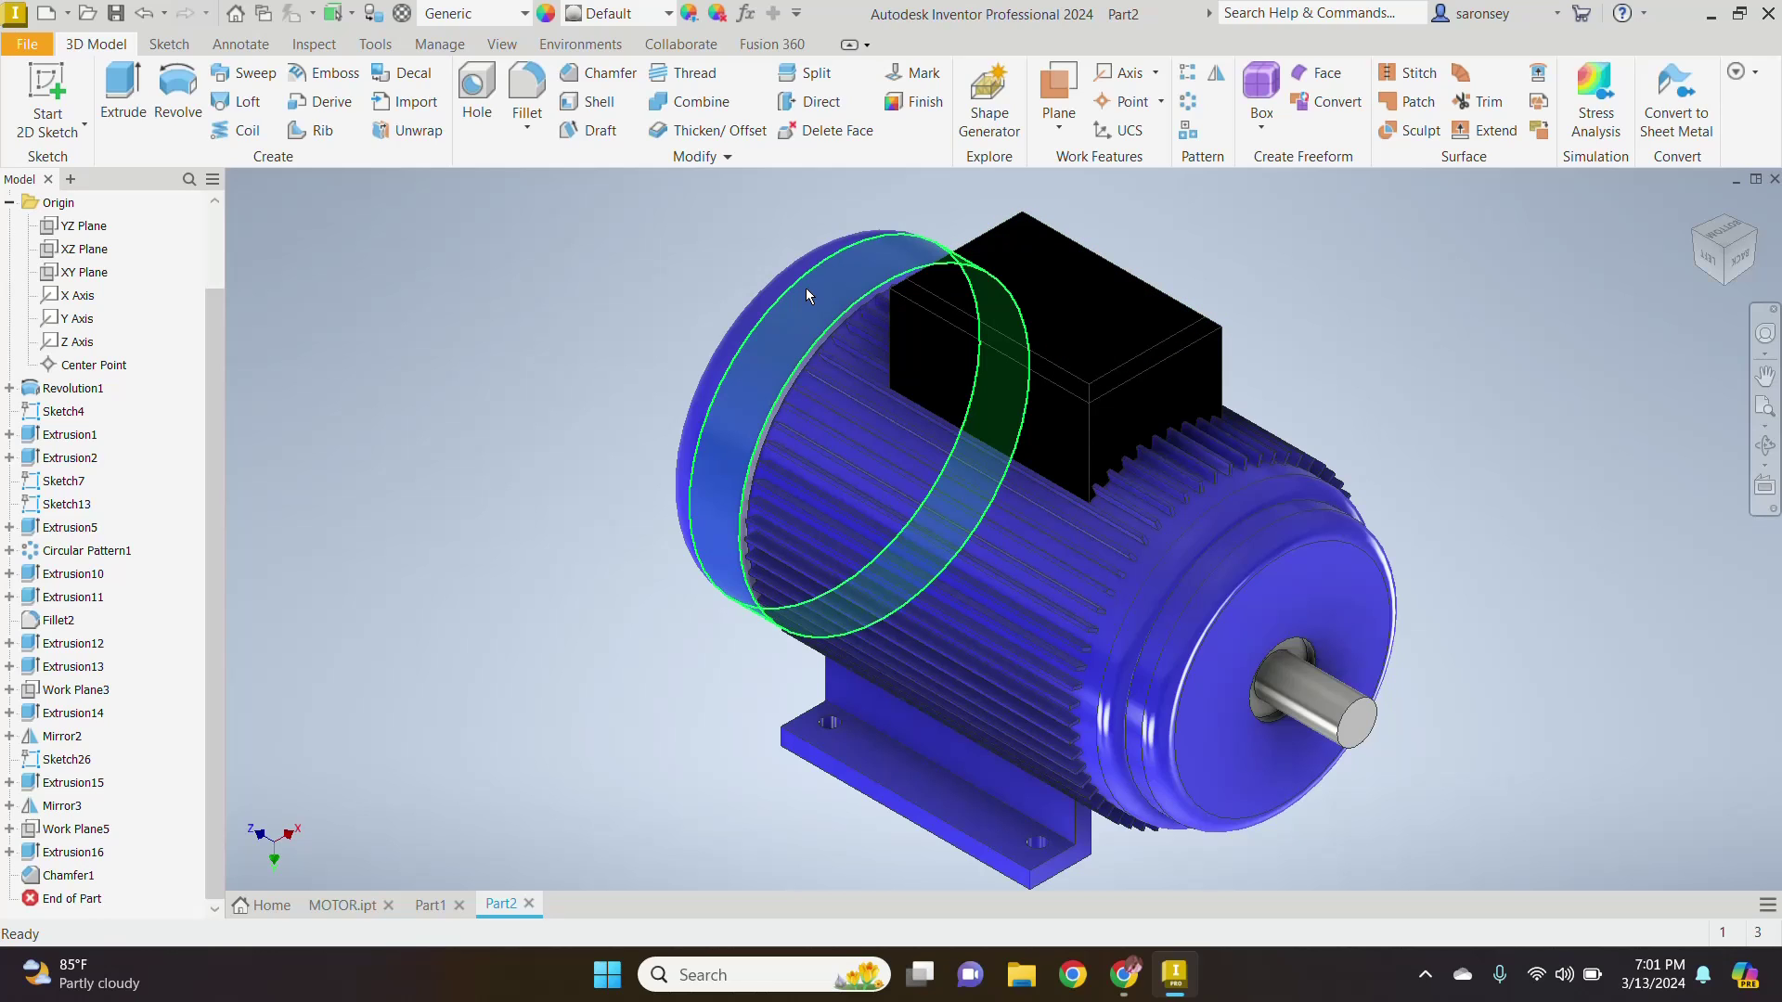
{"action": "mouse_move", "coordinate": [807, 295]}
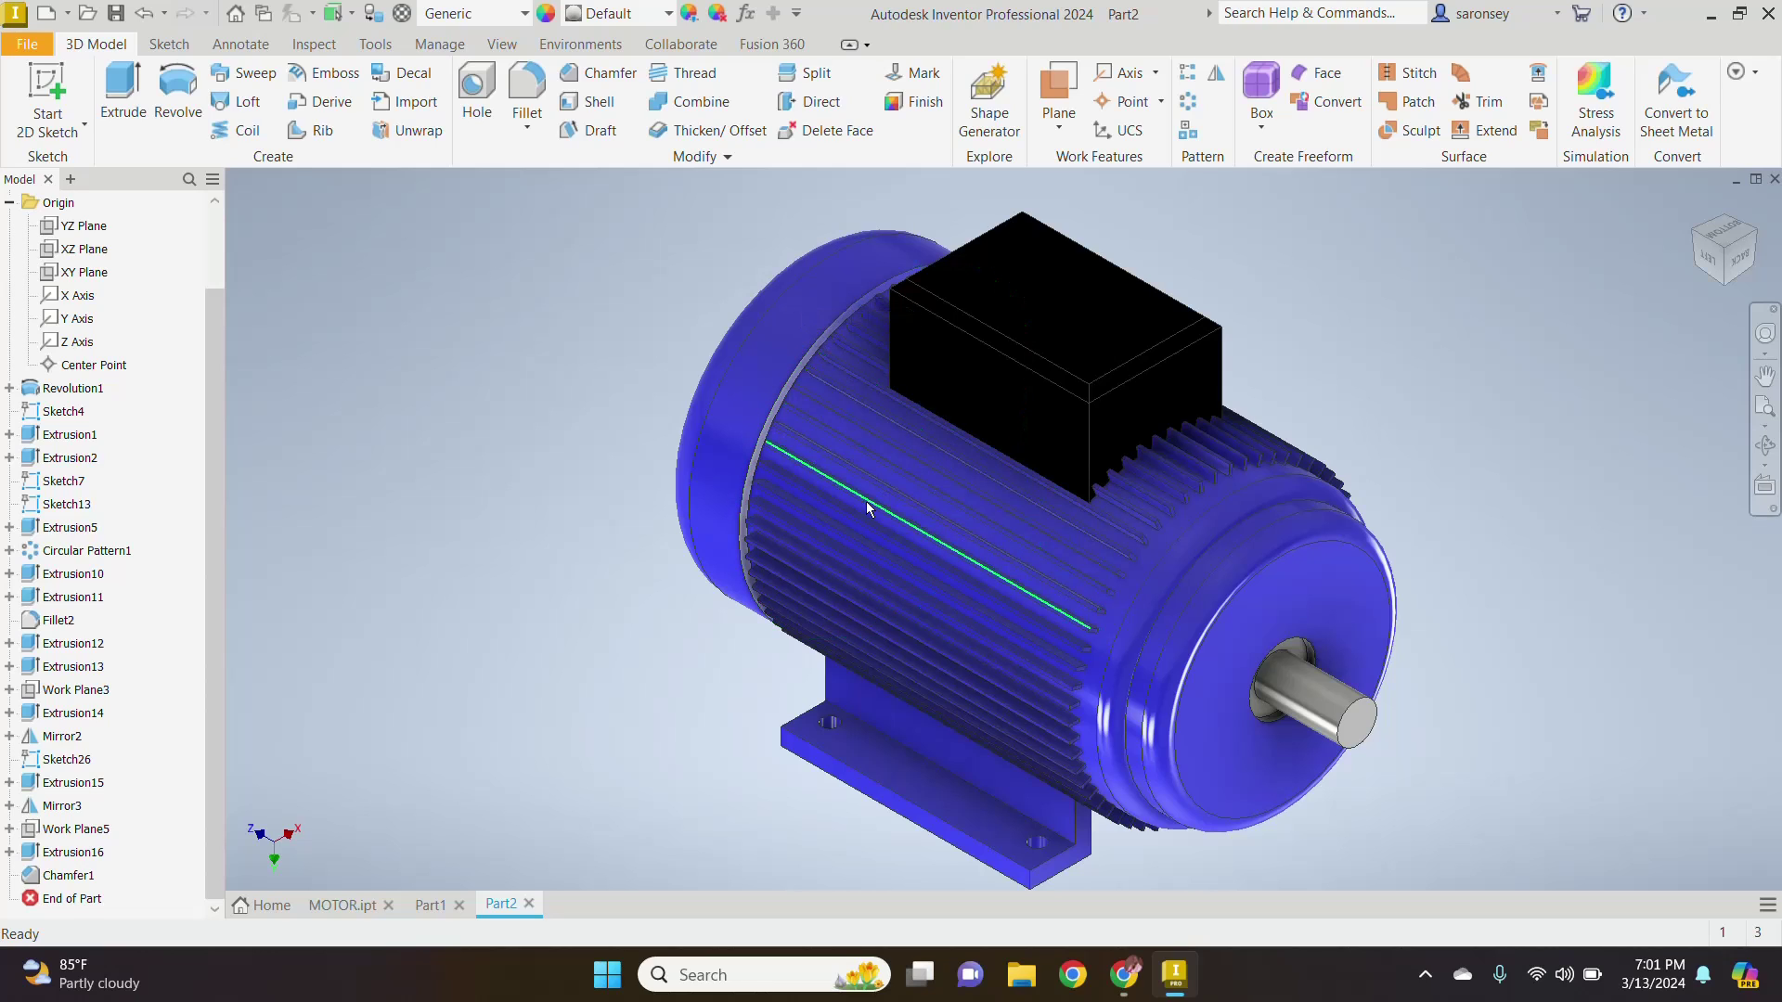
{"action": "mouse_move", "coordinate": [970, 787]}
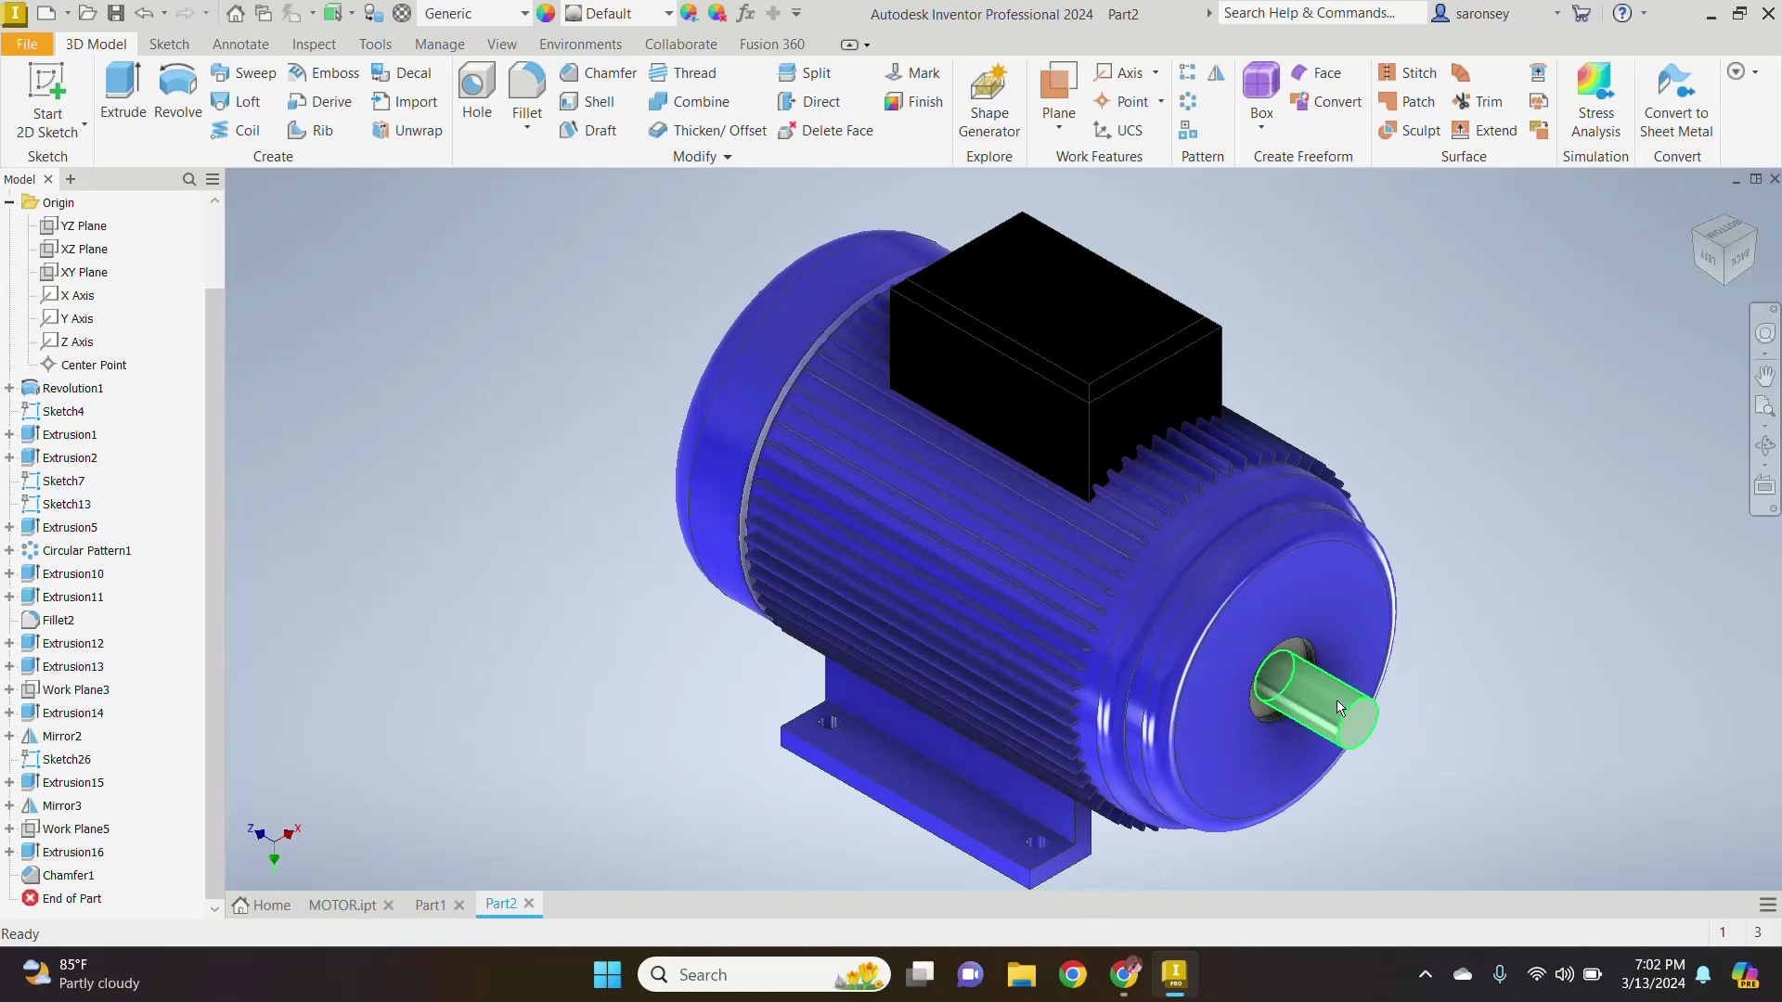
{"action": "mouse_move", "coordinate": [1336, 702]}
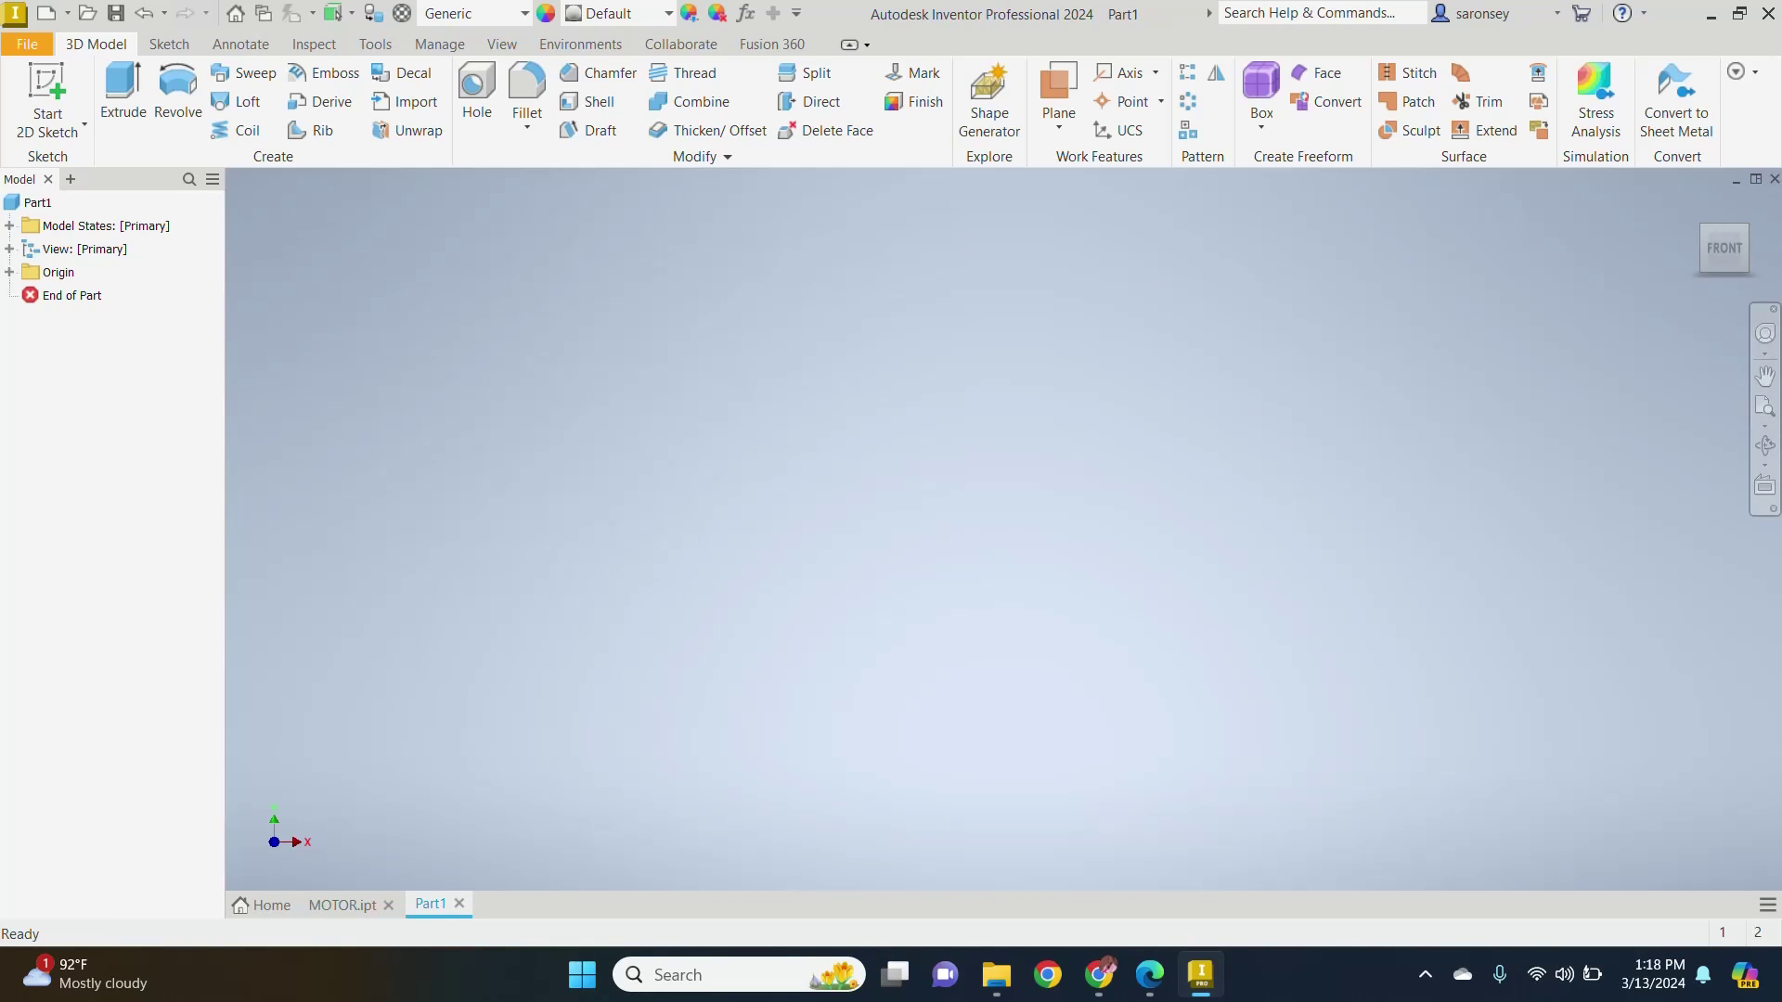
Step: Create a new part from the metric Standard (mm).ipt template and start a 2D sketch on the YZ plane
{"action": "left_click", "coordinate": [43, 17]}
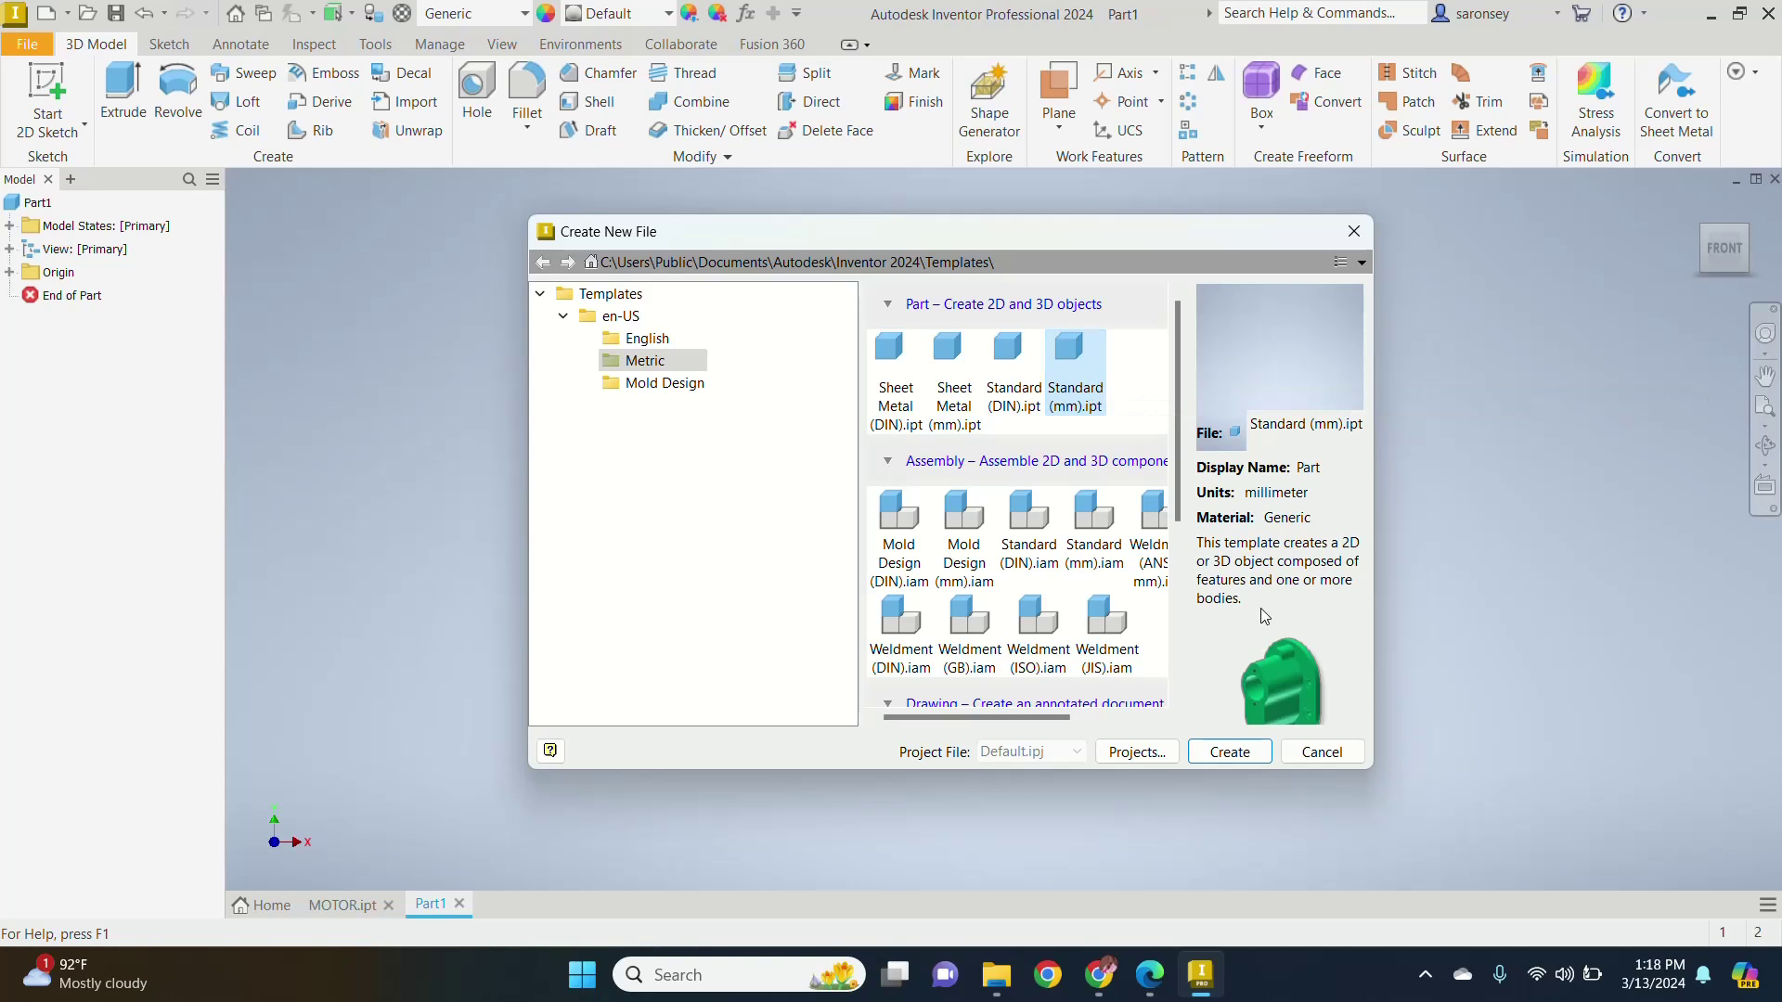
{"action": "left_click", "coordinate": [1240, 752]}
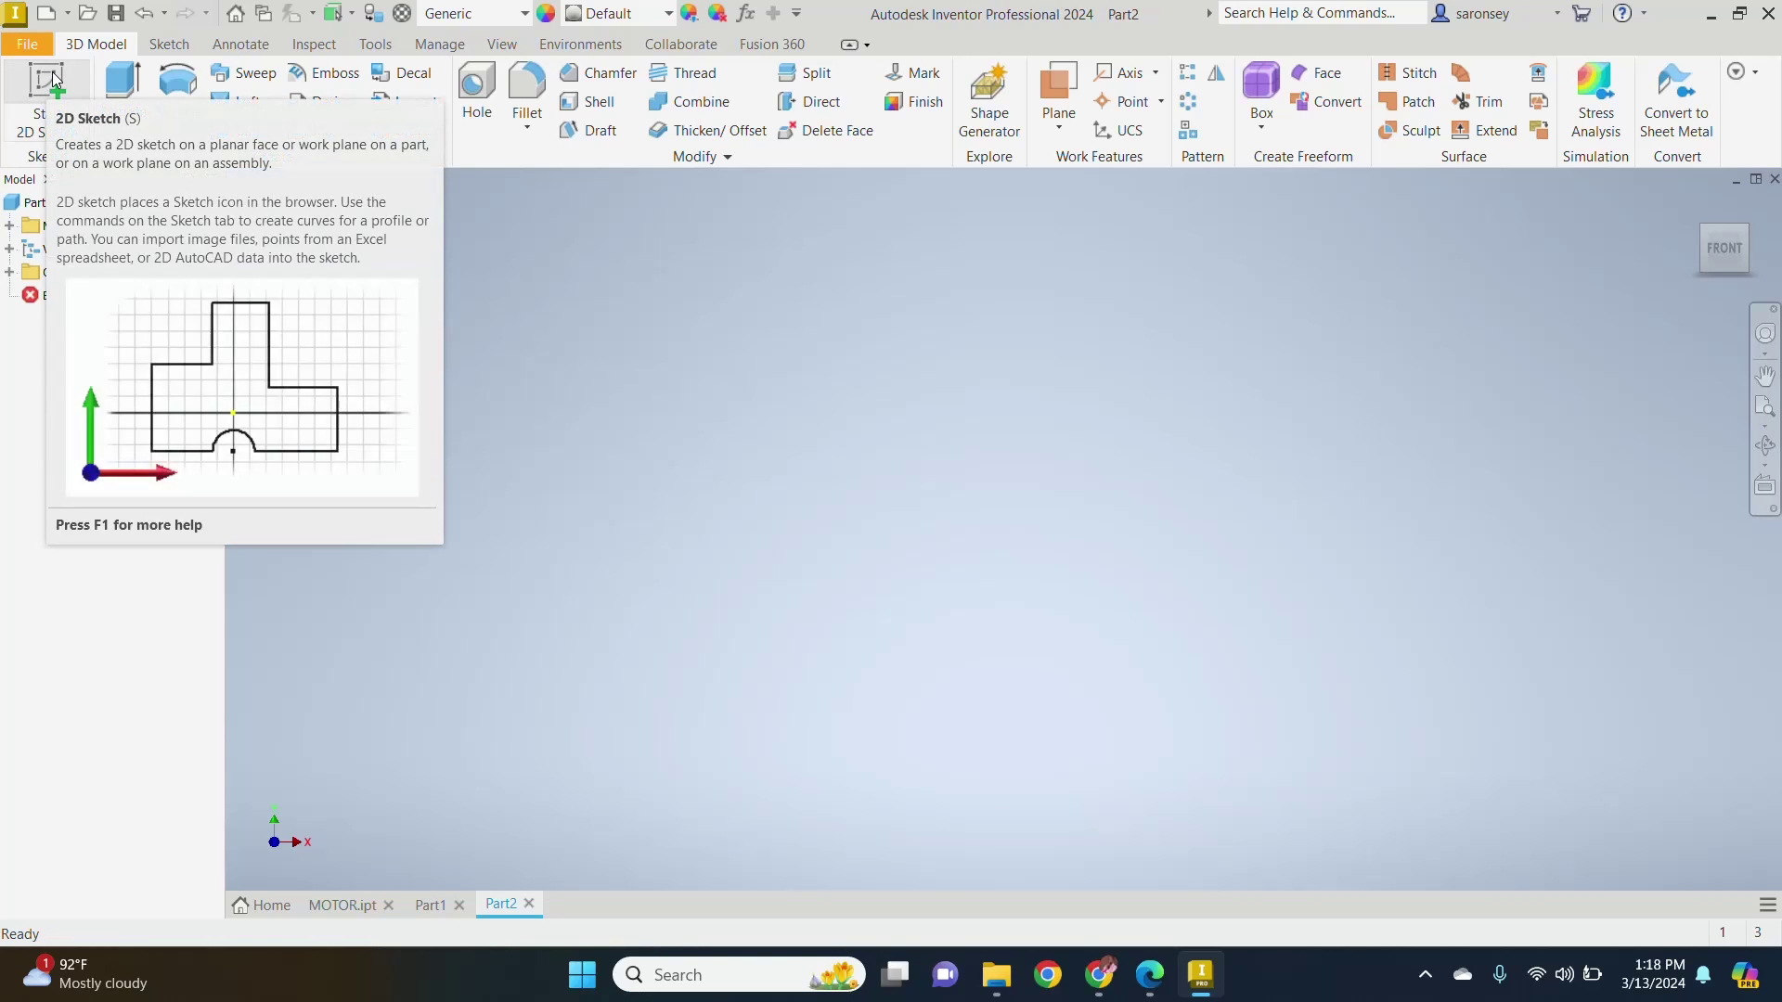
{"action": "left_click", "coordinate": [51, 80]}
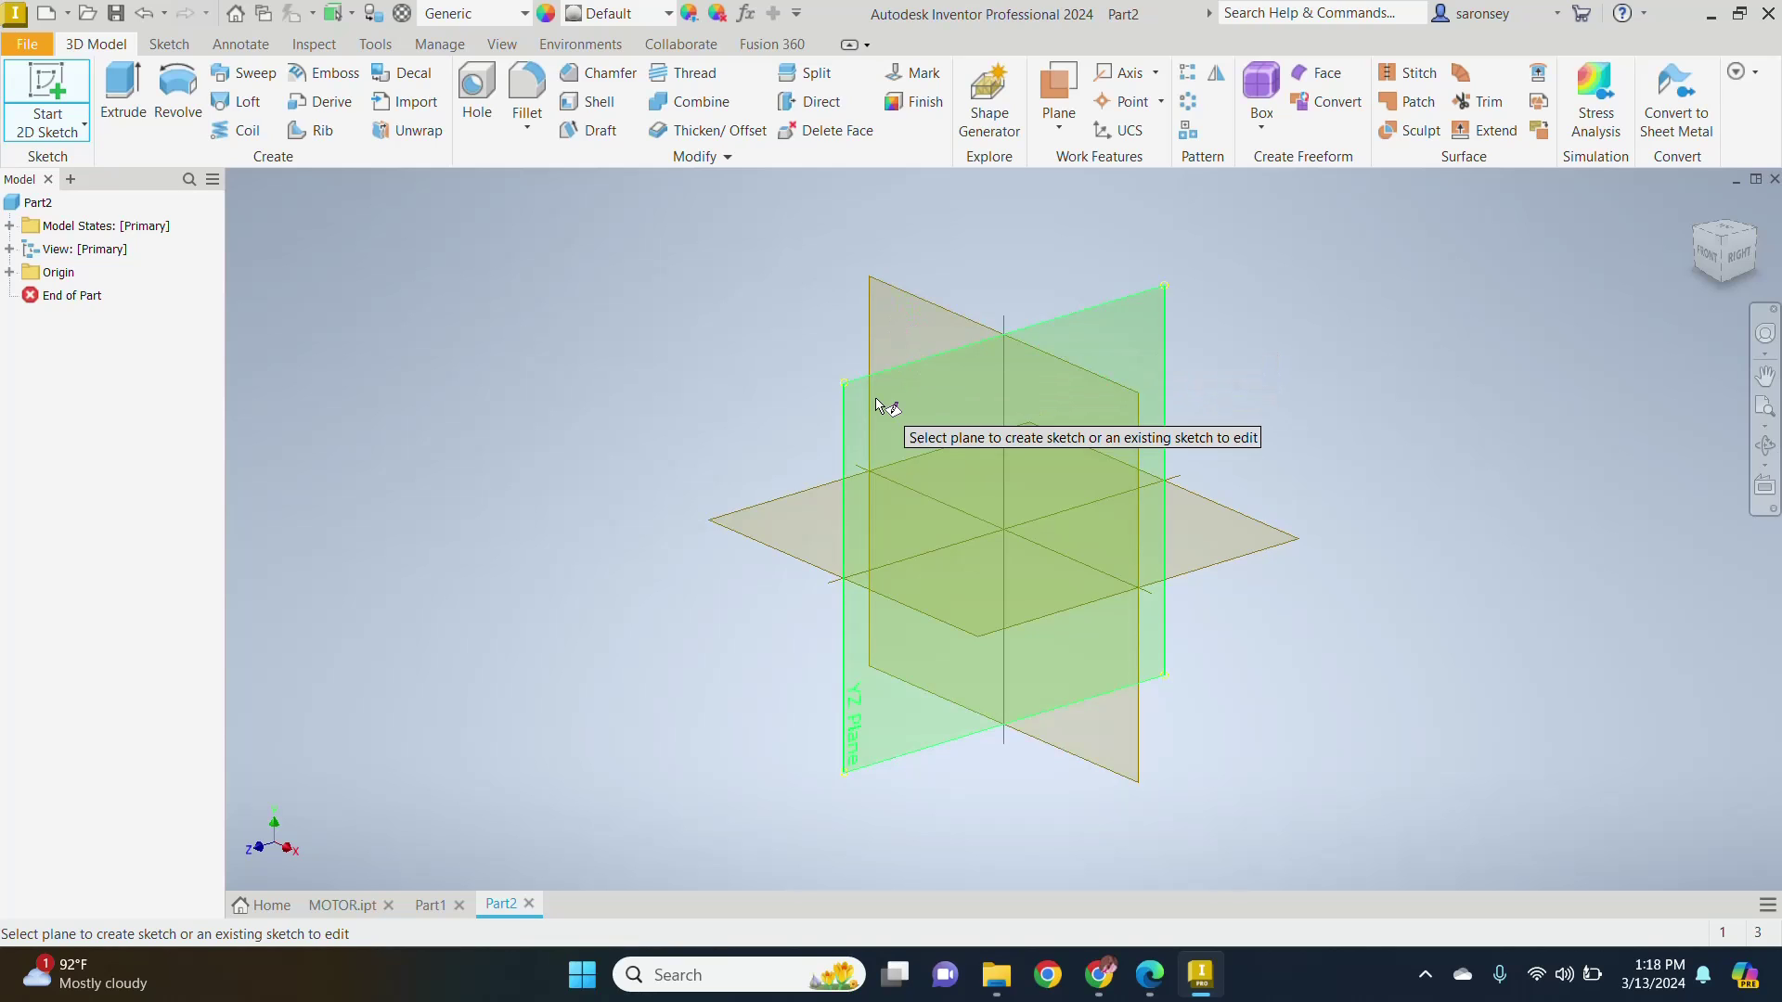
{"action": "left_click", "coordinate": [933, 402]}
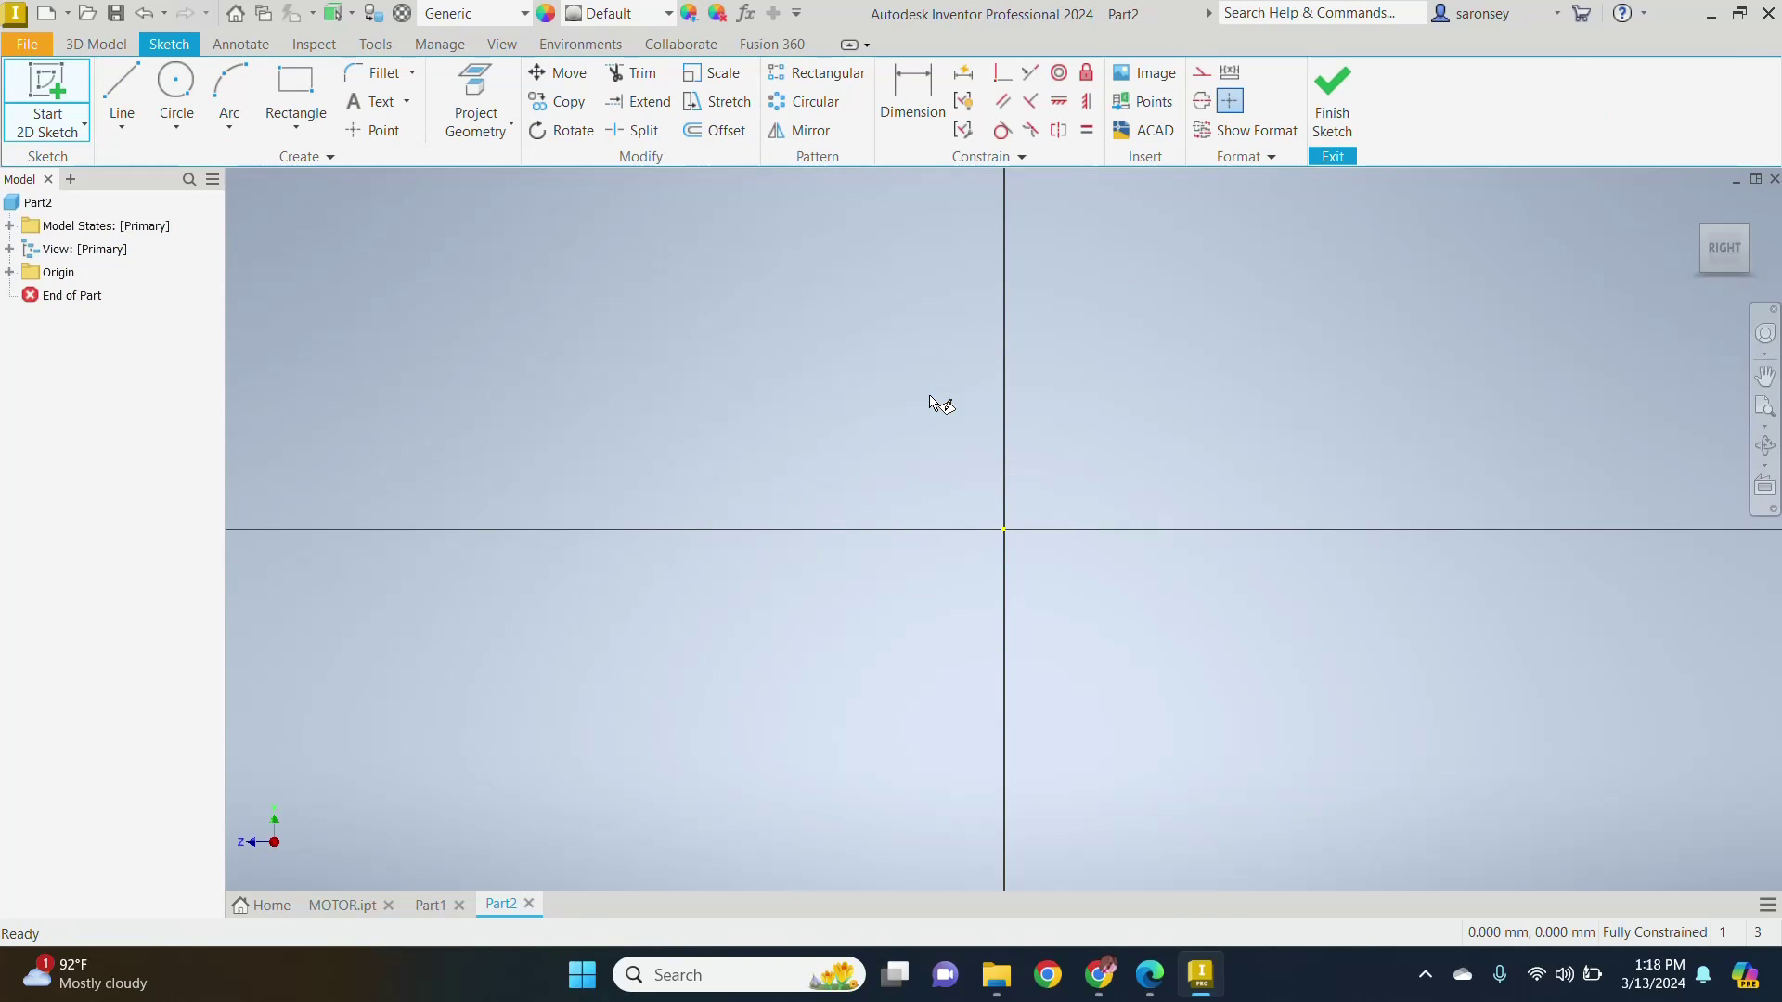
Step: Draw a vertical line 87.5 mm long upward from the sketch origin
{"action": "left_click", "coordinate": [121, 80]}
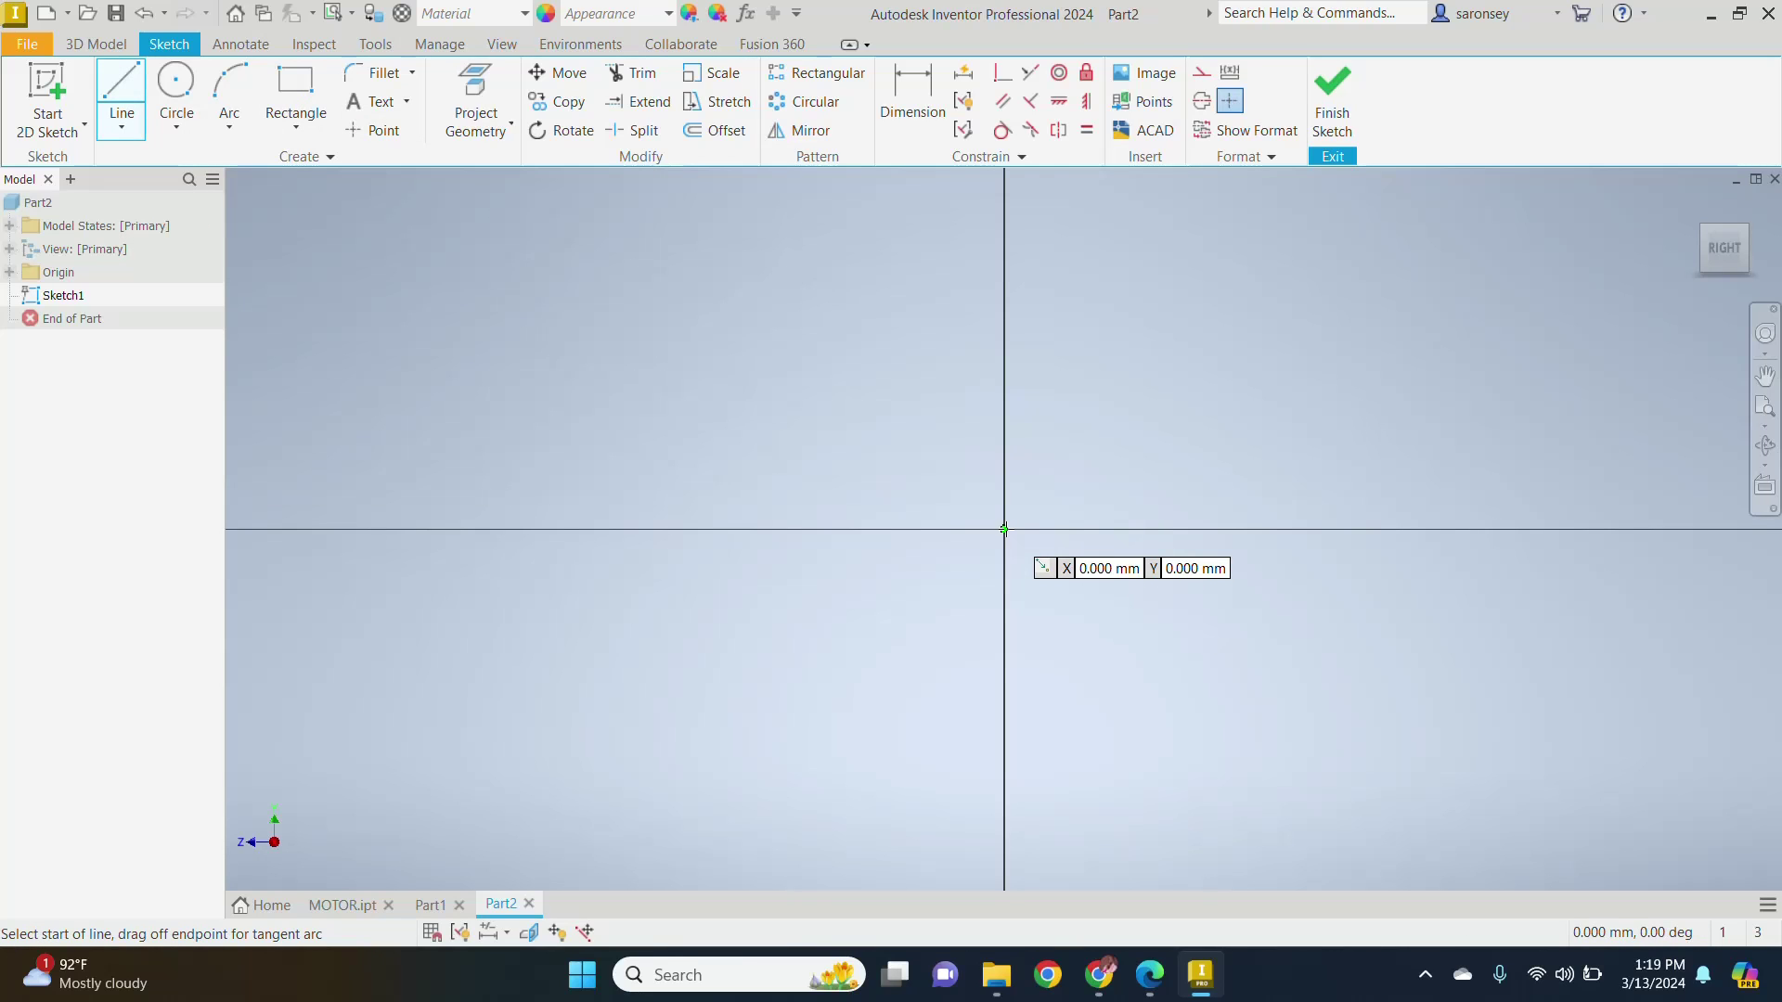
{"action": "left_click", "coordinate": [1004, 529]}
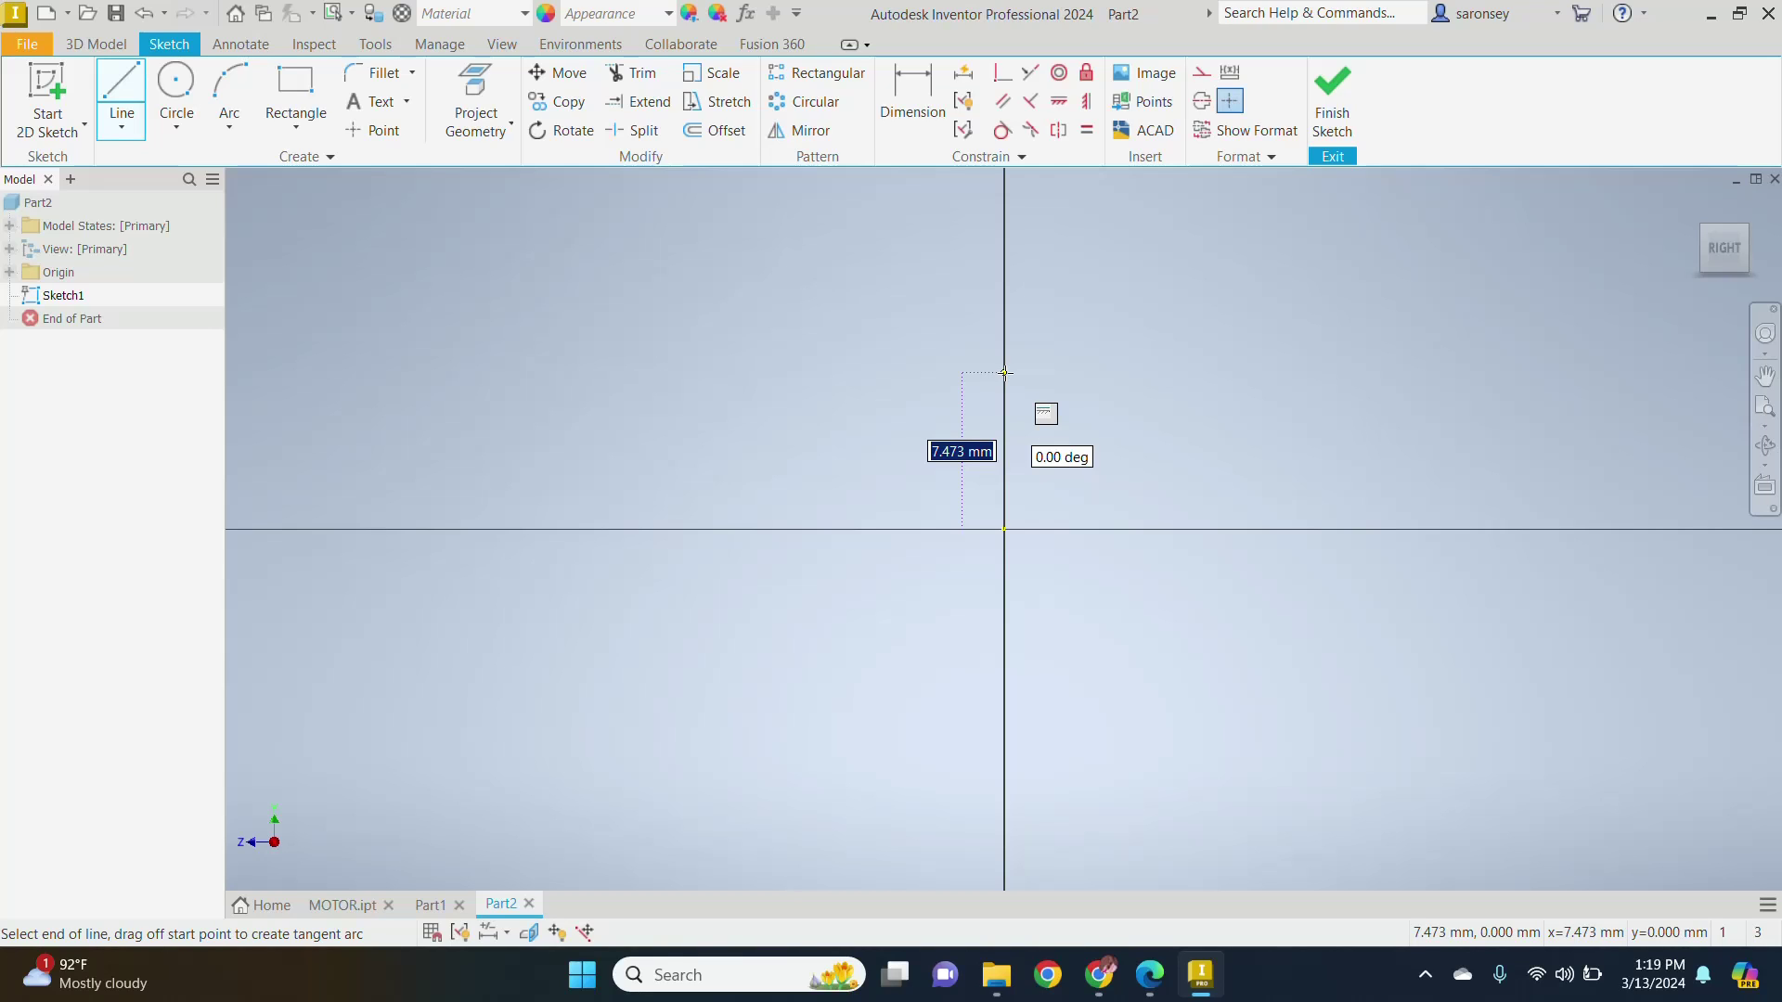
{"action": "type", "text": "87.5"}
{"action": "key", "text": "Return"}
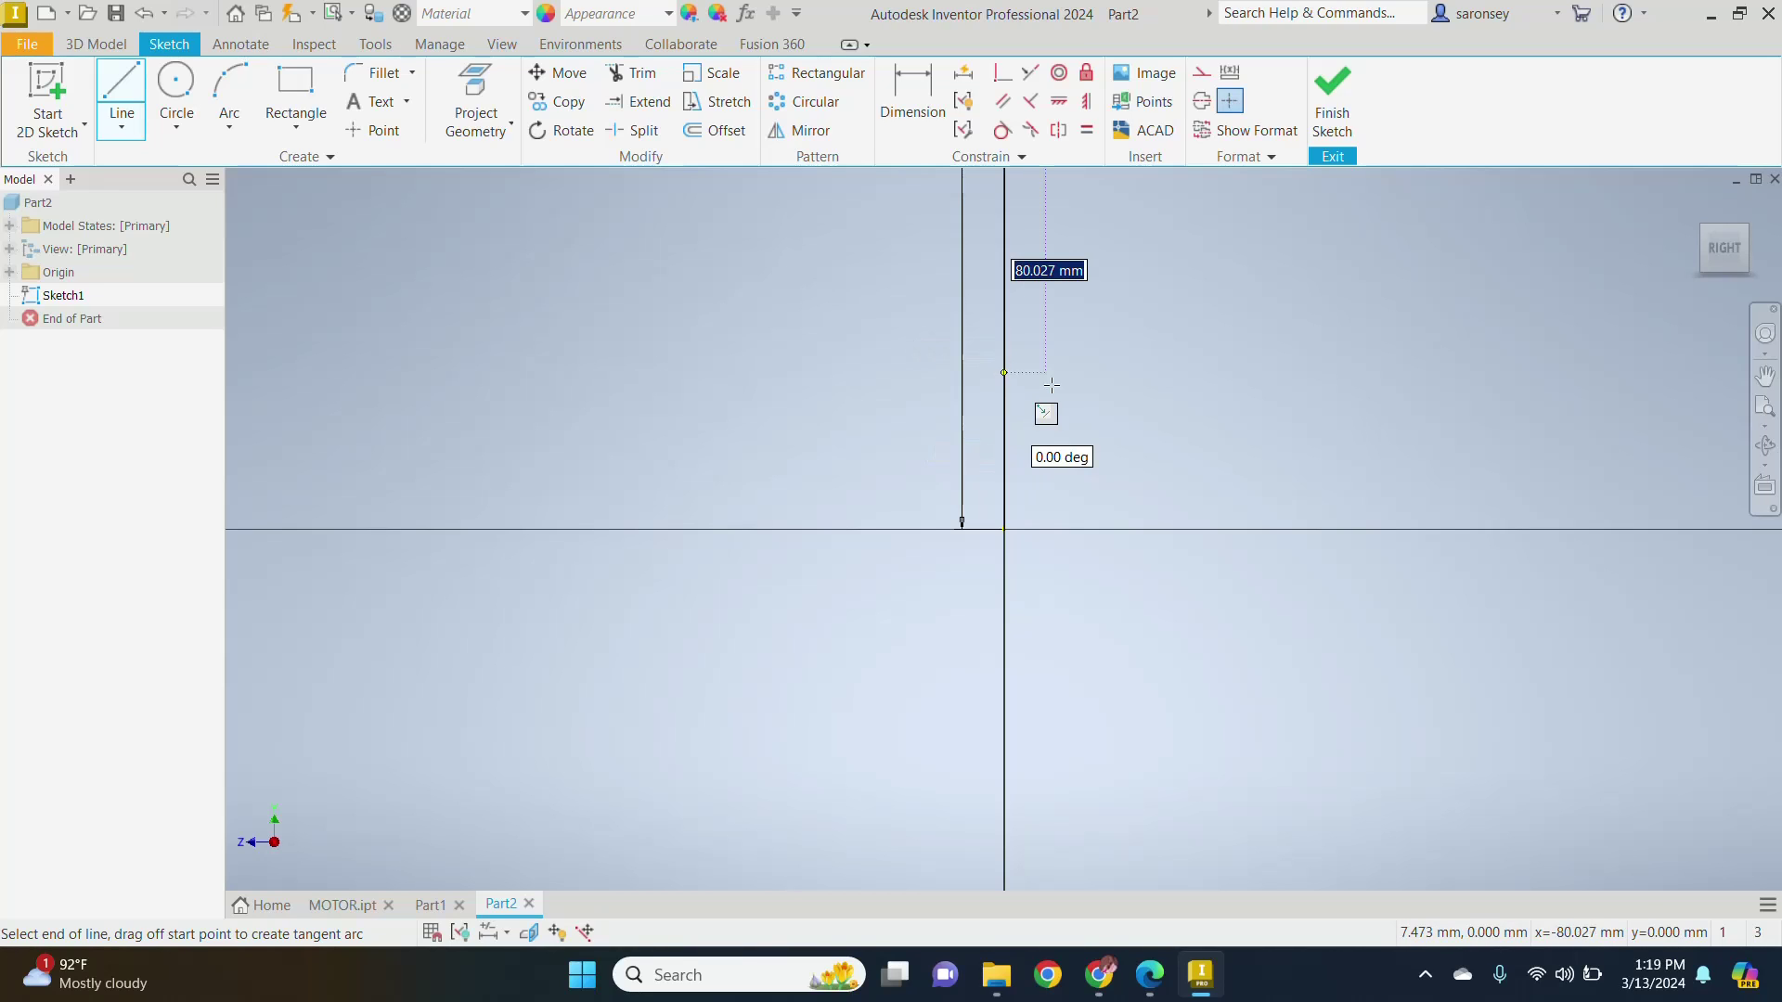
Step: Continue from the vertical line's upper end with a 50 mm horizontal line to the right and finish the Line command
{"action": "scroll", "coordinate": [1052, 385], "scroll_direction": "up", "scroll_amount": 2}
{"action": "scroll", "coordinate": [1051, 384], "scroll_direction": "up", "scroll_amount": 3}
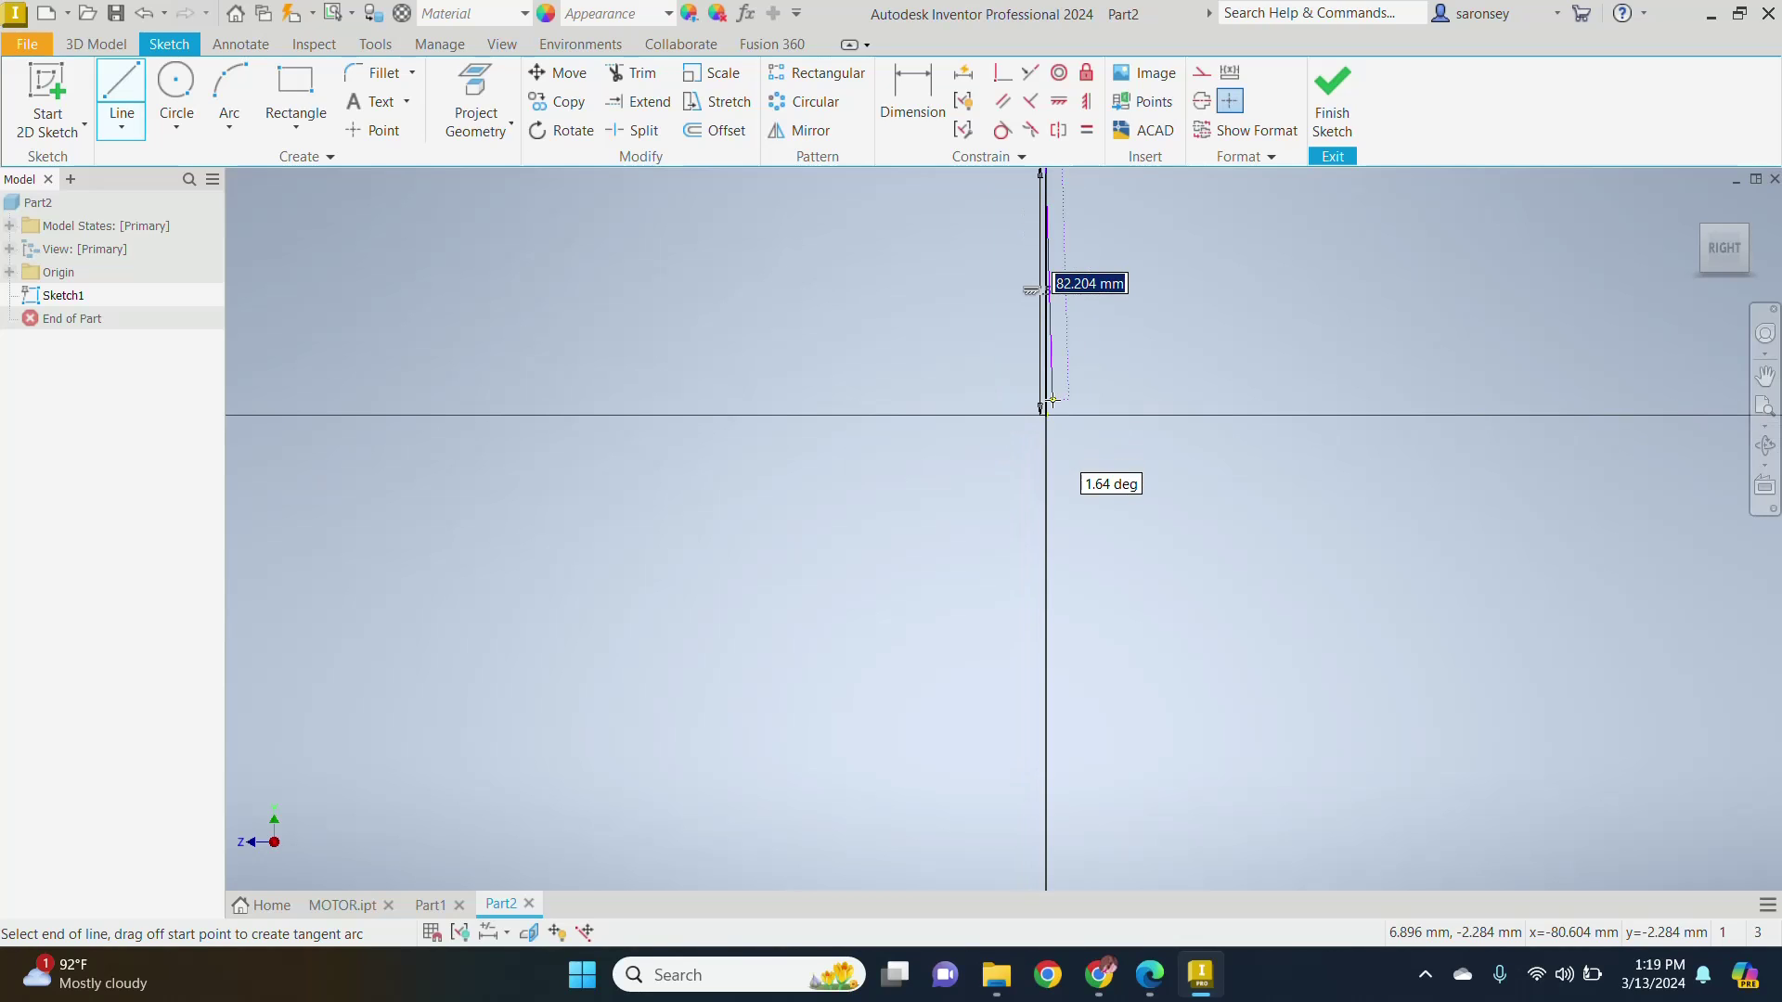
{"action": "middle_click_drag", "start_coordinate": [1051, 385], "coordinate": [994, 729]}
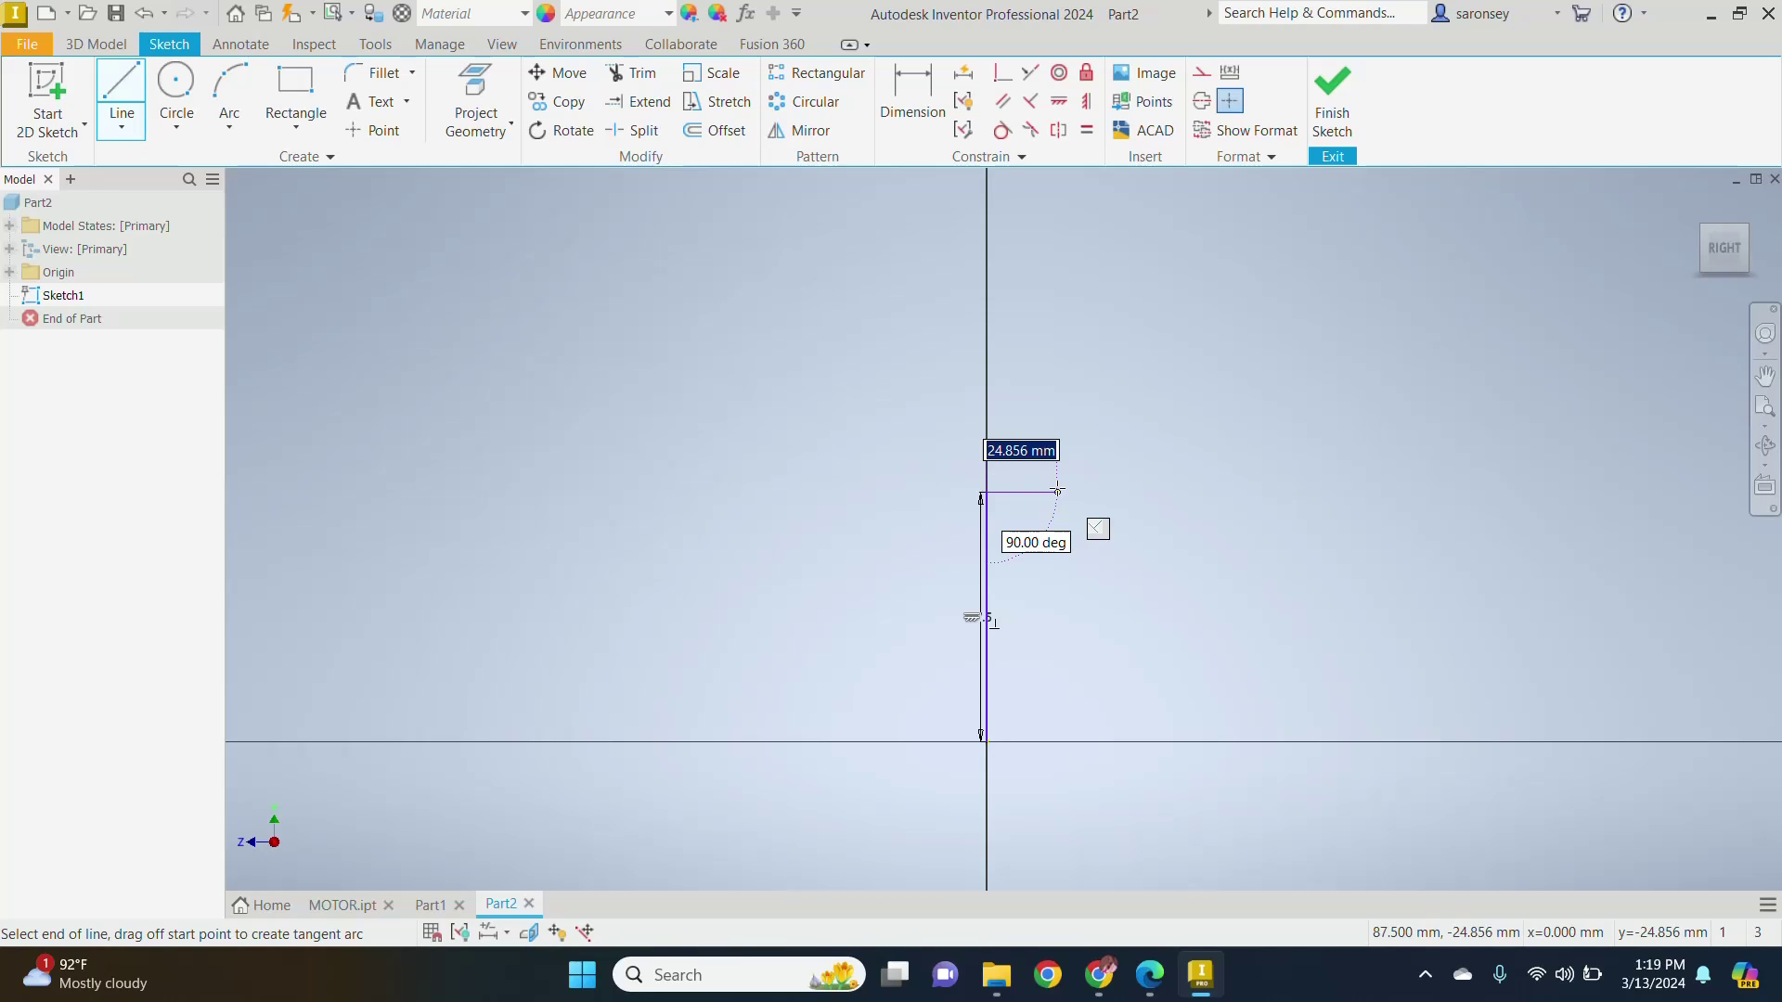
{"action": "type", "text": "50"}
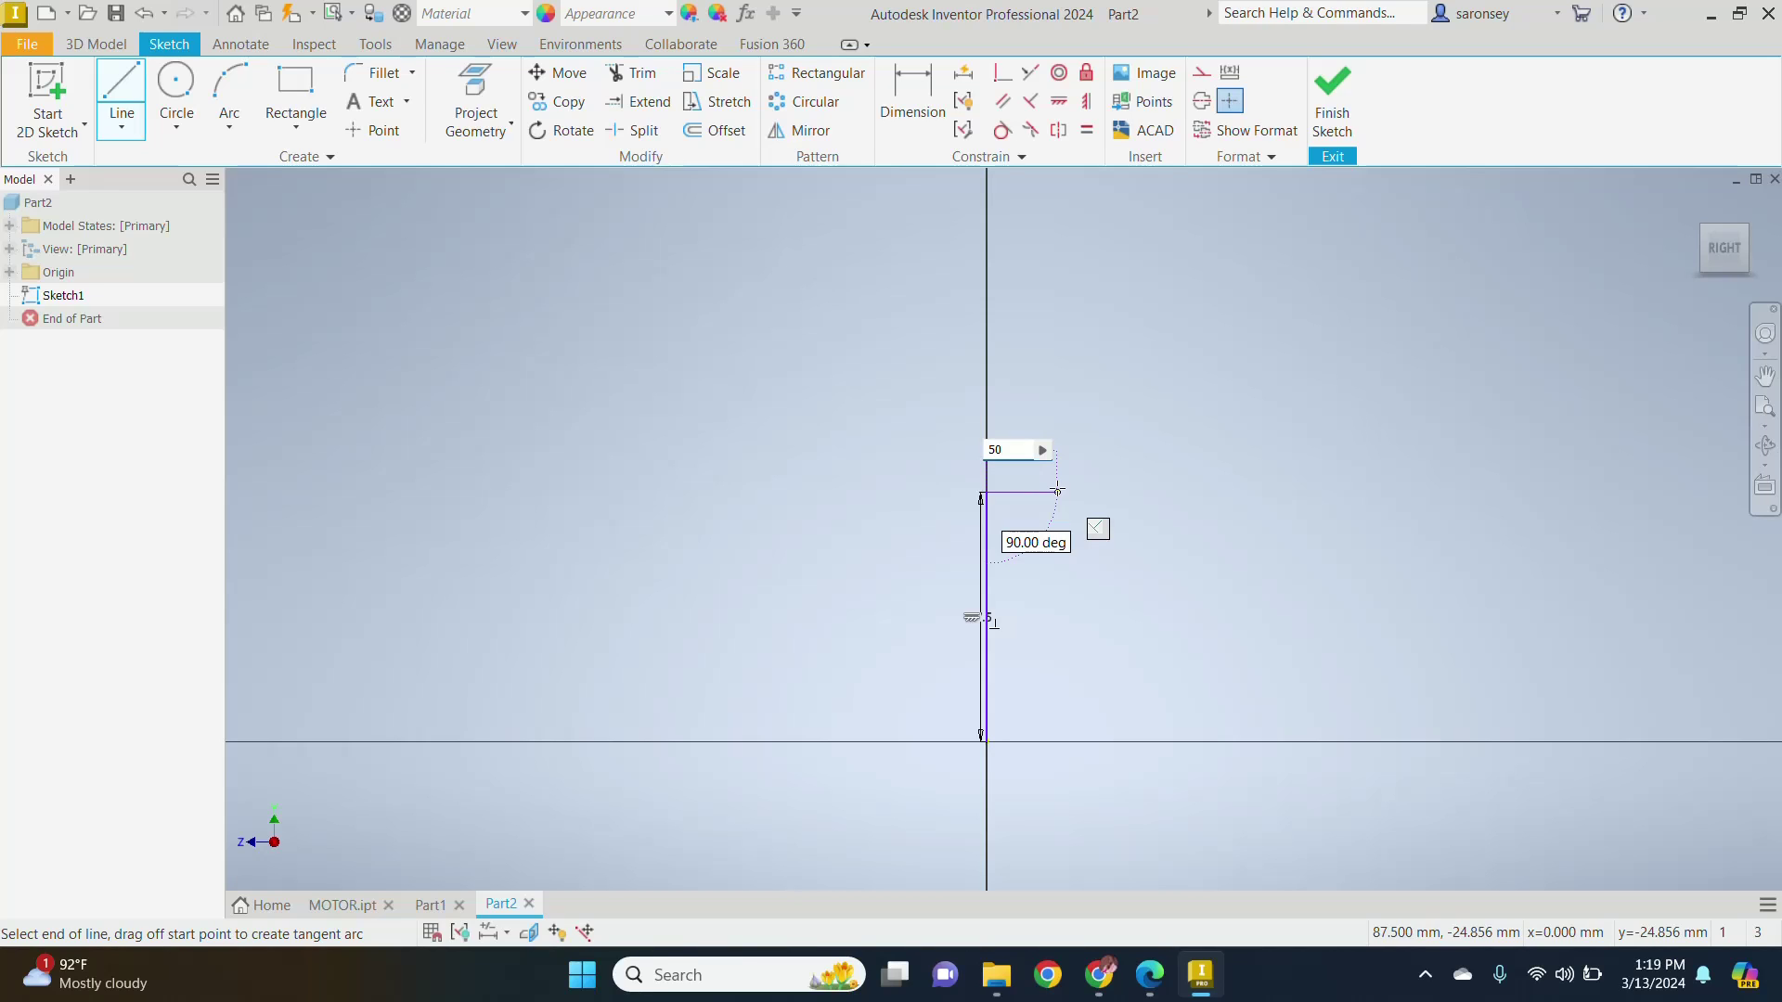
{"action": "key", "text": "Return"}
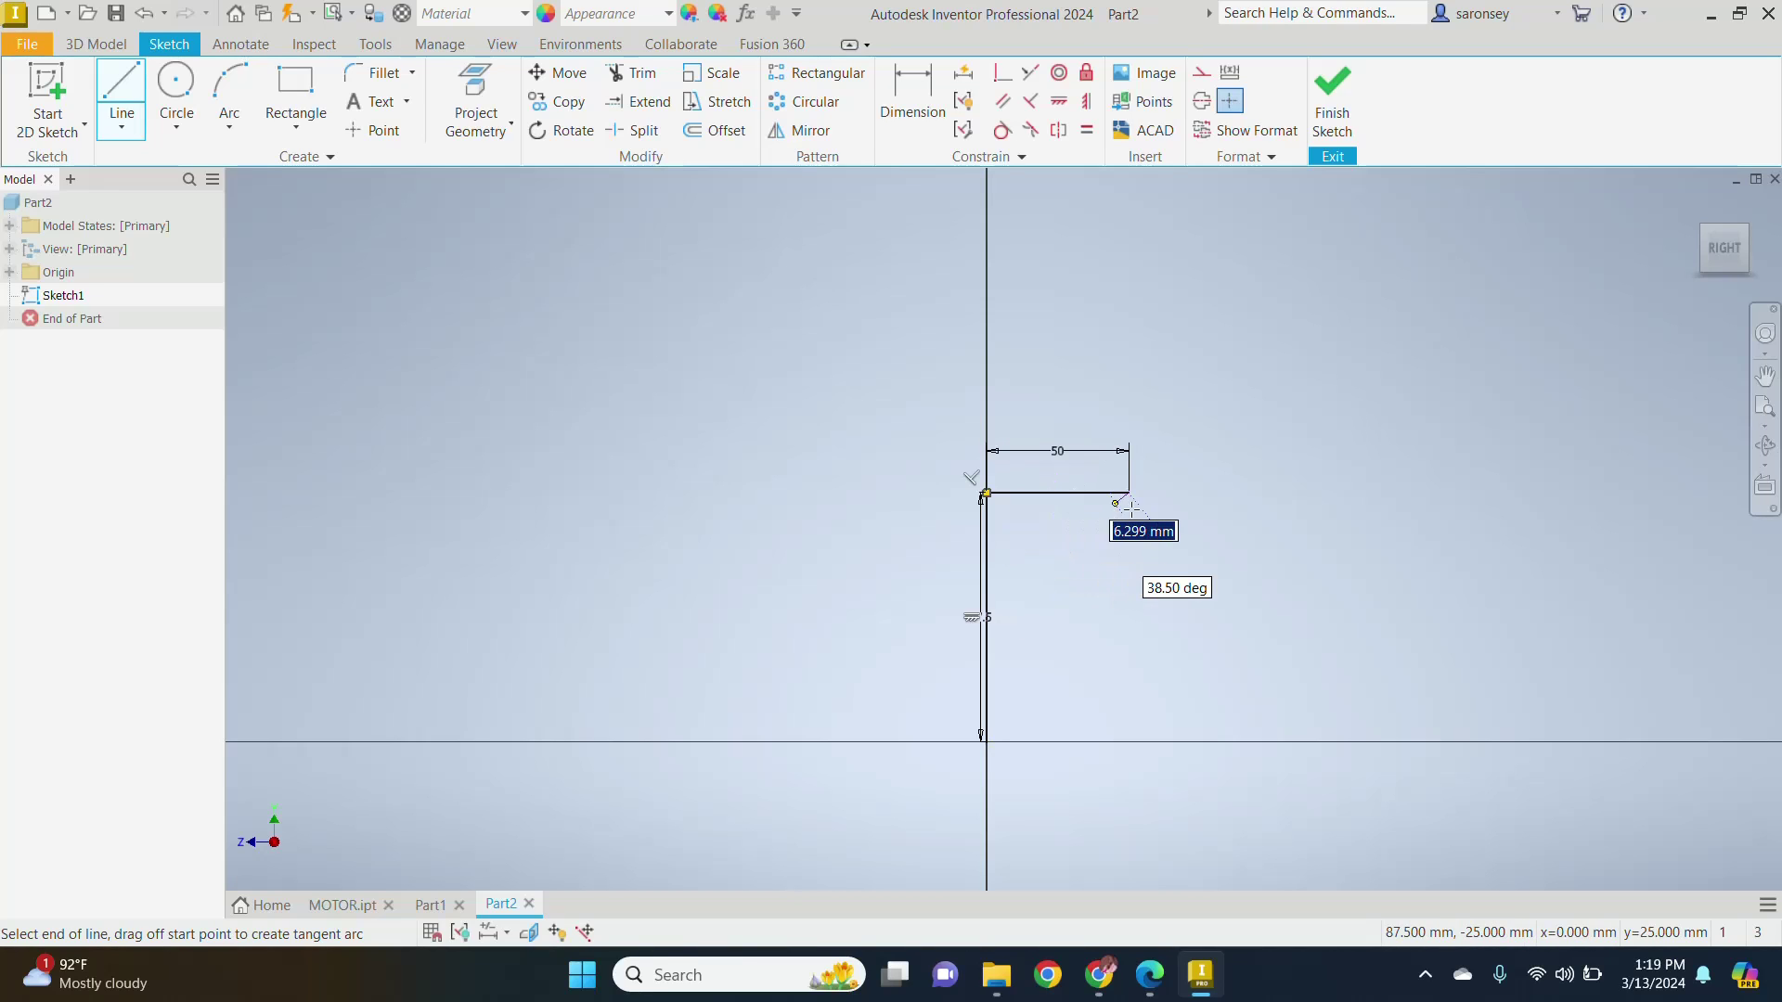
{"action": "right_click", "coordinate": [1250, 476]}
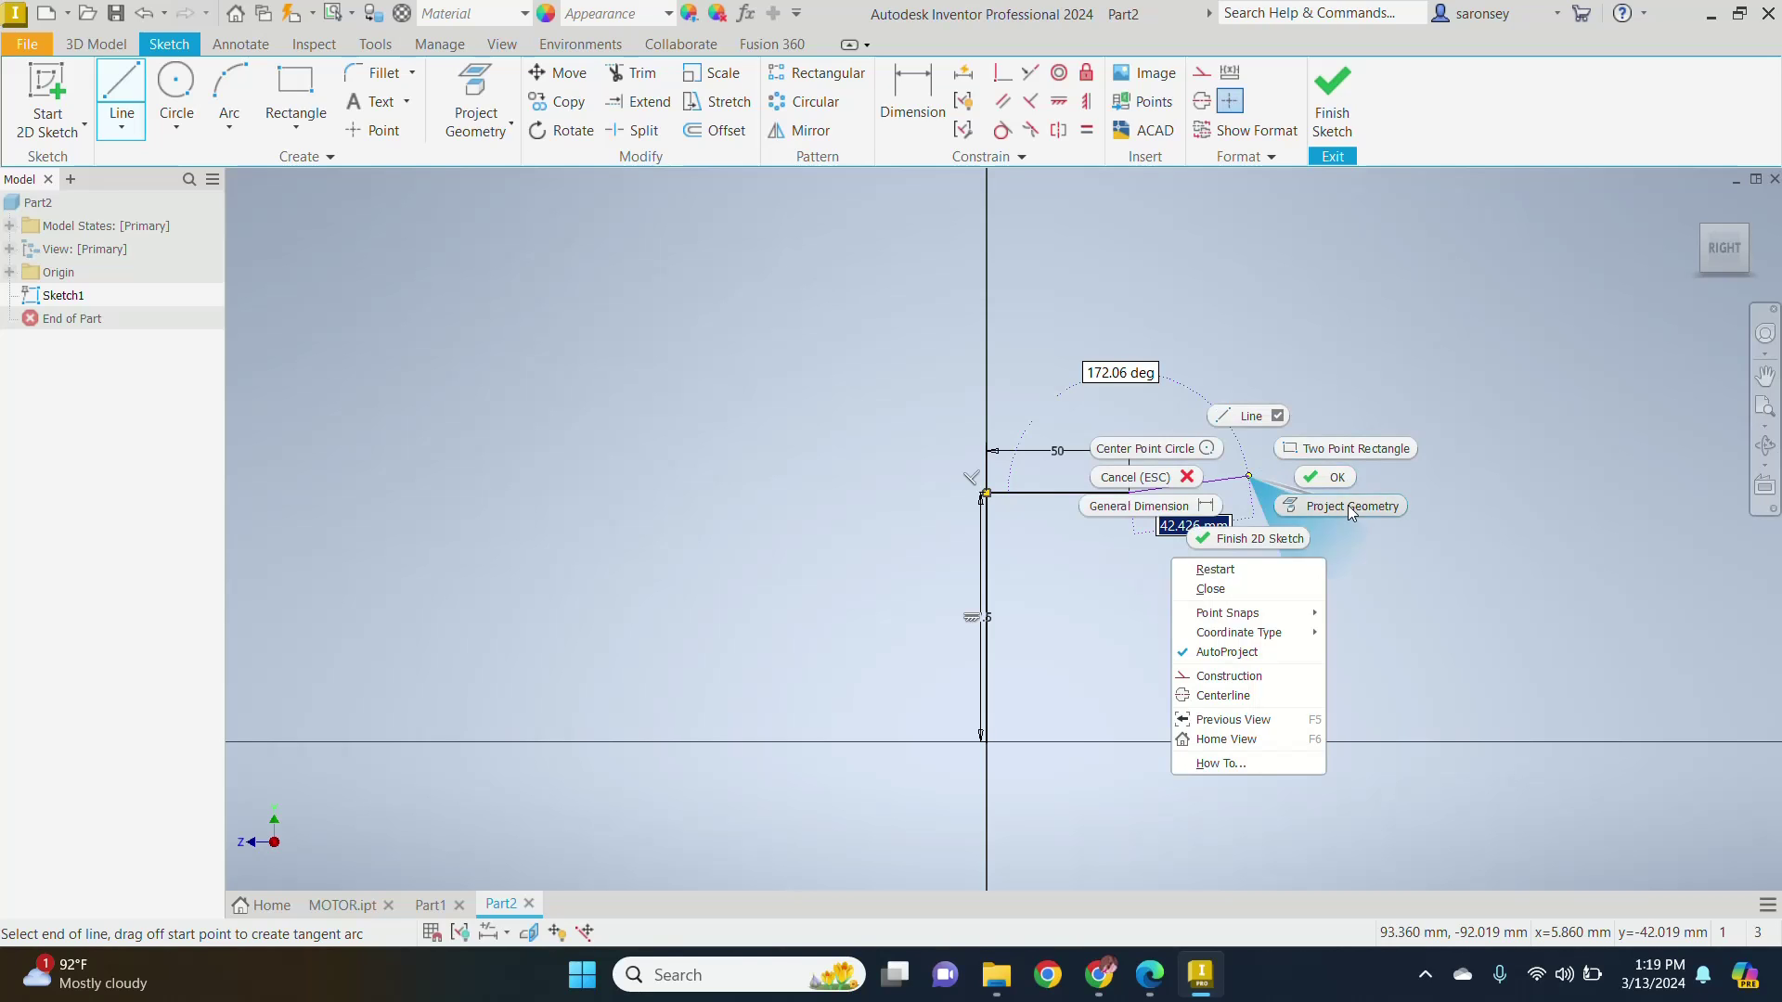
{"action": "left_click", "coordinate": [1342, 479]}
Step: Round the corner between the vertical and horizontal lines with a 20 mm sketch fillet
{"action": "scroll", "coordinate": [1082, 582], "scroll_direction": "down", "scroll_amount": 3}
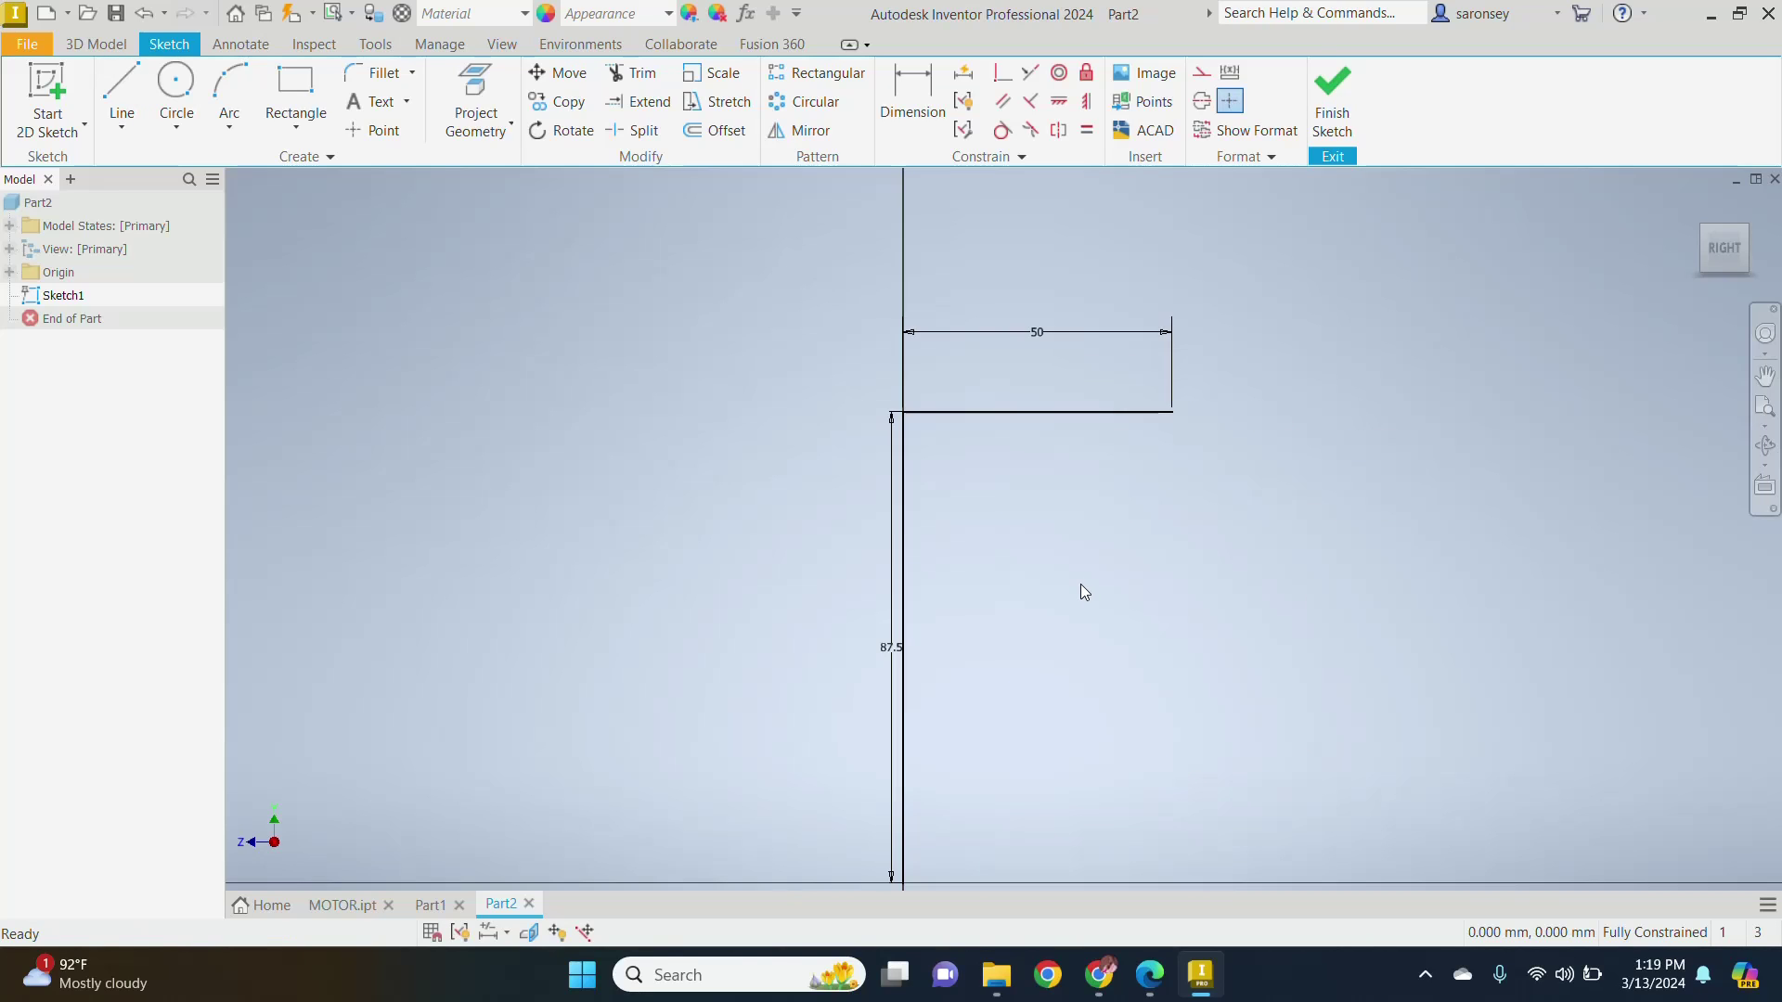
{"action": "middle_click_drag", "start_coordinate": [1080, 583], "coordinate": [1055, 494]}
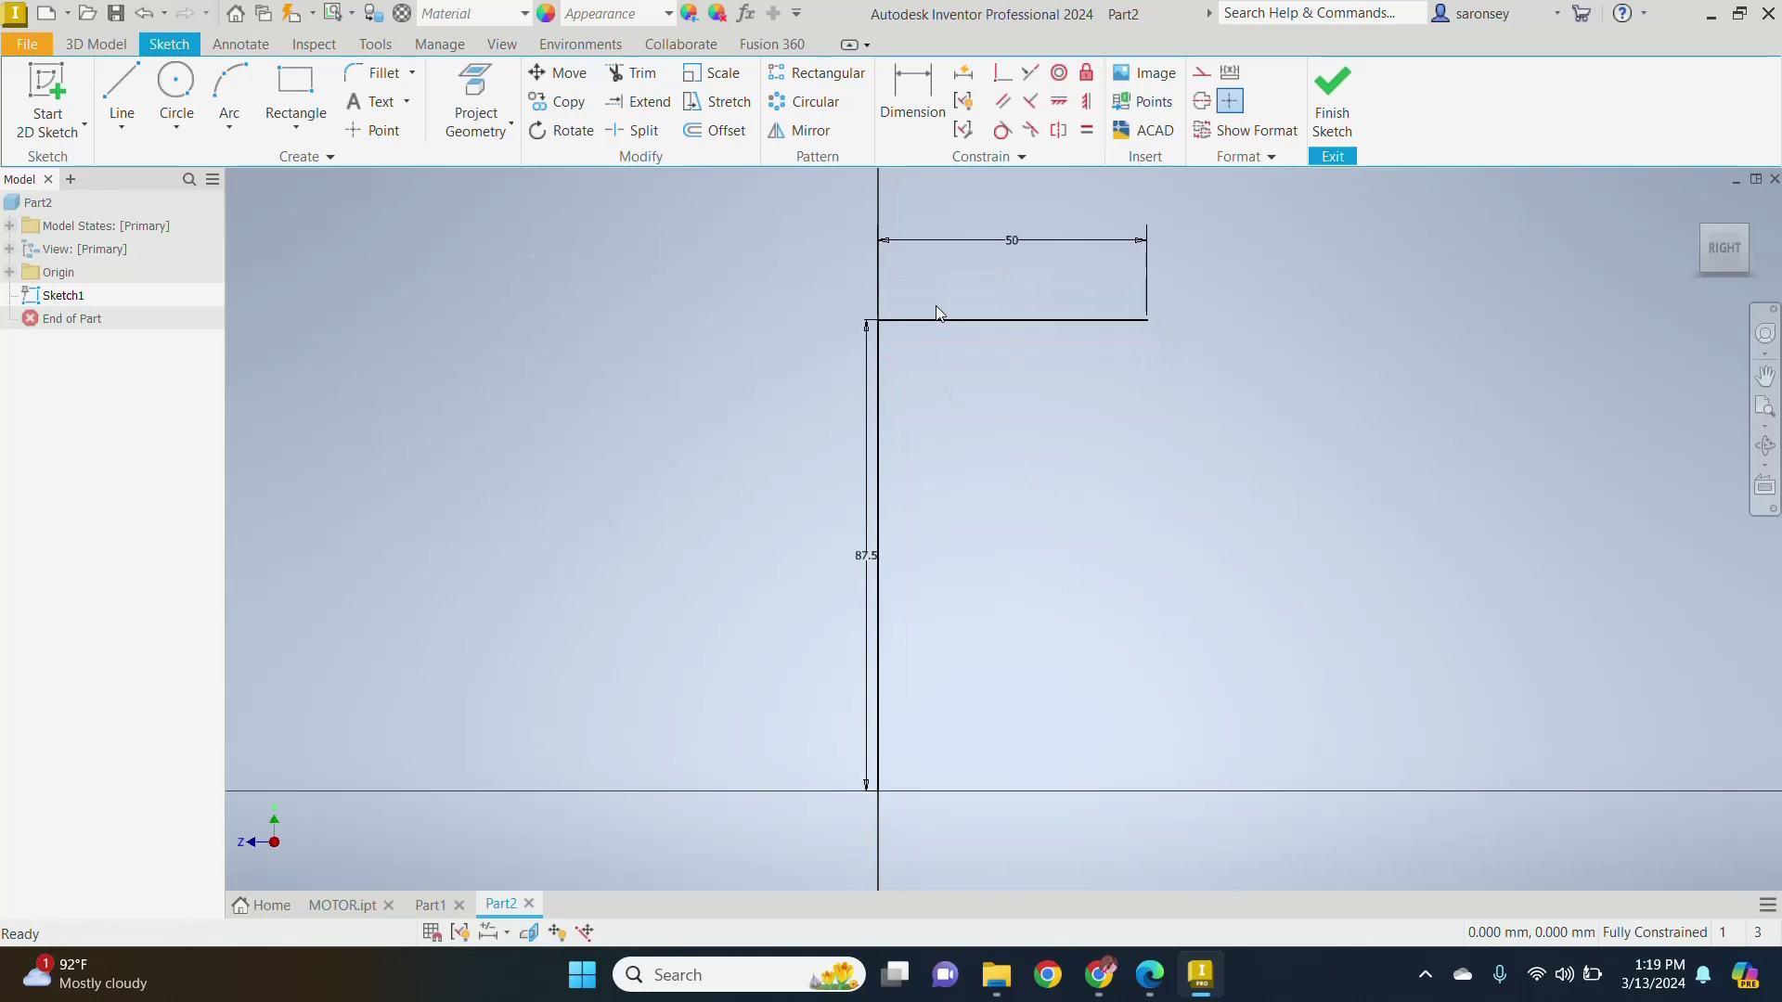
{"action": "scroll", "coordinate": [949, 392], "scroll_direction": "down", "scroll_amount": 1}
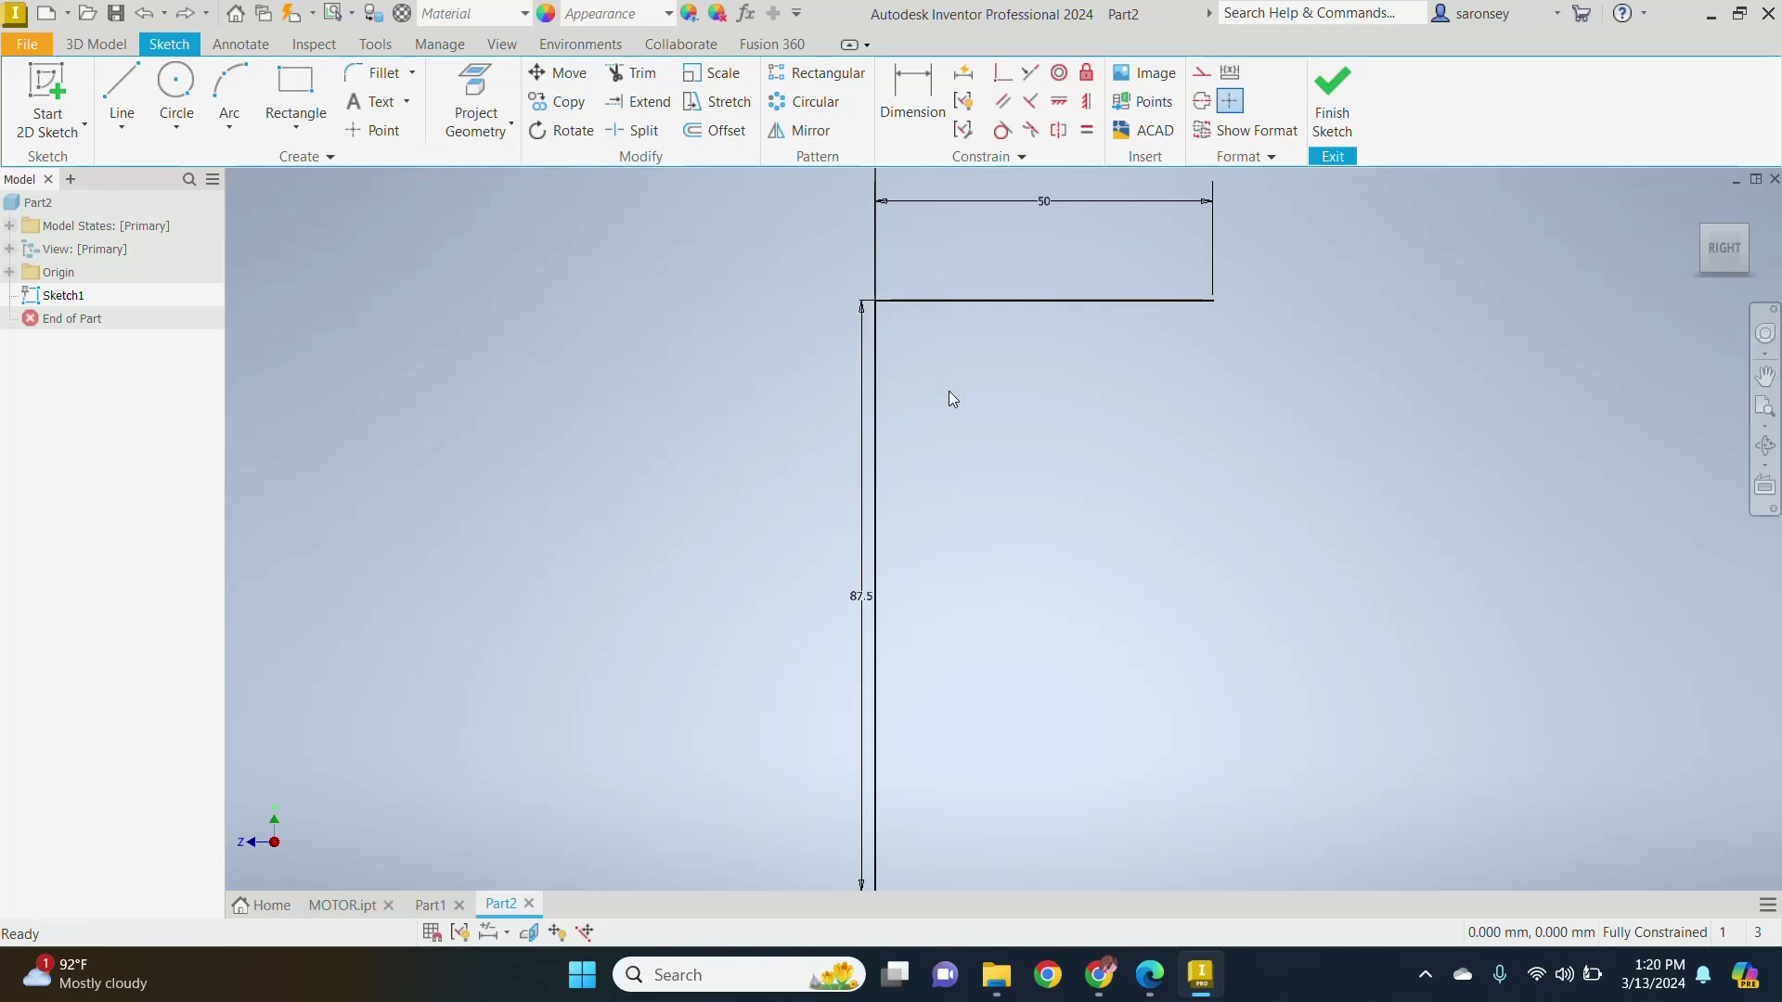
{"action": "middle_click_drag", "start_coordinate": [950, 408], "coordinate": [923, 358]}
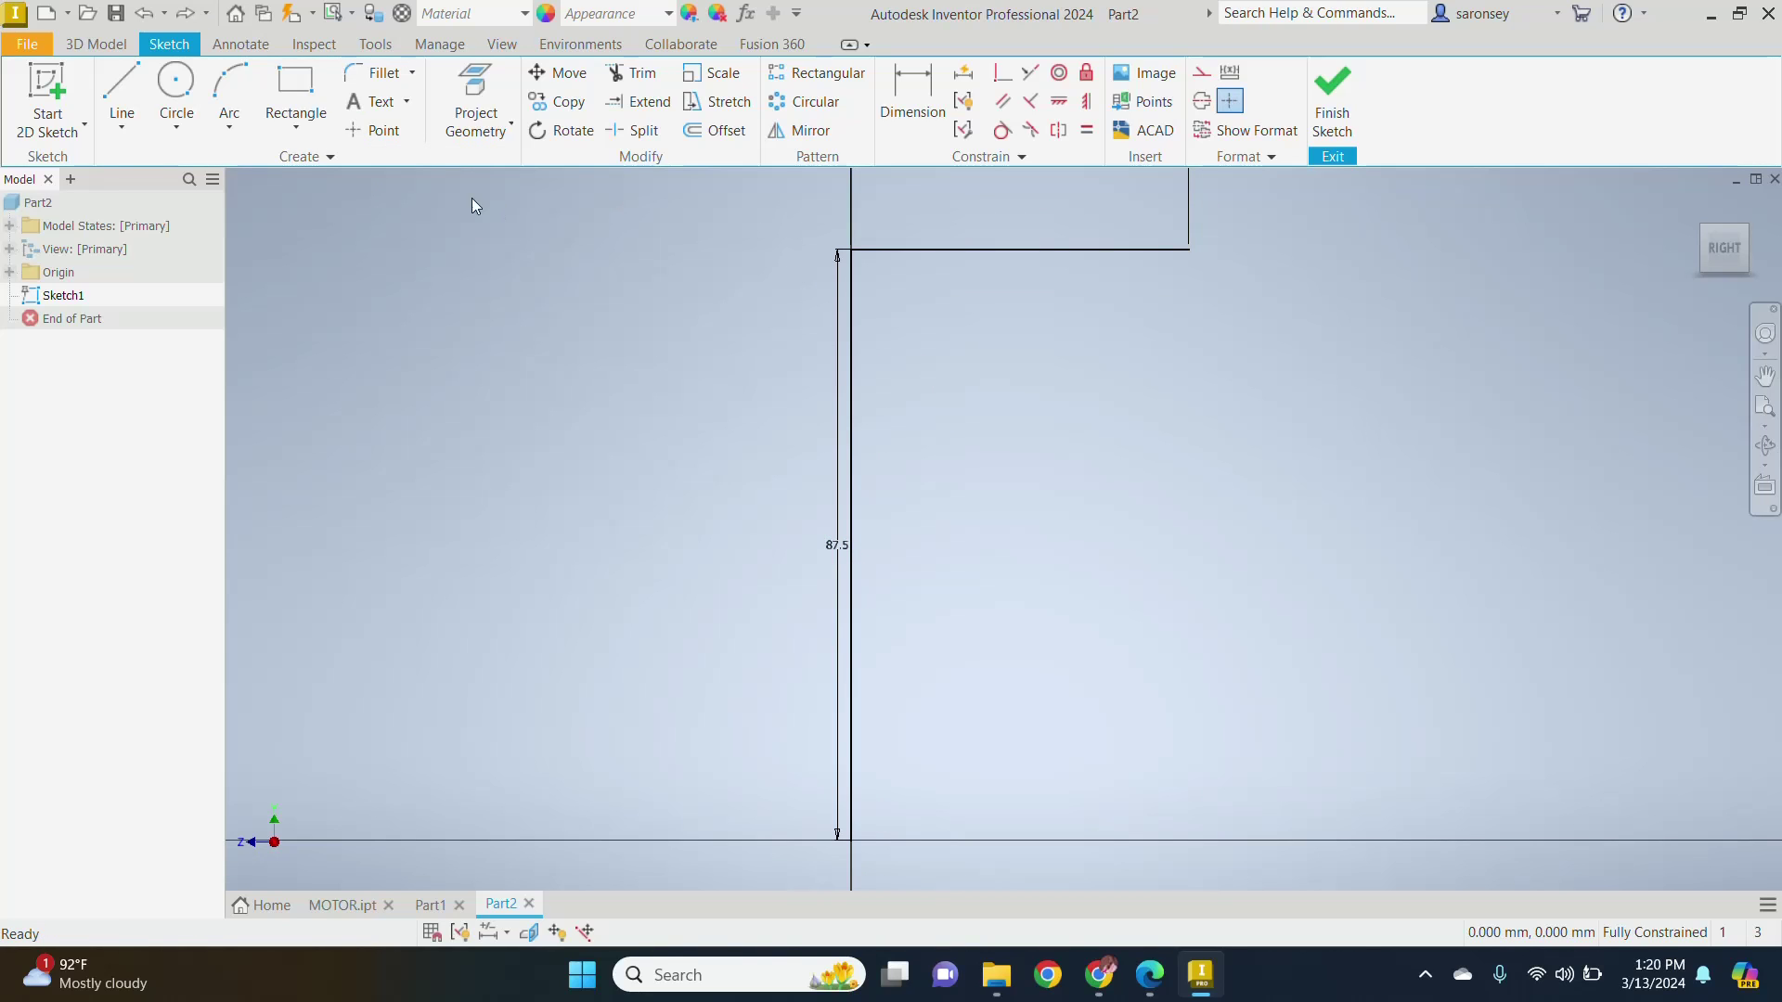
{"action": "left_click", "coordinate": [375, 73]}
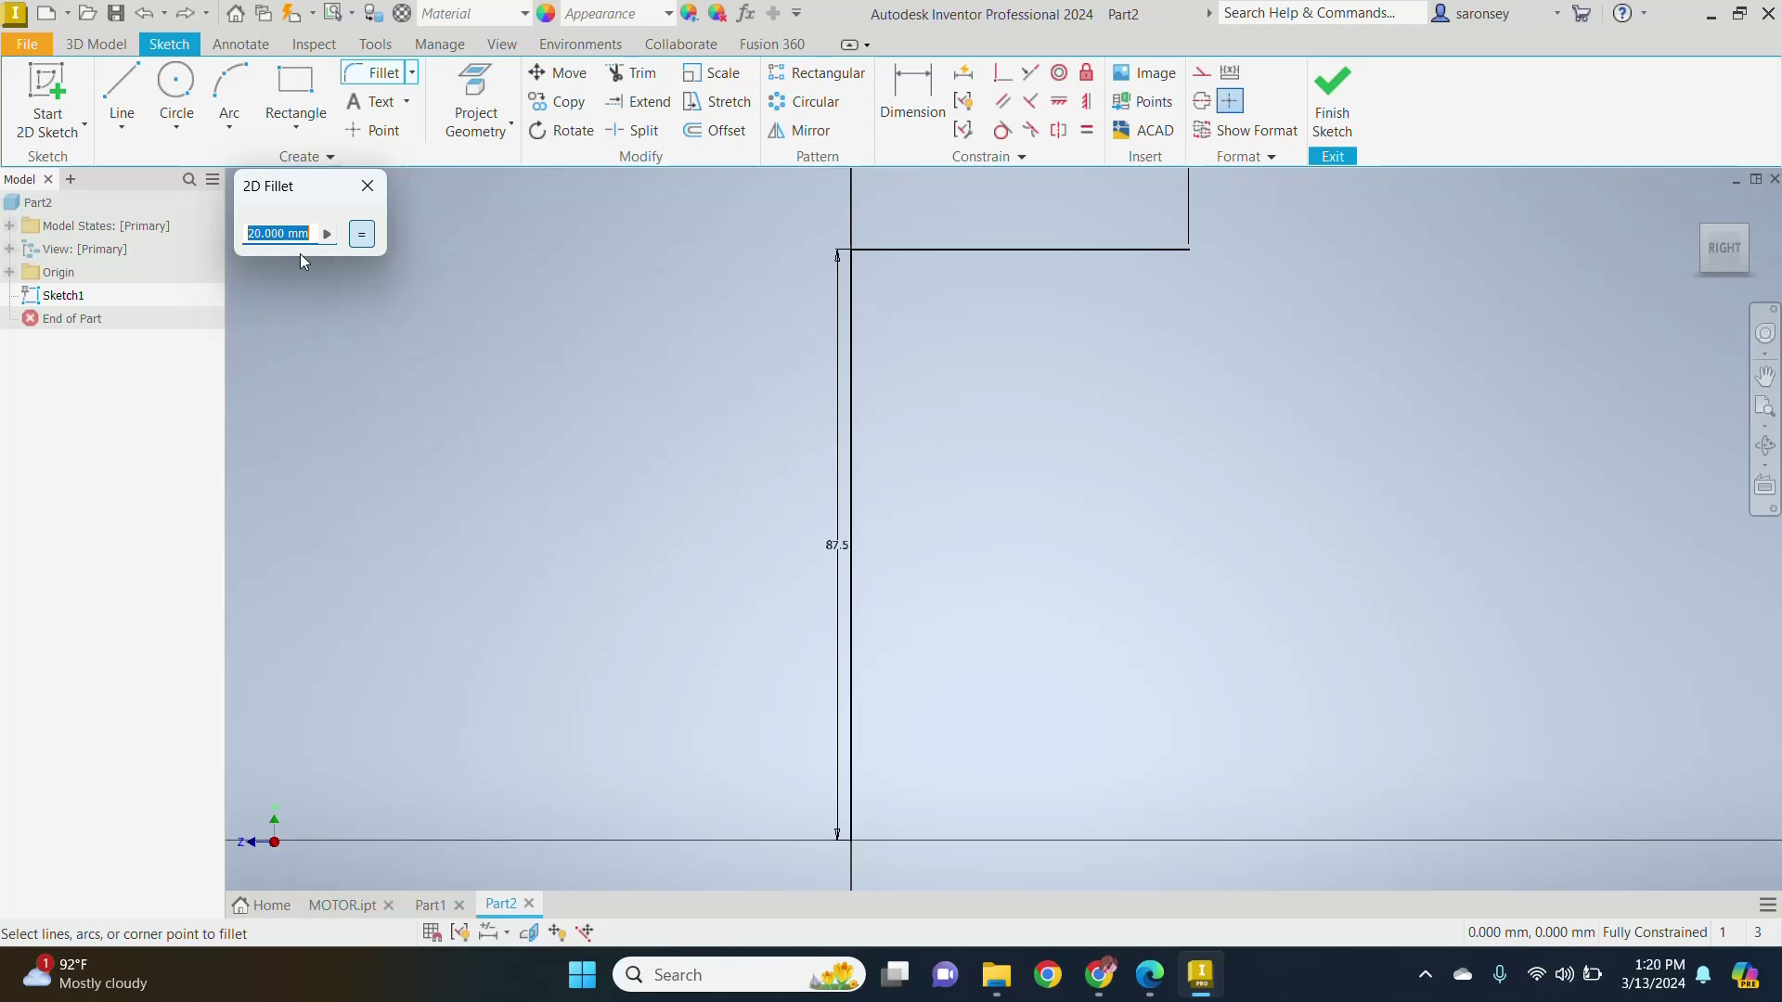
{"action": "left_click", "coordinate": [855, 330]}
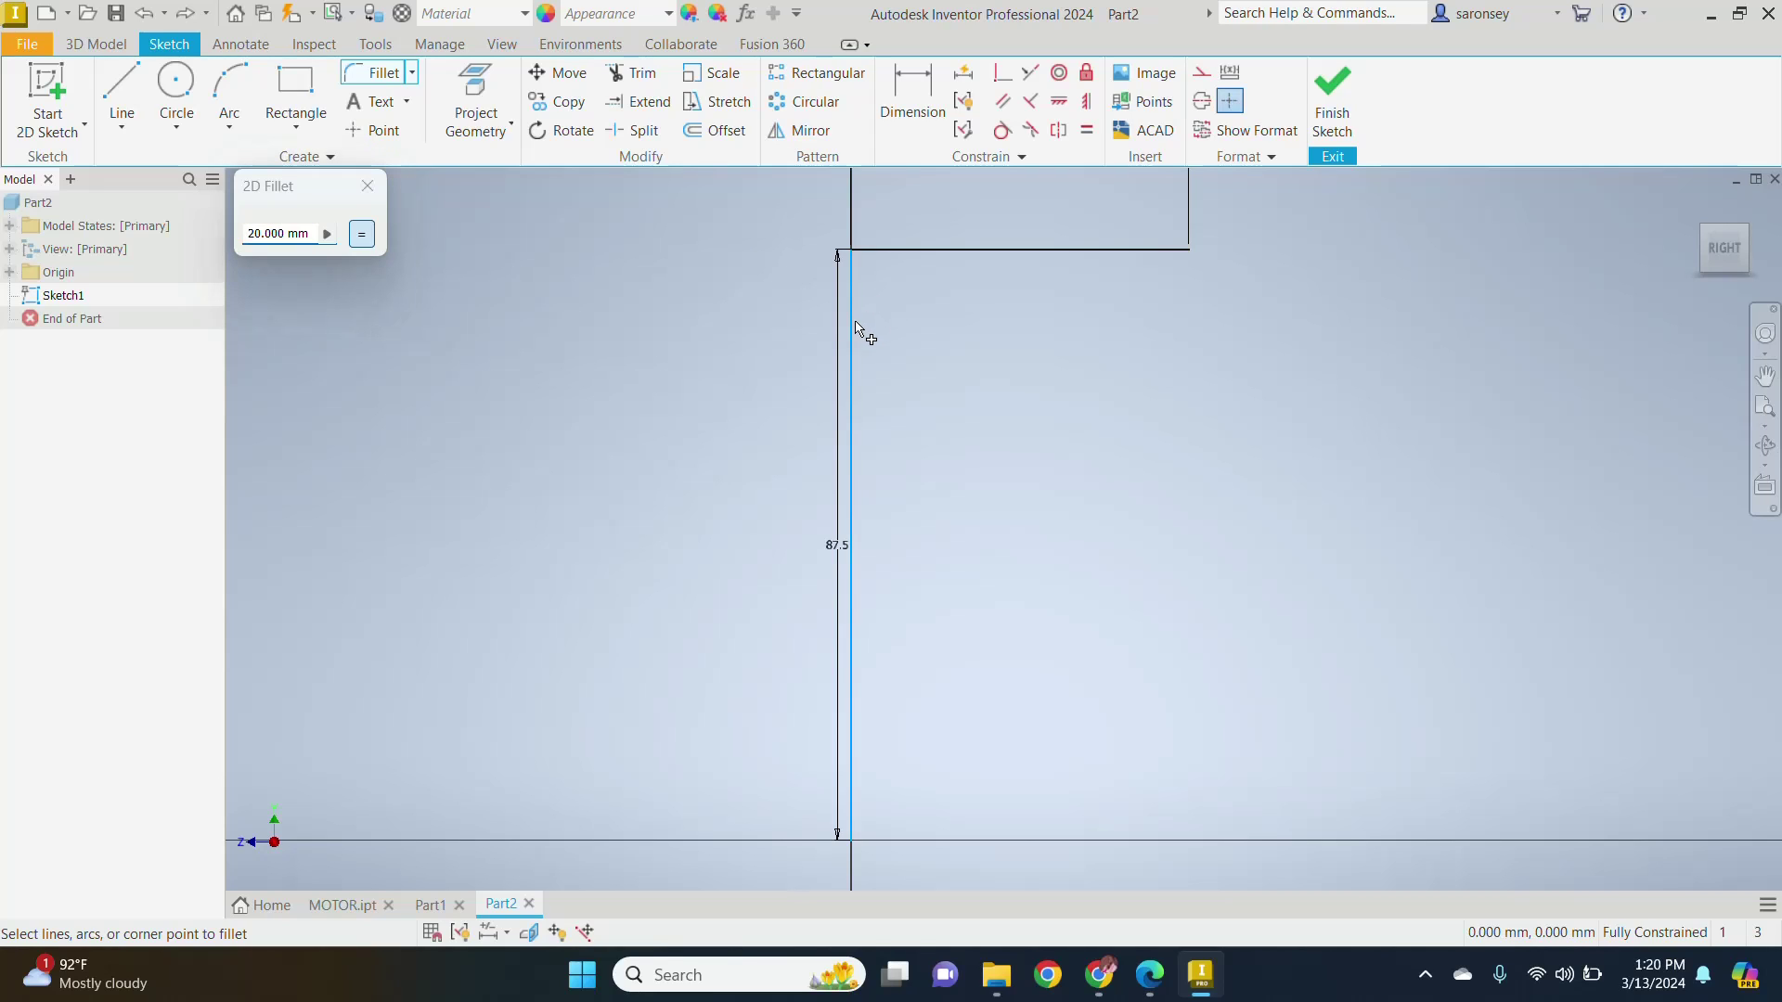
{"action": "left_click", "coordinate": [938, 251]}
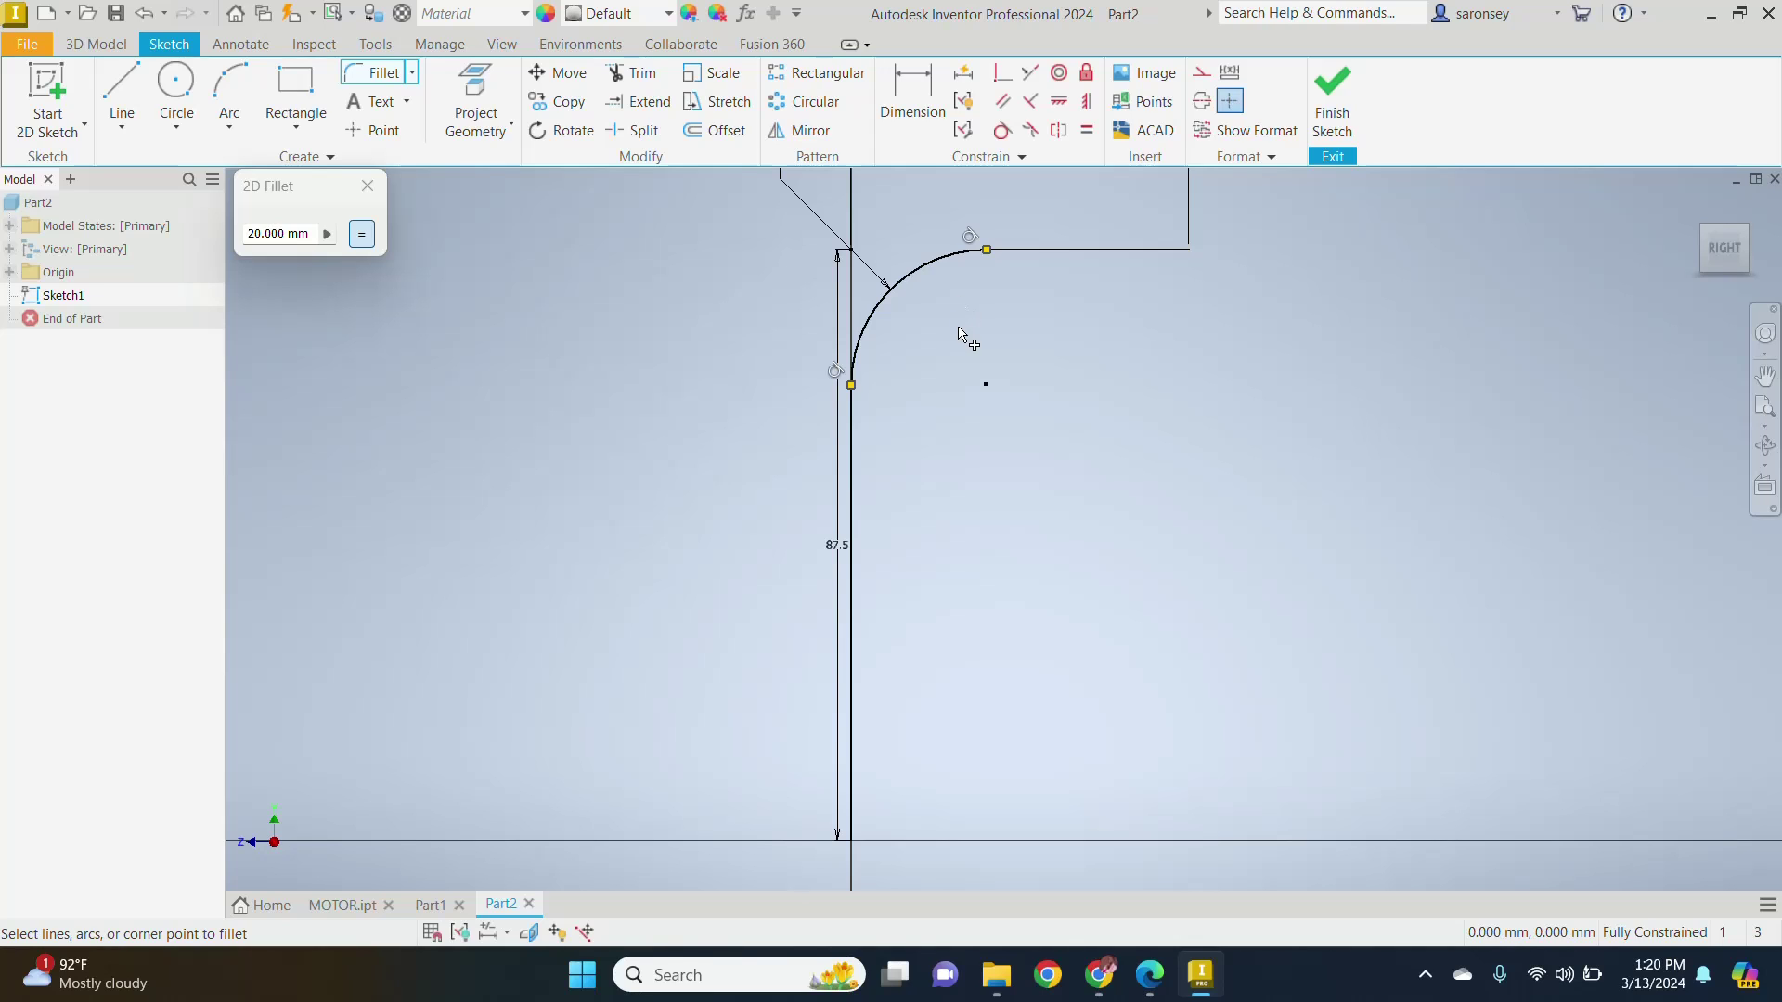
{"action": "right_click", "coordinate": [995, 352]}
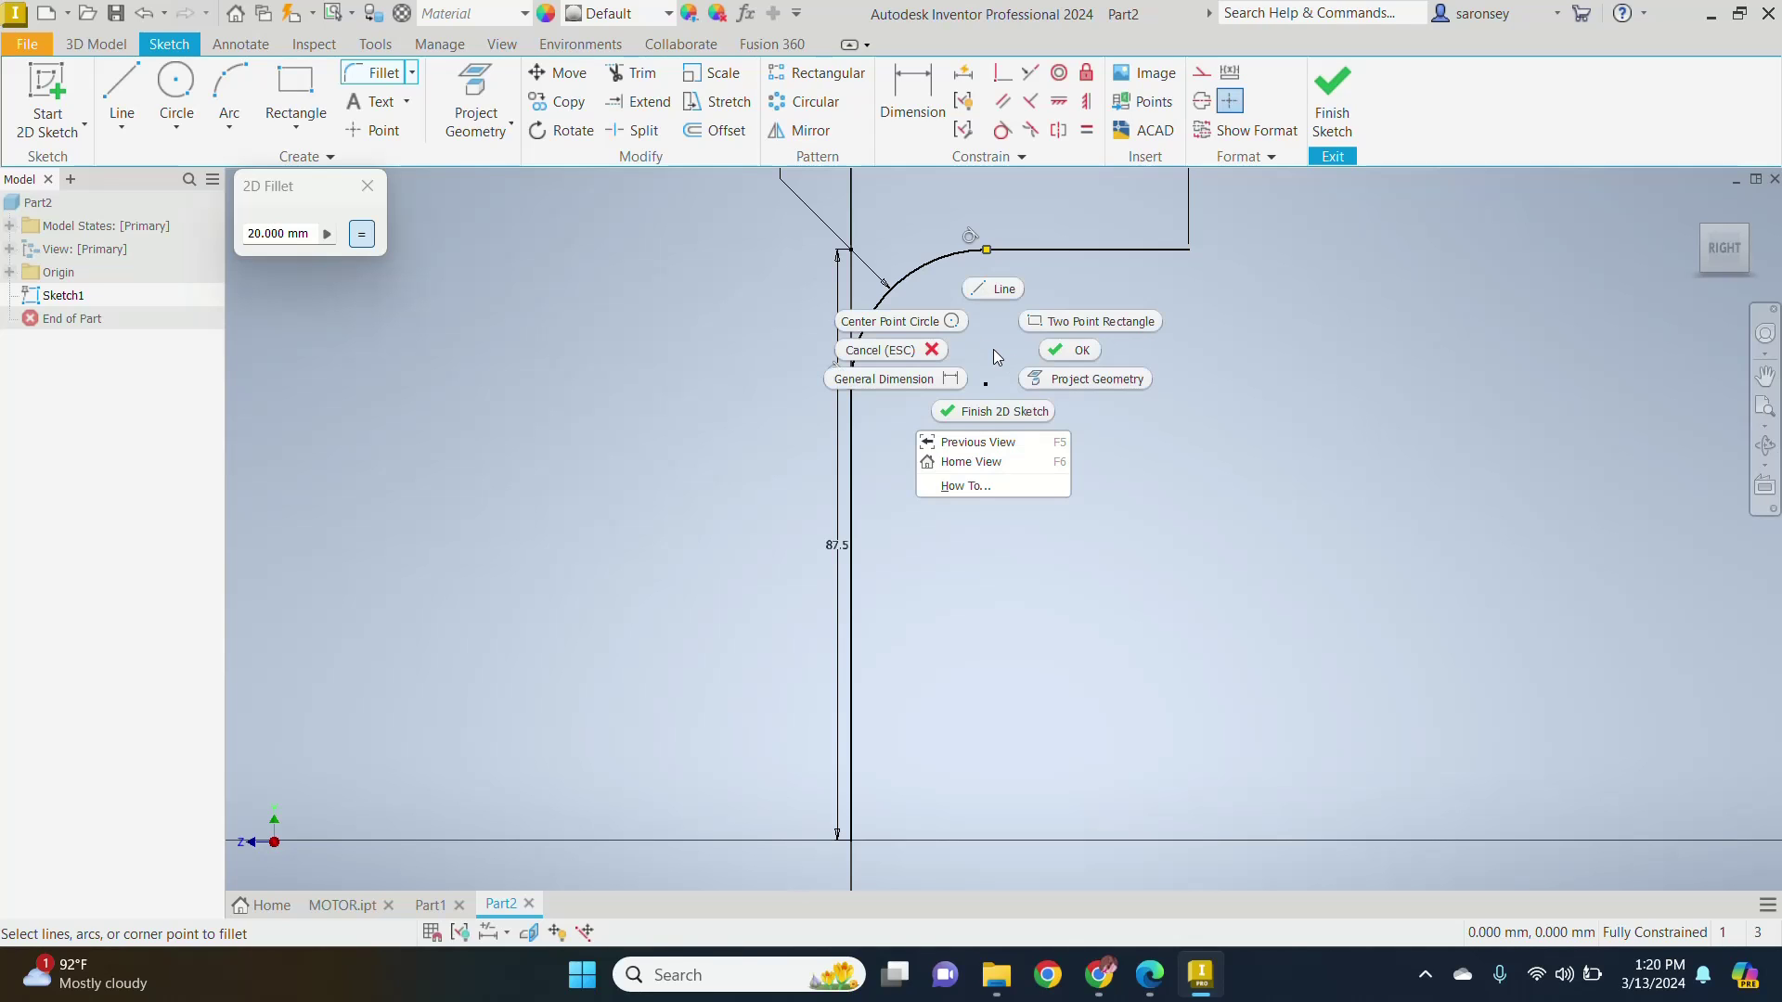
{"action": "left_click", "coordinate": [1095, 354]}
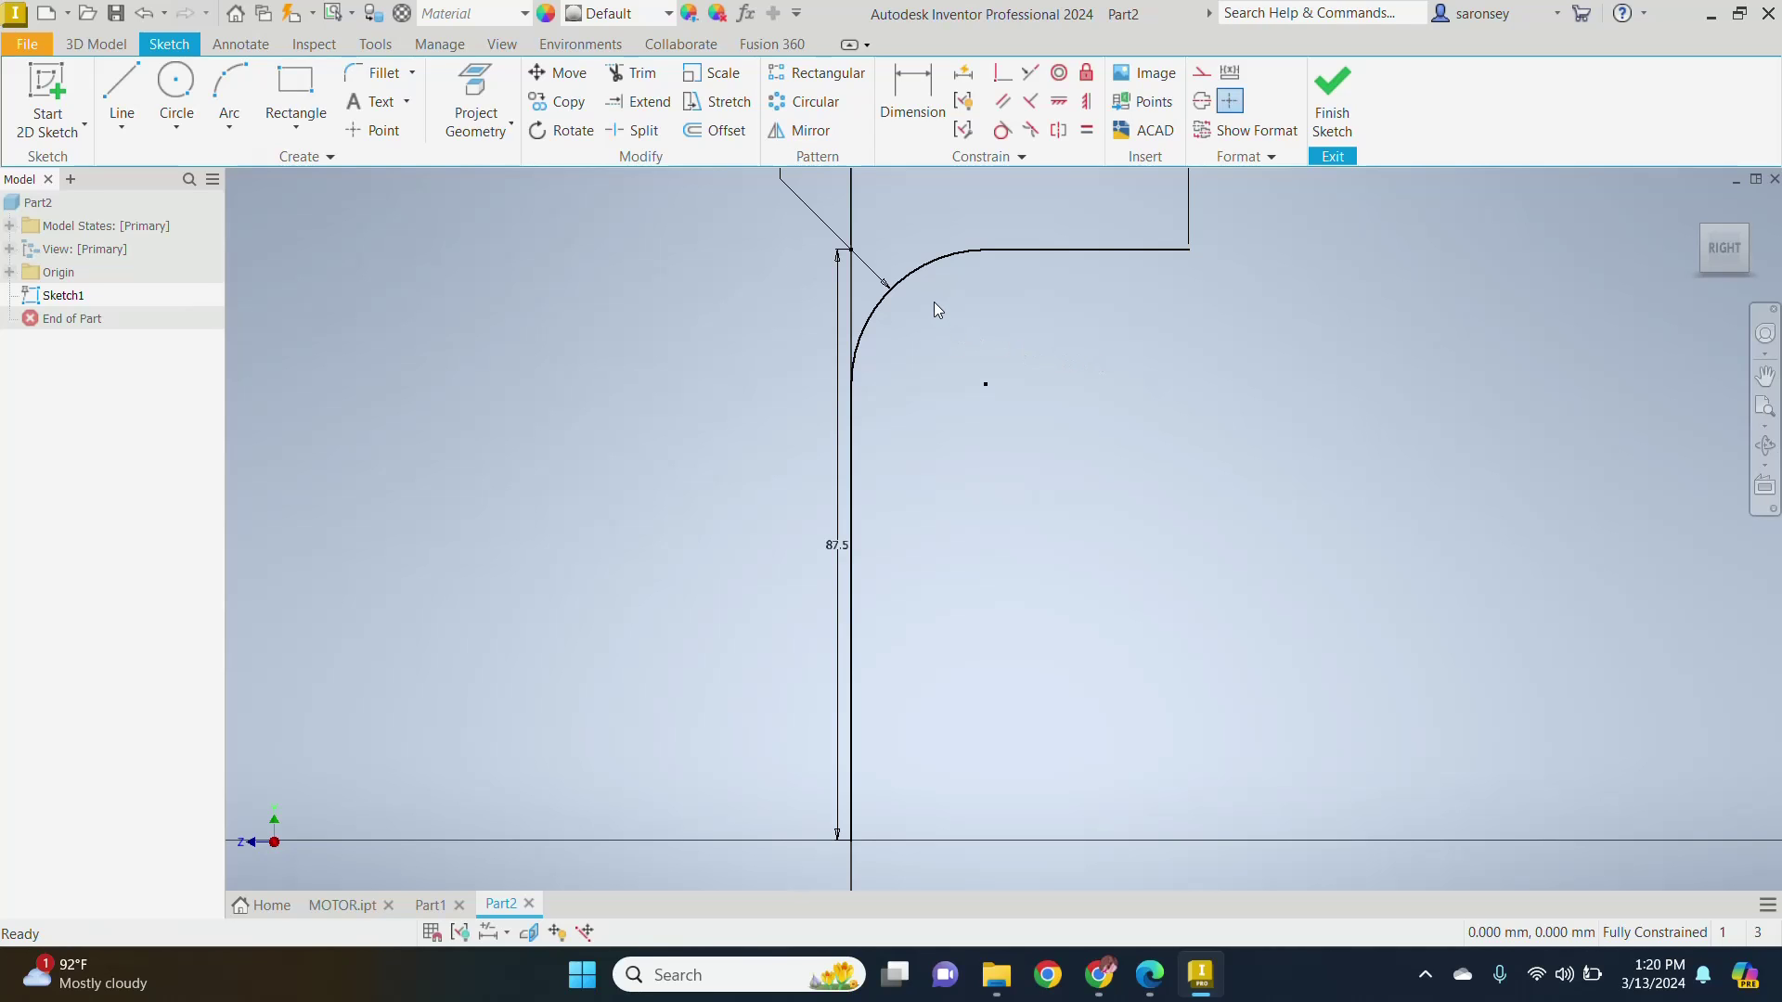
Step: Offset the filleted line chain 5 mm toward the inside of the bend
{"action": "left_click", "coordinate": [726, 131]}
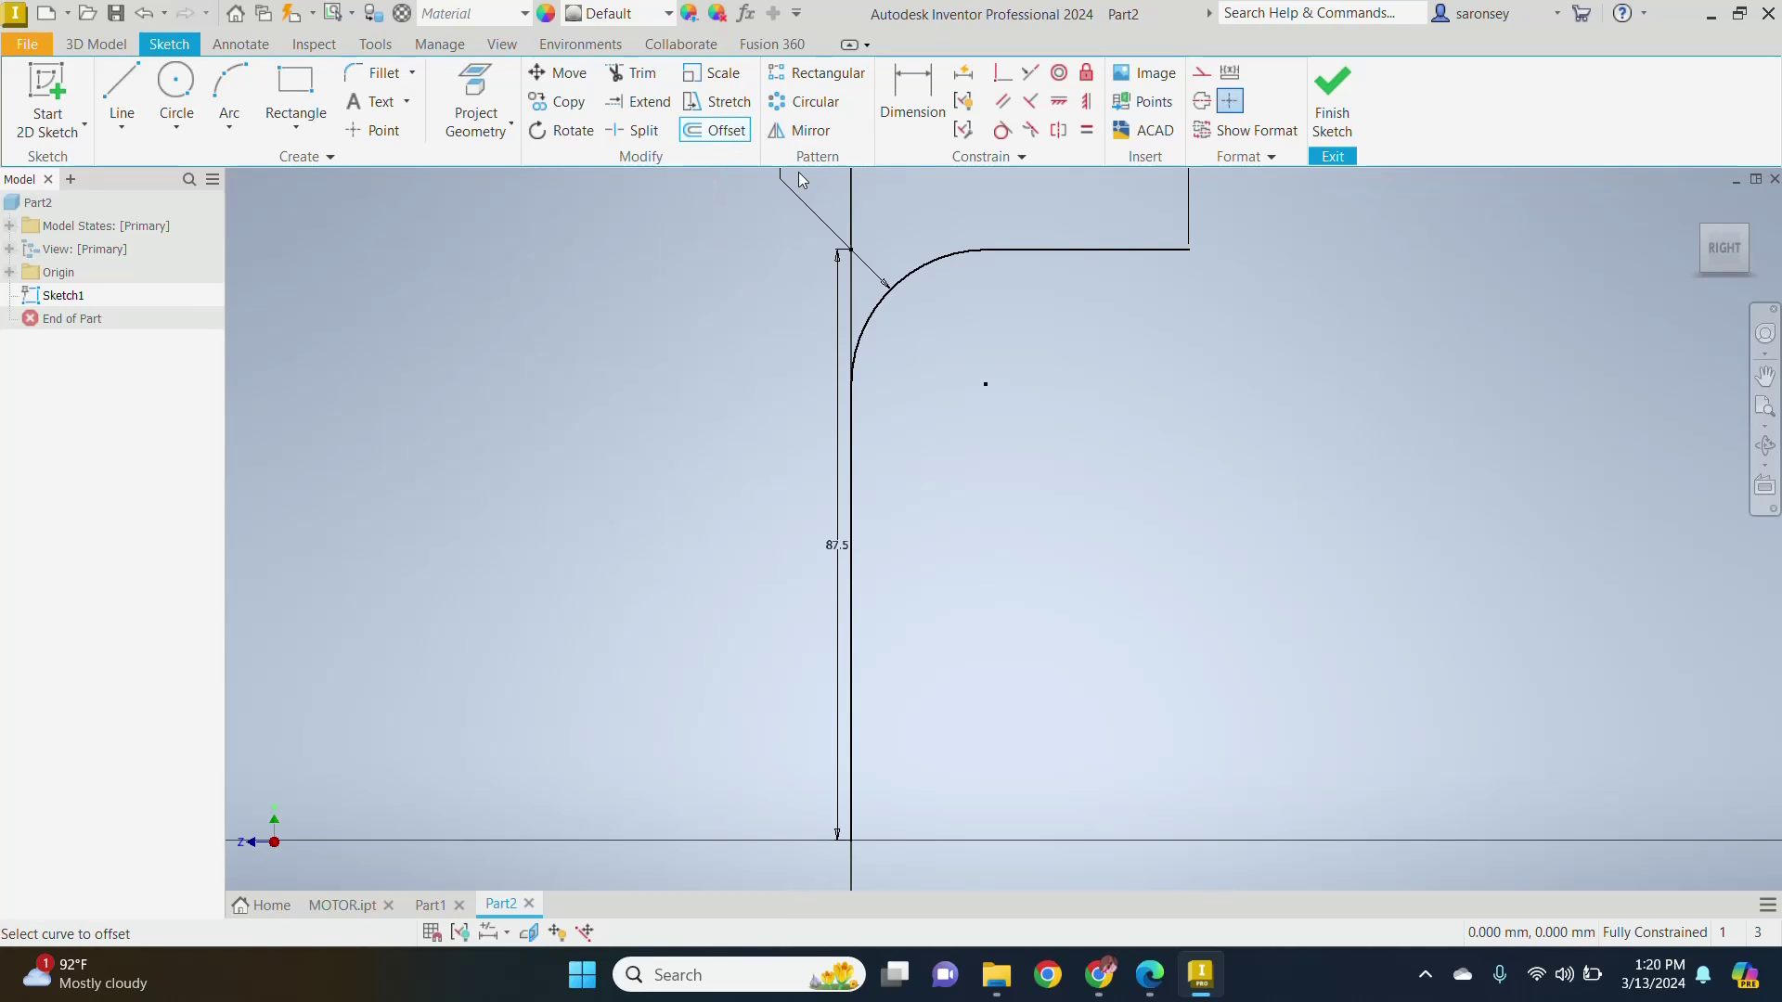
{"action": "left_click", "coordinate": [935, 272]}
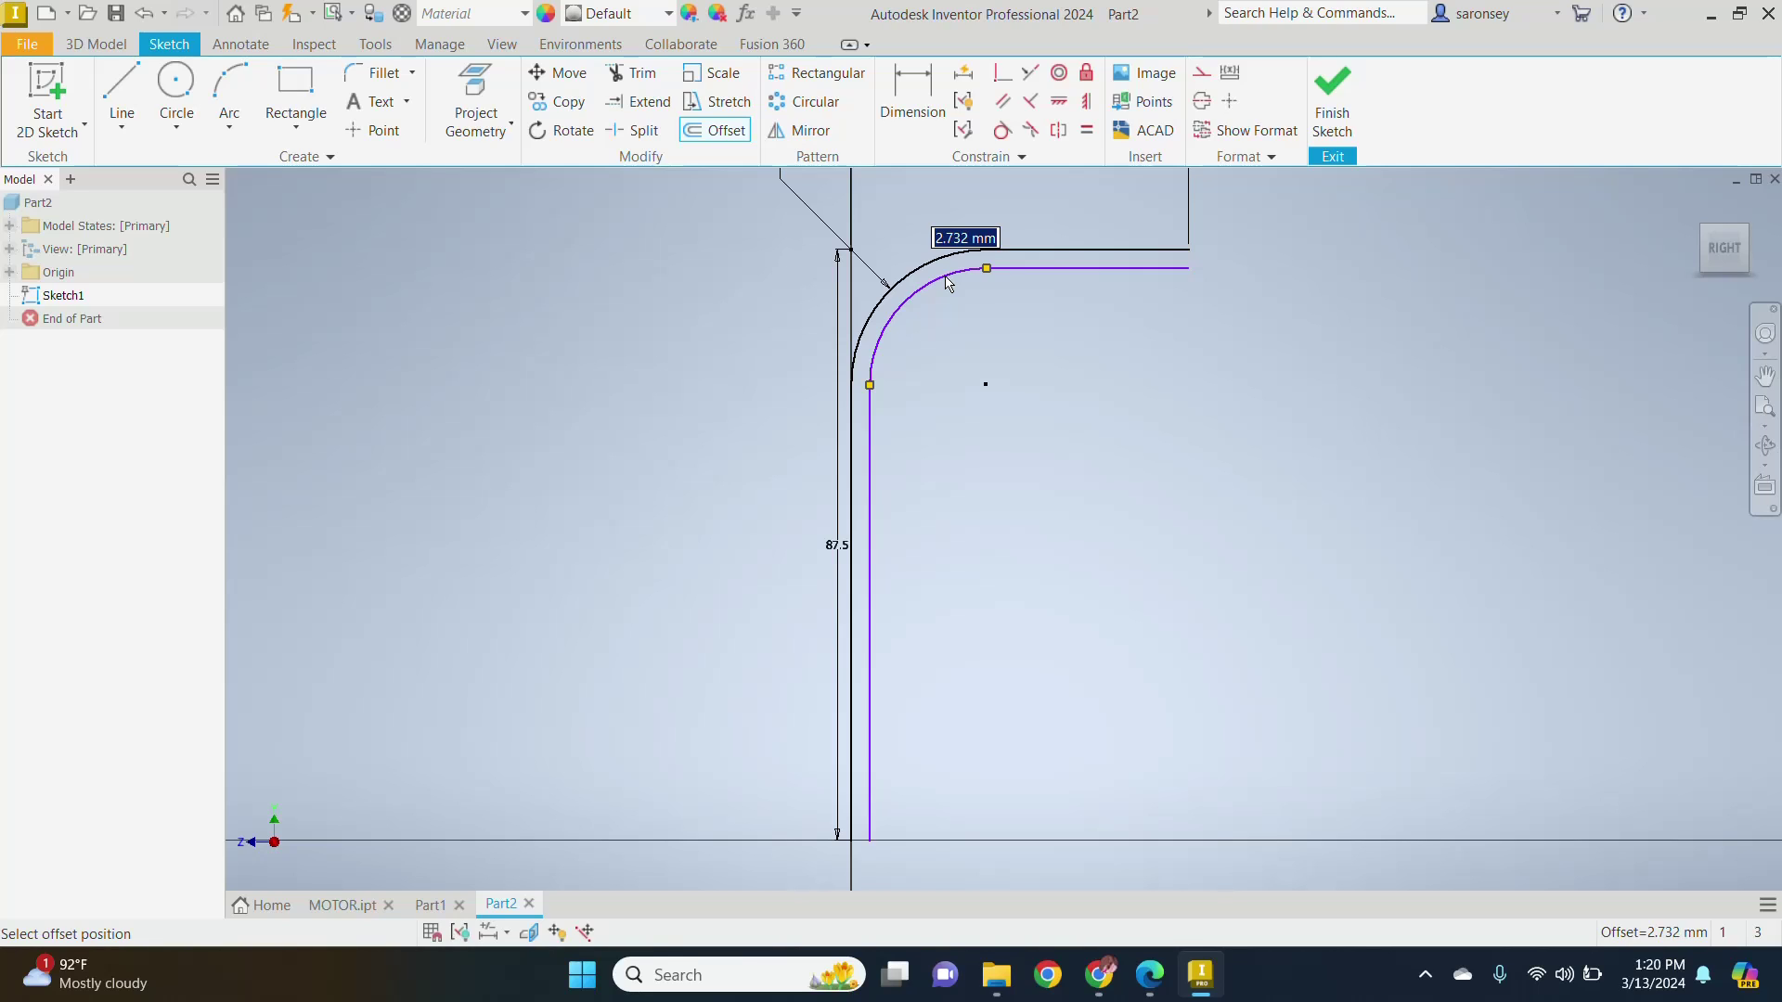
{"action": "type", "text": "5"}
{"action": "key", "text": "Return"}
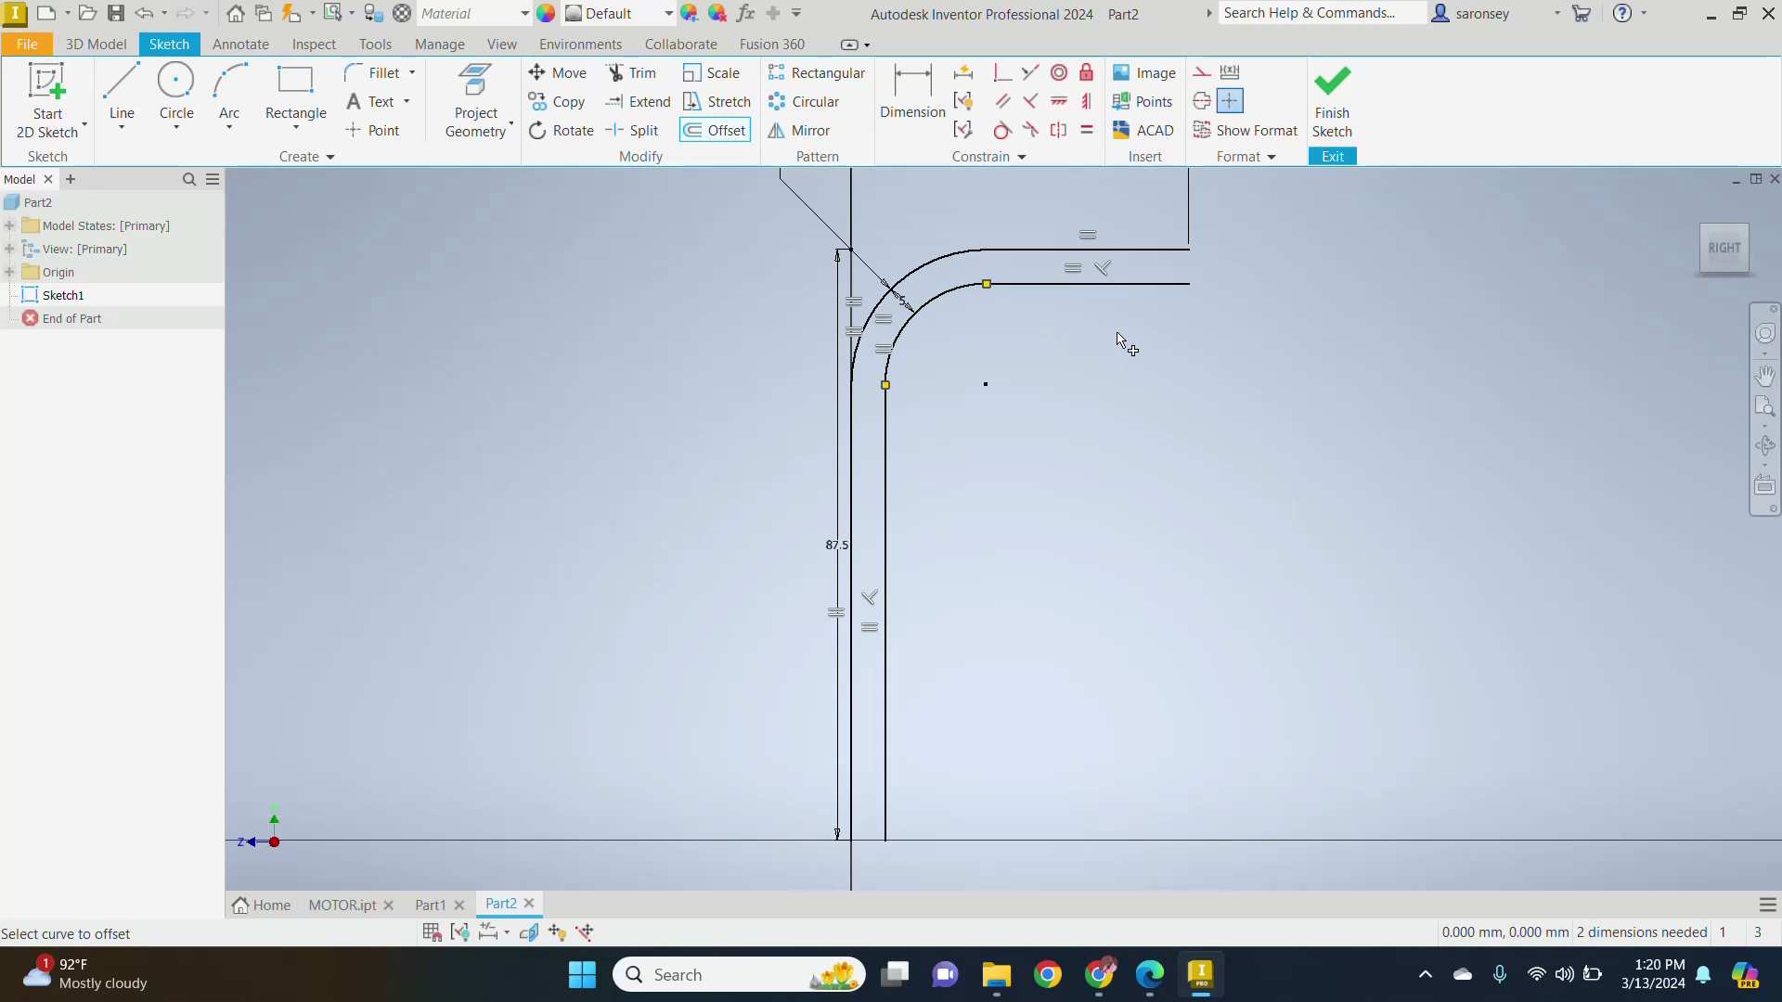
{"action": "right_click", "coordinate": [1119, 369]}
{"action": "left_click", "coordinate": [1177, 373]}
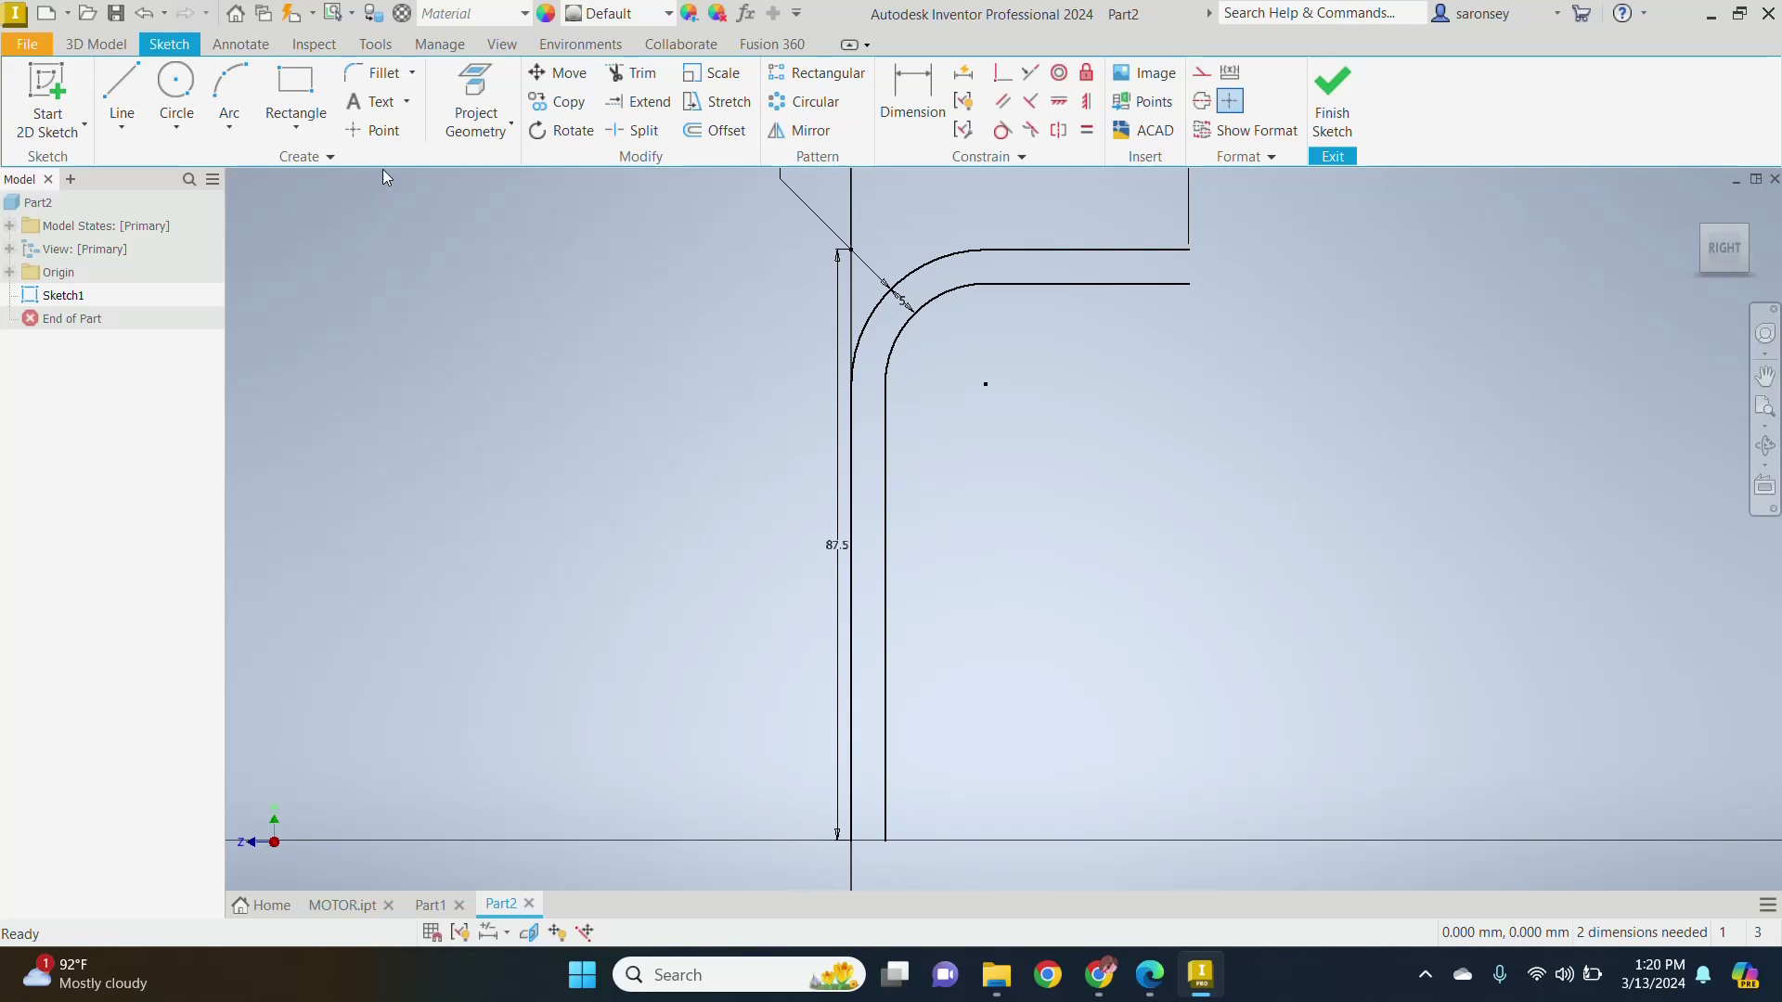
Step: Close the profile with short lines joining the two outlines at the horizontal leg's end and at the origin end
{"action": "left_click", "coordinate": [114, 93]}
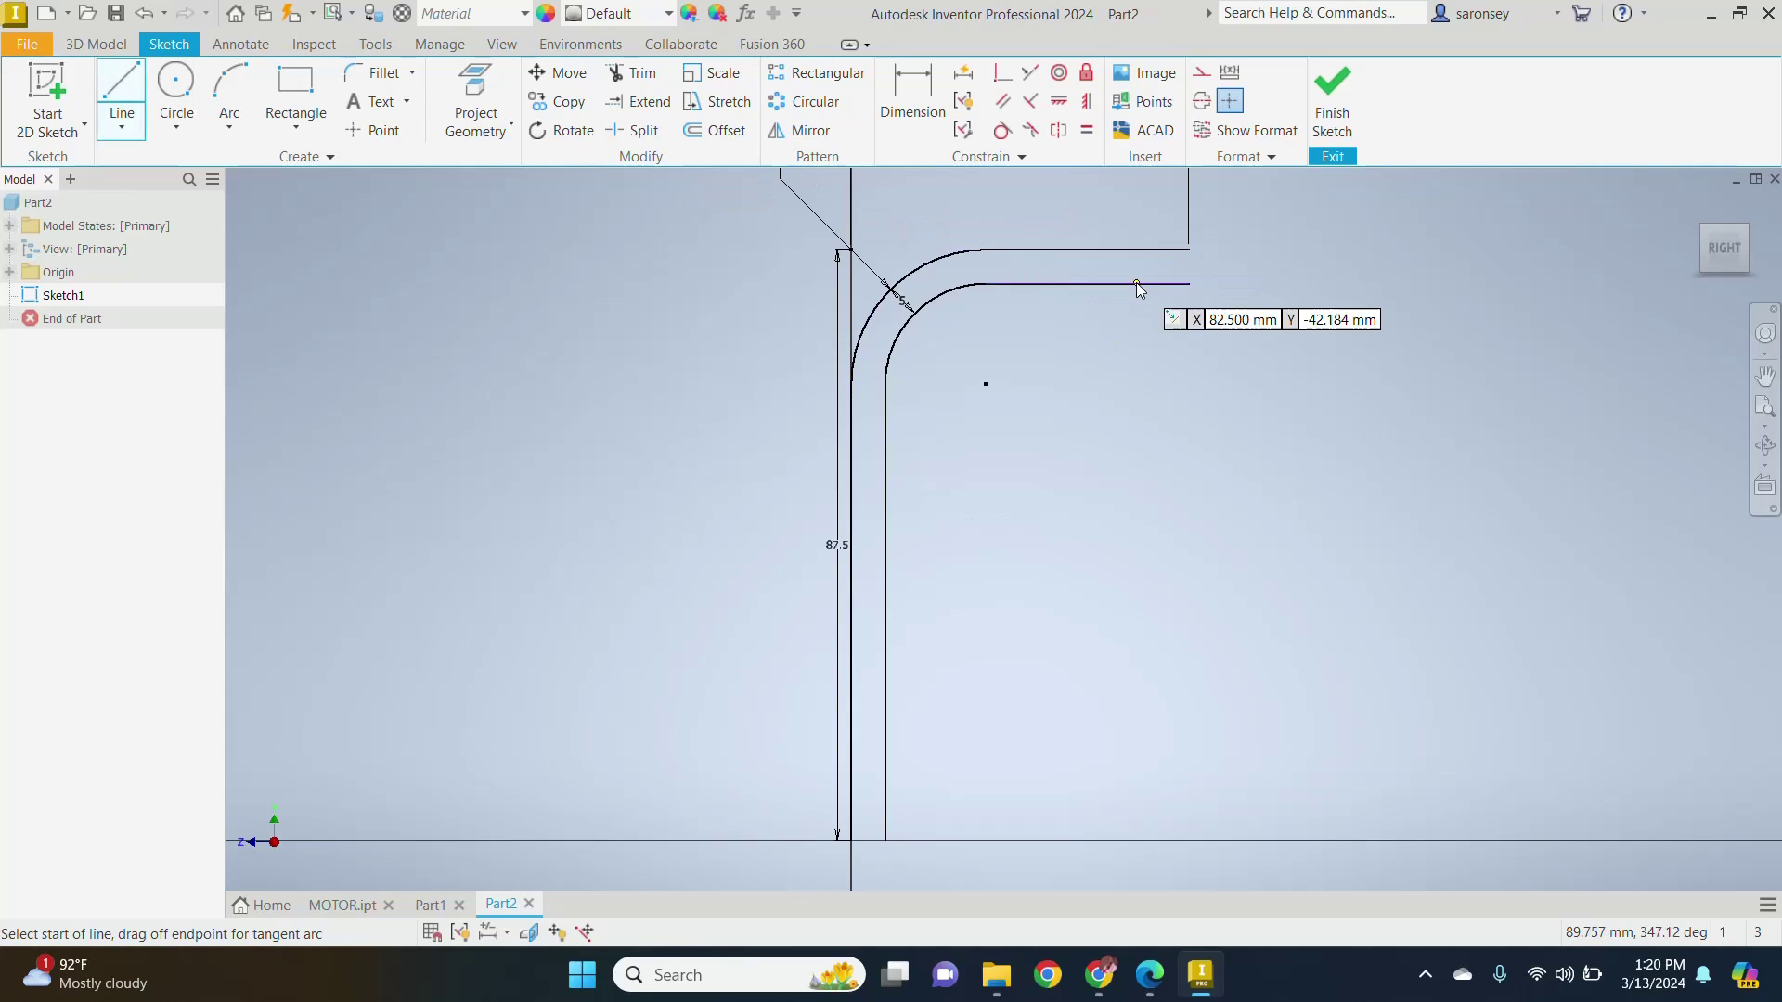
{"action": "left_click", "coordinate": [1188, 248]}
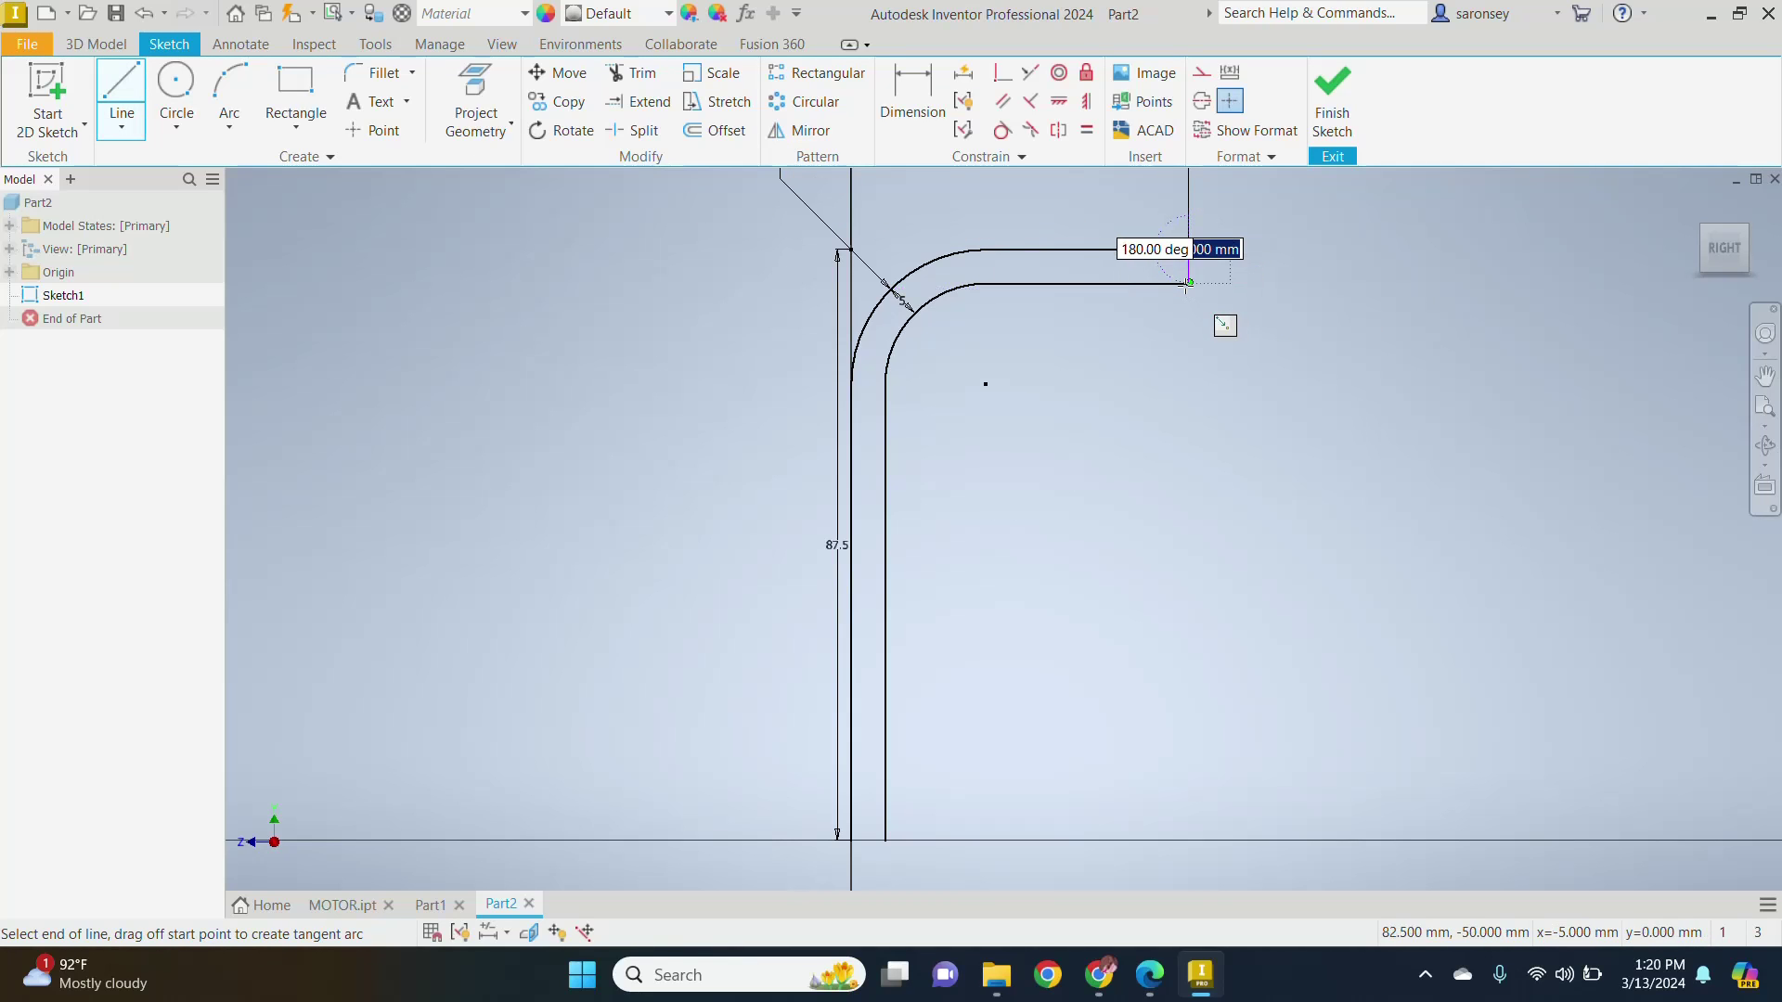
{"action": "left_click", "coordinate": [1187, 283]}
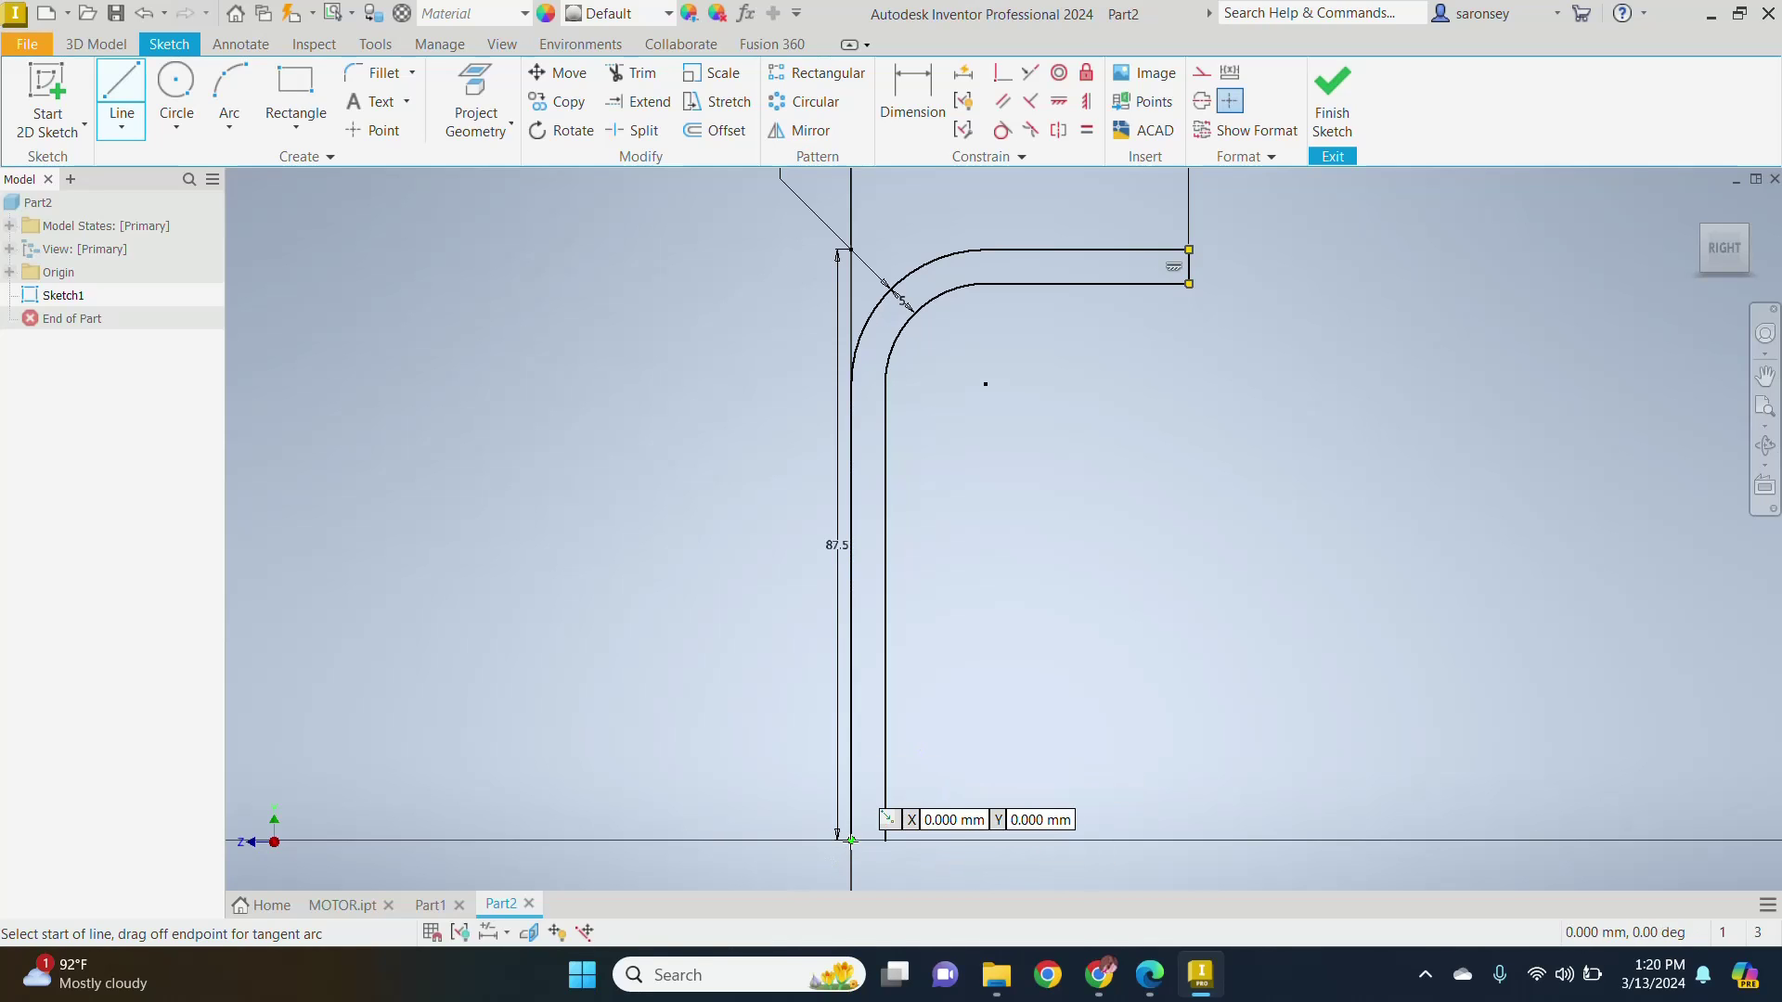
{"action": "left_click", "coordinate": [851, 840]}
{"action": "left_click", "coordinate": [885, 840]}
{"action": "right_click", "coordinate": [1015, 558]}
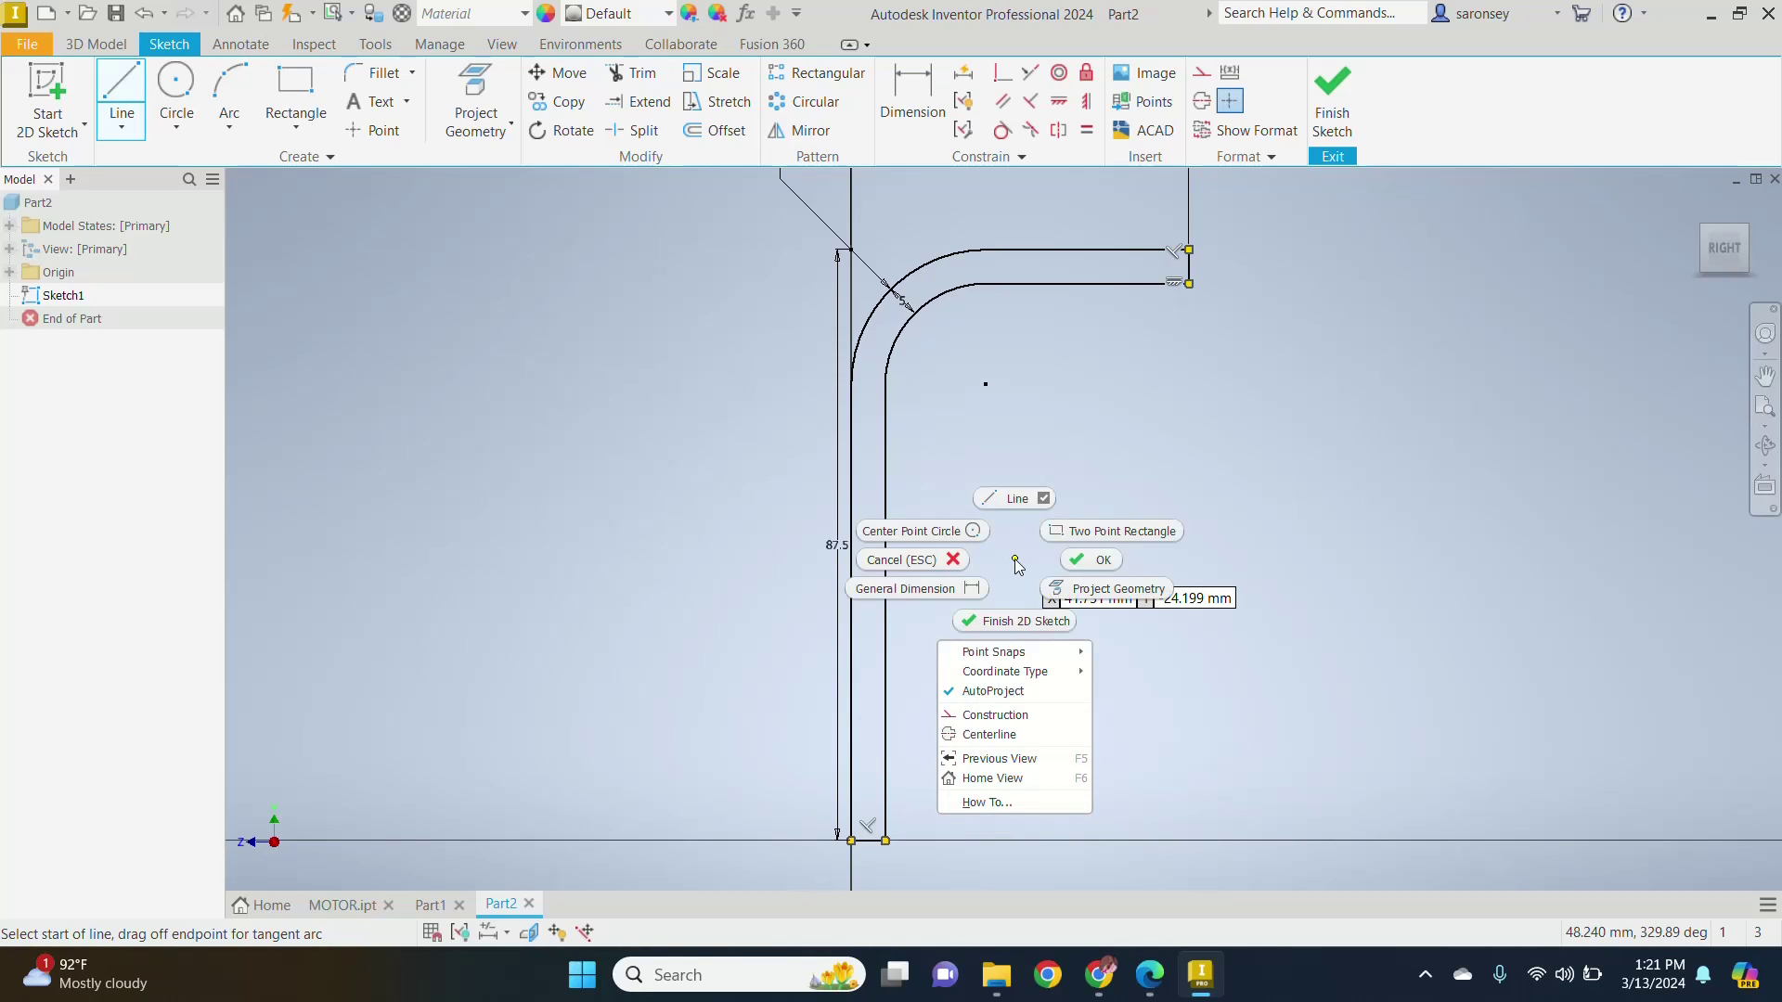
{"action": "left_click", "coordinate": [1091, 559]}
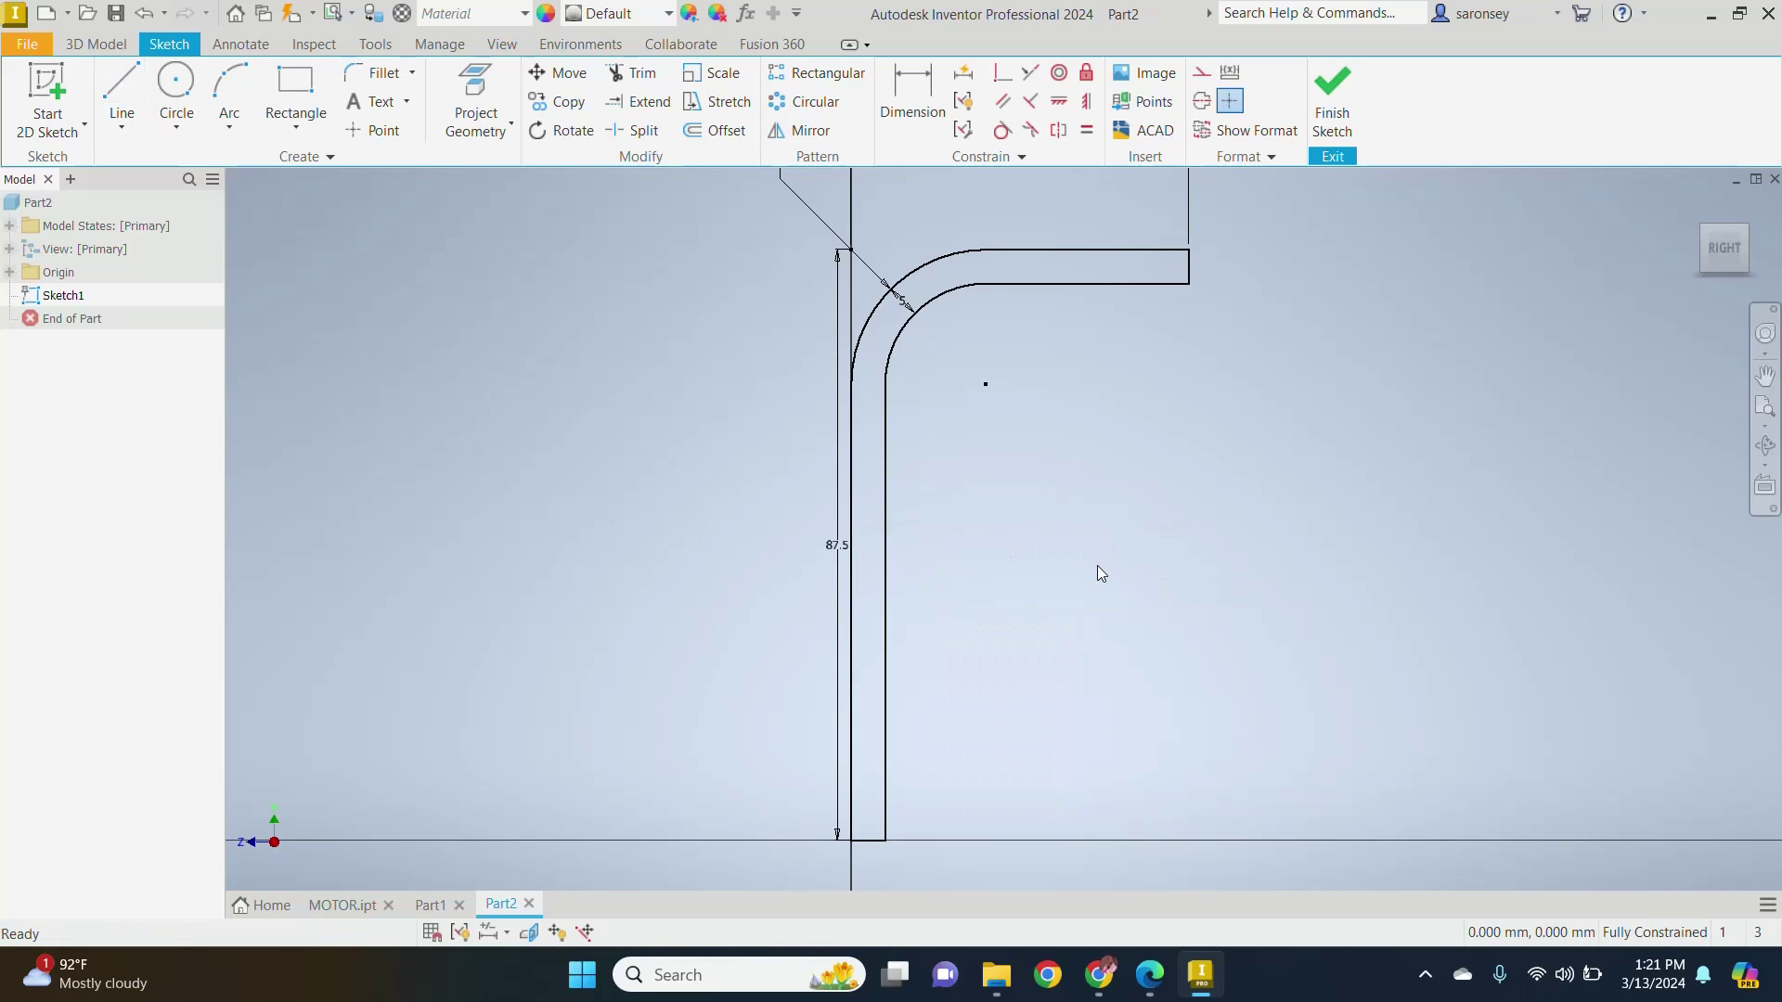
Step: Revolve the closed housing profile a full 360 degrees about the short line at its origin end
{"action": "key", "text": "F5"}
{"action": "middle_click_drag", "start_coordinate": [1136, 609], "coordinate": [1007, 556]}
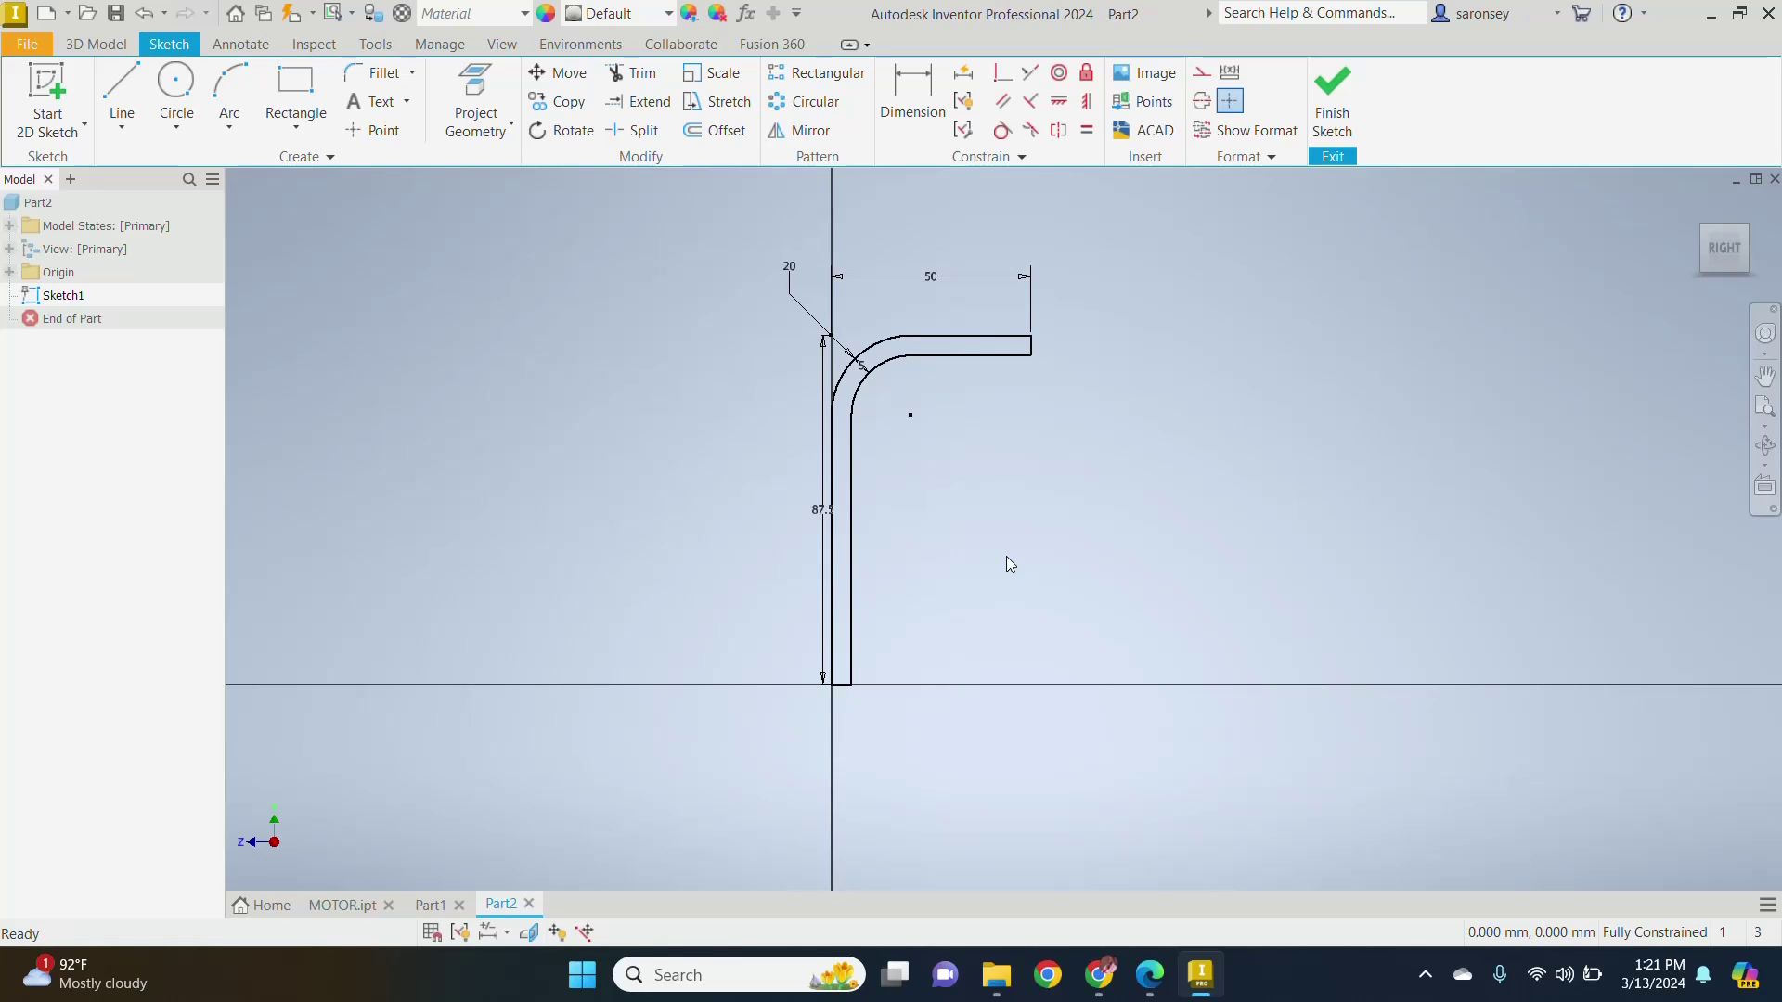
{"action": "left_click", "coordinate": [96, 44]}
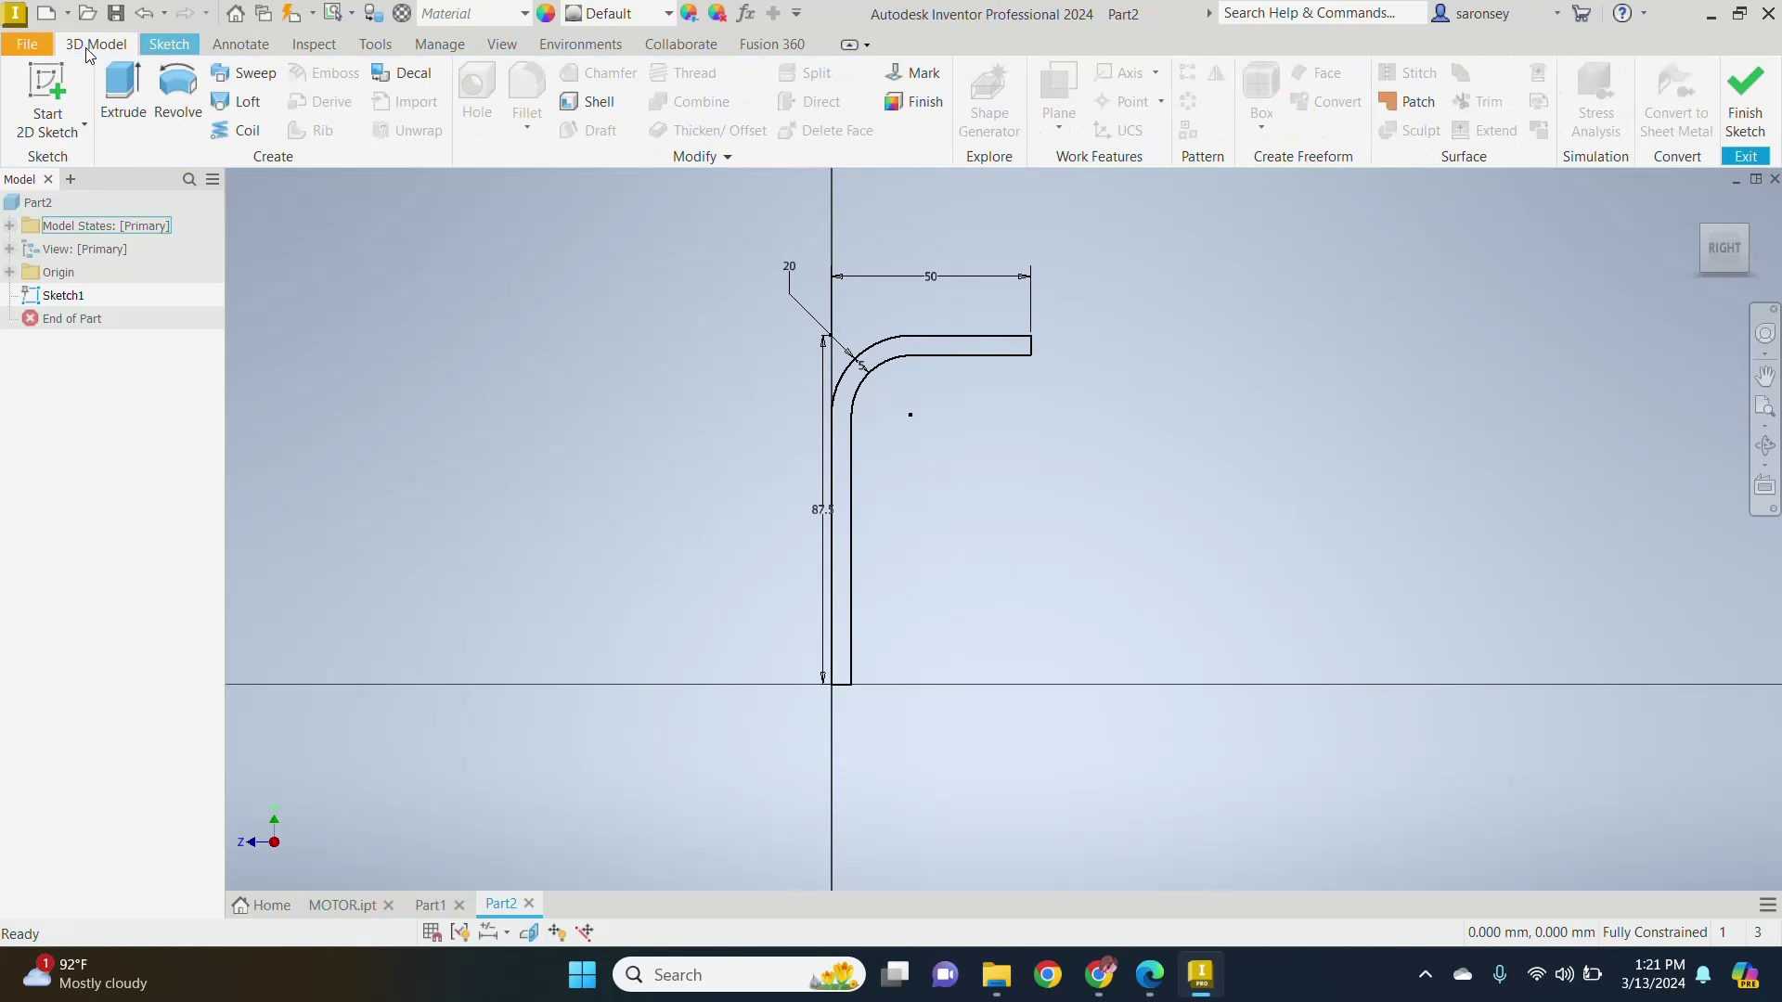
{"action": "left_click", "coordinate": [186, 96]}
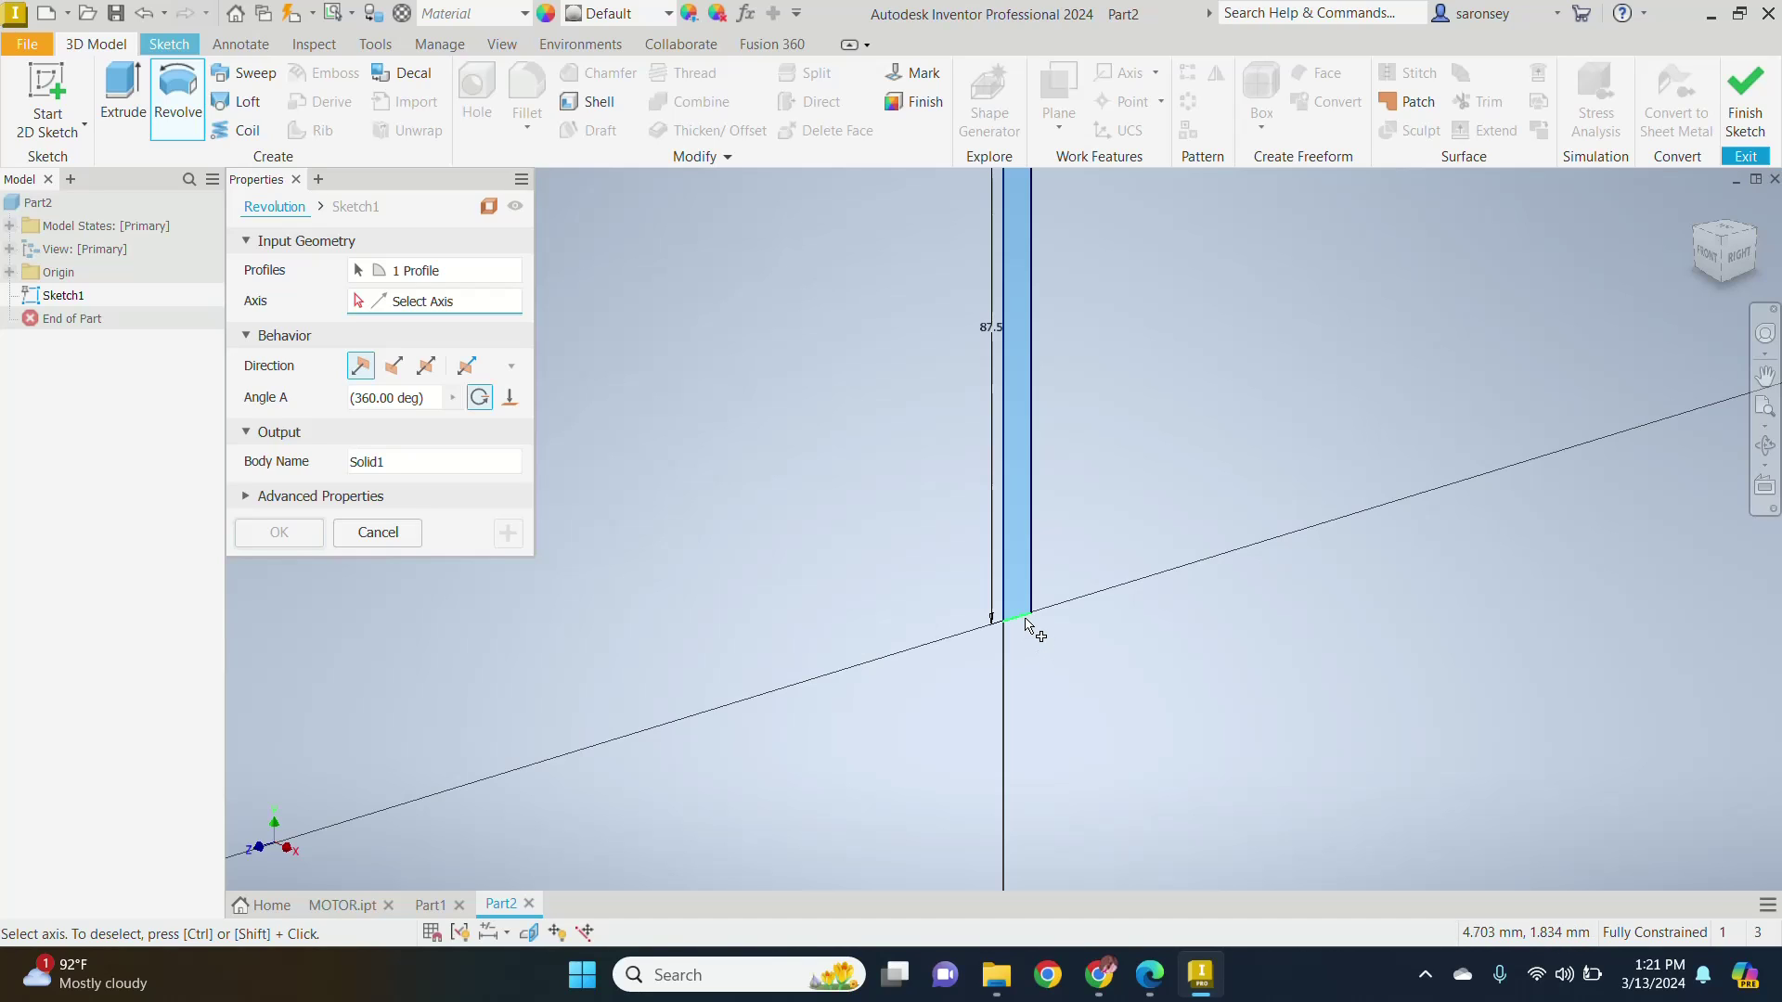
{"action": "left_click", "coordinate": [1024, 618]}
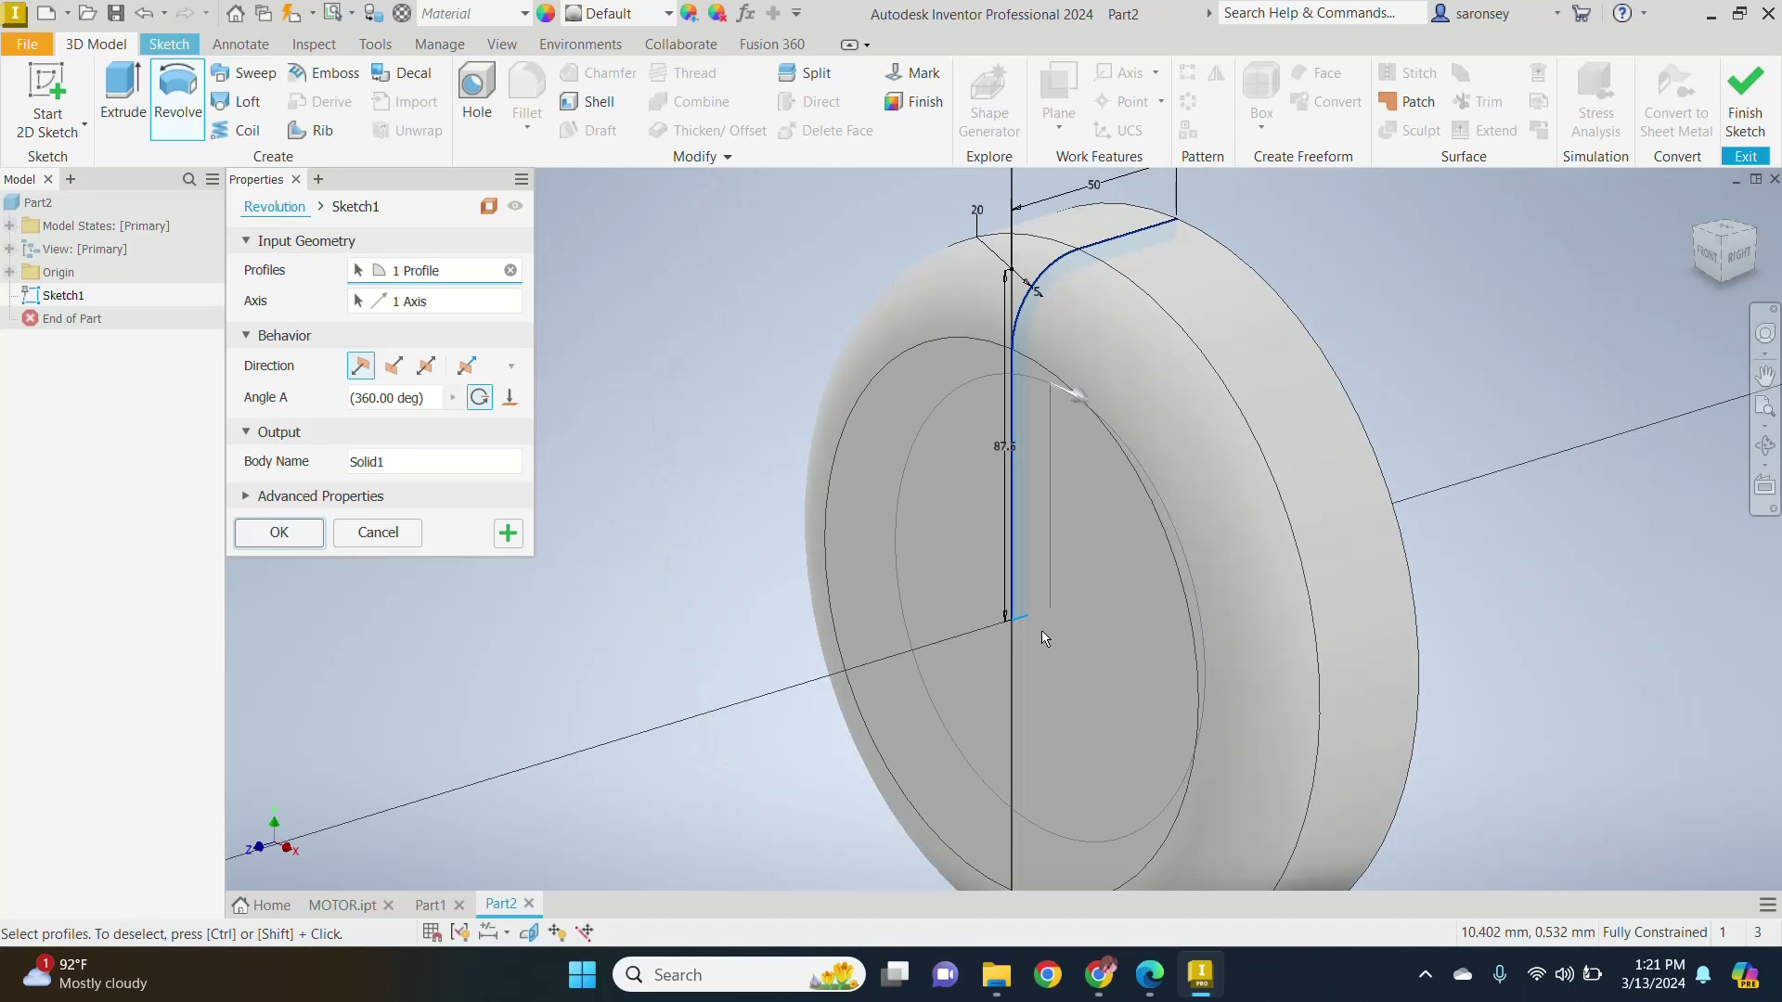
{"action": "middle_click_drag", "start_coordinate": [977, 642], "coordinate": [873, 533]}
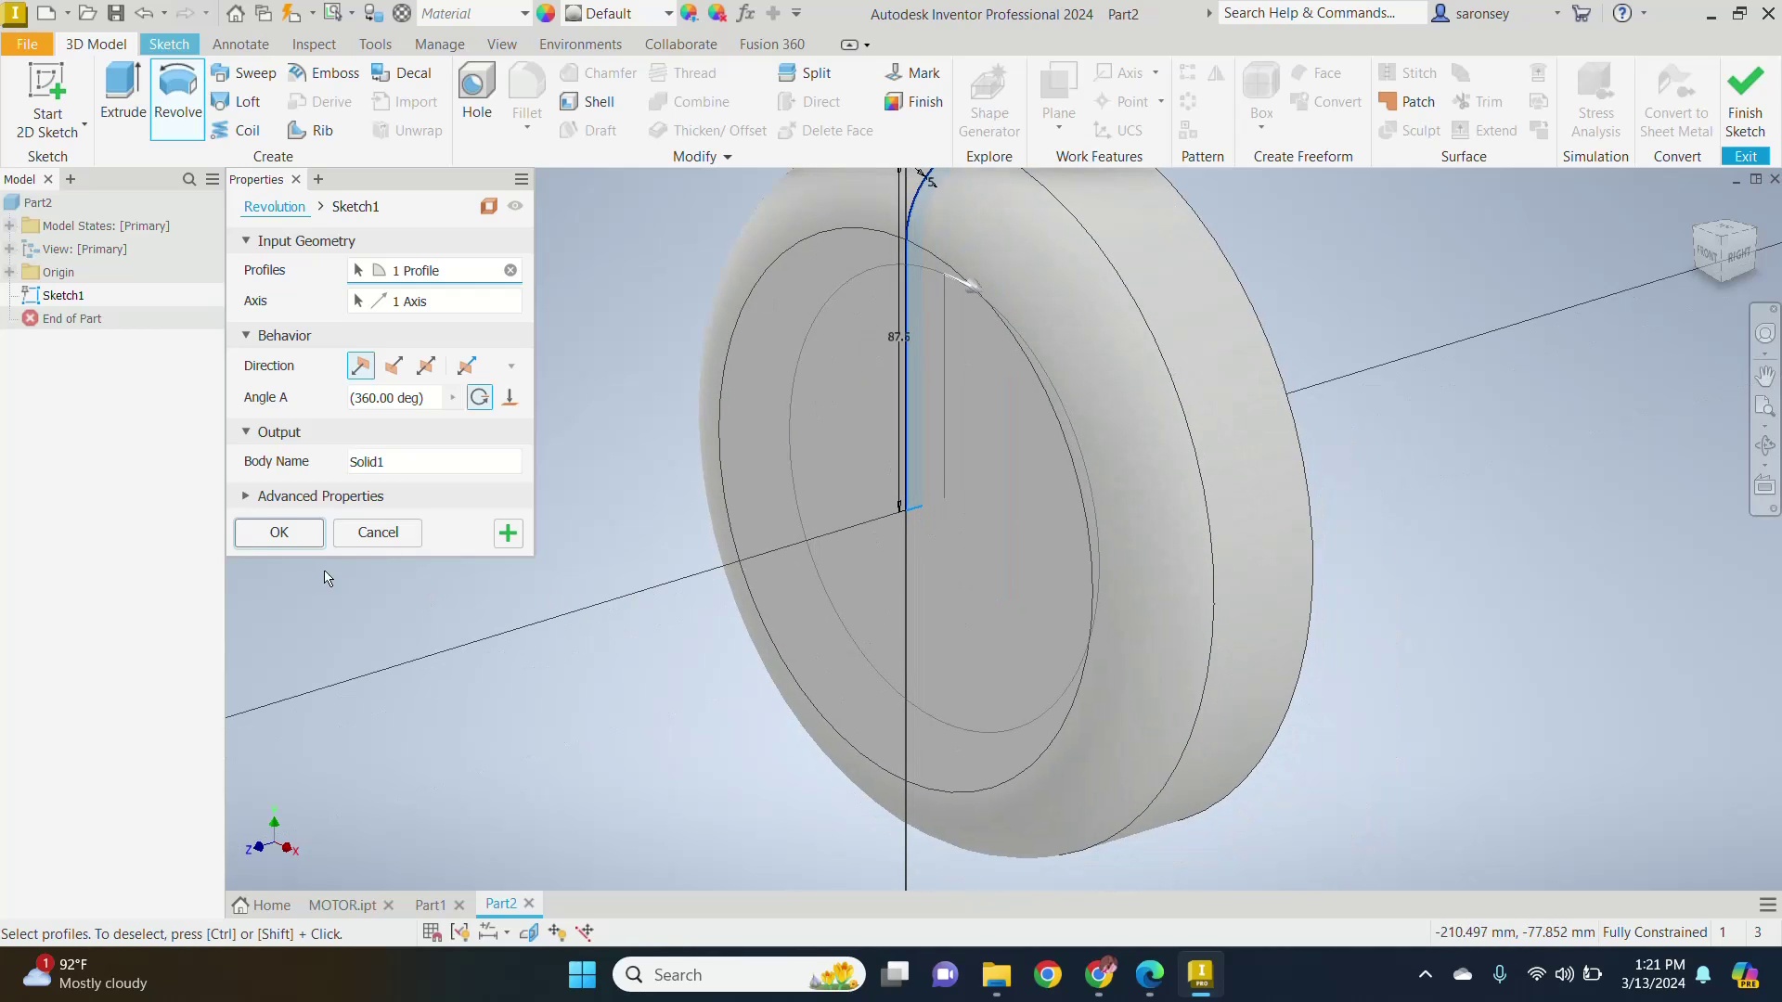
{"action": "left_click", "coordinate": [269, 537]}
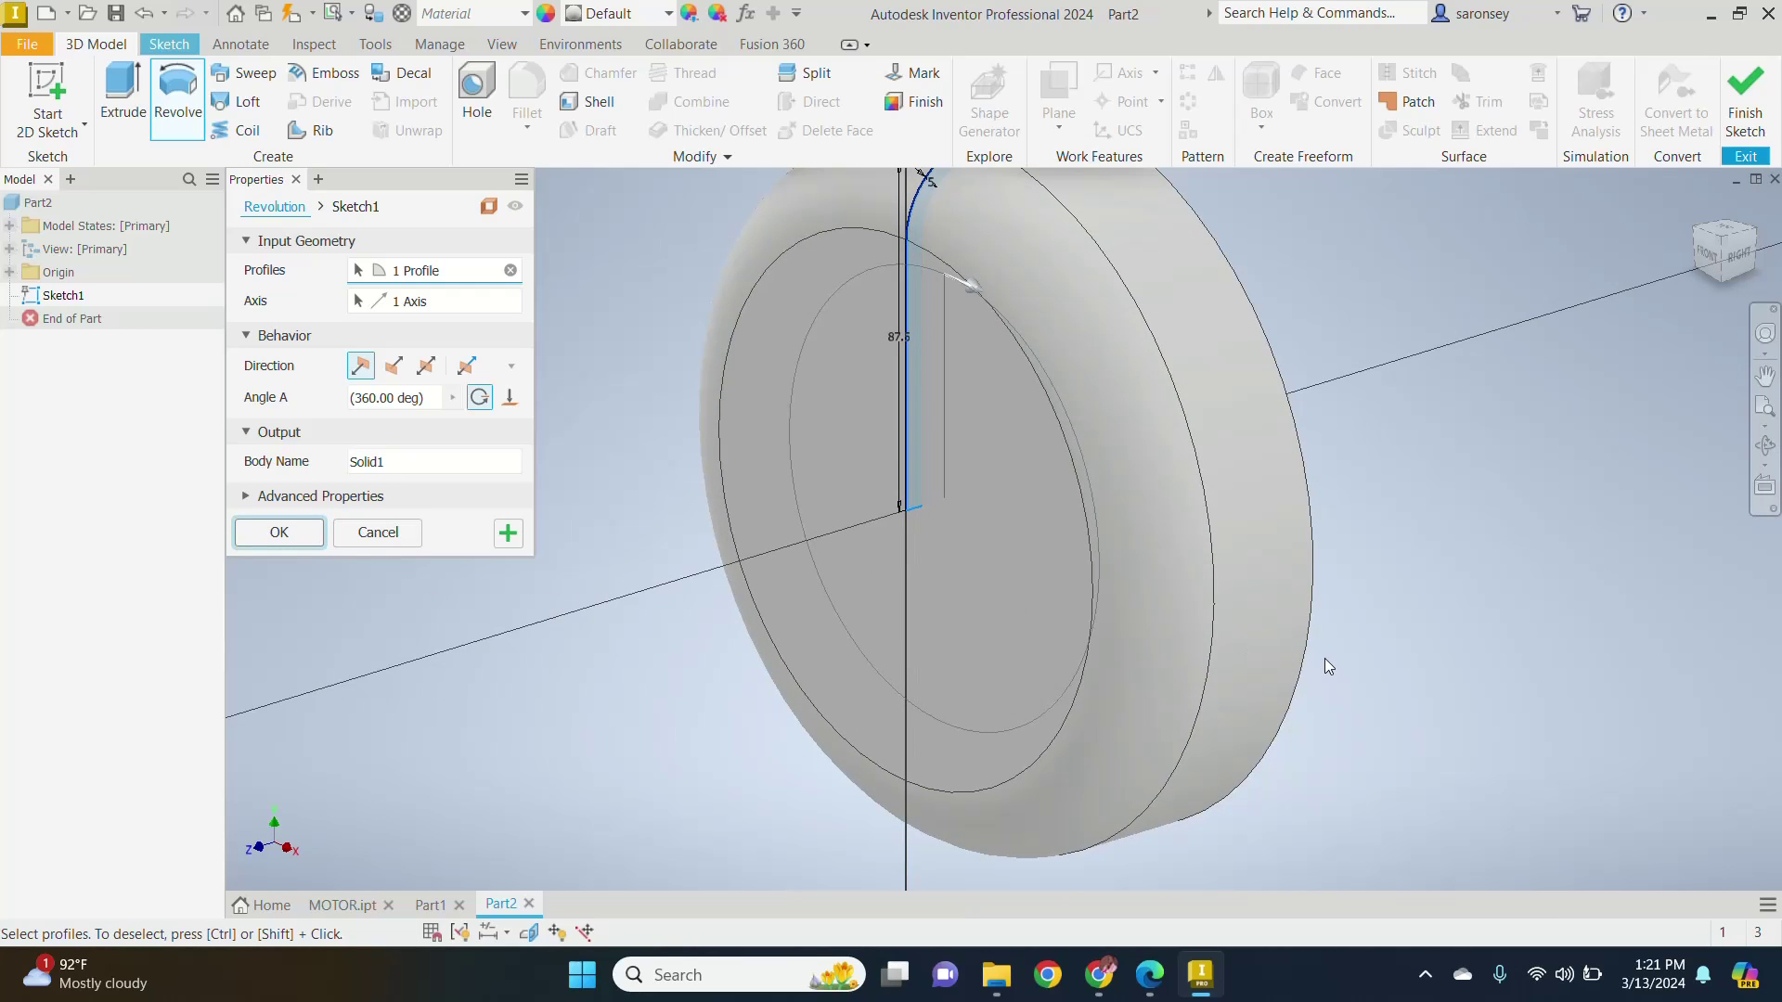
Step: Start a sketch on the flat outer face of the housing's closed end and draw a 27 mm diameter circle centred on the origin
{"action": "mouse_move", "coordinate": [1327, 660]}
{"action": "middle_mouse_down", "text": "shift"}
{"action": "mouse_move", "coordinate": [1123, 654]}
{"action": "mouse_move", "coordinate": [1104, 748]}
{"action": "middle_mouse_up", "text": "shift"}
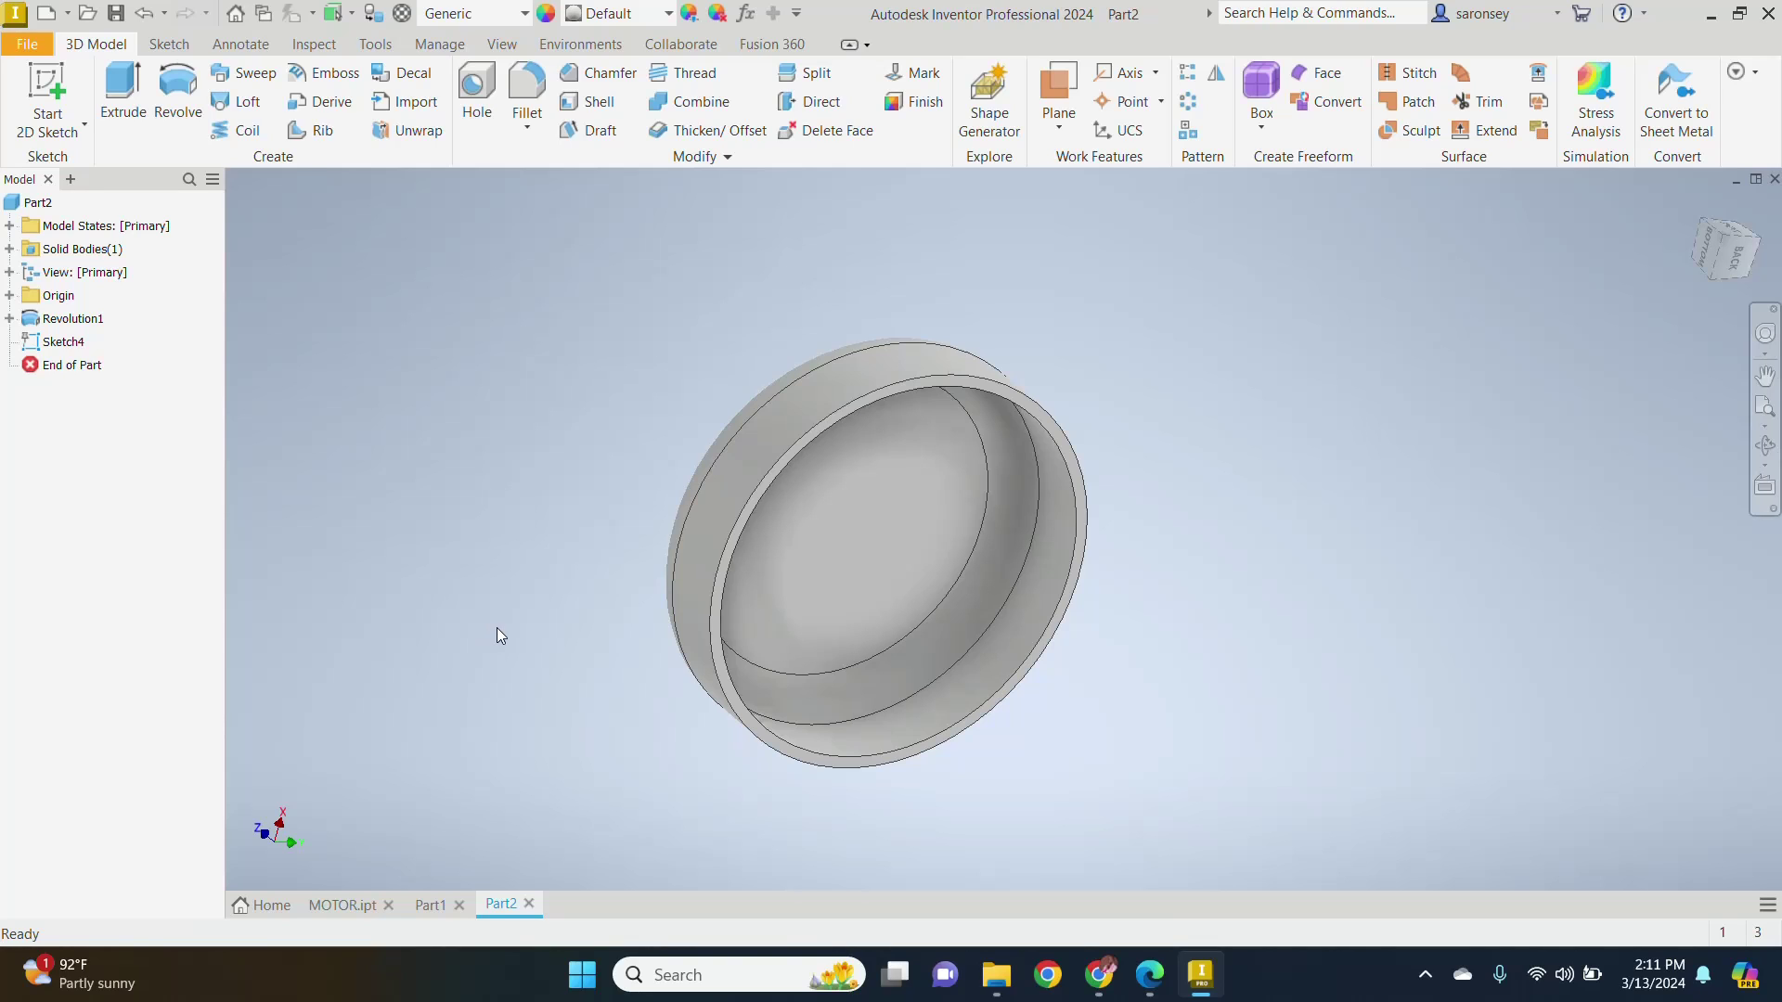
{"action": "middle_click_drag", "start_coordinate": [864, 714], "coordinate": [868, 717], "text": "shift"}
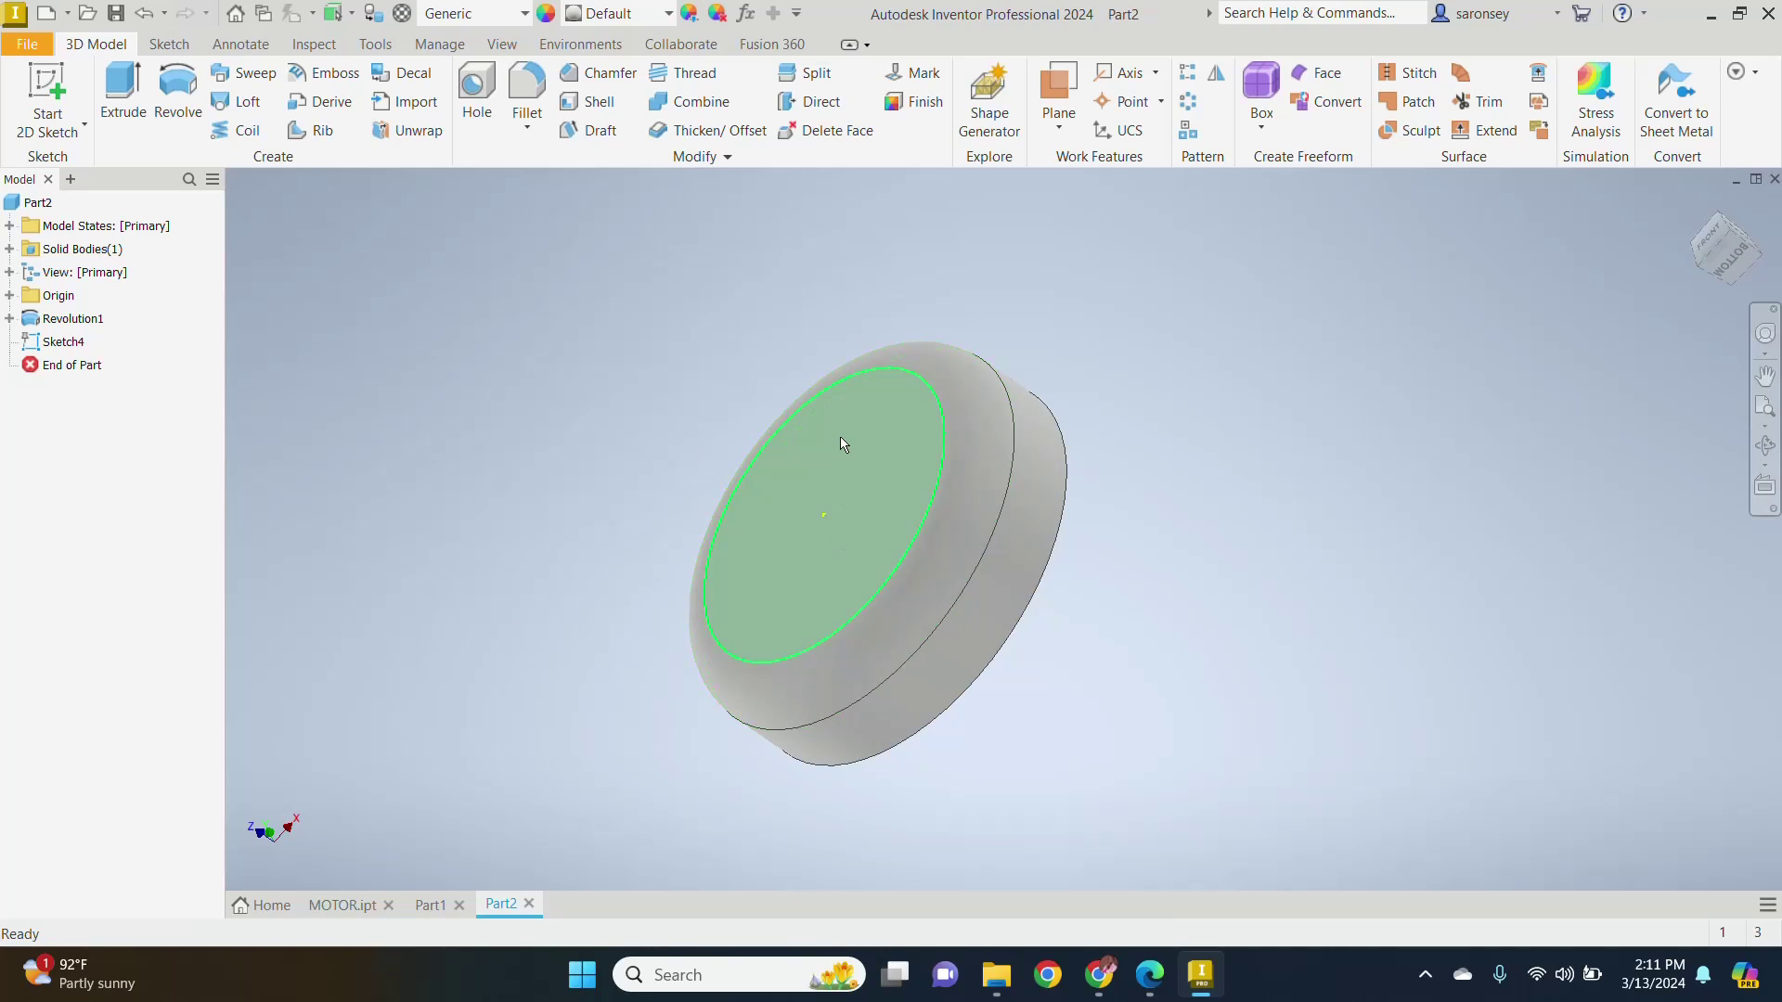
{"action": "left_click", "coordinate": [887, 459]}
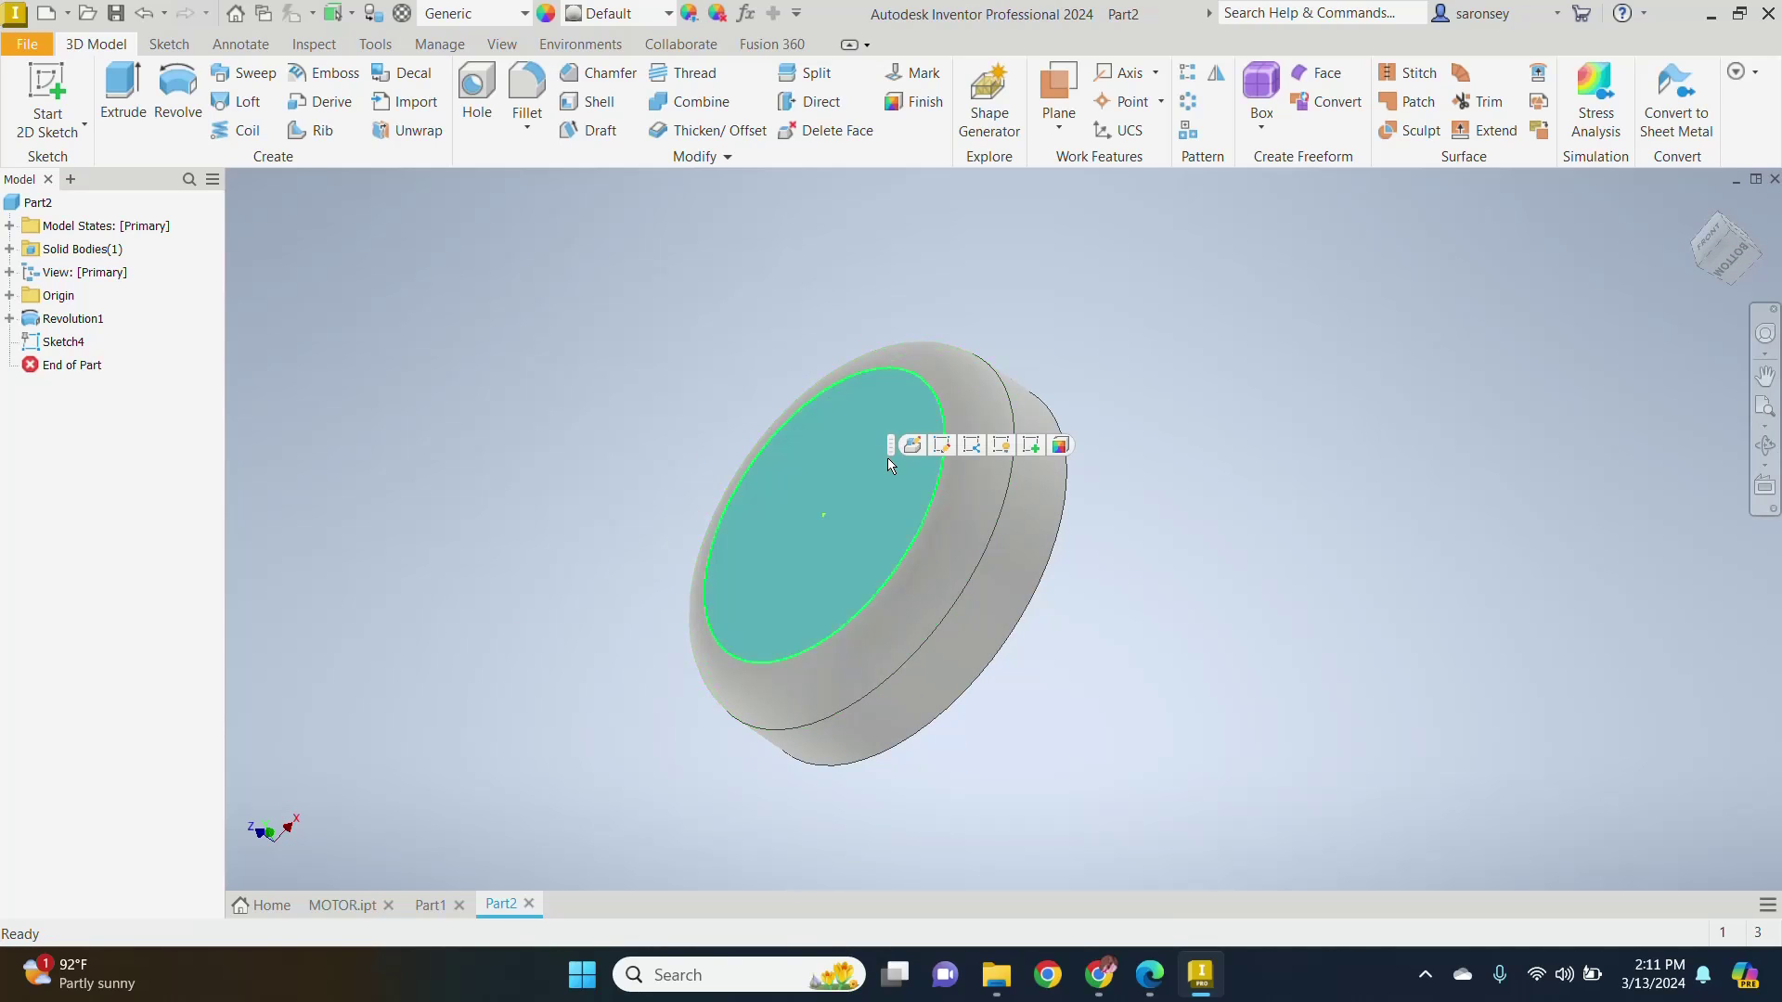
{"action": "left_click", "coordinate": [1032, 445]}
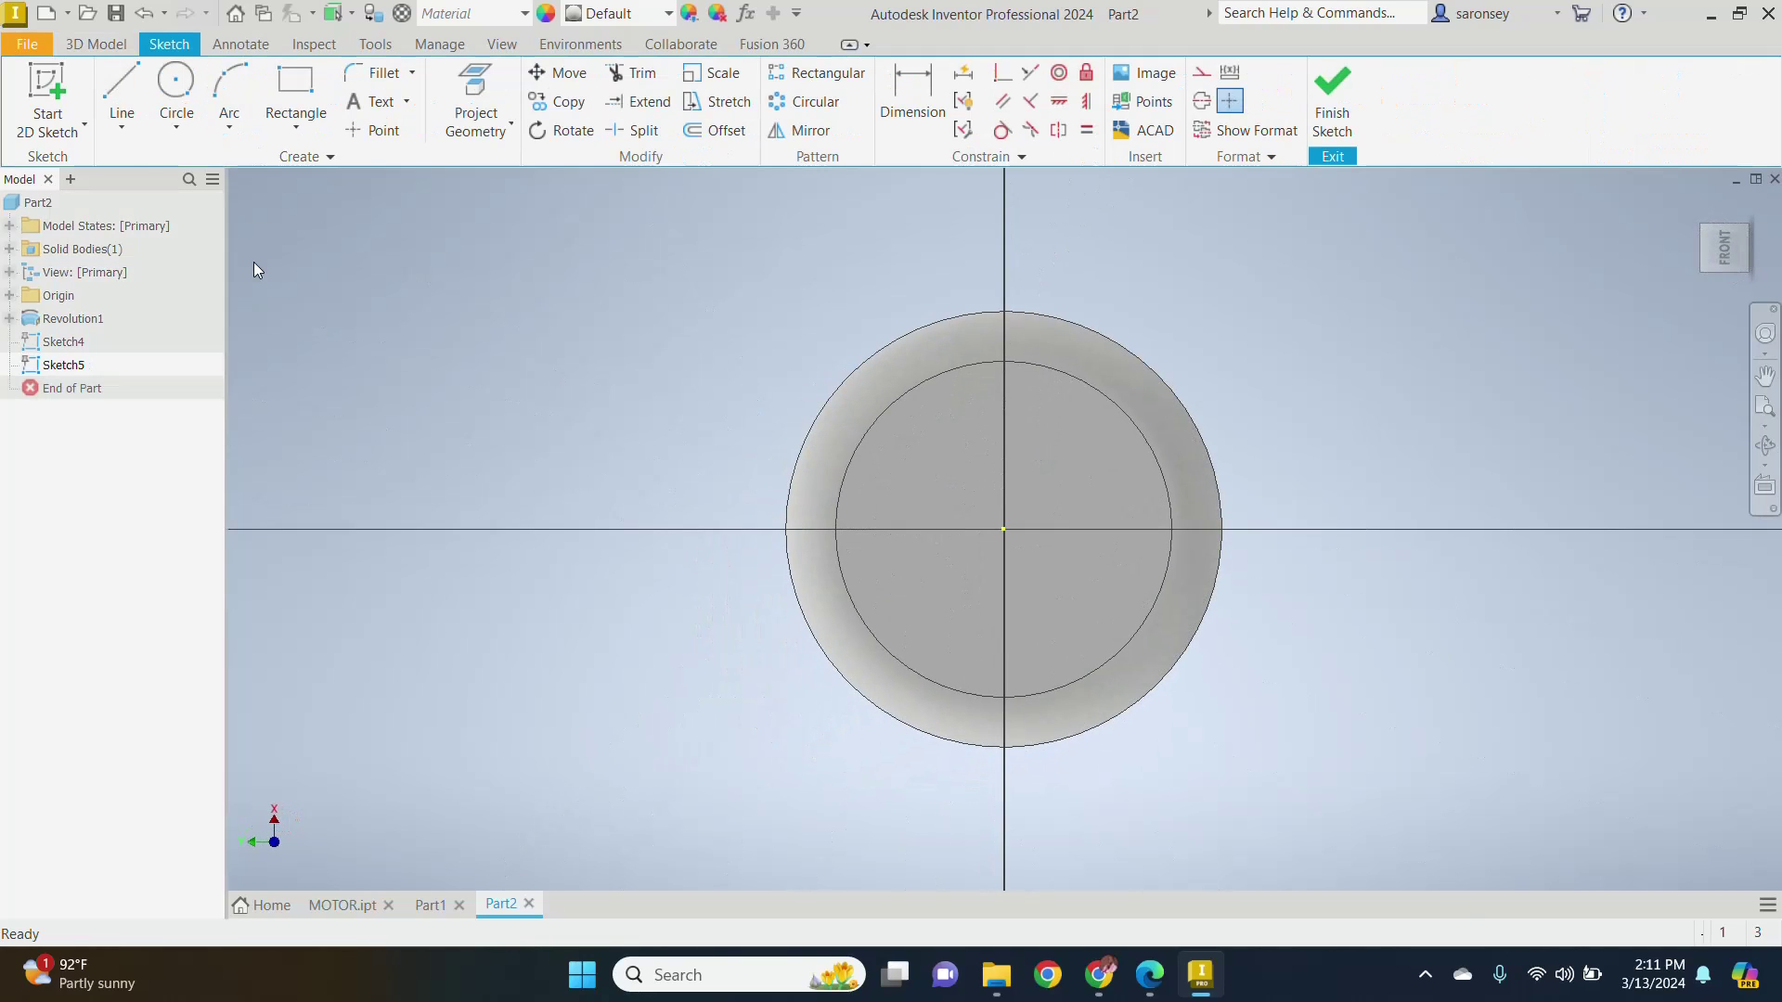
{"action": "left_click", "coordinate": [175, 88]}
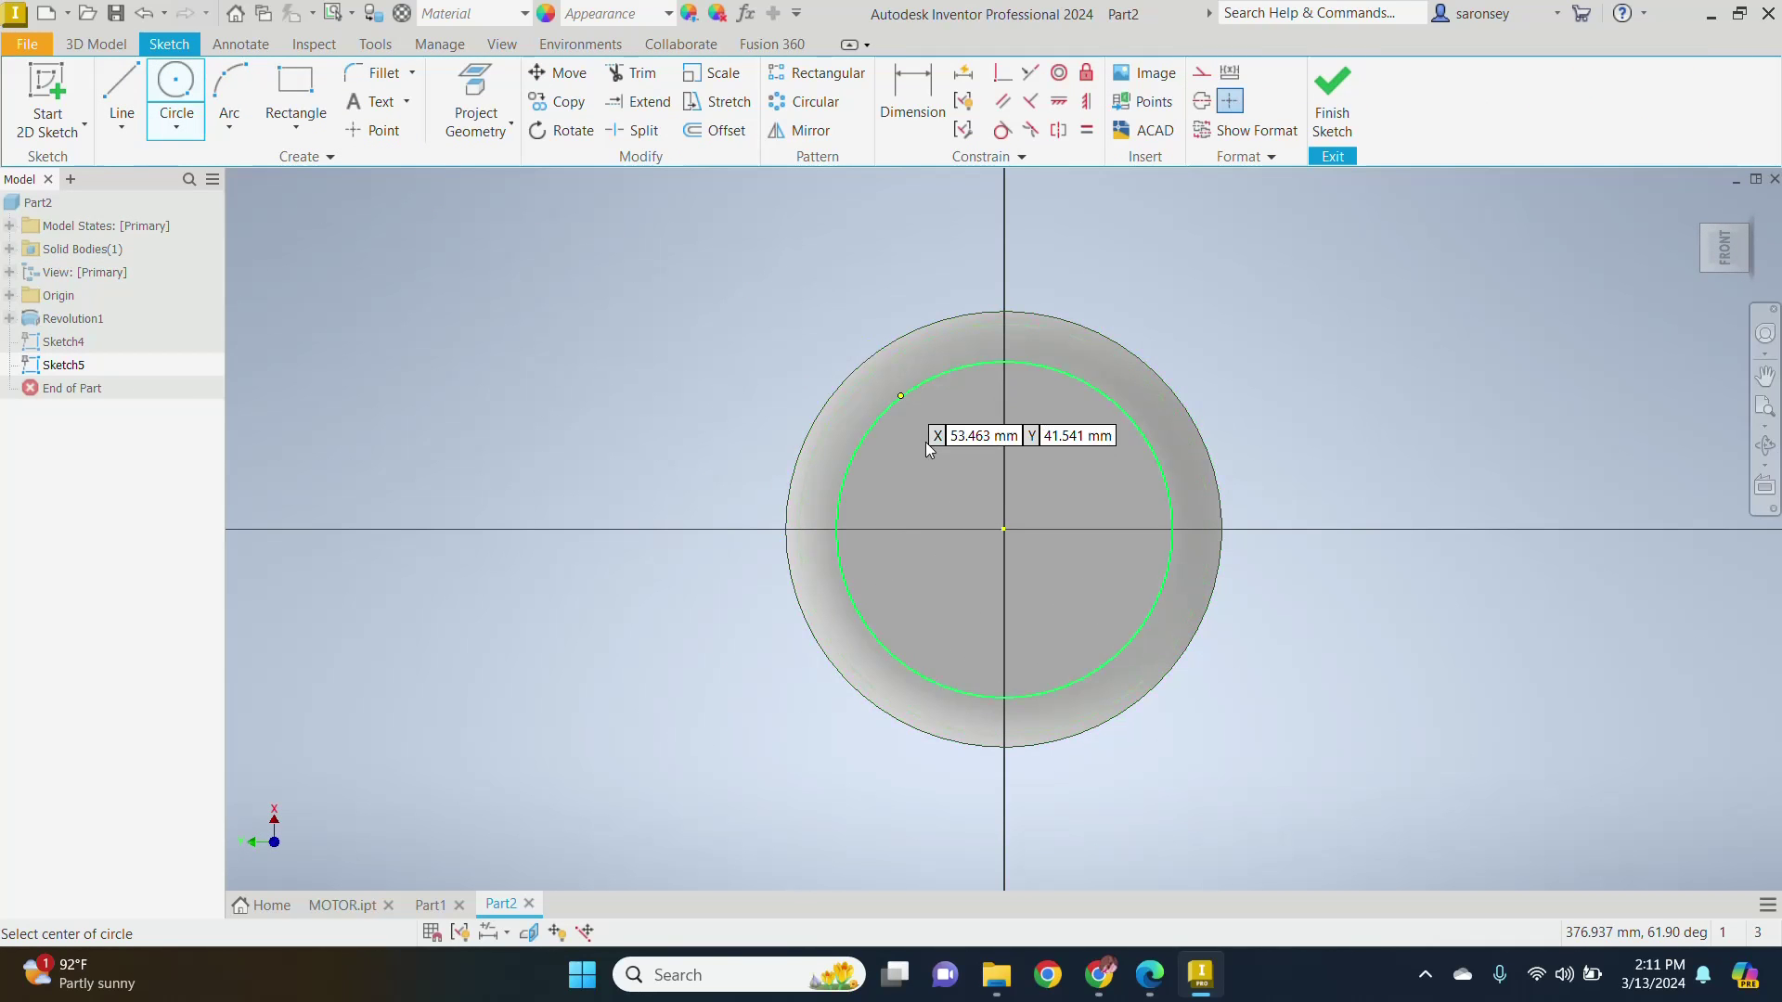
{"action": "left_click", "coordinate": [1003, 530]}
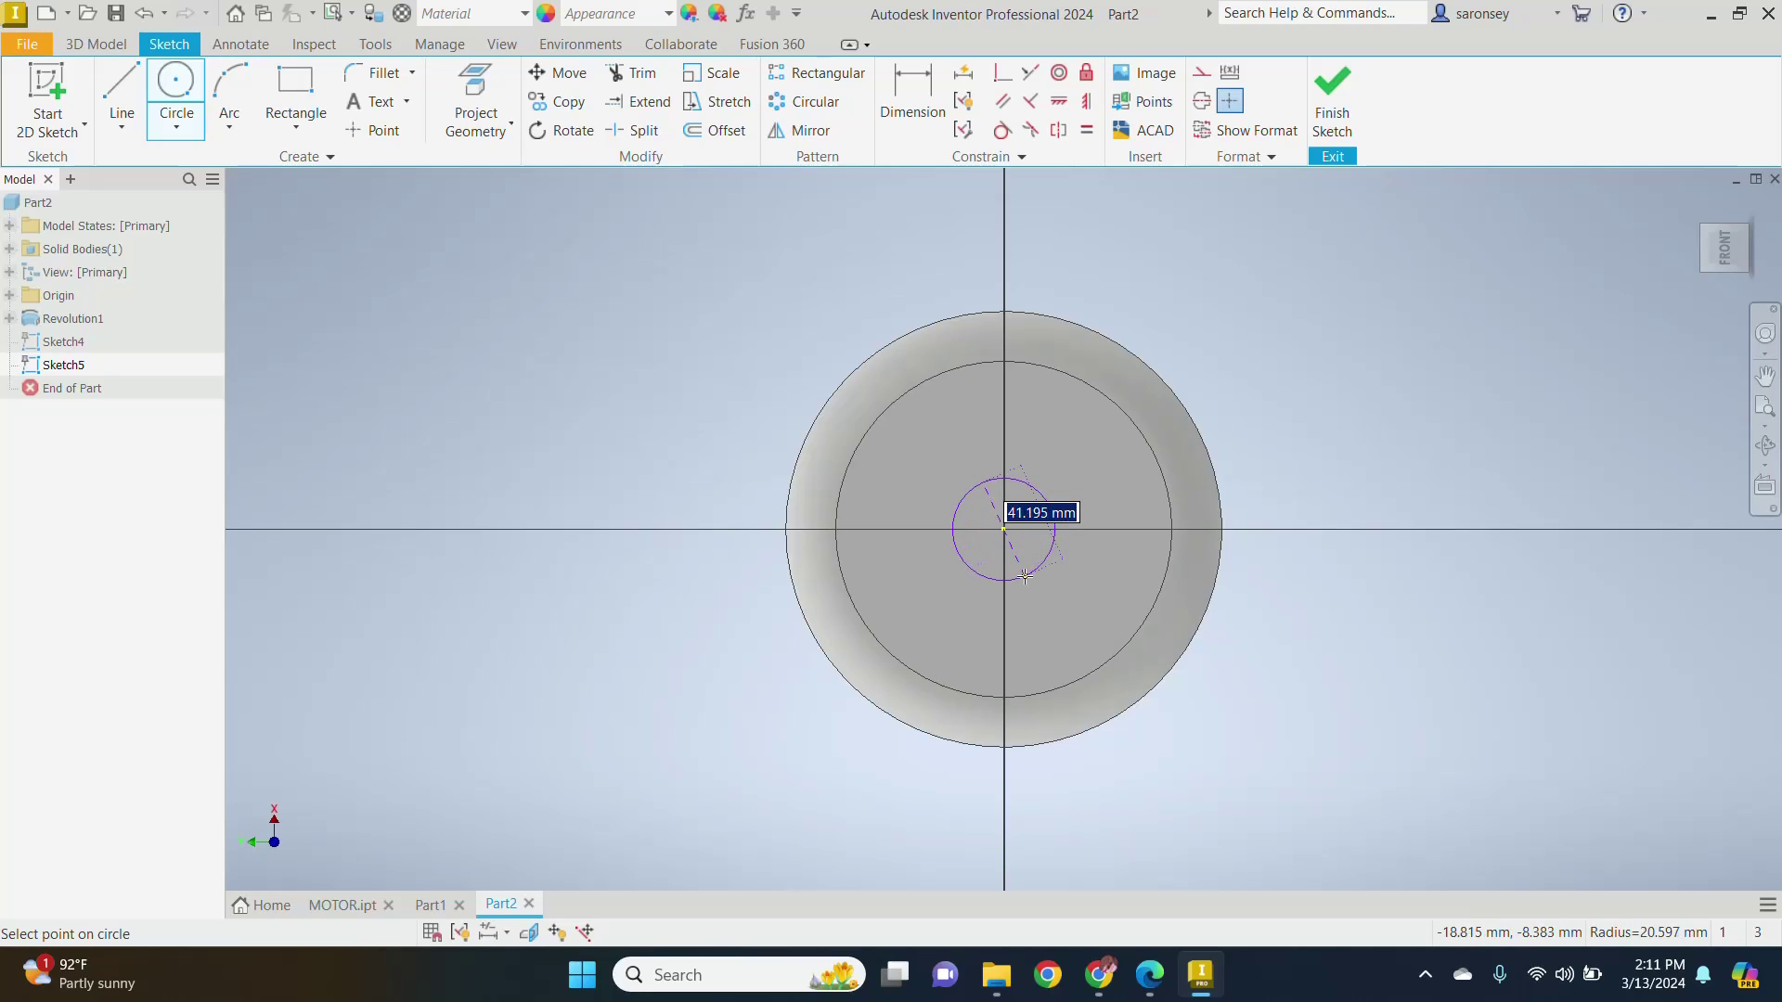
{"action": "type", "text": "27"}
{"action": "key", "text": "Return"}
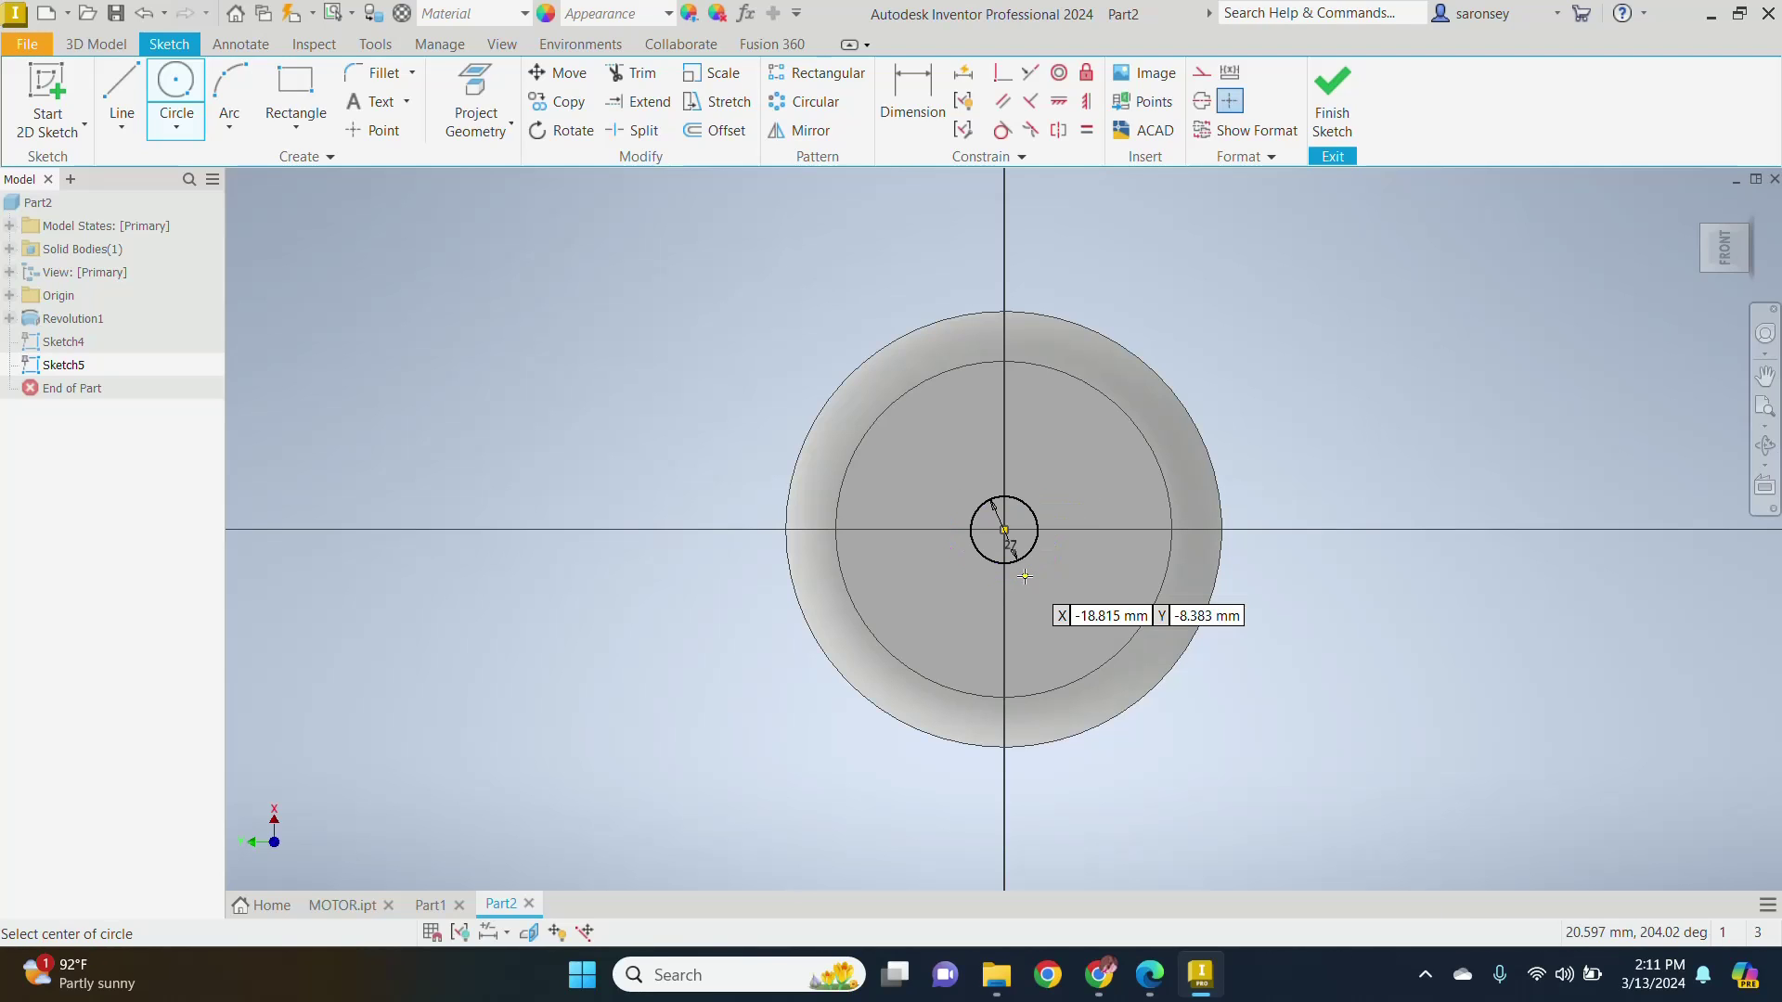
Step: Add two concentric circles around the origin with diameters of 54 mm and 81 mm
{"action": "left_click", "coordinate": [1003, 529]}
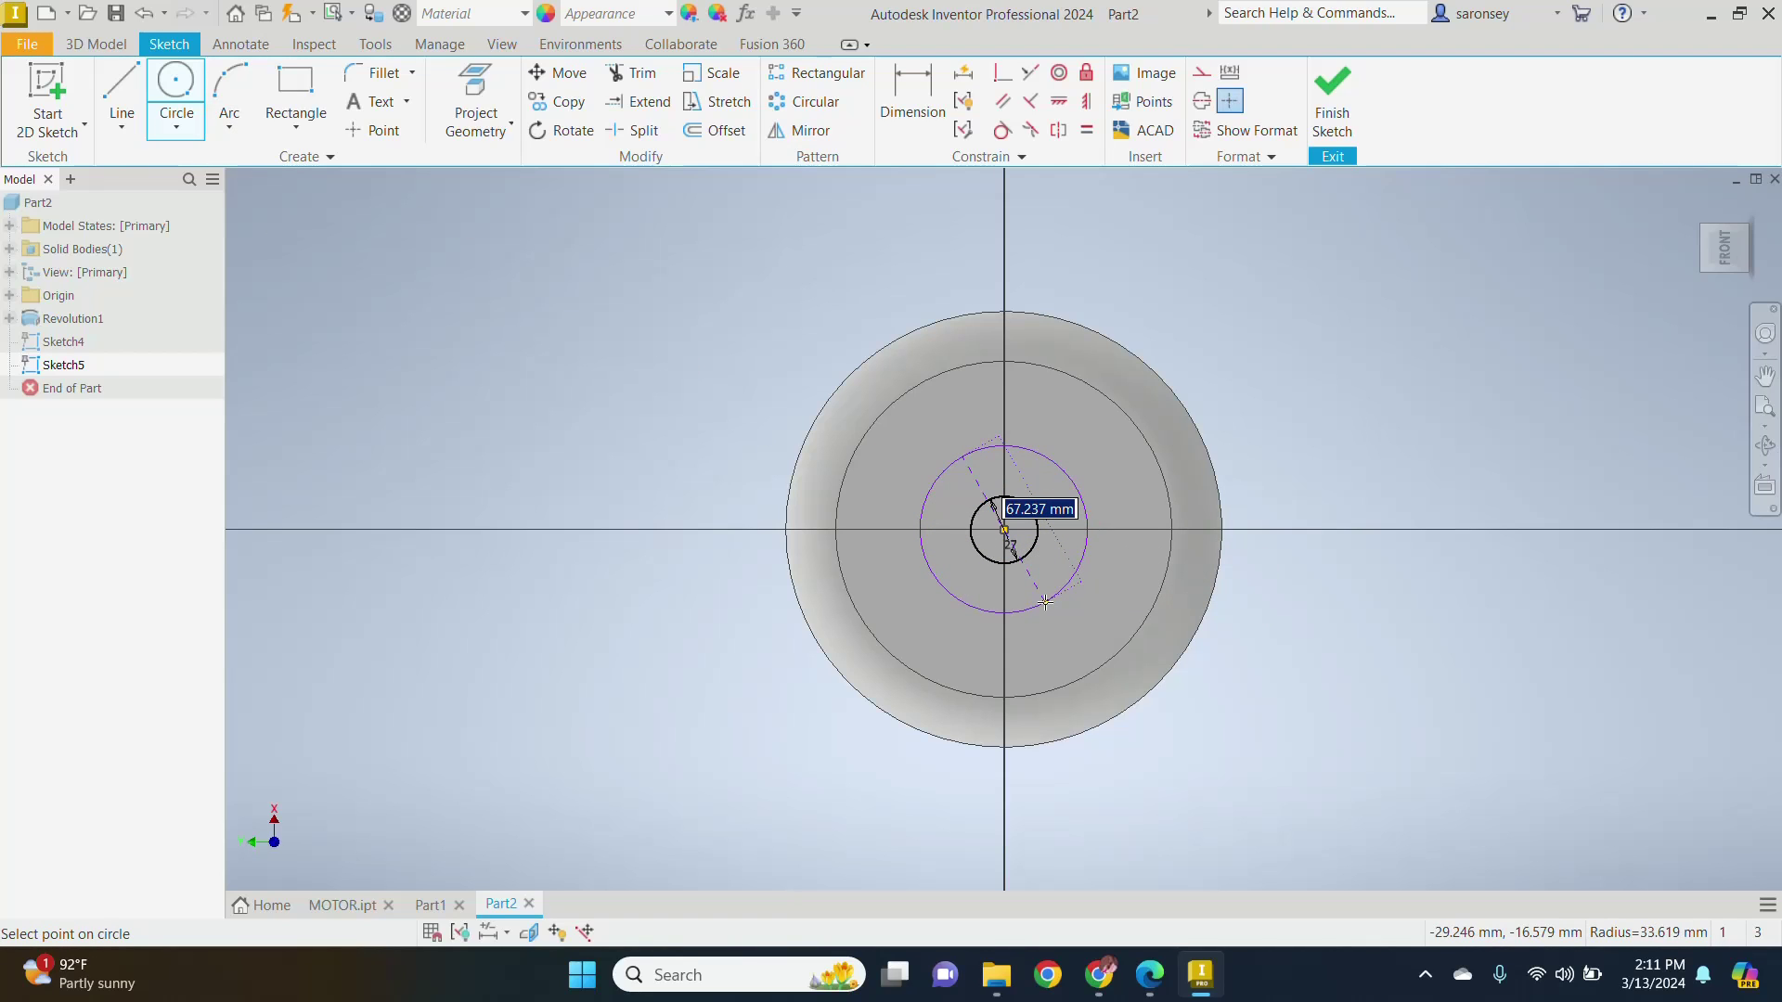
{"action": "type", "text": "54"}
{"action": "key", "text": "Return"}
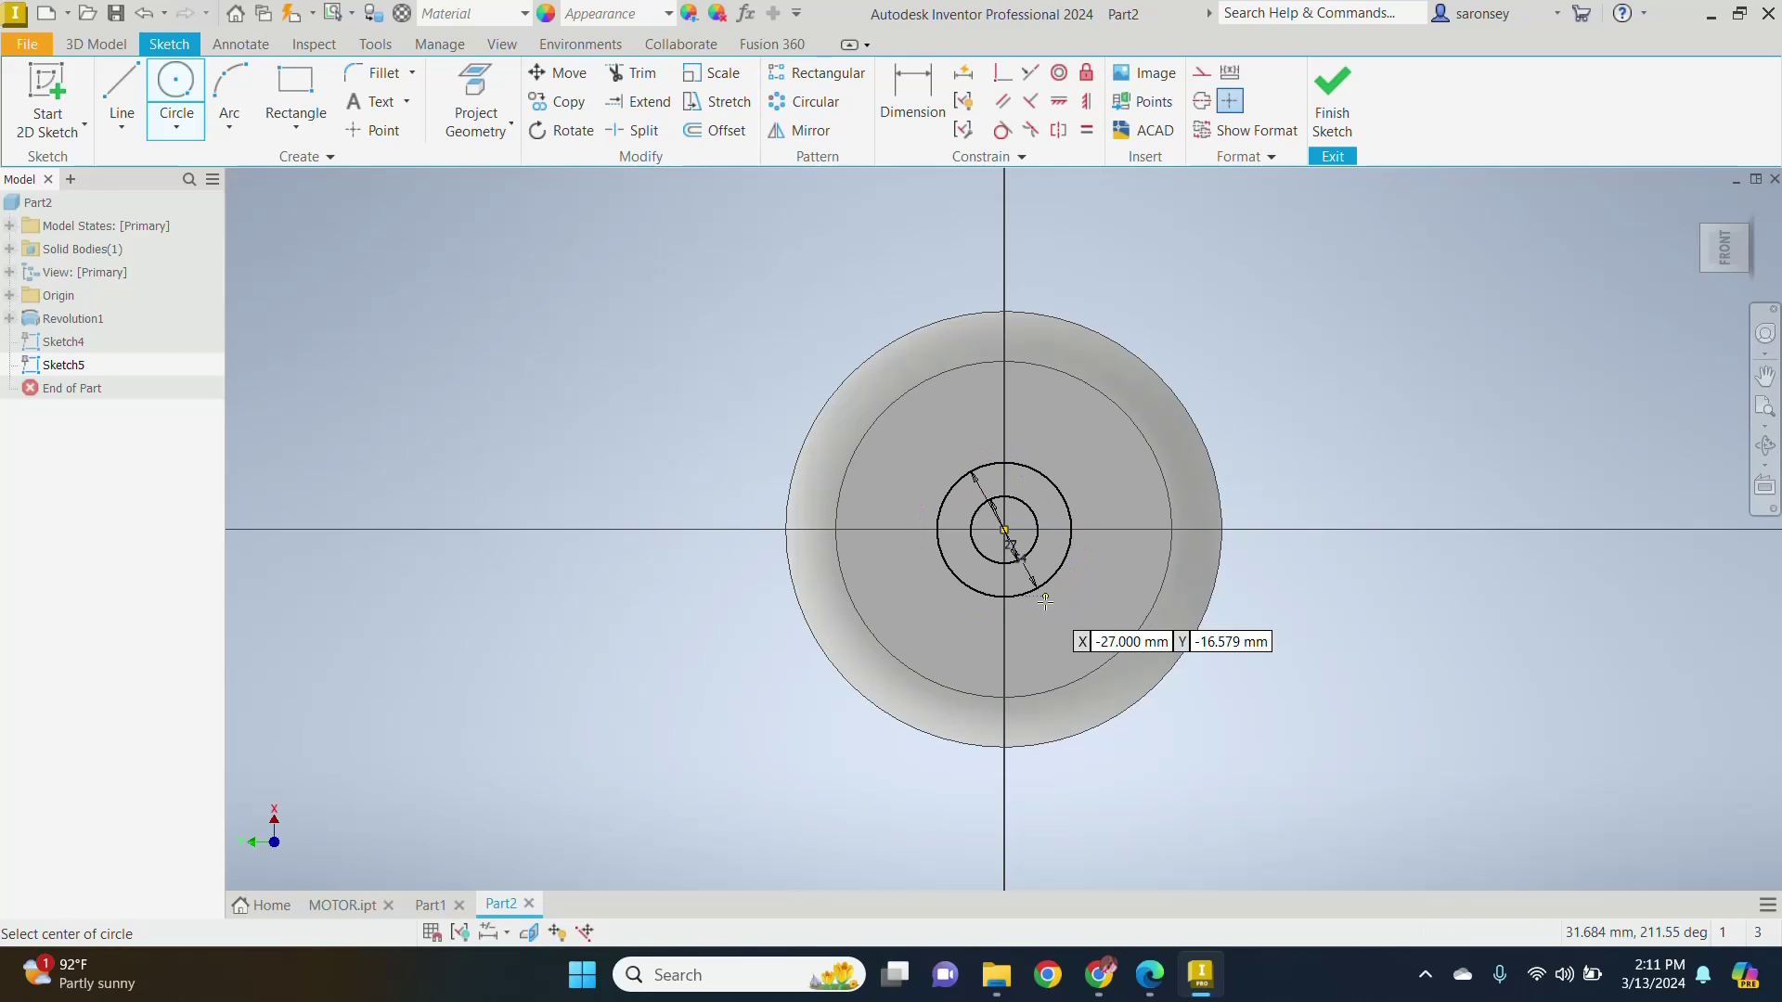
{"action": "left_click", "coordinate": [1005, 529]}
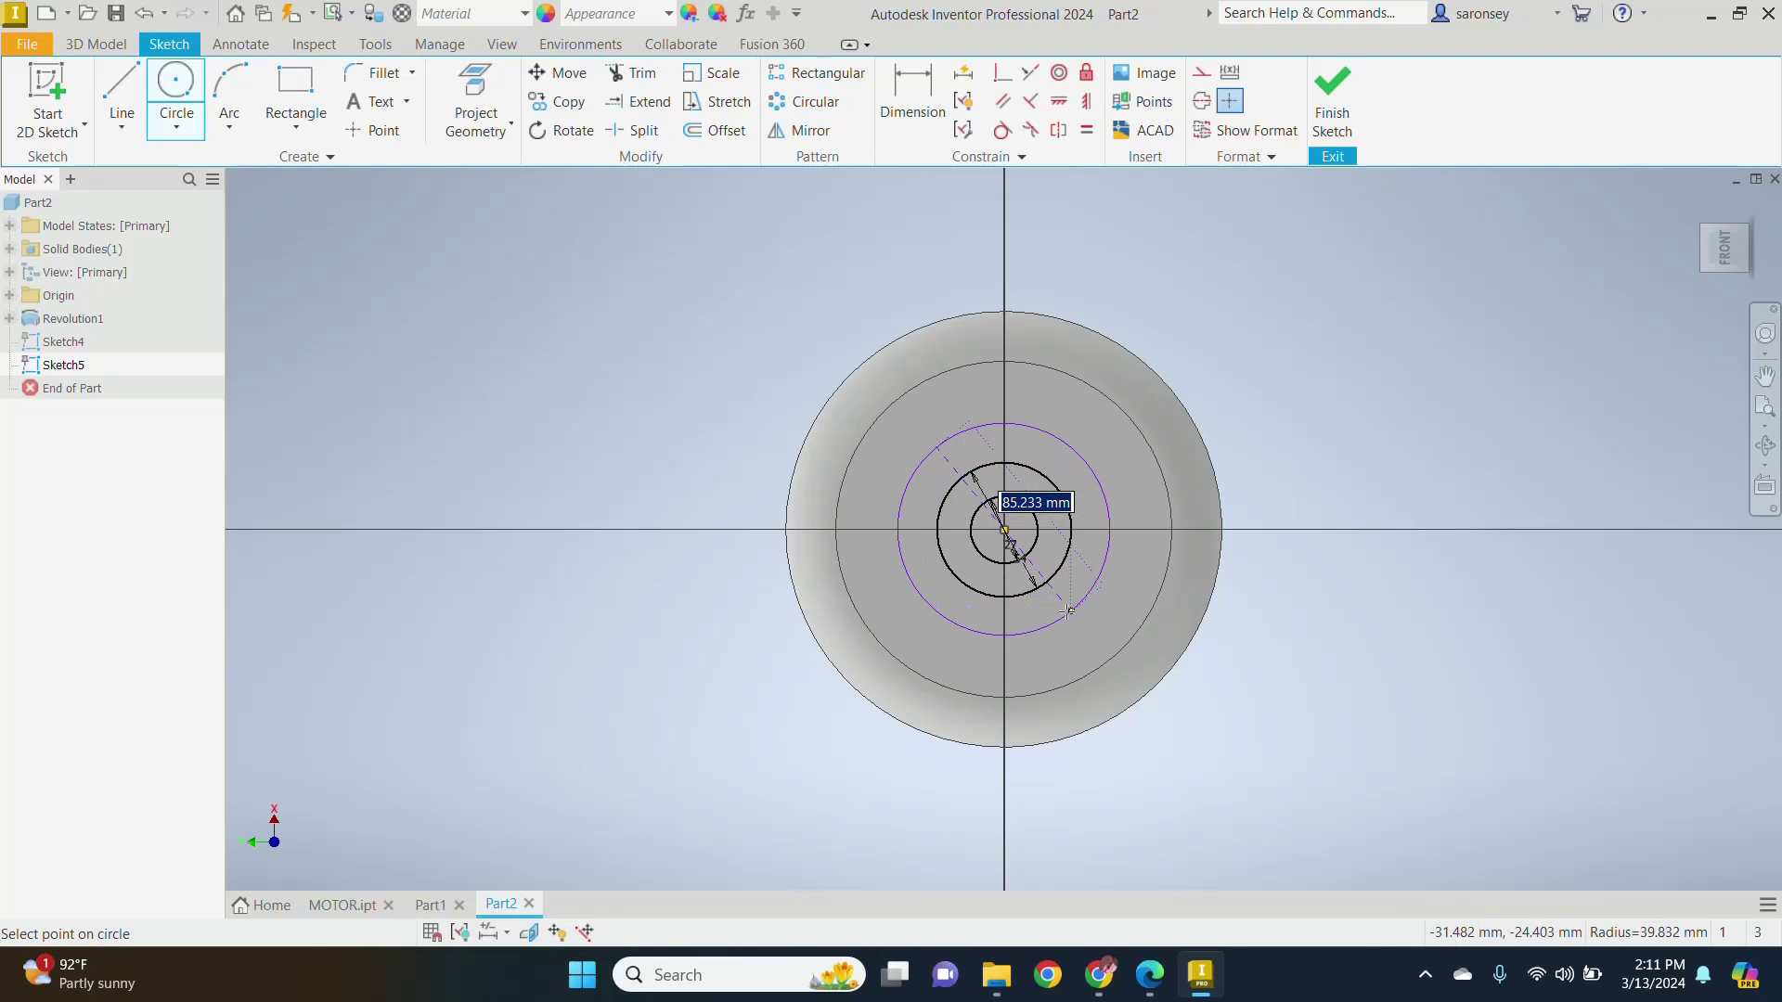
{"action": "type", "text": "81"}
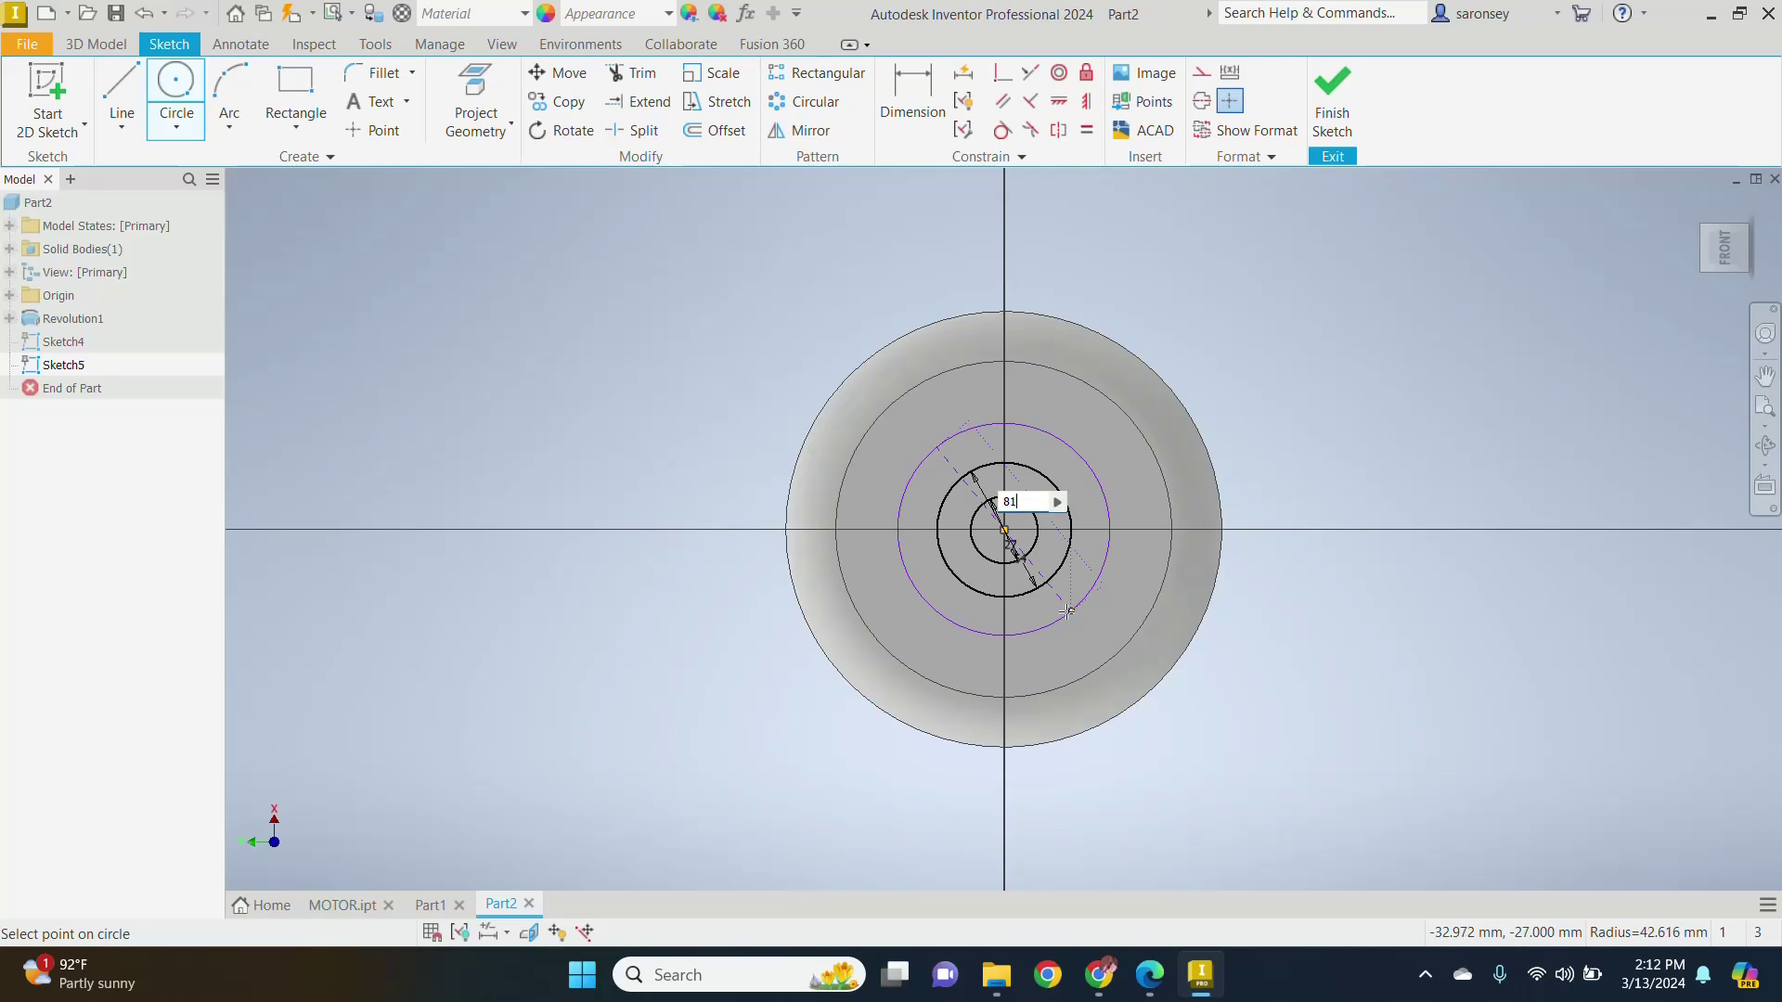
{"action": "key", "text": "Return"}
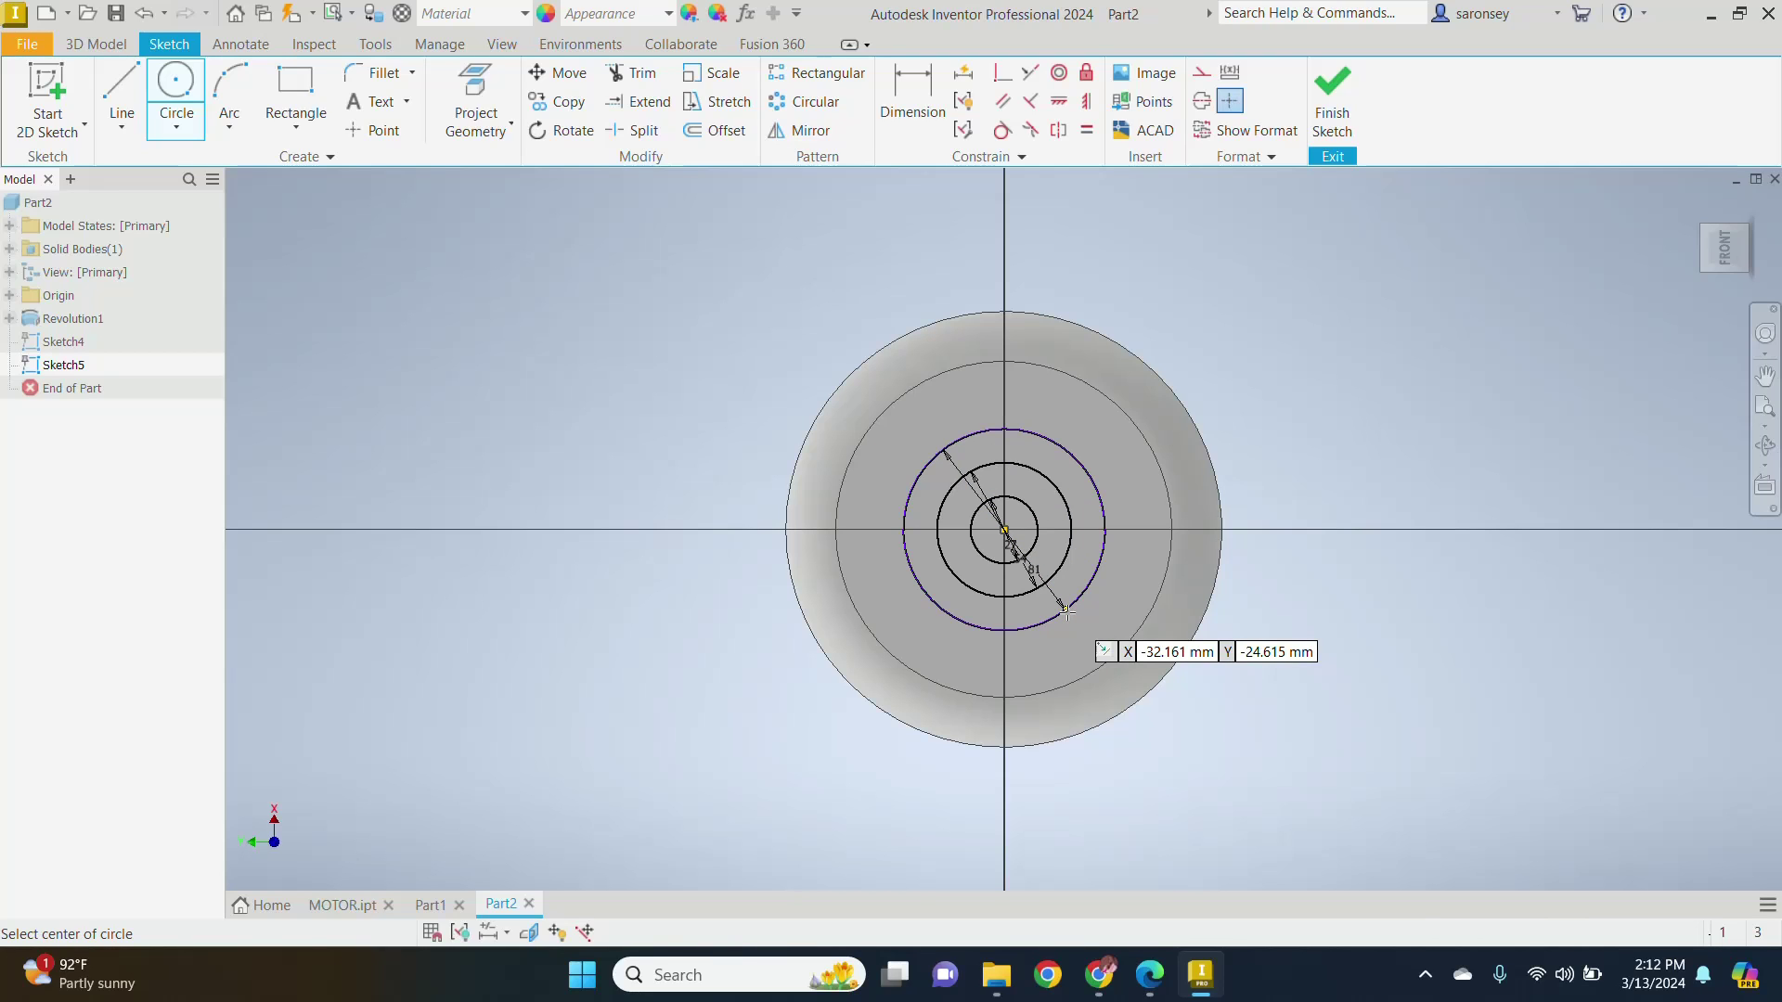
Step: Add concentric circles with diameters of 108 mm and 135 mm around the origin and finish the Circle command
{"action": "left_click", "coordinate": [1004, 530]}
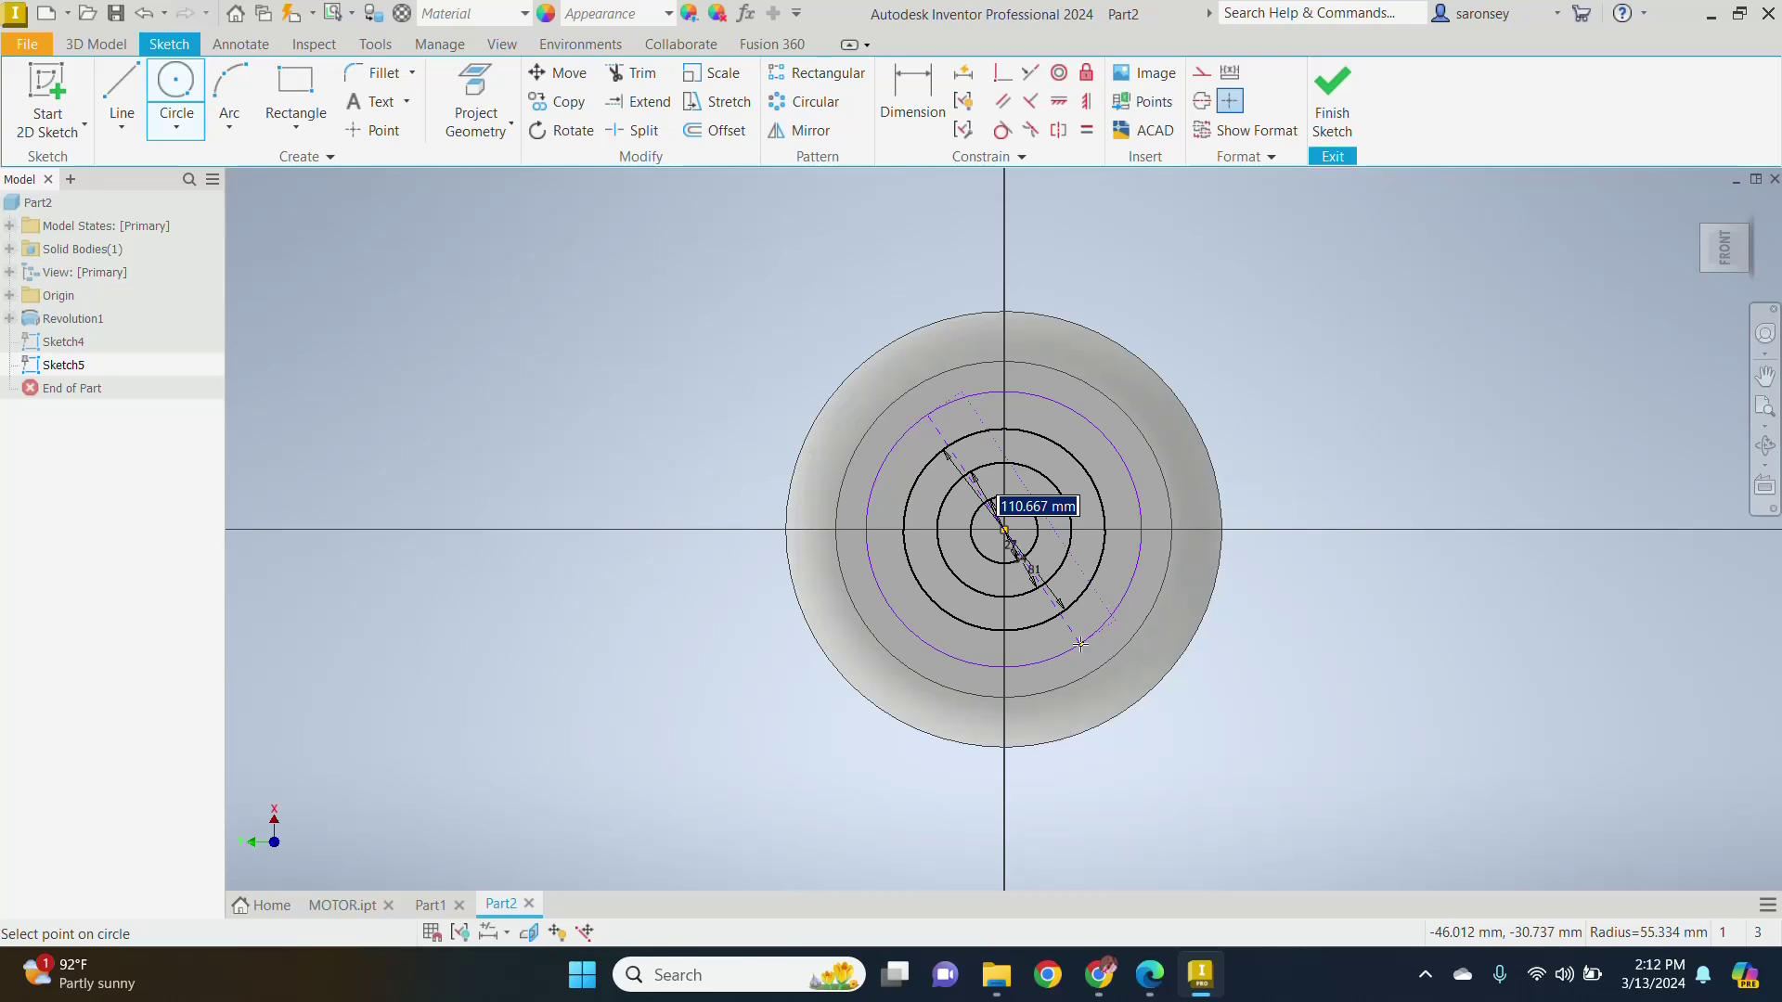
{"action": "type", "text": "1"}
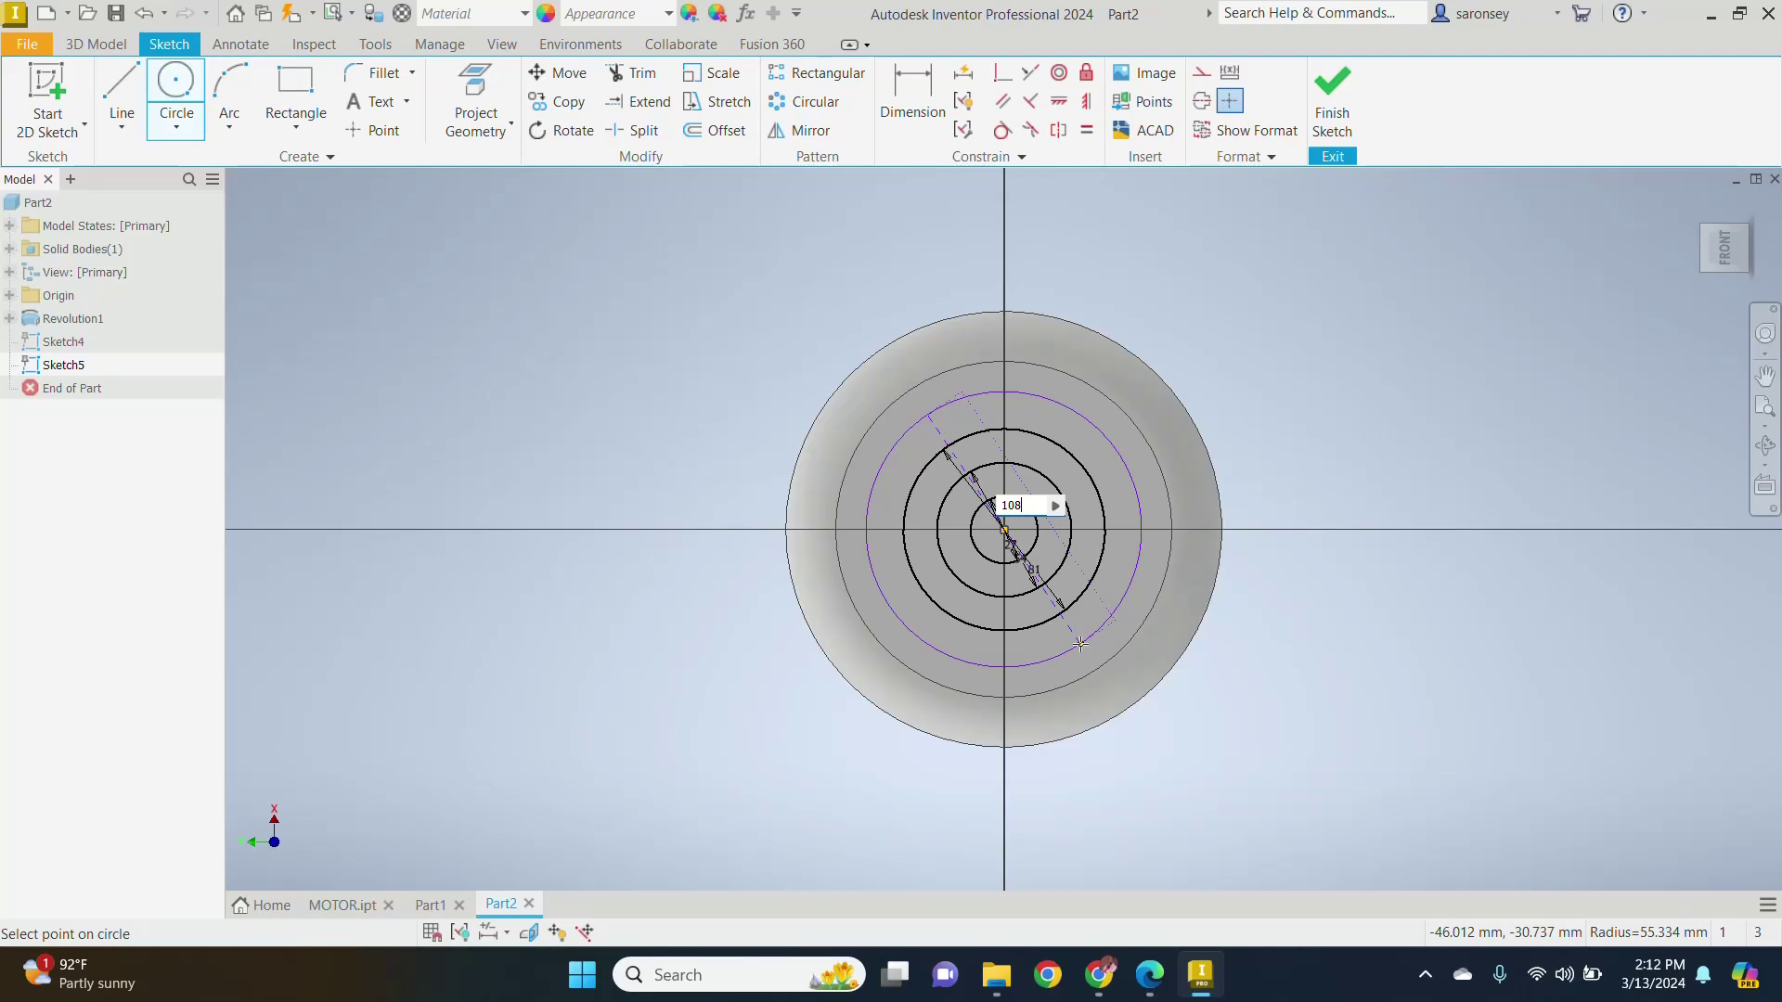
{"action": "type", "text": "08"}
{"action": "key", "text": "Return"}
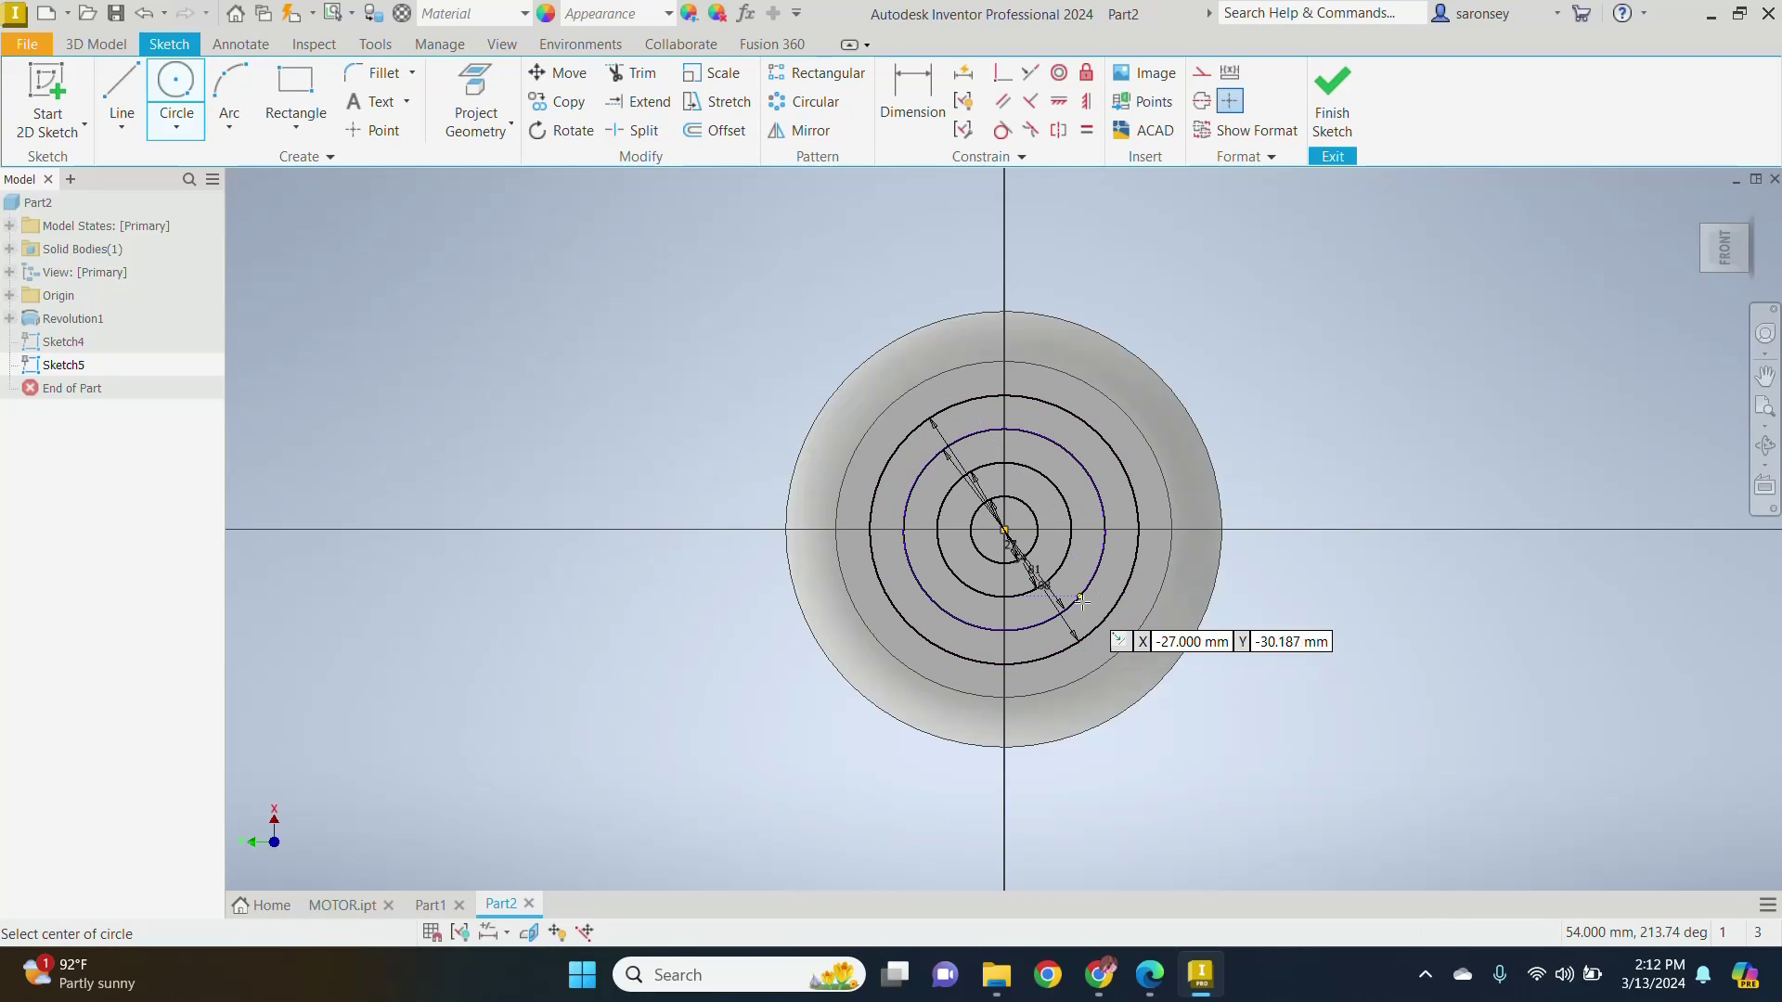
{"action": "left_click", "coordinate": [1005, 532]}
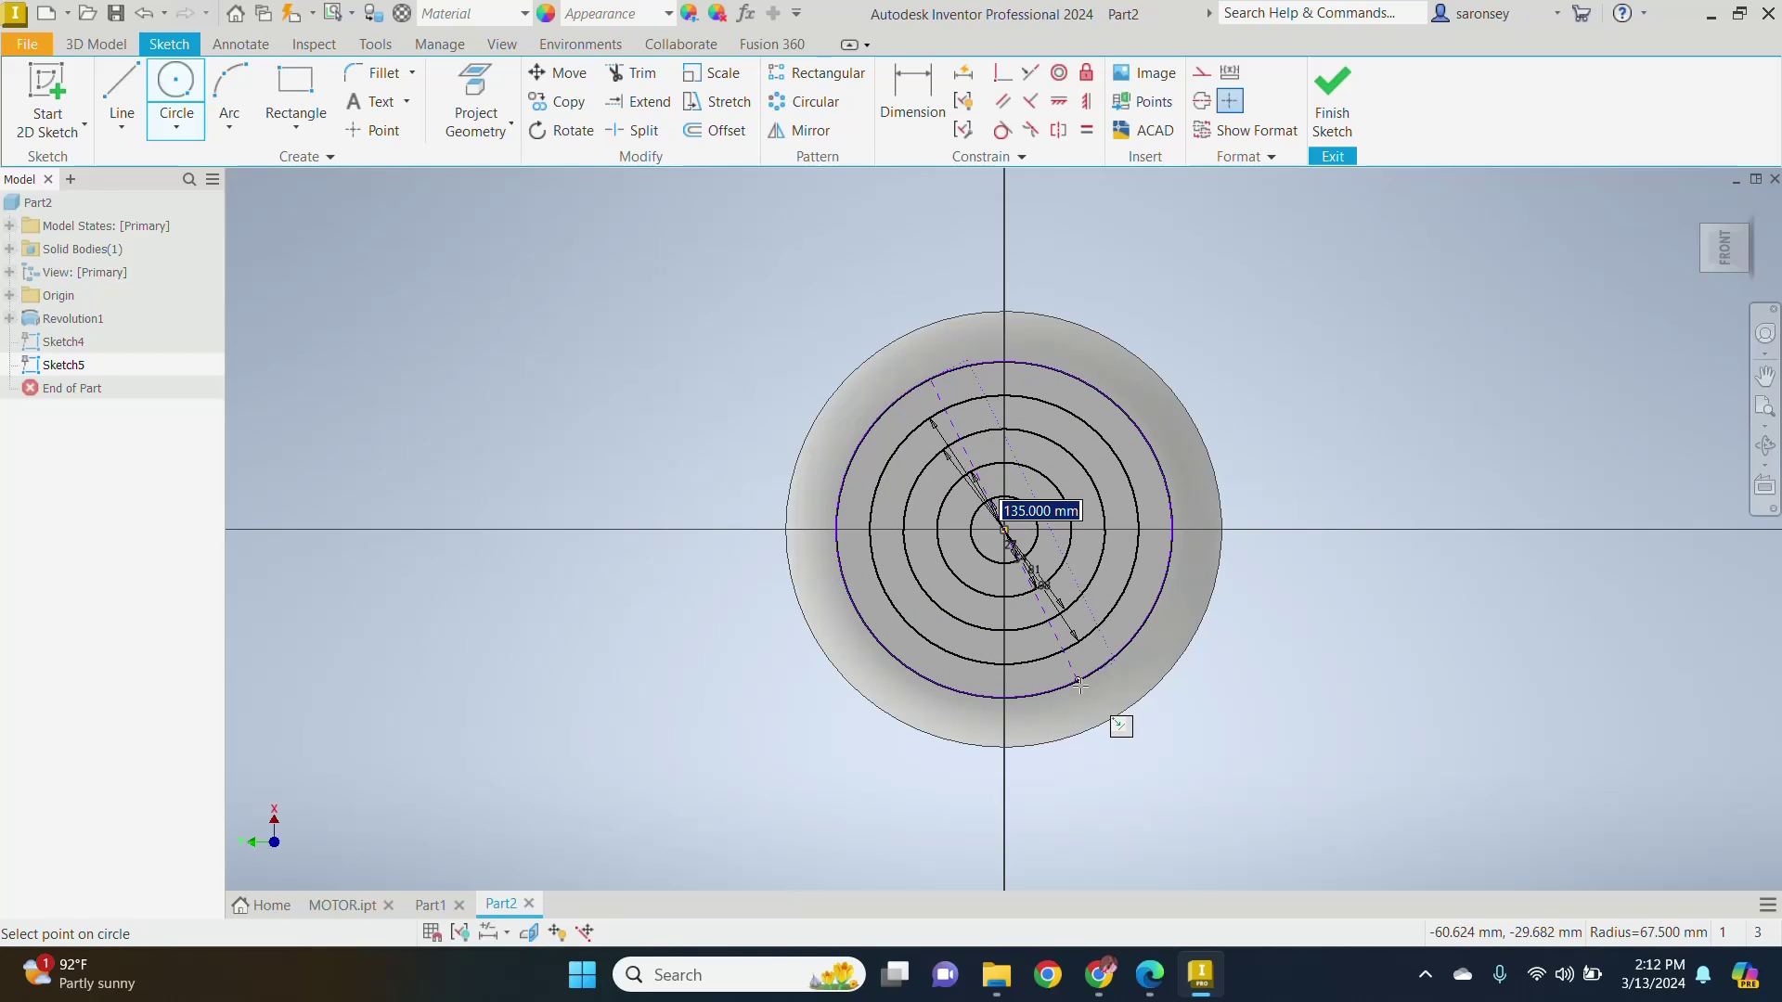
{"action": "type", "text": "135"}
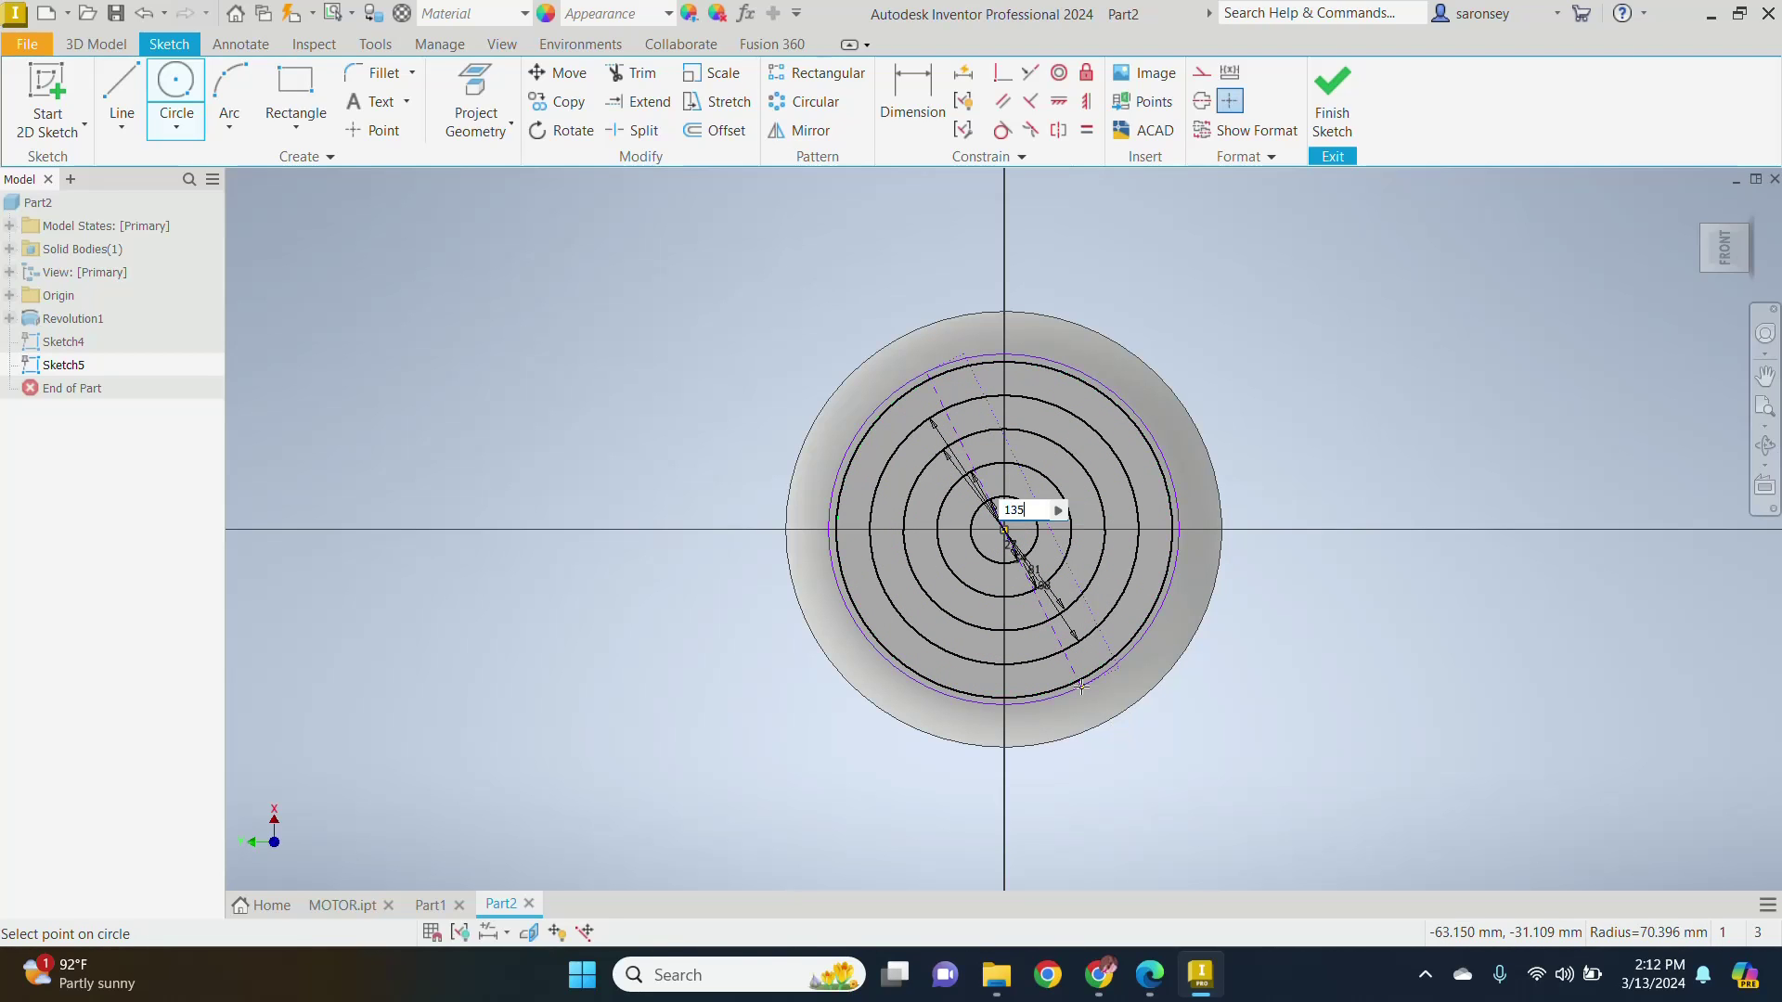
{"action": "key", "text": "Return"}
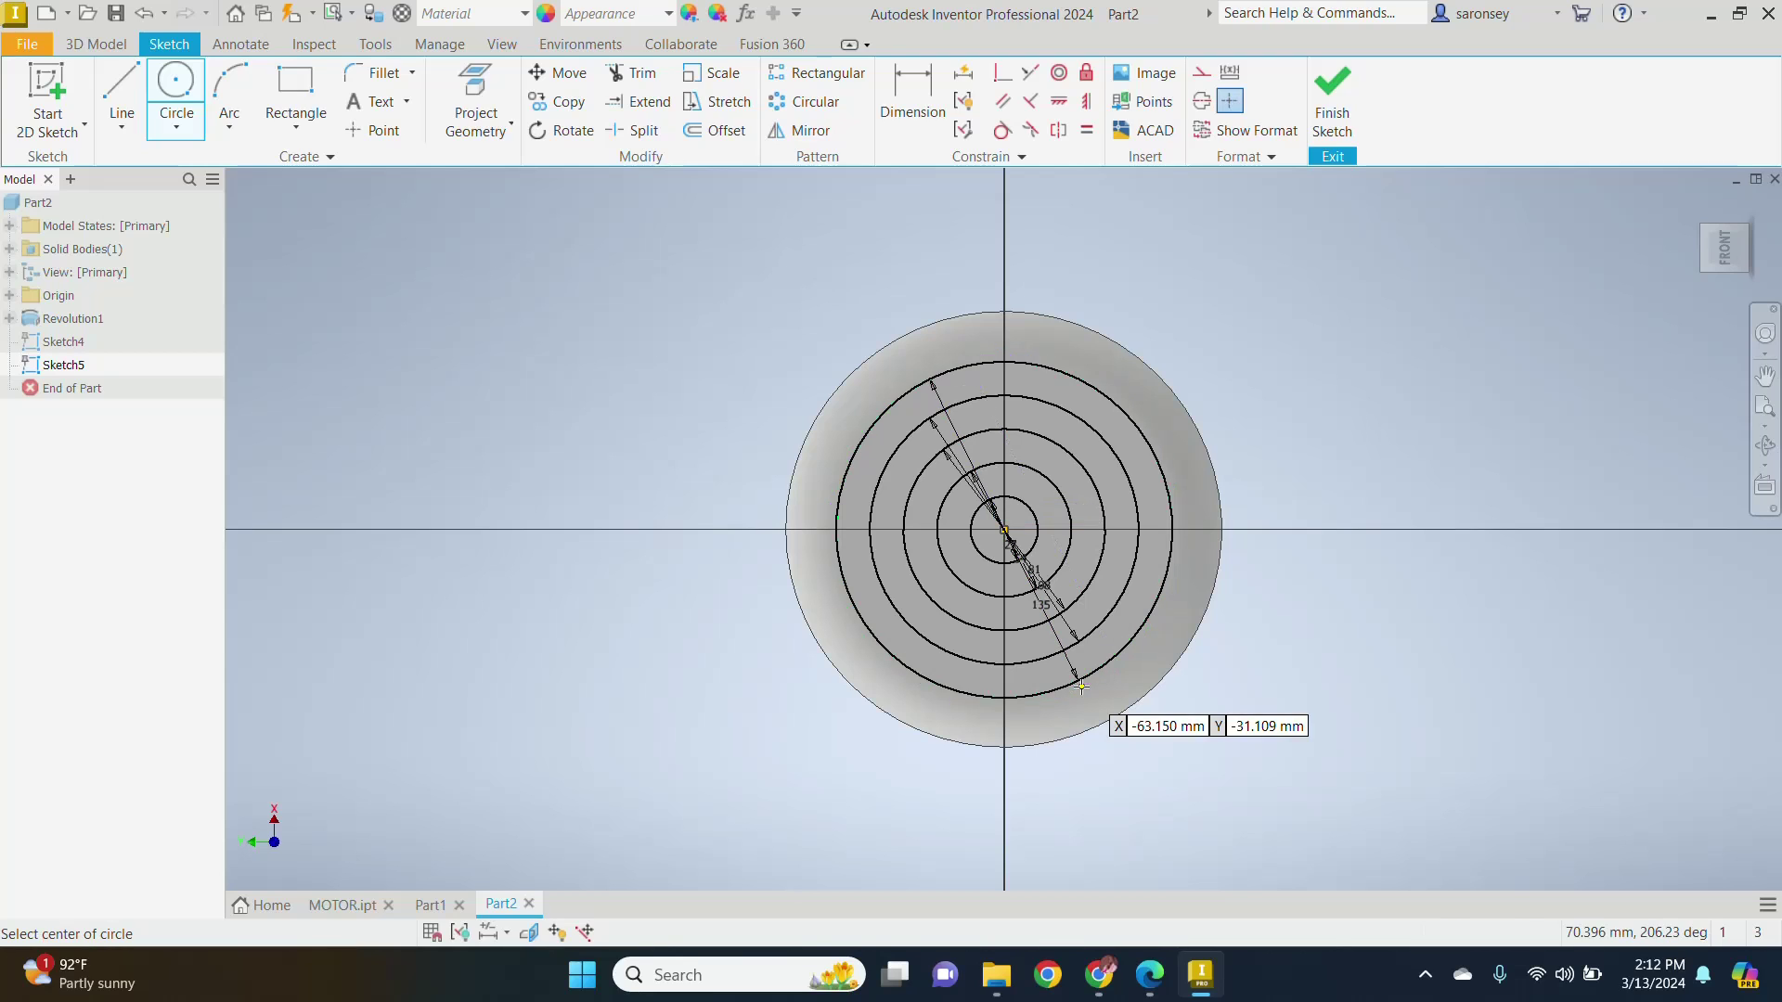
{"action": "right_click", "coordinate": [1281, 406]}
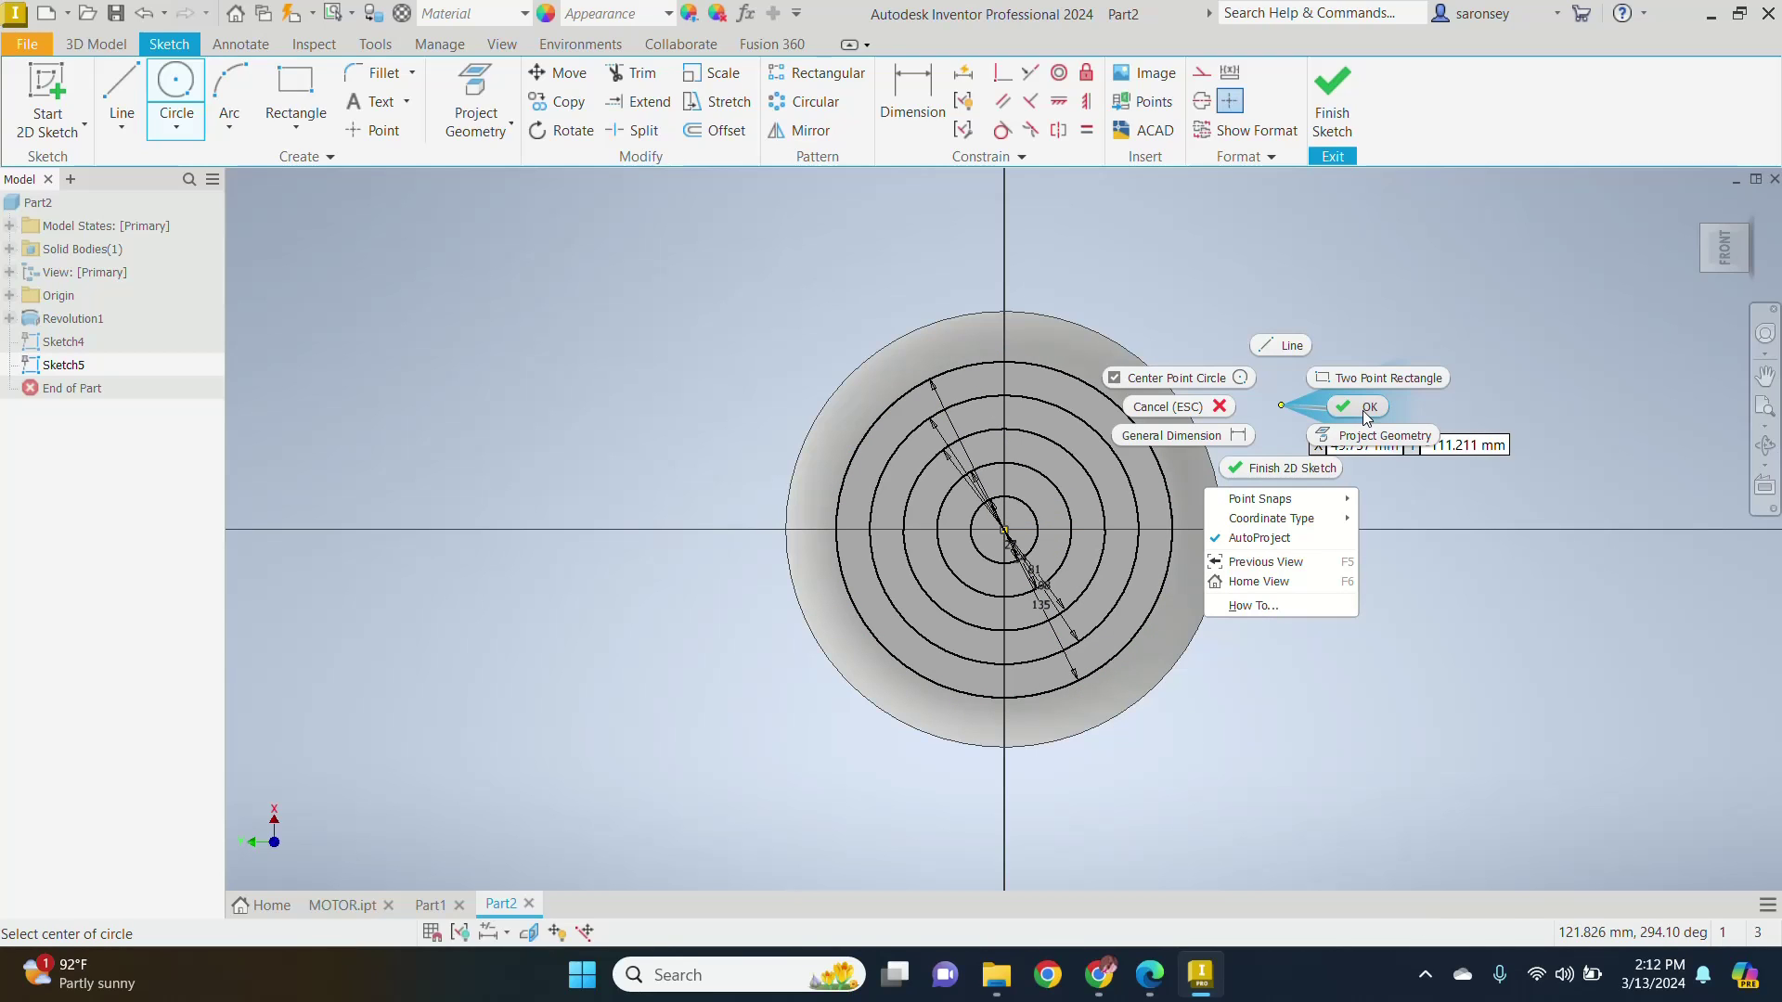
{"action": "left_click", "coordinate": [1362, 410]}
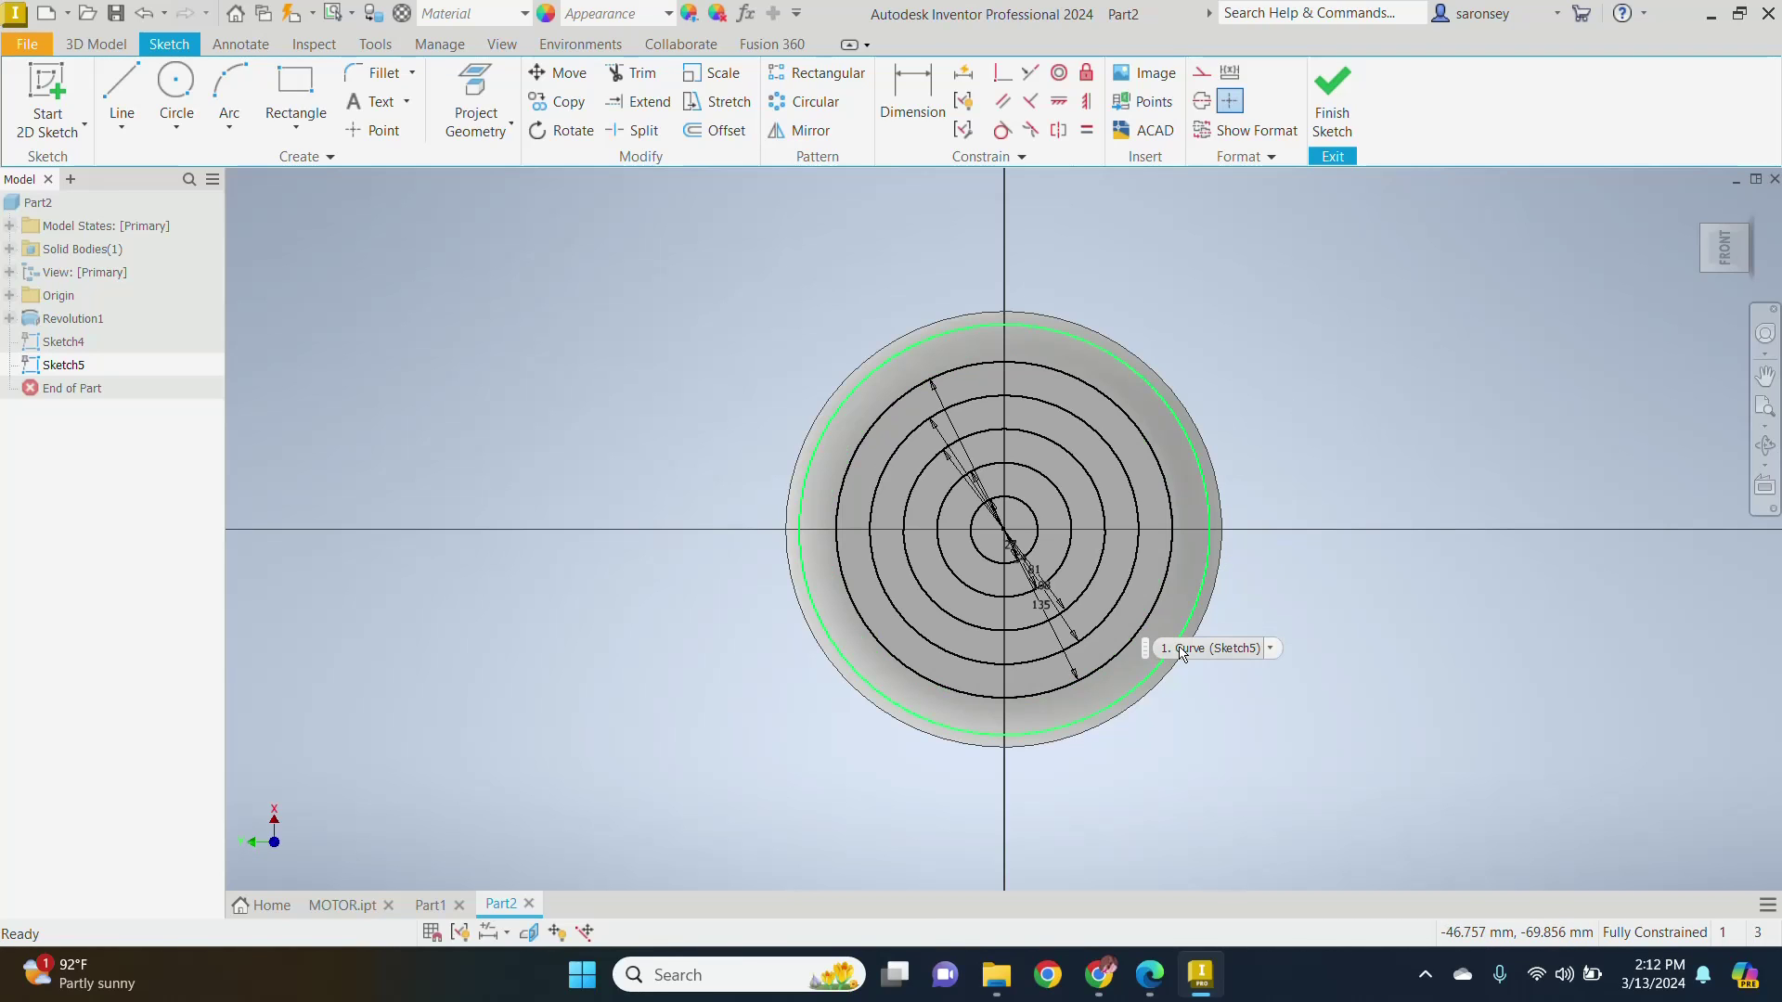
Step: Convert the 54, 81, 108 and 135 mm circles to construction geometry, leaving out the 27 mm circle
{"action": "left_click", "coordinate": [1162, 605]}
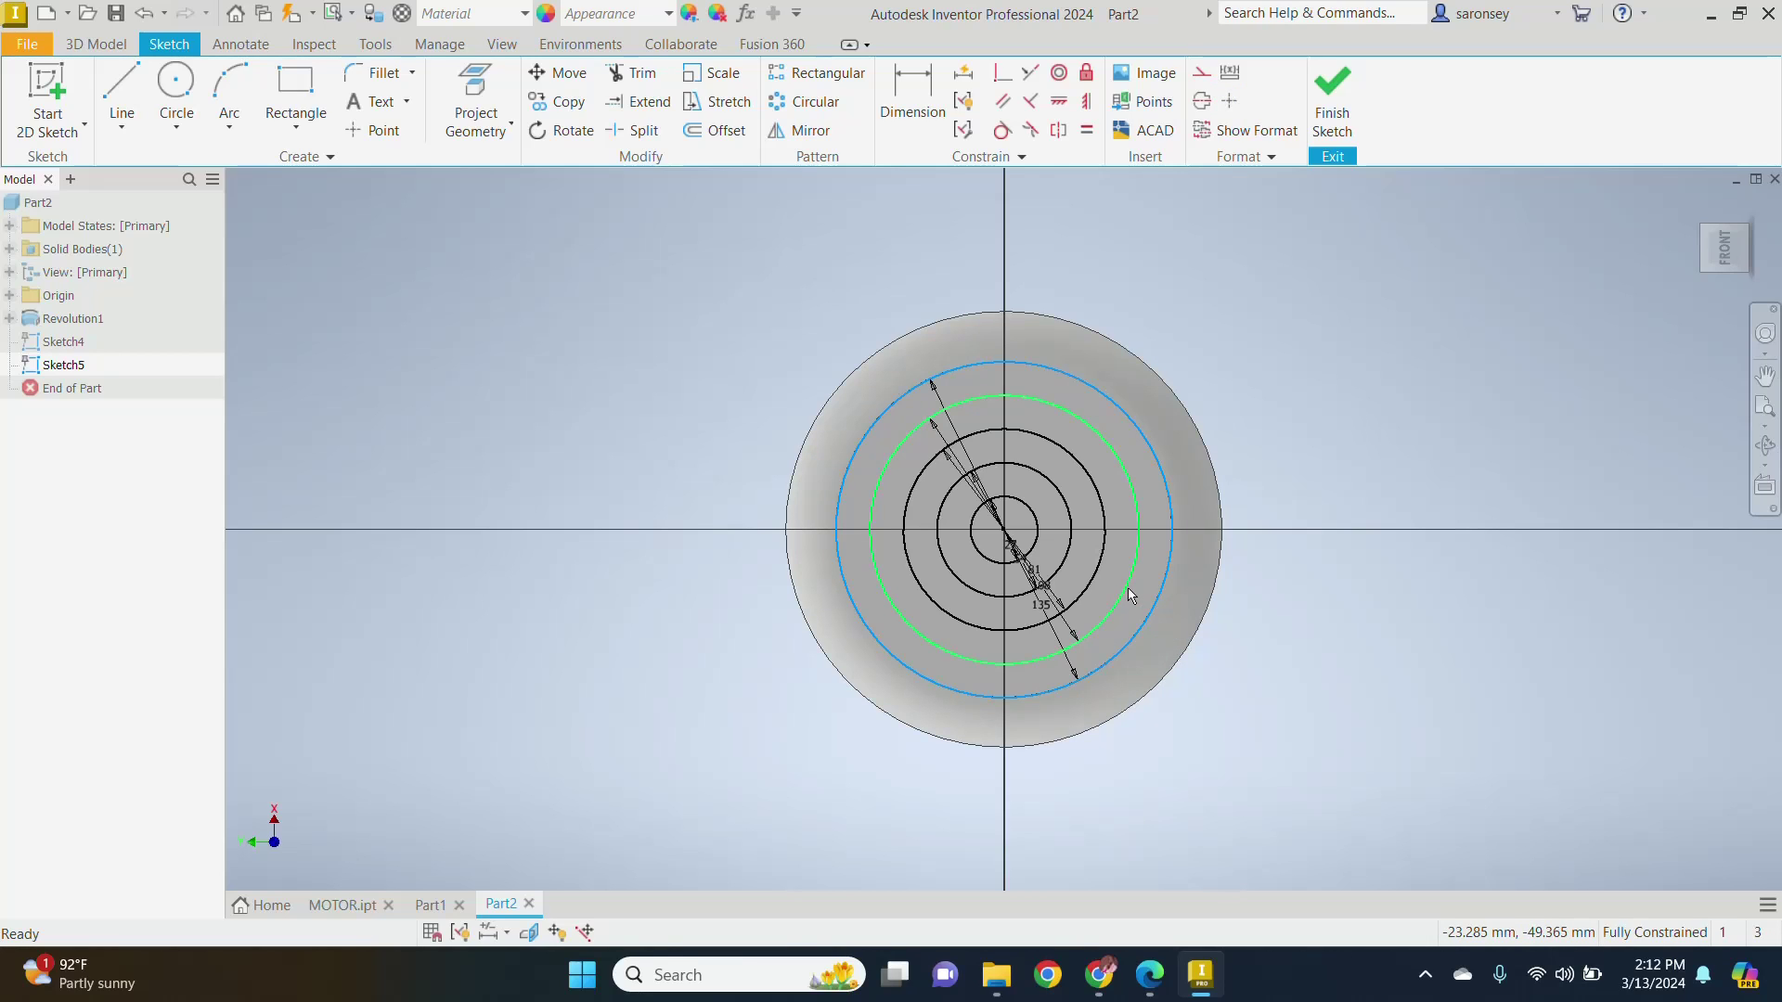
{"action": "left_click", "coordinate": [1128, 587], "text": "ctrl"}
{"action": "left_click", "coordinate": [1086, 592], "text": "ctrl"}
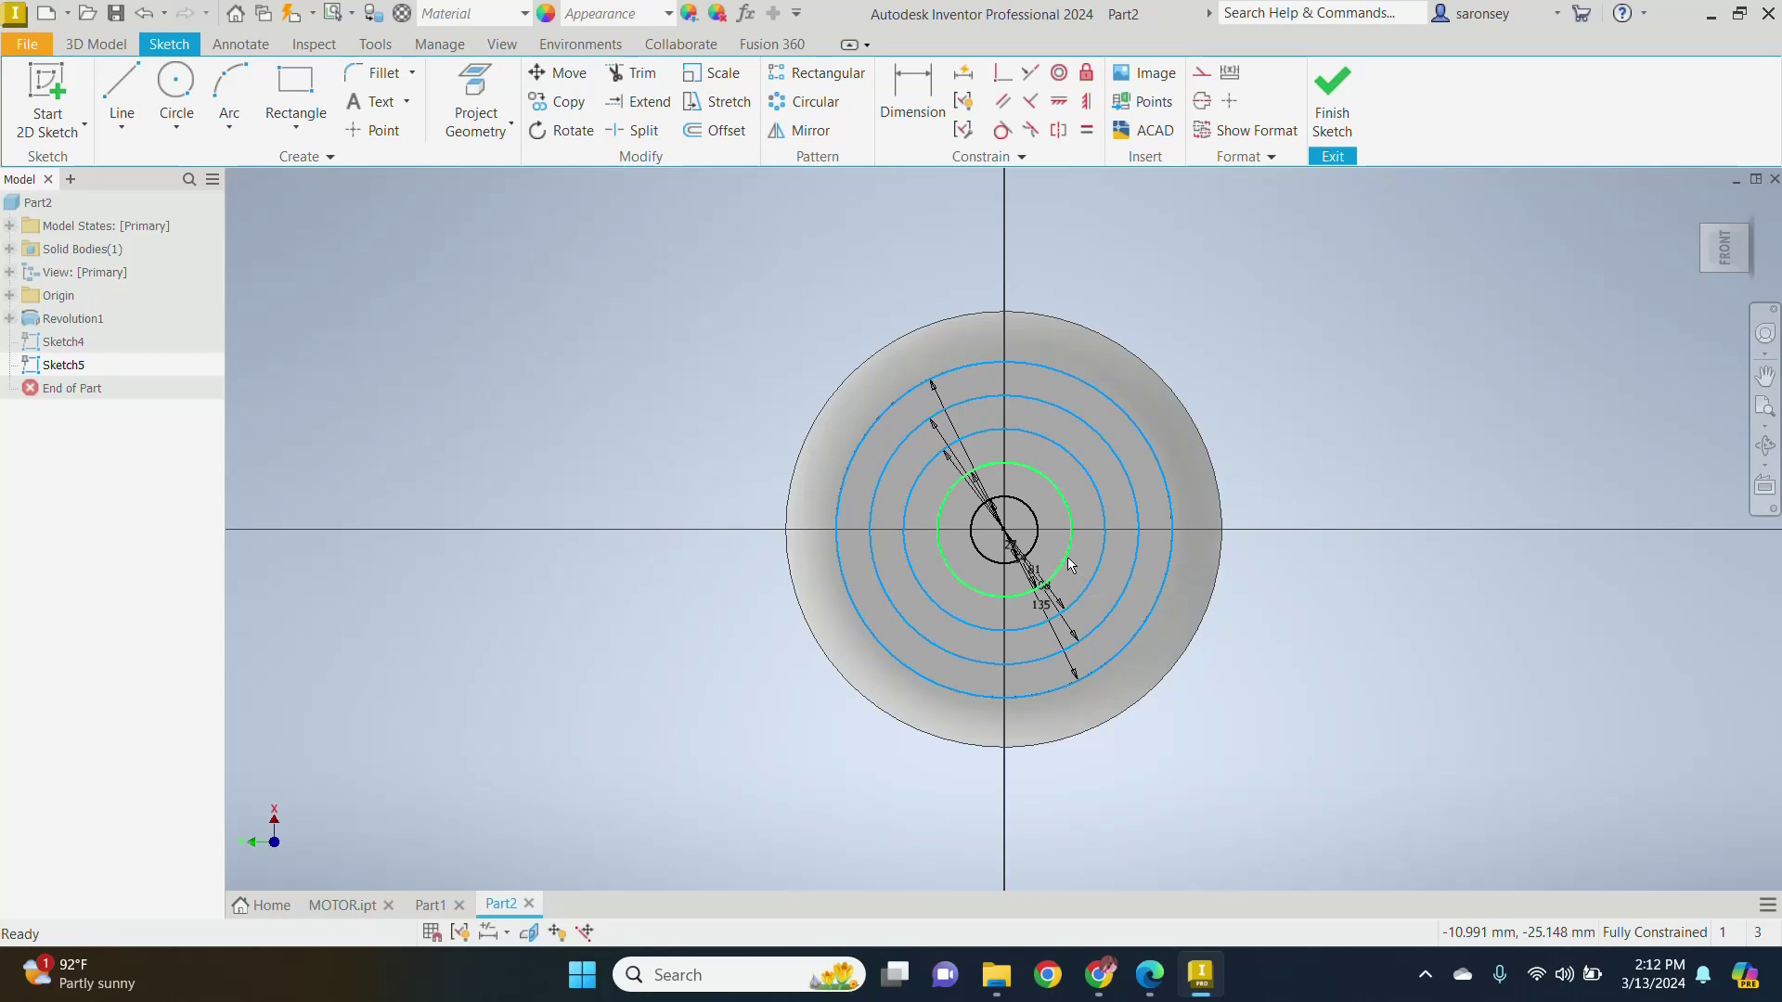
{"action": "left_click", "coordinate": [1067, 556], "text": "ctrl"}
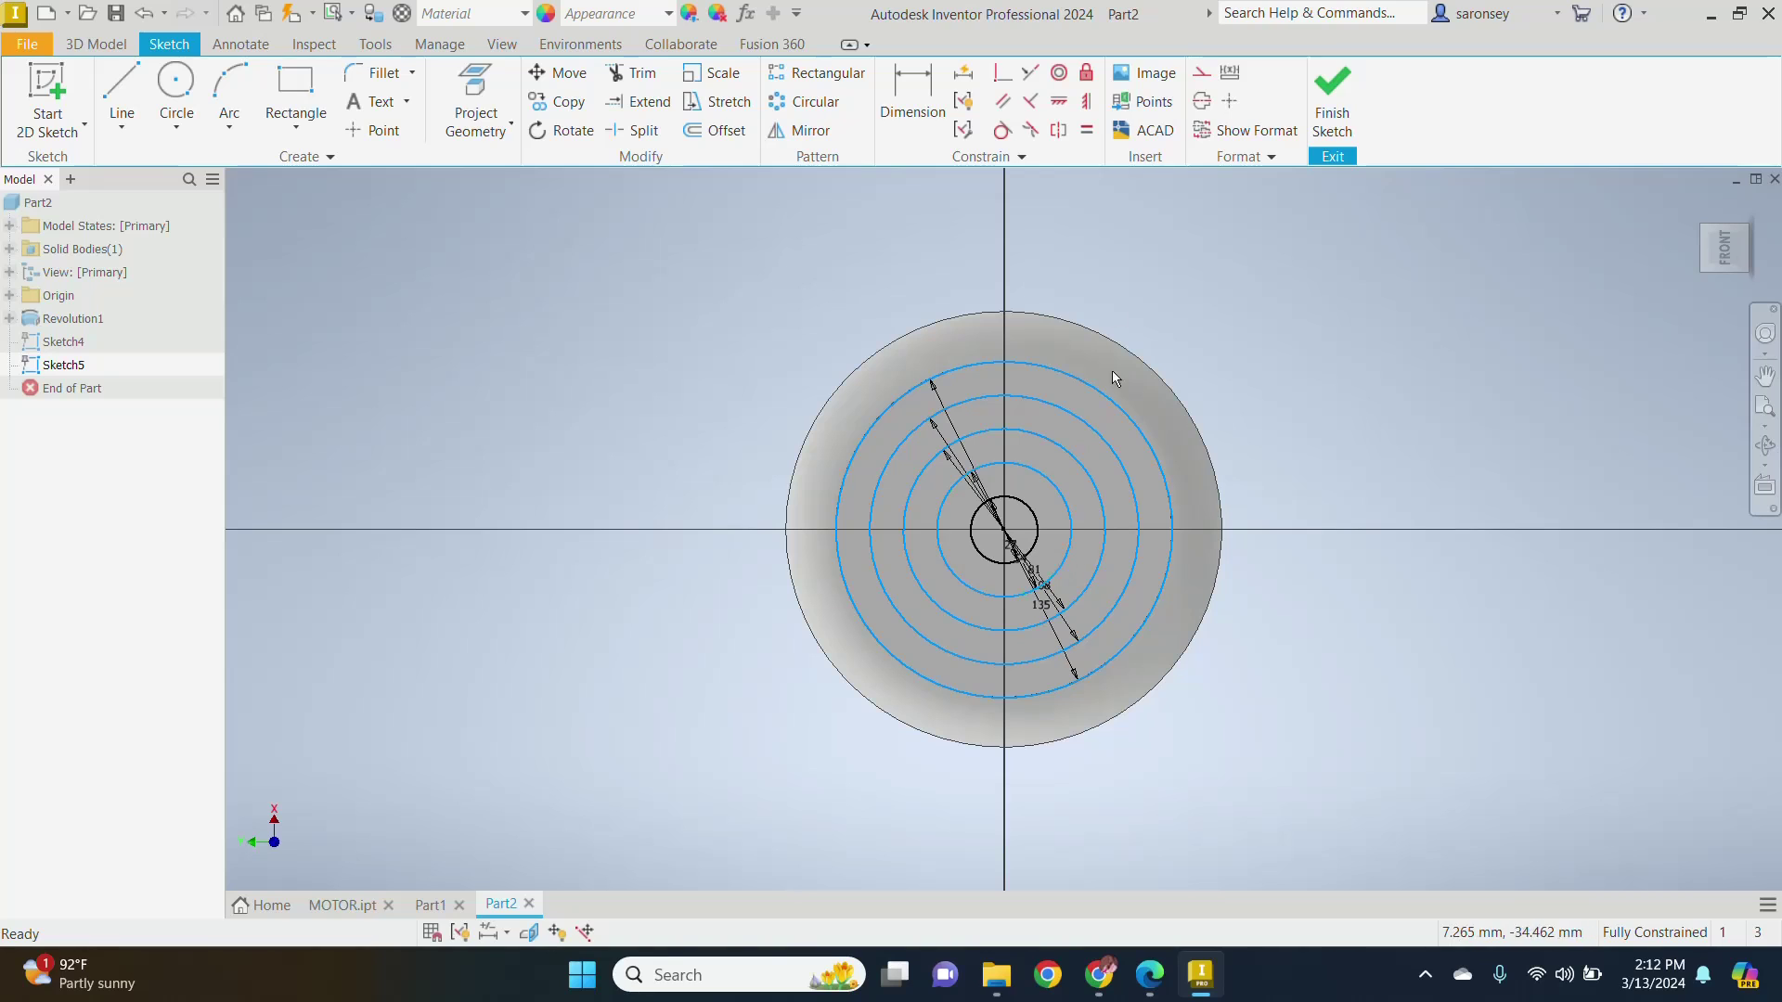
{"action": "left_click", "coordinate": [1201, 72]}
Step: Draw a 10 mm diameter circle centred where the 135 mm construction circle crosses the vertical axis above the origin
{"action": "scroll", "coordinate": [1226, 568], "scroll_direction": "up", "scroll_amount": 3}
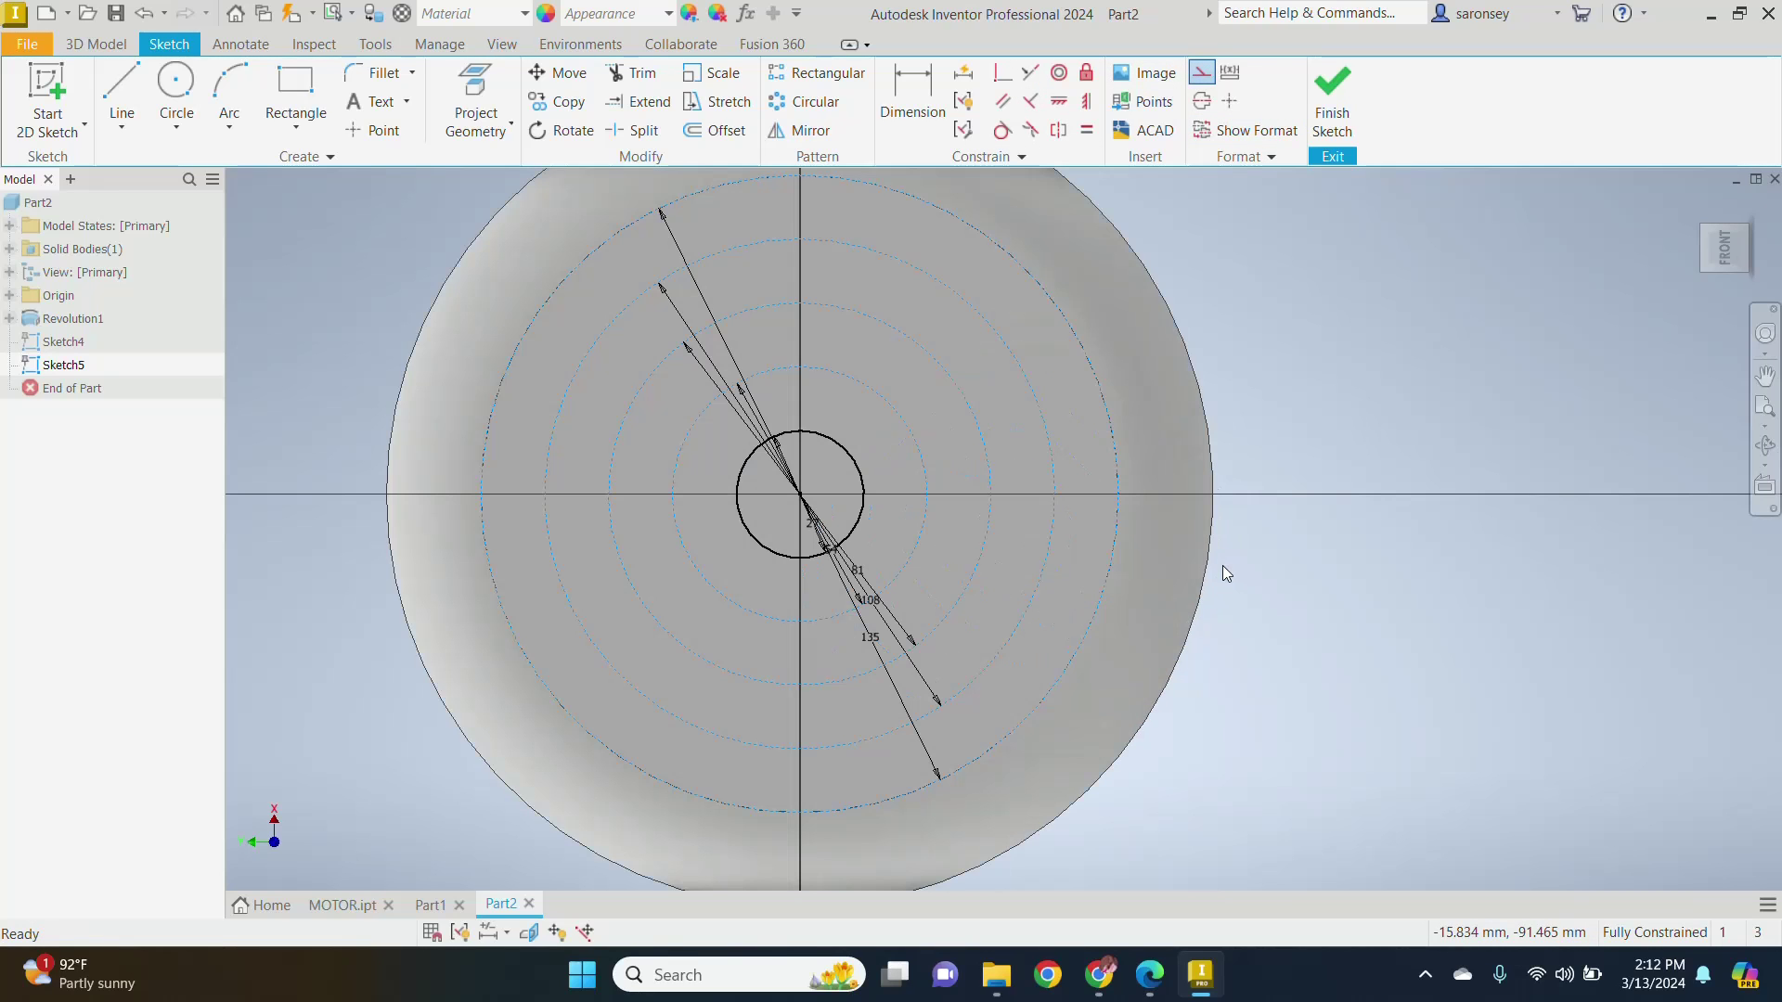
{"action": "middle_click_drag", "start_coordinate": [1201, 569], "coordinate": [1374, 619]}
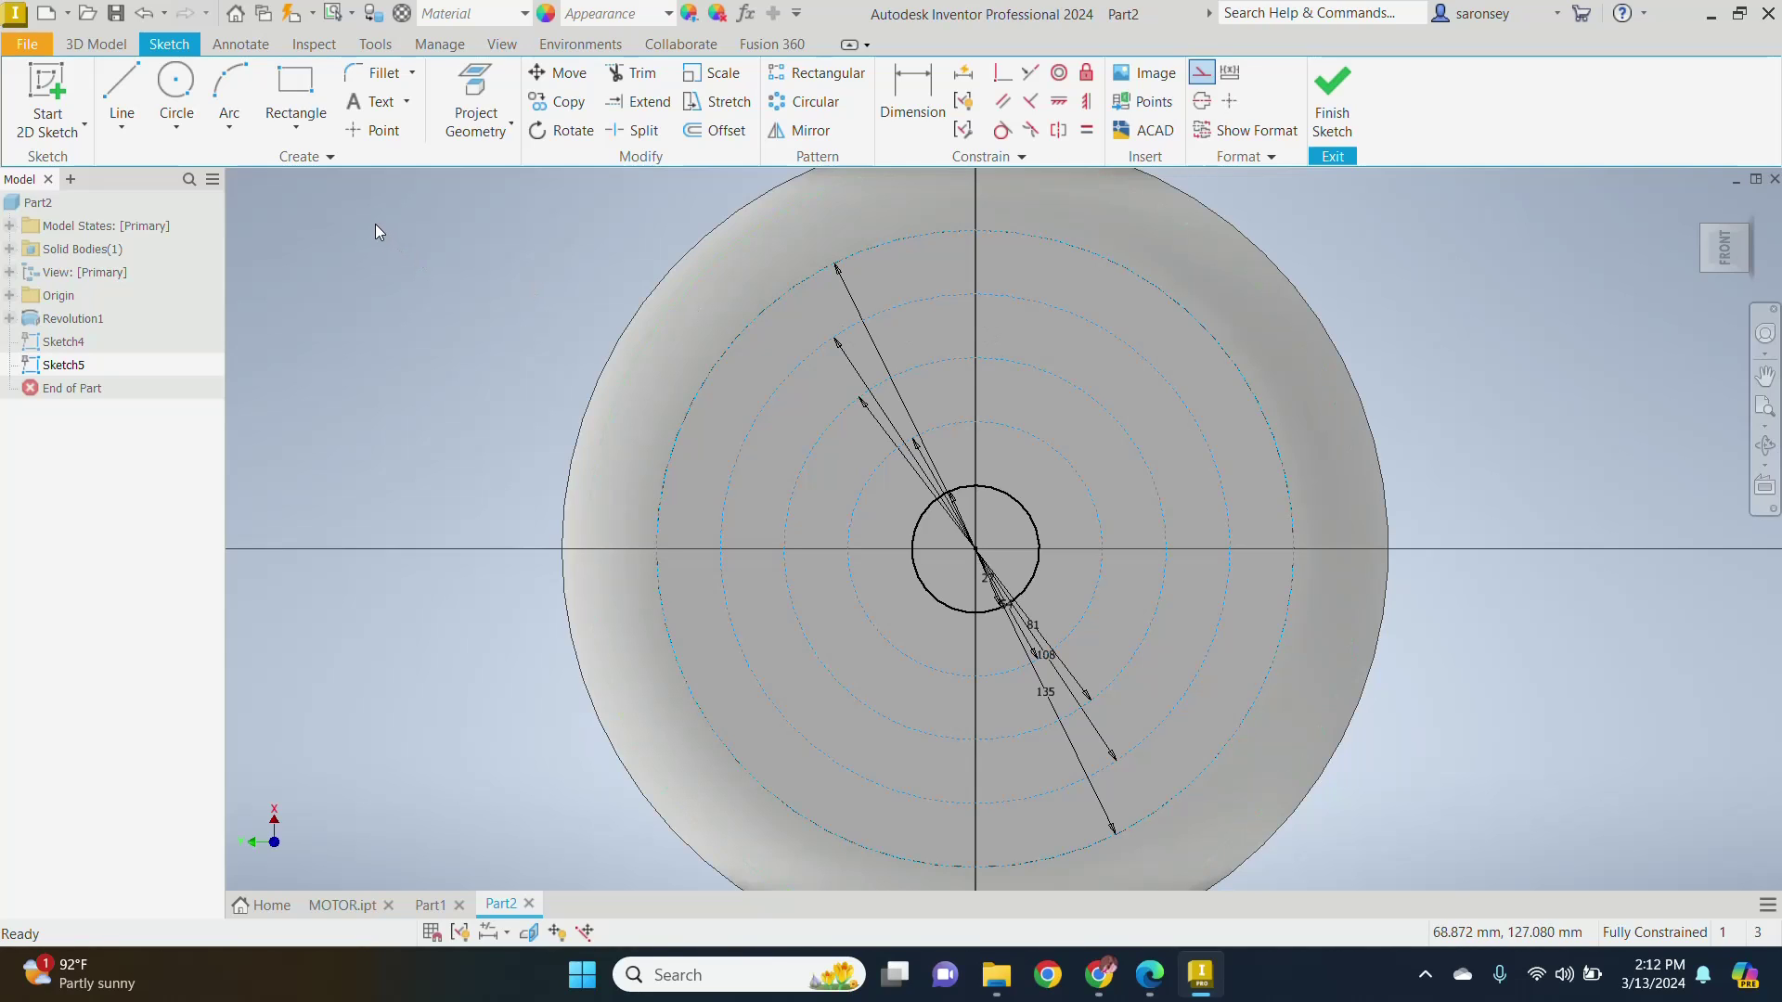
{"action": "left_click", "coordinate": [168, 87]}
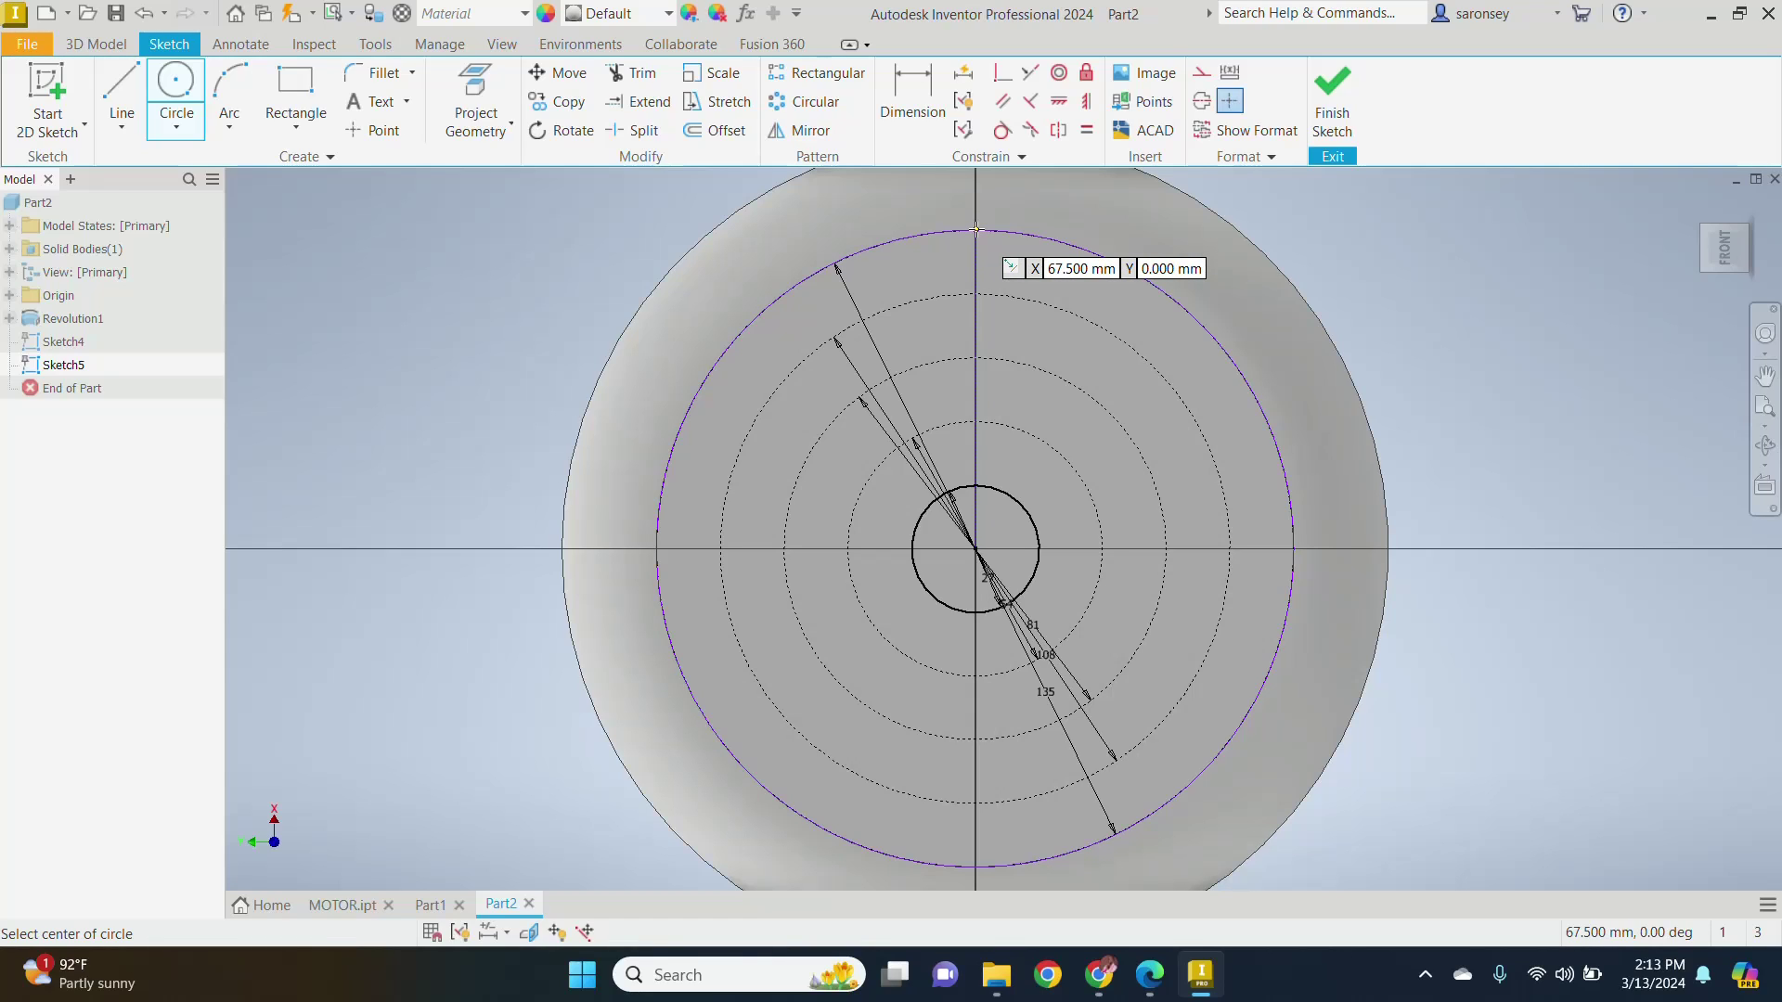
{"action": "left_click", "coordinate": [976, 230]}
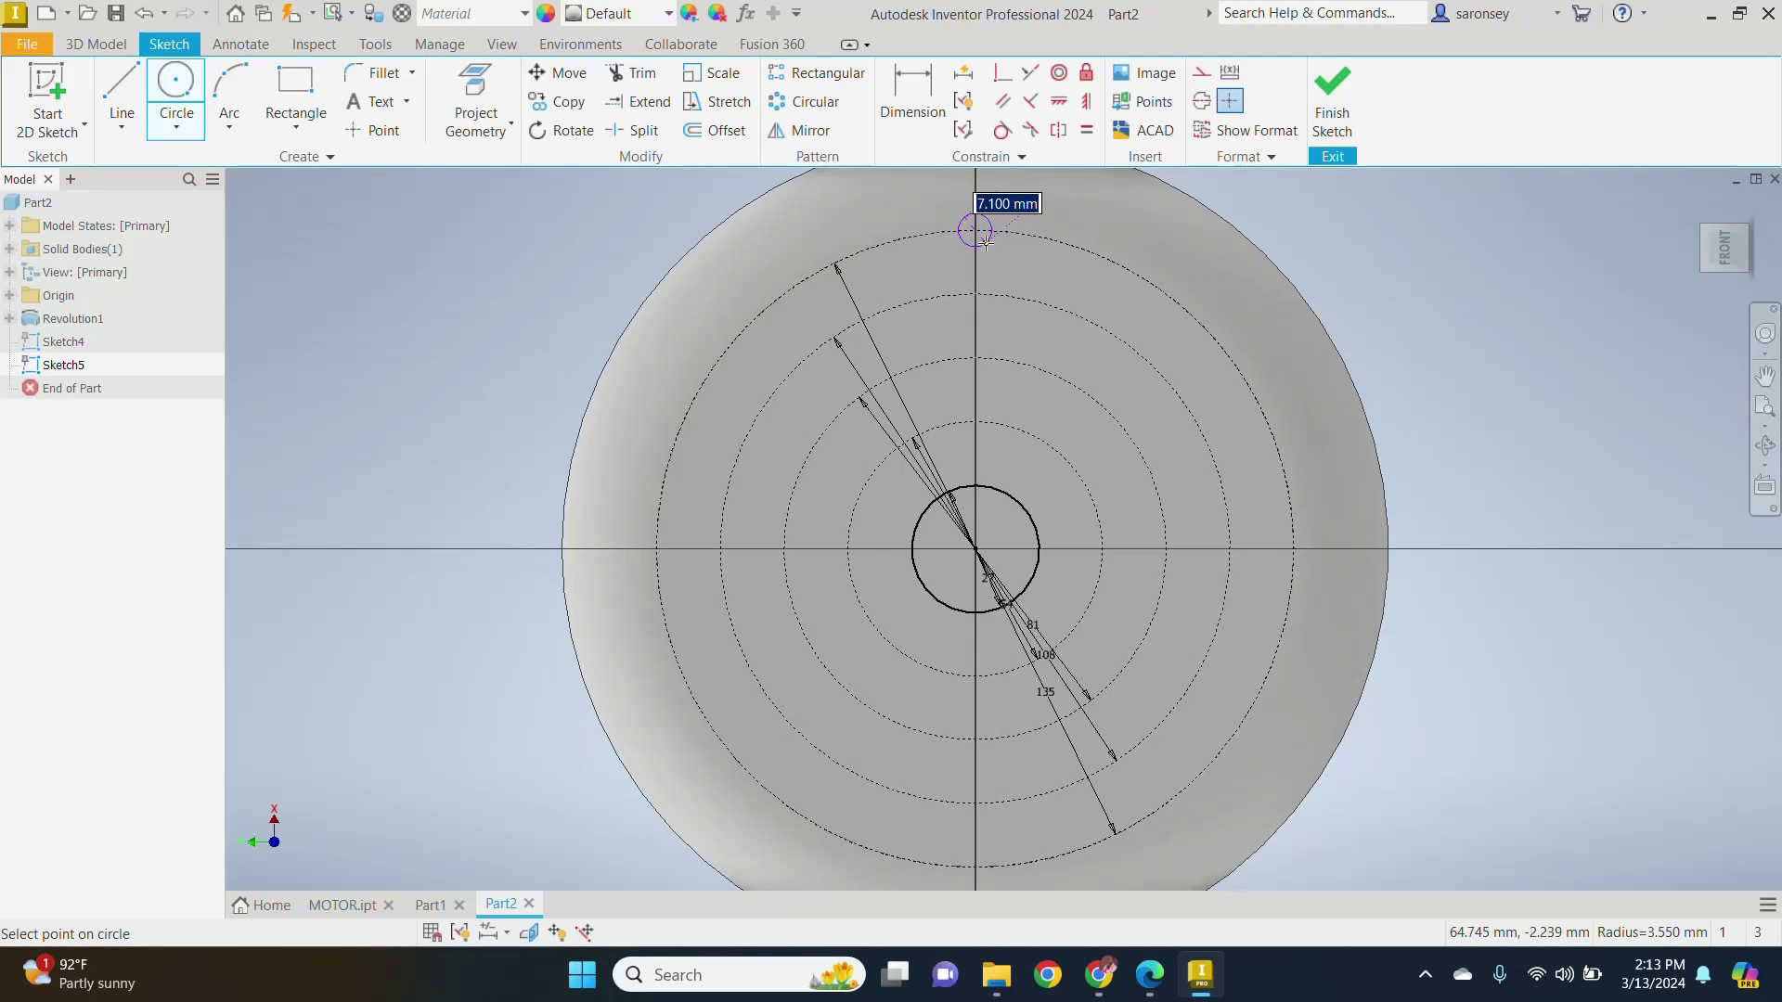
{"action": "type", "text": "1"}
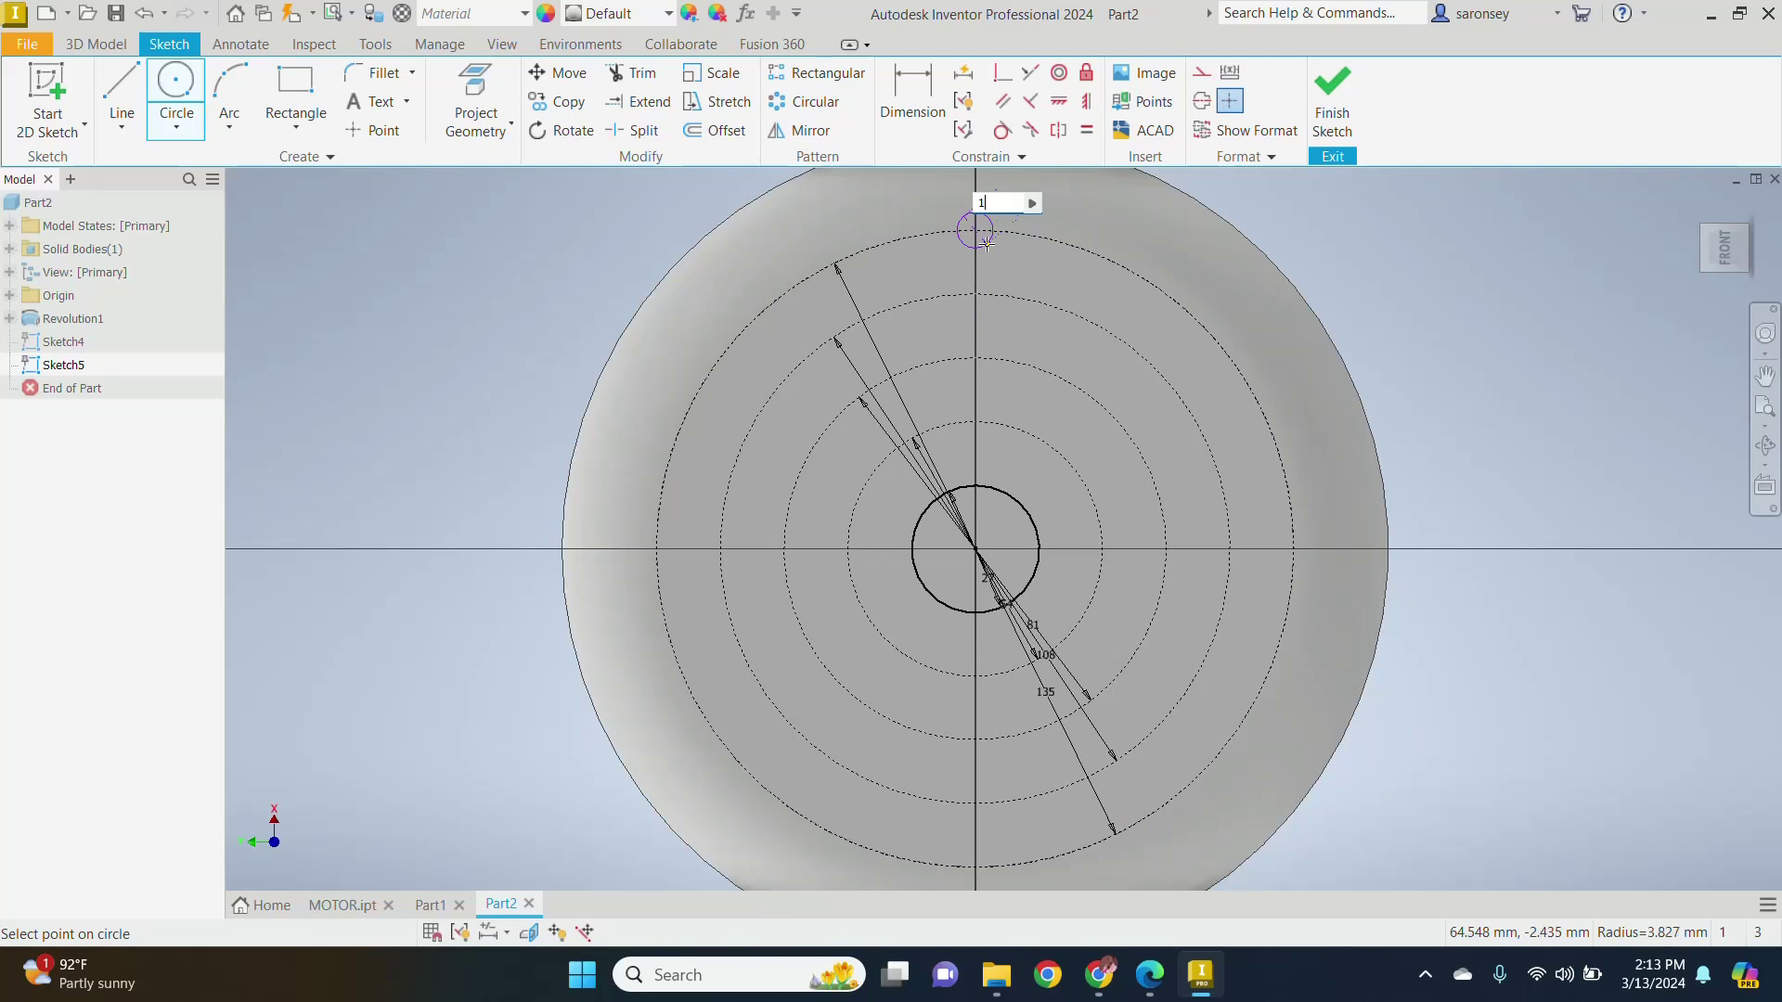
{"action": "type", "text": "0"}
{"action": "key", "text": "Return"}
{"action": "right_click", "coordinate": [1049, 206]}
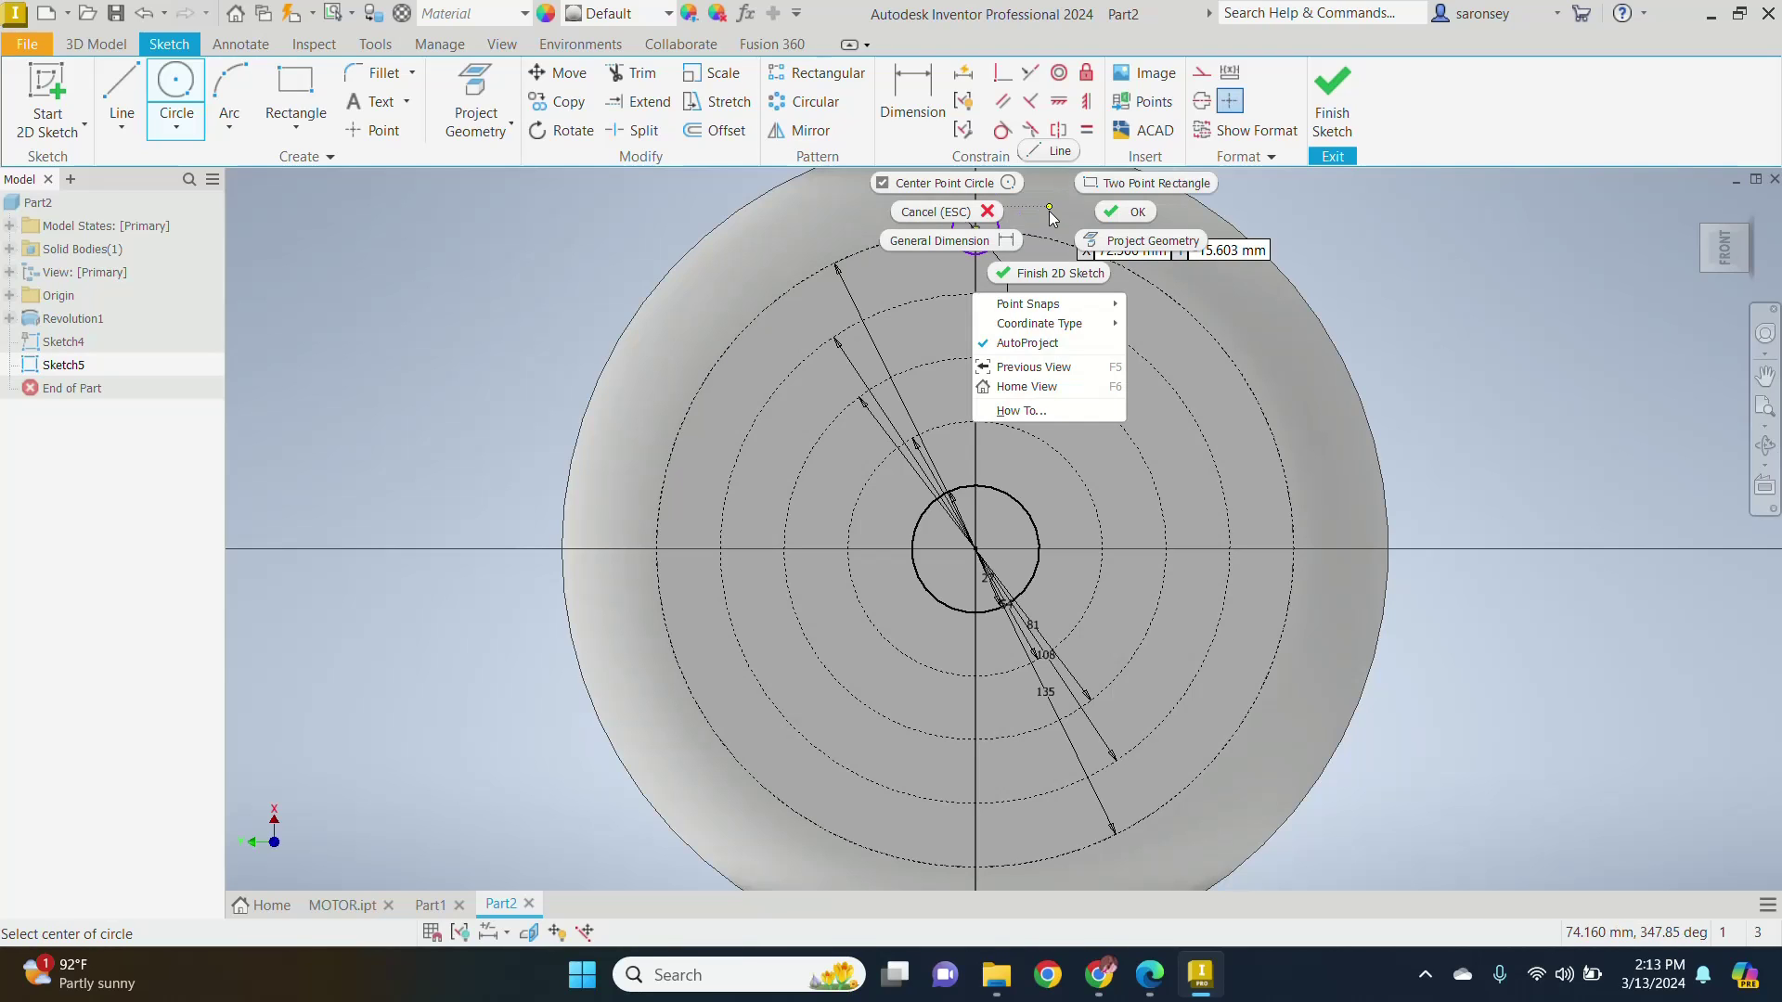
{"action": "left_click", "coordinate": [1142, 213]}
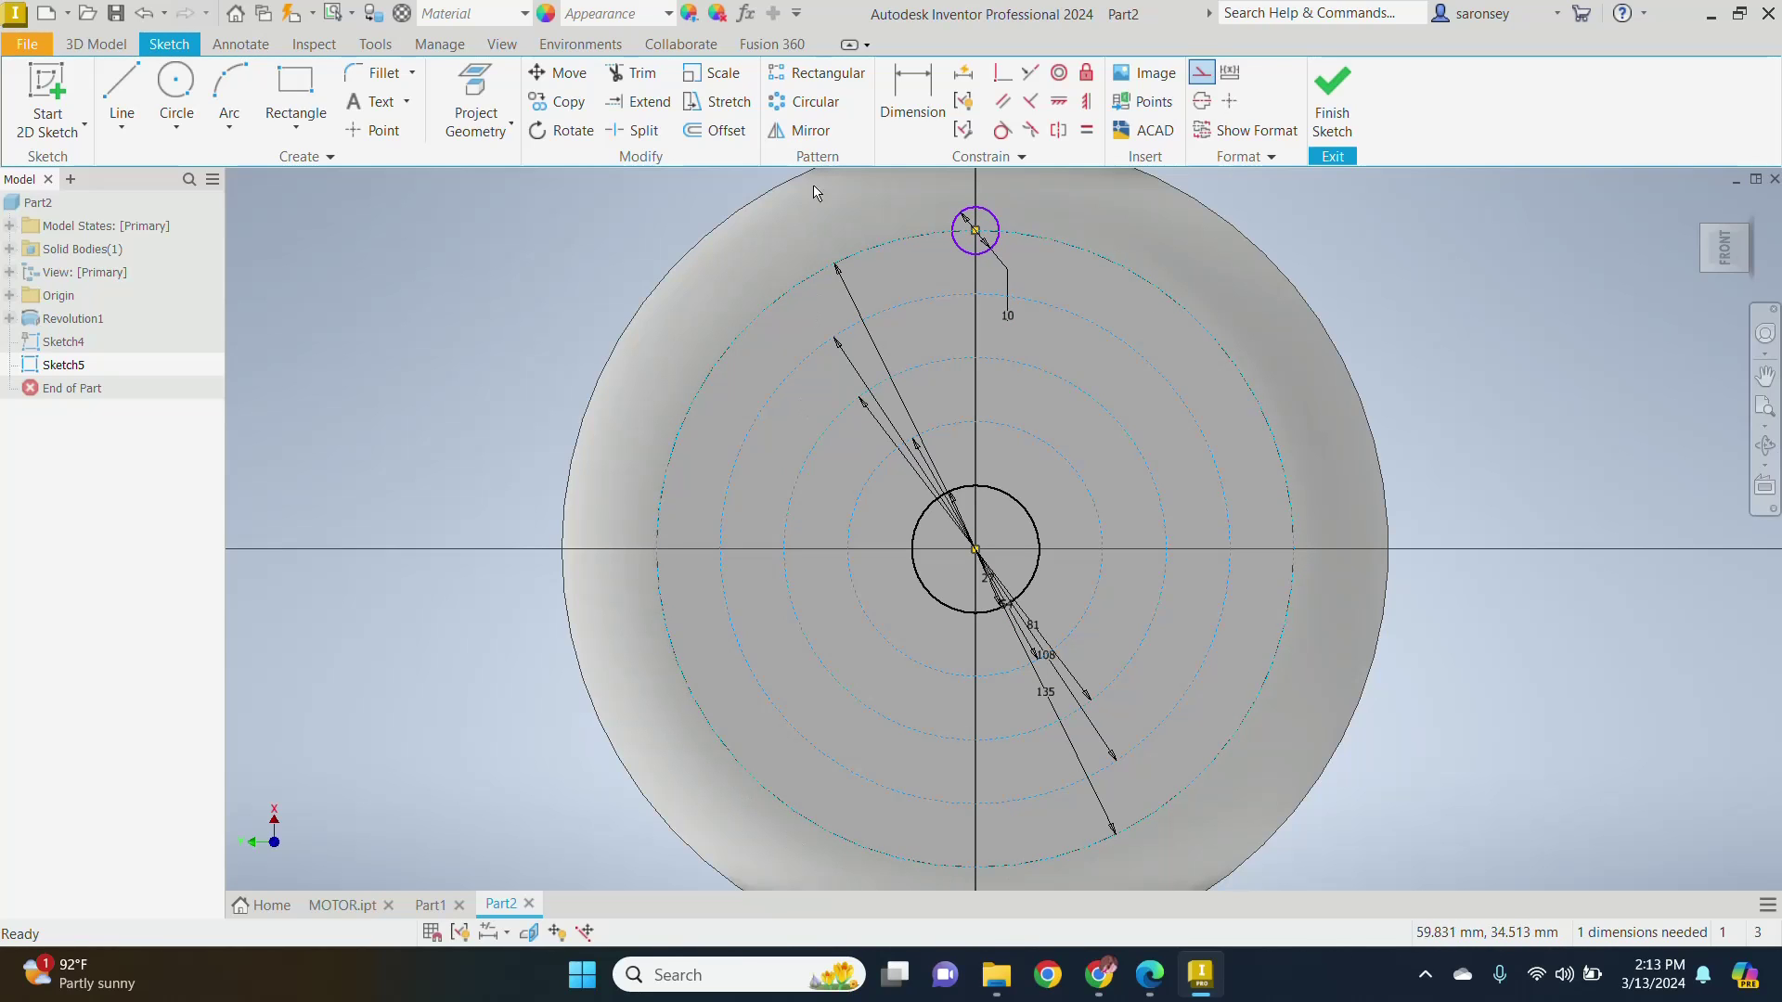
Step: Circular-pattern the 10 mm circle around the centre of the 135 mm circle with 6 instances over 360 degrees
{"action": "left_click", "coordinate": [822, 107]}
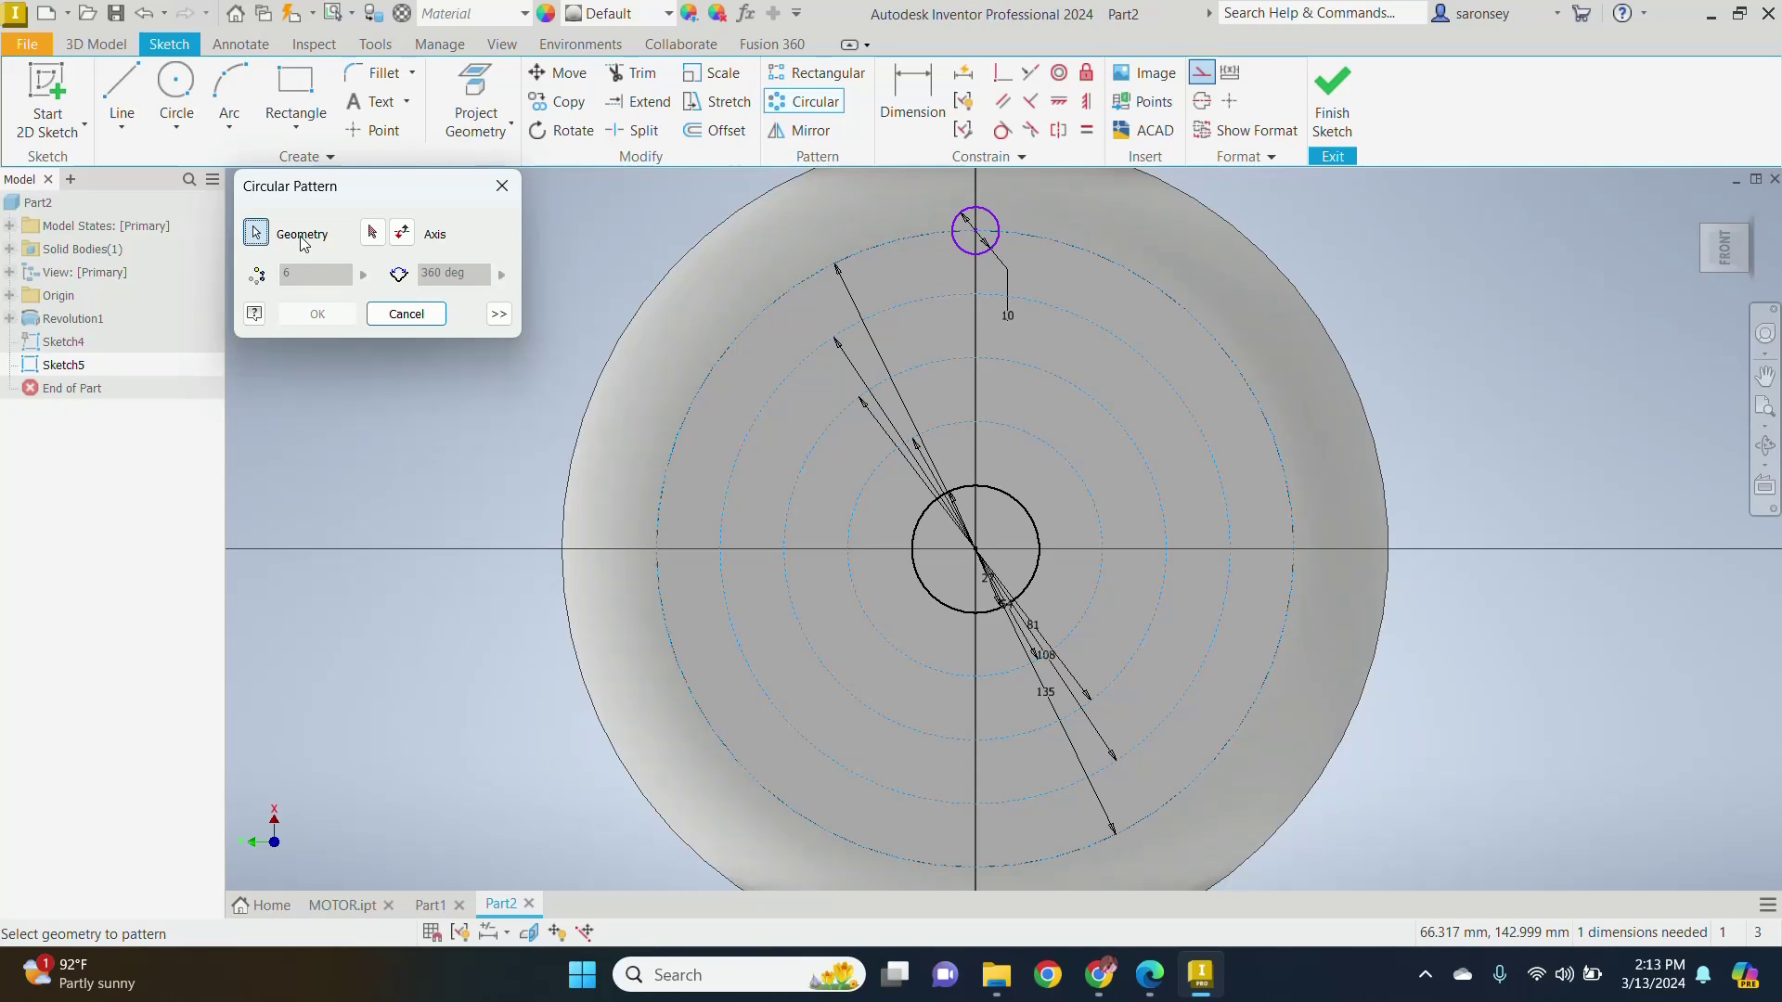
{"action": "left_click", "coordinate": [960, 211]}
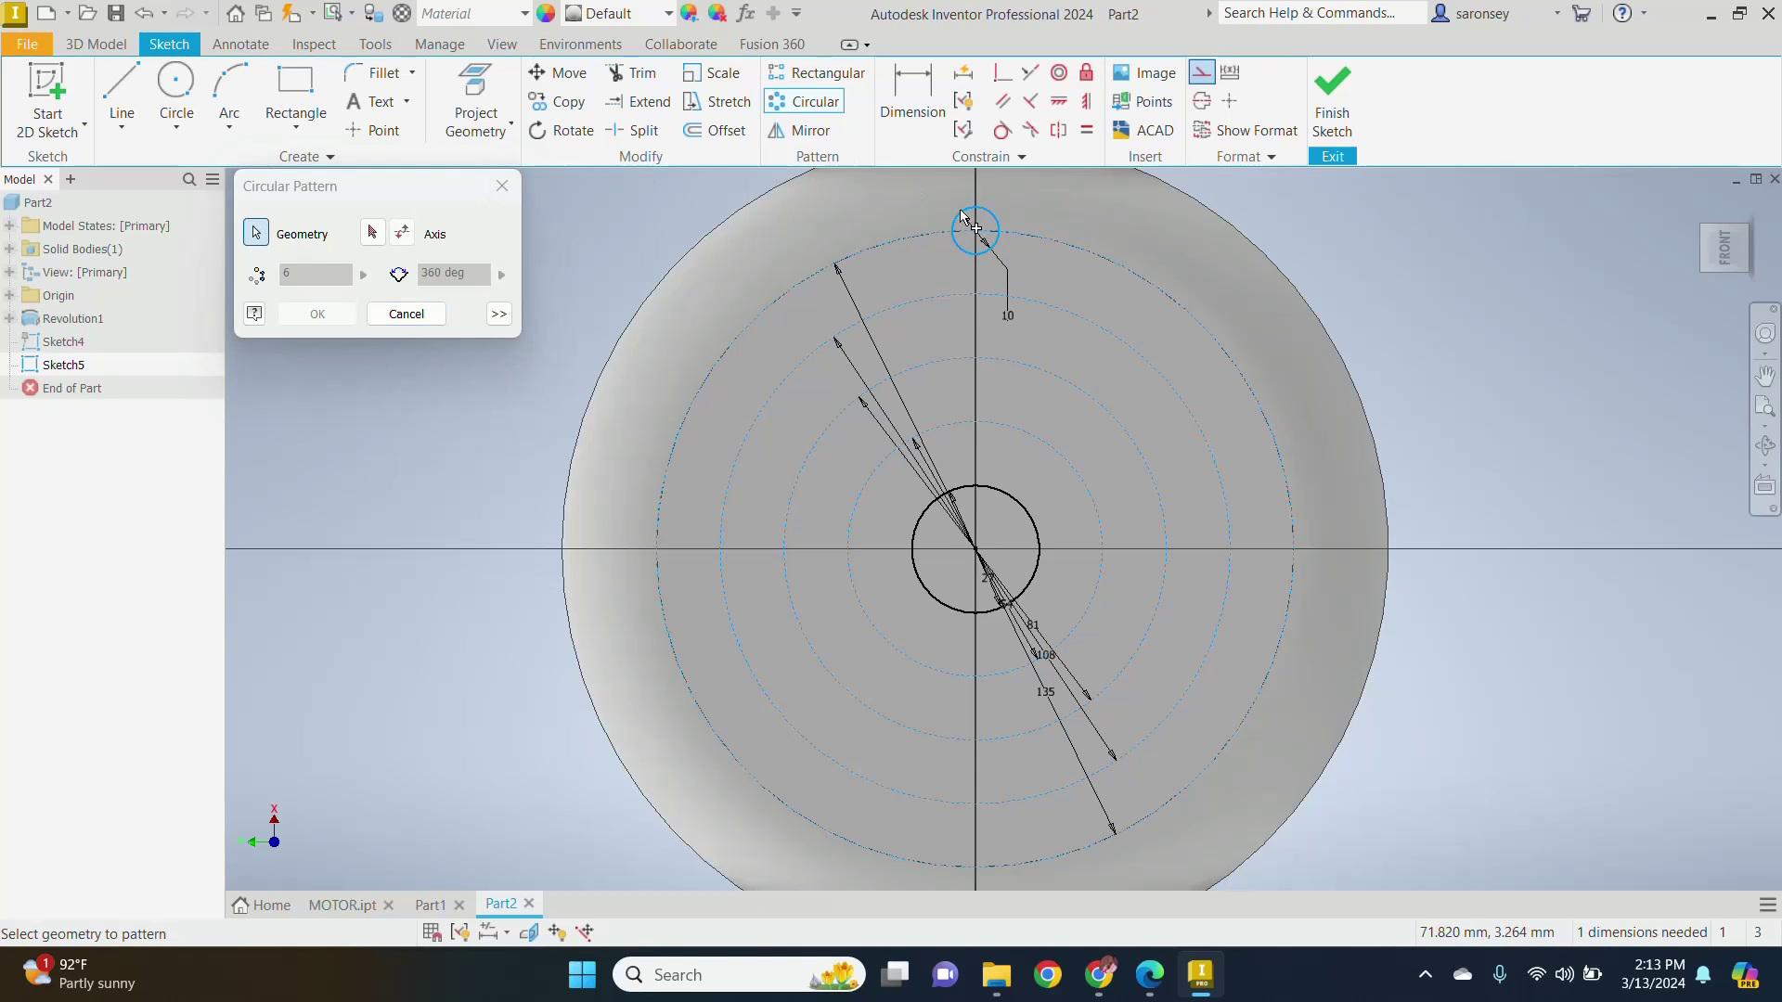
{"action": "left_click", "coordinate": [372, 234]}
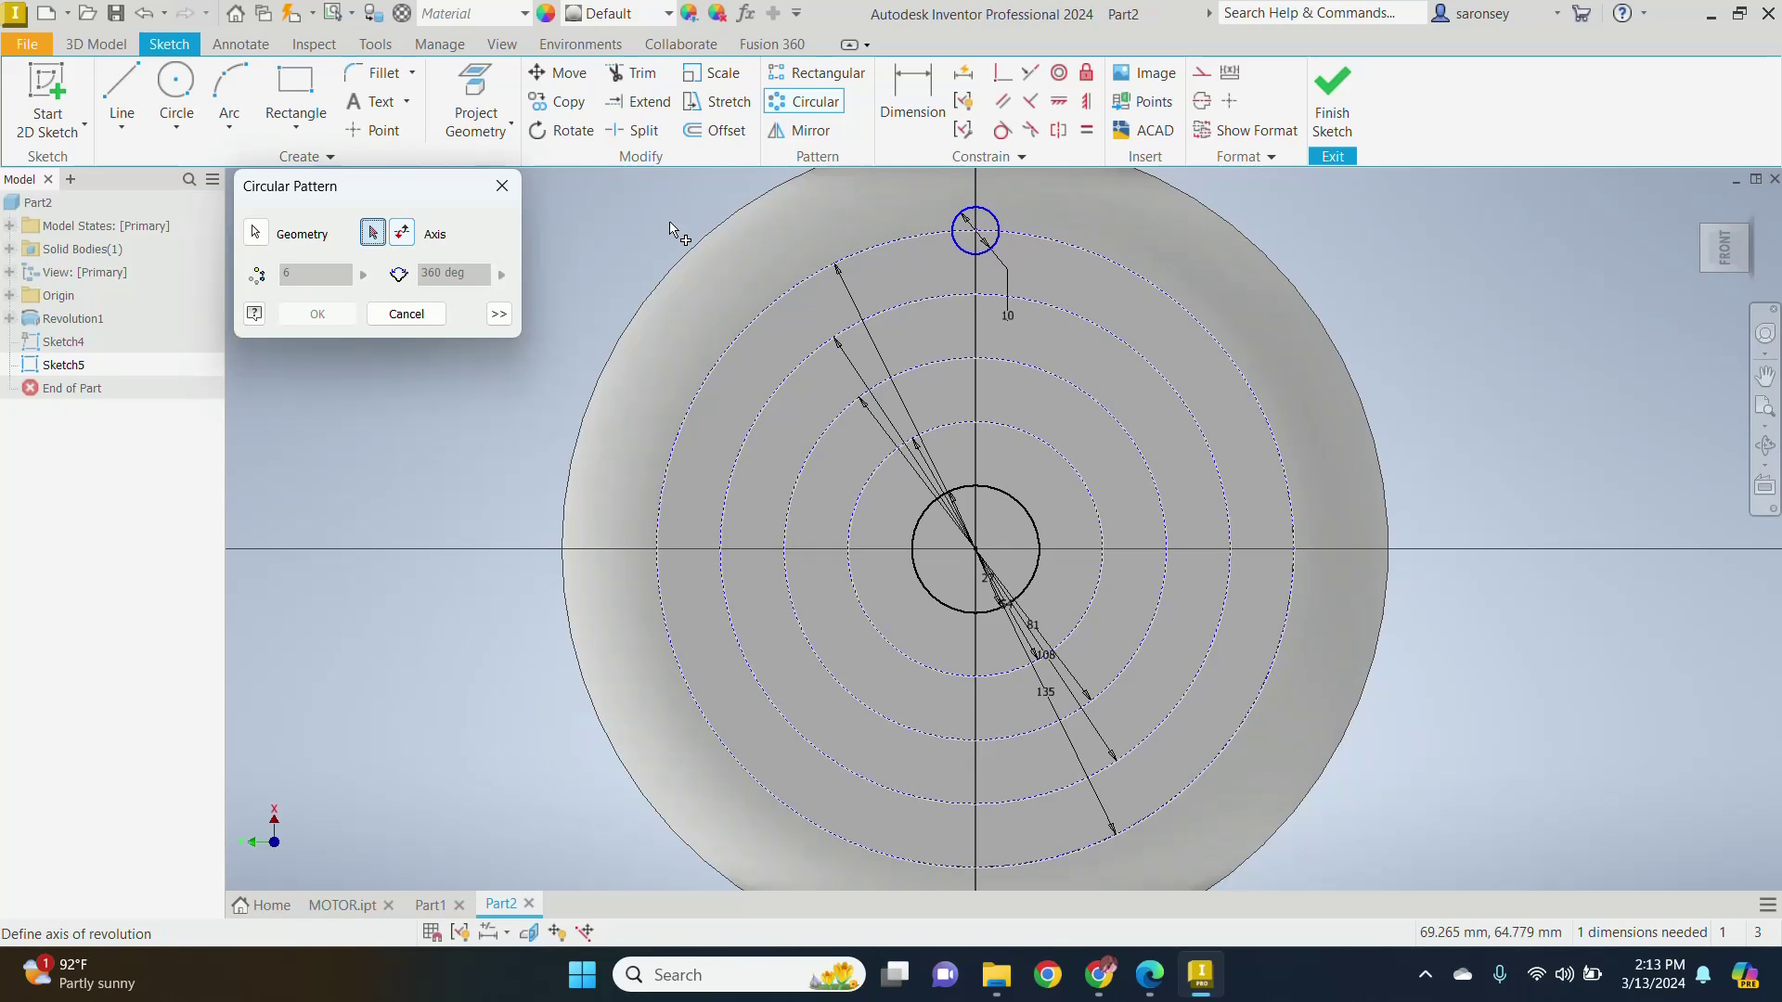
{"action": "left_click", "coordinate": [870, 251]}
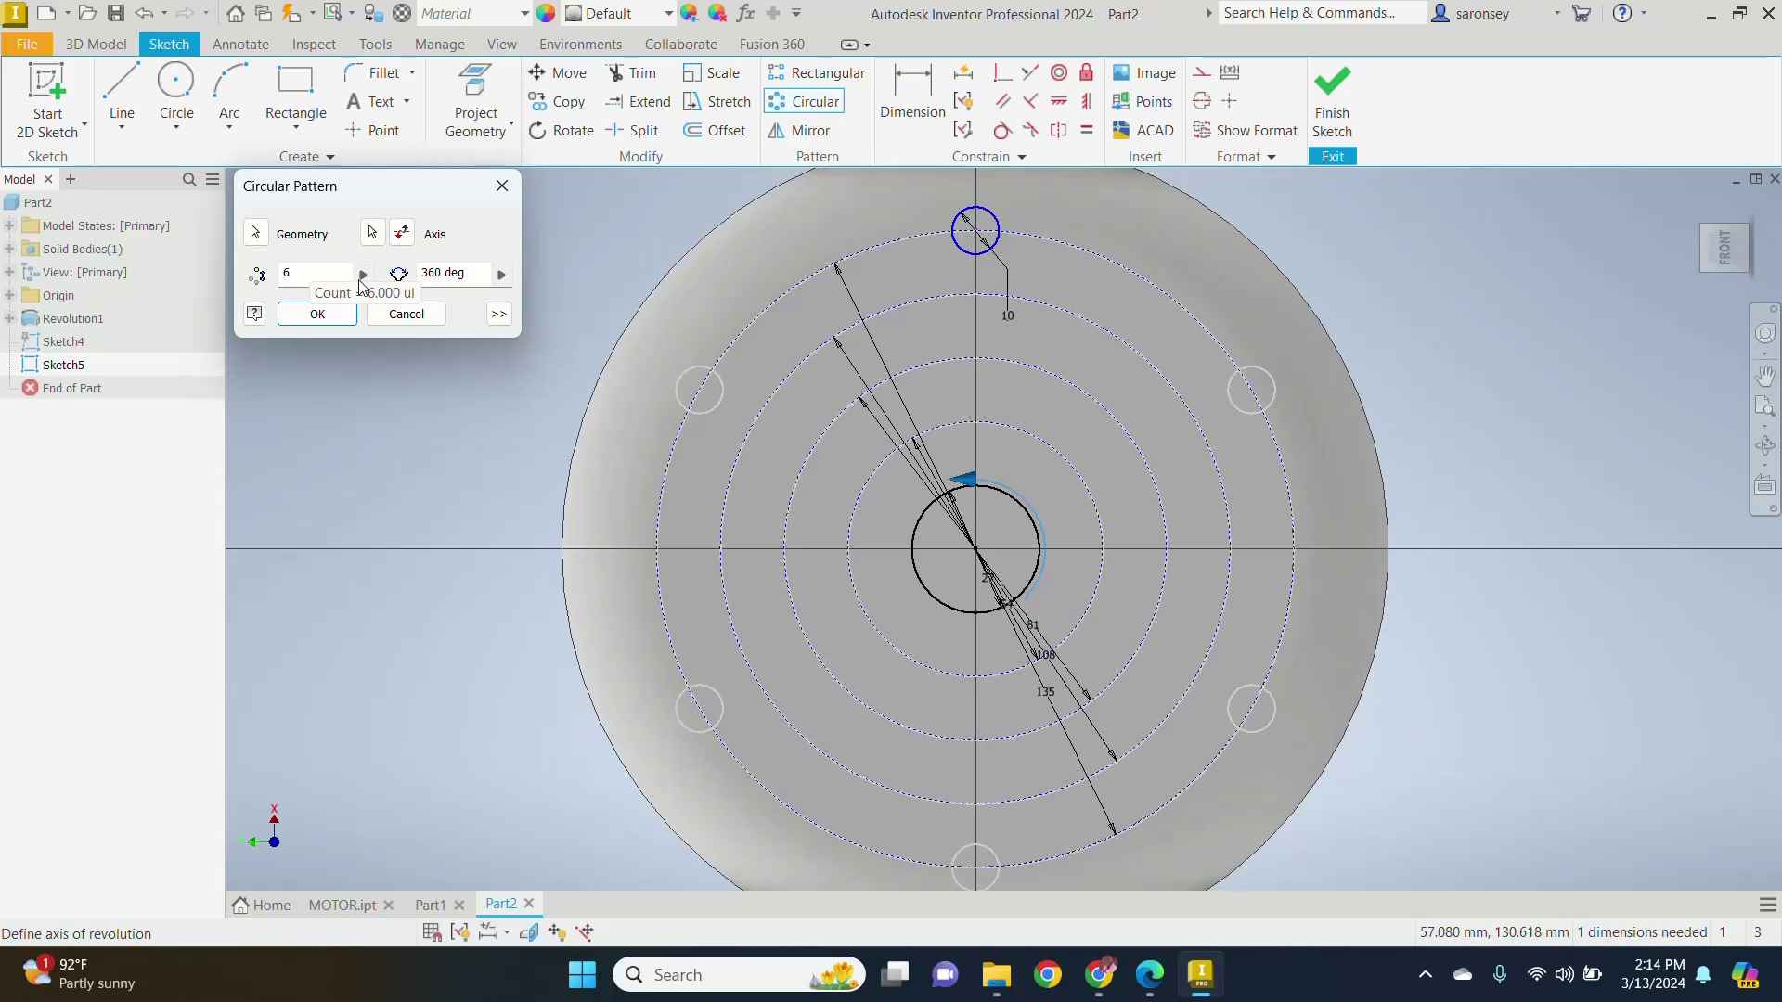
{"action": "left_click", "coordinate": [316, 315]}
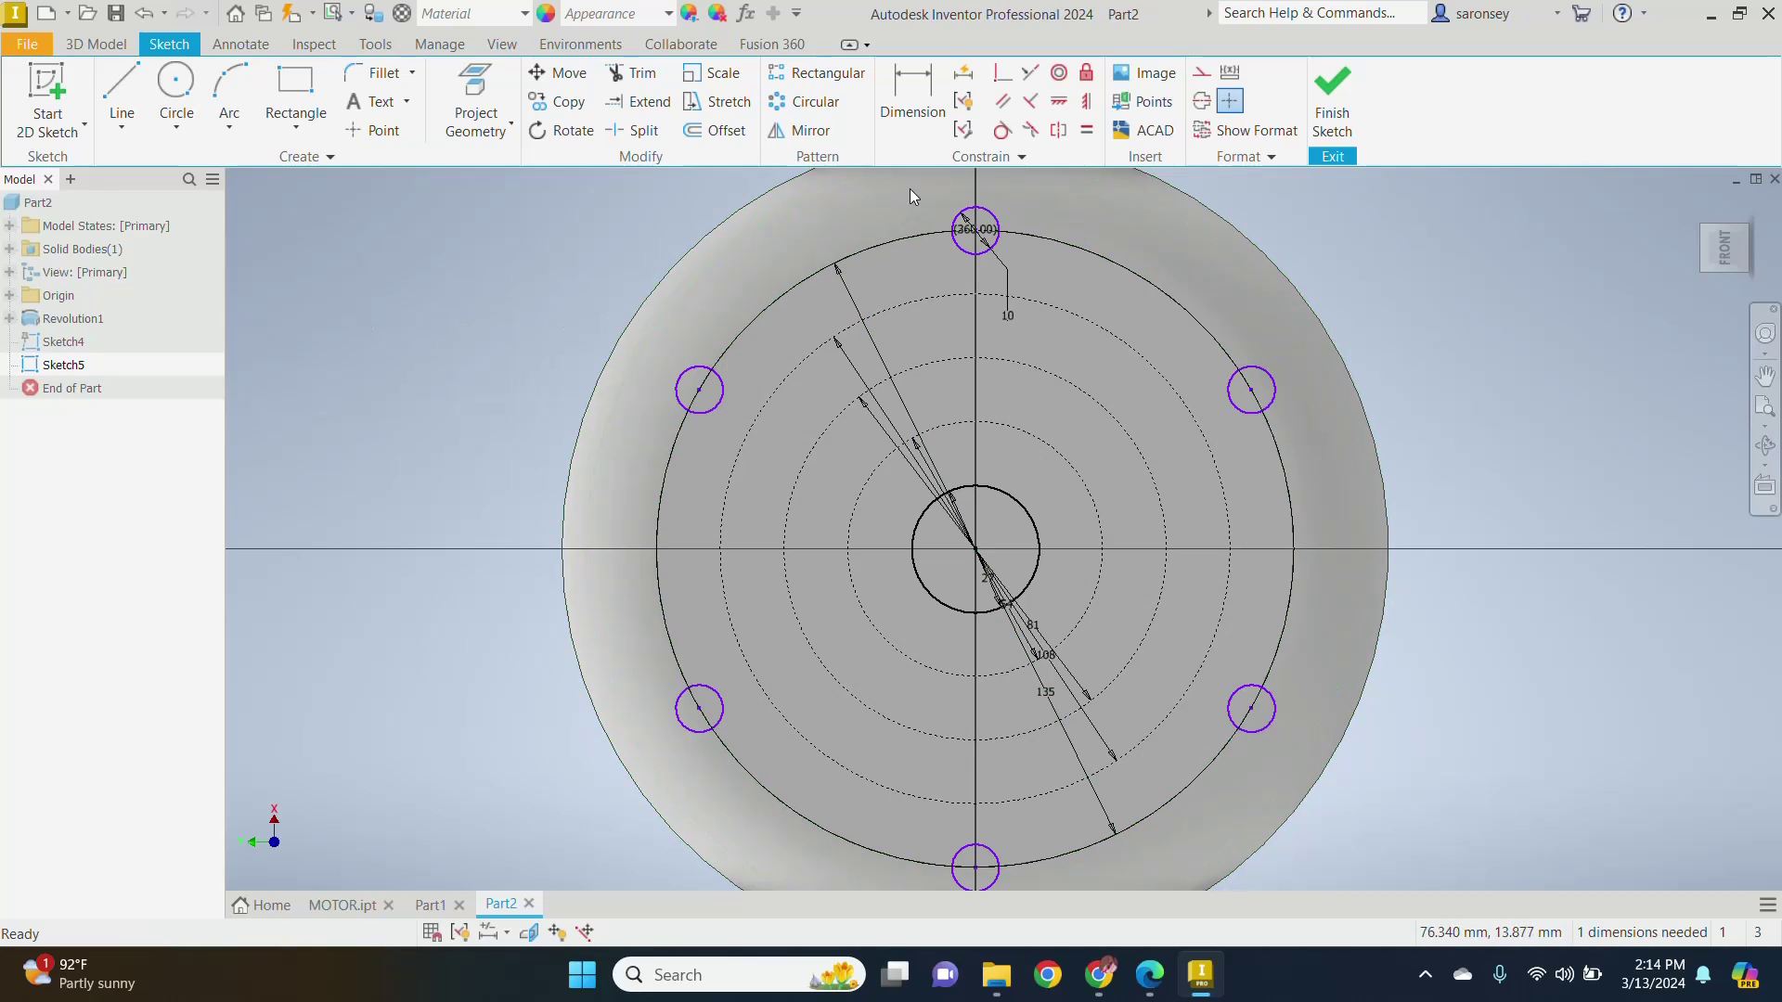
Step: Dimension the vertical distance between the origin and the centre of the upper-right patterned circle, accepting the proposed value
{"action": "left_click", "coordinate": [911, 104]}
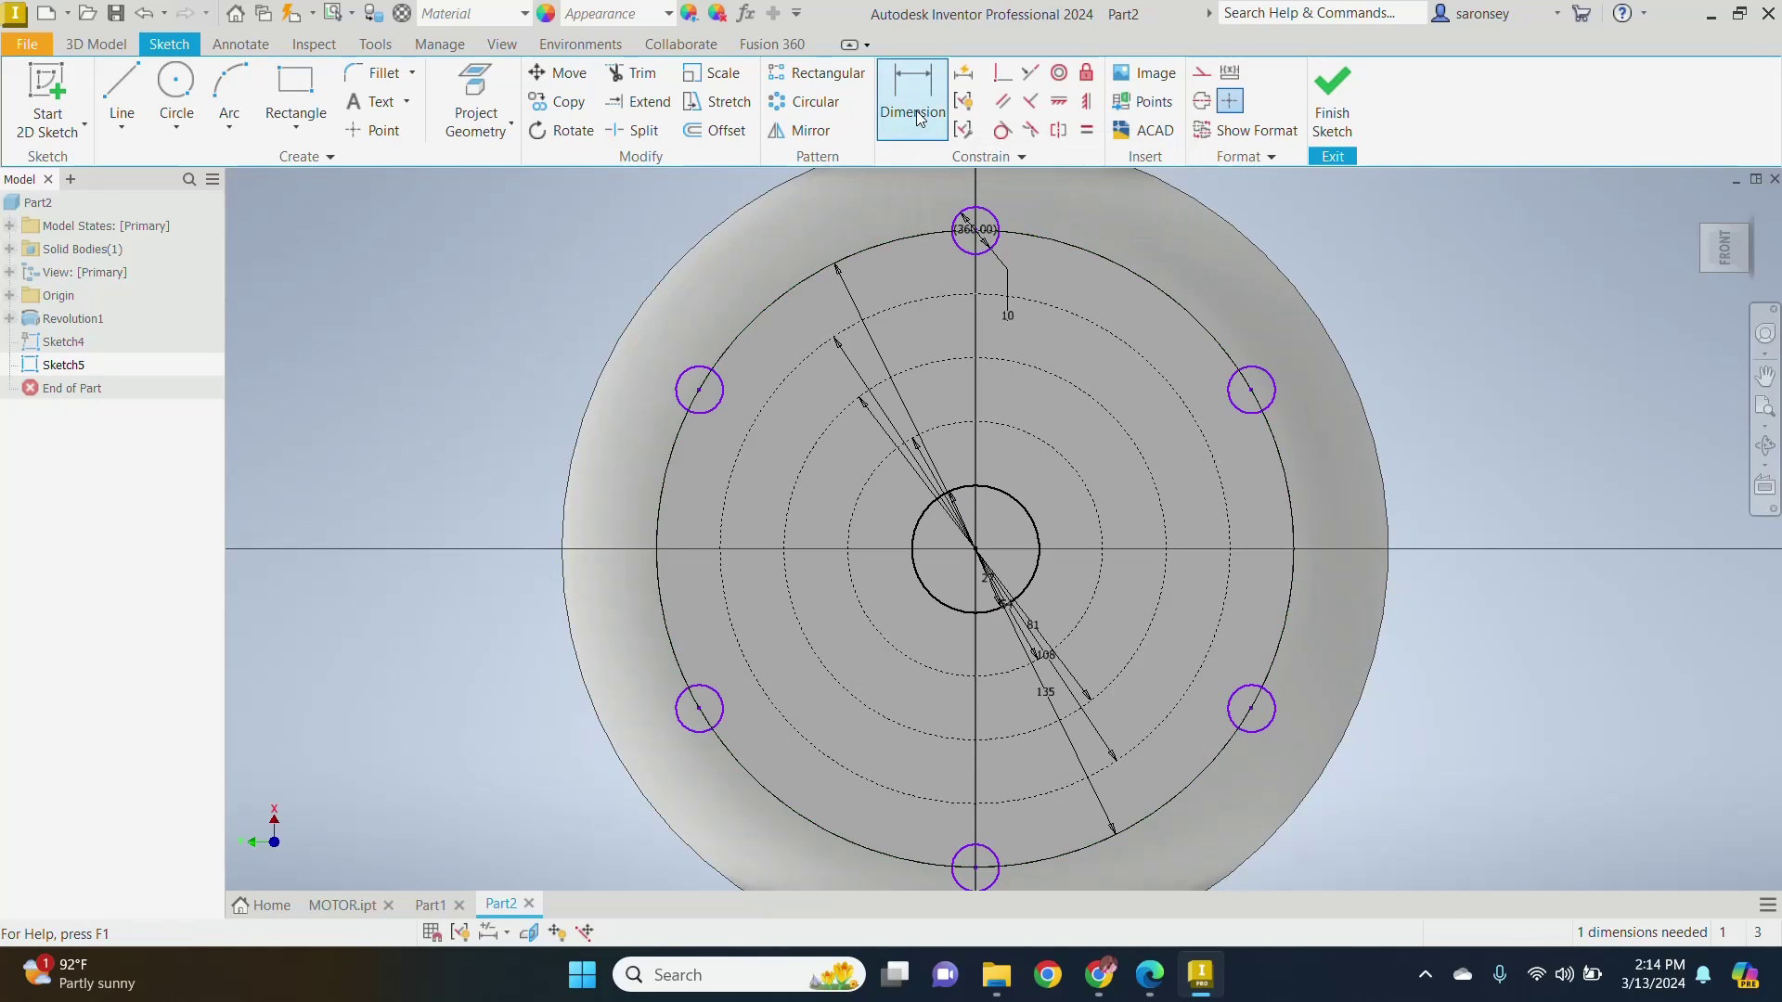
{"action": "left_click", "coordinate": [891, 100]}
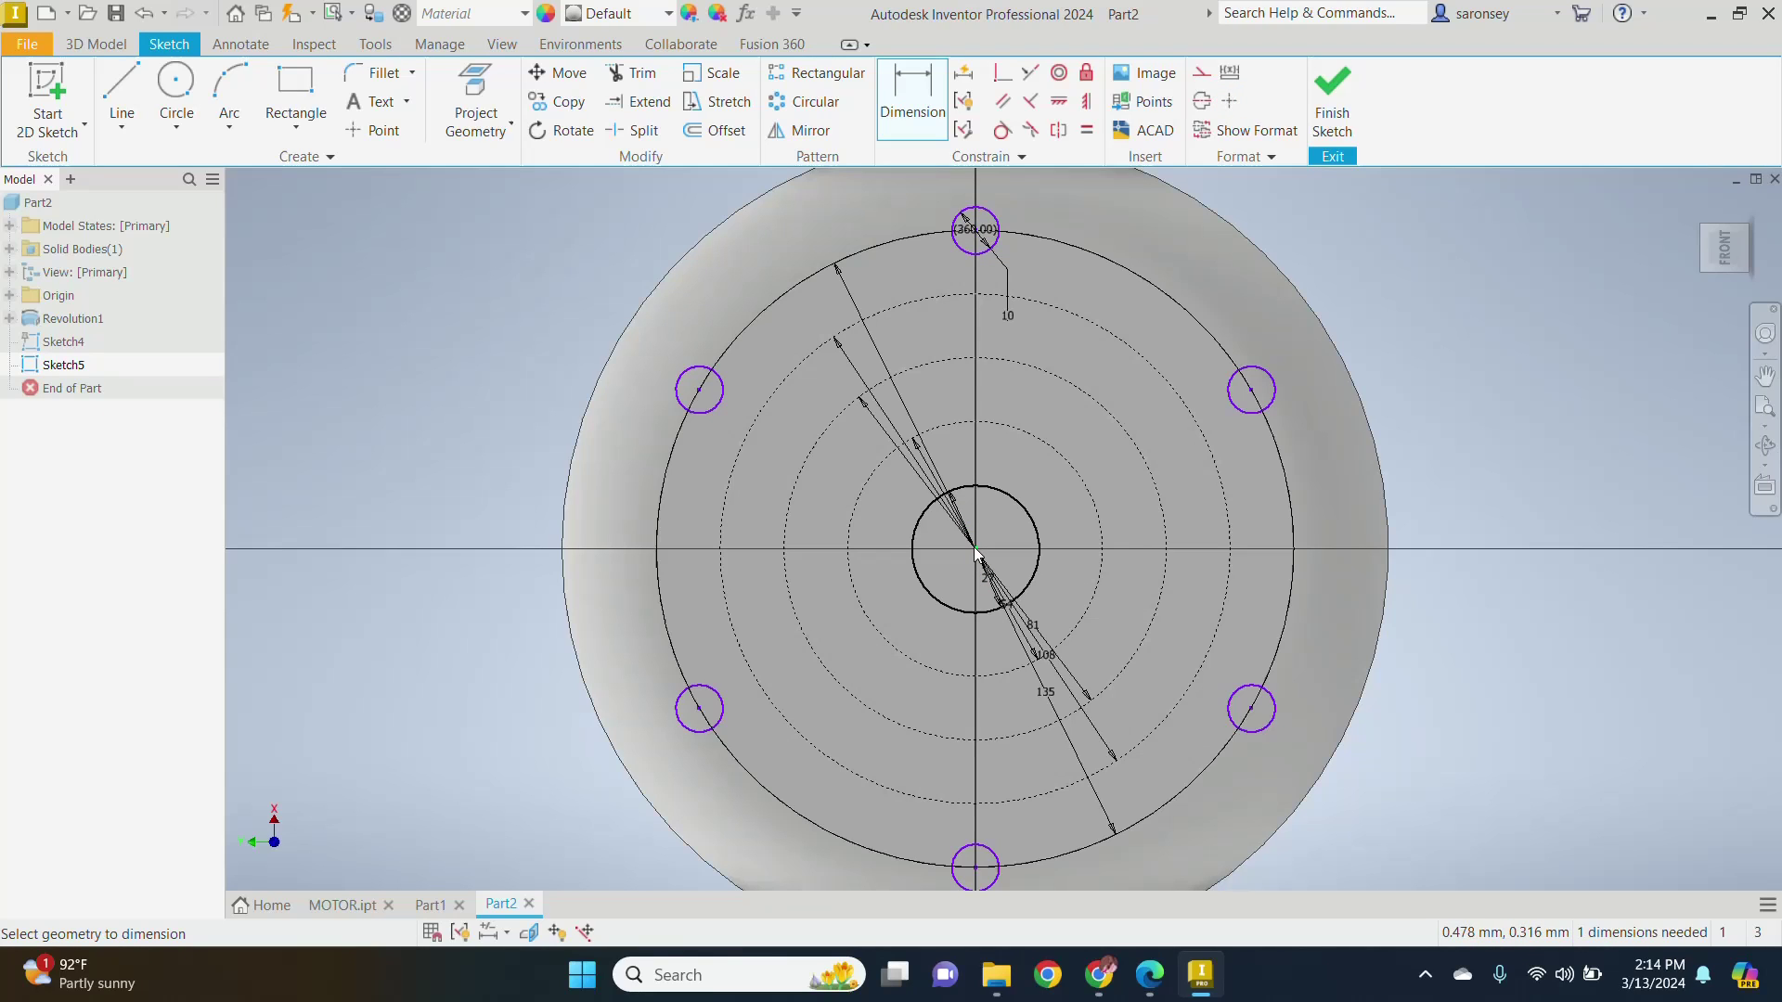
{"action": "left_click", "coordinate": [1251, 391]}
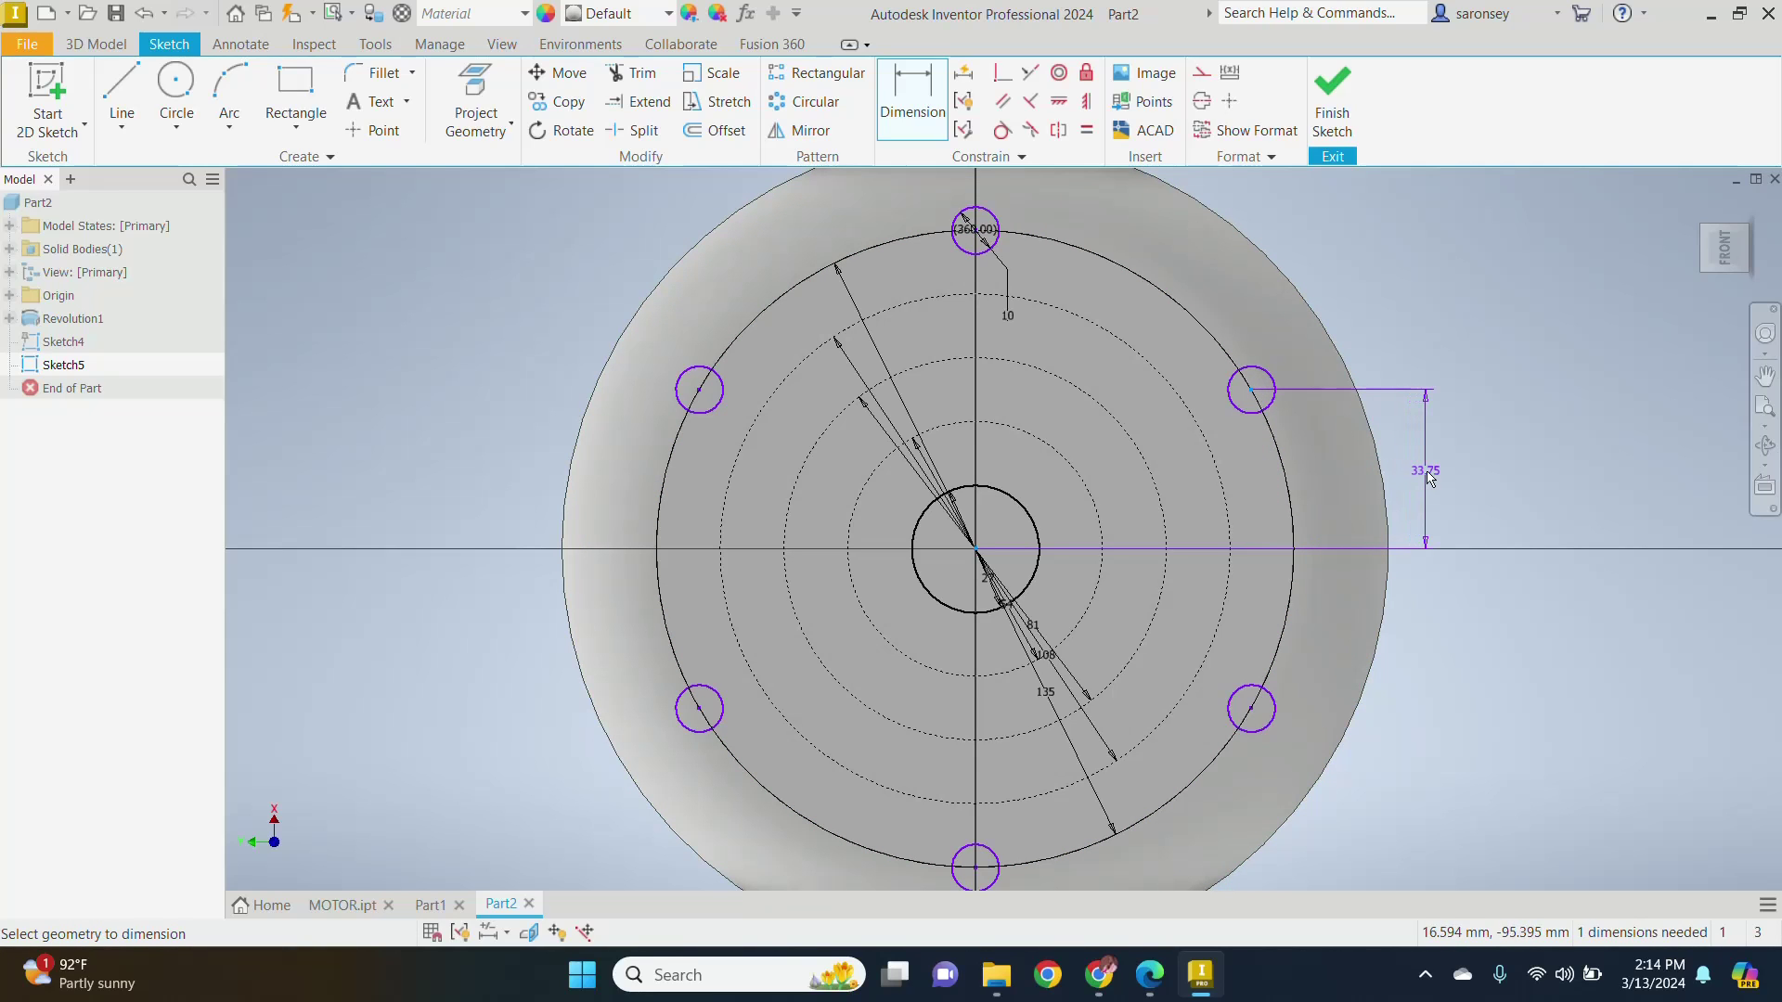
{"action": "left_click", "coordinate": [1429, 475]}
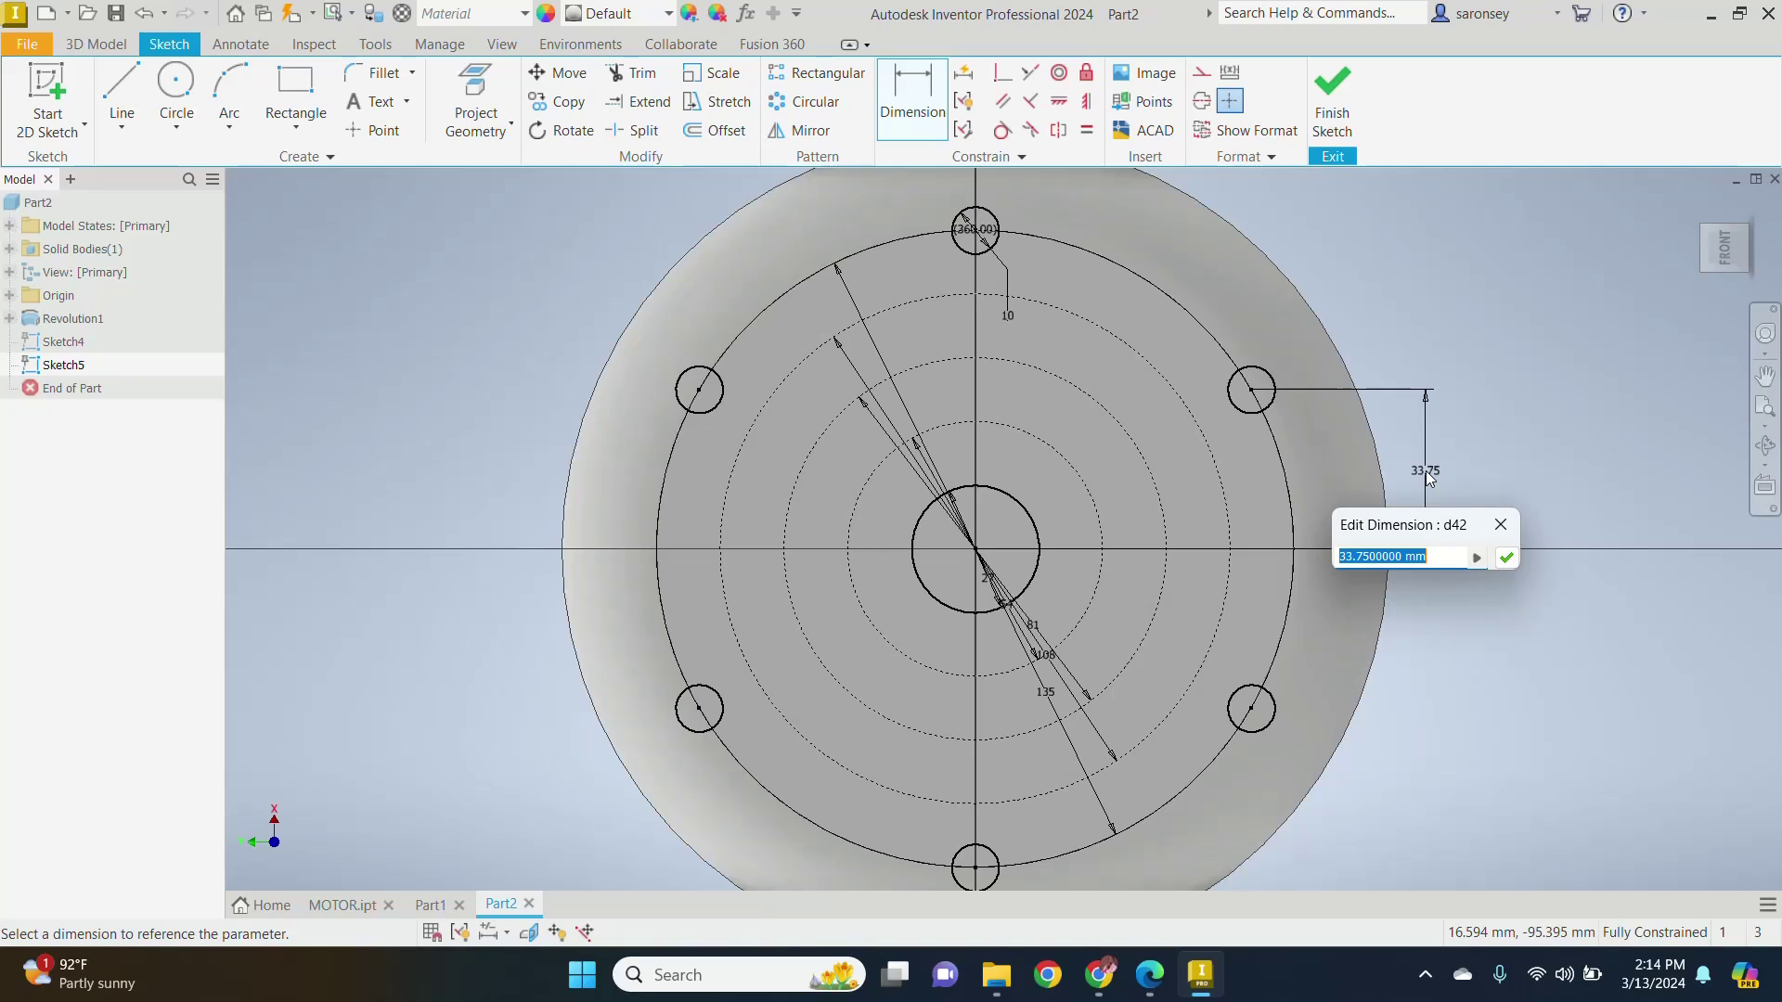
{"action": "left_click", "coordinate": [1508, 559]}
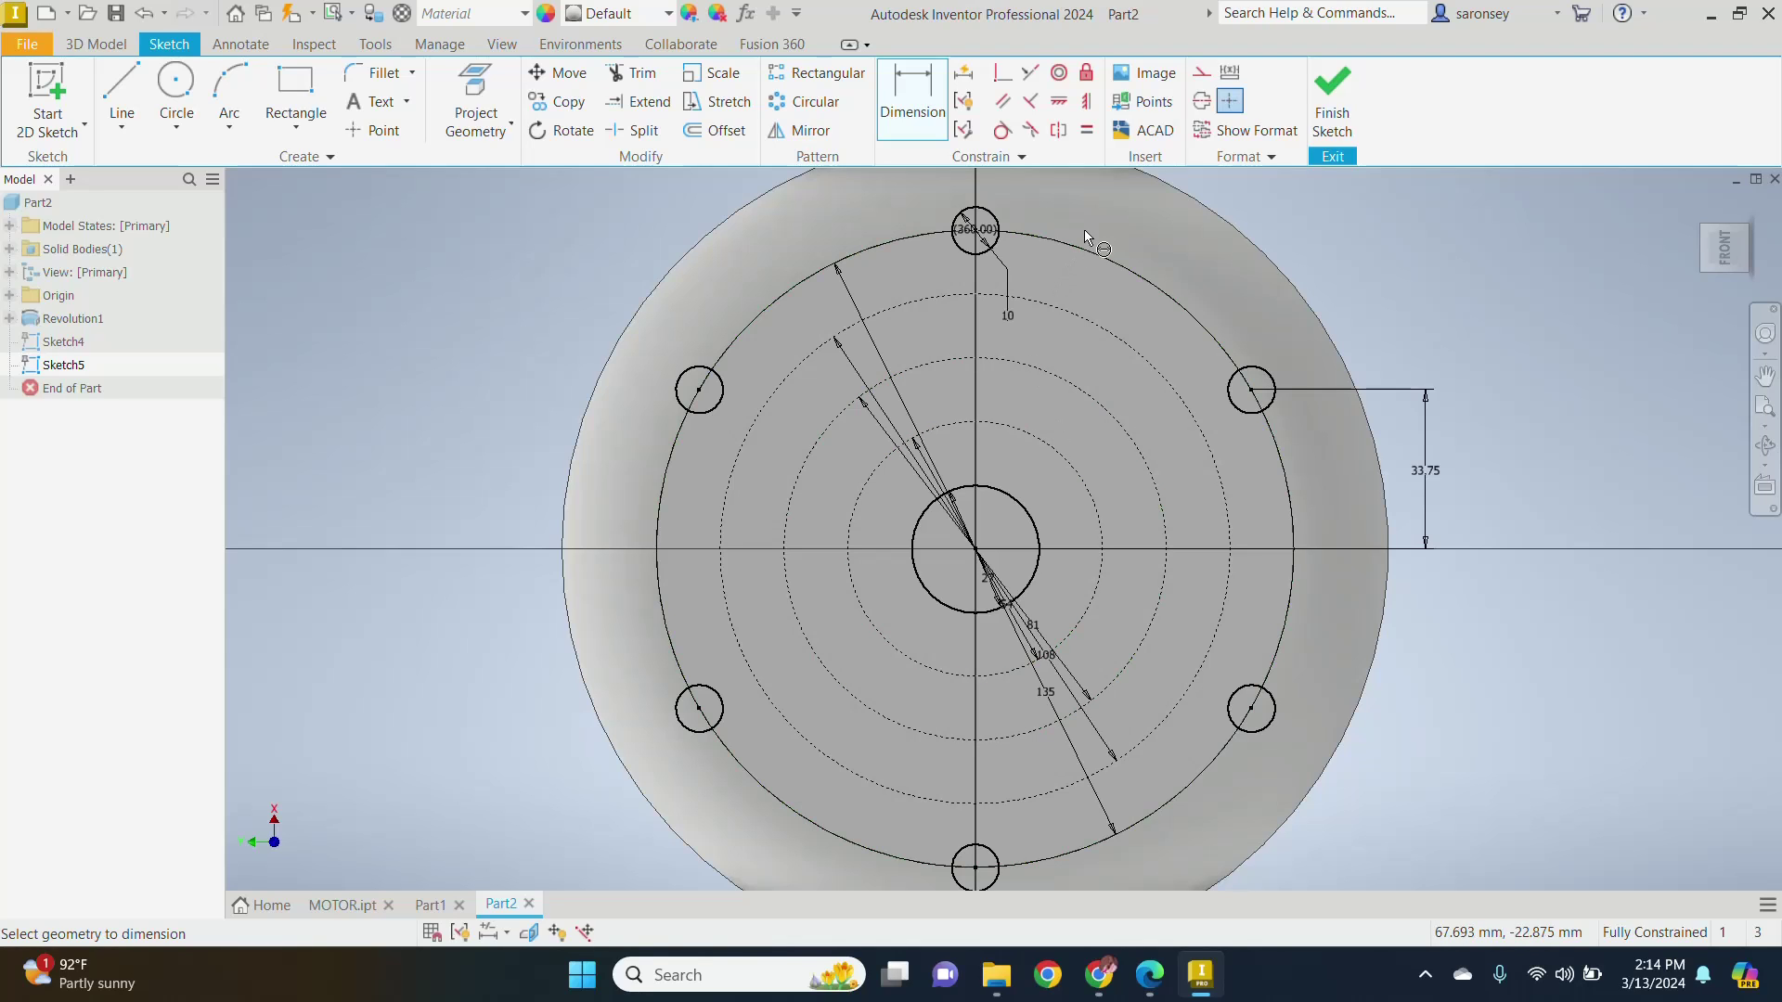
Step: Draw three 10 mm diameter circles centred where the 108, 81 and 54 mm construction circles cross the vertical axis above the origin
{"action": "left_click", "coordinate": [177, 84]}
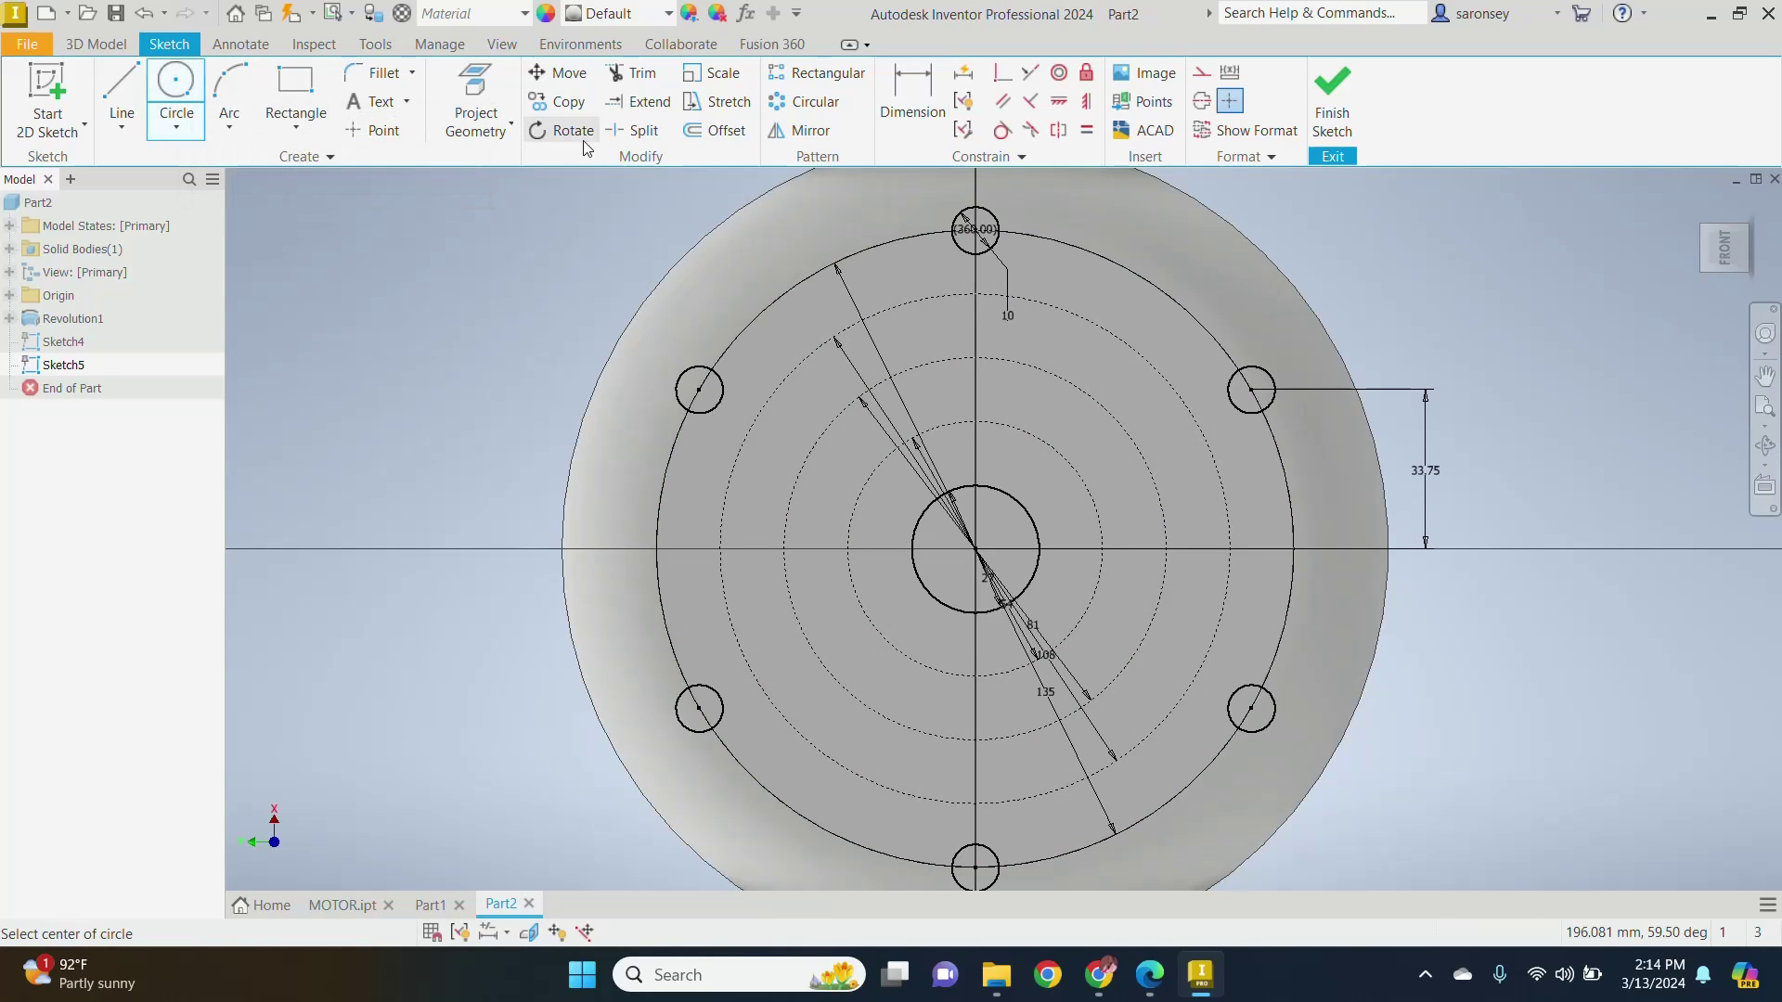
{"action": "left_click", "coordinate": [975, 296]}
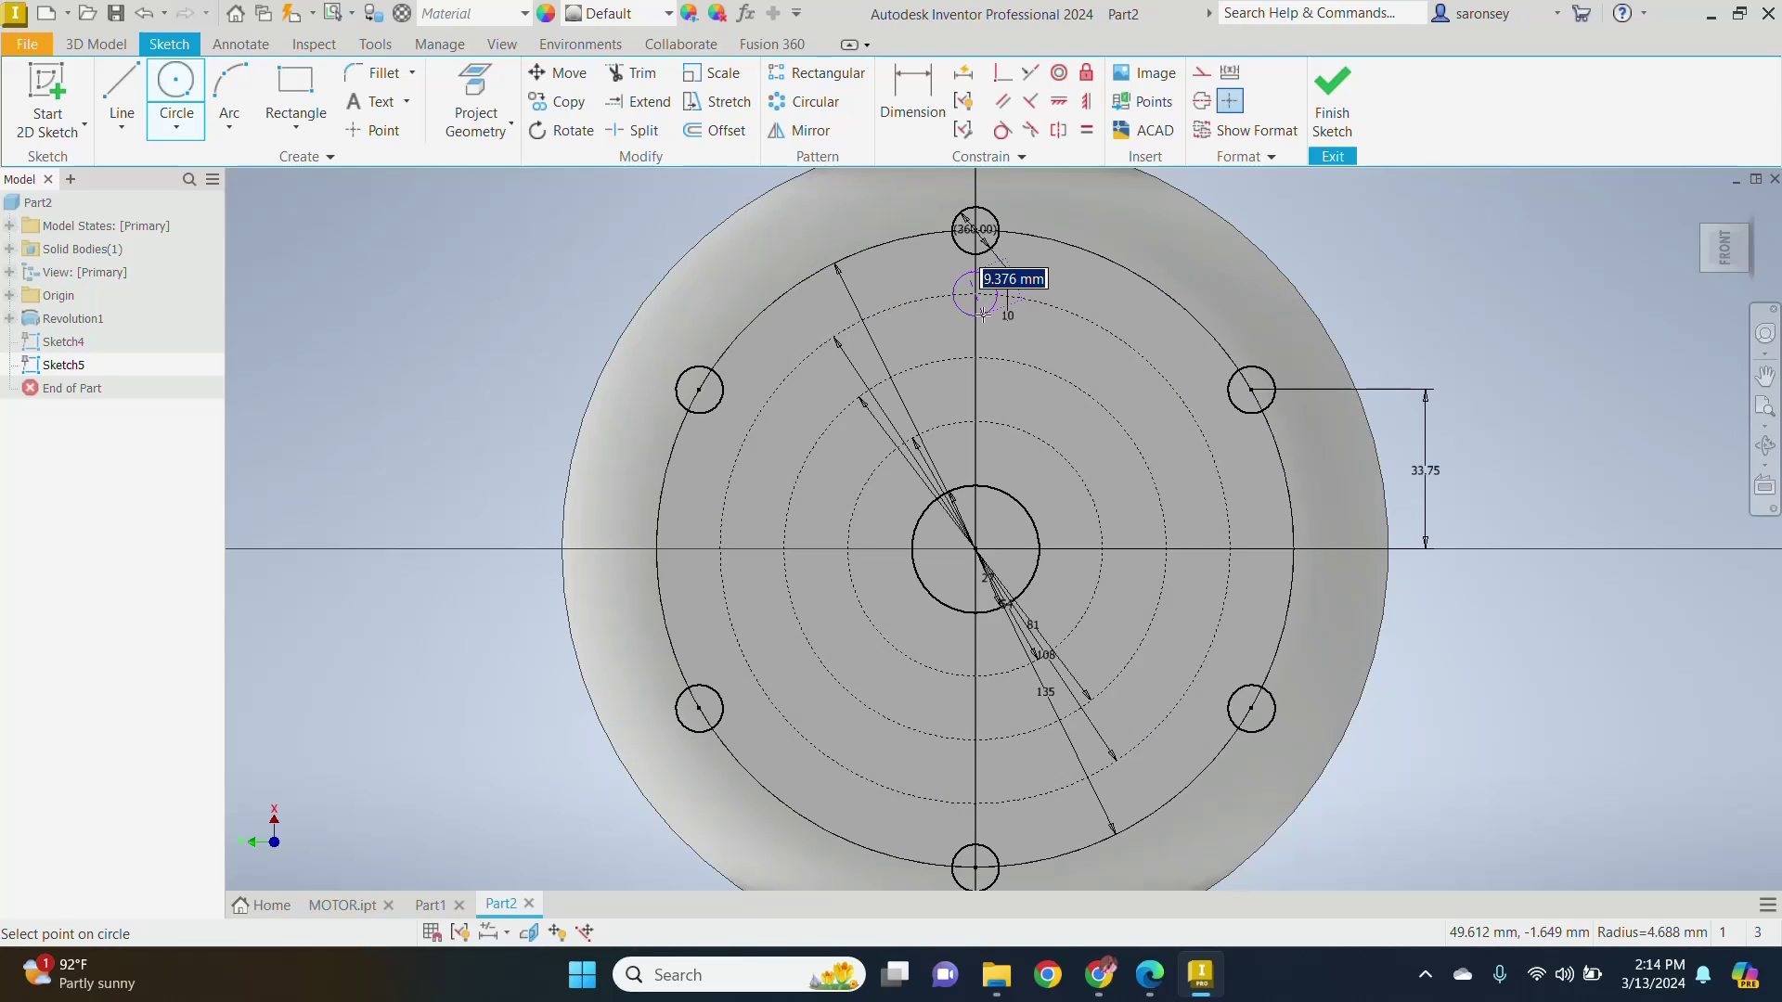
{"action": "type", "text": "10"}
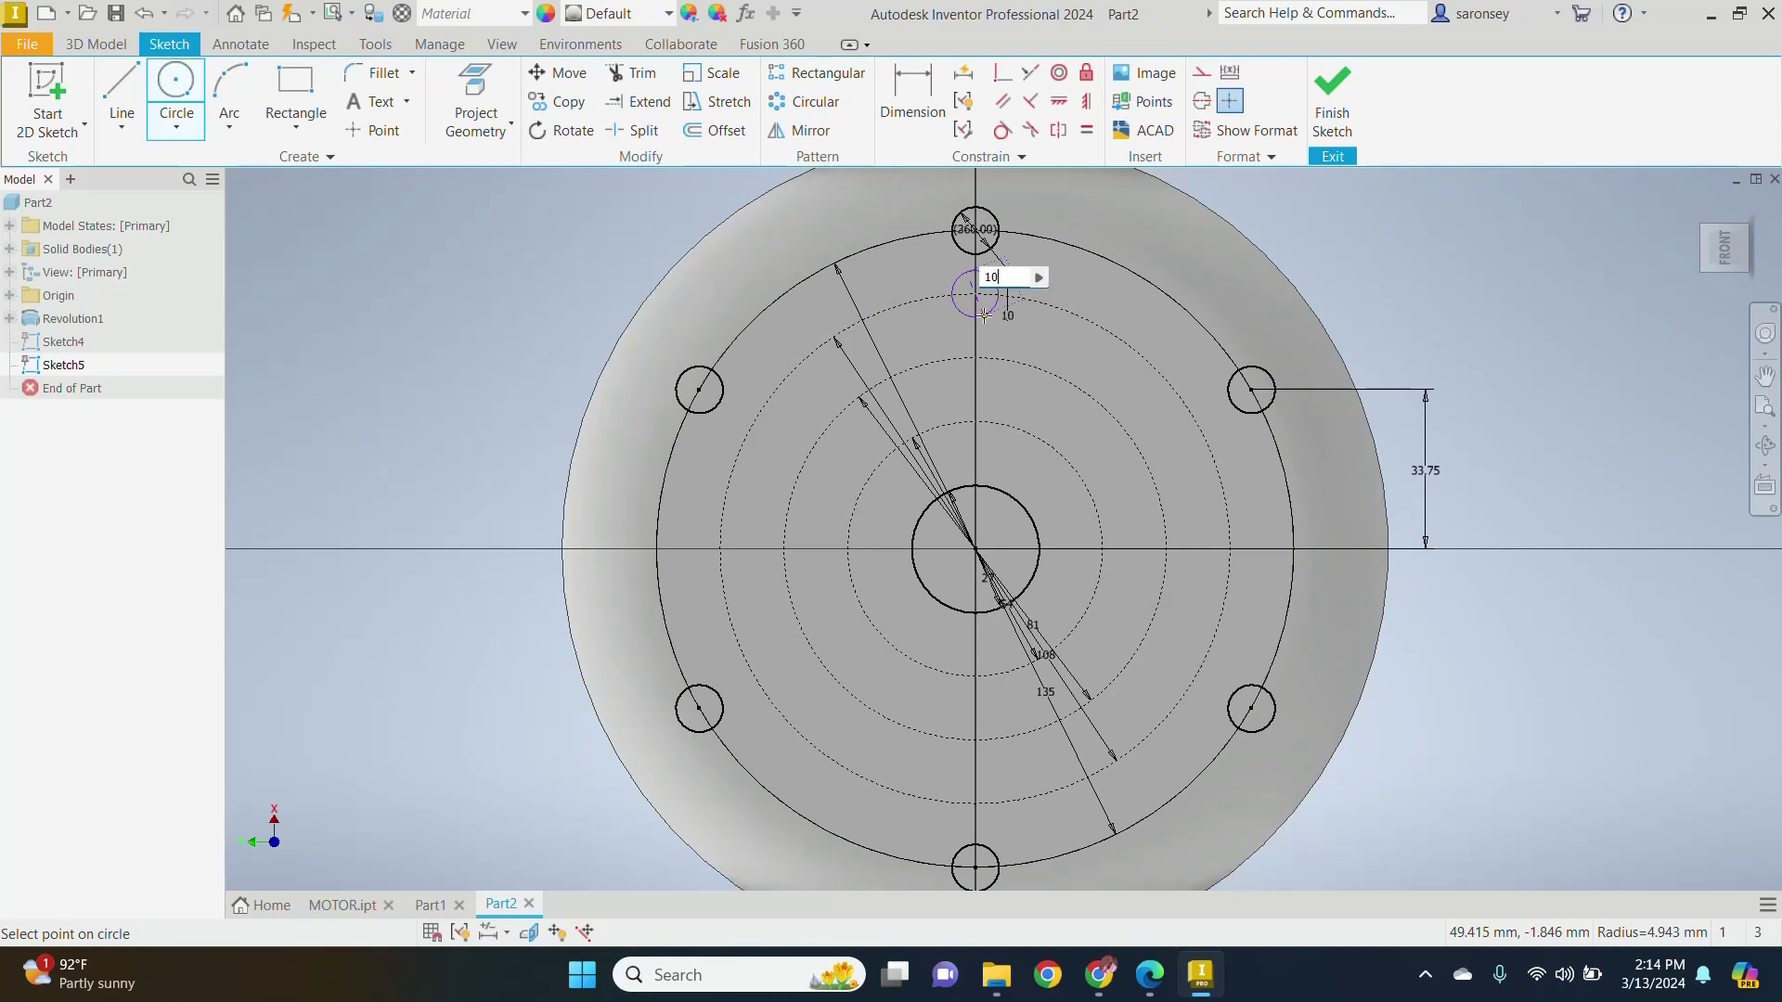
{"action": "key", "text": "Return"}
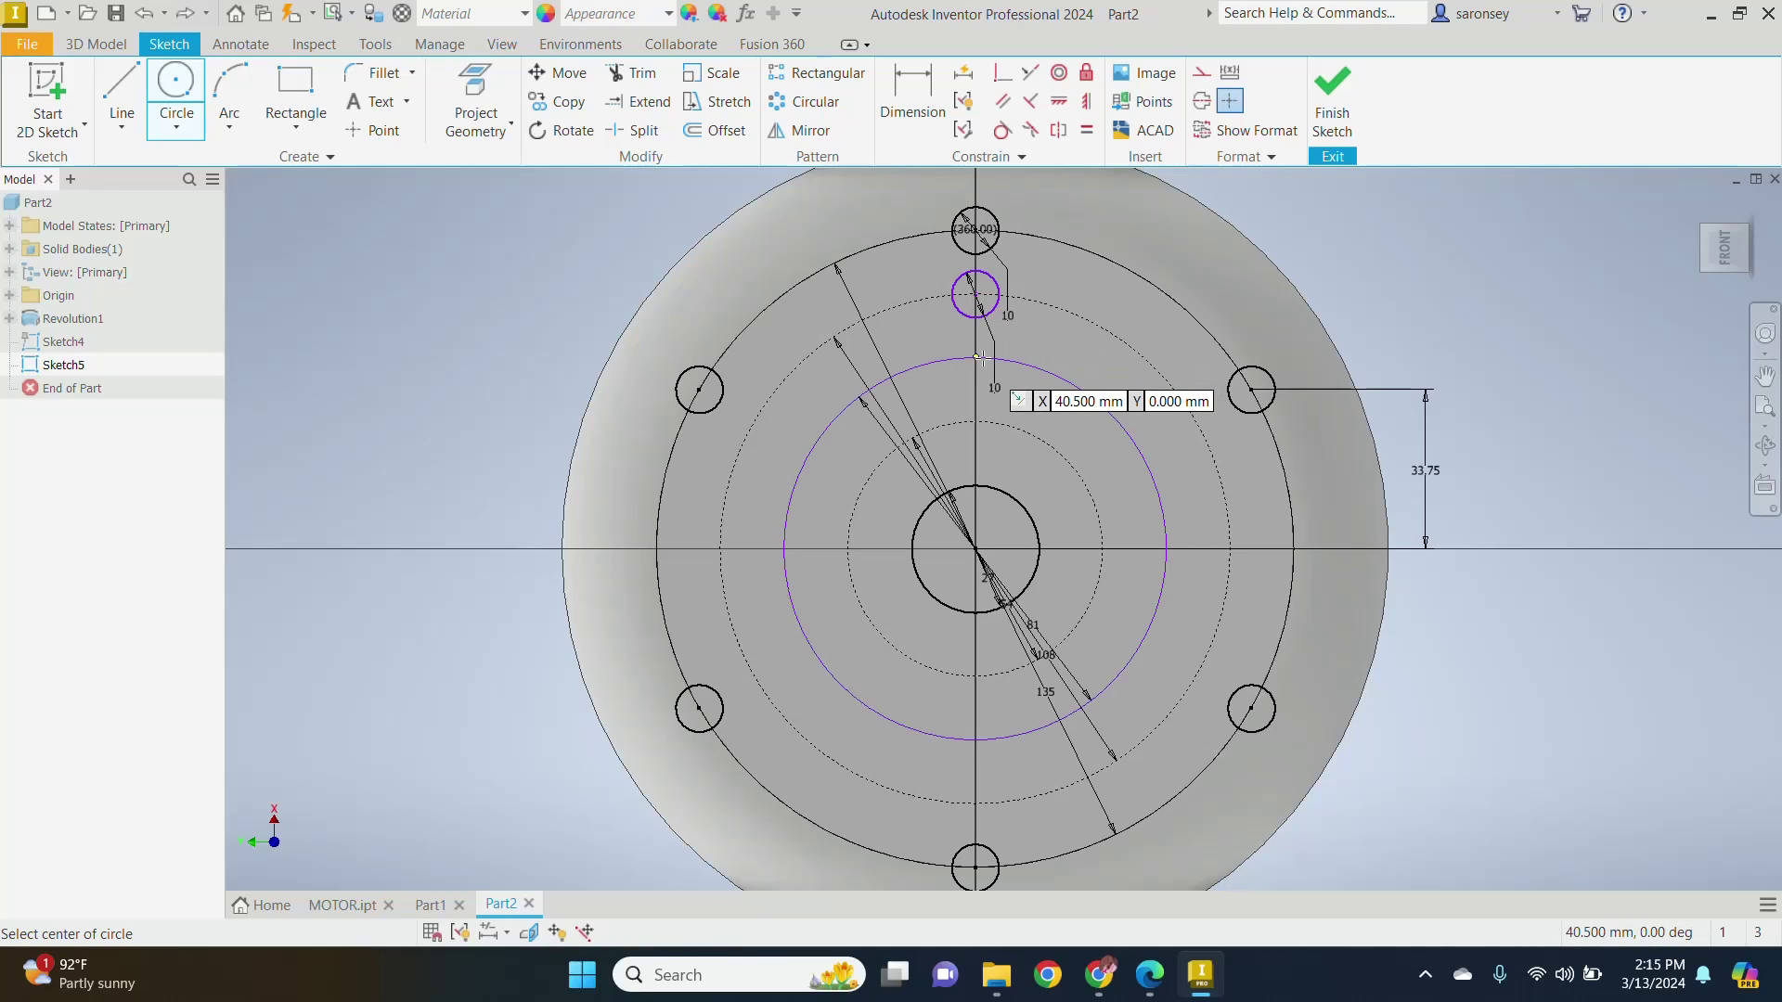
{"action": "left_click", "coordinate": [976, 358]}
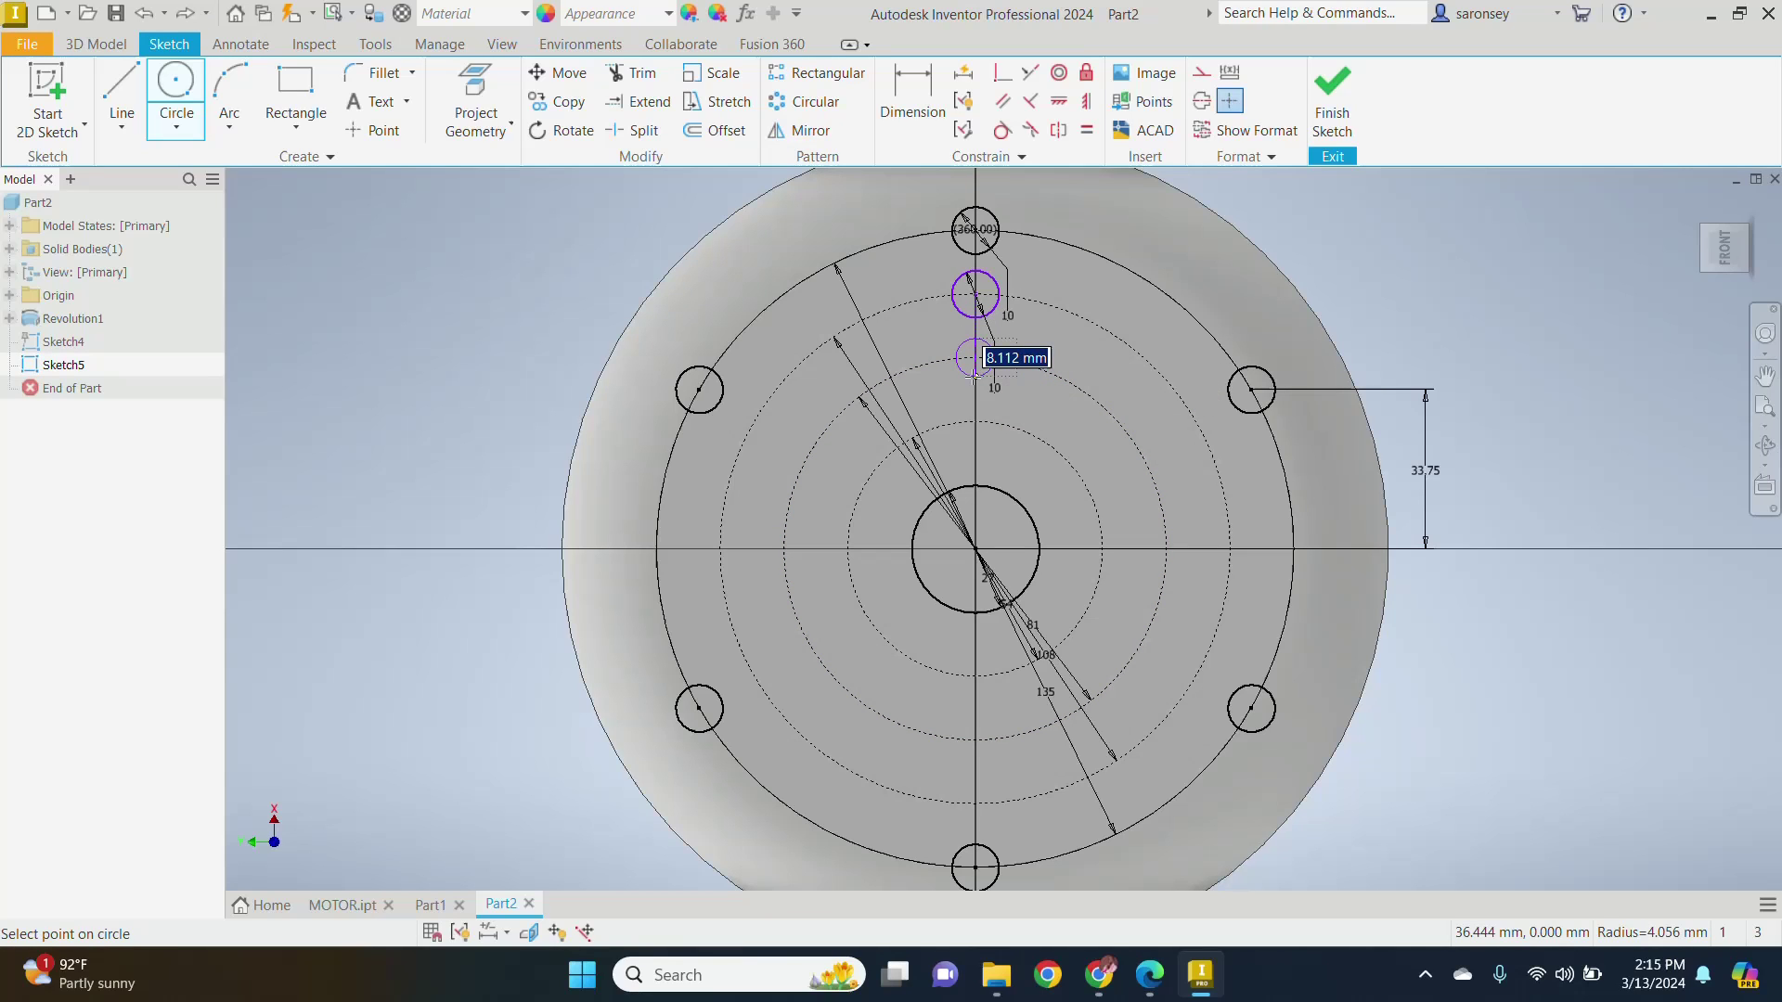
{"action": "type", "text": "10"}
{"action": "key", "text": "Return"}
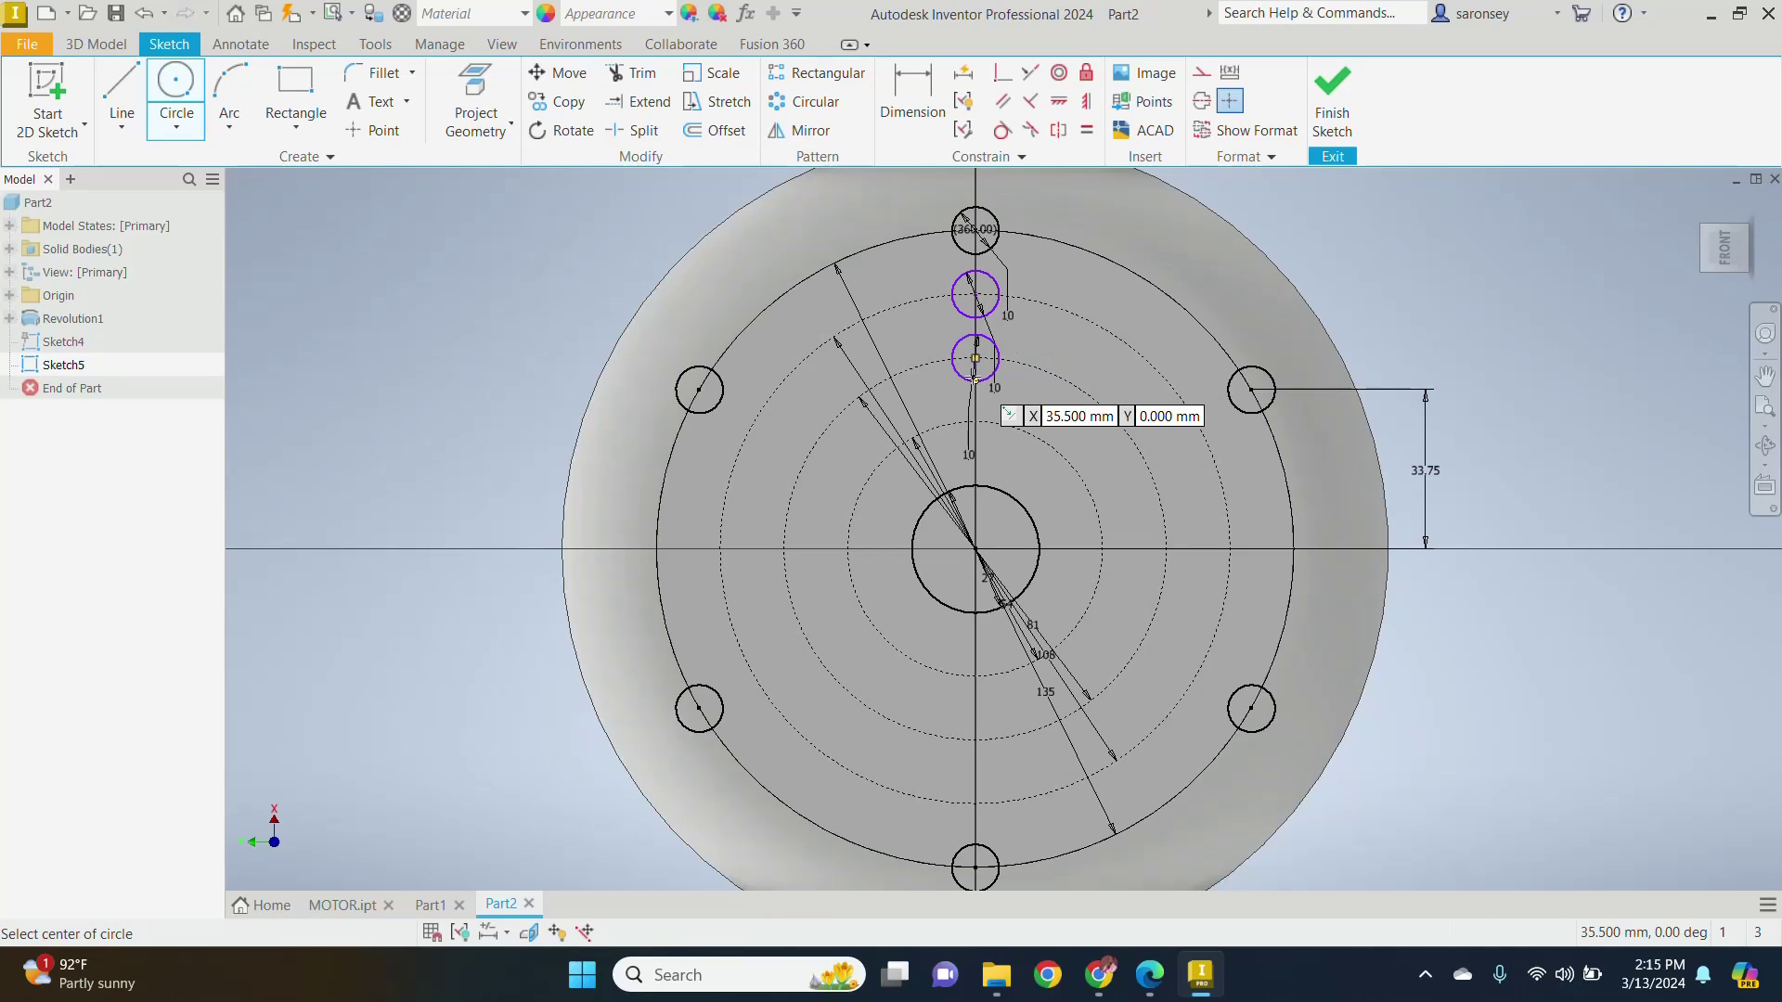
{"action": "left_click", "coordinate": [975, 421]}
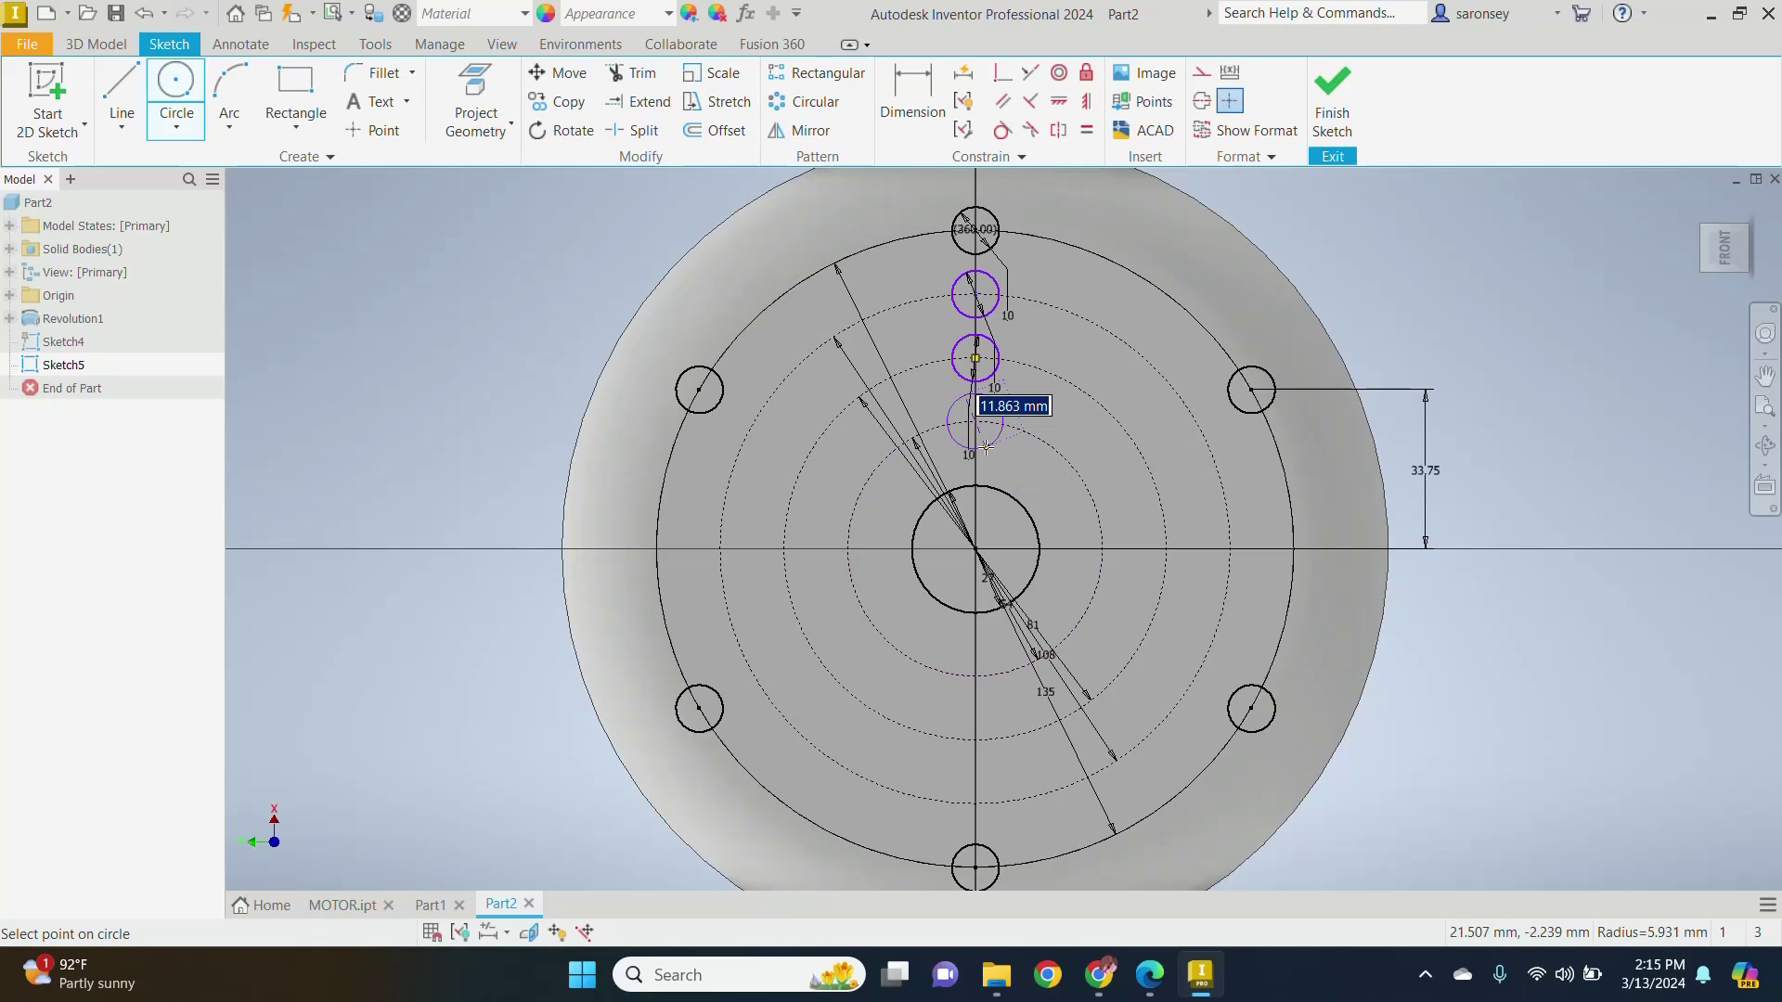
{"action": "type", "text": "5"}
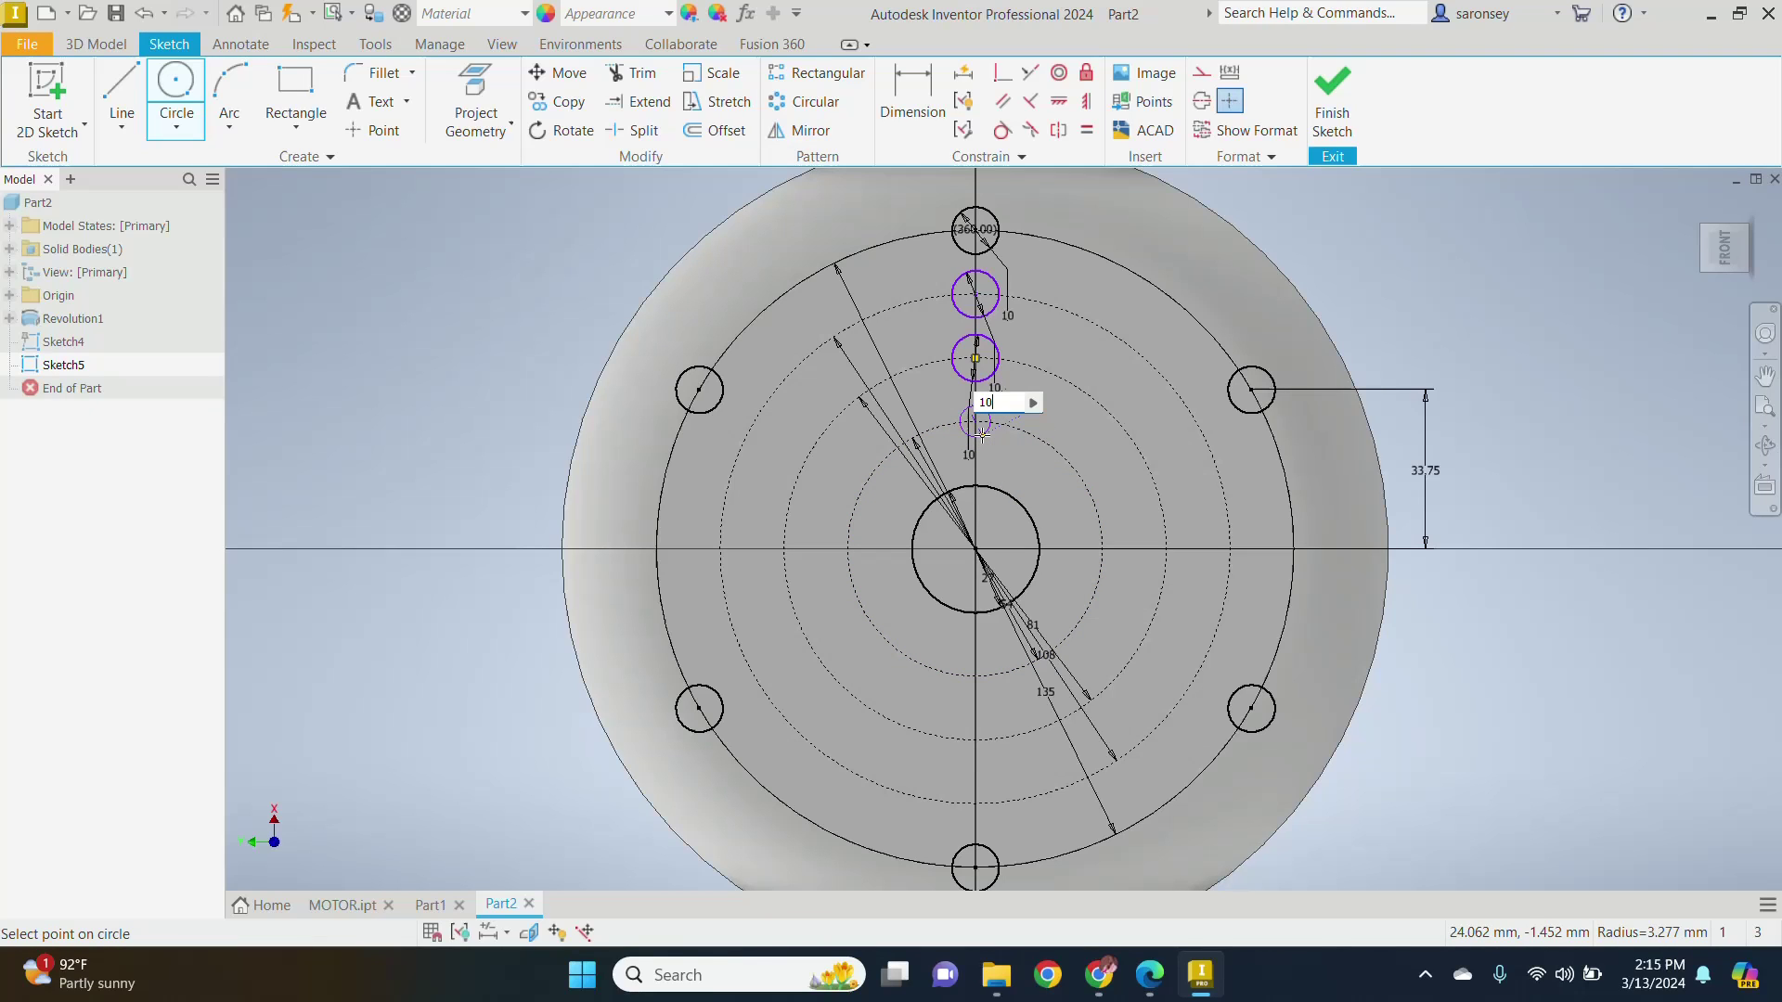
{"action": "key", "text": "Return"}
{"action": "right_click", "coordinate": [1128, 200]}
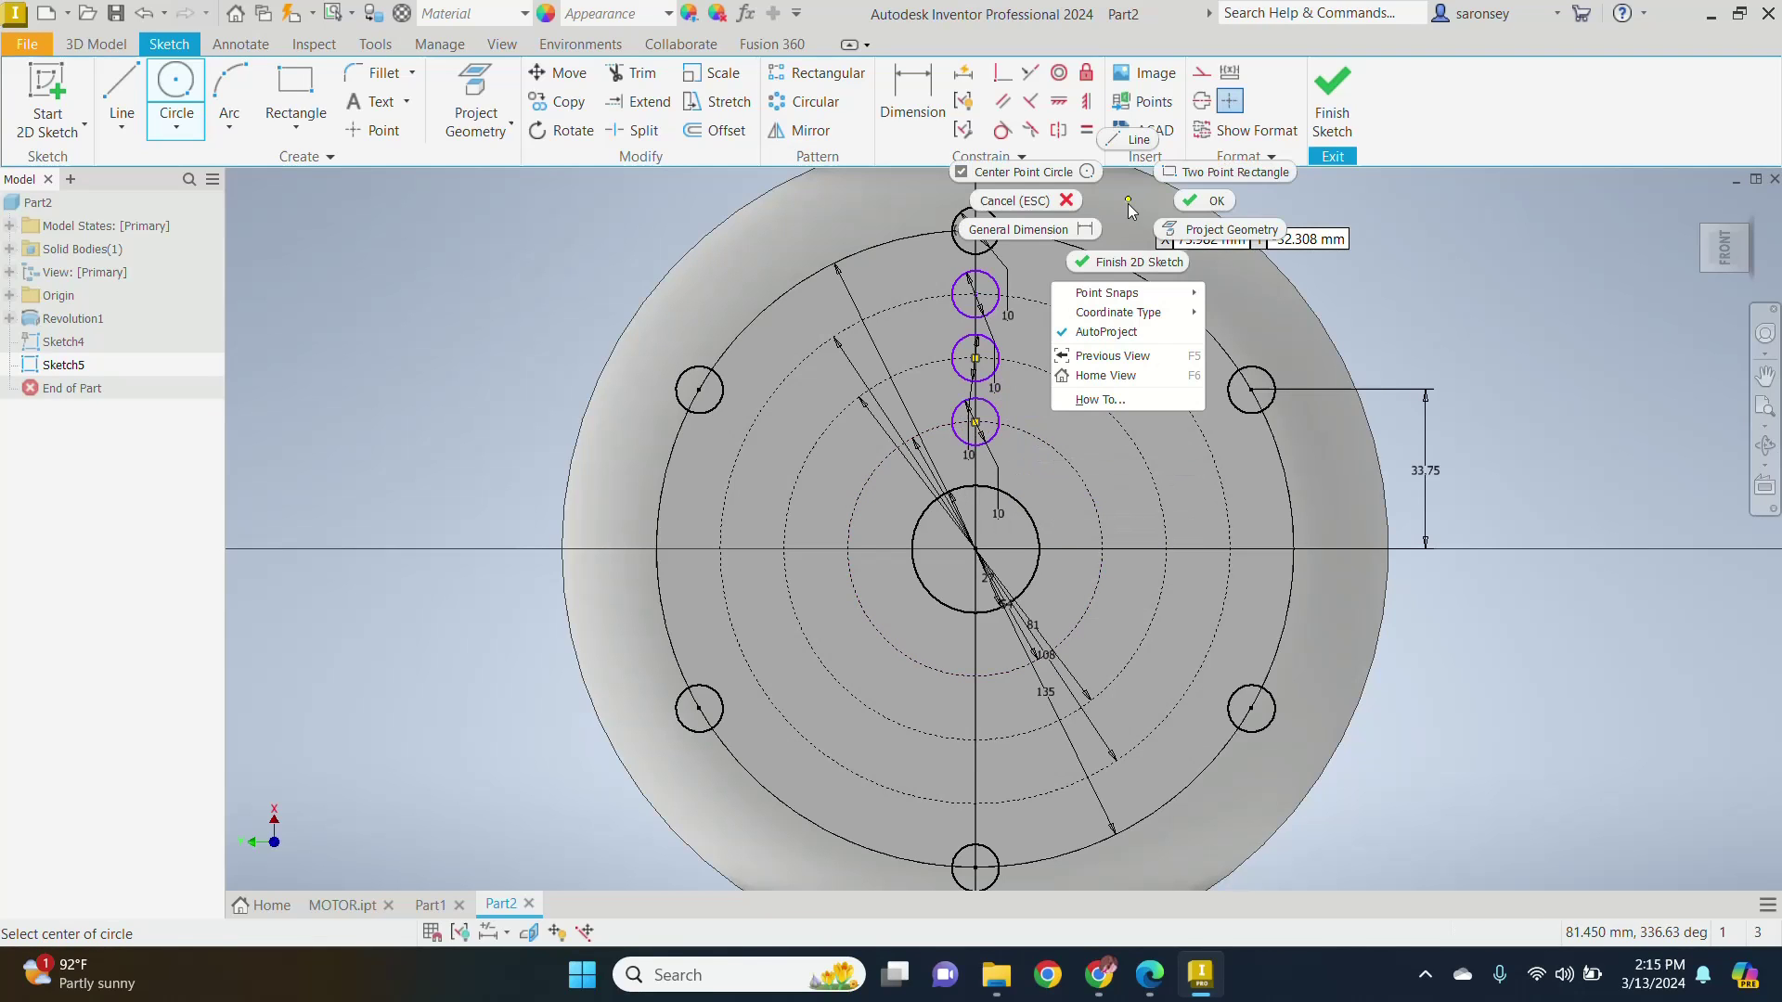
{"action": "left_click", "coordinate": [1203, 201]}
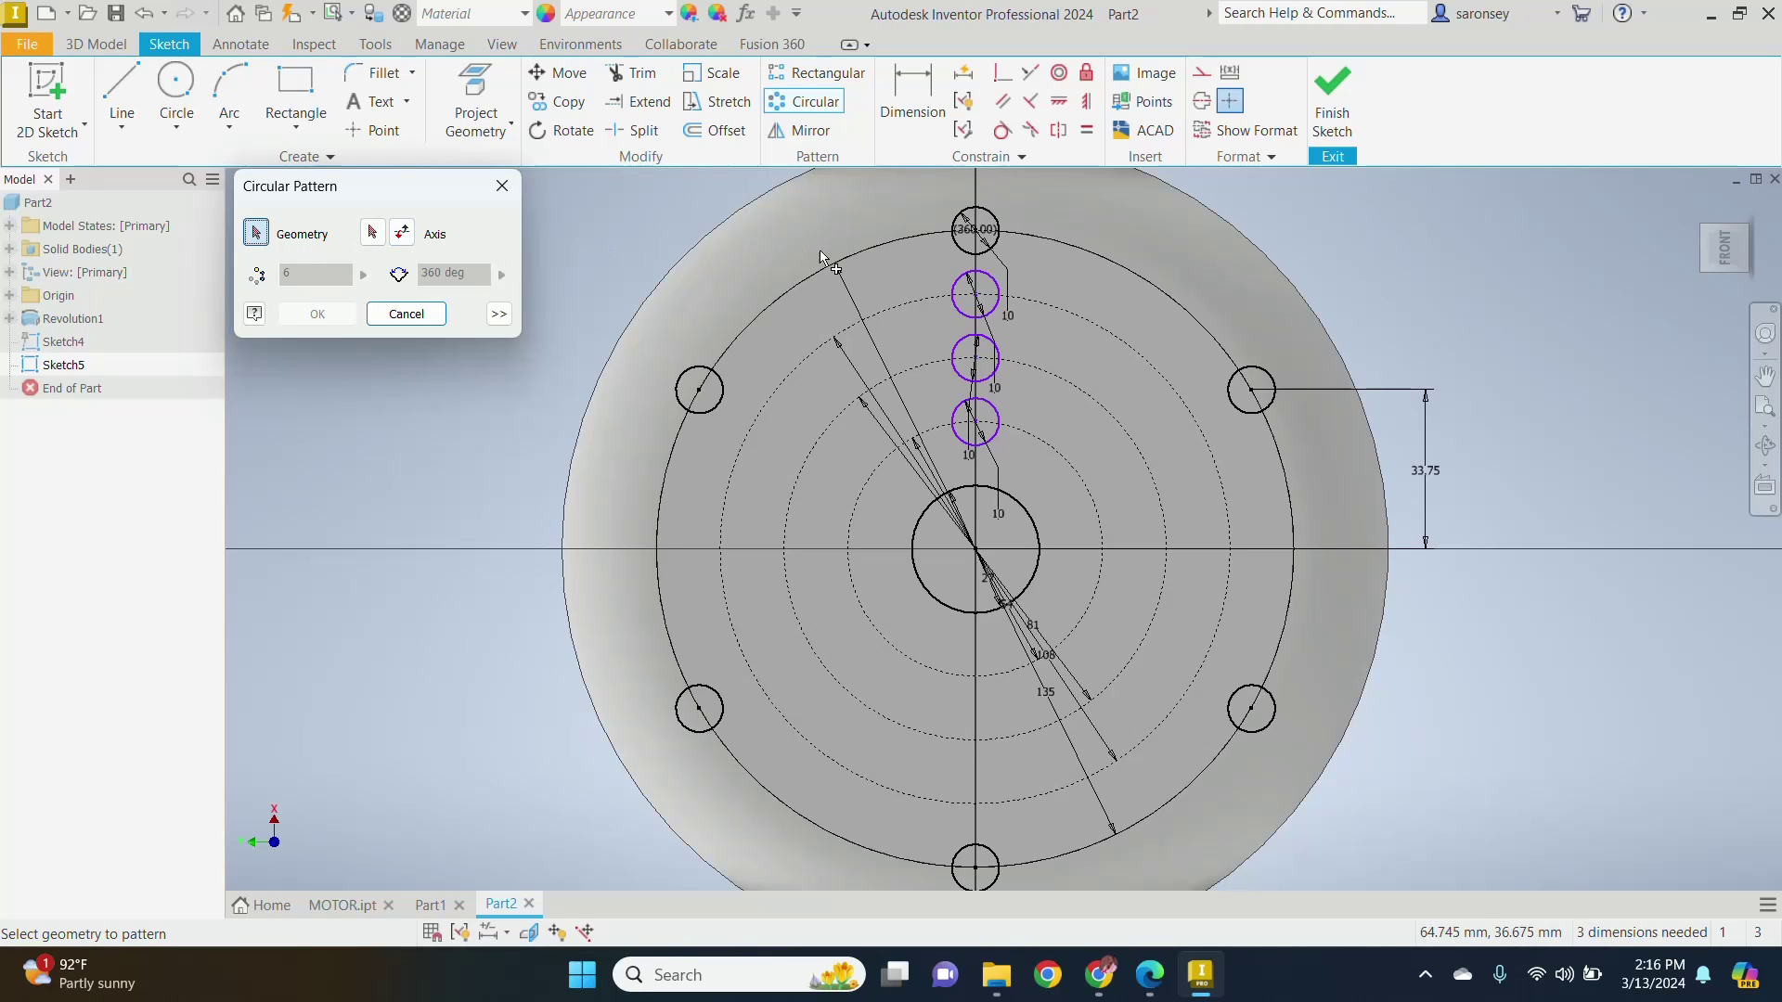
Step: Circular-pattern the three new 10 mm circles together around the origin with 6 instances over 360 degrees
{"action": "left_click", "coordinate": [956, 284]}
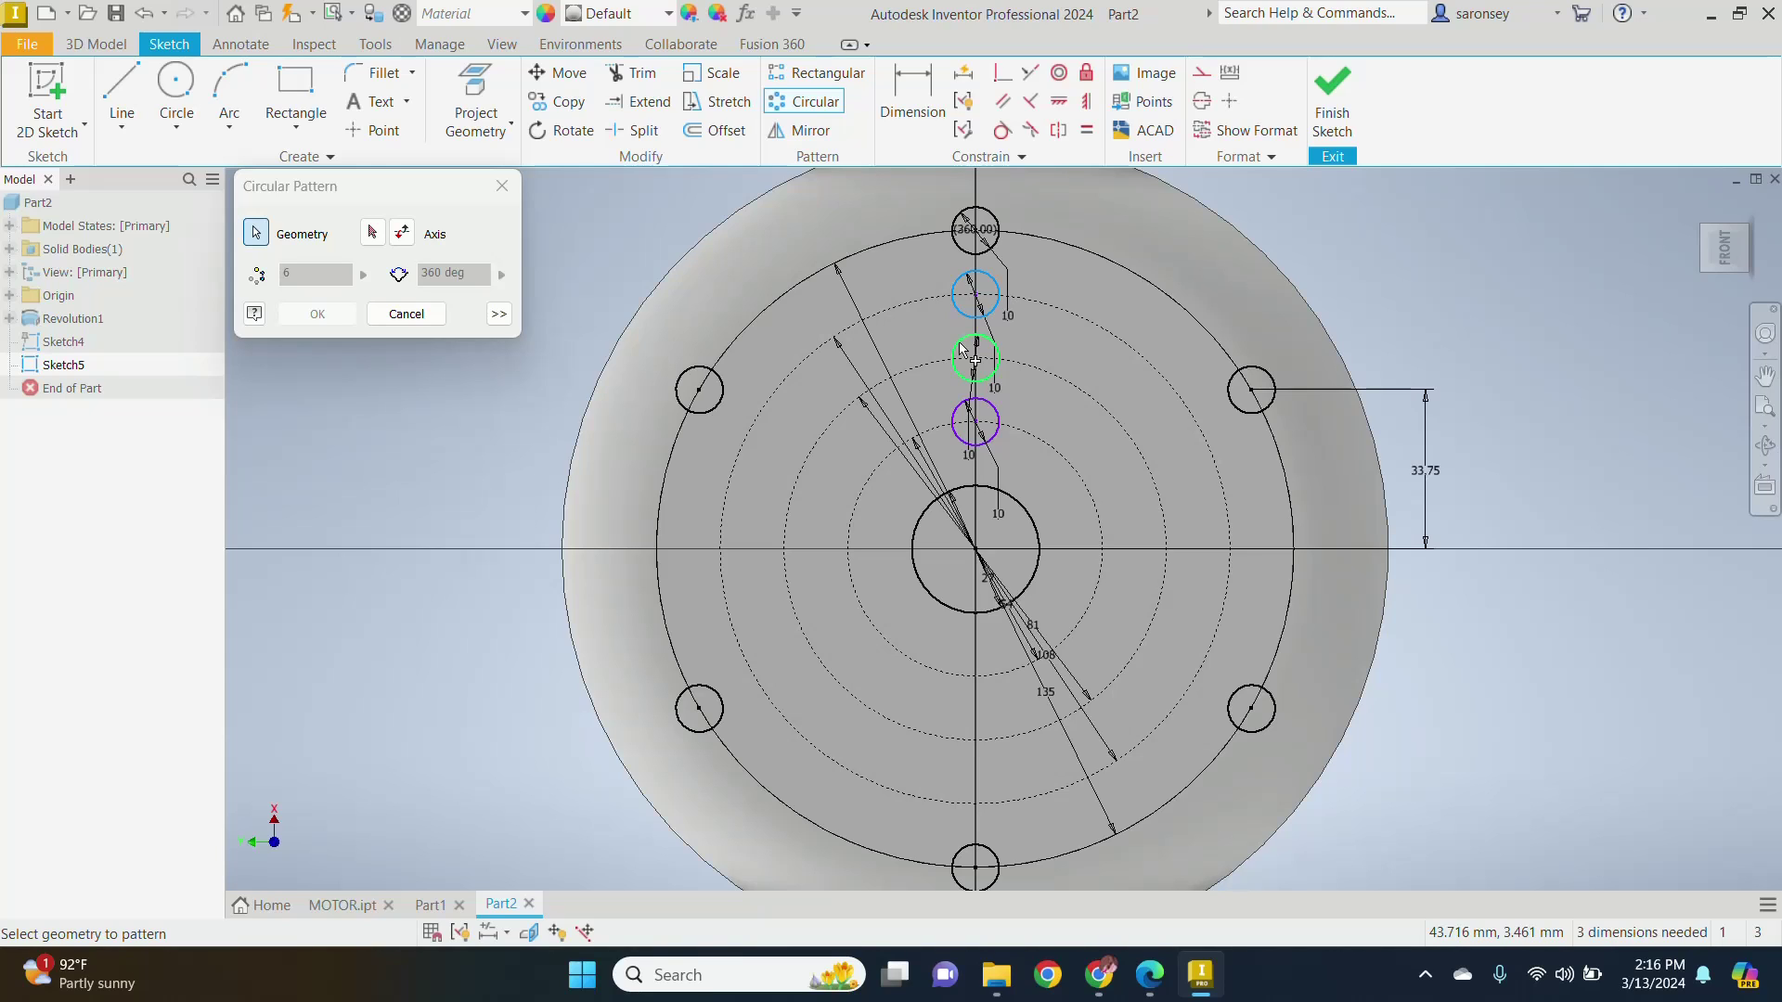
{"action": "left_click", "coordinate": [963, 350]}
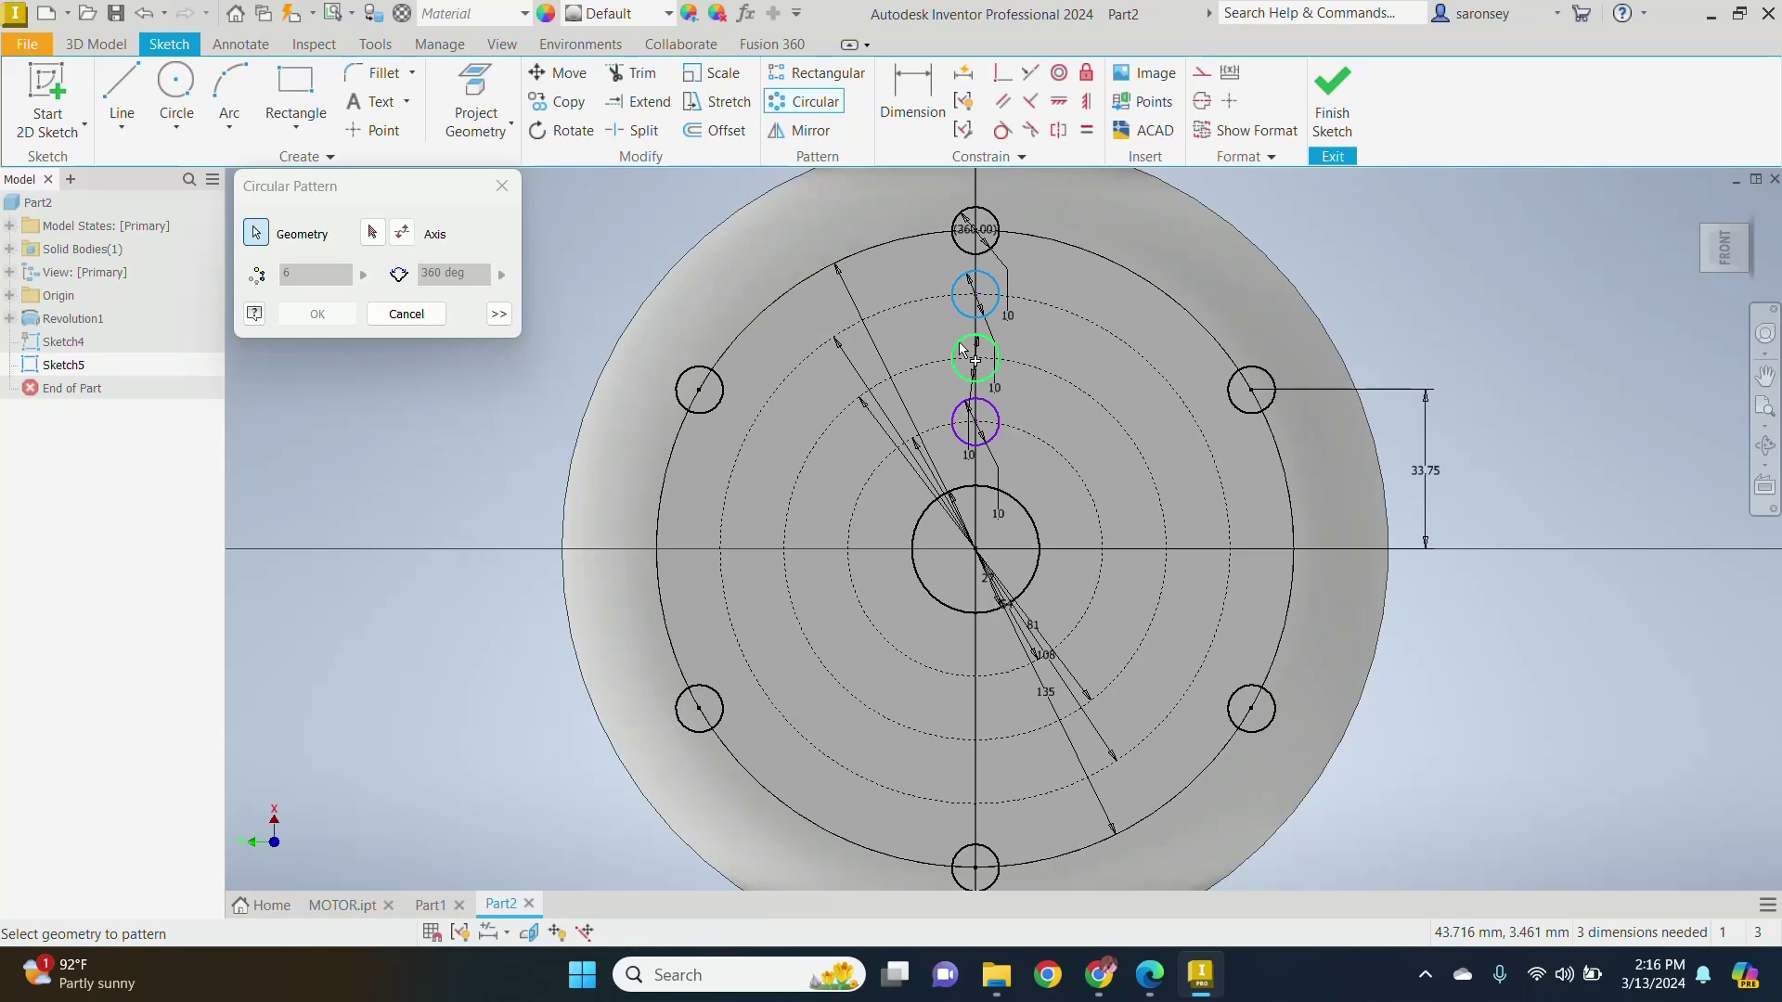
{"action": "left_click", "coordinate": [959, 412]}
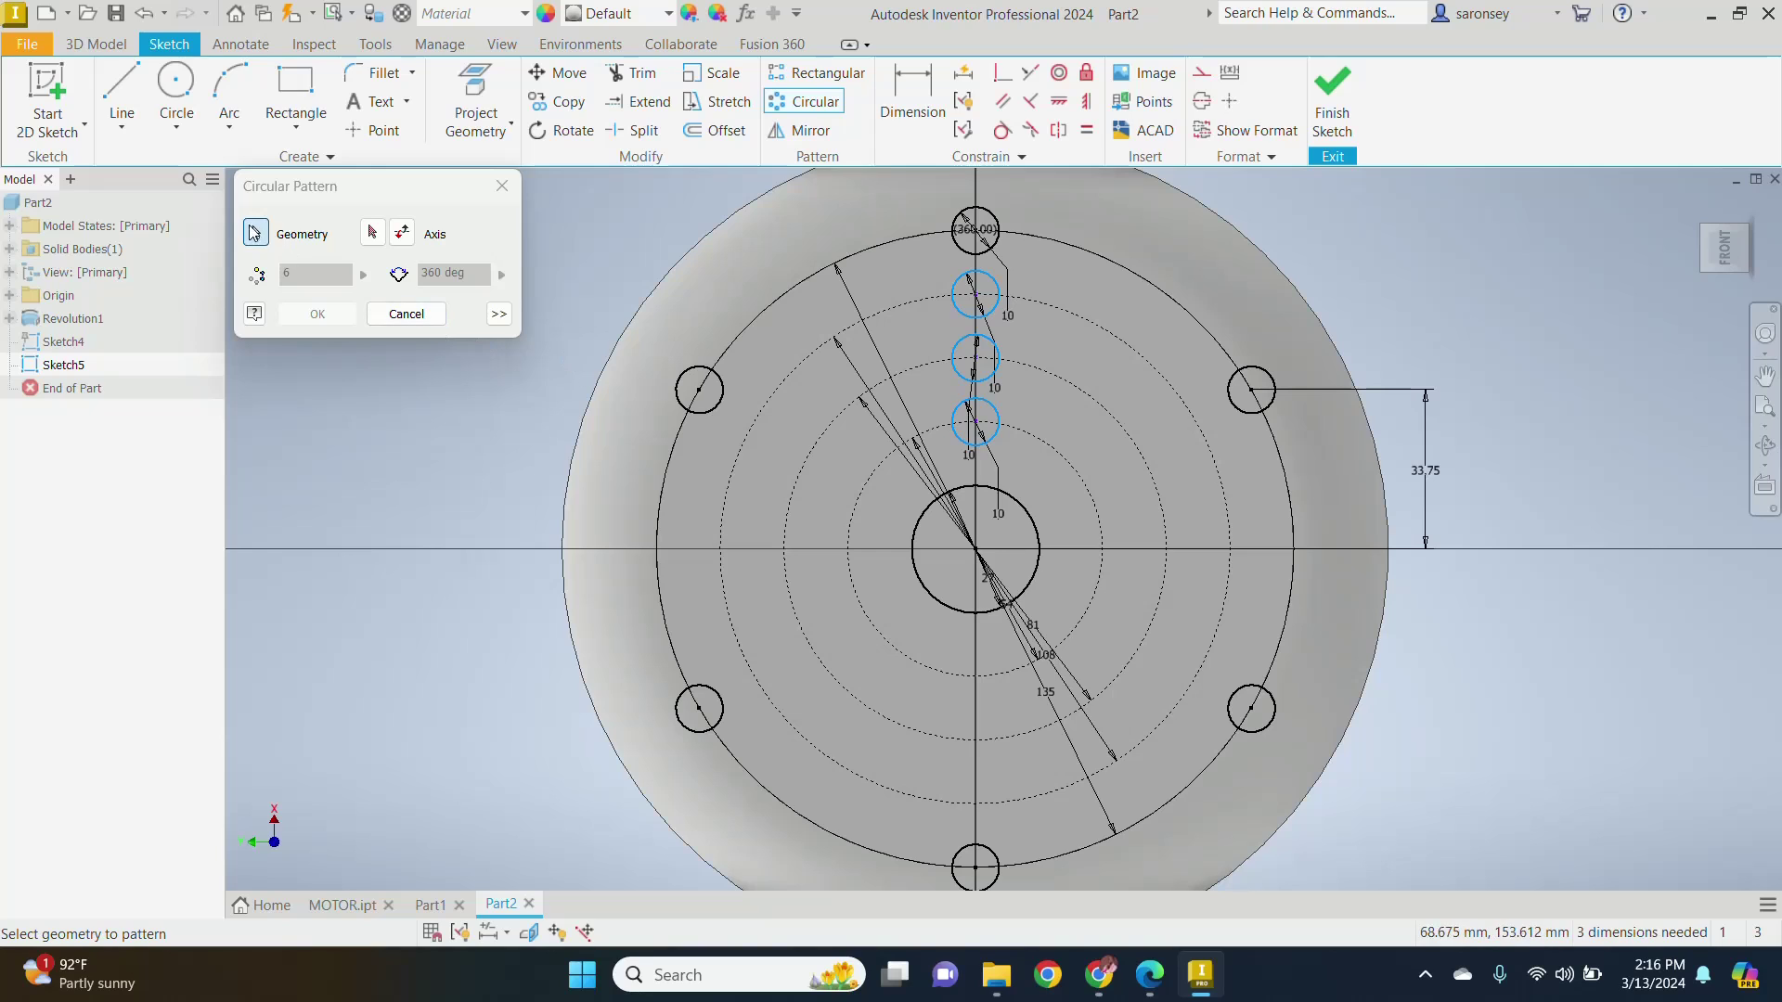
{"action": "left_click", "coordinate": [372, 233]}
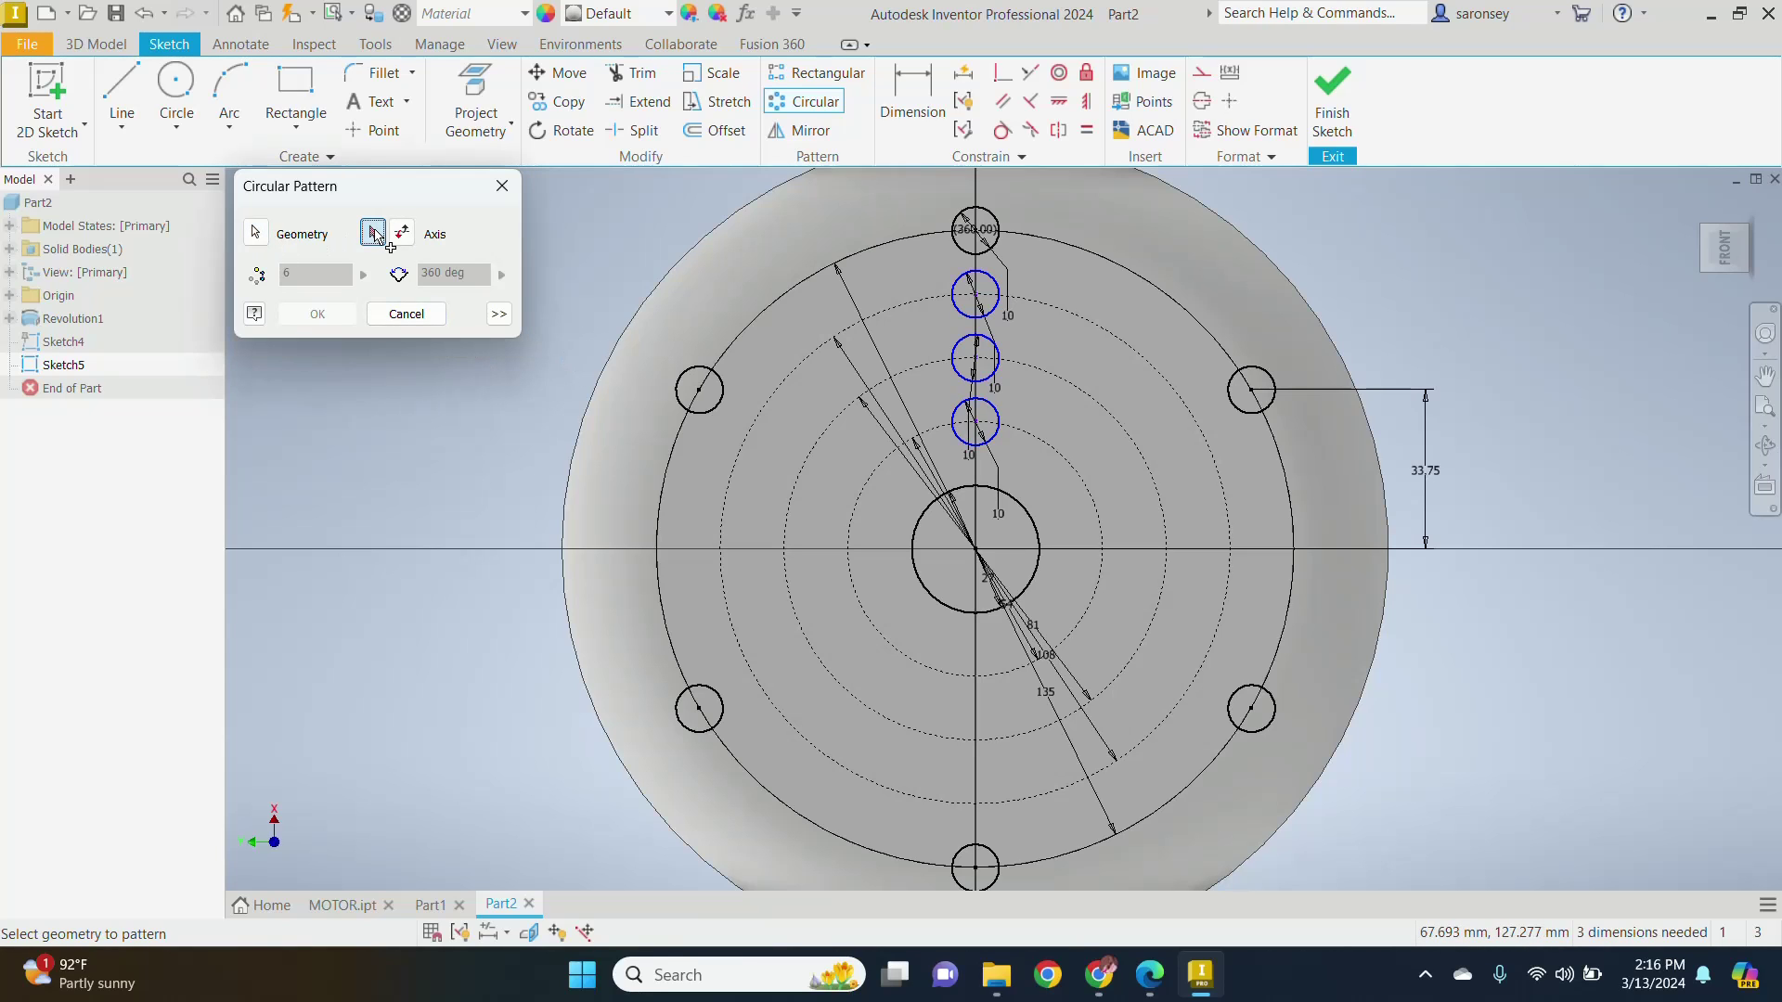
{"action": "left_click", "coordinate": [898, 348]}
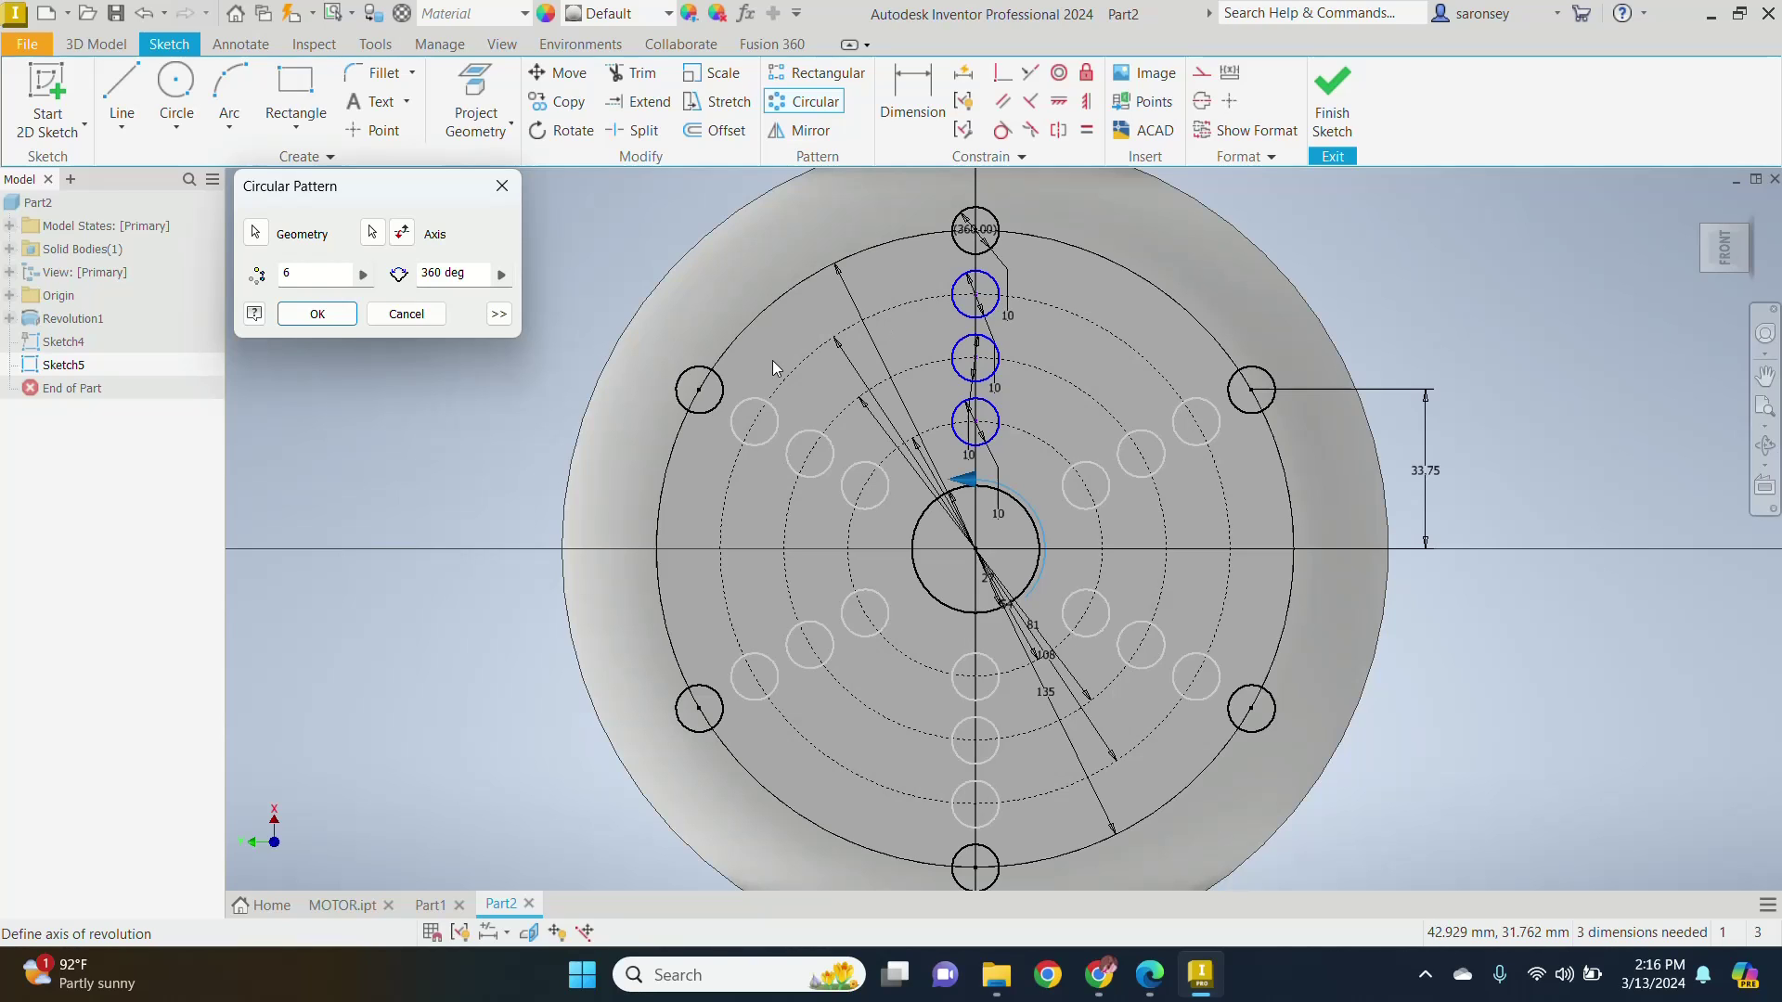
{"action": "left_click", "coordinate": [318, 315]}
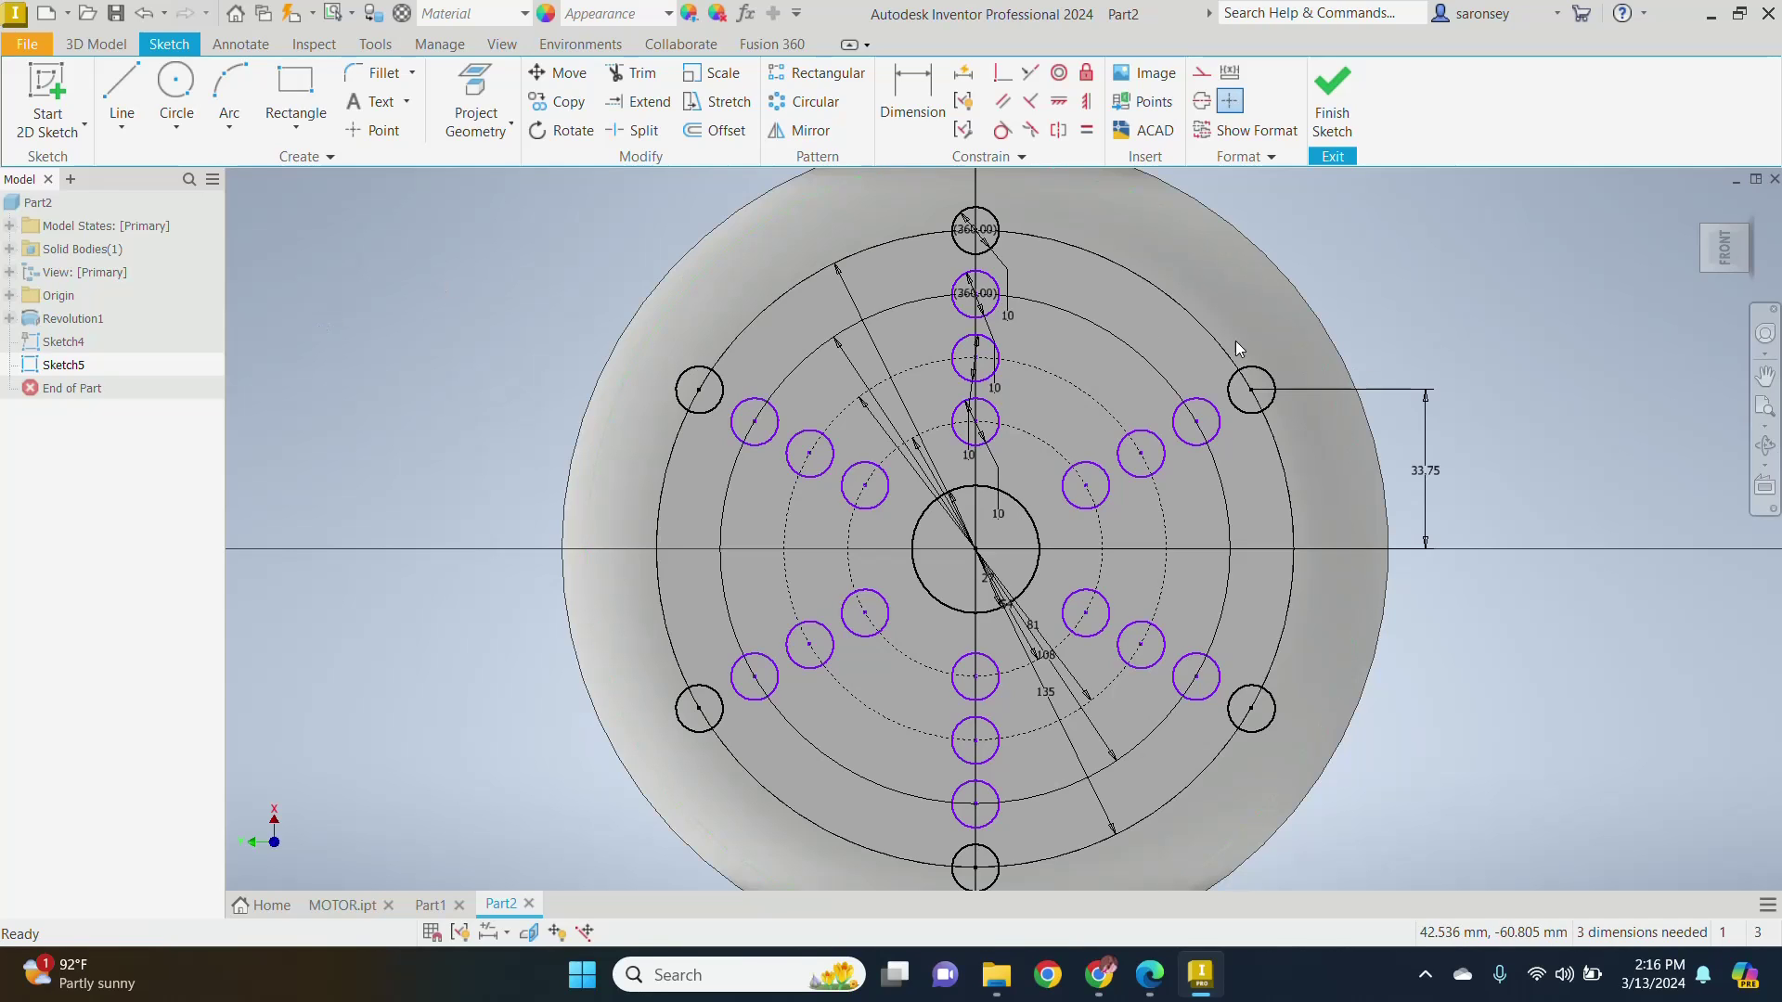
Step: Dimension the vertical distance between the origin and the centre of the upper-right hole circle on the 108 mm circle, accepting the proposed value
{"action": "left_click", "coordinate": [908, 95]}
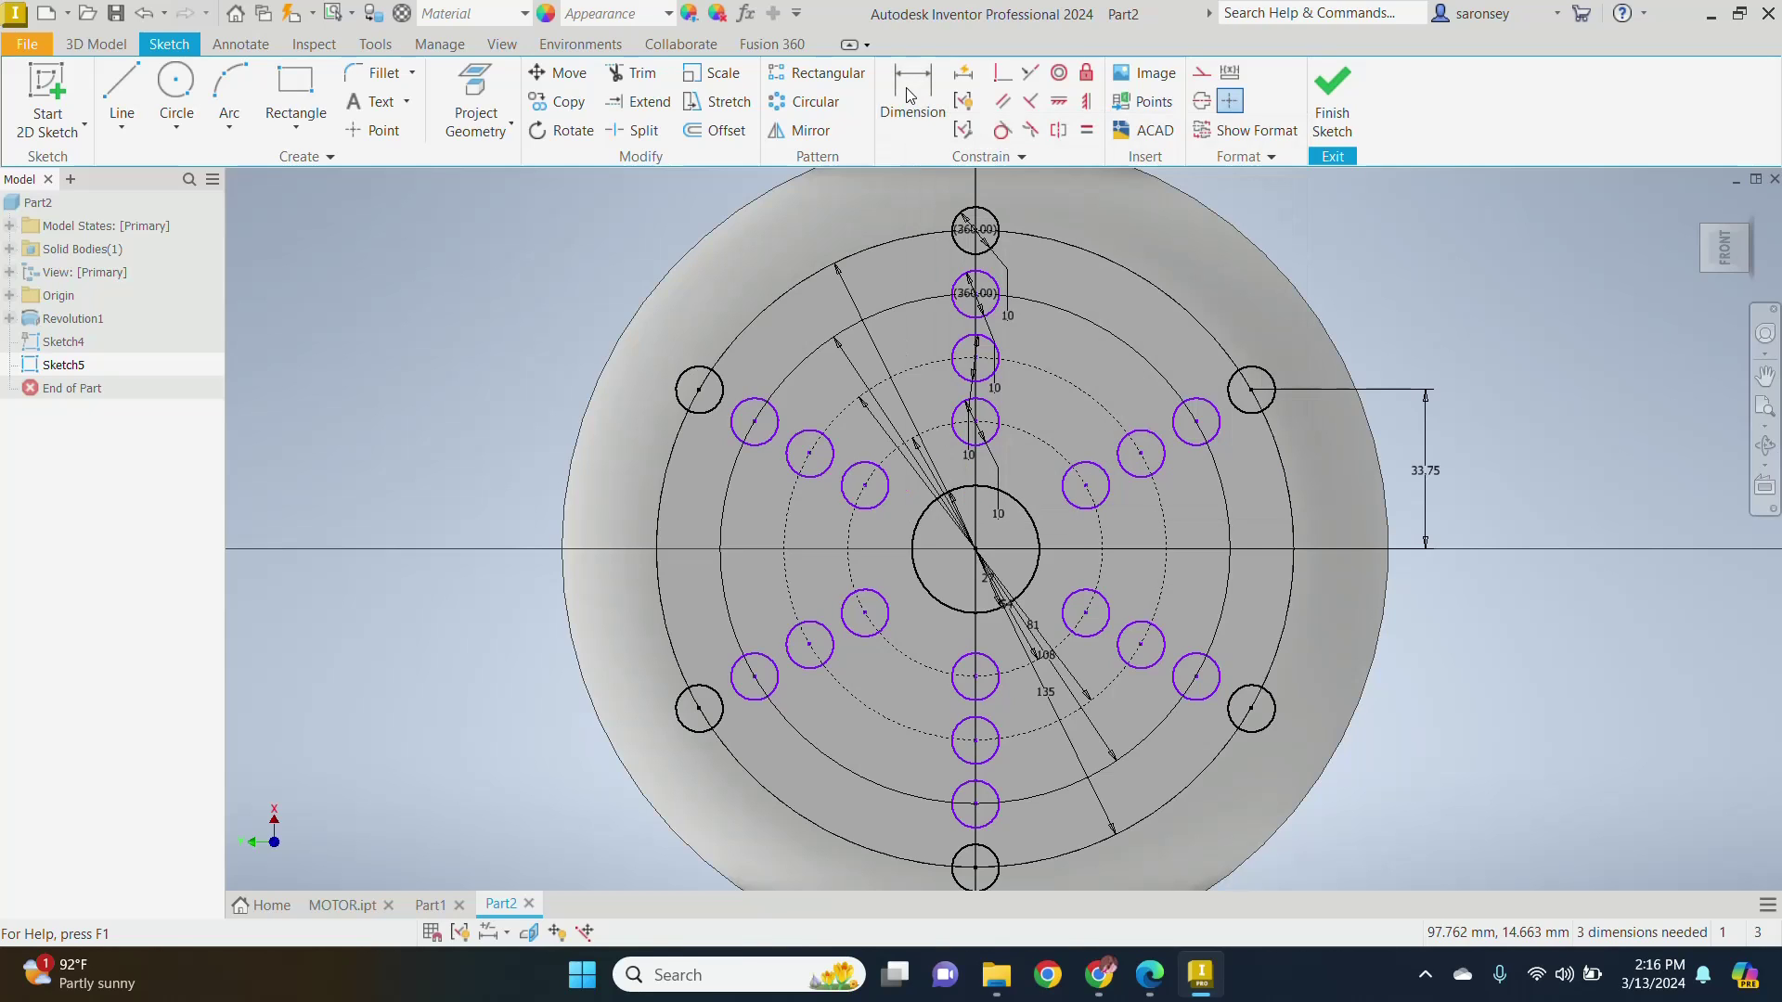
{"action": "left_click", "coordinate": [1197, 422]}
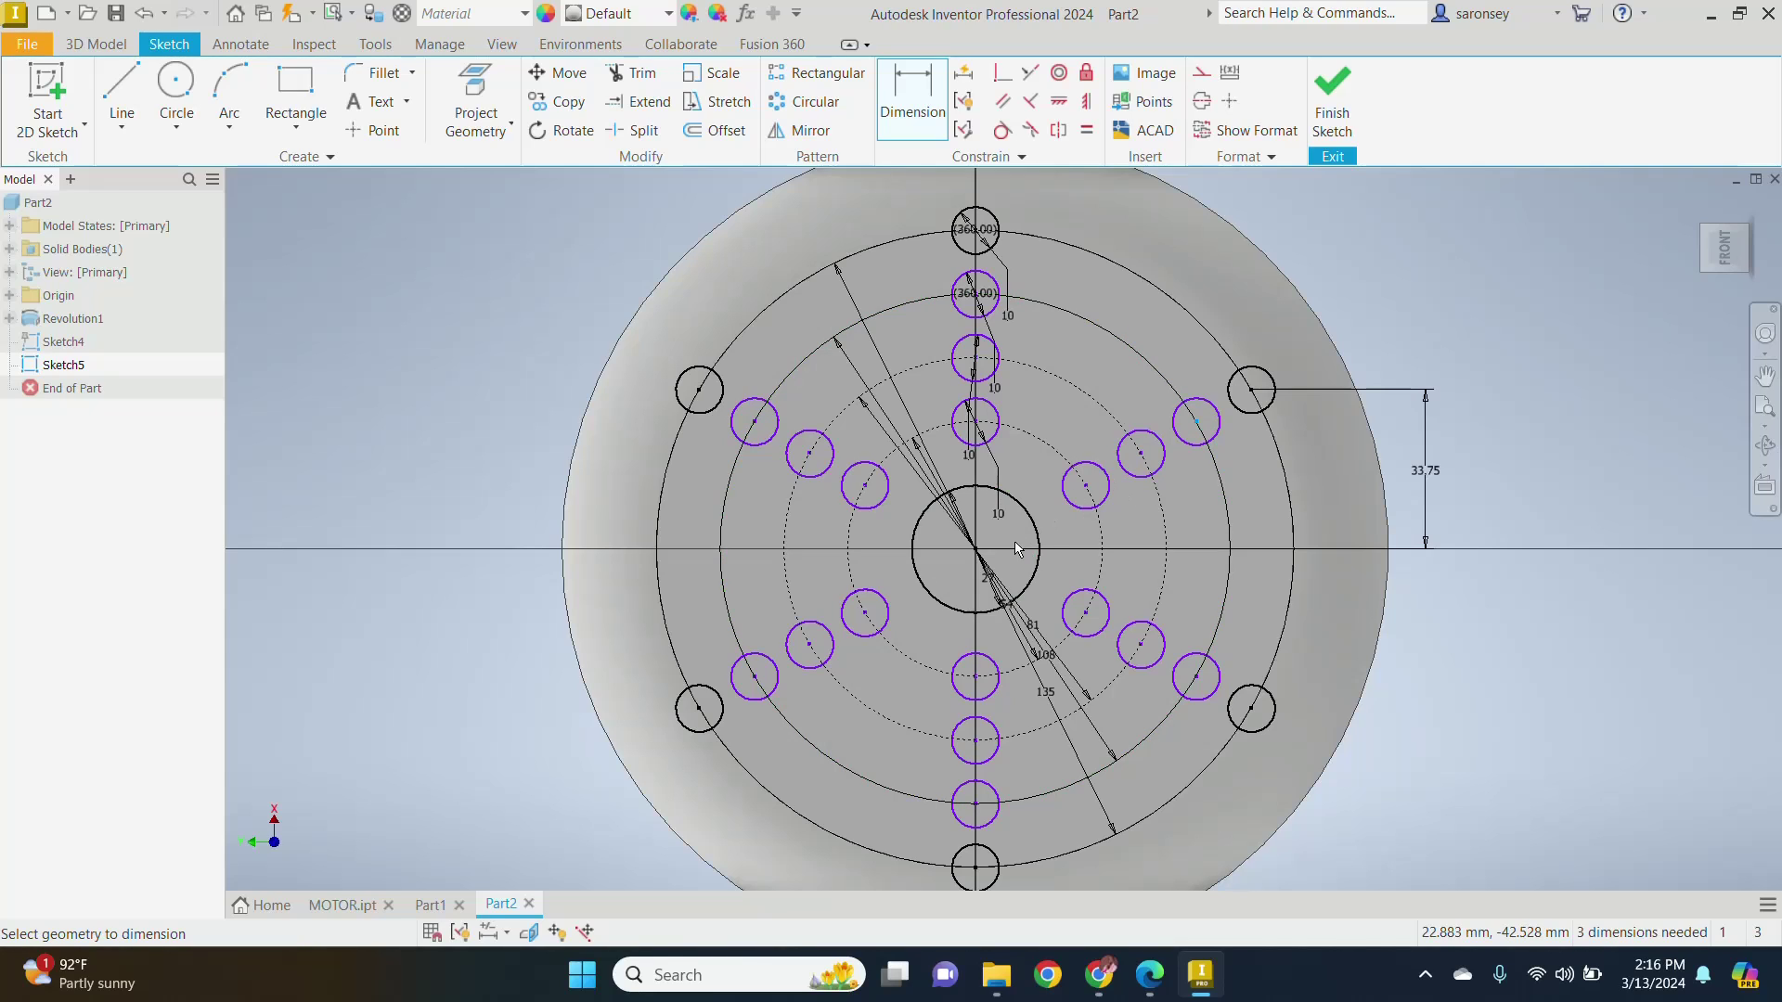
{"action": "left_click", "coordinate": [977, 551]}
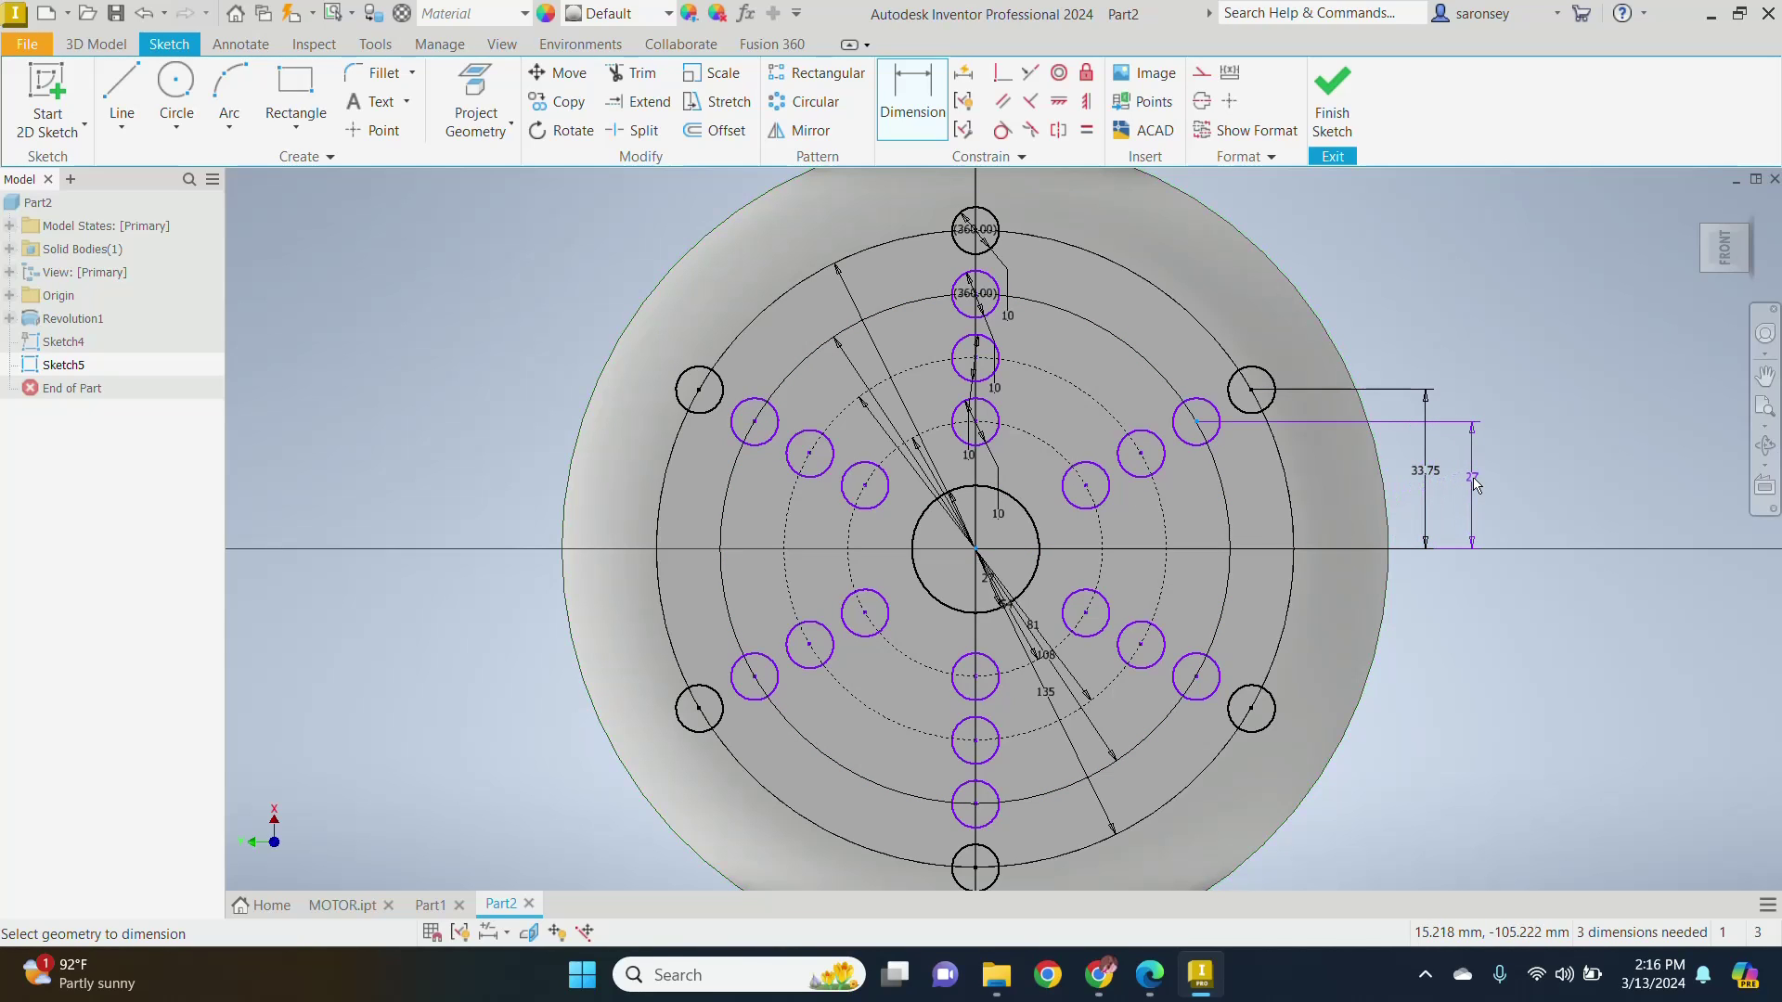
{"action": "left_click", "coordinate": [1476, 487]}
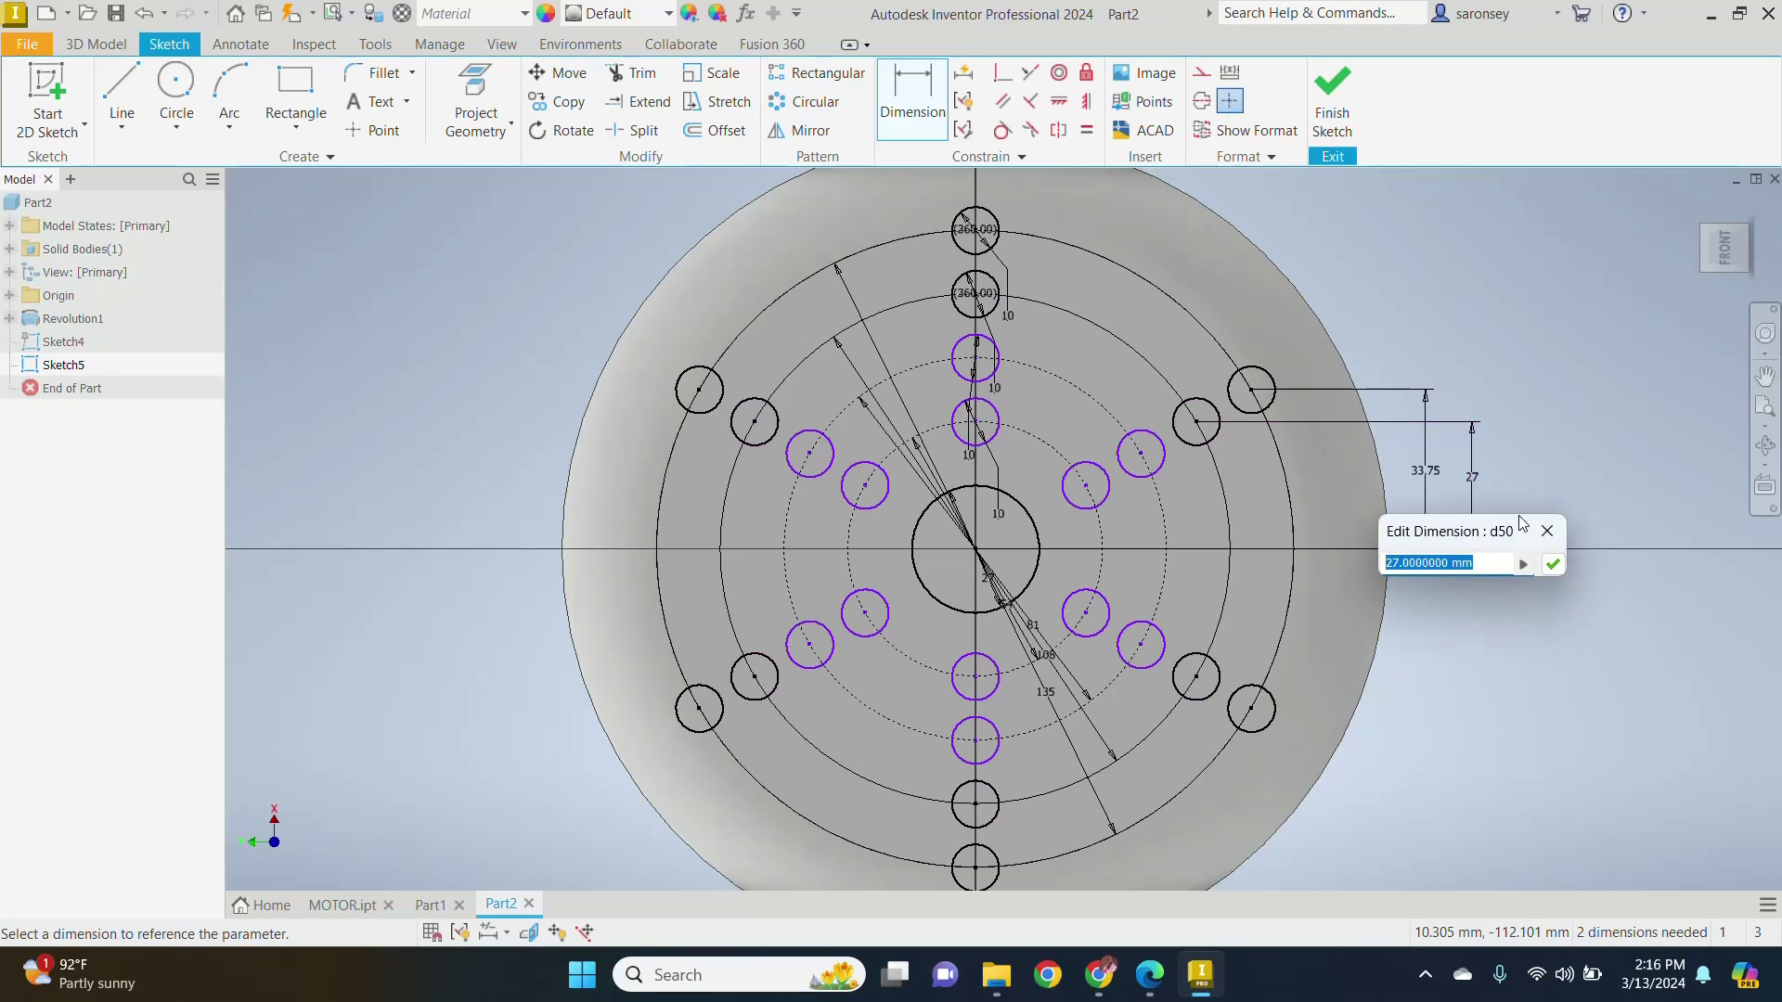
{"action": "left_click", "coordinate": [1552, 566]}
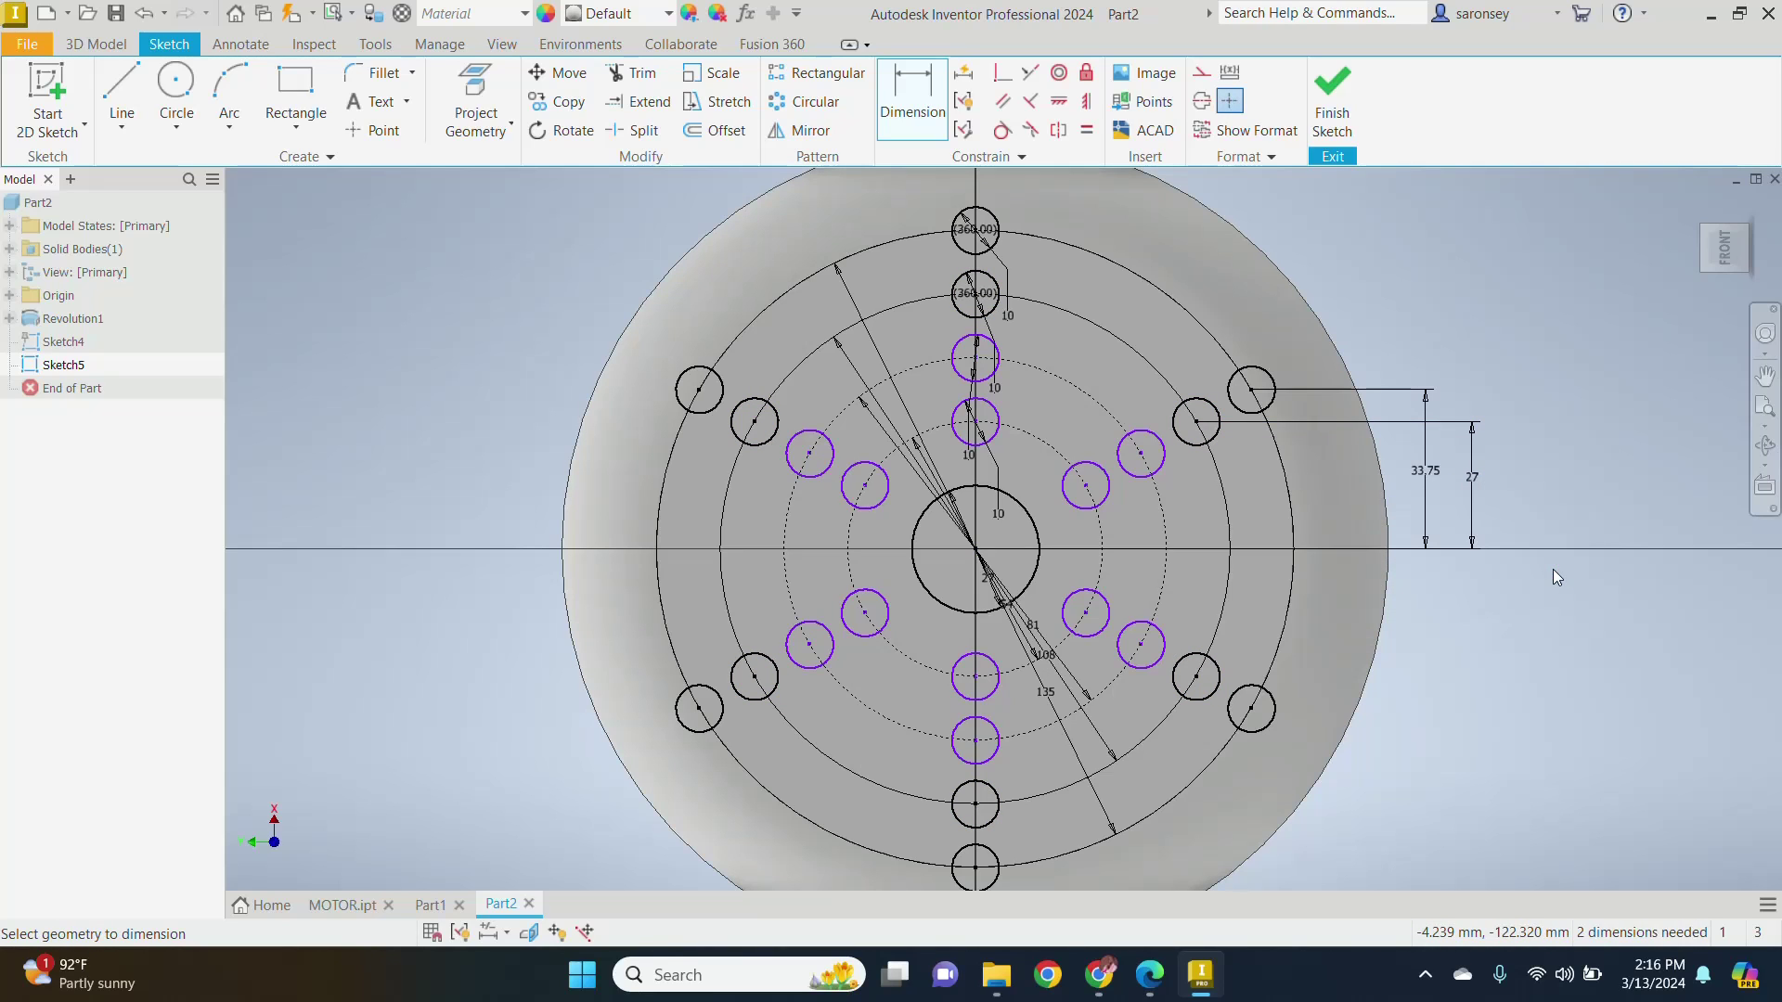
Step: Dimension the vertical distance between the origin and the centre of the upper-right hole circle on the 81 mm circle, accepting the proposed value
{"action": "left_click", "coordinate": [1141, 455]}
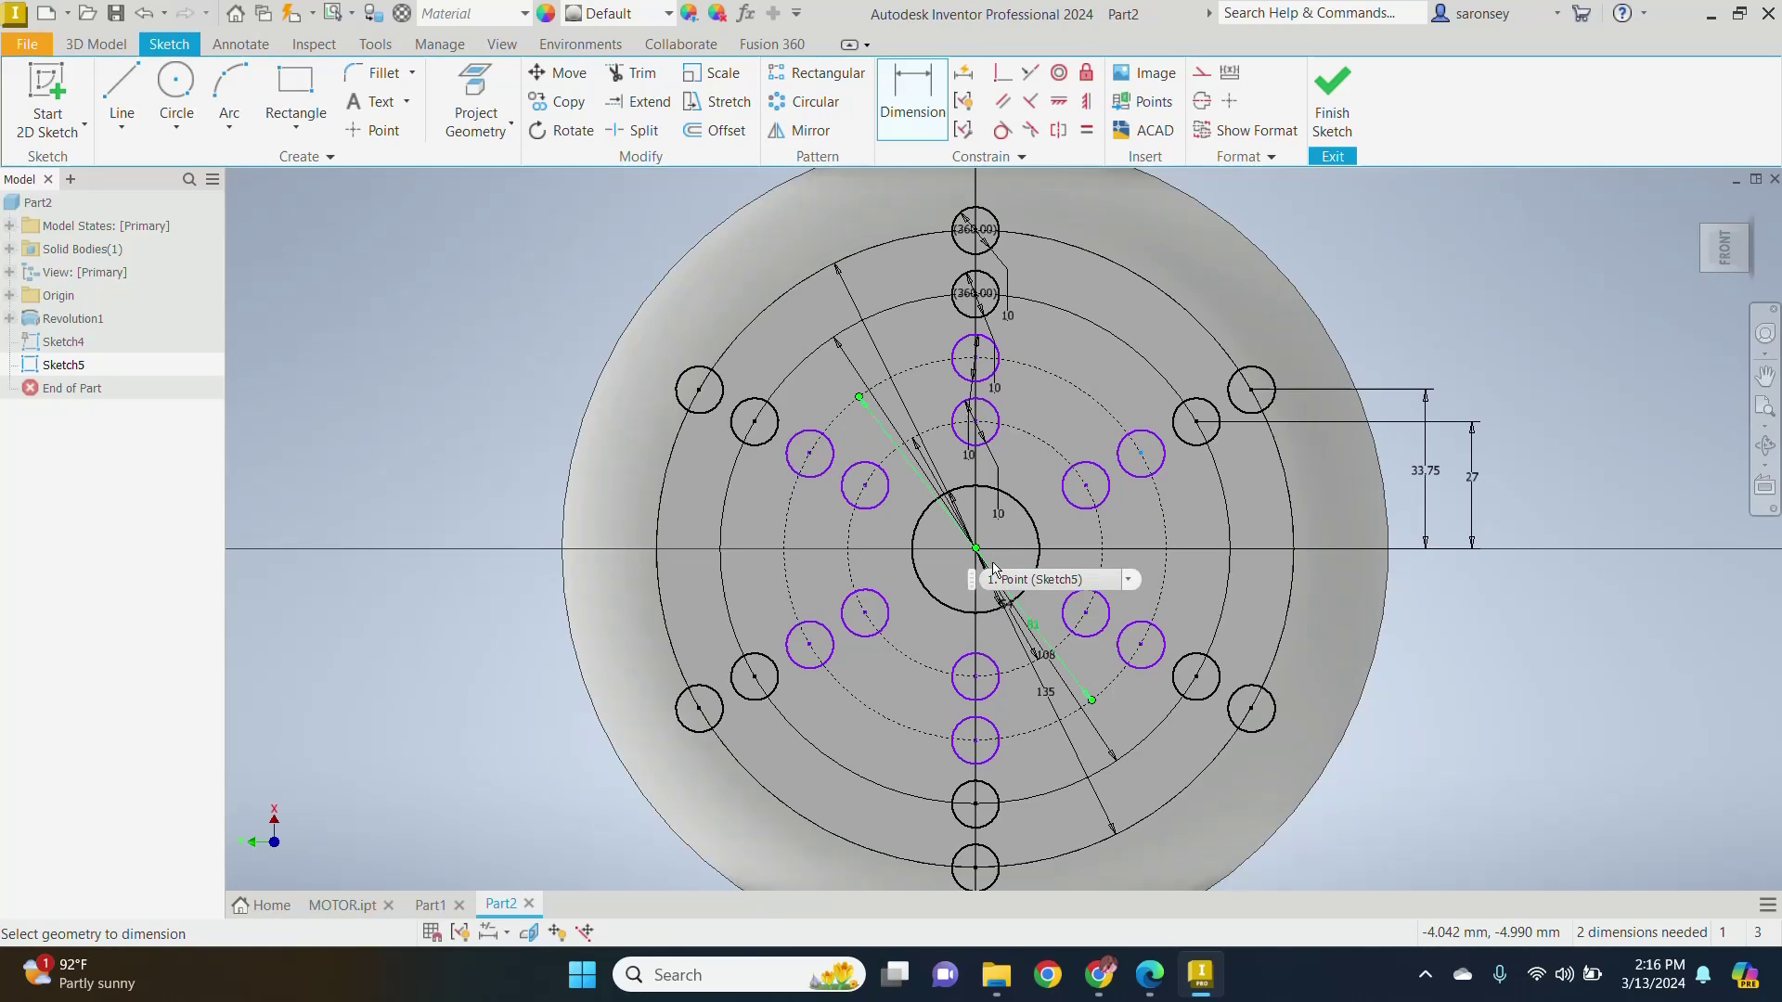
{"action": "left_click", "coordinate": [1272, 549]}
{"action": "left_click", "coordinate": [1508, 502]}
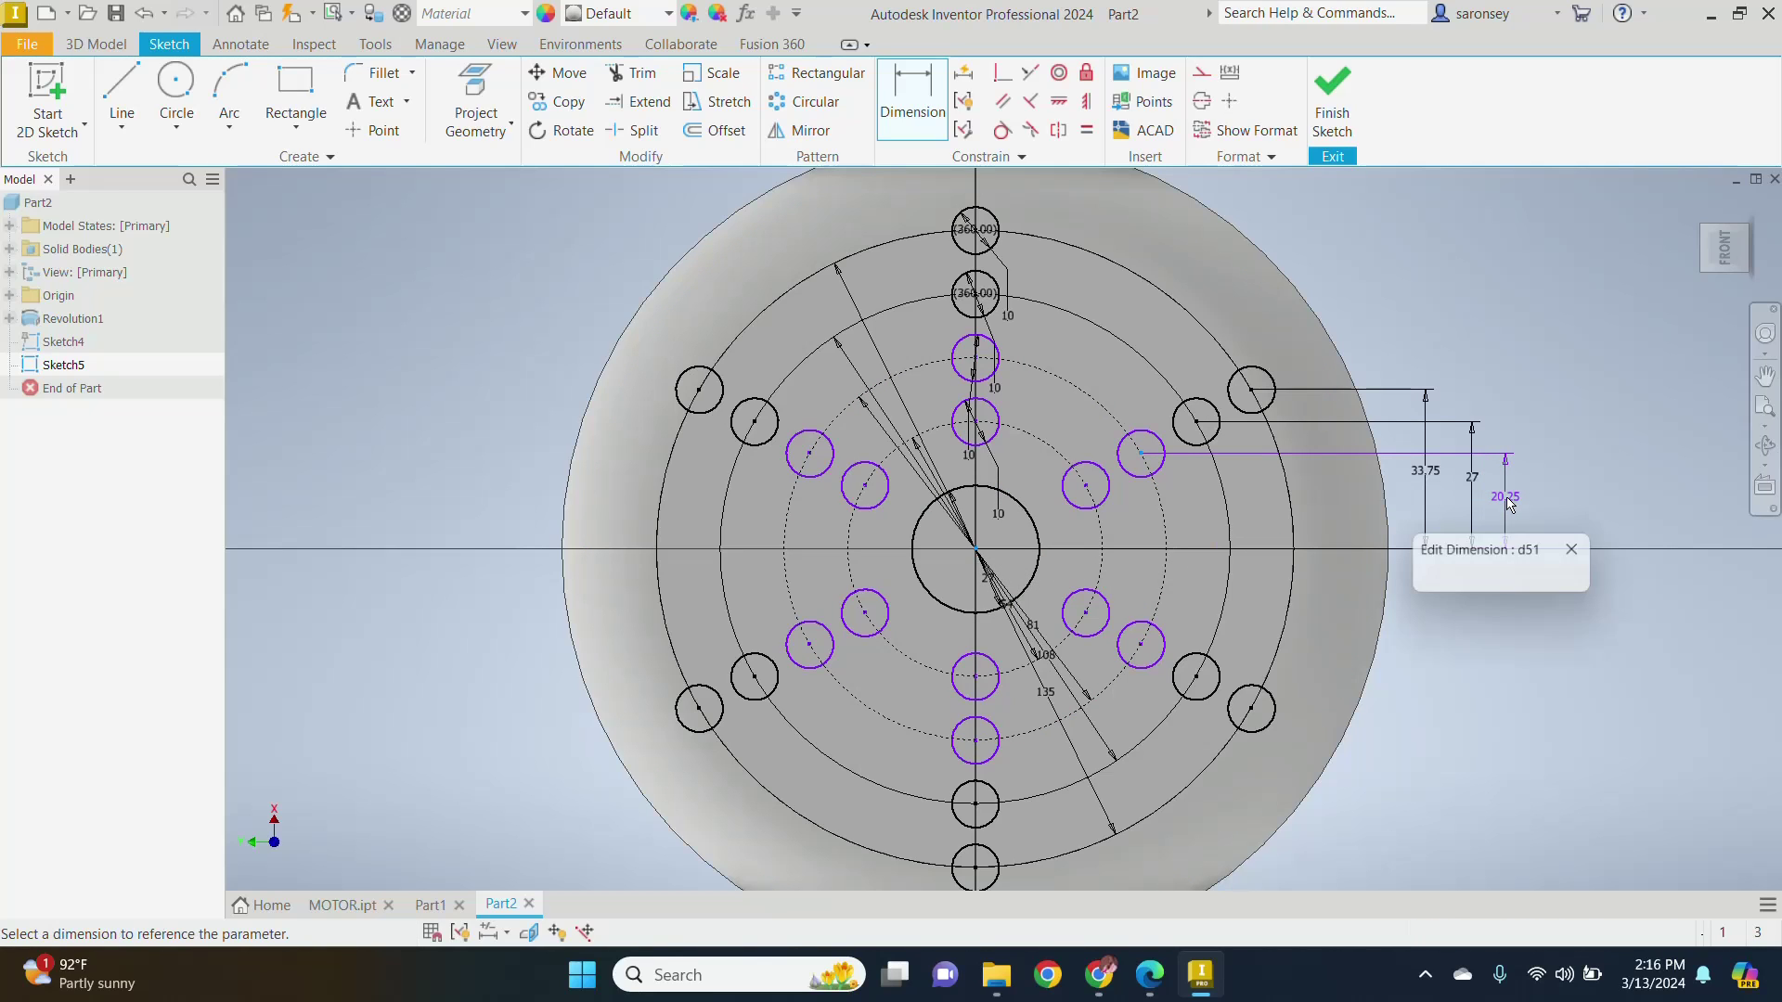
{"action": "left_click", "coordinate": [1581, 583]}
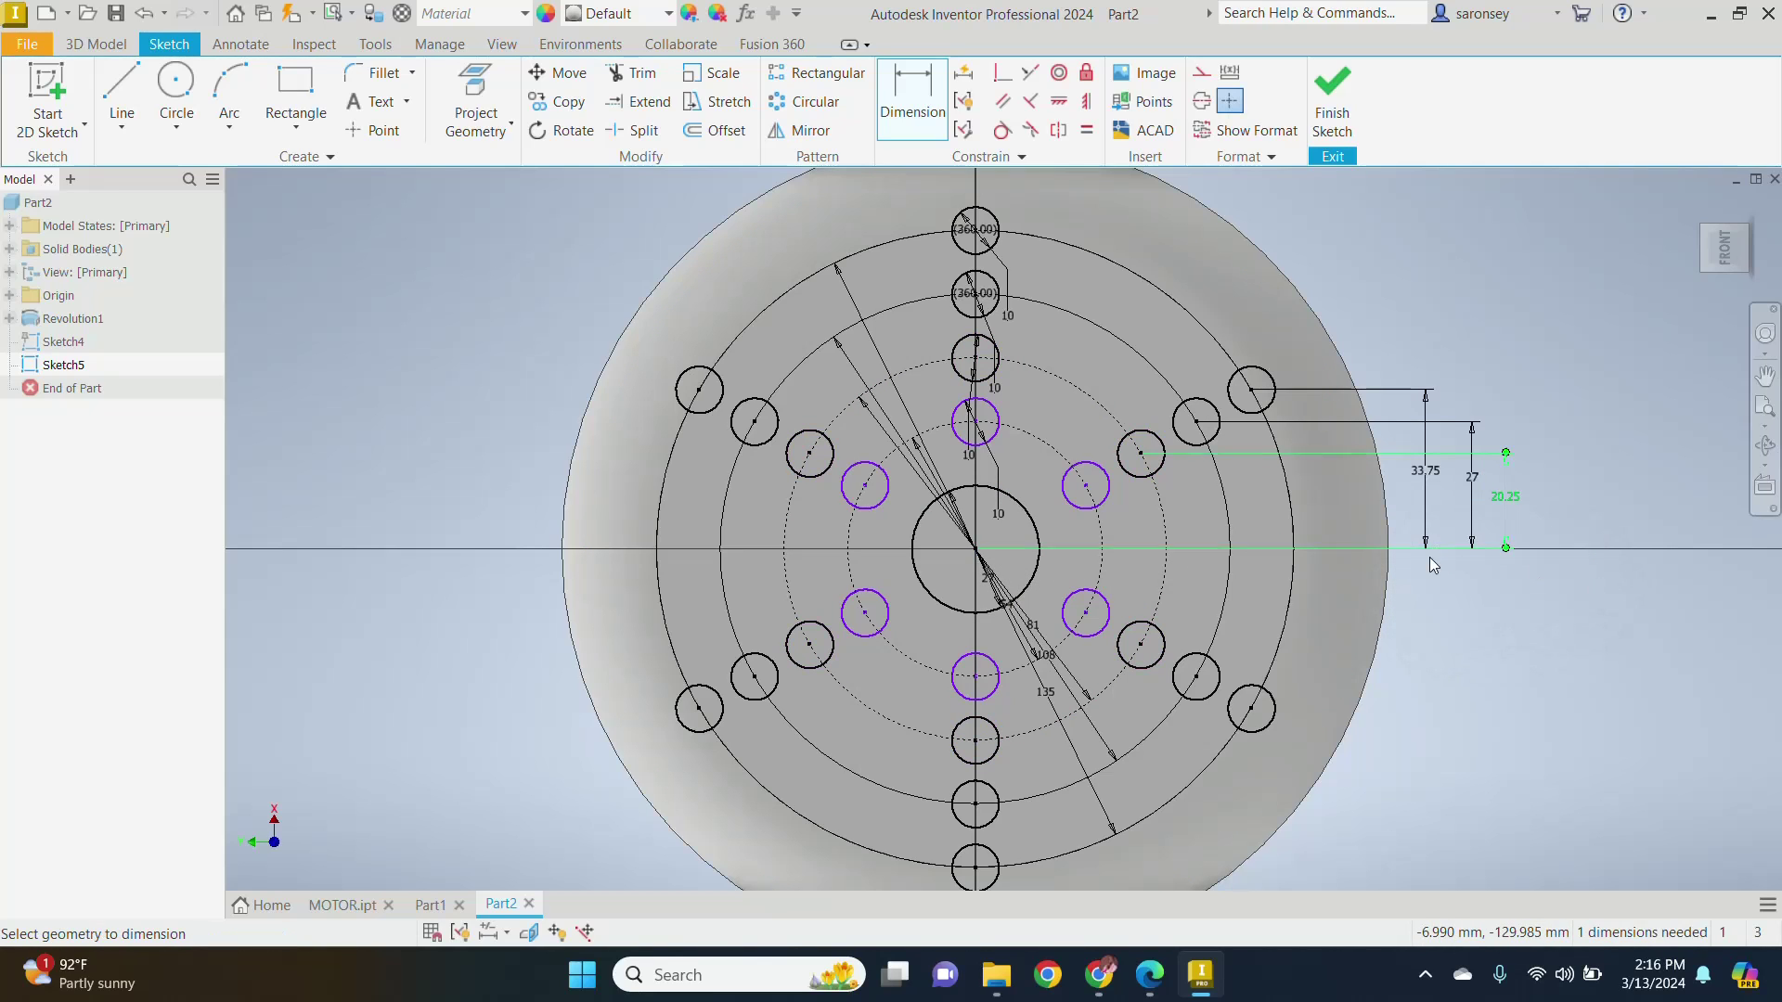
Step: Dimension the vertical distance from the origin to the innermost upper-right hole circle's centre, accepting the proposed value, and finish the sketch
{"action": "left_click", "coordinate": [1088, 486]}
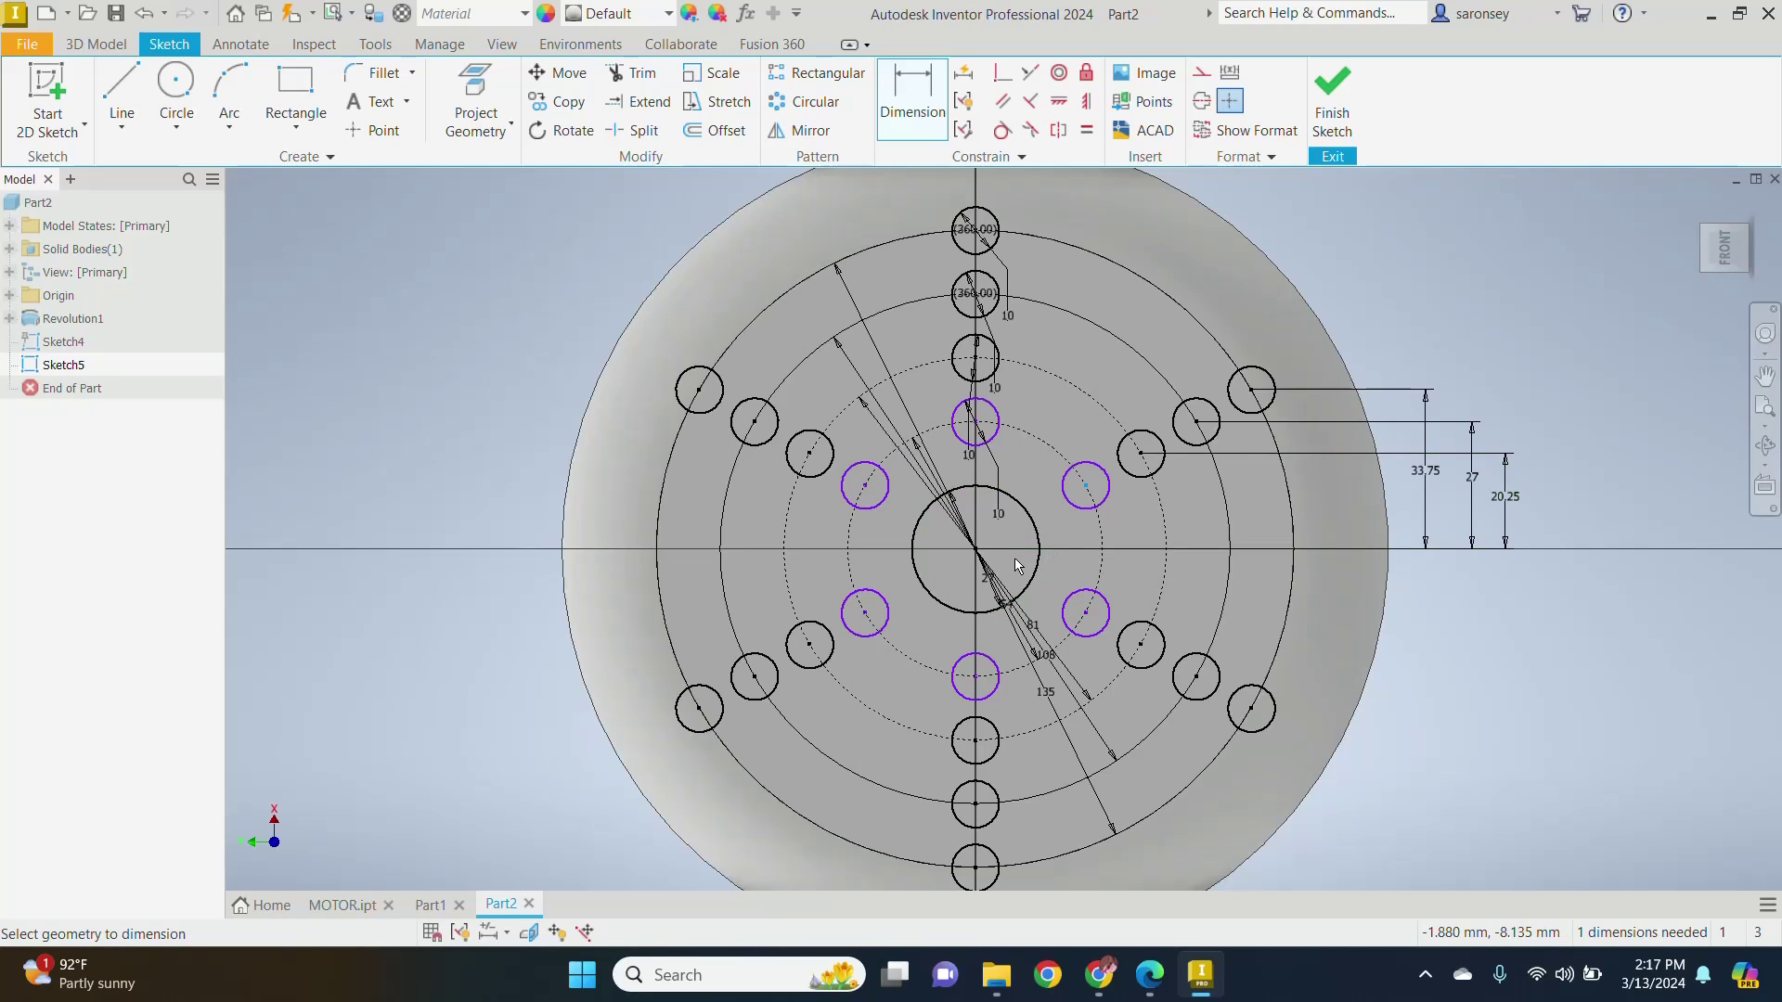
{"action": "left_click", "coordinate": [1334, 549]}
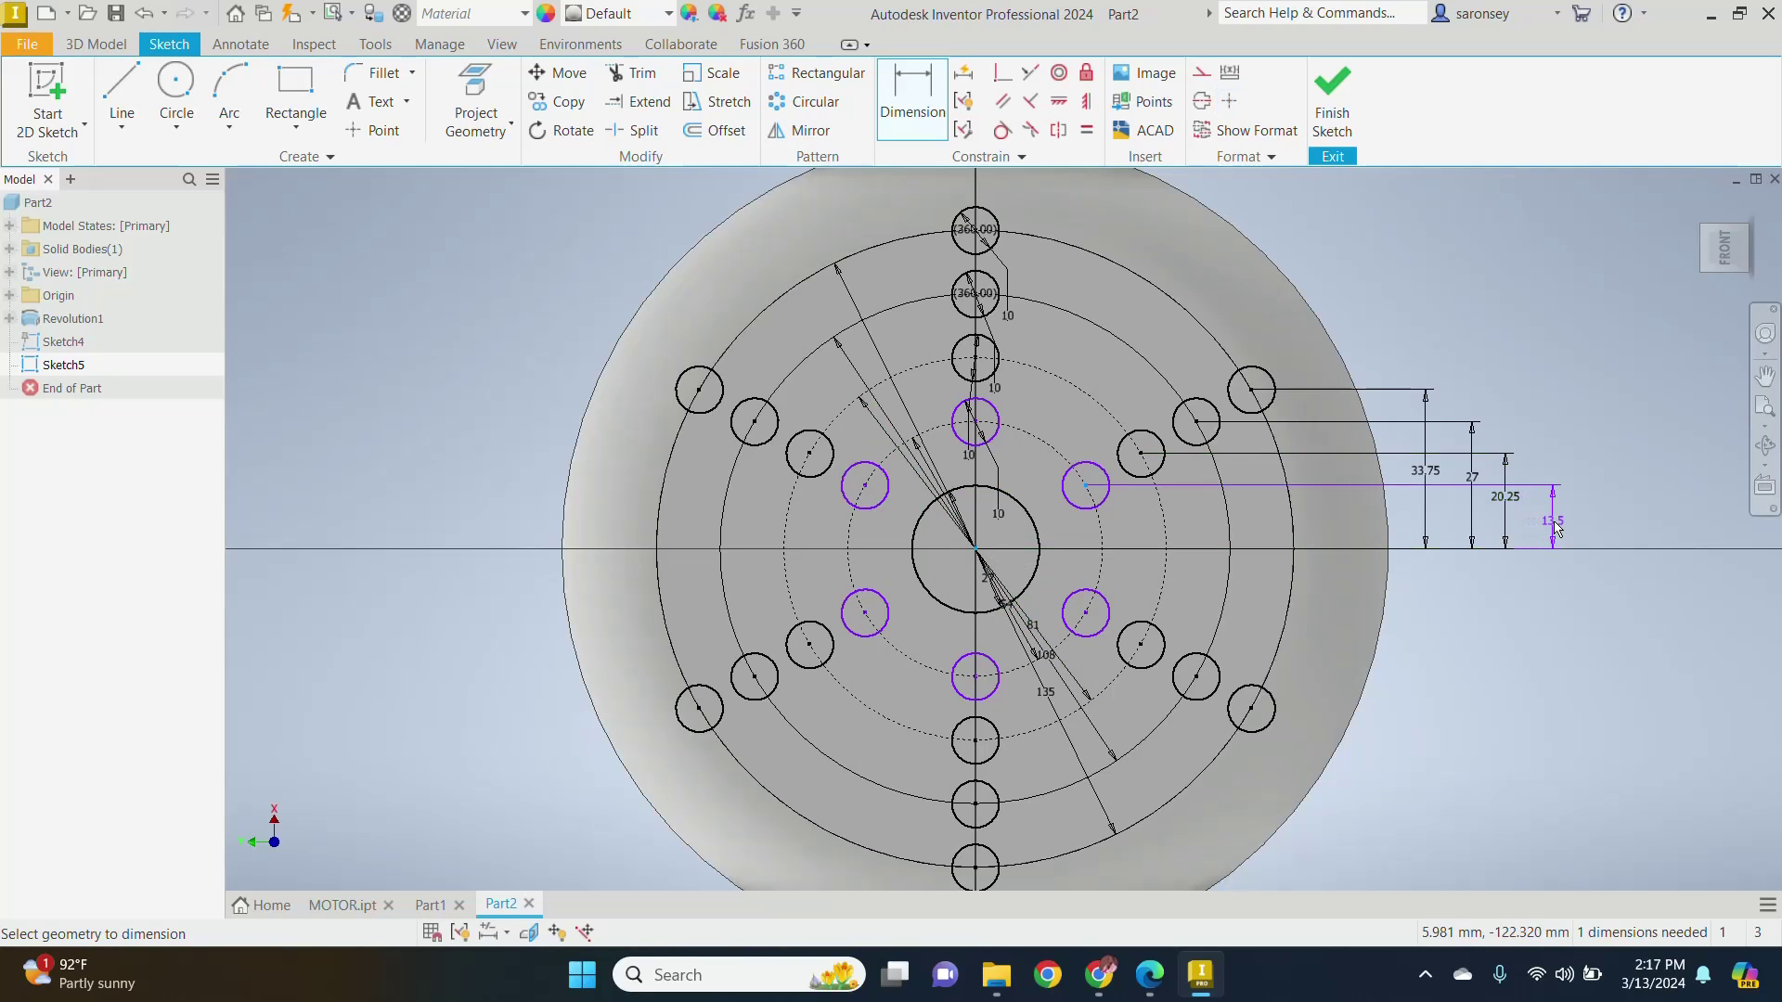
{"action": "left_click", "coordinate": [1555, 524]}
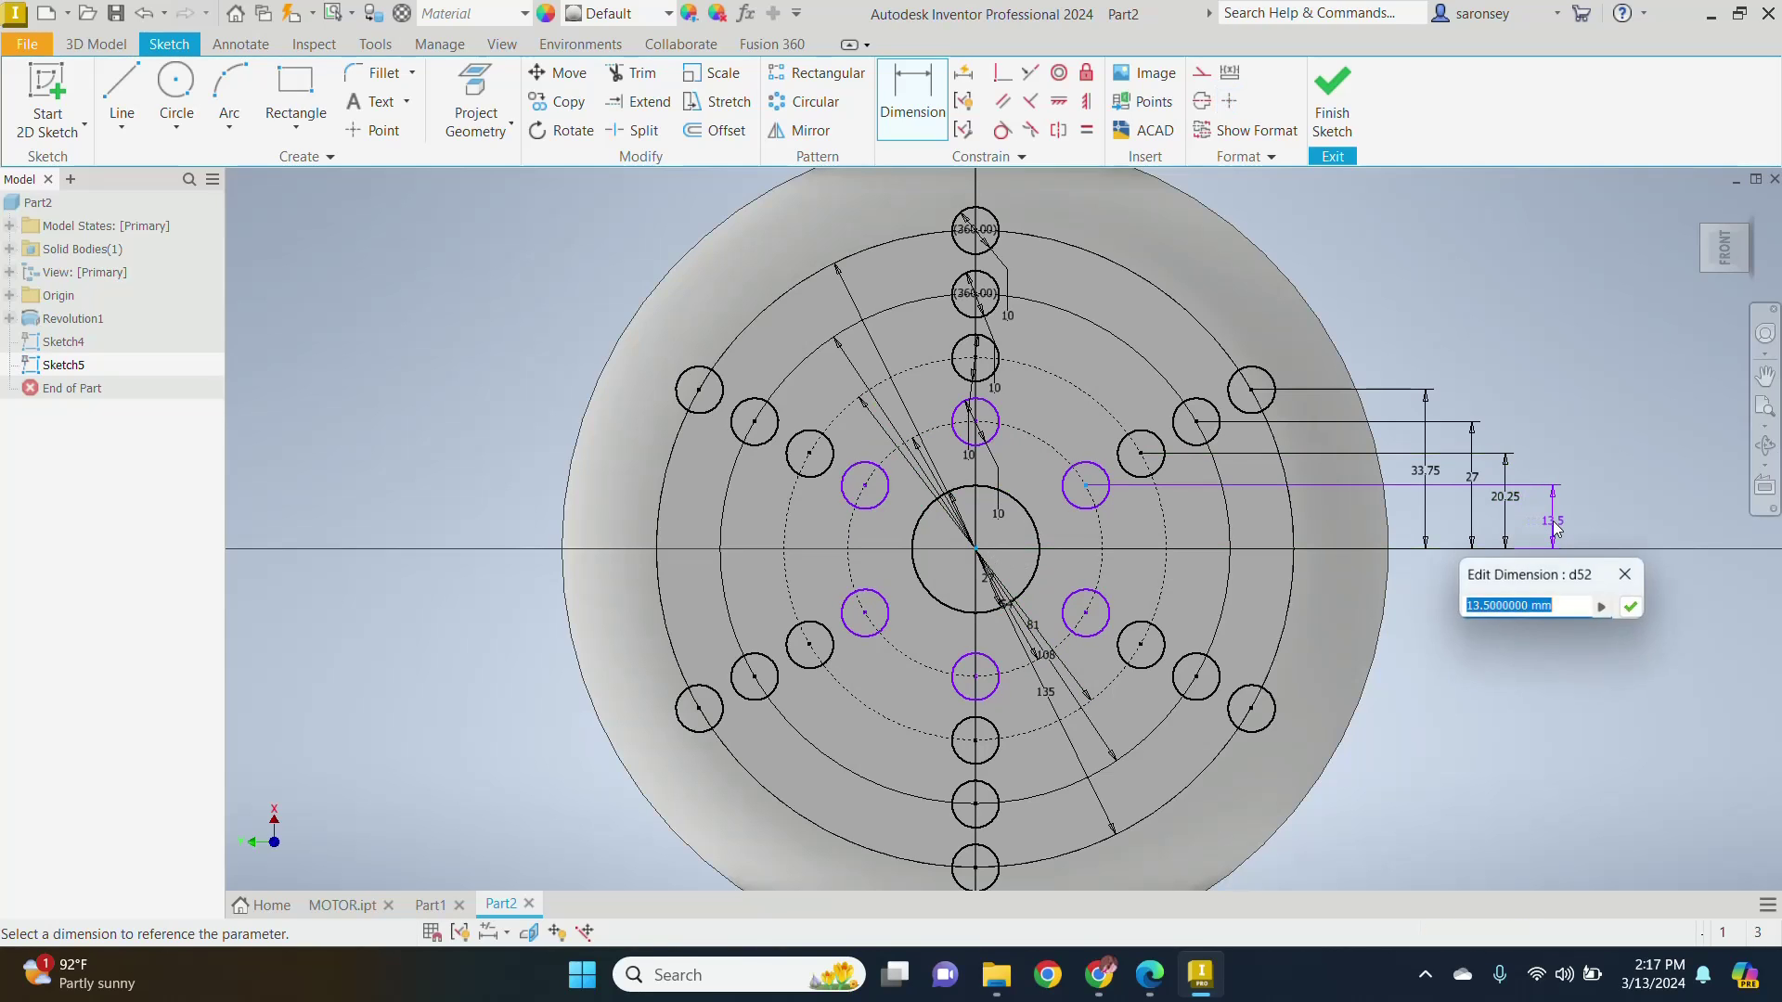
{"action": "left_click", "coordinate": [1639, 609]}
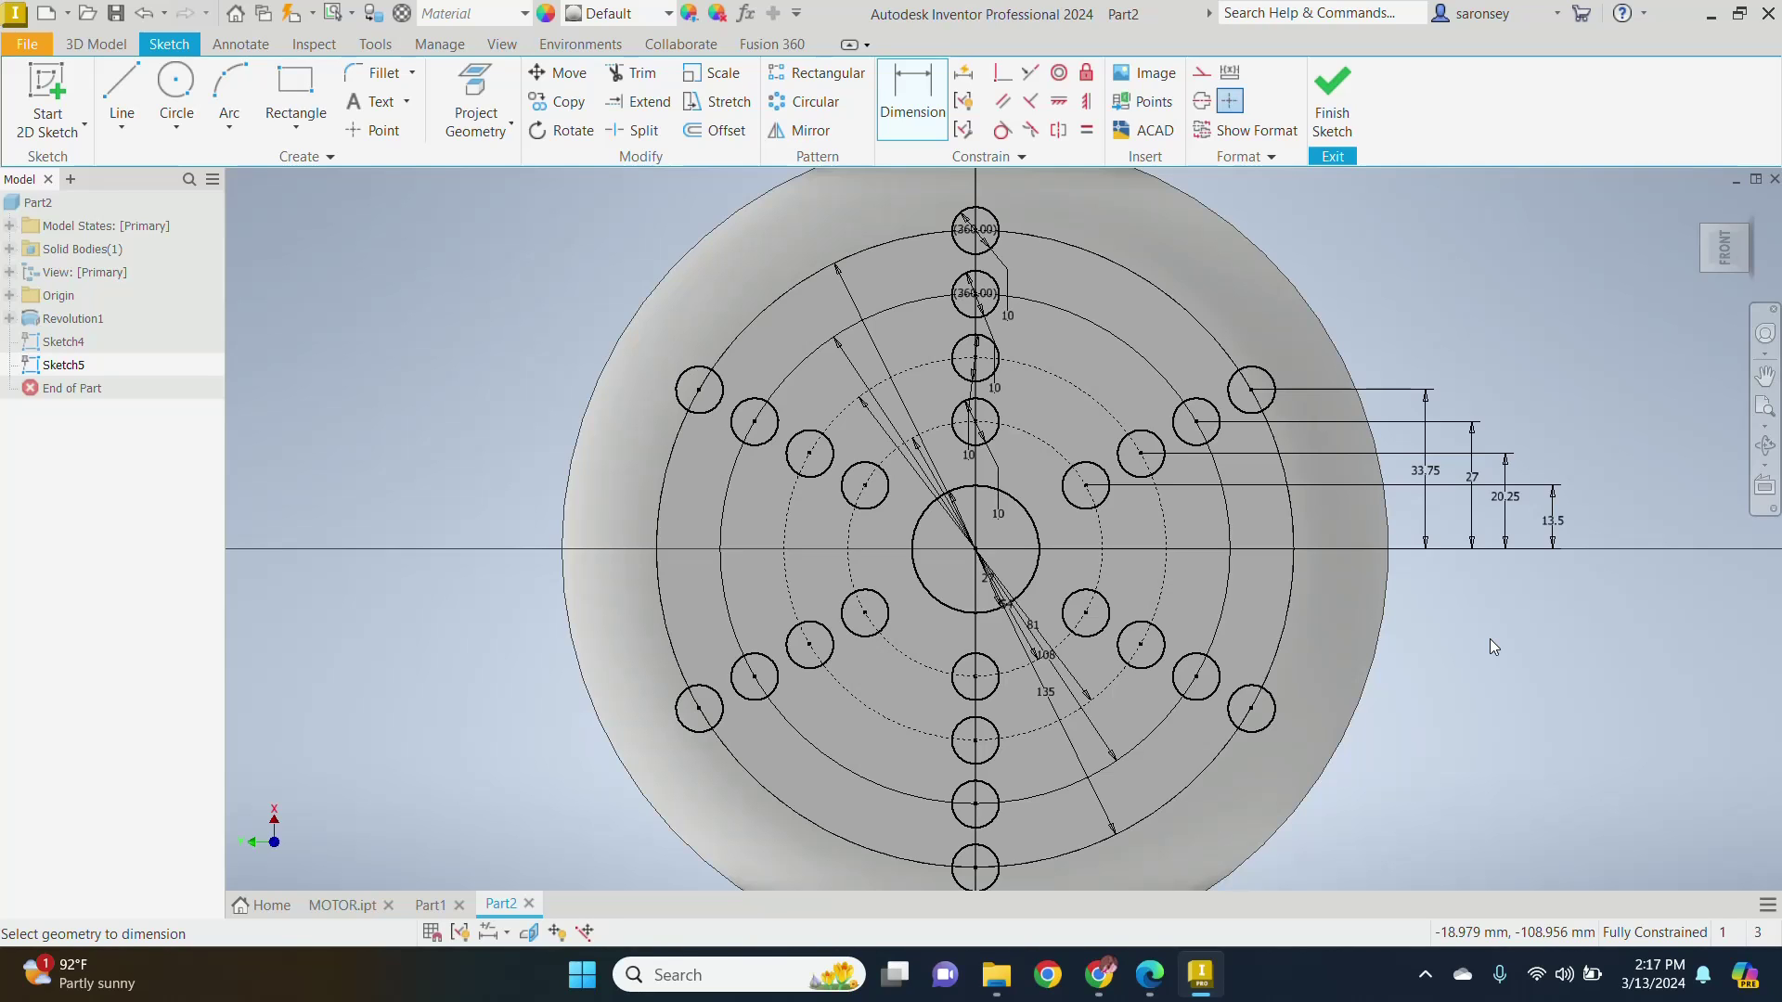
{"action": "left_click", "coordinate": [1339, 100]}
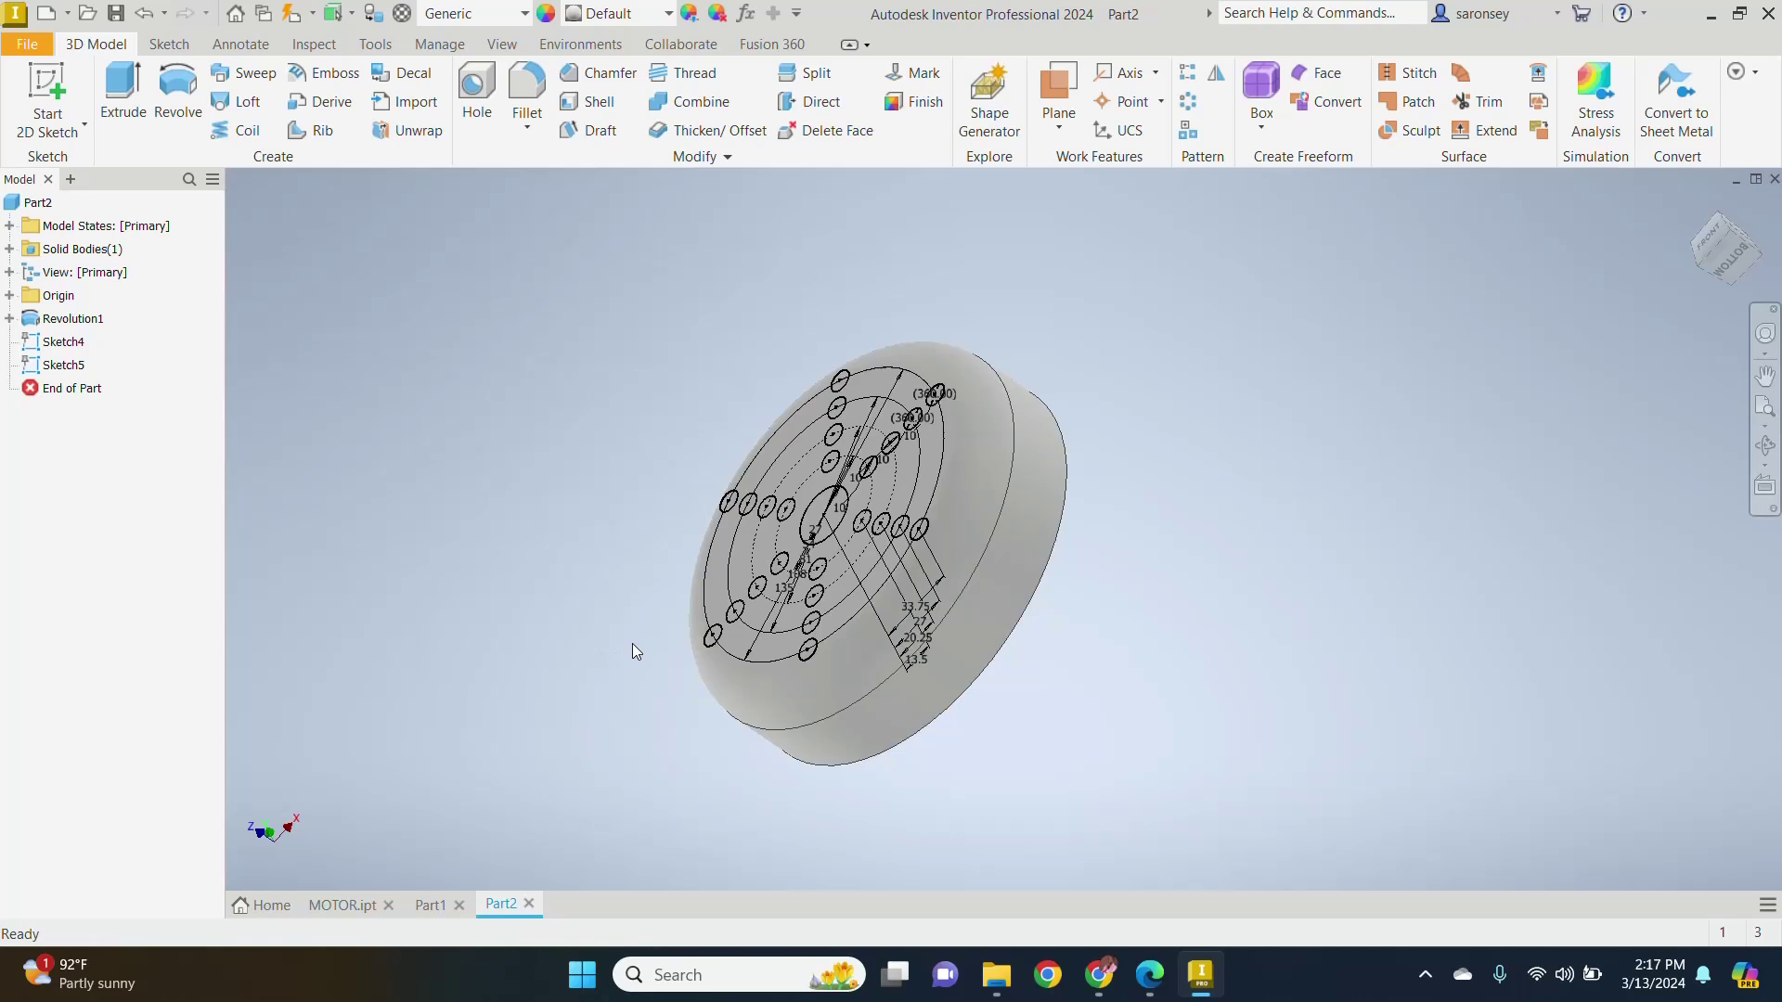
Step: Extrude-cut all 24 patterned 10 mm circles and the central circle 5 mm deep through the housing's closed end face
{"action": "left_click", "coordinate": [136, 111]}
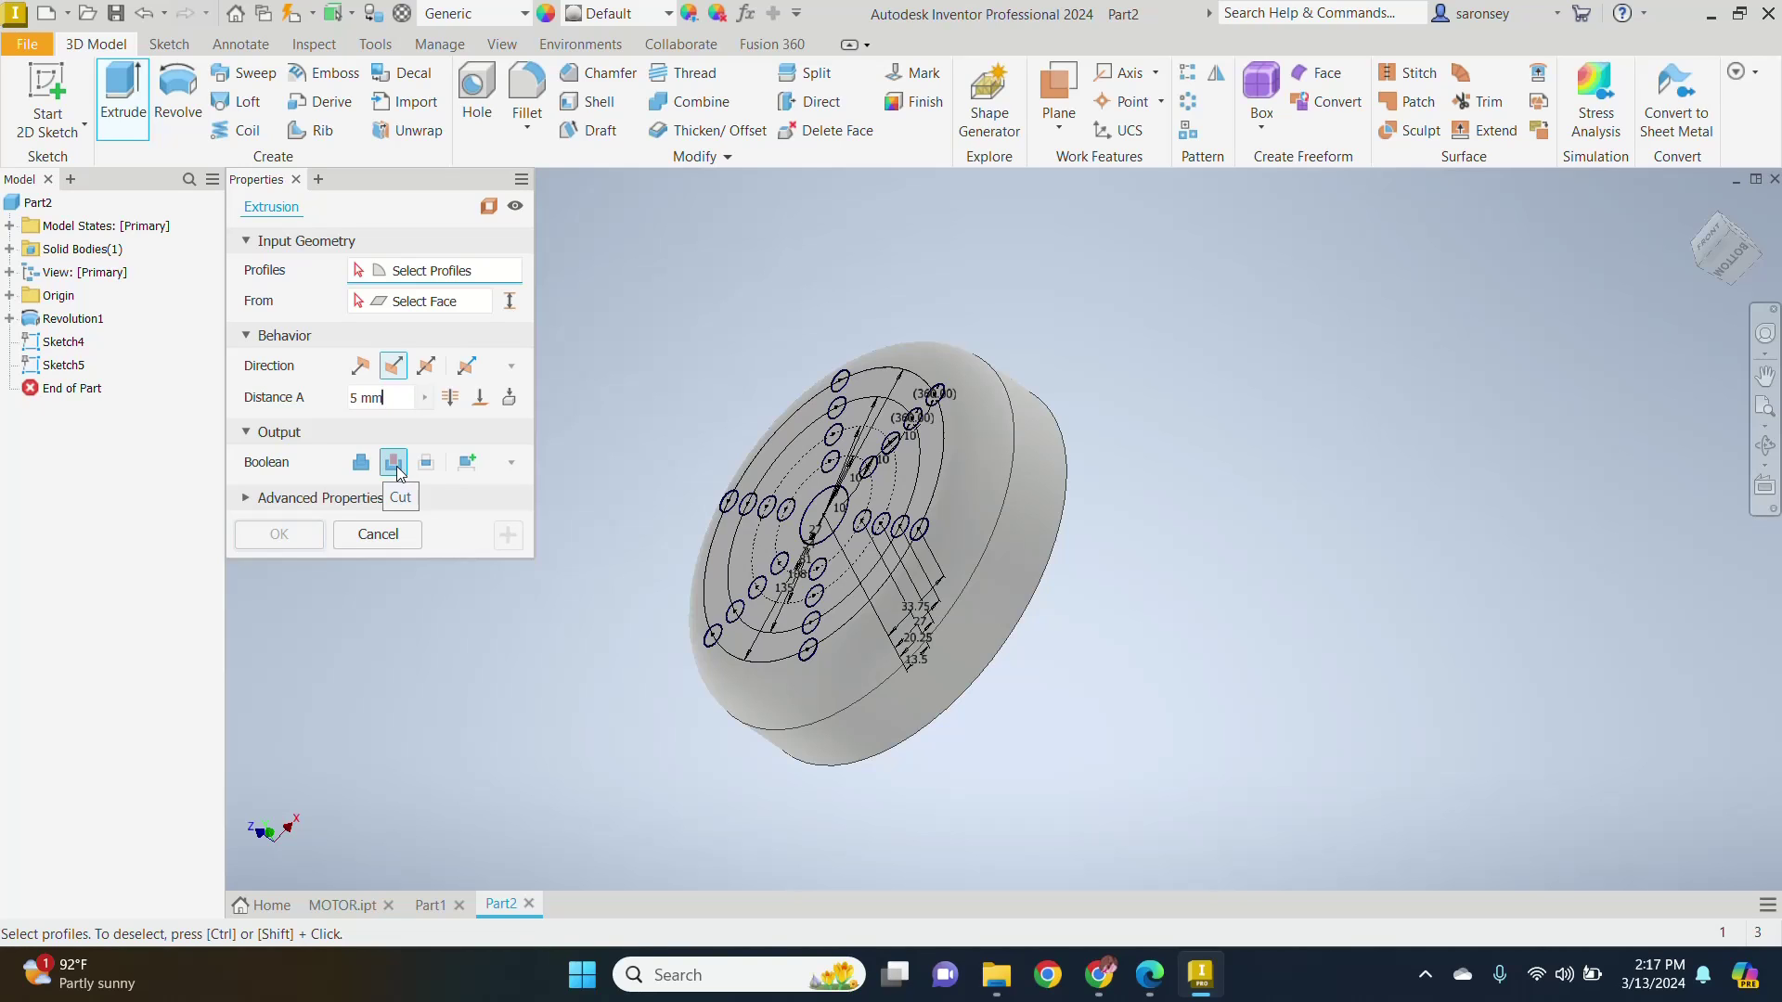
{"action": "middle_click_drag", "start_coordinate": [594, 385], "coordinate": [743, 463], "text": "shift"}
{"action": "scroll", "coordinate": [747, 459], "scroll_direction": "up", "scroll_amount": 3}
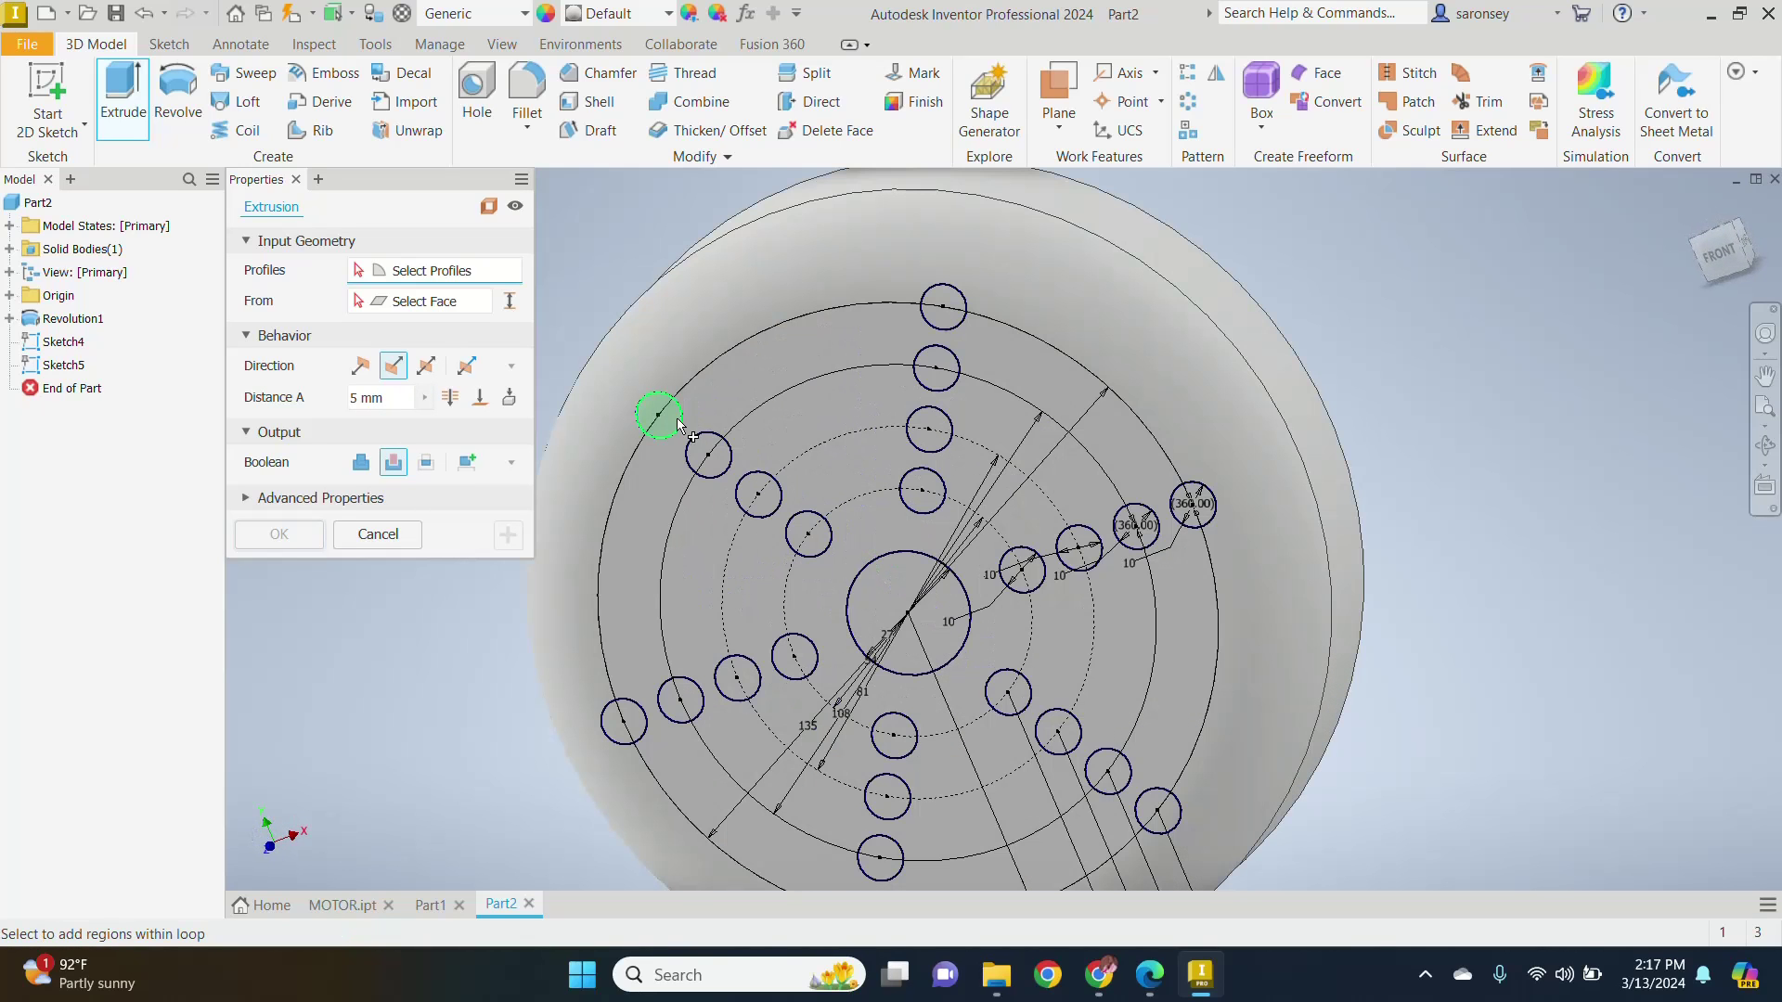
{"action": "left_click", "coordinate": [678, 423]}
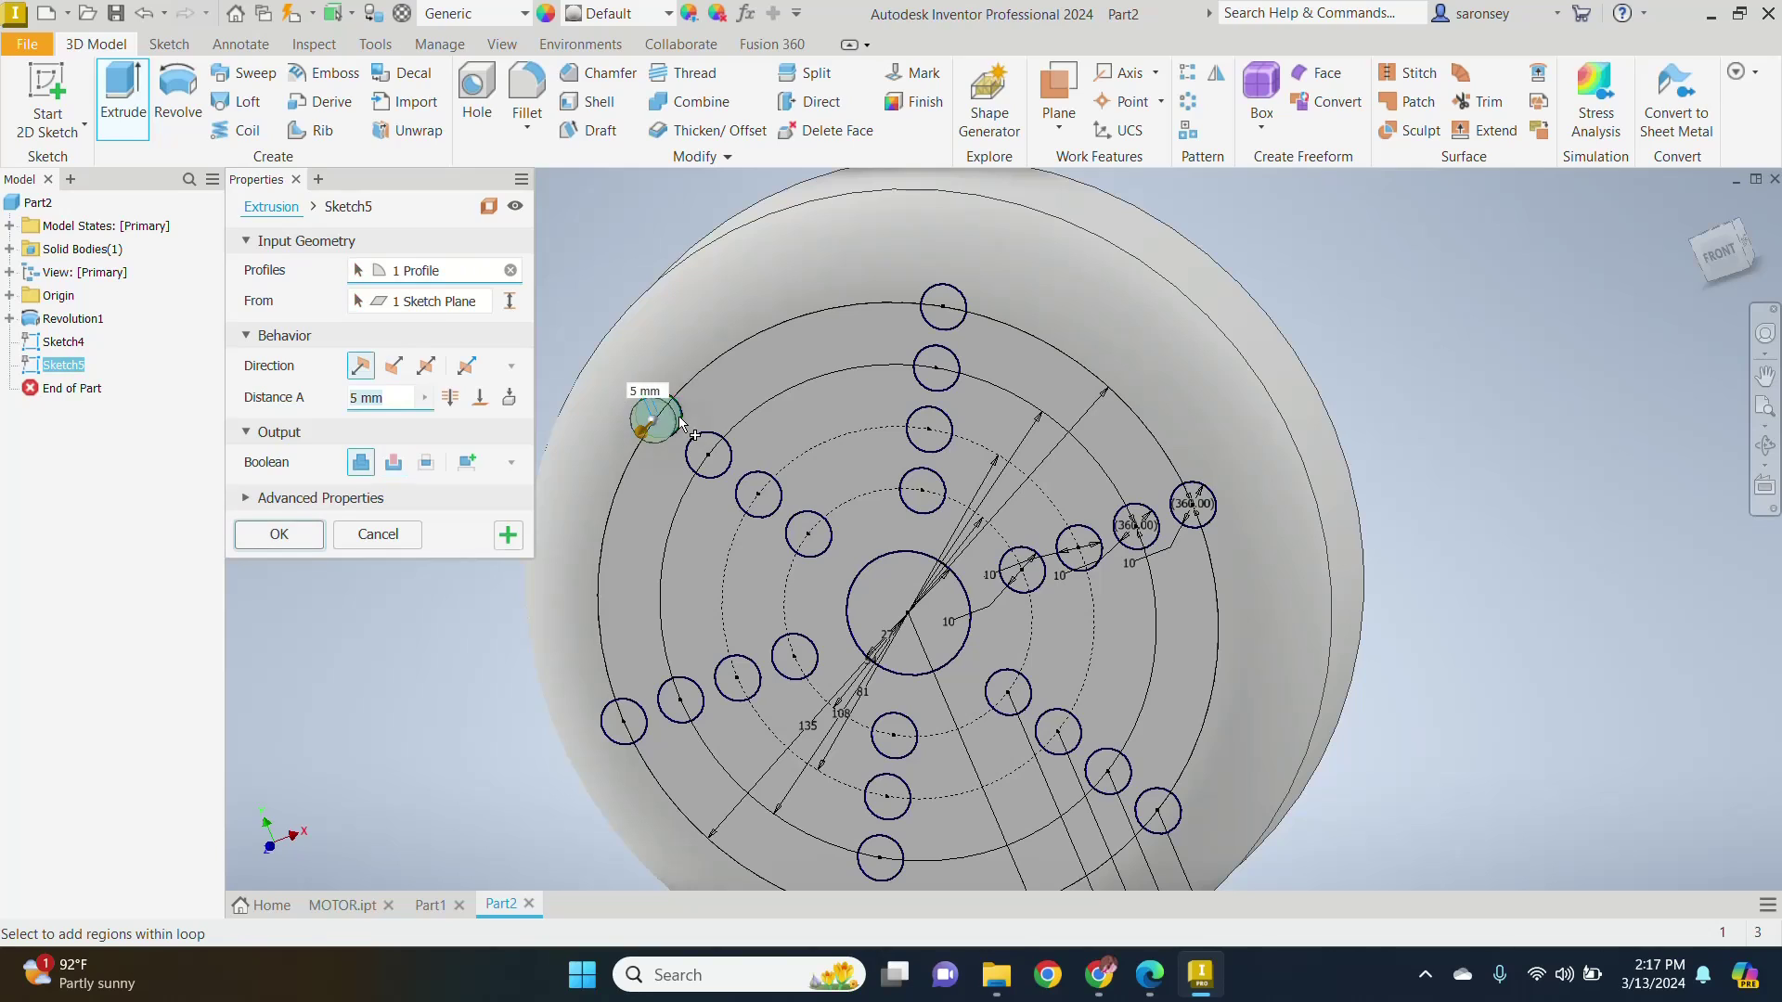
{"action": "left_click", "coordinate": [719, 455]}
{"action": "left_click", "coordinate": [759, 497]}
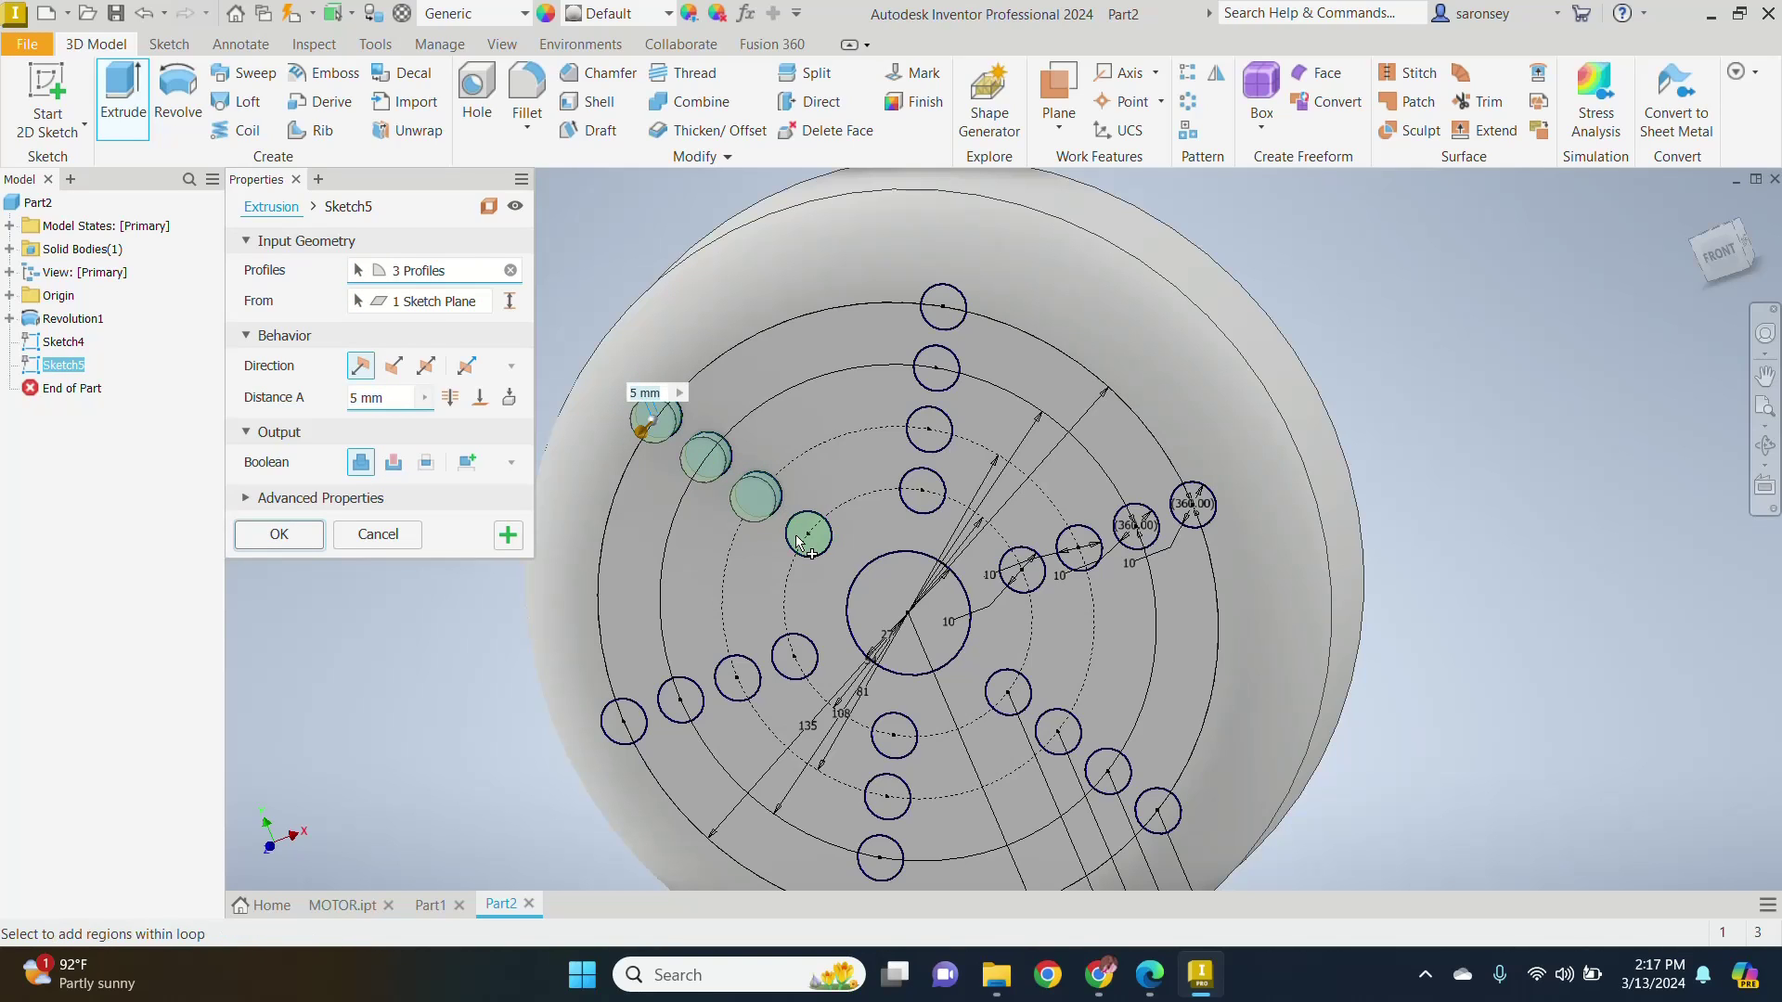
{"action": "left_click", "coordinate": [800, 540]}
{"action": "left_click", "coordinate": [919, 490]}
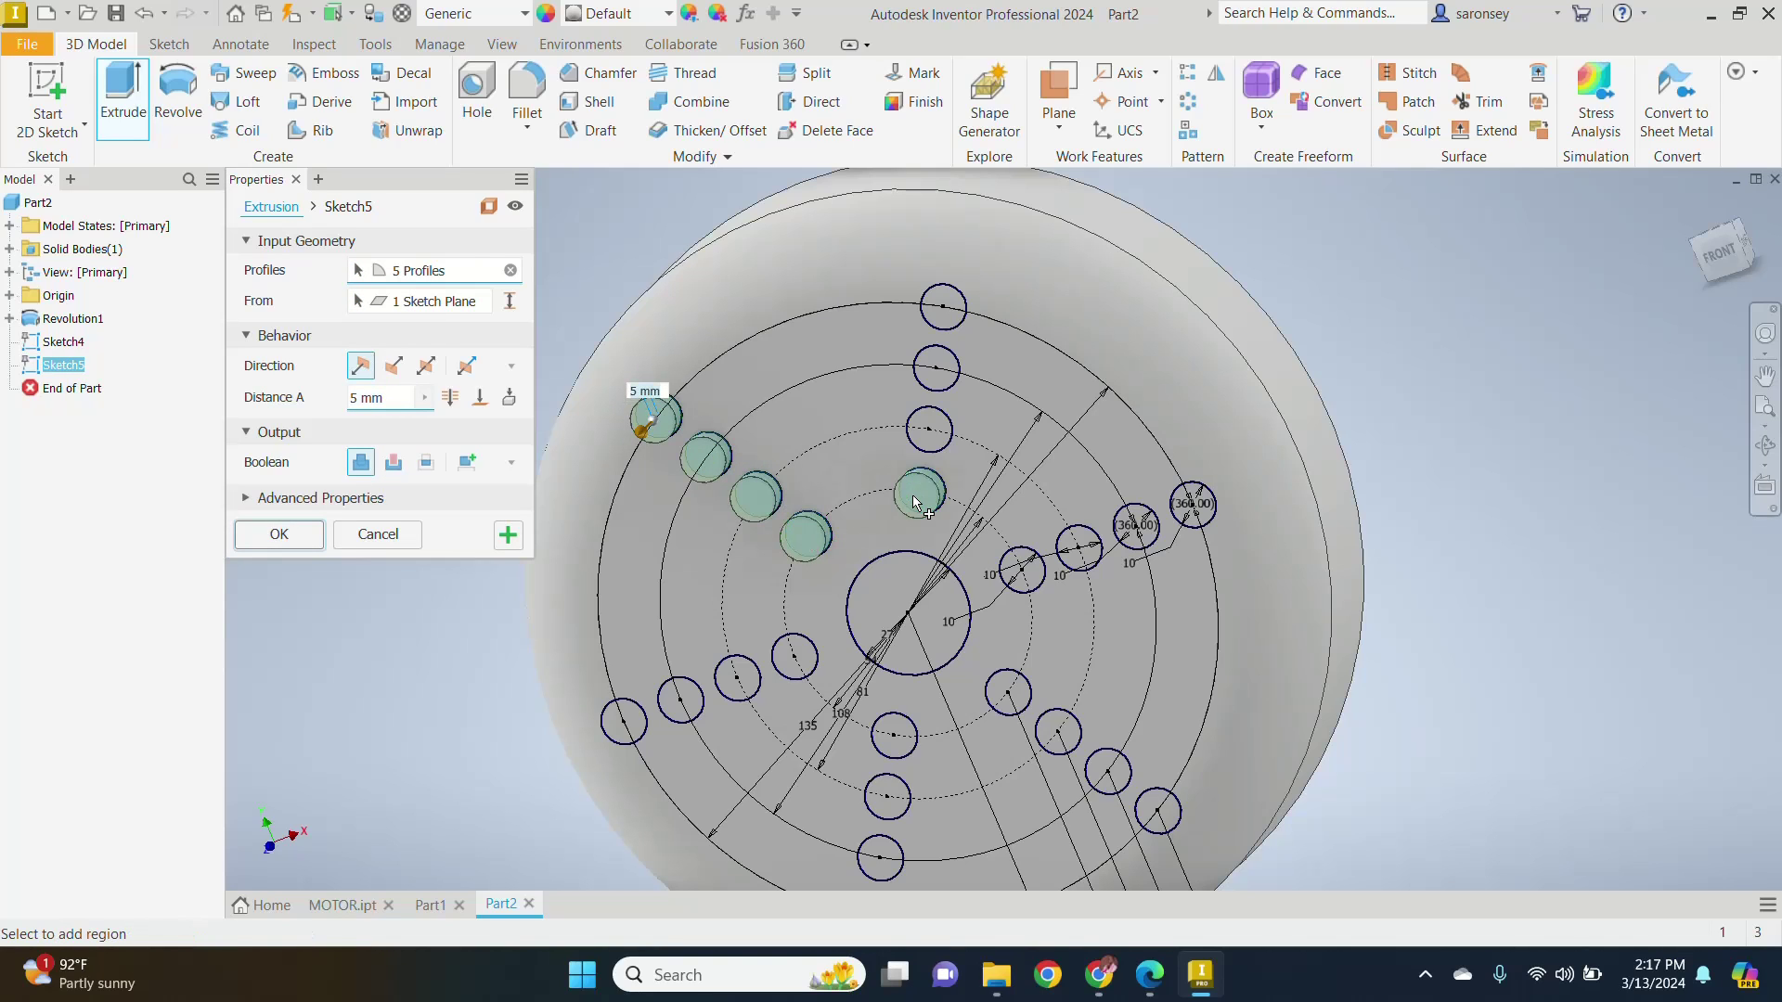
{"action": "left_click", "coordinate": [929, 430]}
{"action": "left_click", "coordinate": [936, 368]}
{"action": "left_click", "coordinate": [942, 307]}
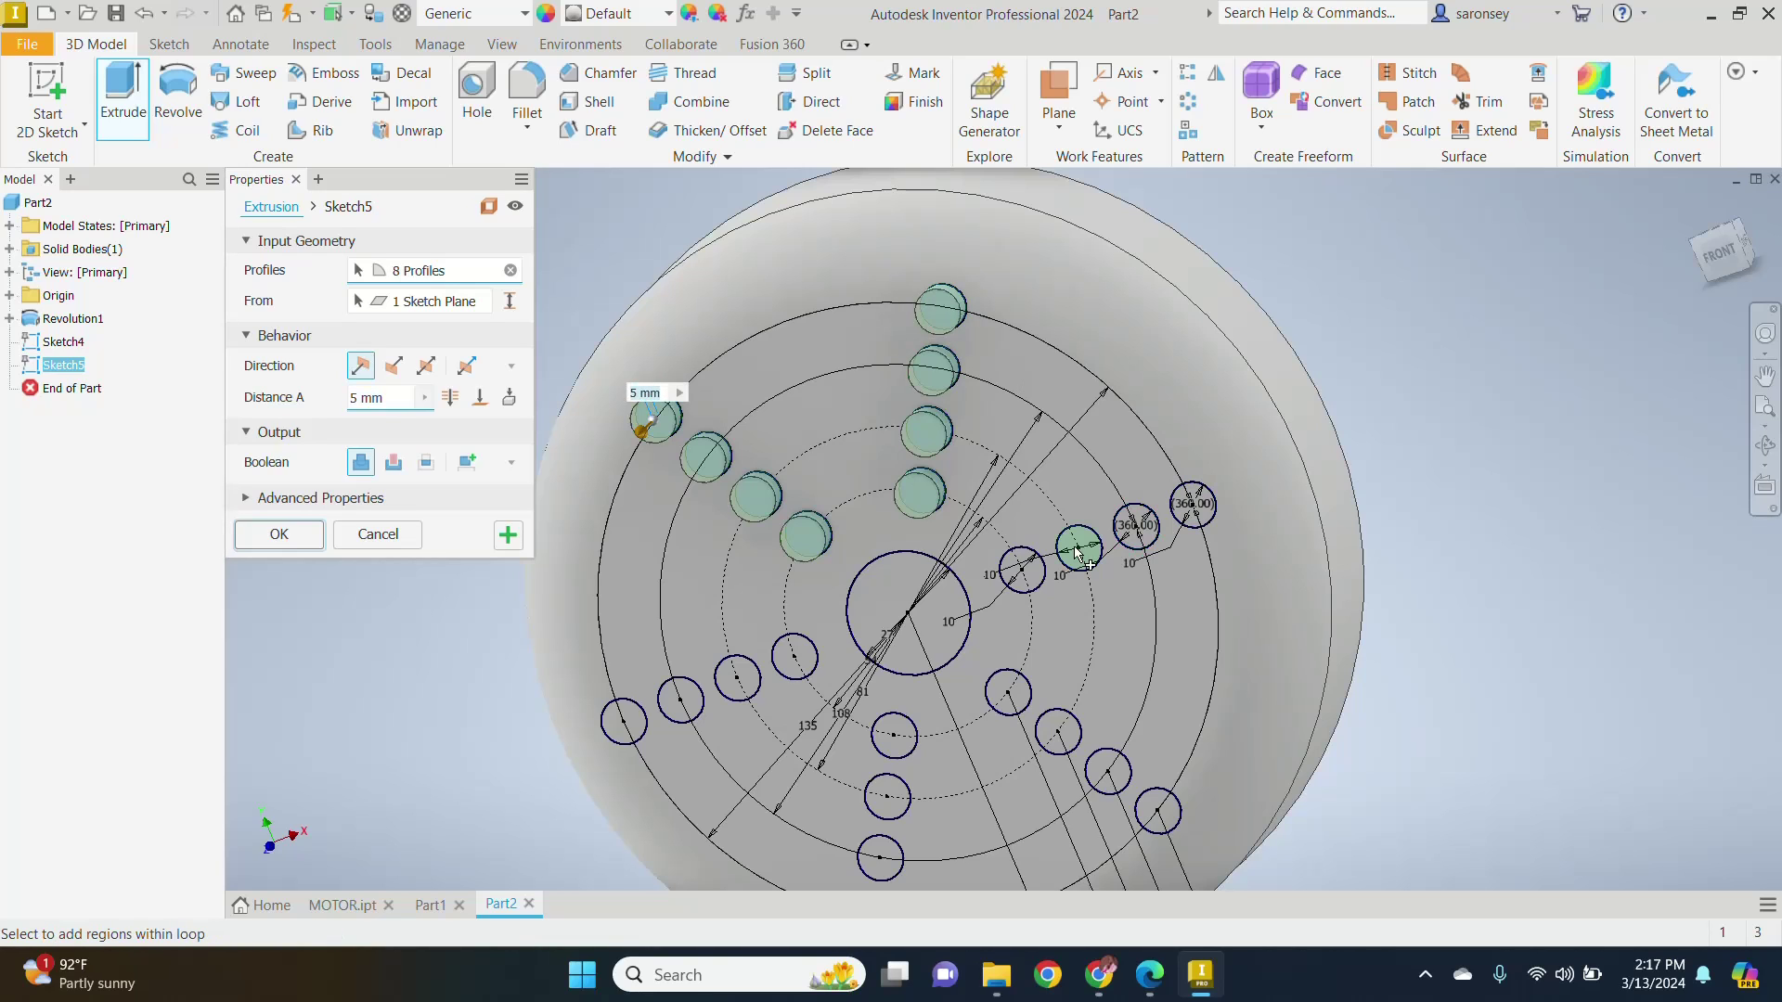
{"action": "left_click", "coordinate": [1022, 570]}
{"action": "left_click", "coordinate": [1078, 549]}
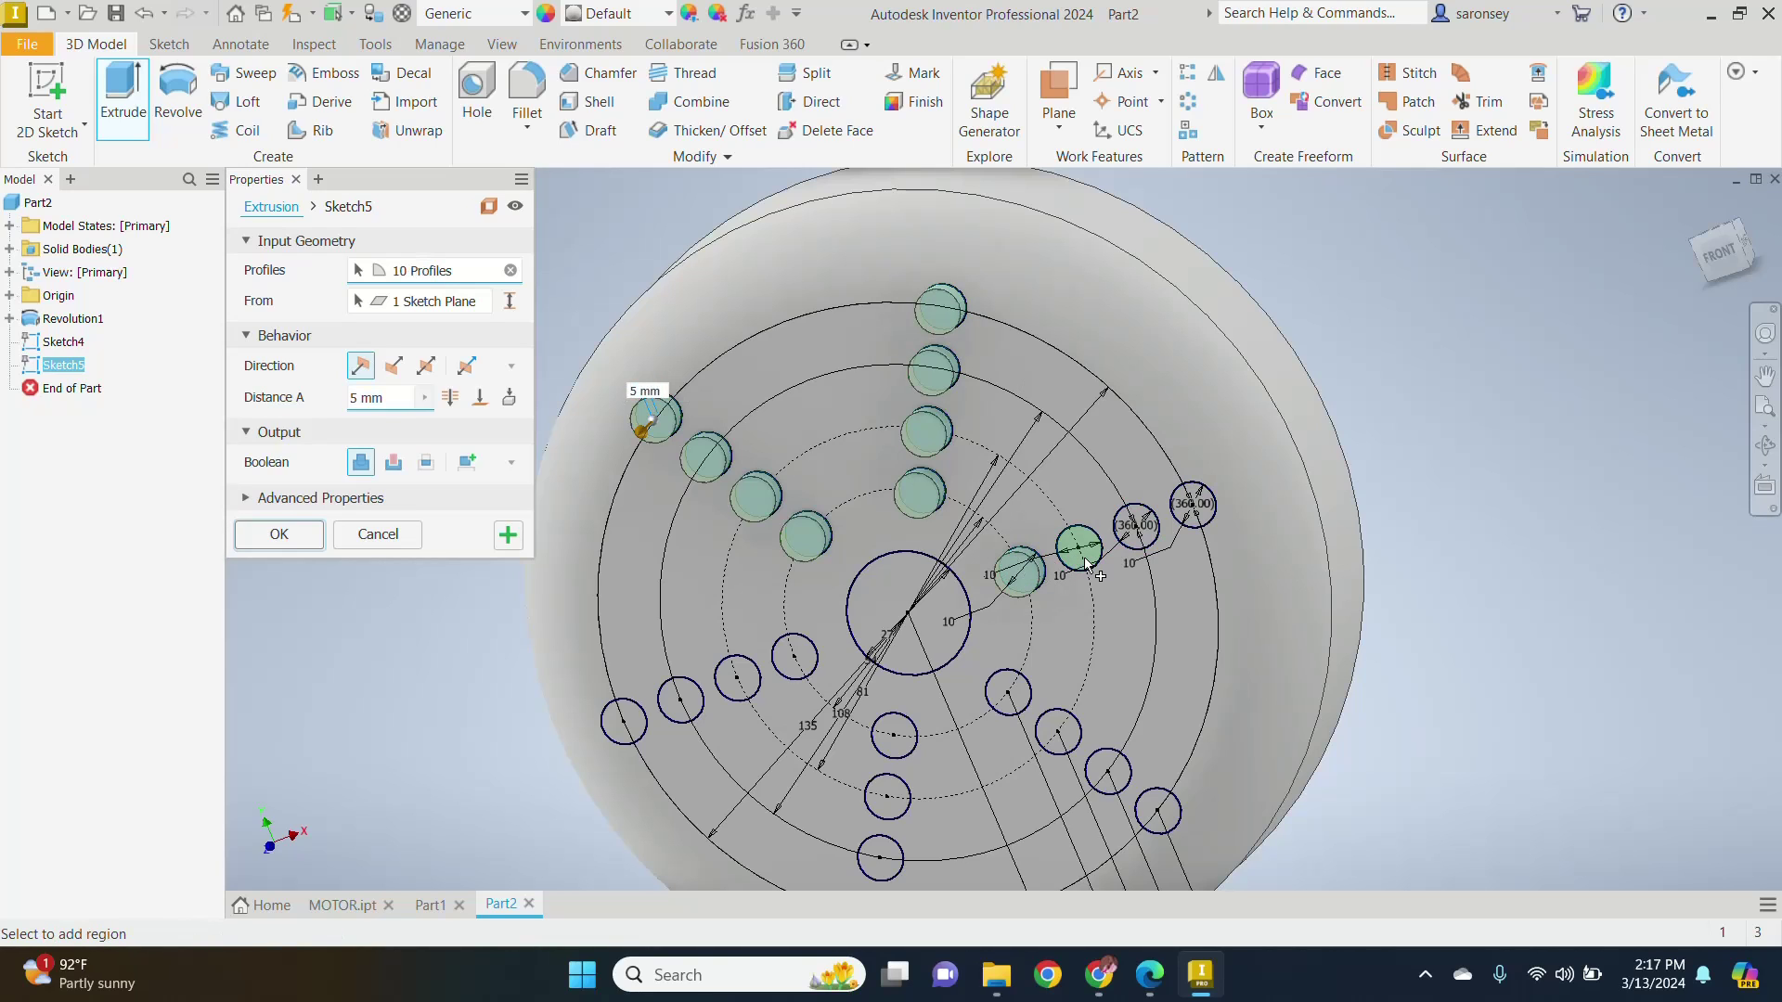
{"action": "left_click", "coordinate": [1142, 533]}
{"action": "left_click", "coordinate": [1192, 509]}
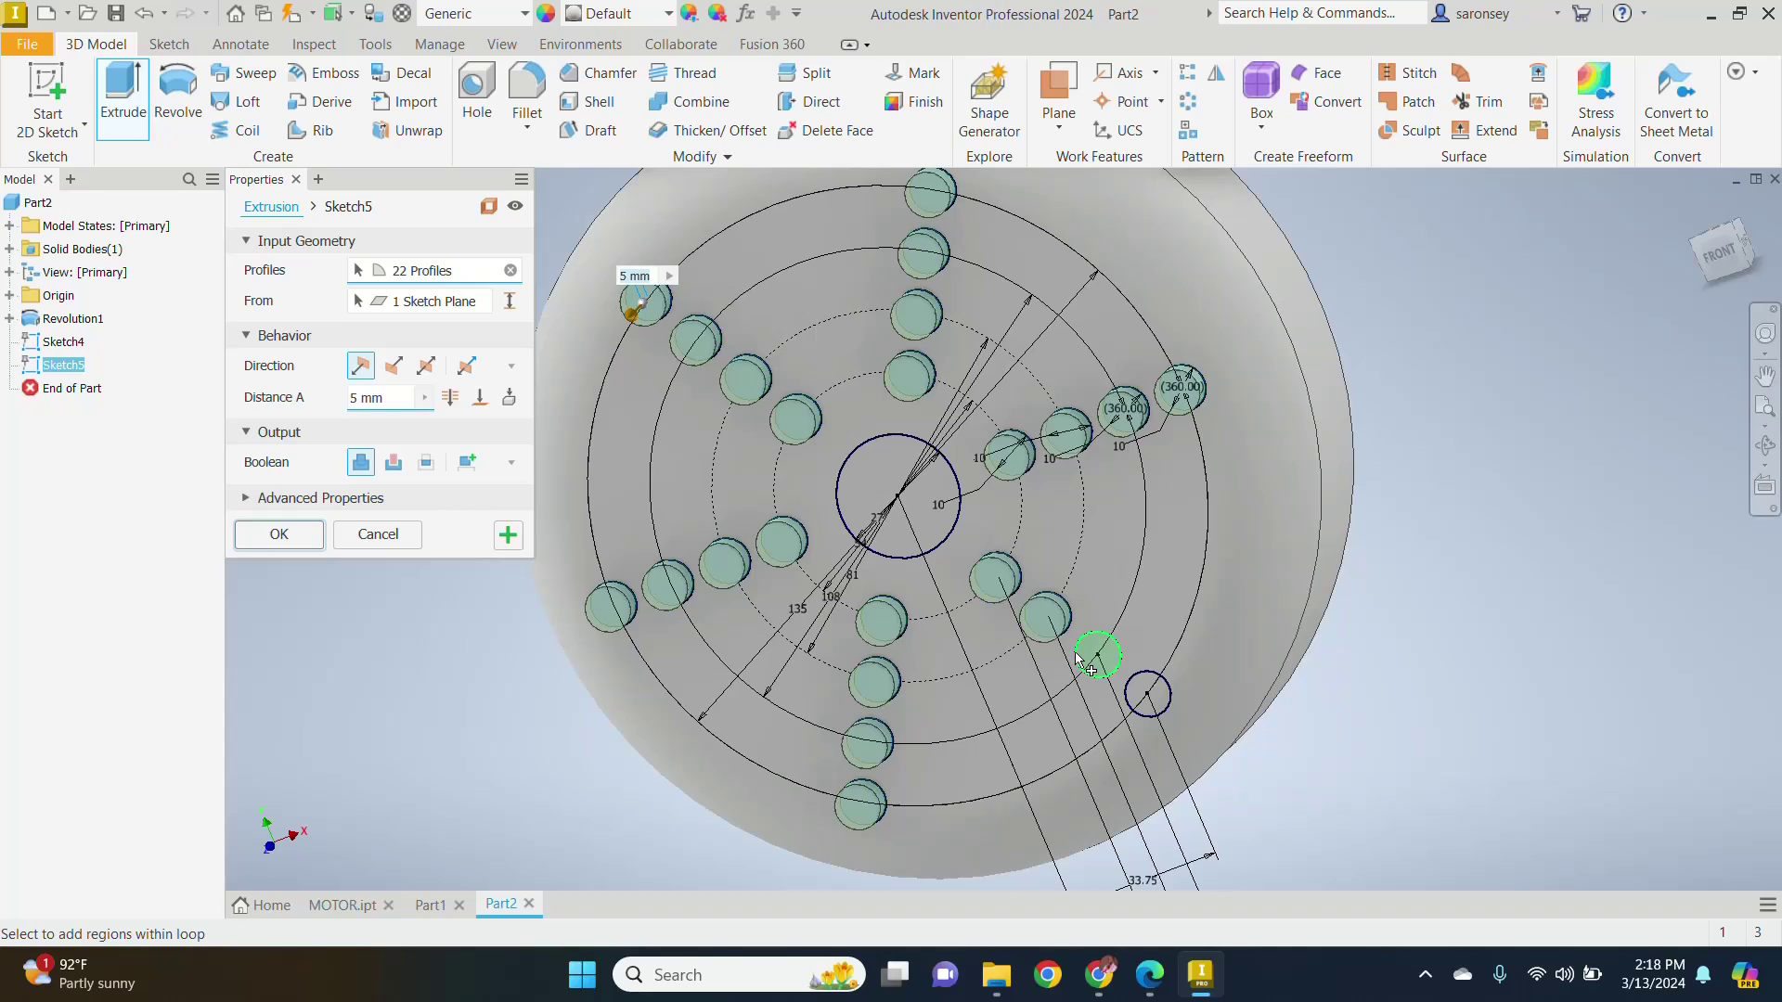
{"action": "left_click", "coordinate": [1095, 655]}
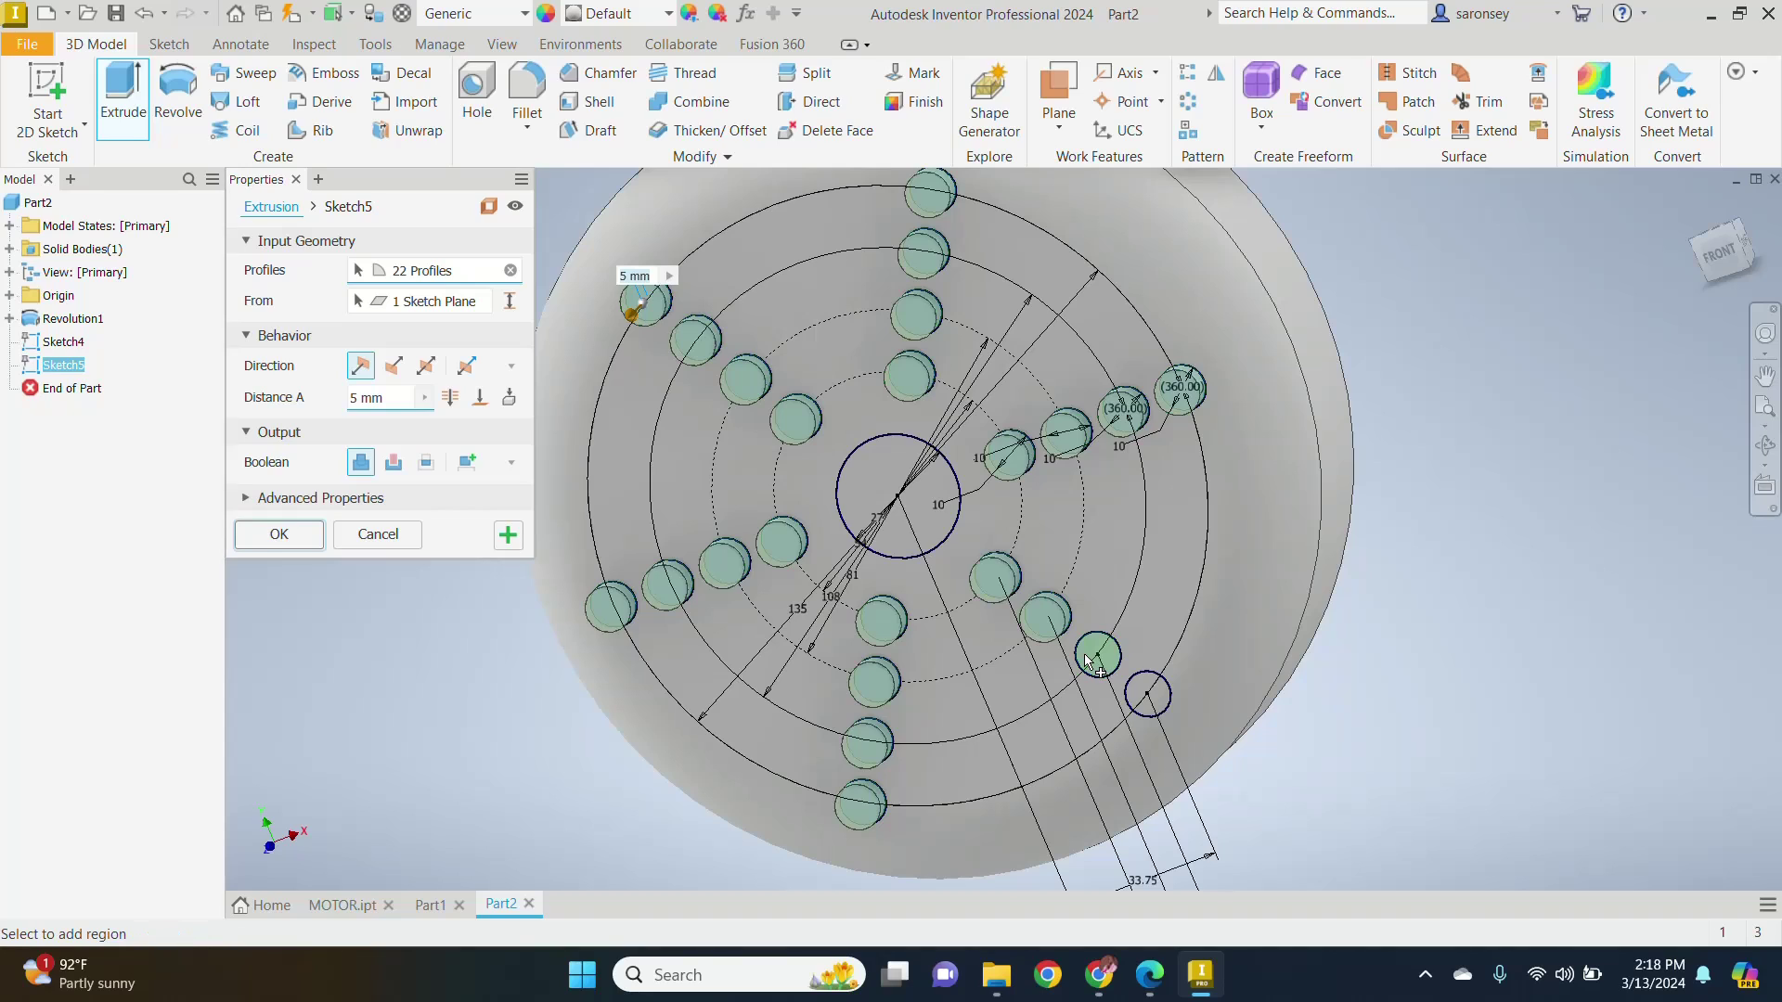
{"action": "left_click", "coordinate": [1143, 687]}
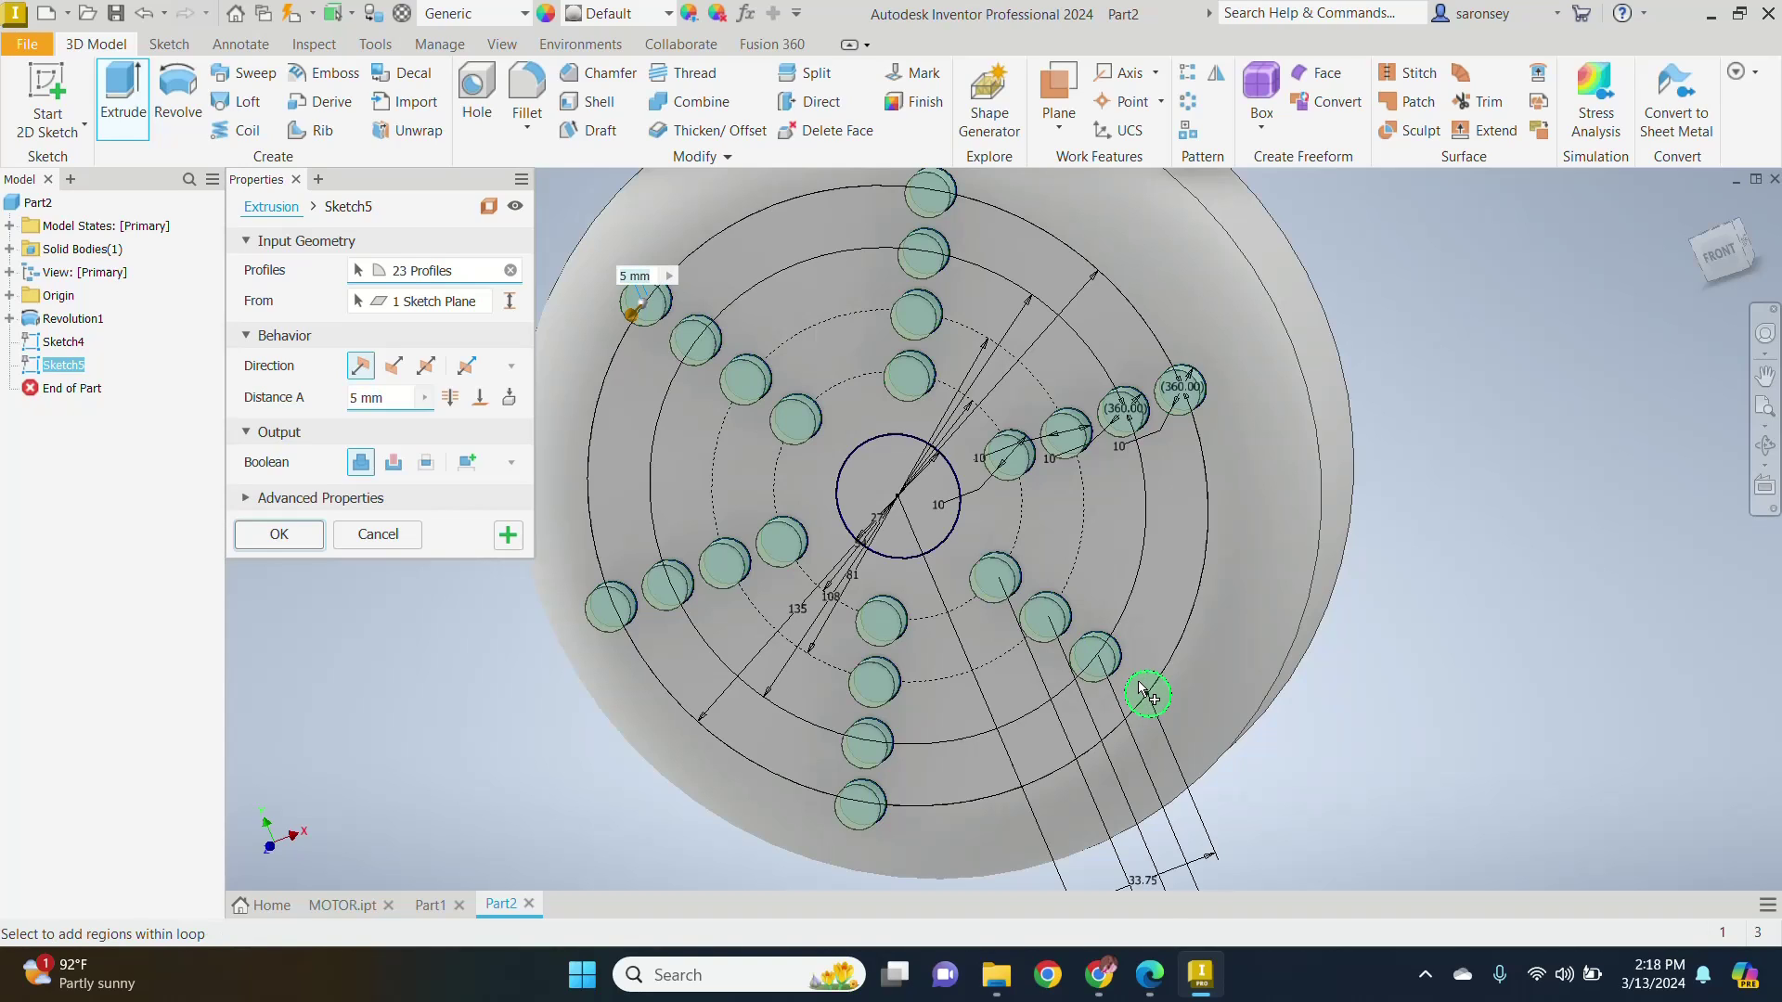
{"action": "left_click", "coordinate": [862, 475]}
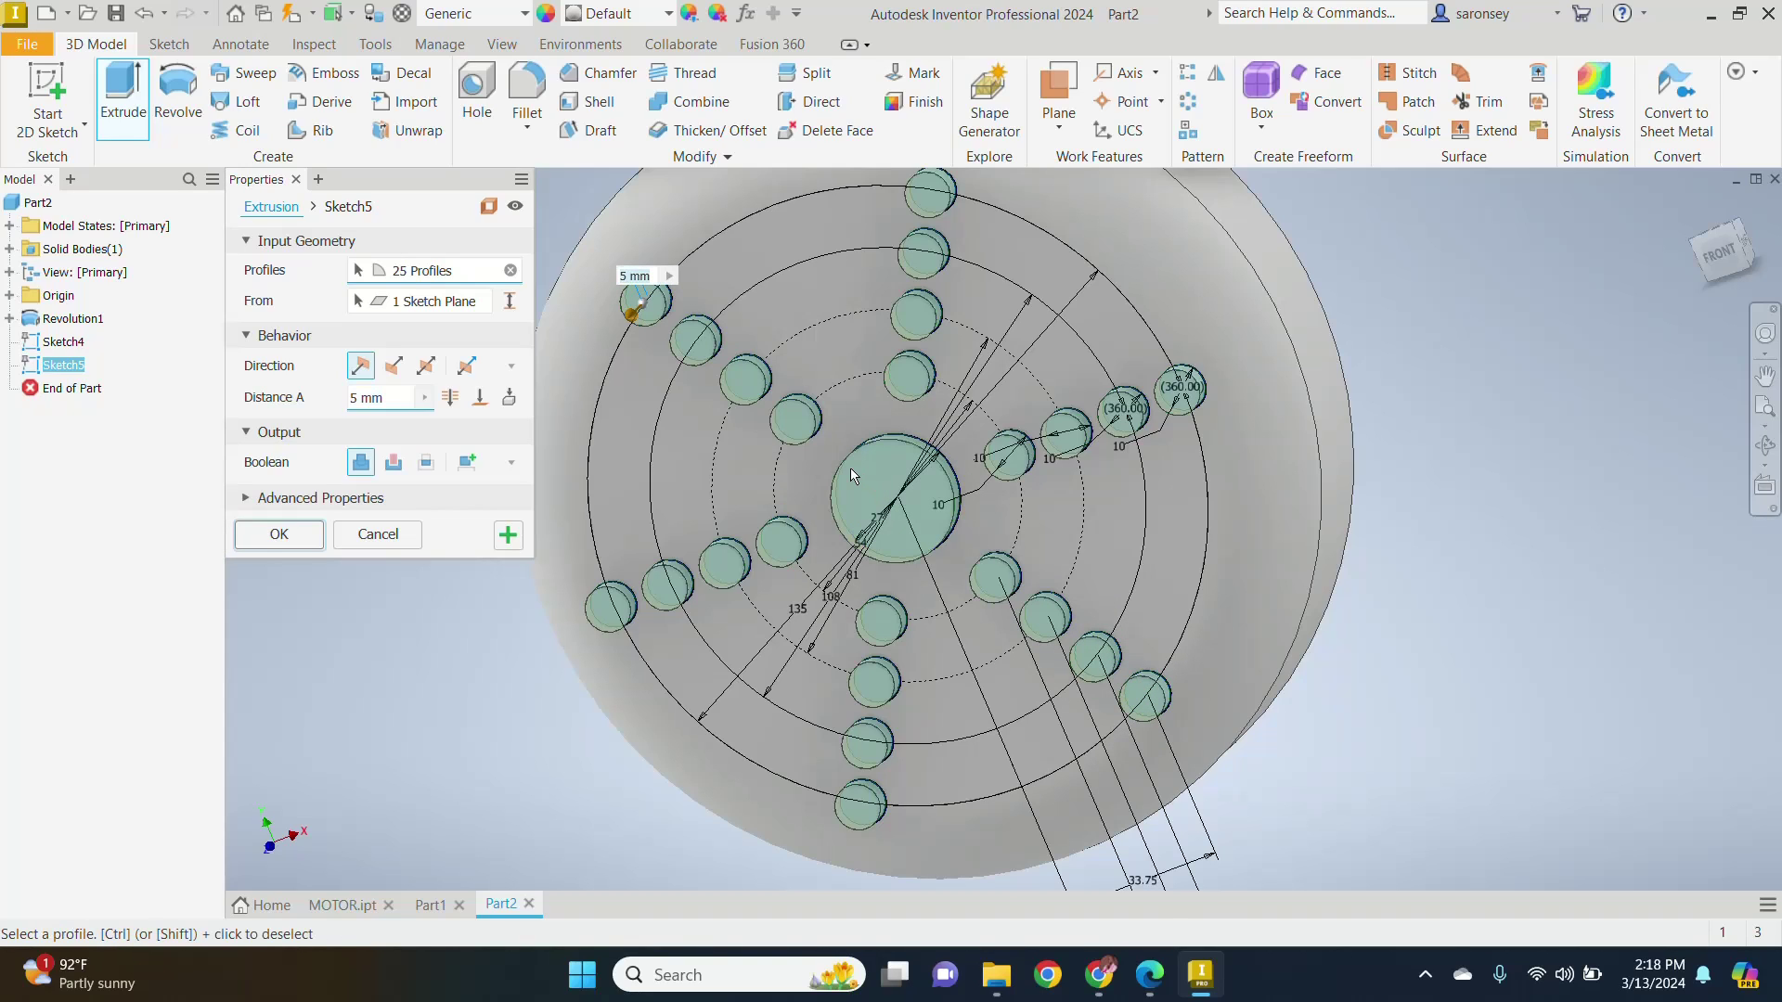
{"action": "left_click", "coordinate": [393, 463]}
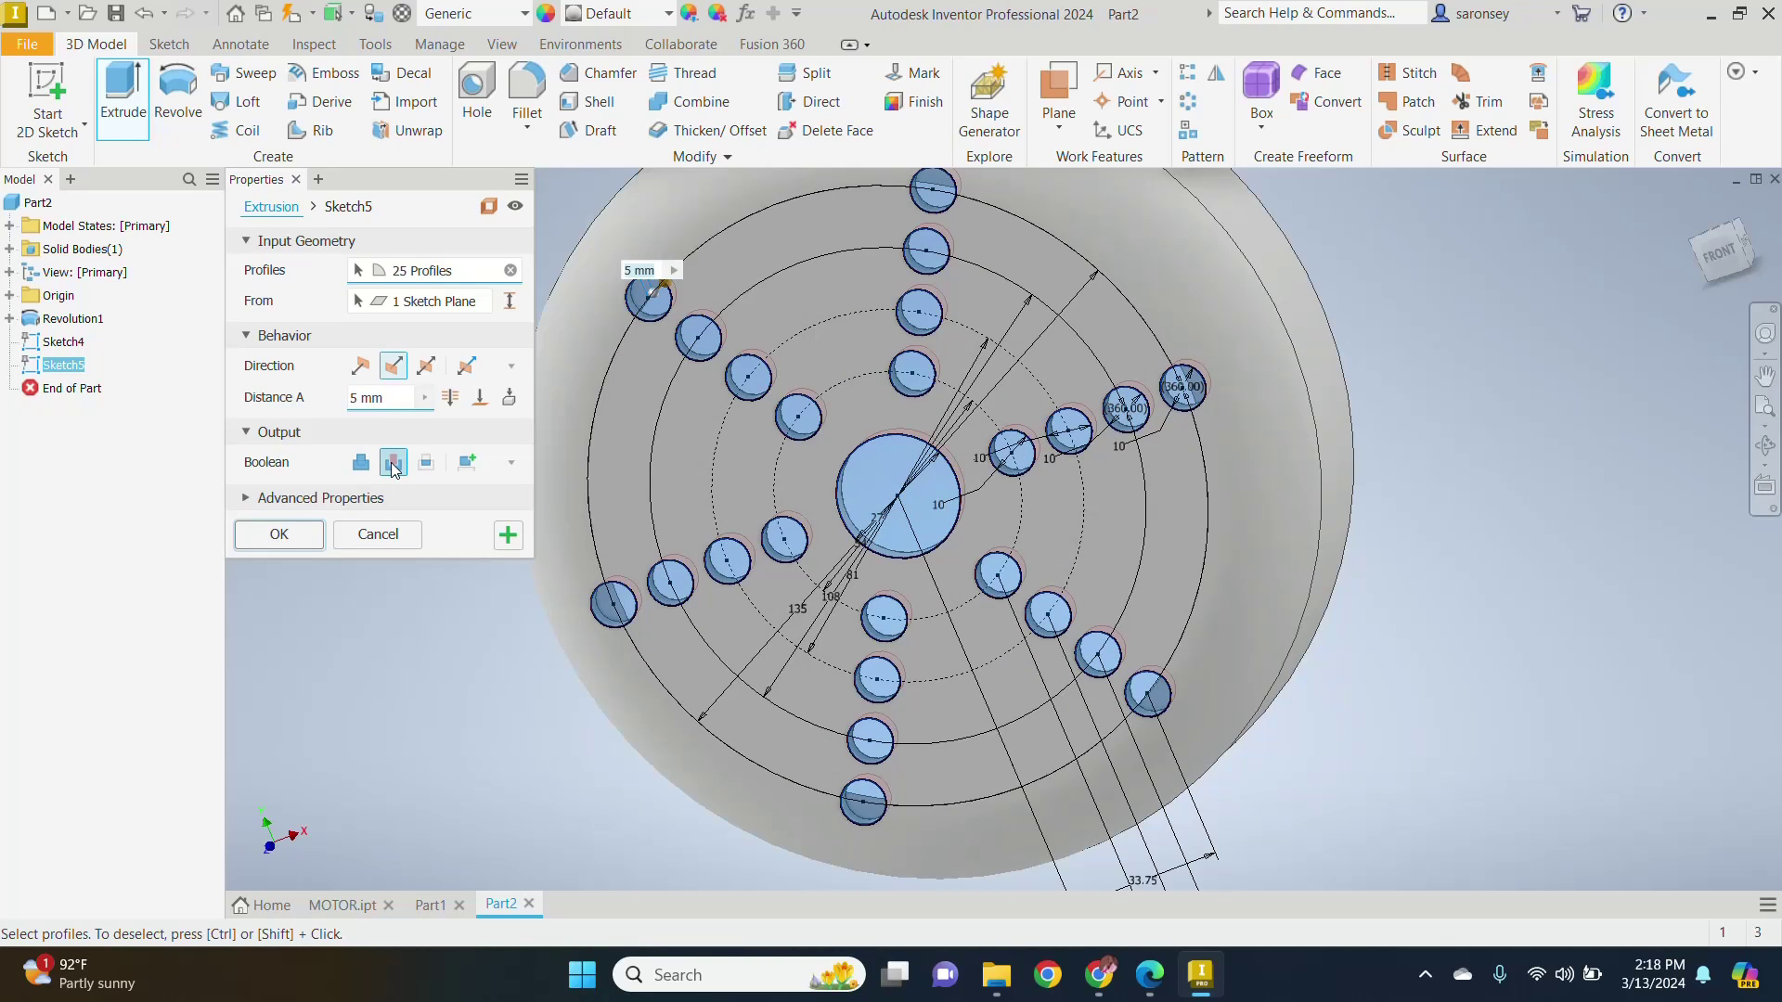
{"action": "left_click", "coordinate": [311, 538]}
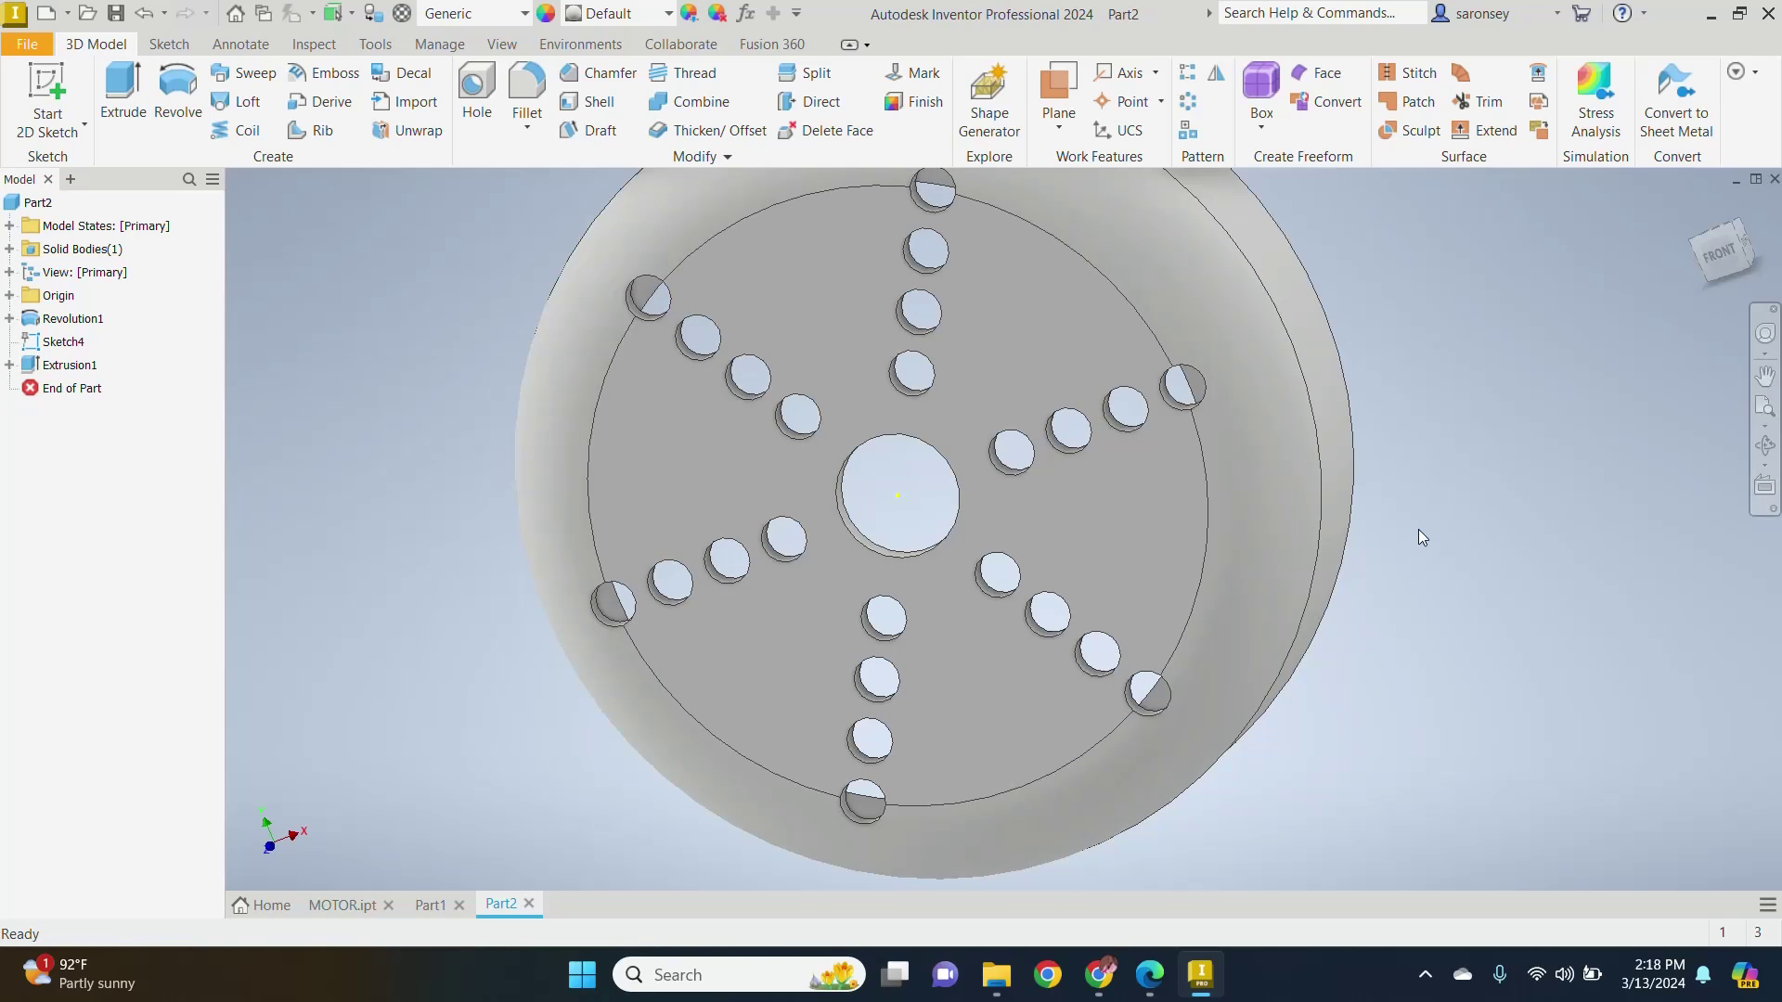
Step: Start a new sketch on the flat ring-shaped rim face at the housing's open end
{"action": "mouse_move", "coordinate": [1416, 531]}
{"action": "middle_mouse_down", "text": "shift"}
{"action": "mouse_move", "coordinate": [1440, 743]}
{"action": "mouse_move", "coordinate": [1333, 748]}
{"action": "mouse_move", "coordinate": [1277, 736]}
{"action": "mouse_move", "coordinate": [1279, 720]}
{"action": "middle_mouse_up", "text": "shift"}
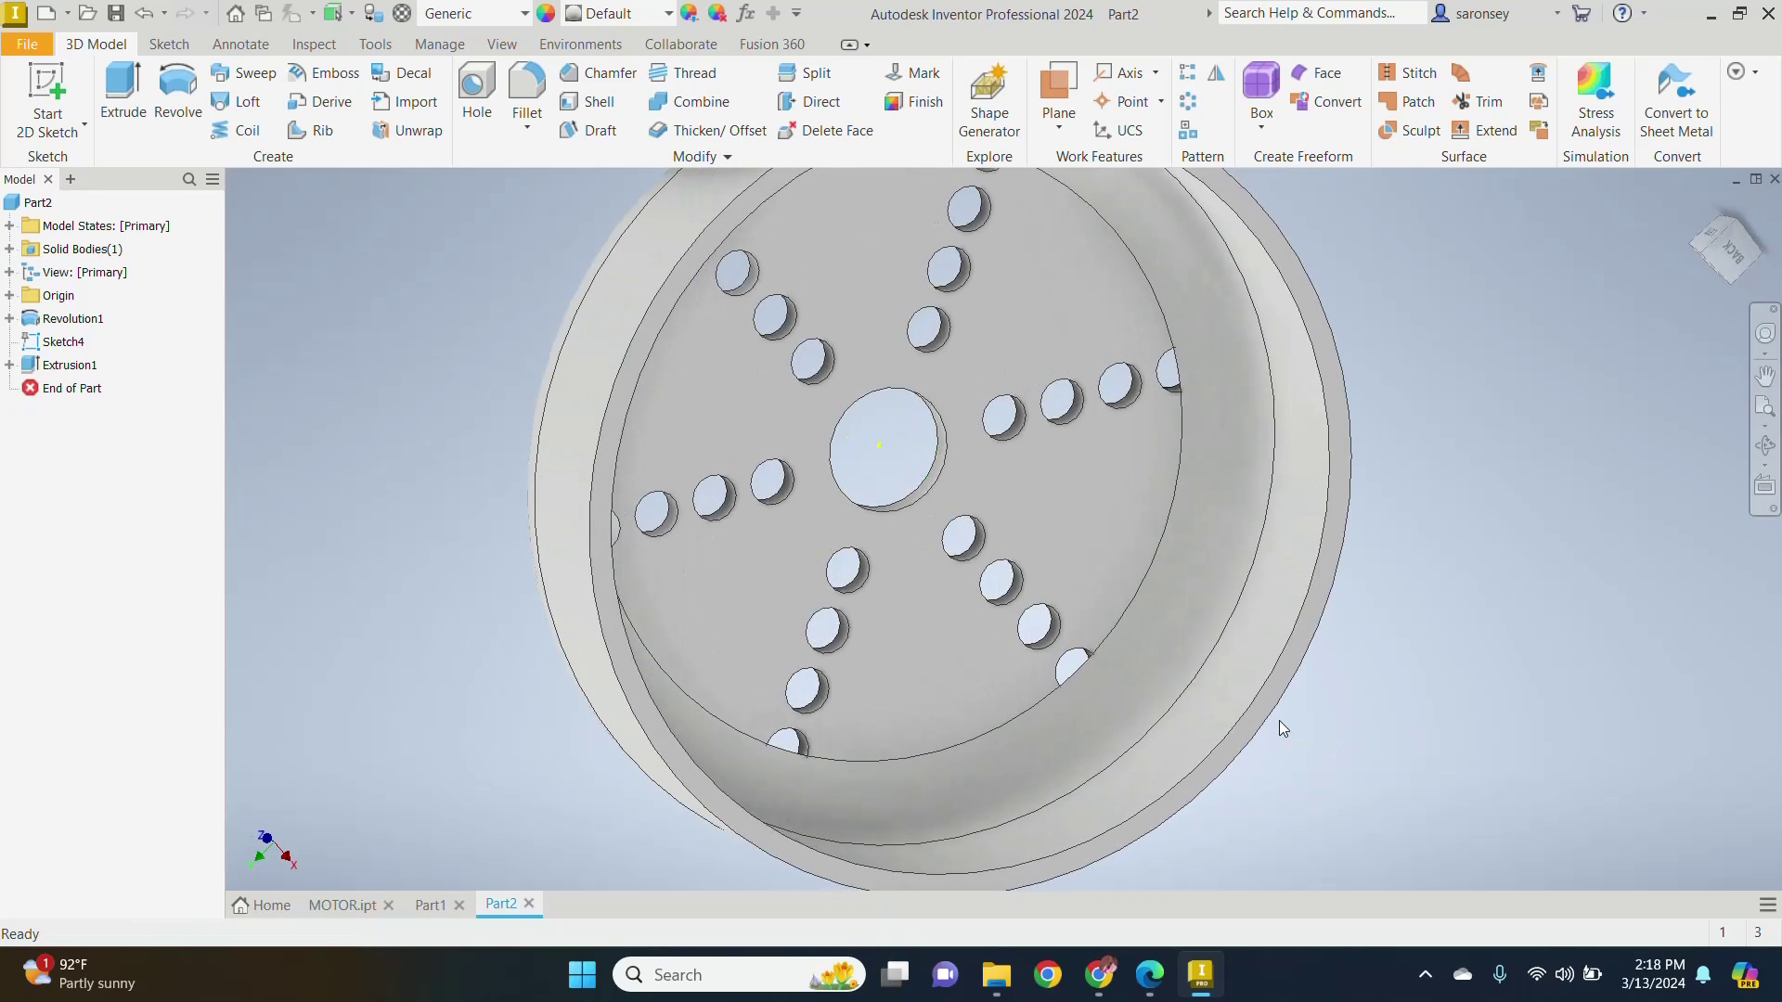
{"action": "scroll", "coordinate": [1279, 720], "scroll_direction": "down", "scroll_amount": 2}
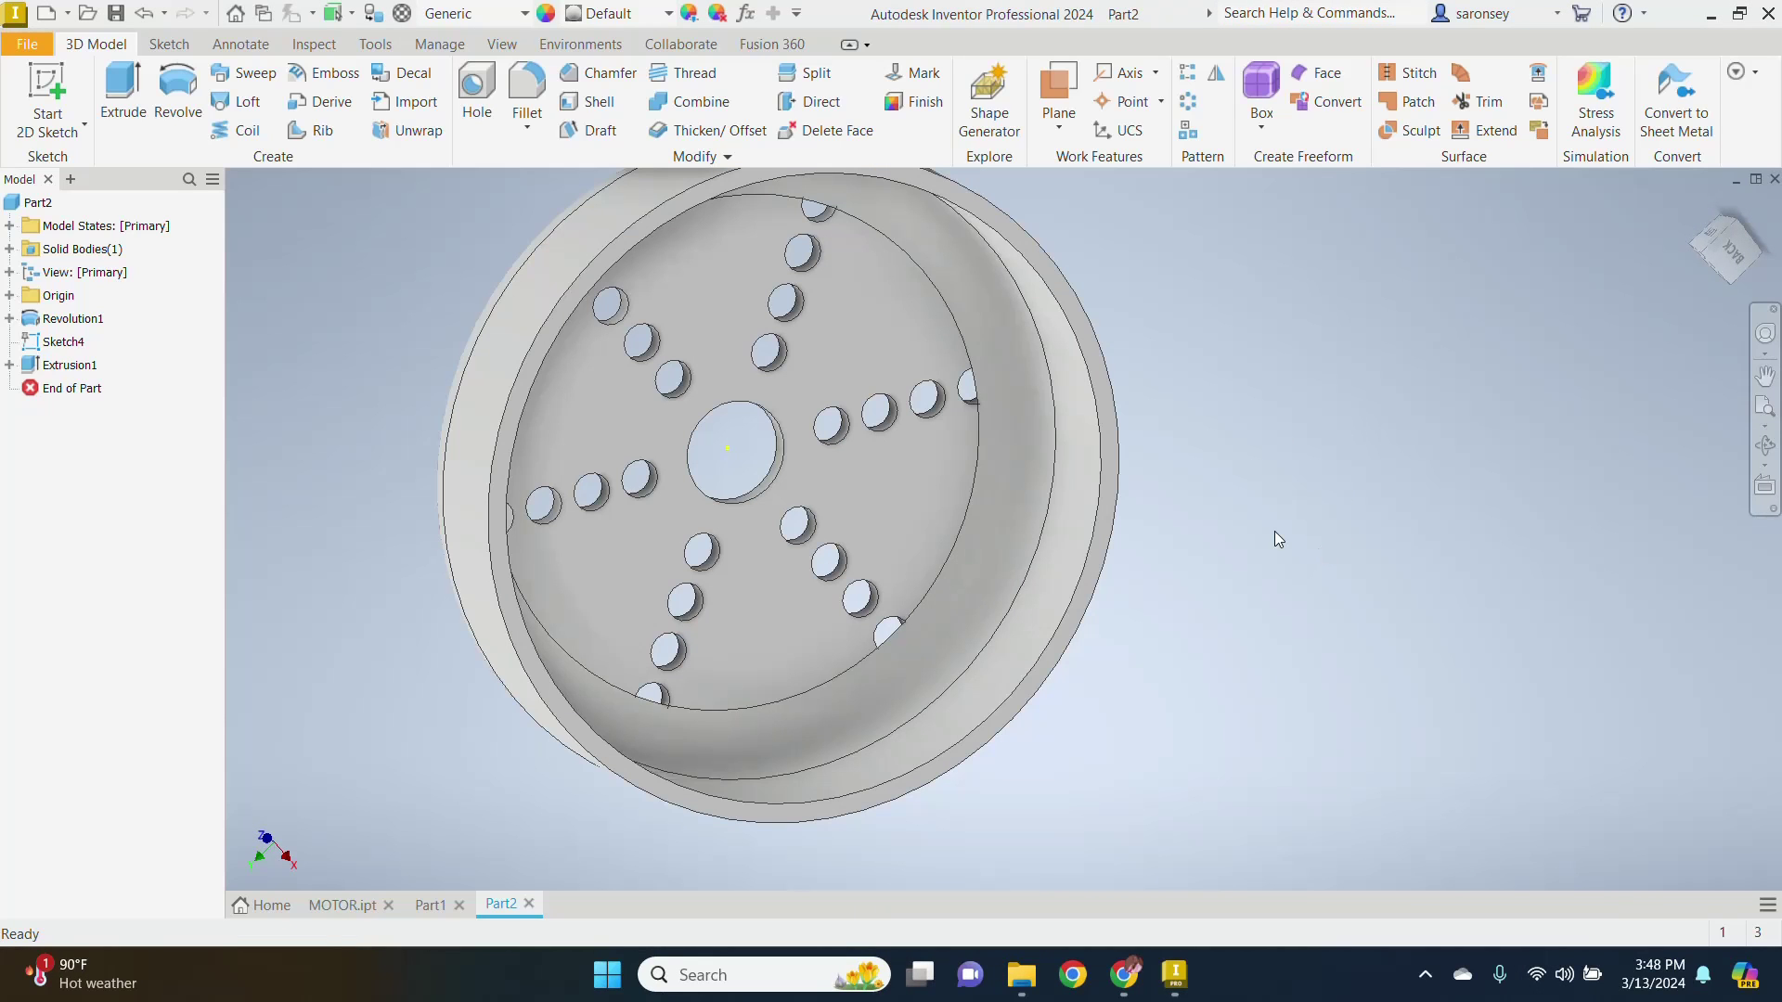
{"action": "middle_click_drag", "start_coordinate": [1274, 531], "coordinate": [1390, 576]}
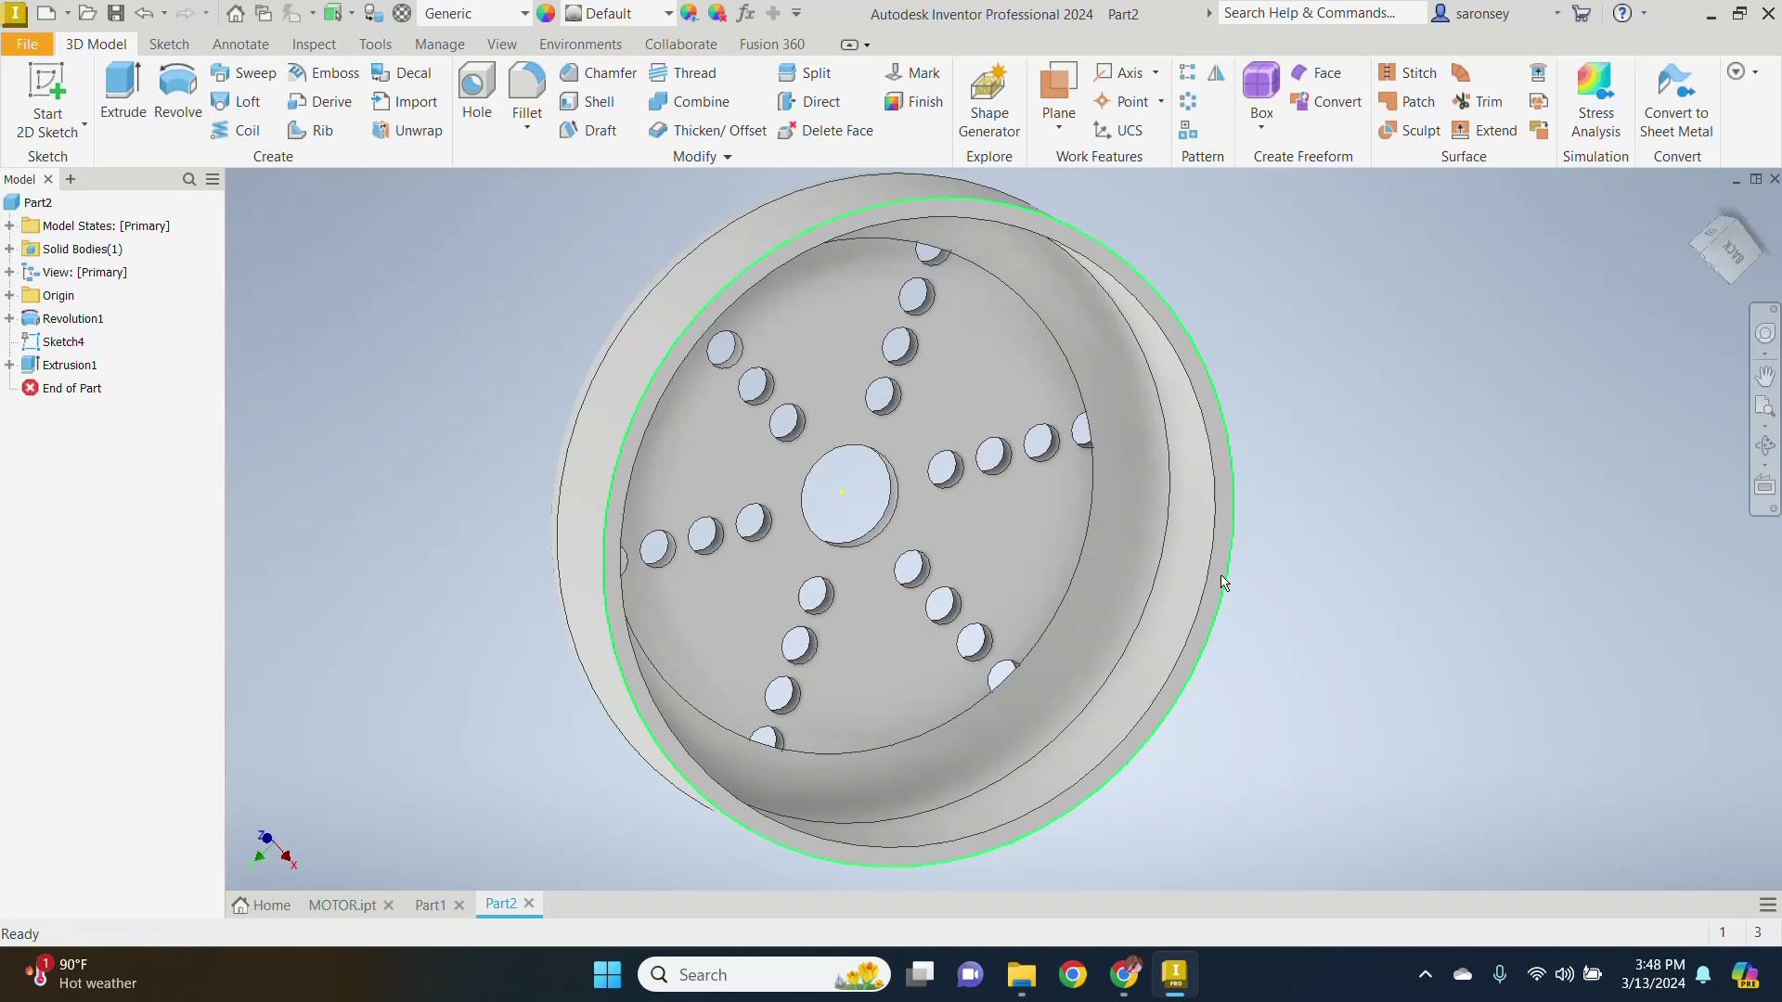
{"action": "scroll", "coordinate": [1244, 568], "scroll_direction": "up", "scroll_amount": 5}
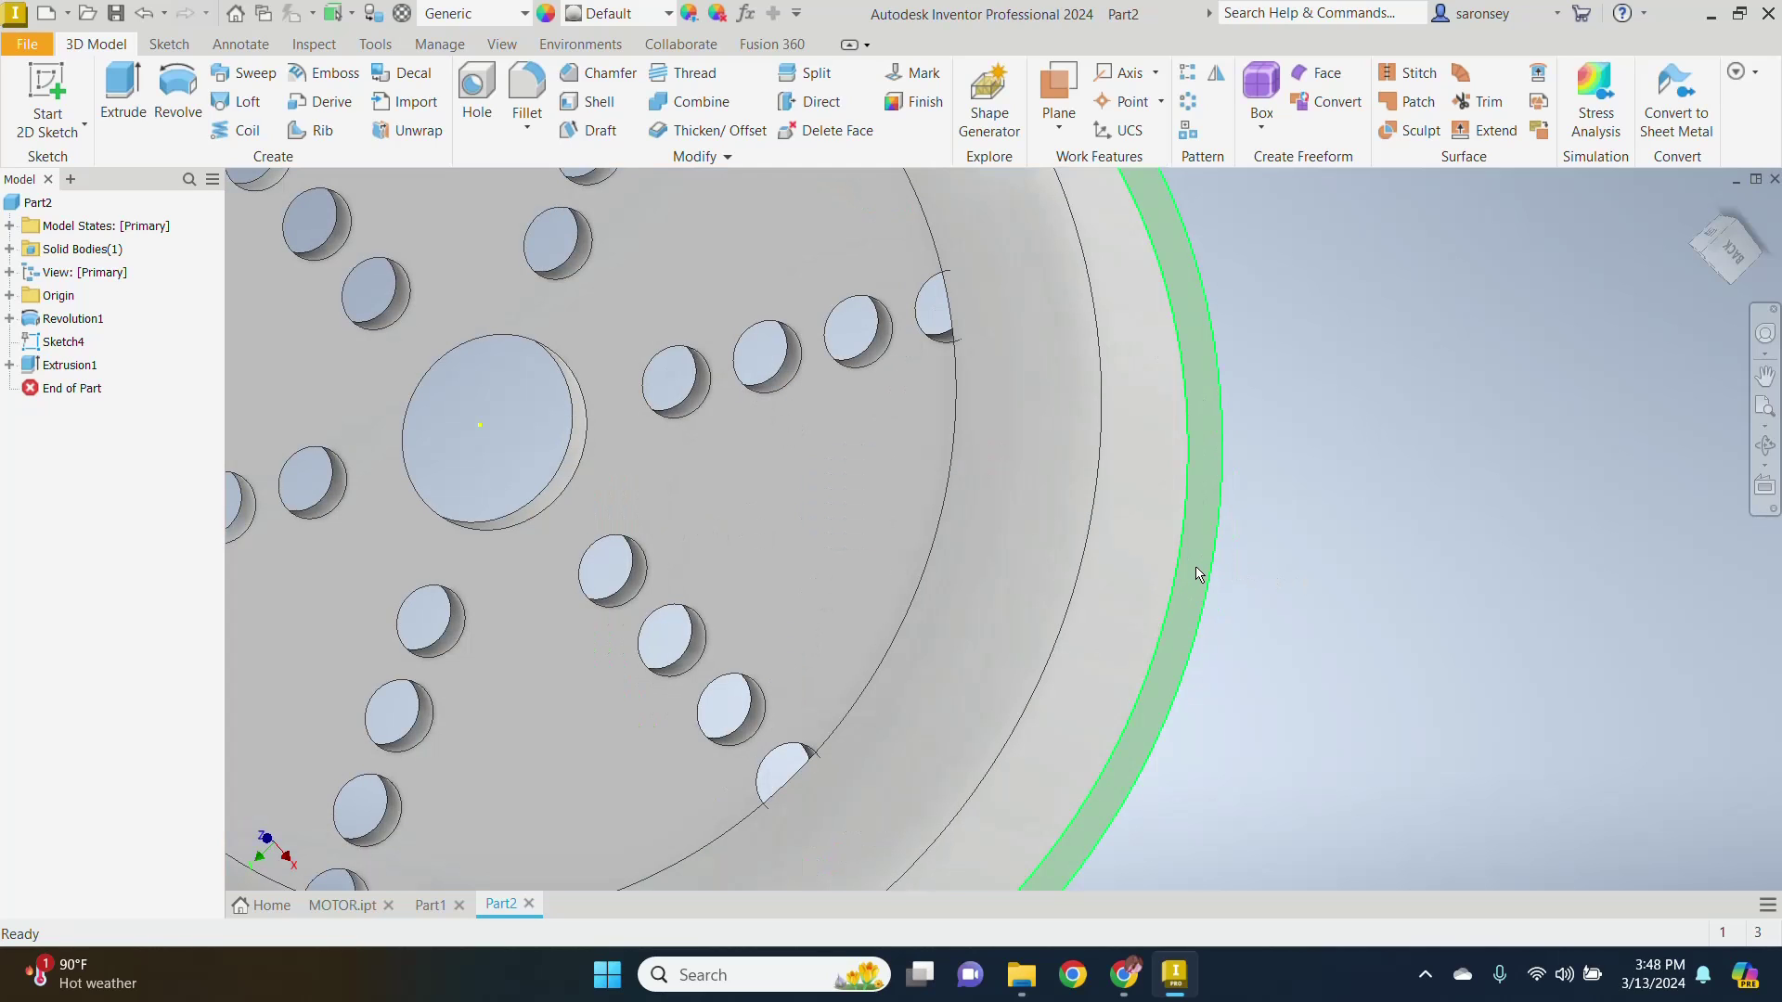
{"action": "left_click", "coordinate": [1197, 574]}
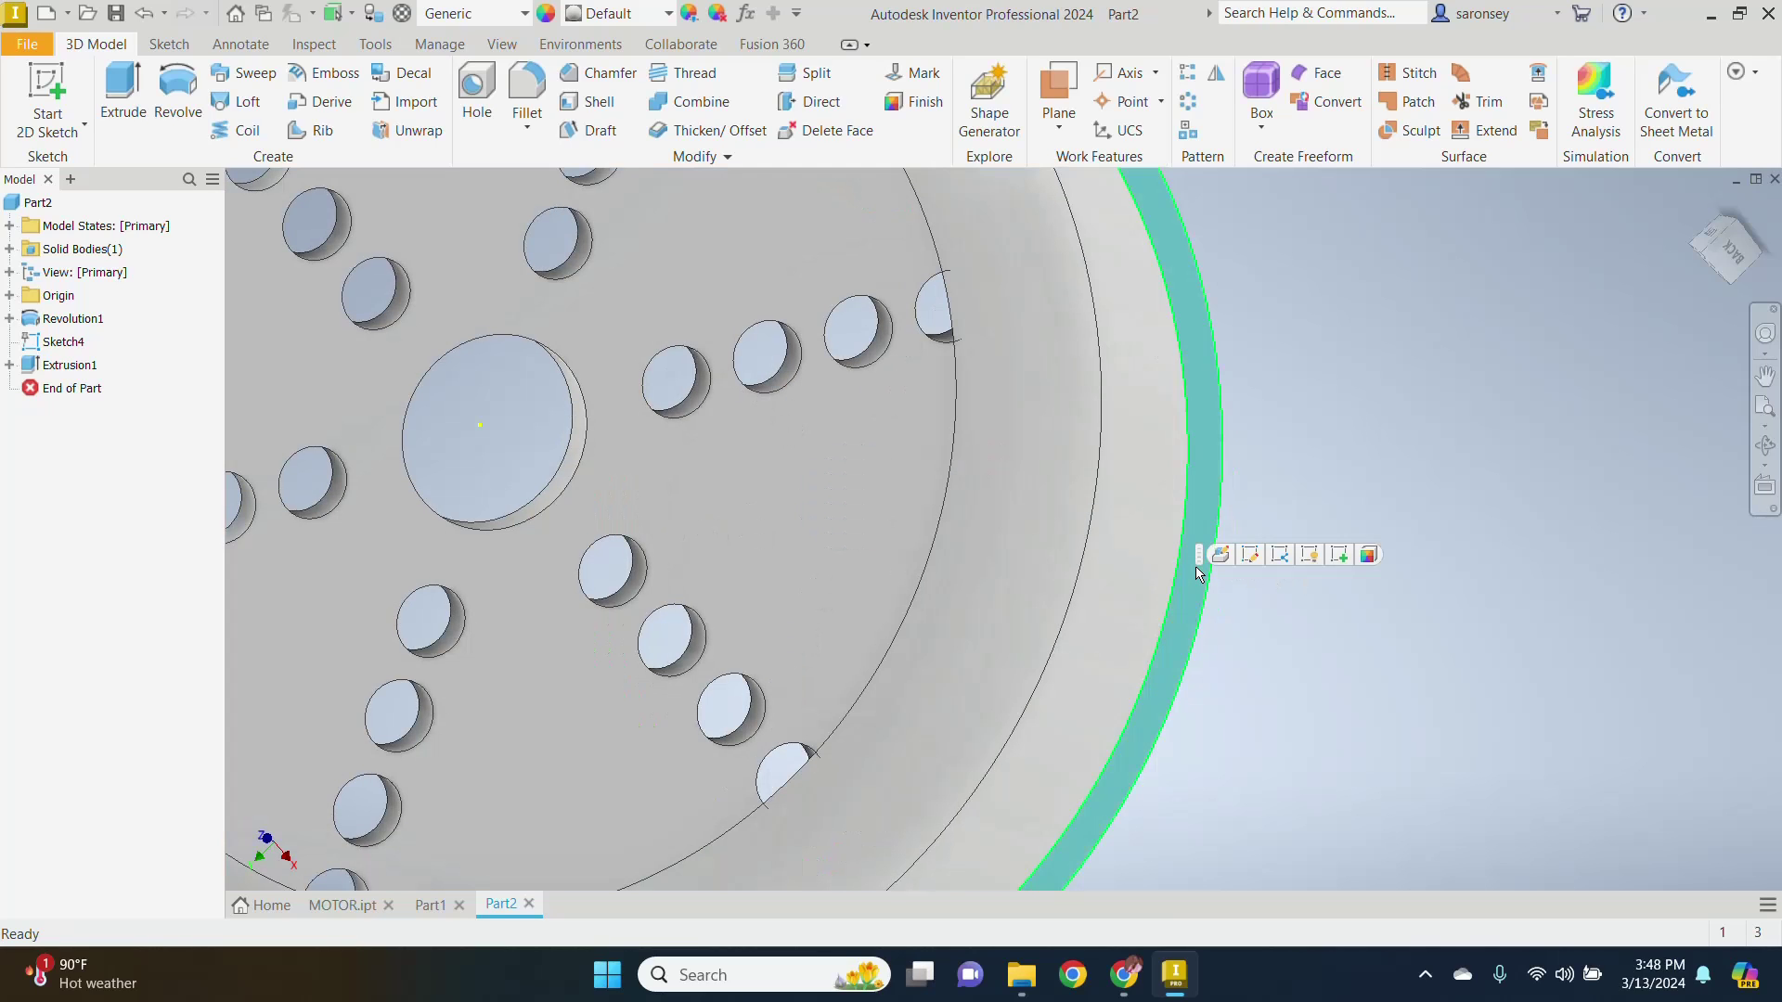
{"action": "left_click", "coordinate": [1331, 551]}
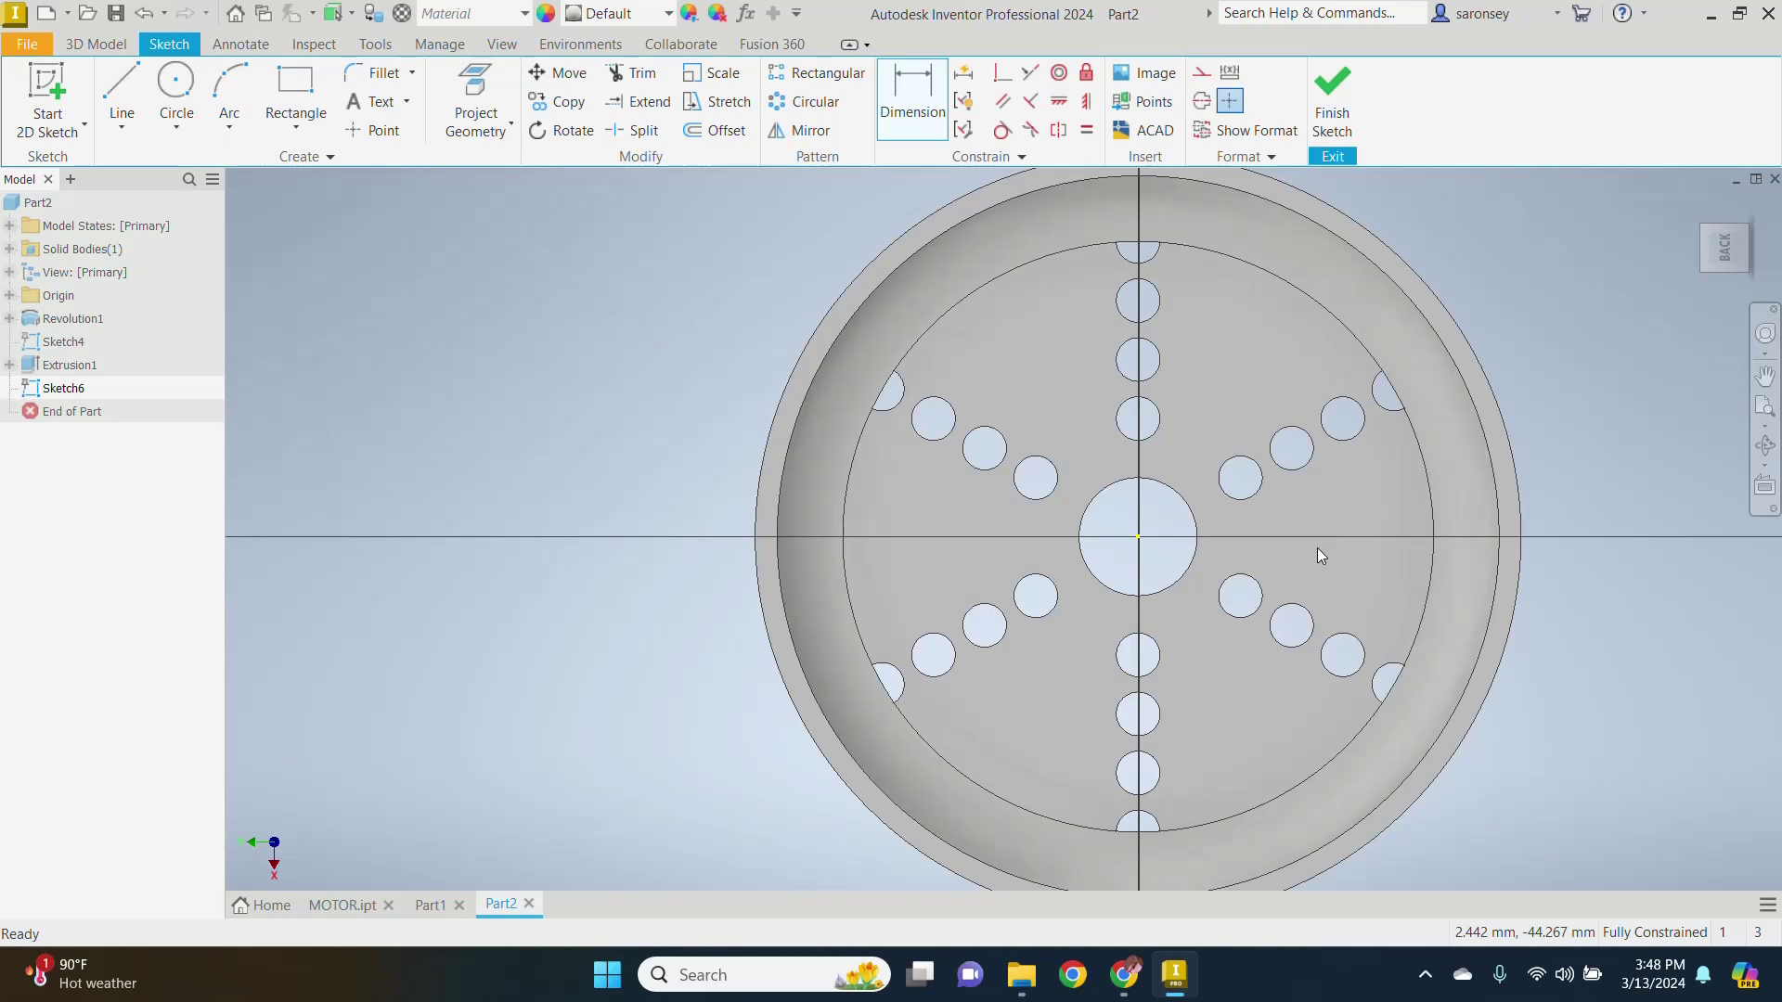
Step: Draw a 165 mm diameter circle centred on the origin, matching the inner edge of the rim
{"action": "left_click", "coordinate": [176, 85]}
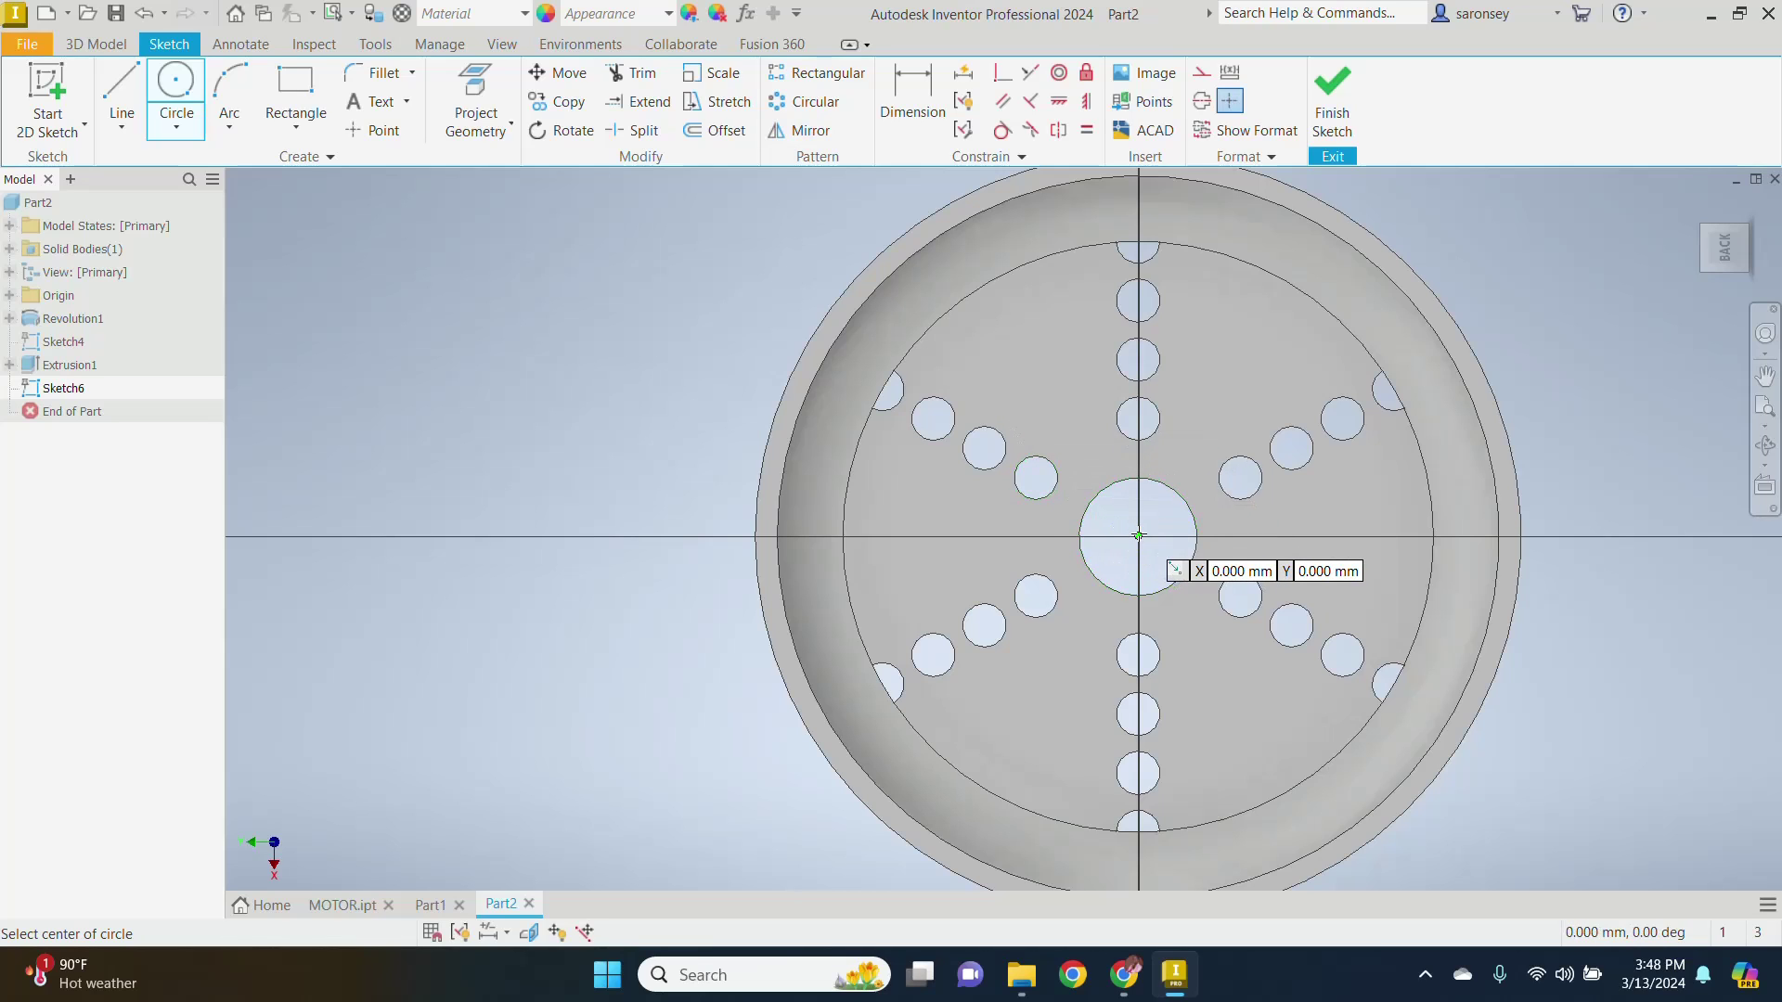
{"action": "left_click", "coordinate": [1139, 536]}
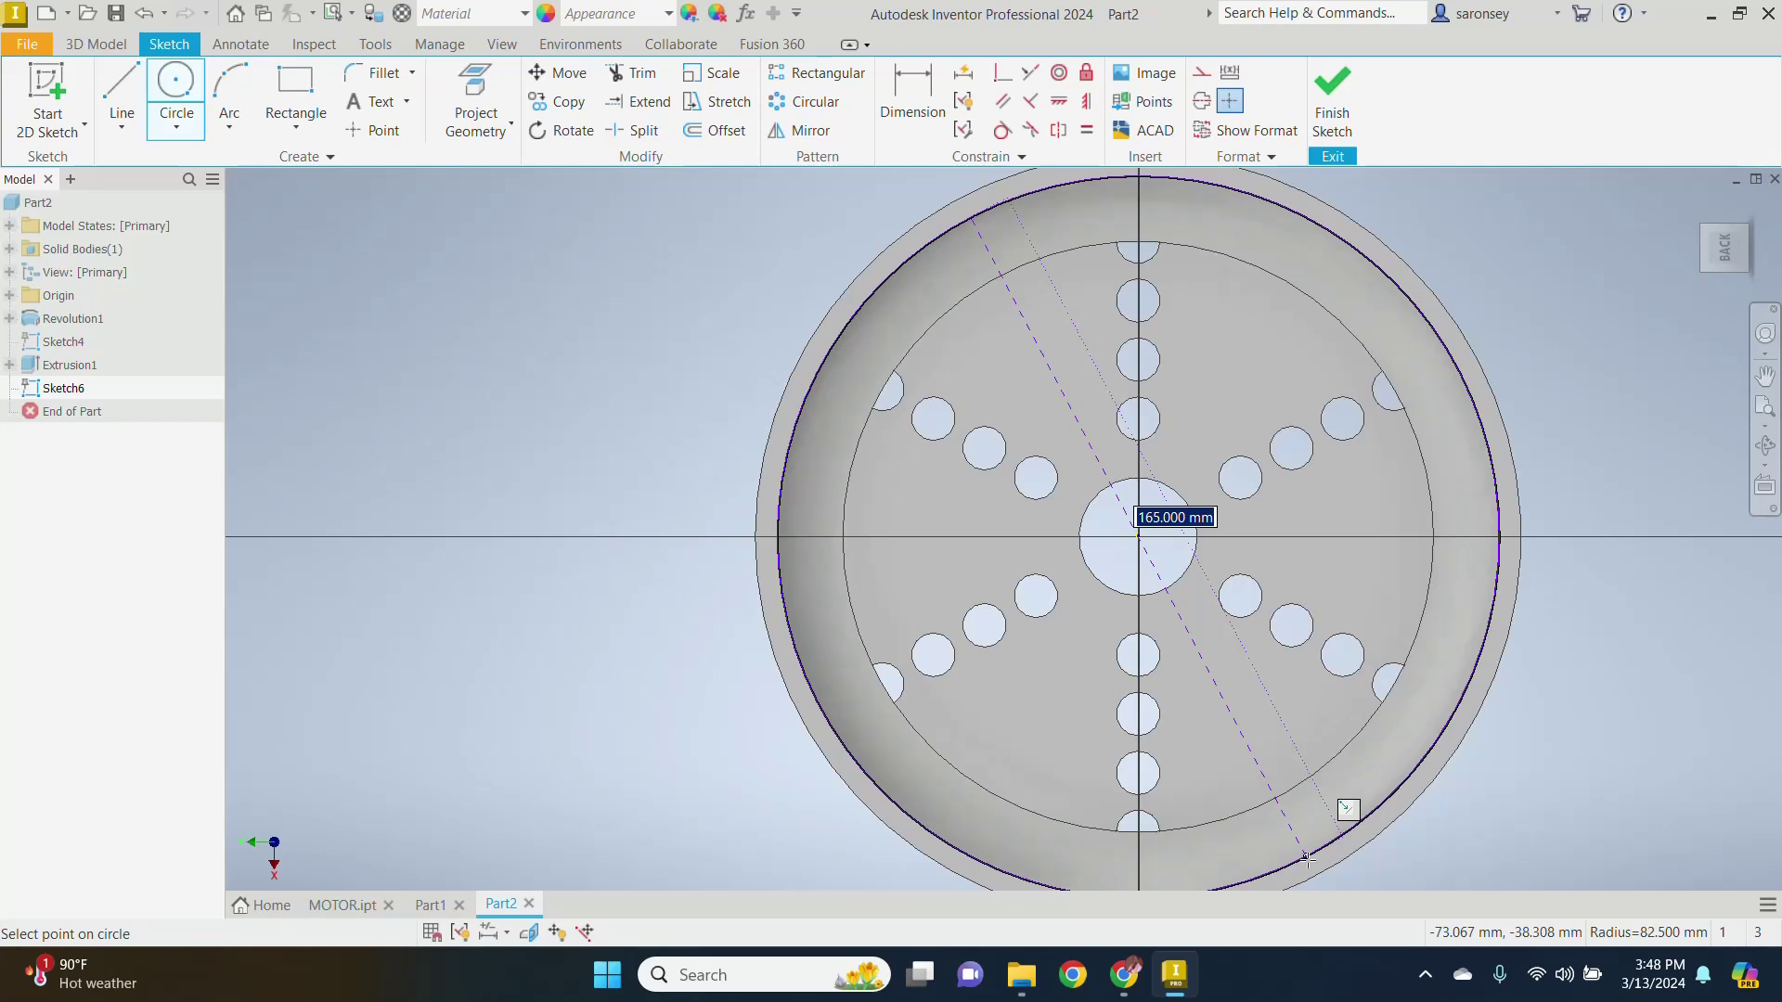
{"action": "type", "text": "1"}
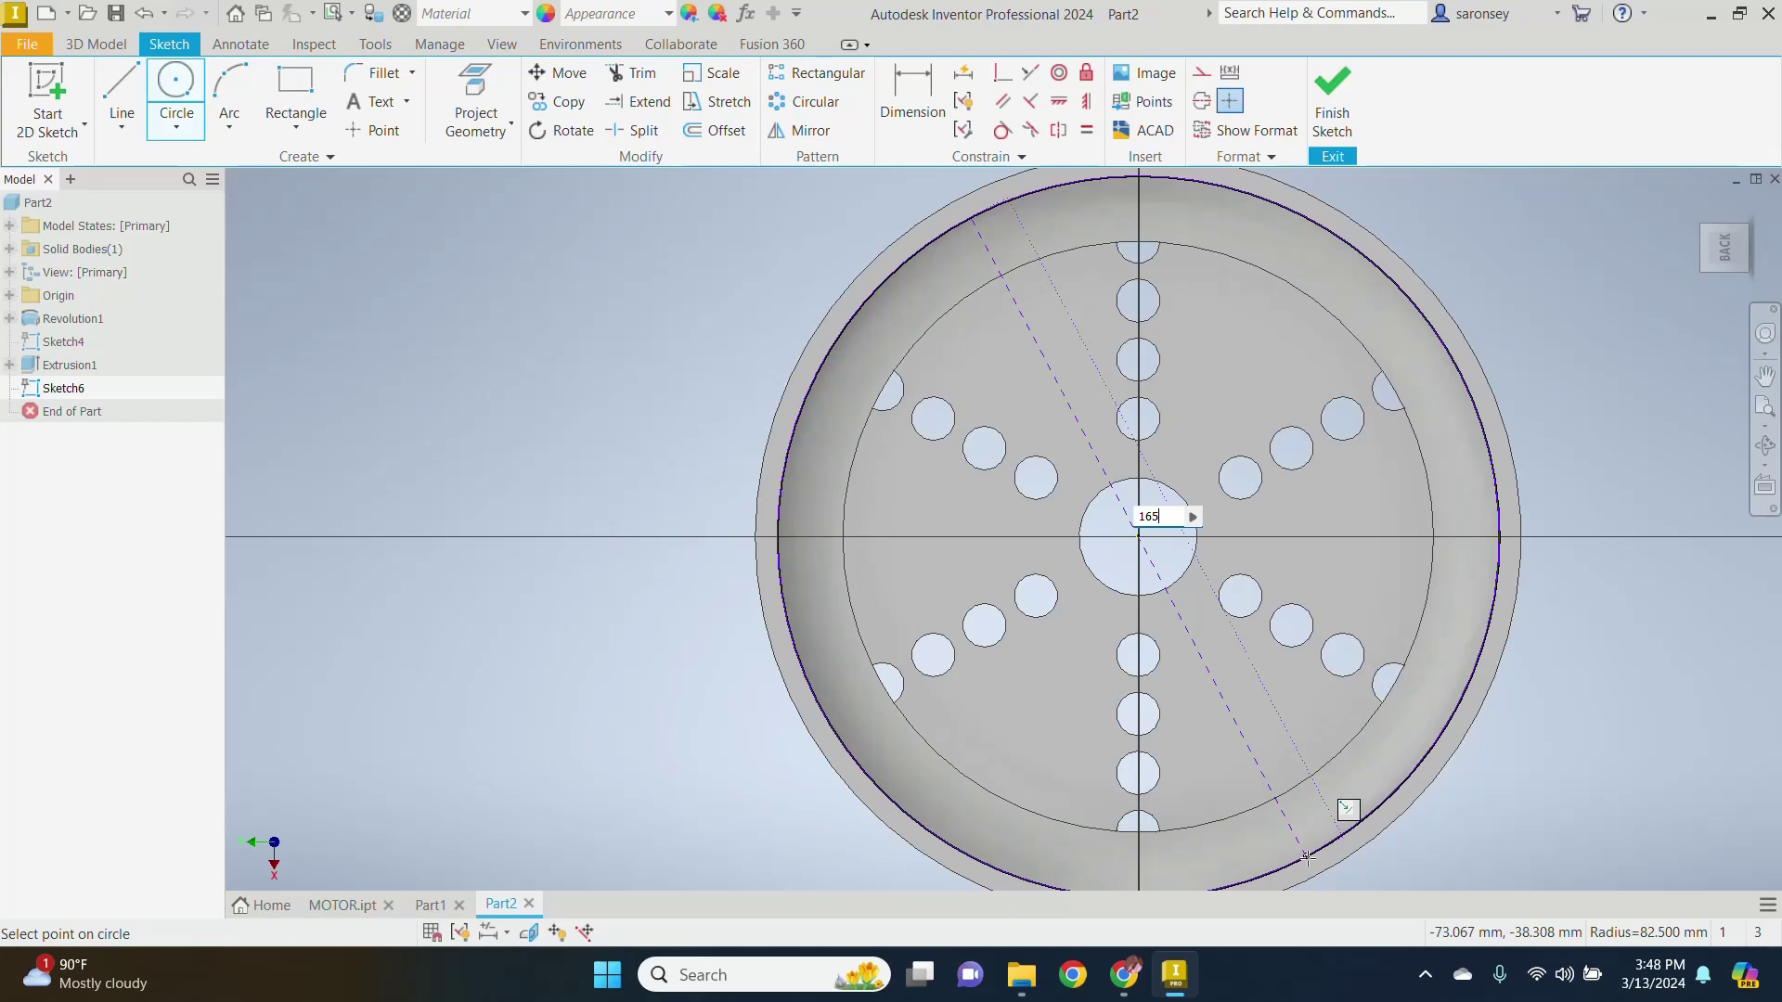
{"action": "type", "text": "65"}
{"action": "key", "text": "Return"}
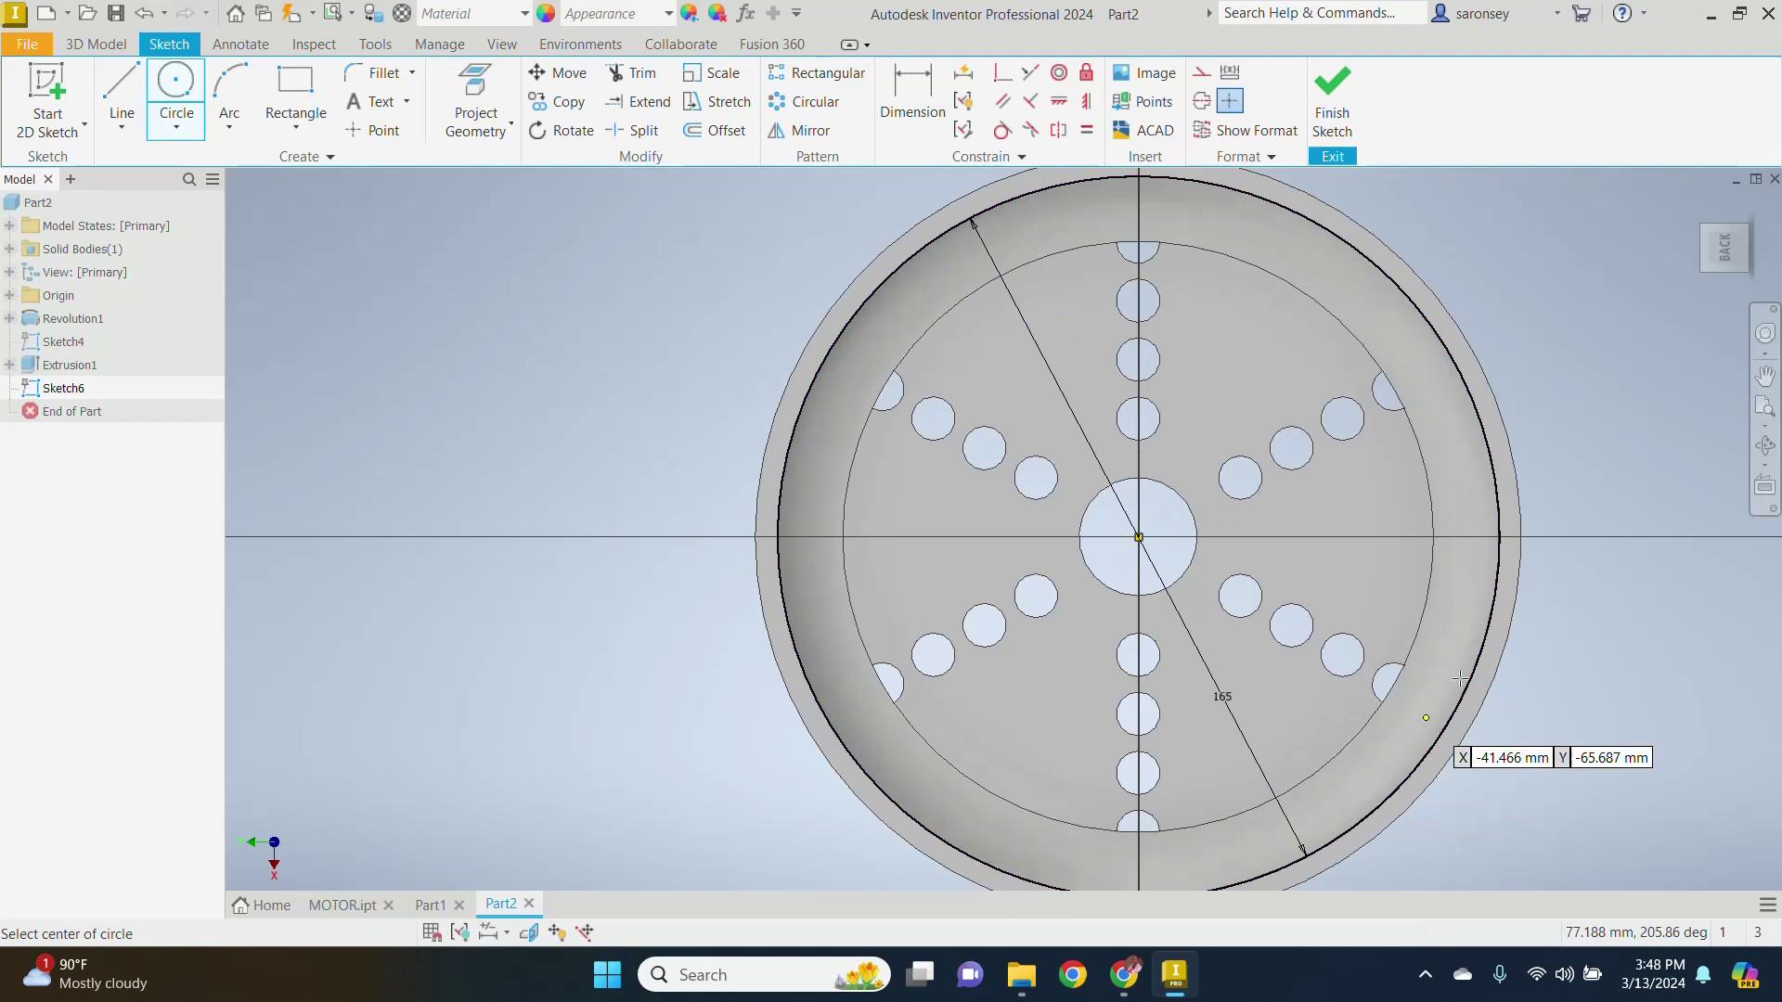
{"action": "right_click", "coordinate": [1527, 353]}
{"action": "left_click", "coordinate": [1592, 353]}
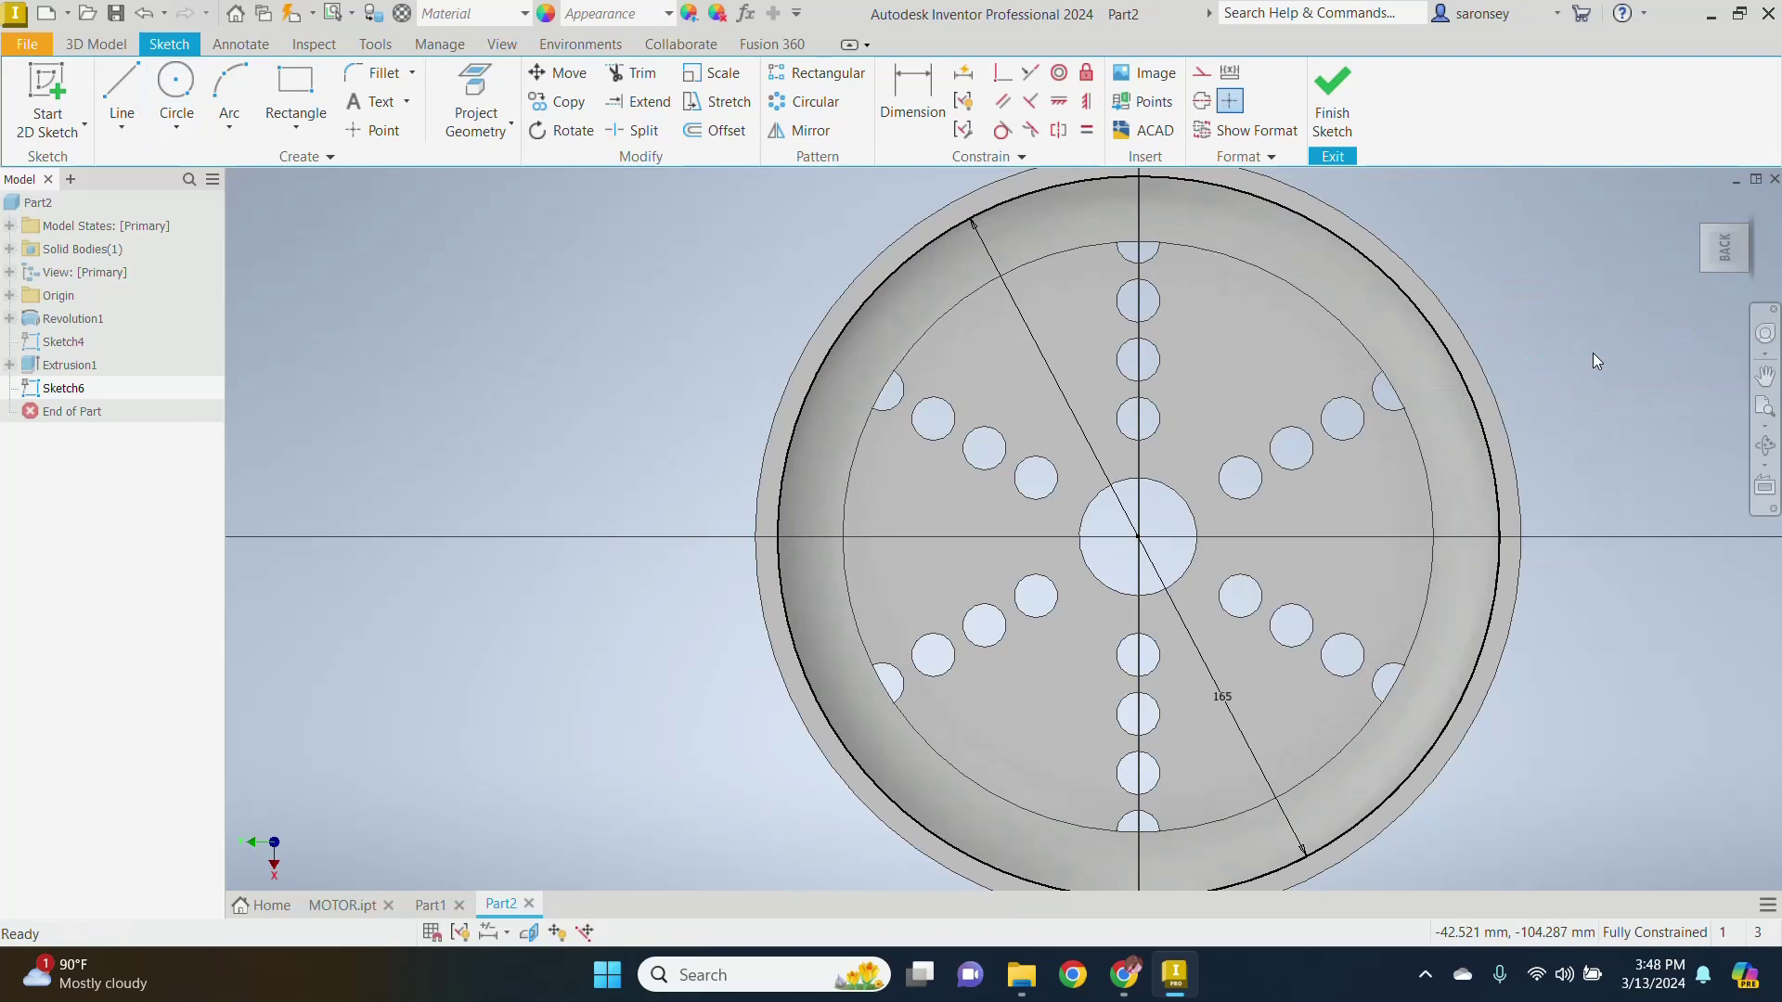
Step: Extrude the 165 mm circle 200 mm outward from the housing's open end, joined to the body
{"action": "scroll", "coordinate": [1536, 502], "scroll_direction": "down", "scroll_amount": 3}
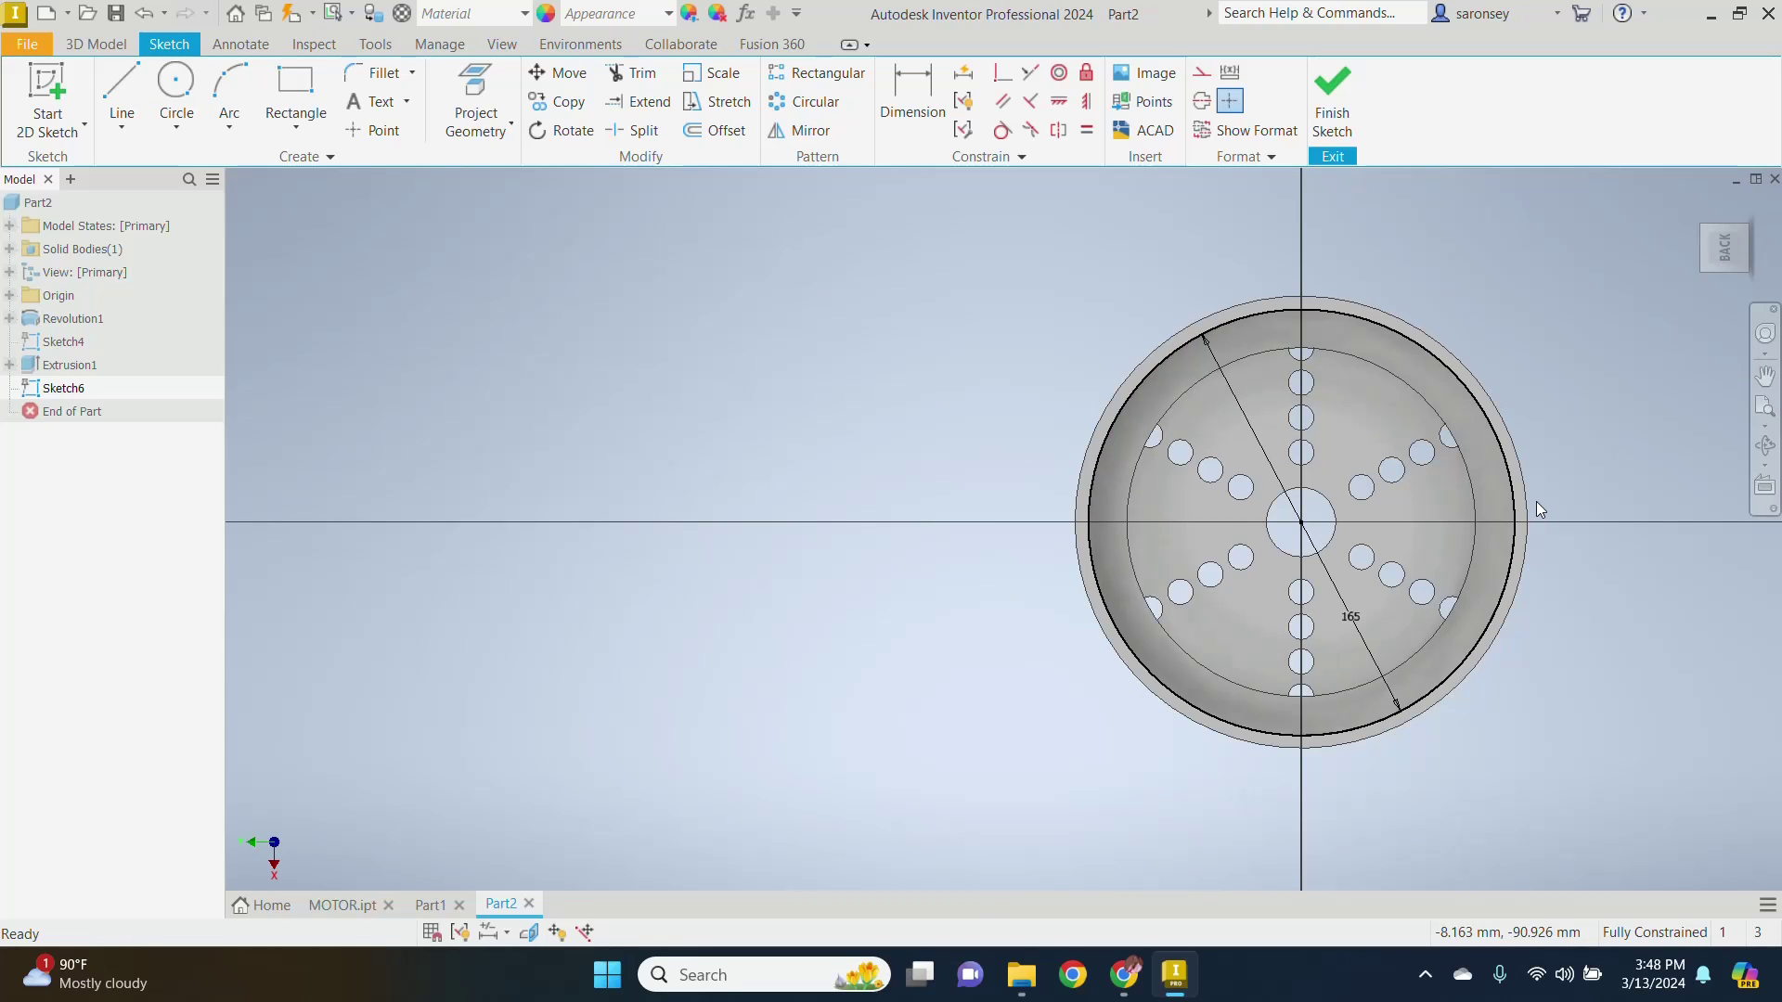
{"action": "middle_click_drag", "start_coordinate": [1536, 502], "coordinate": [1235, 458]}
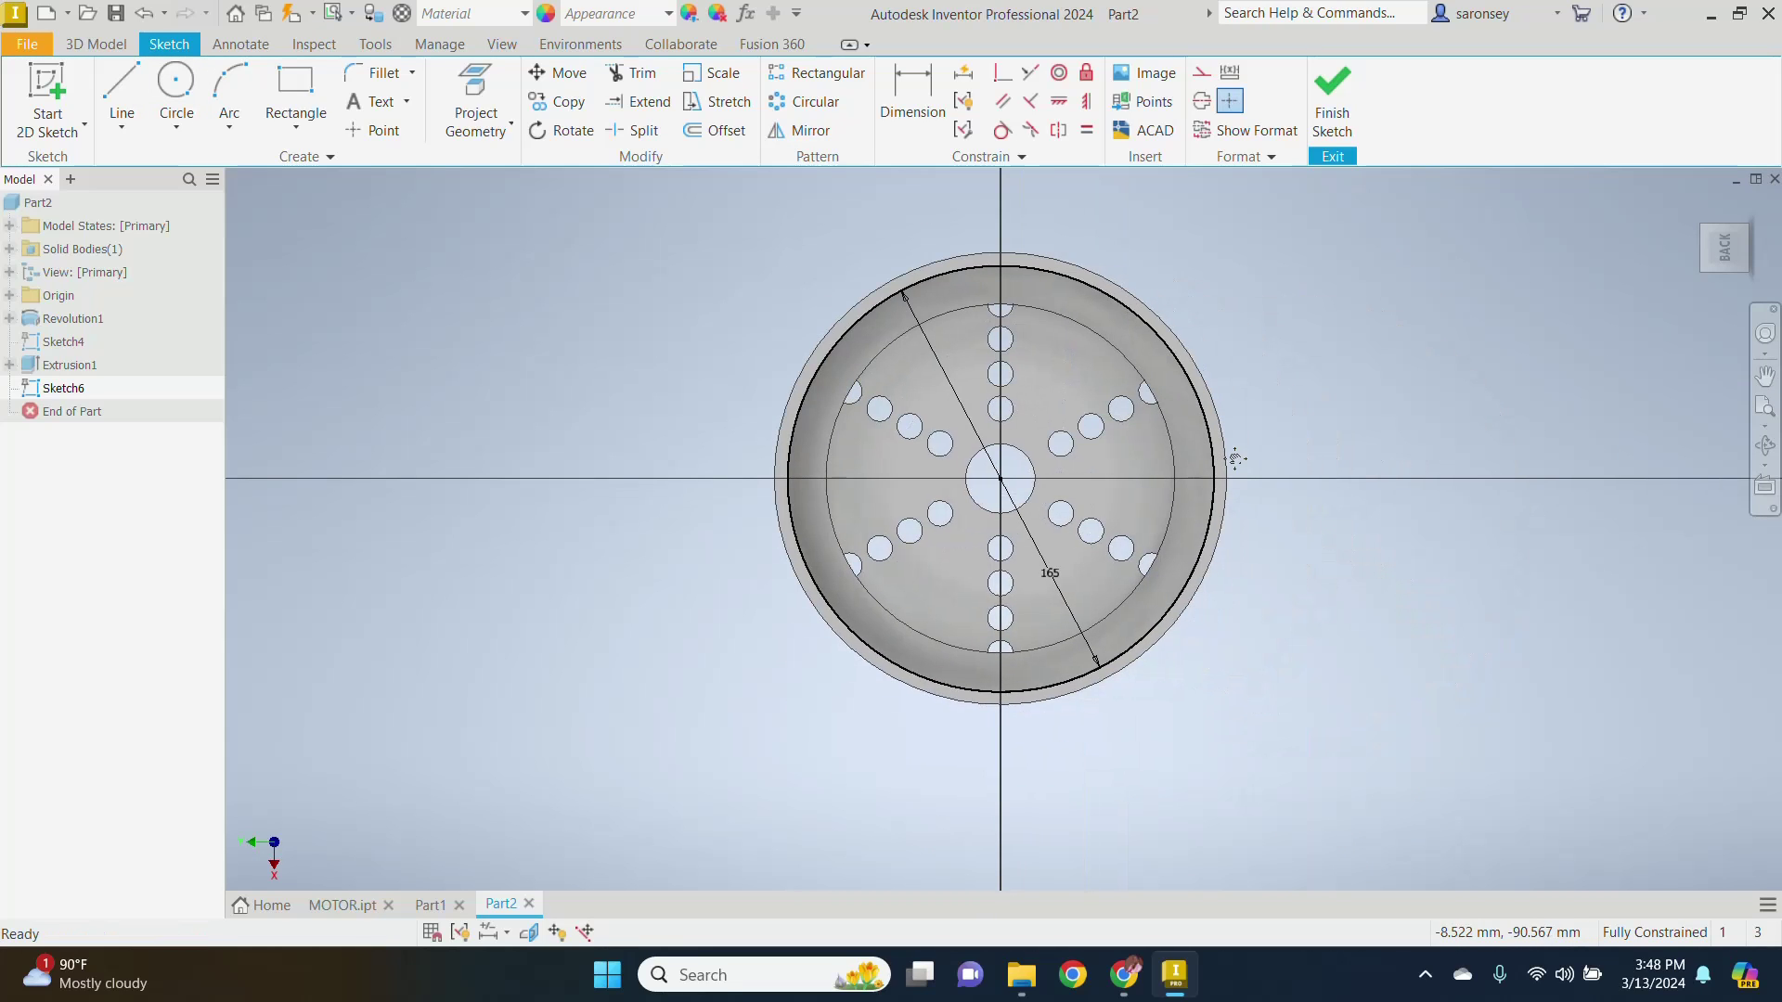
{"action": "left_click", "coordinate": [99, 44]}
{"action": "left_click", "coordinate": [122, 93]}
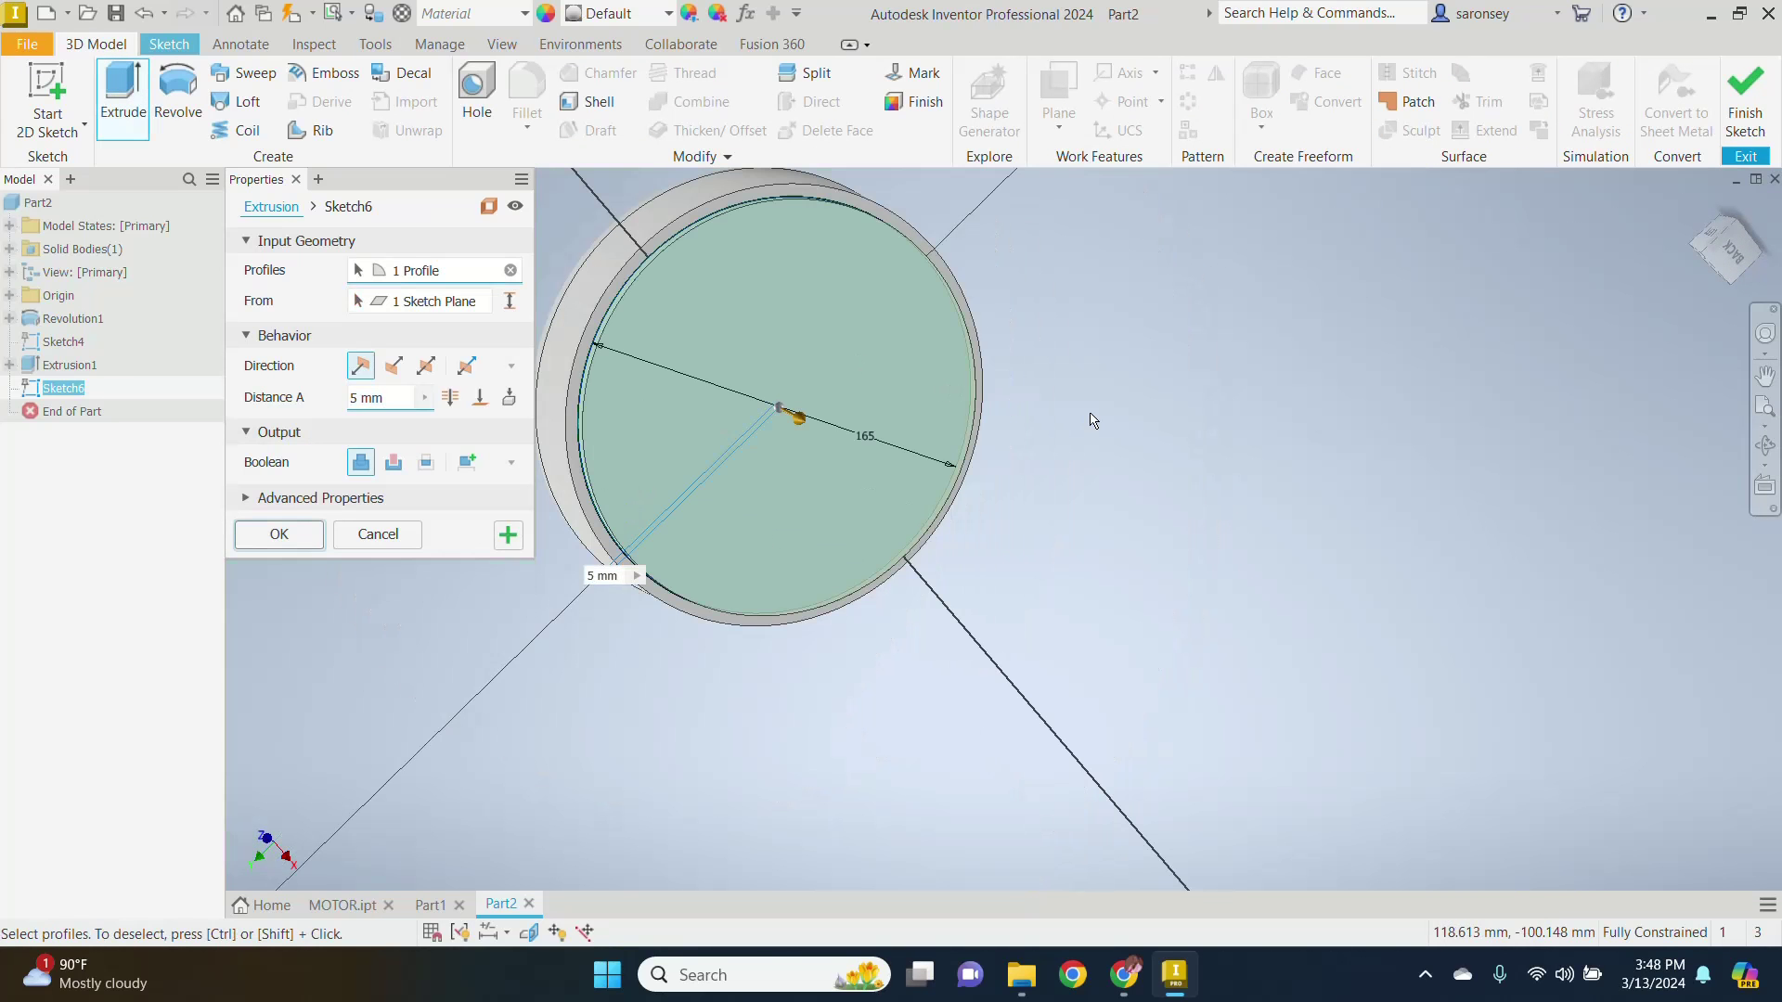
{"action": "key", "text": "F2"}
{"action": "left_click_drag", "start_coordinate": [1107, 415], "coordinate": [1264, 435]}
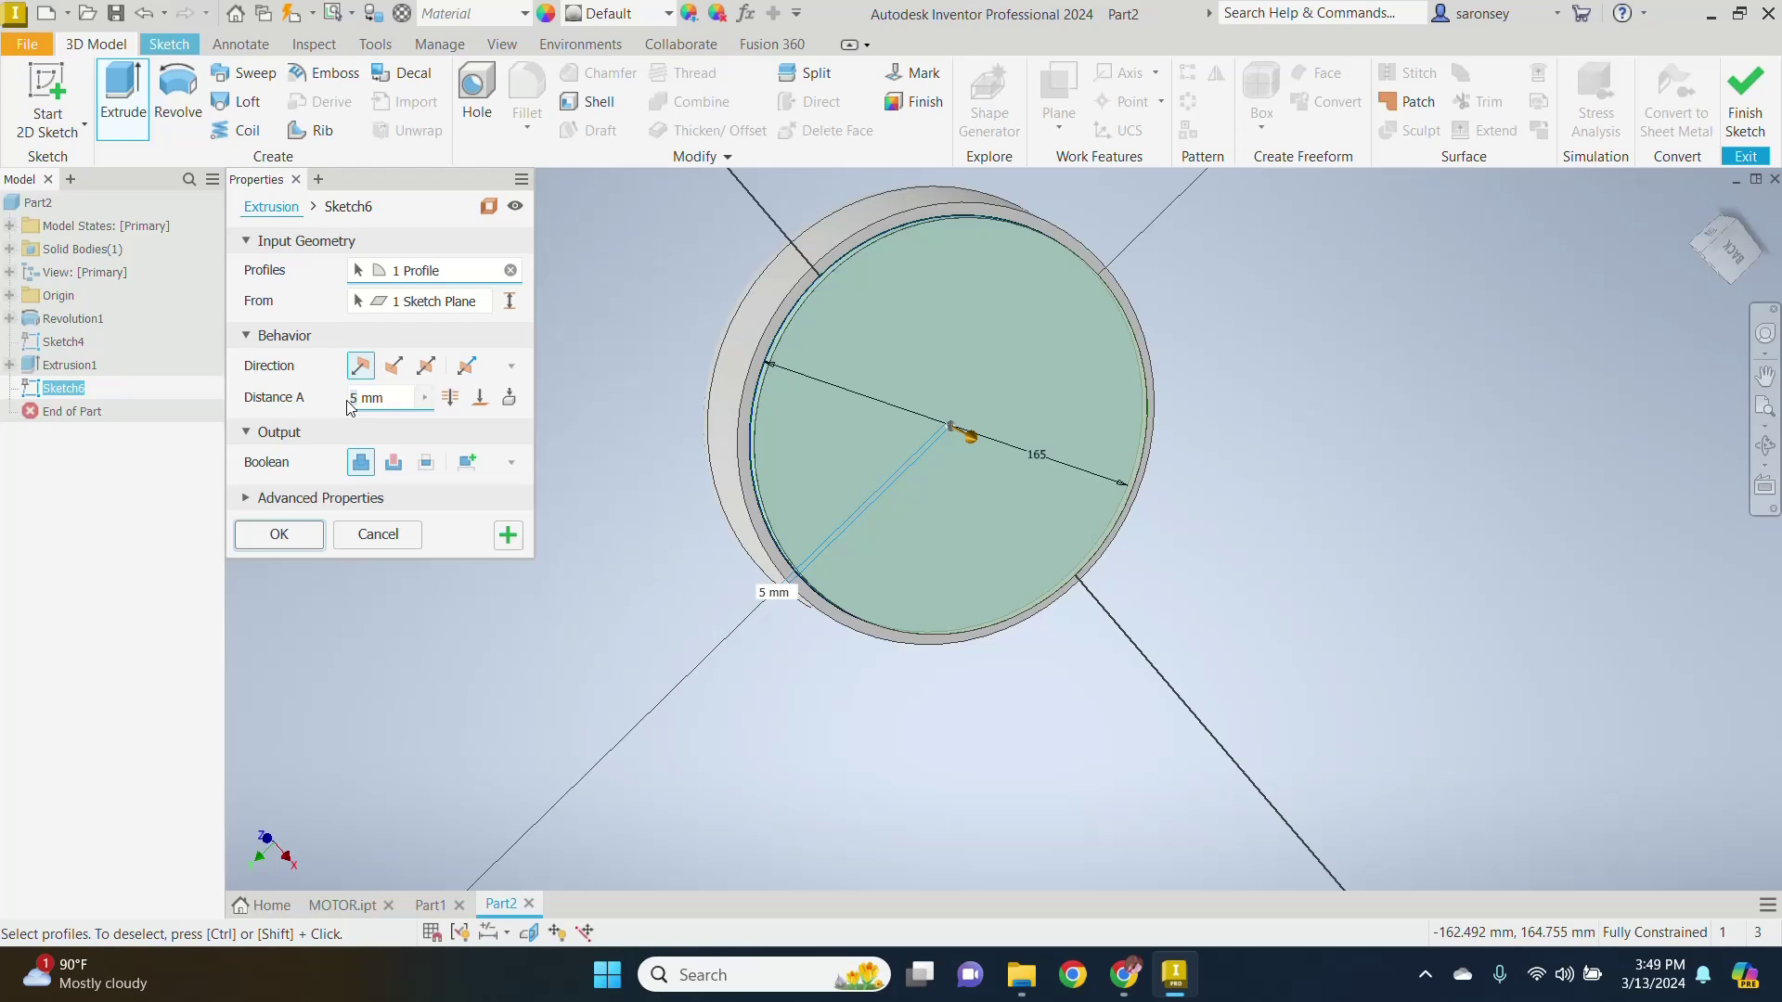
{"action": "type", "text": "00"}
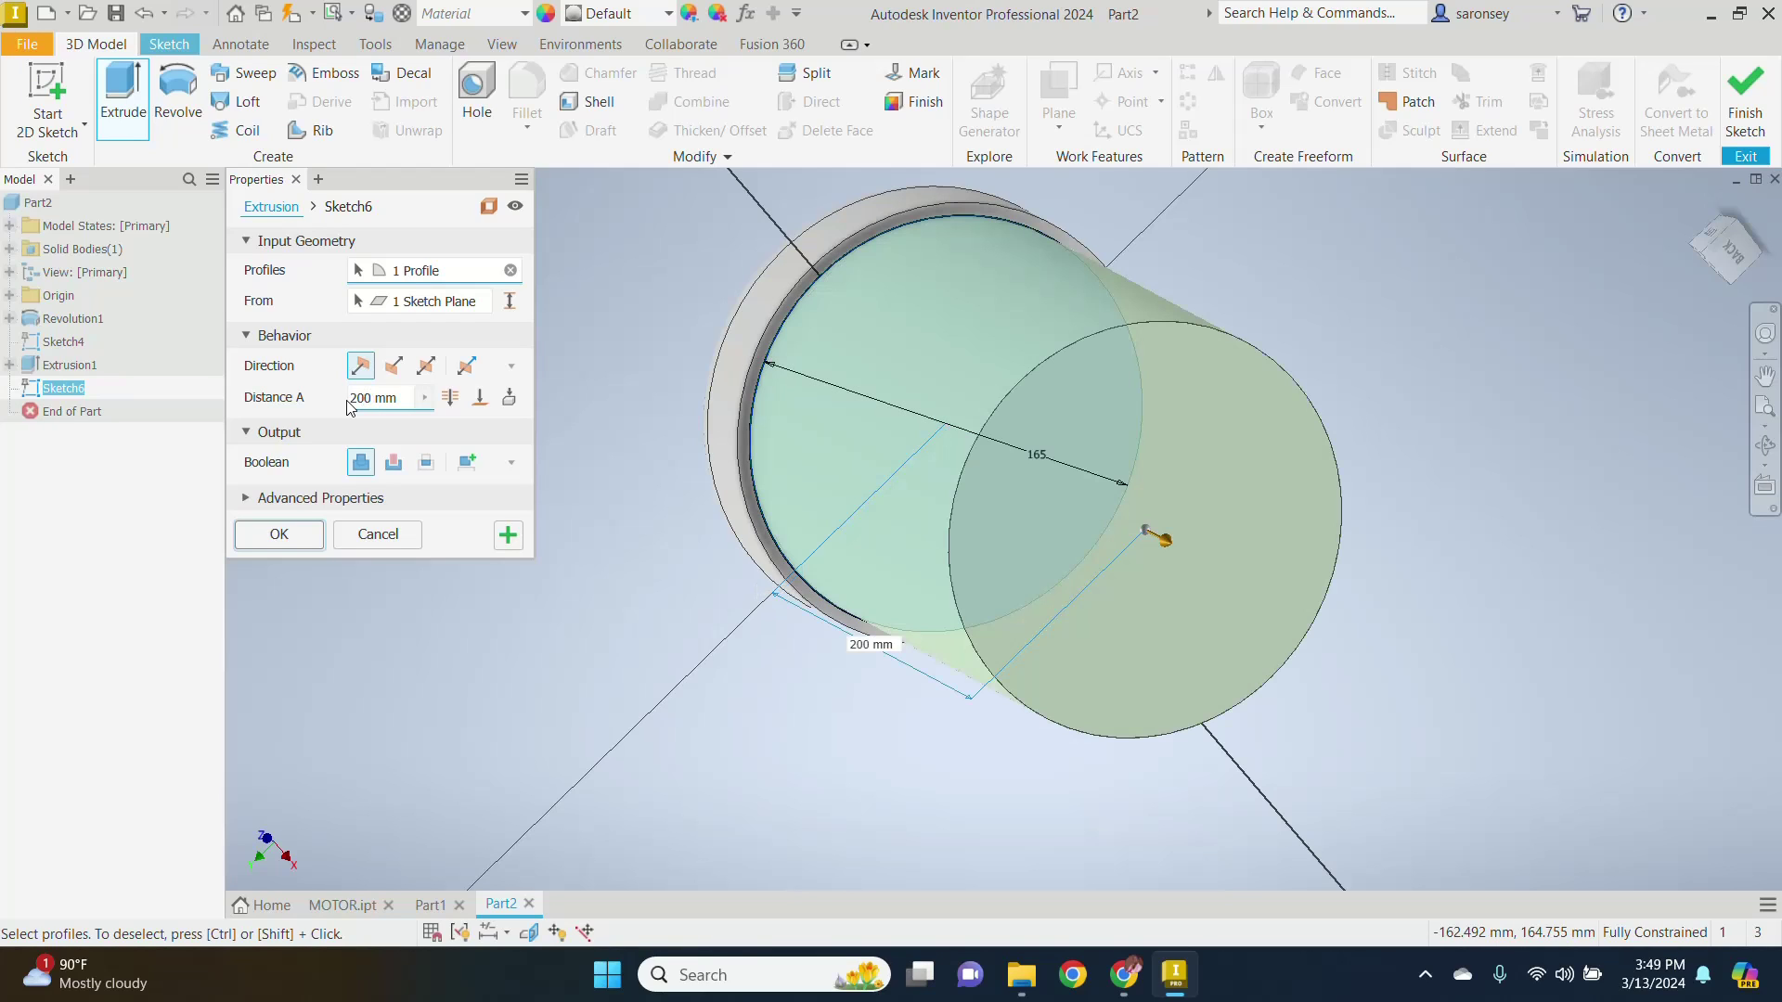
{"action": "left_click", "coordinate": [278, 536]}
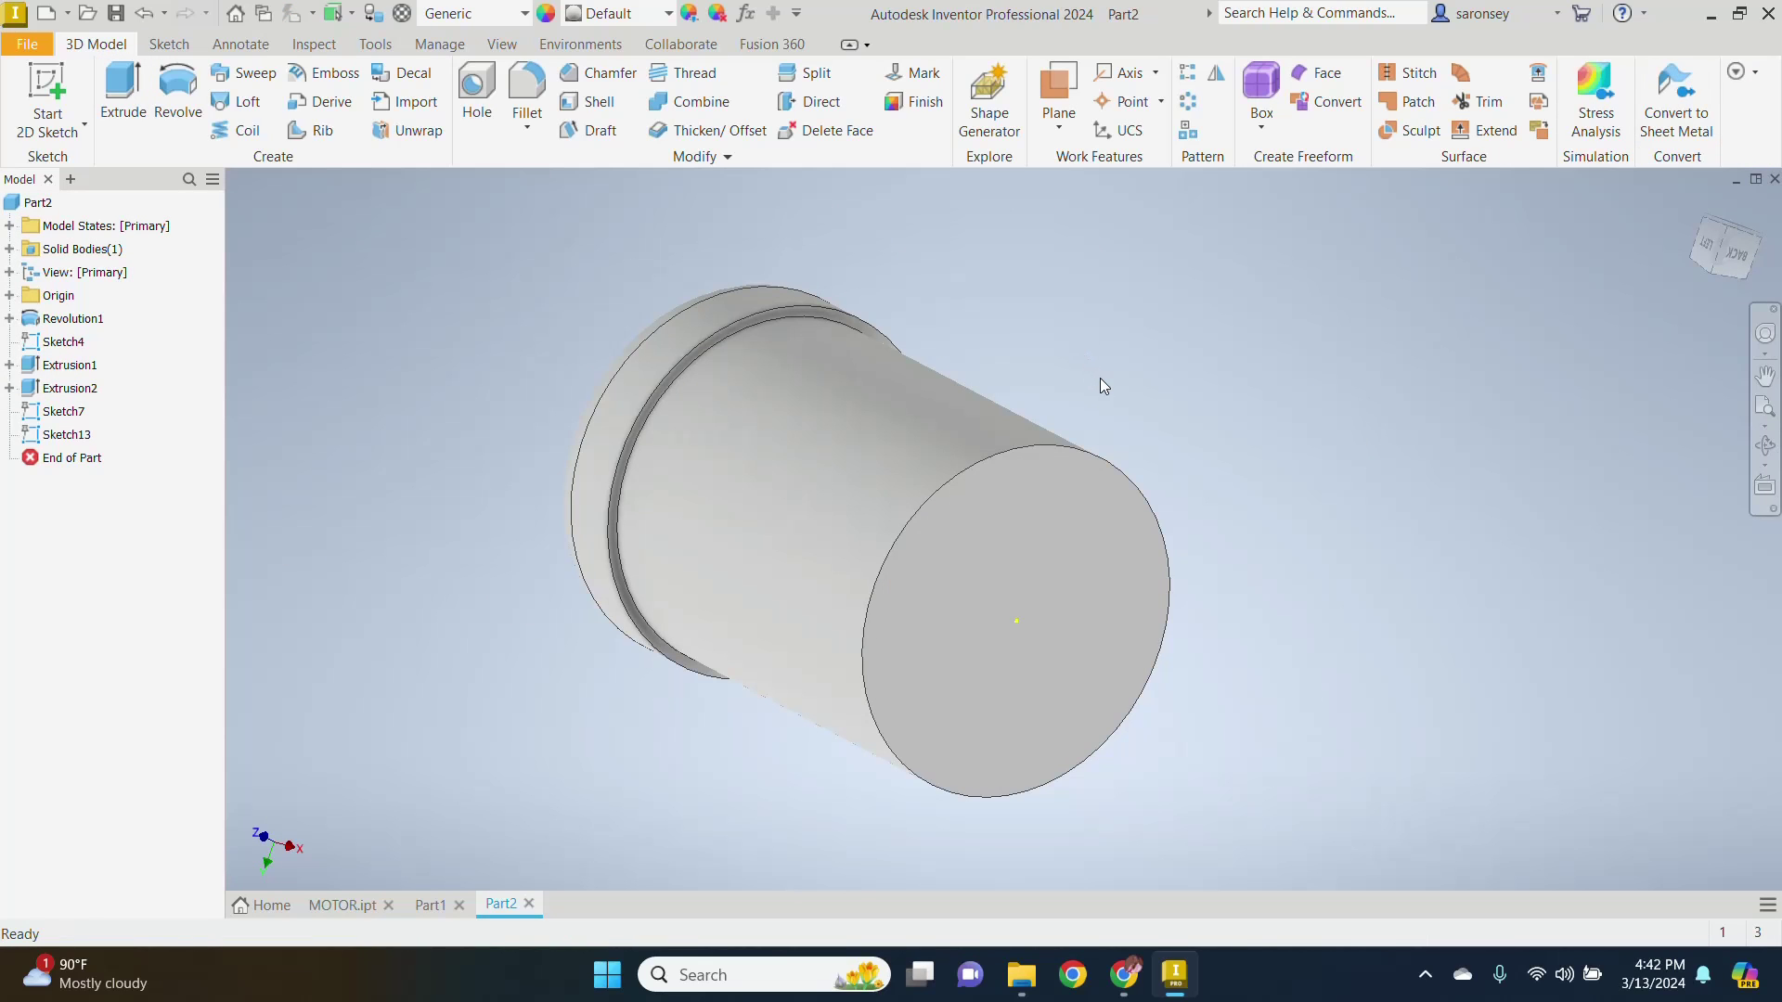
Step: Sketch a 12 mm by 2 mm two-point centre rectangle on the cylinder's flat end face, centred where the horizontal axis crosses the circular edge
{"action": "left_click", "coordinate": [1060, 533]}
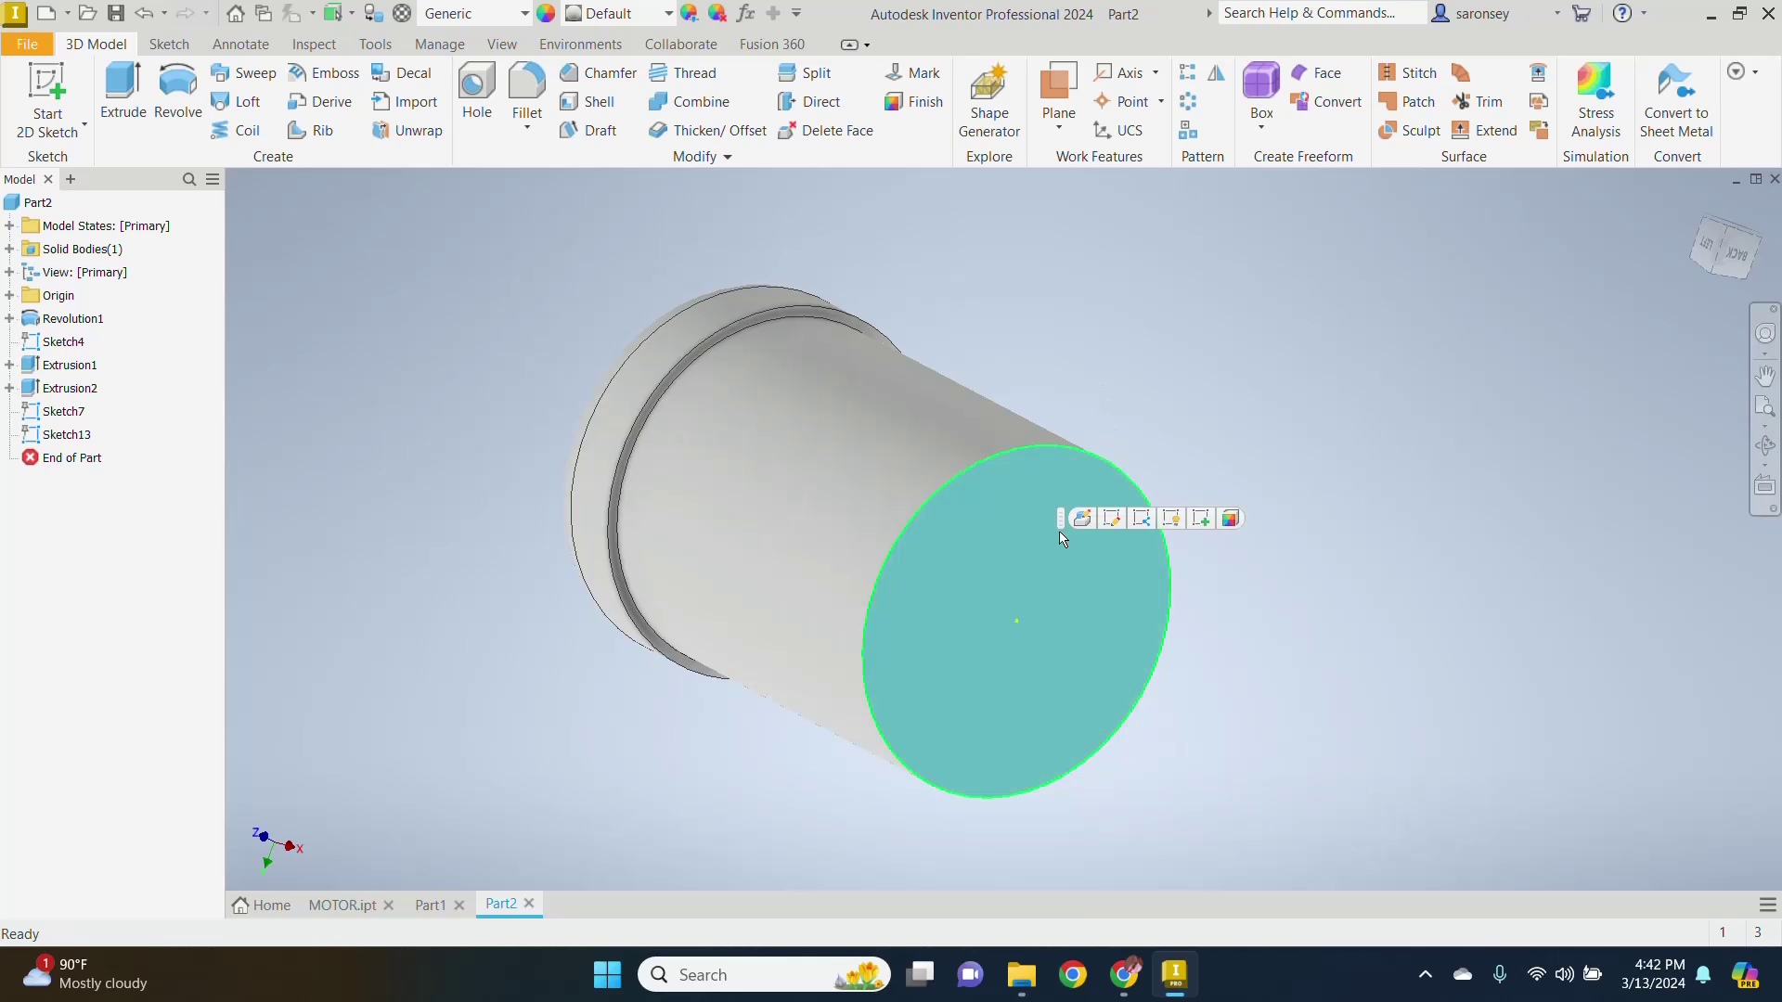
{"action": "left_click", "coordinate": [1208, 516]}
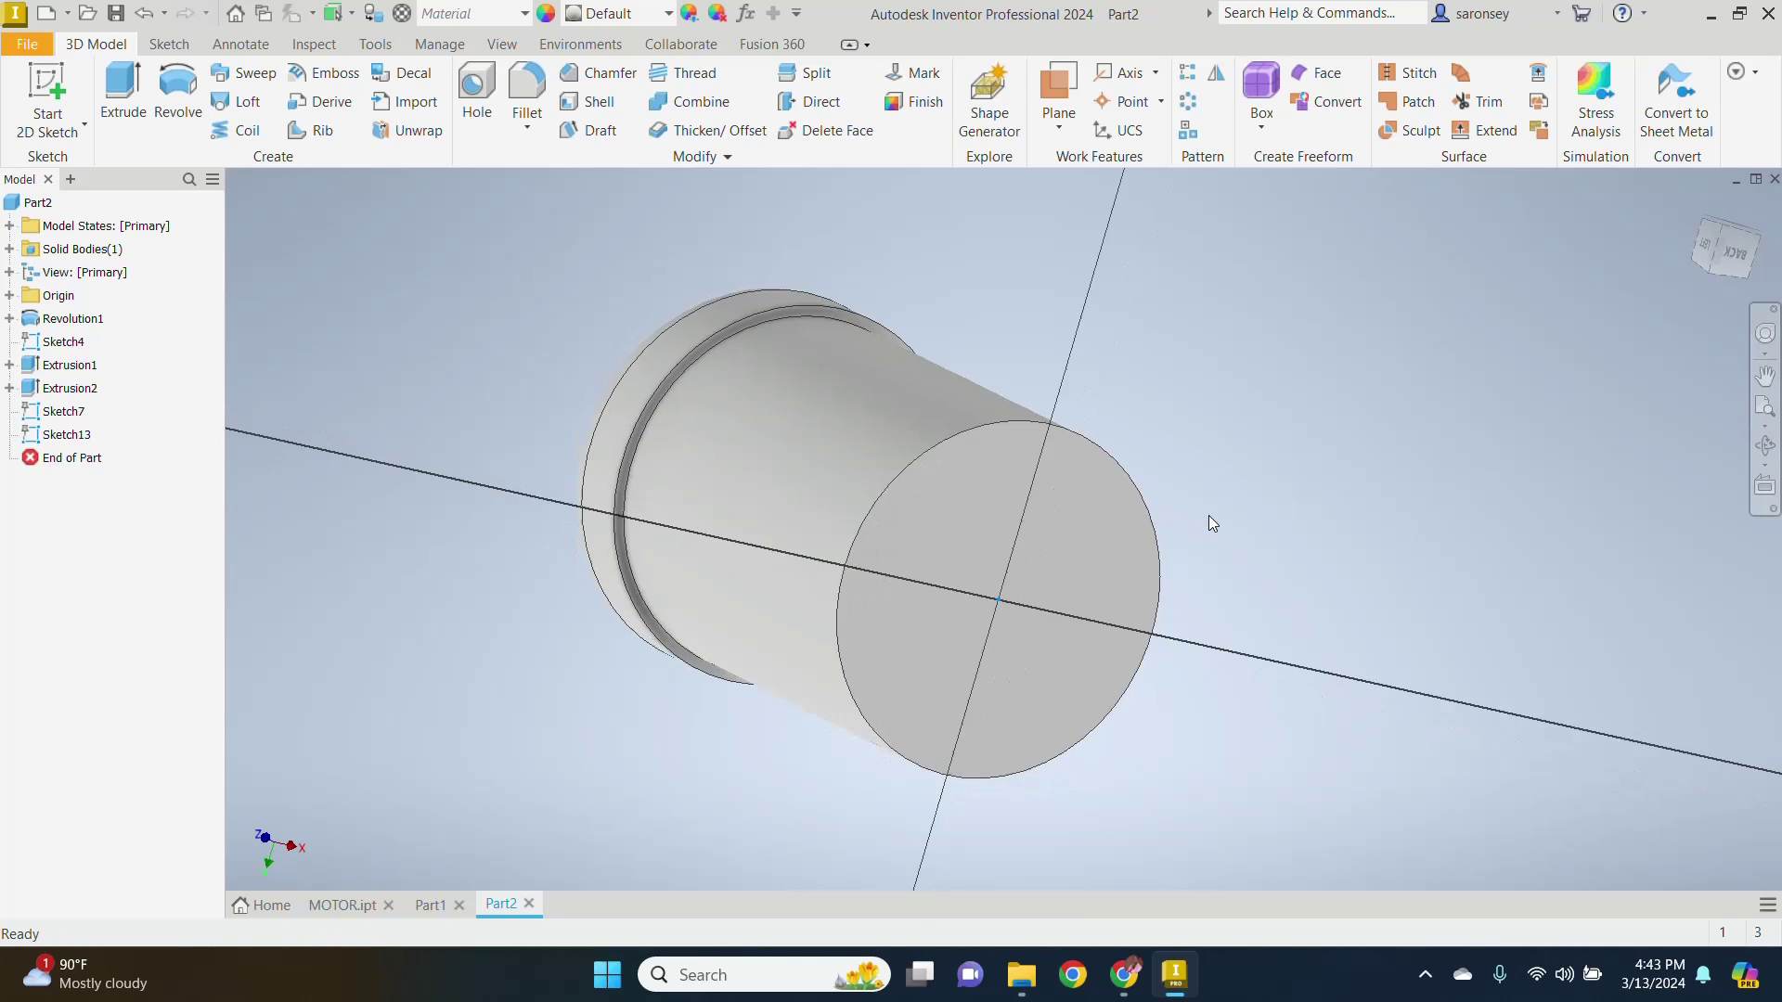
{"action": "left_click", "coordinate": [303, 130]}
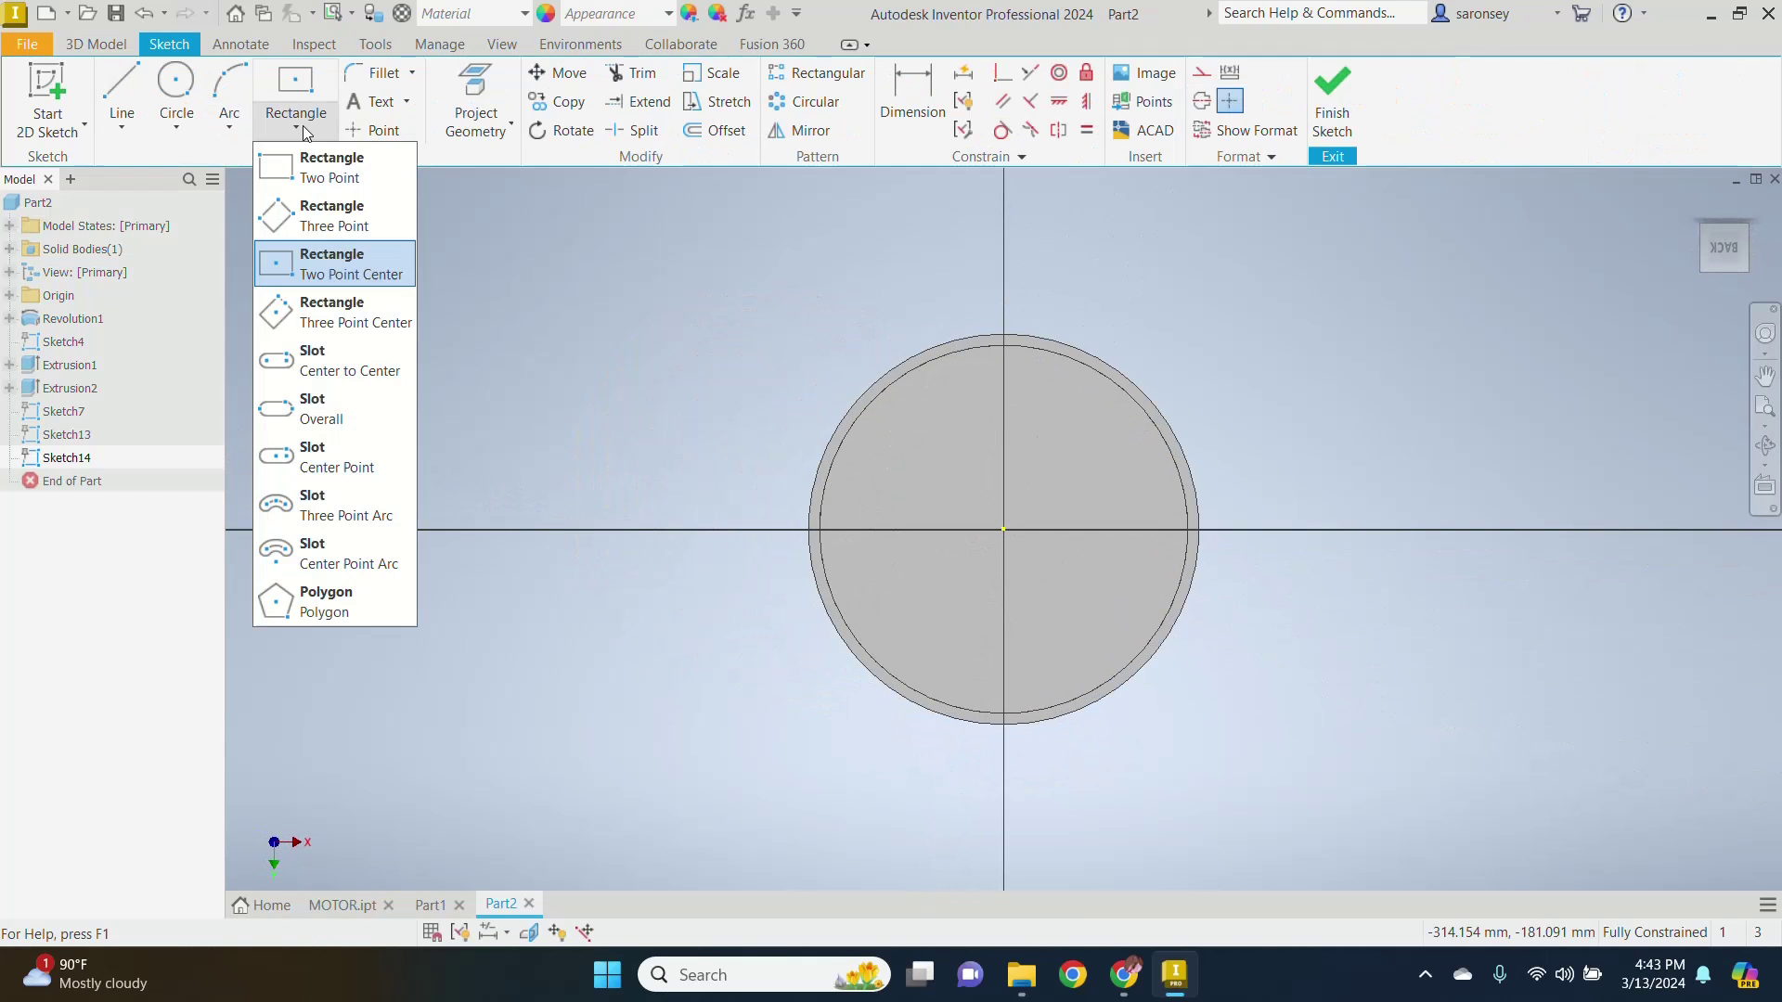
{"action": "left_click", "coordinate": [351, 275]}
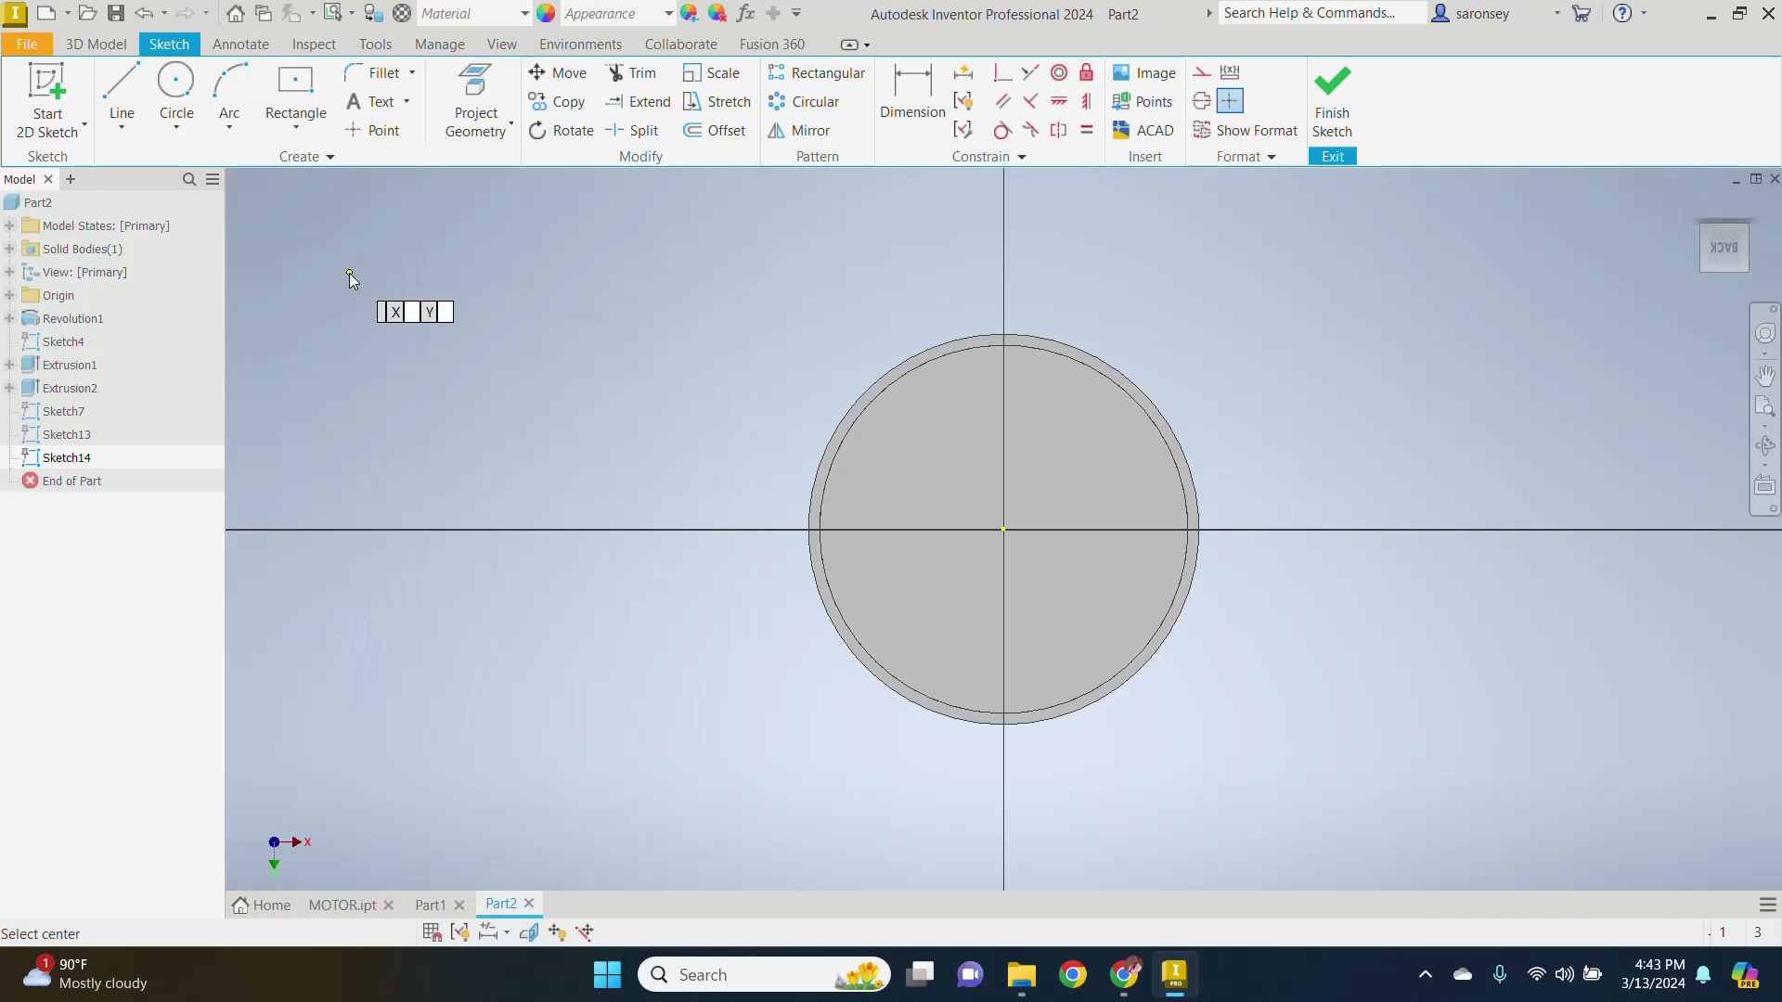
{"action": "left_click", "coordinate": [1188, 530]}
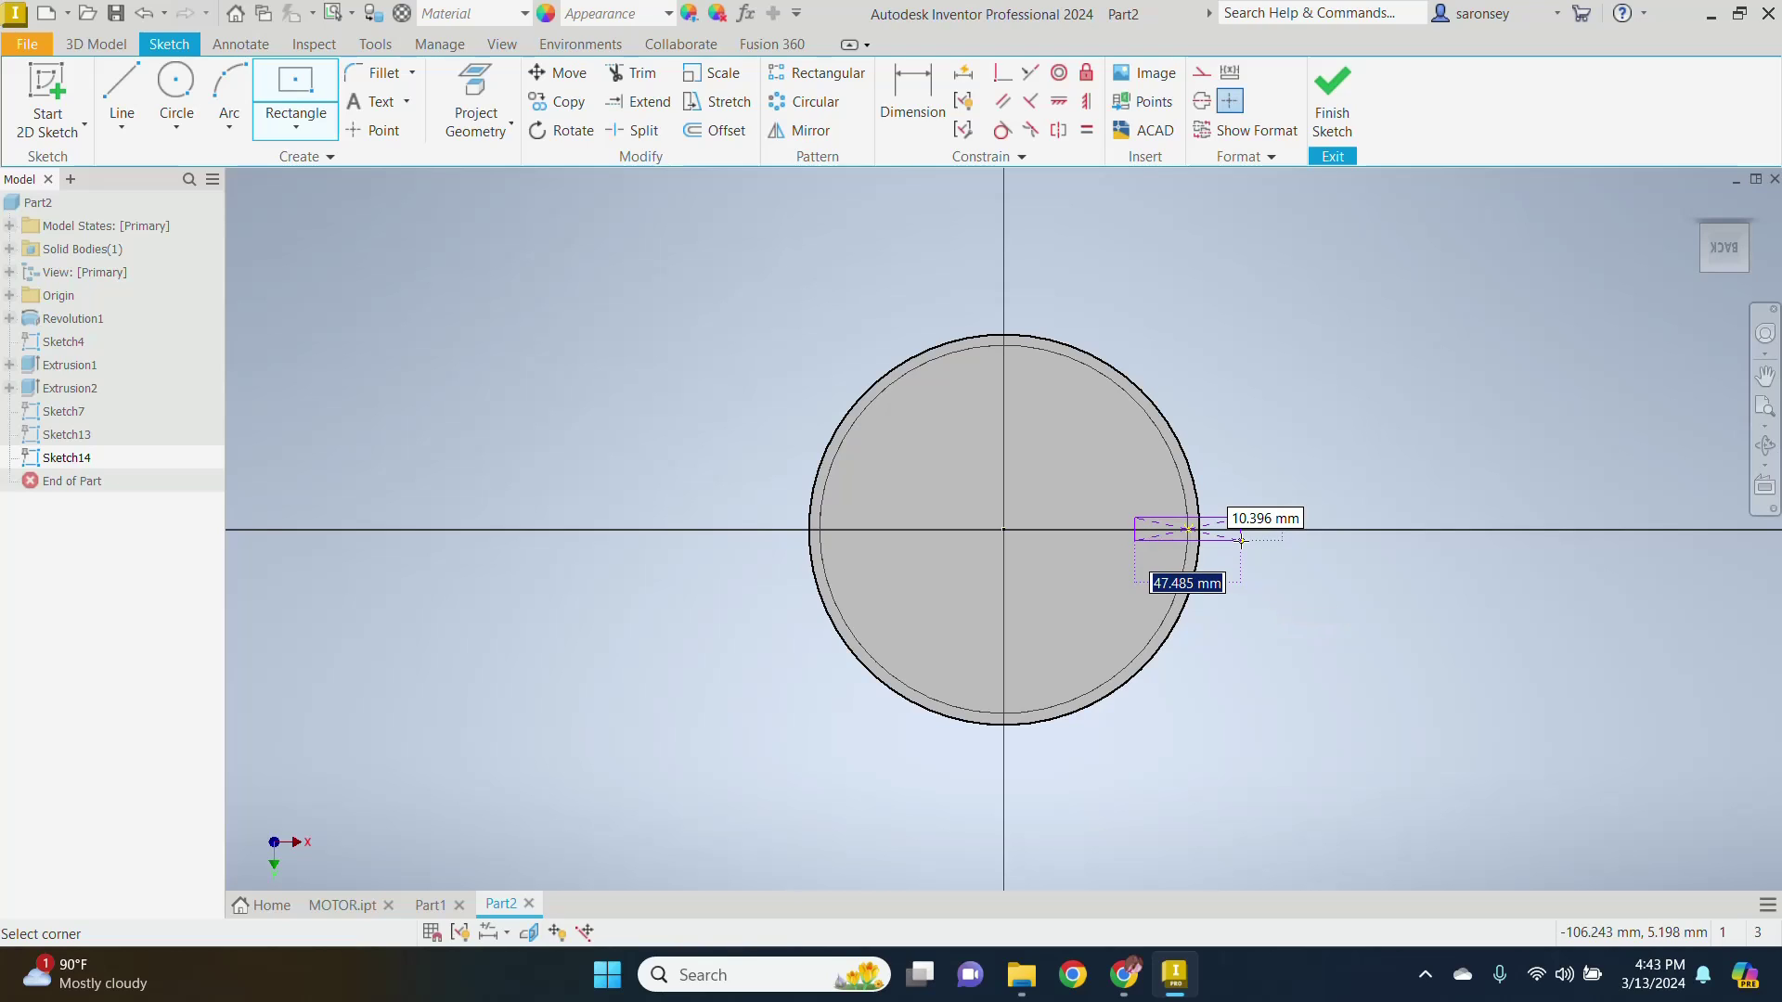
{"action": "type", "text": "12"}
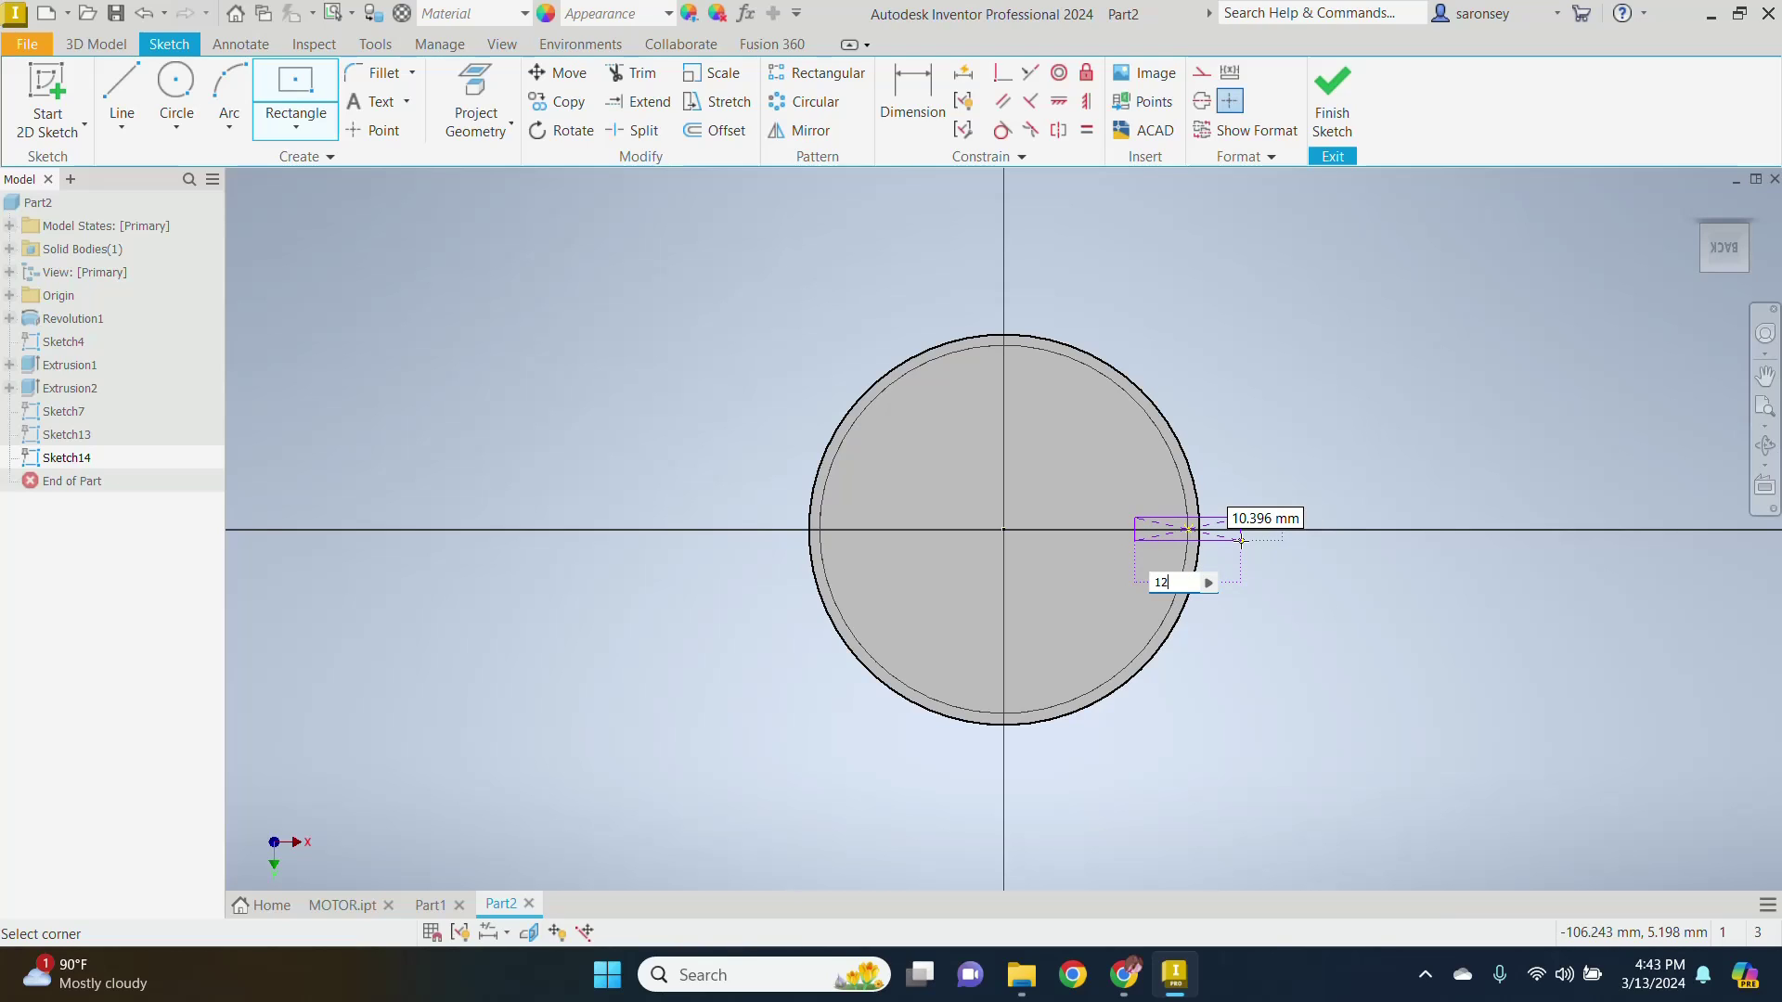
{"action": "key", "text": "Tab"}
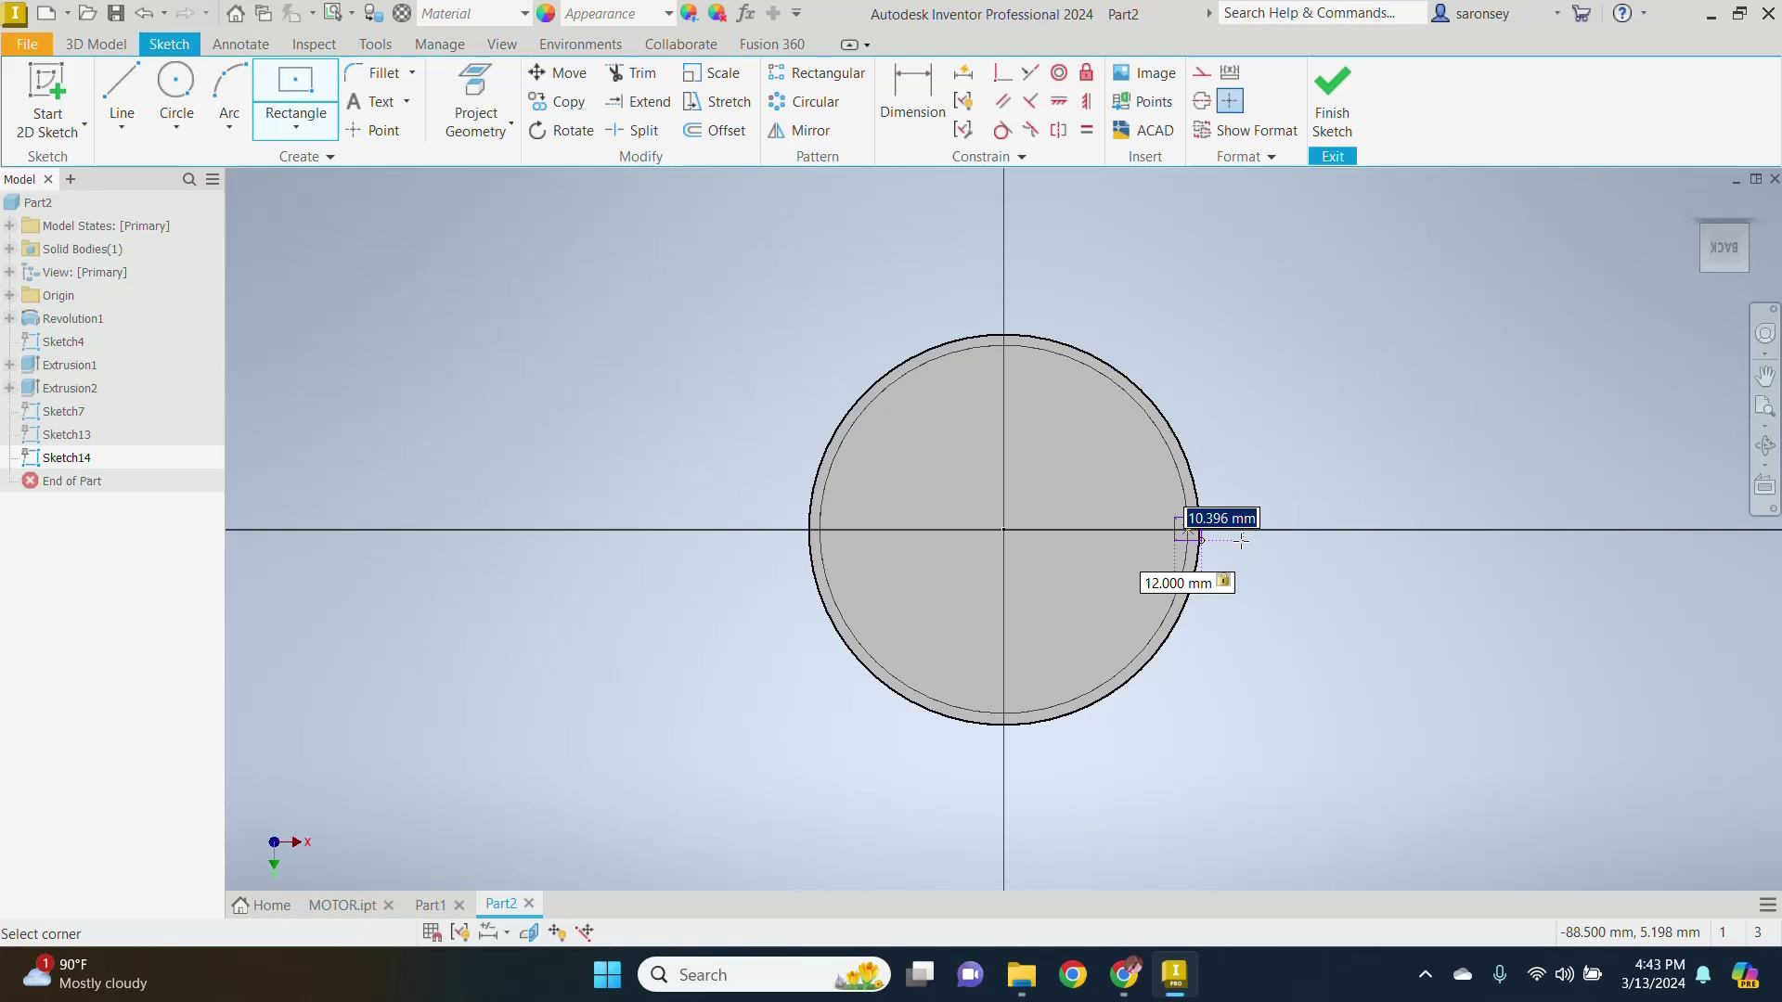
{"action": "type", "text": "2"}
{"action": "key", "text": "Return"}
{"action": "scroll", "coordinate": [1126, 479], "scroll_direction": "down", "scroll_amount": 3}
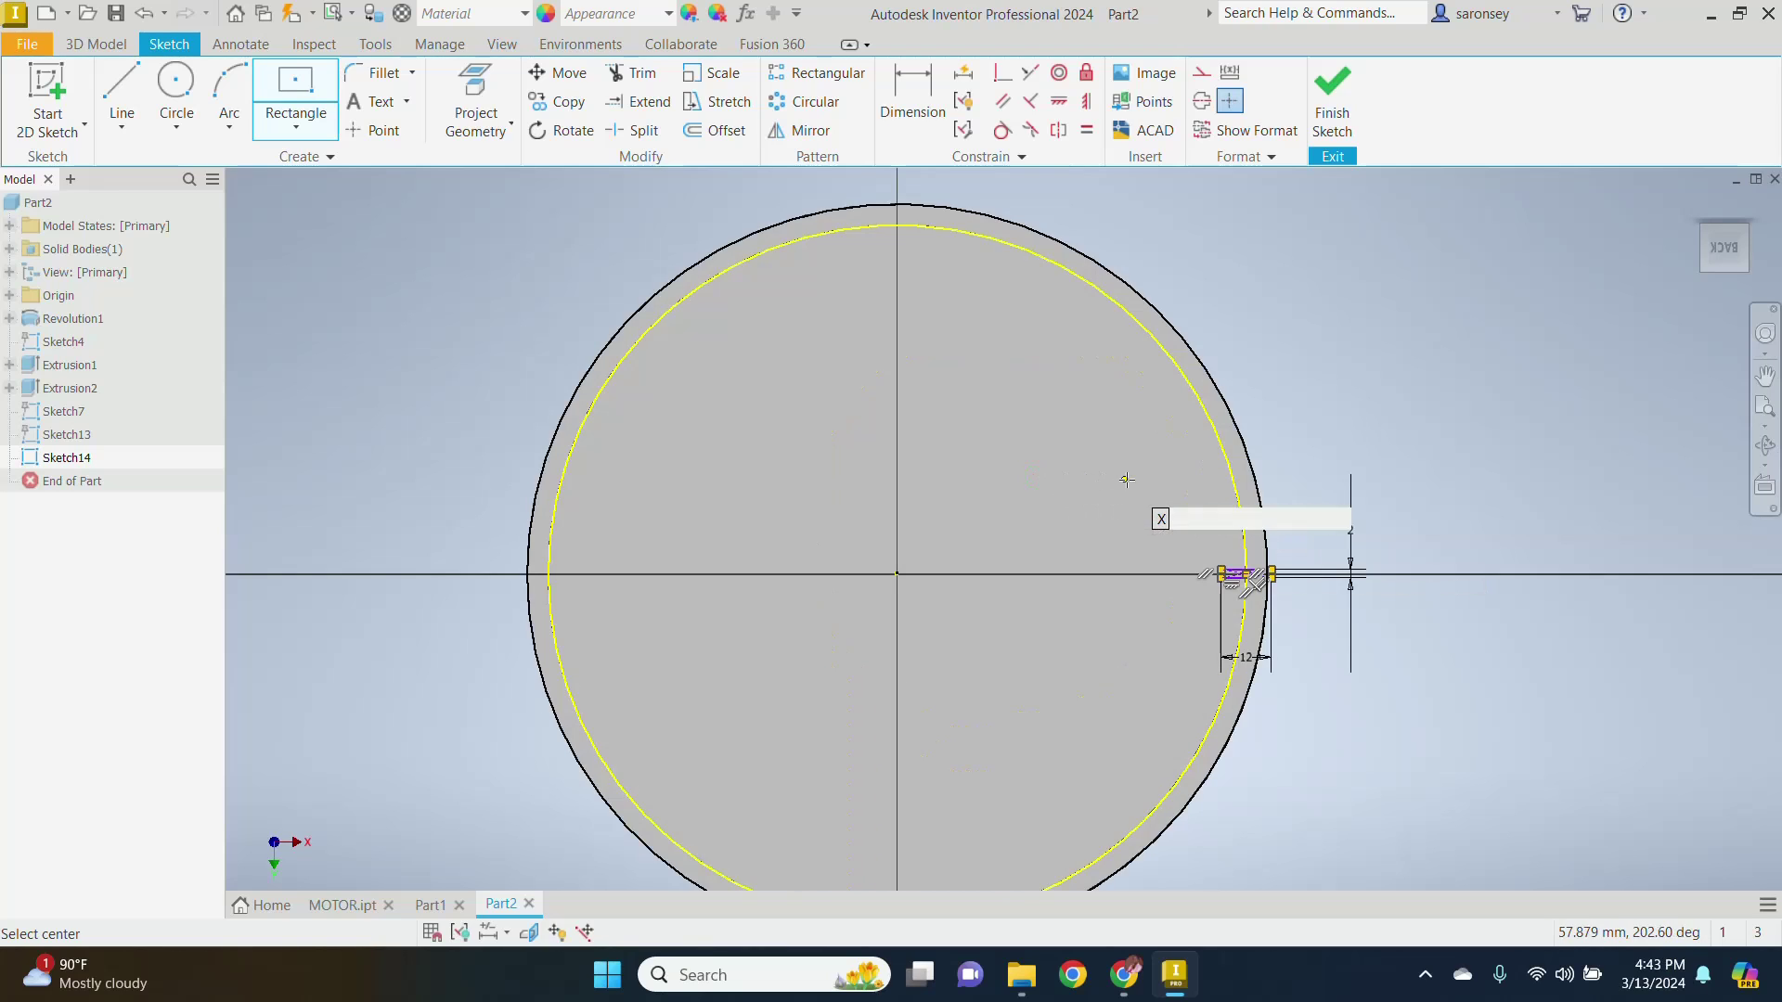
{"action": "scroll", "coordinate": [1279, 597], "scroll_direction": "down", "scroll_amount": 3}
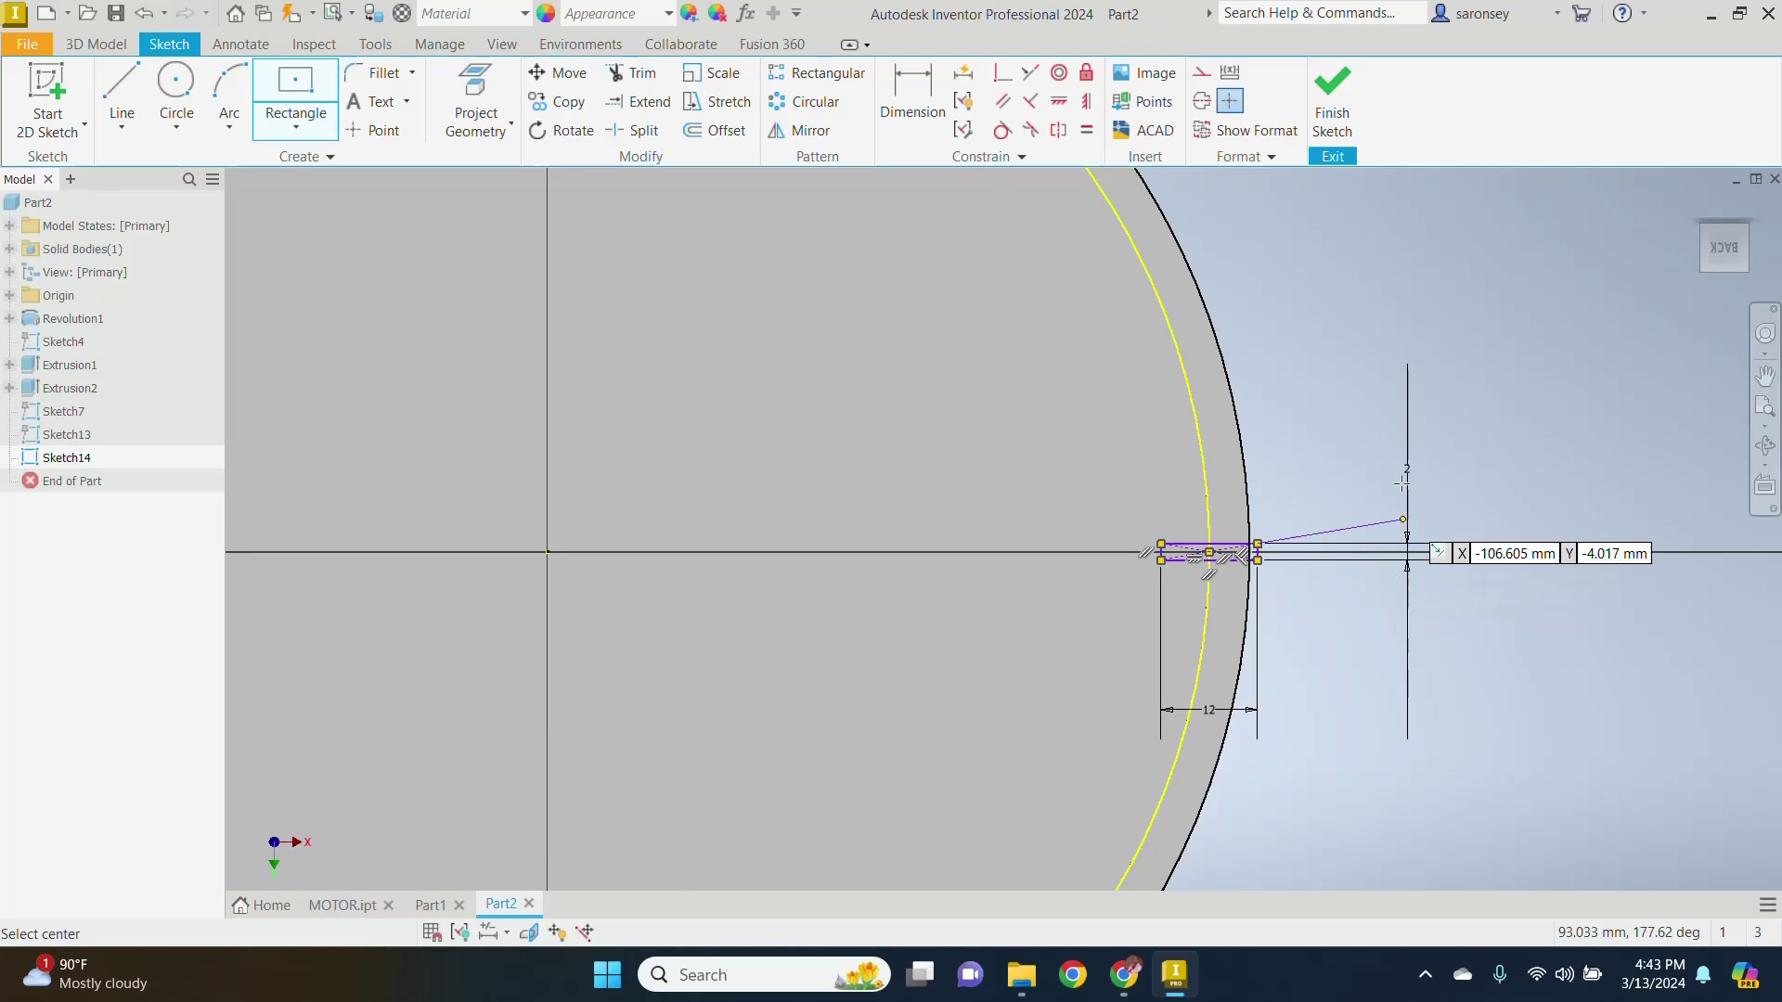
{"action": "right_click", "coordinate": [1443, 331]}
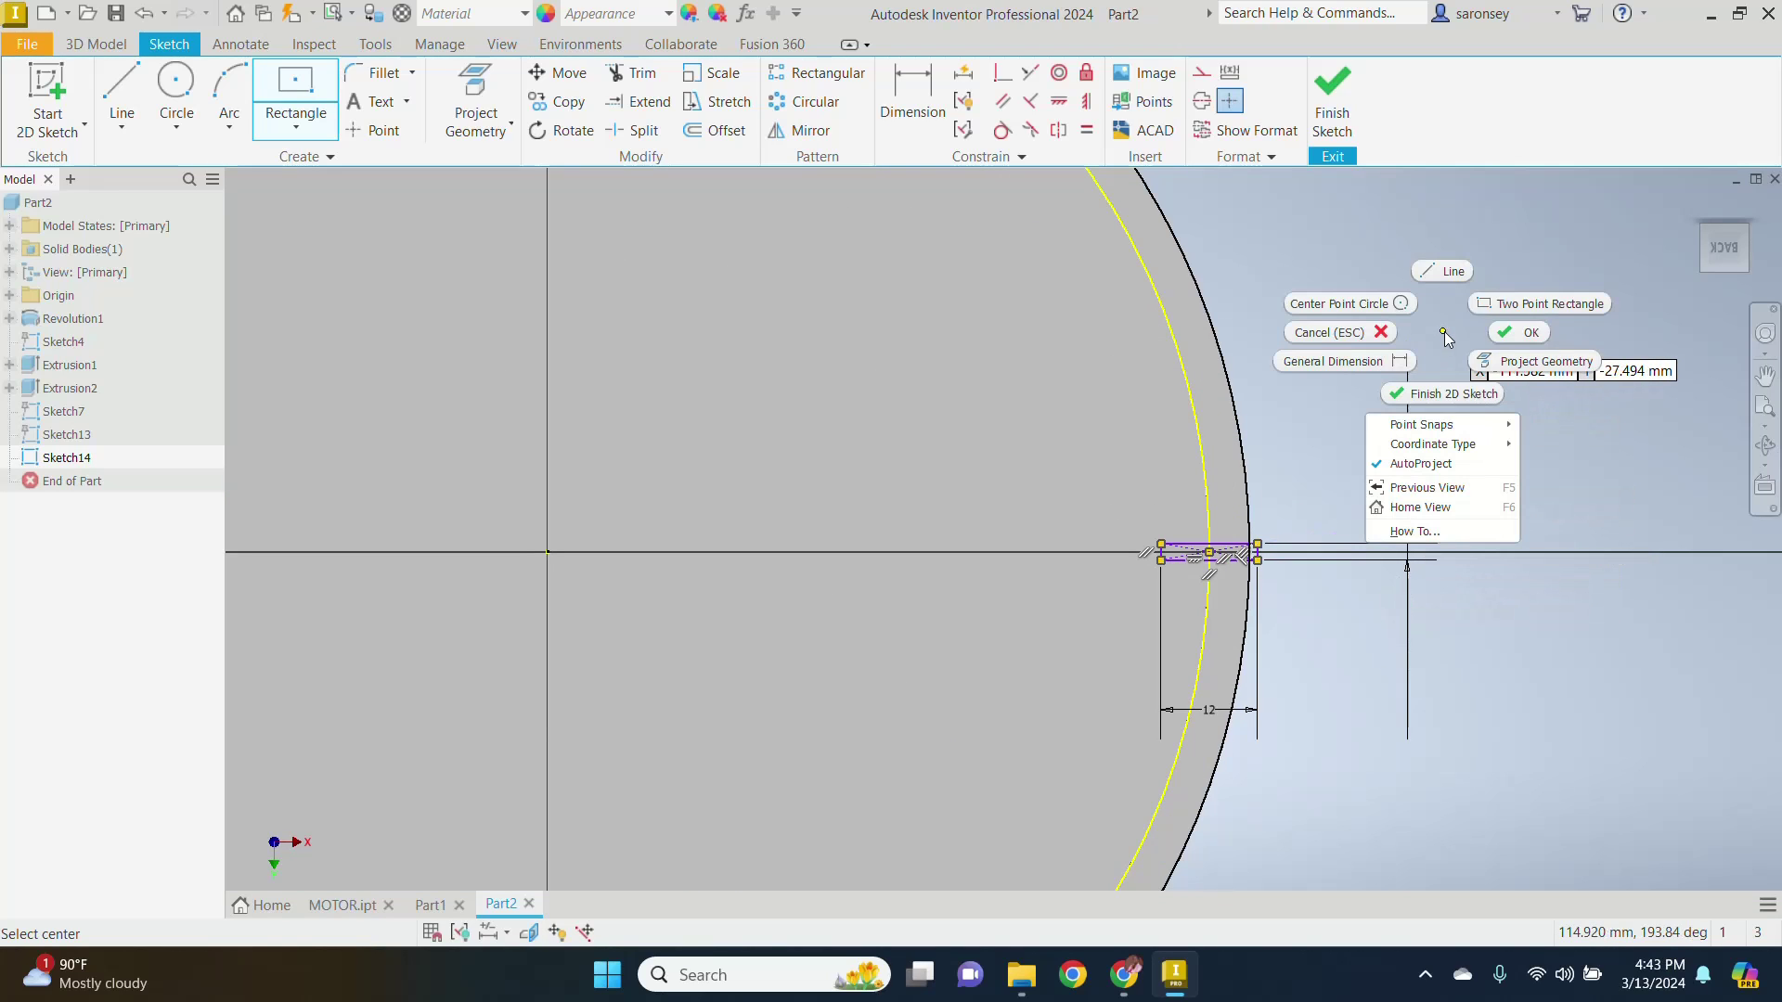
{"action": "left_click", "coordinate": [1541, 338]}
Step: Trim both long edges of the rectangle inside the cylinder's circular edge and try to trim its inner short edge
{"action": "scroll", "coordinate": [1244, 581], "scroll_direction": "down", "scroll_amount": 2}
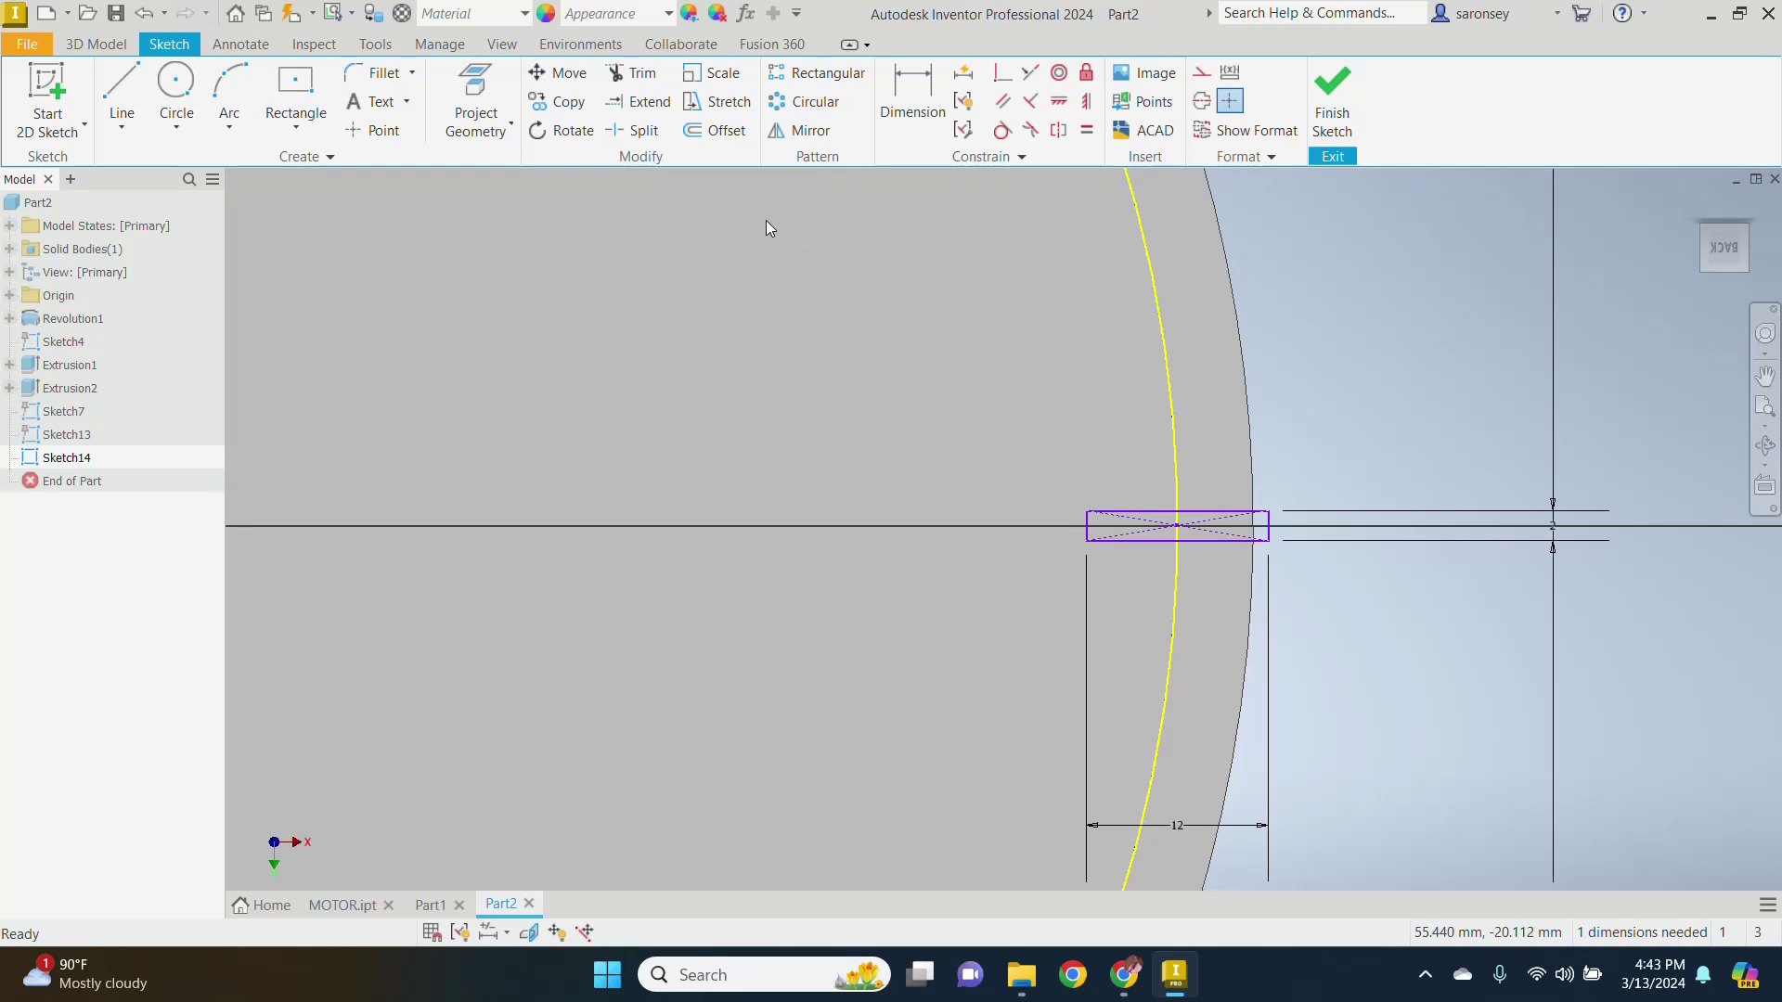
{"action": "left_click", "coordinate": [637, 81]}
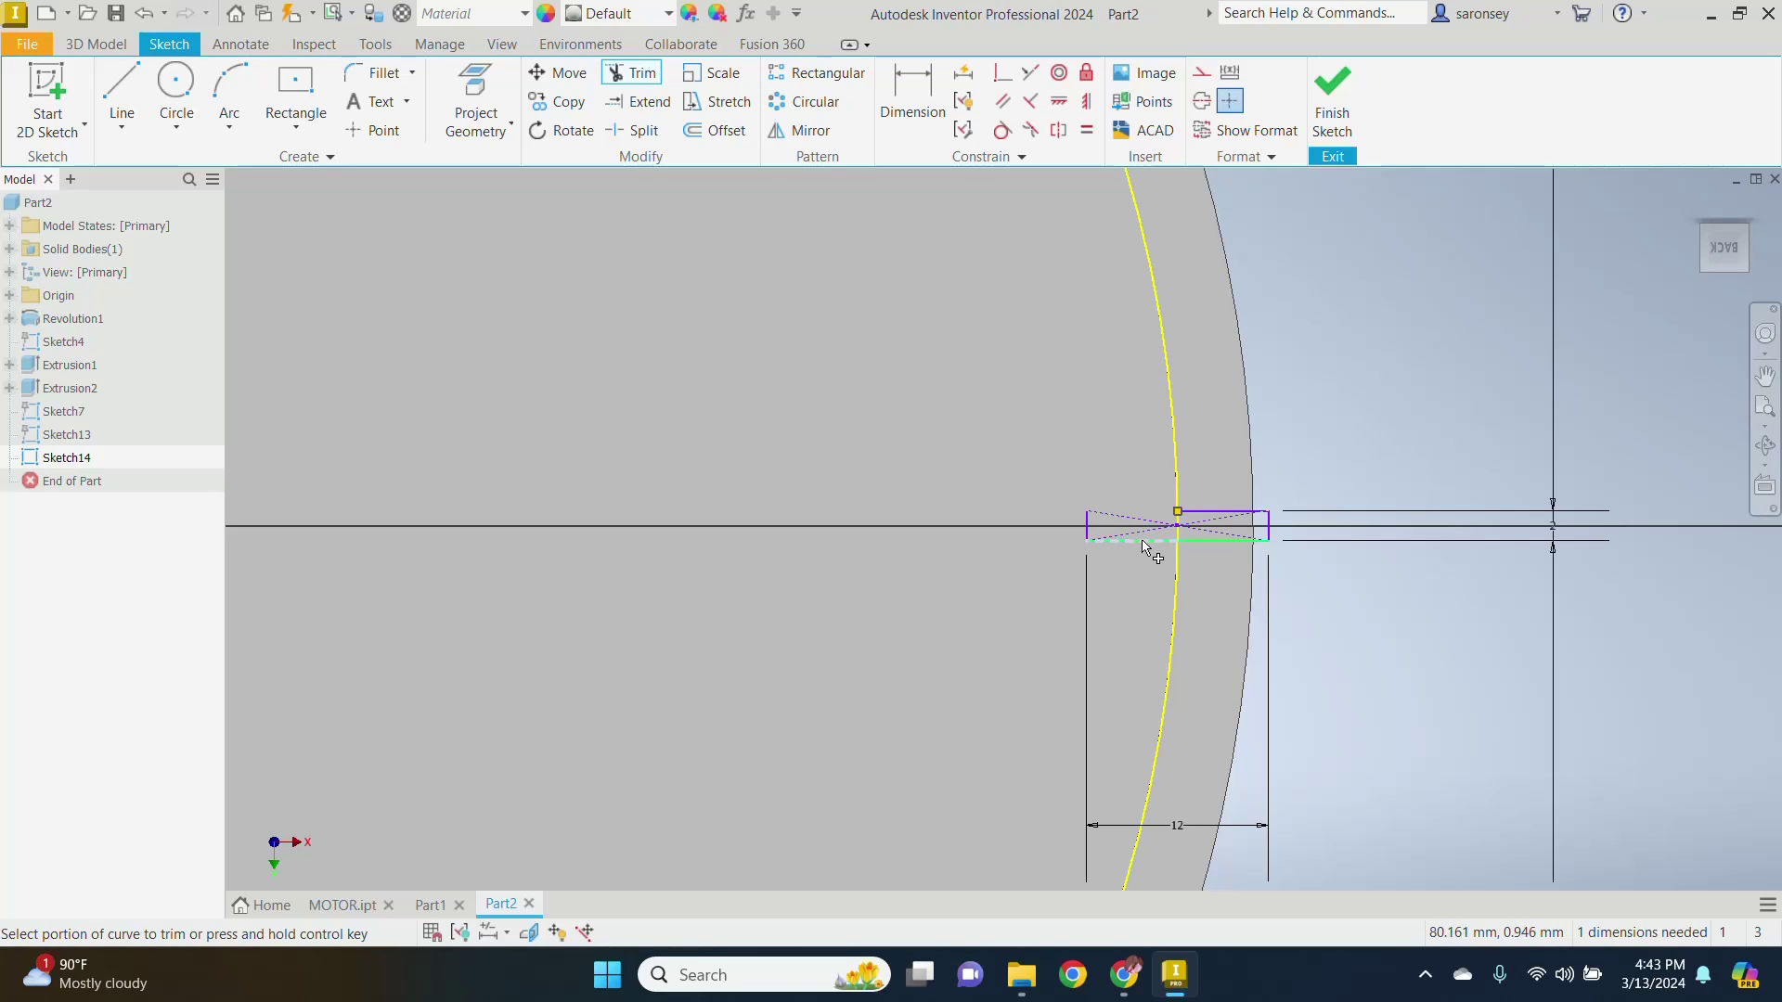
{"action": "left_click", "coordinate": [1088, 520]}
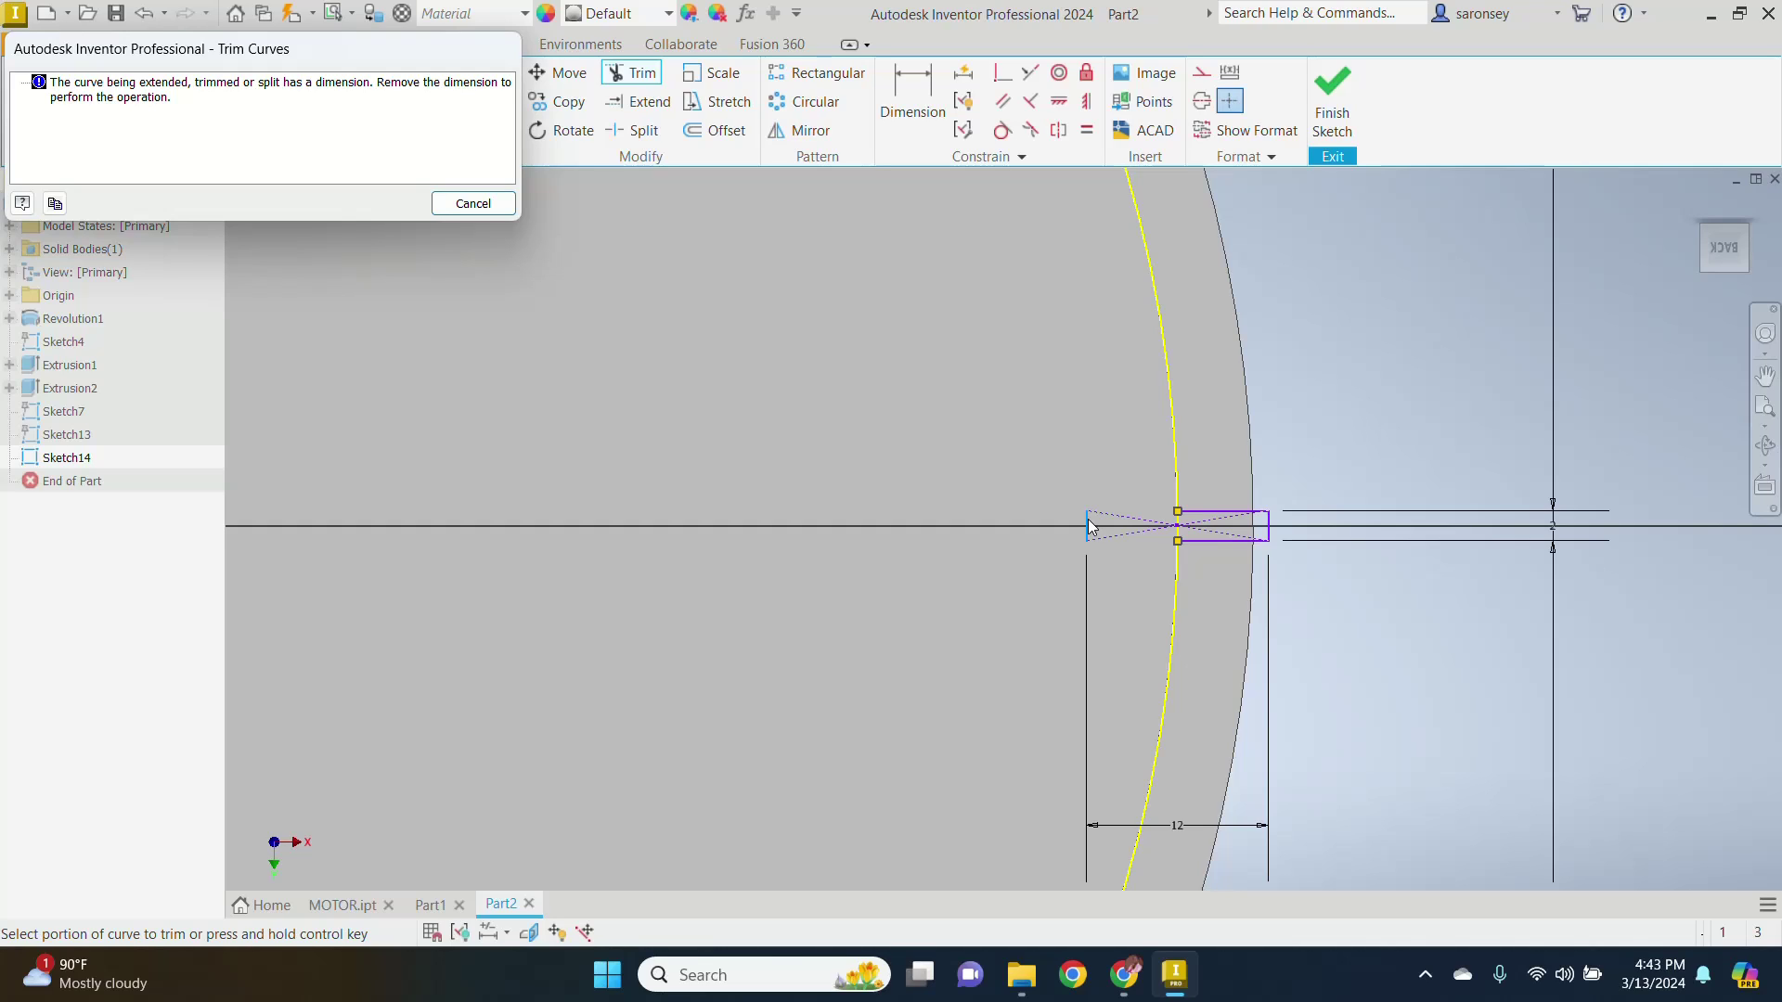
{"action": "left_click", "coordinate": [473, 203]}
Step: Leave the Trim command and delete the rectangle's 12 mm length dimension
{"action": "middle_click_drag", "start_coordinate": [964, 563], "coordinate": [955, 498]}
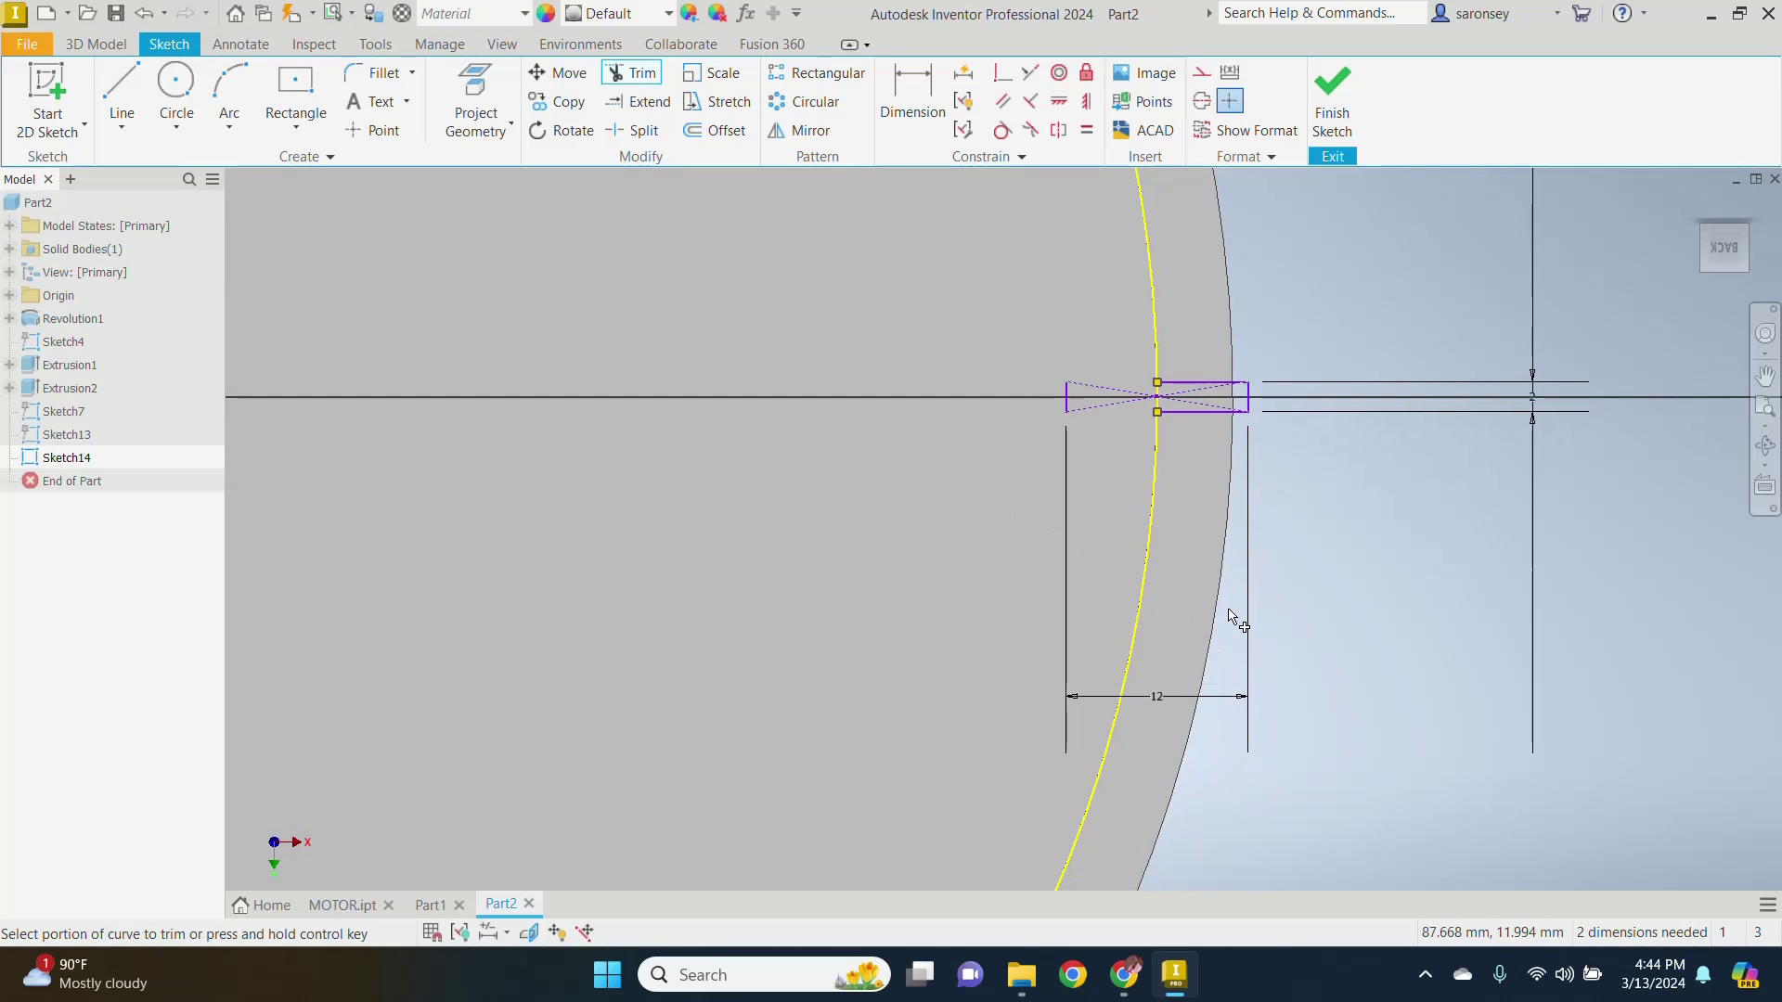
{"action": "right_click", "coordinate": [1173, 562]}
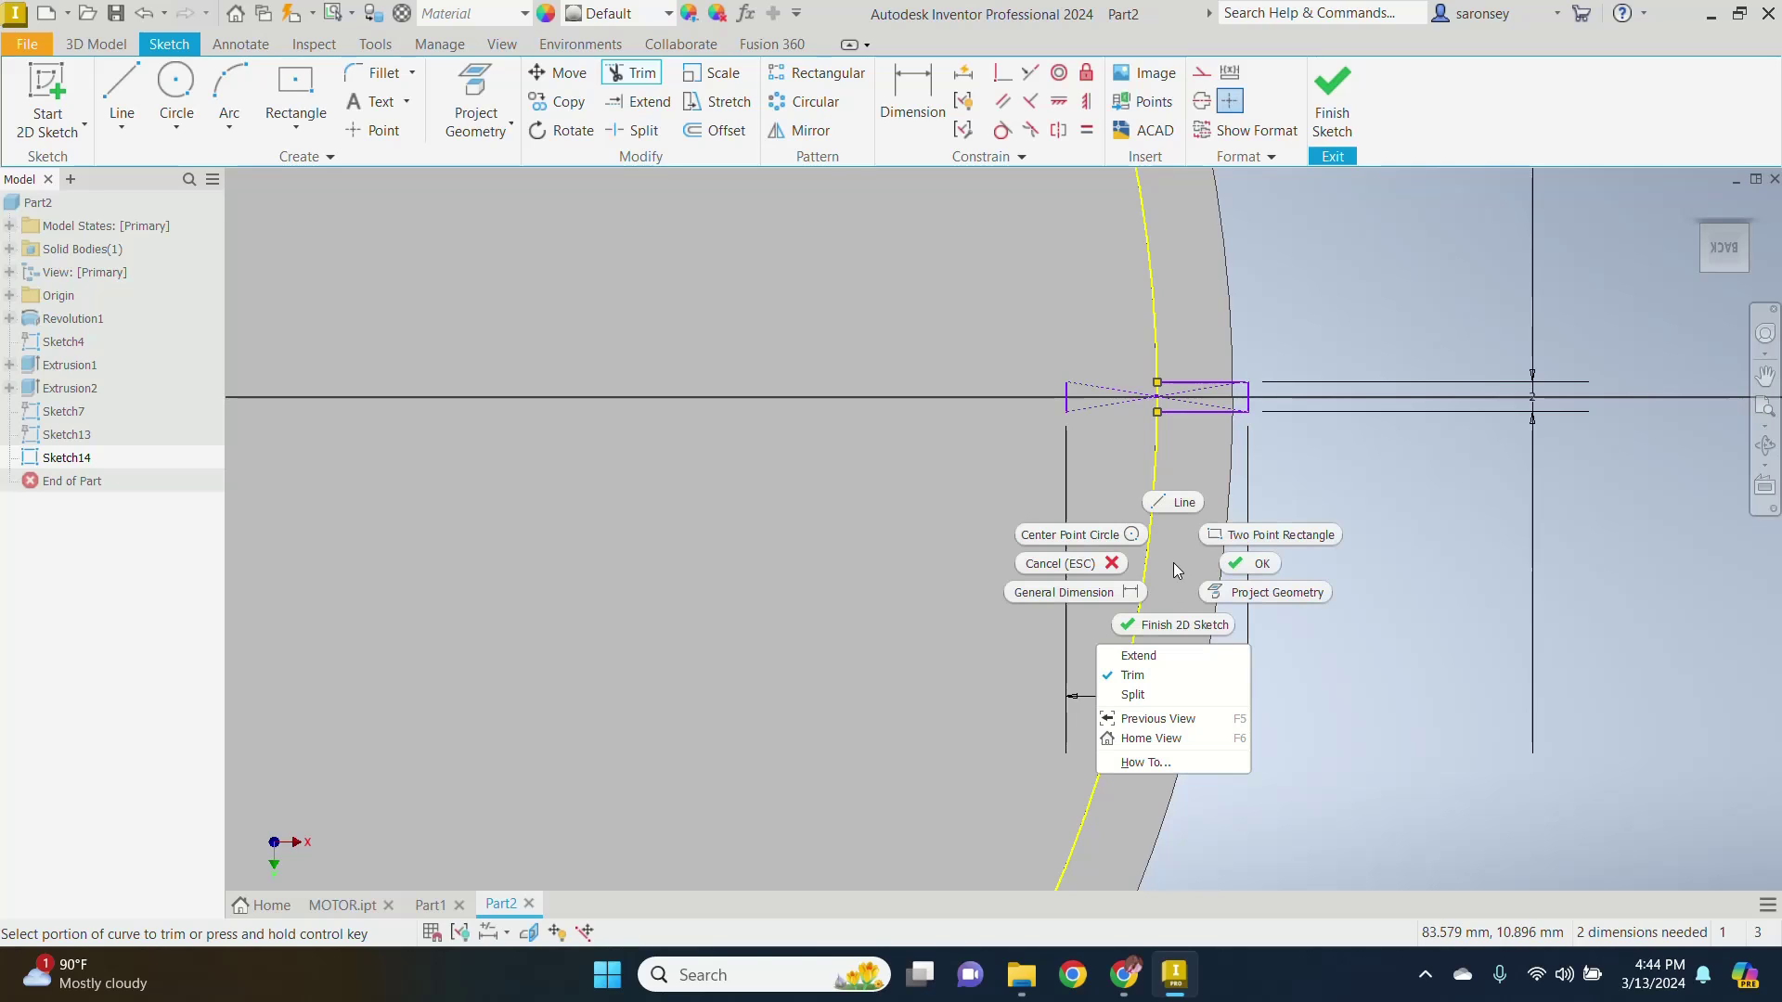
{"action": "left_click", "coordinate": [1245, 564]}
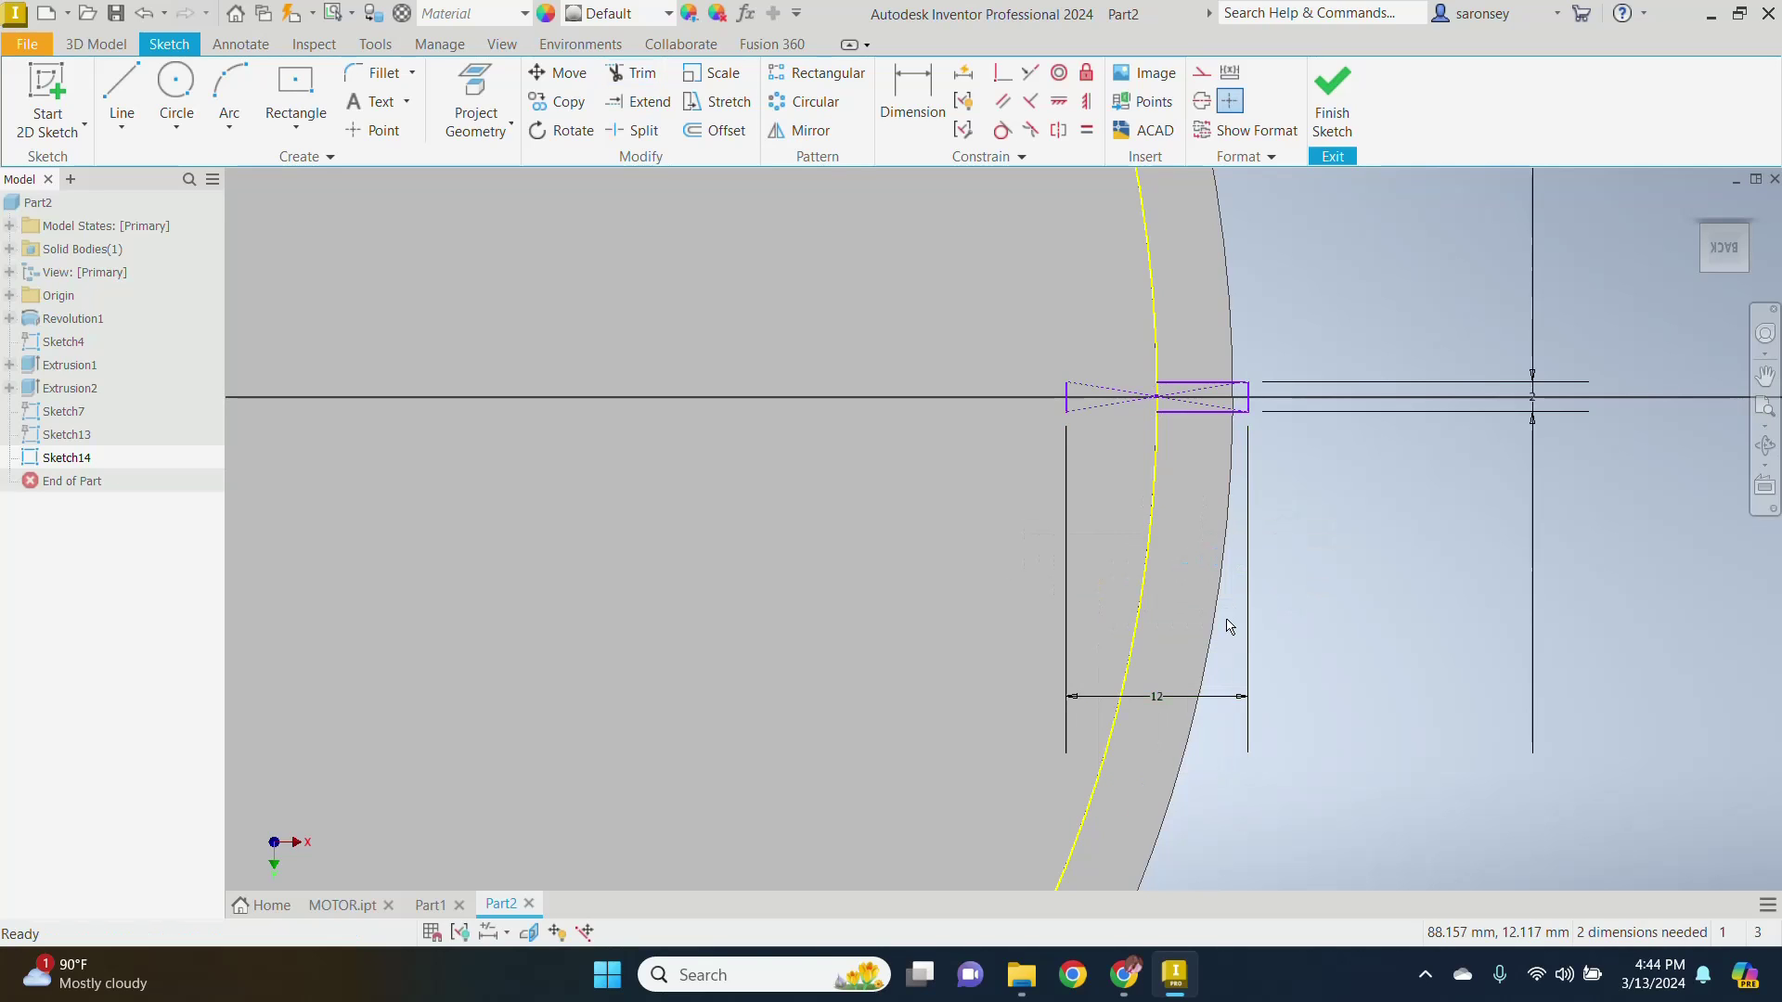
{"action": "left_click", "coordinate": [1176, 708]}
{"action": "key", "text": "Delete"}
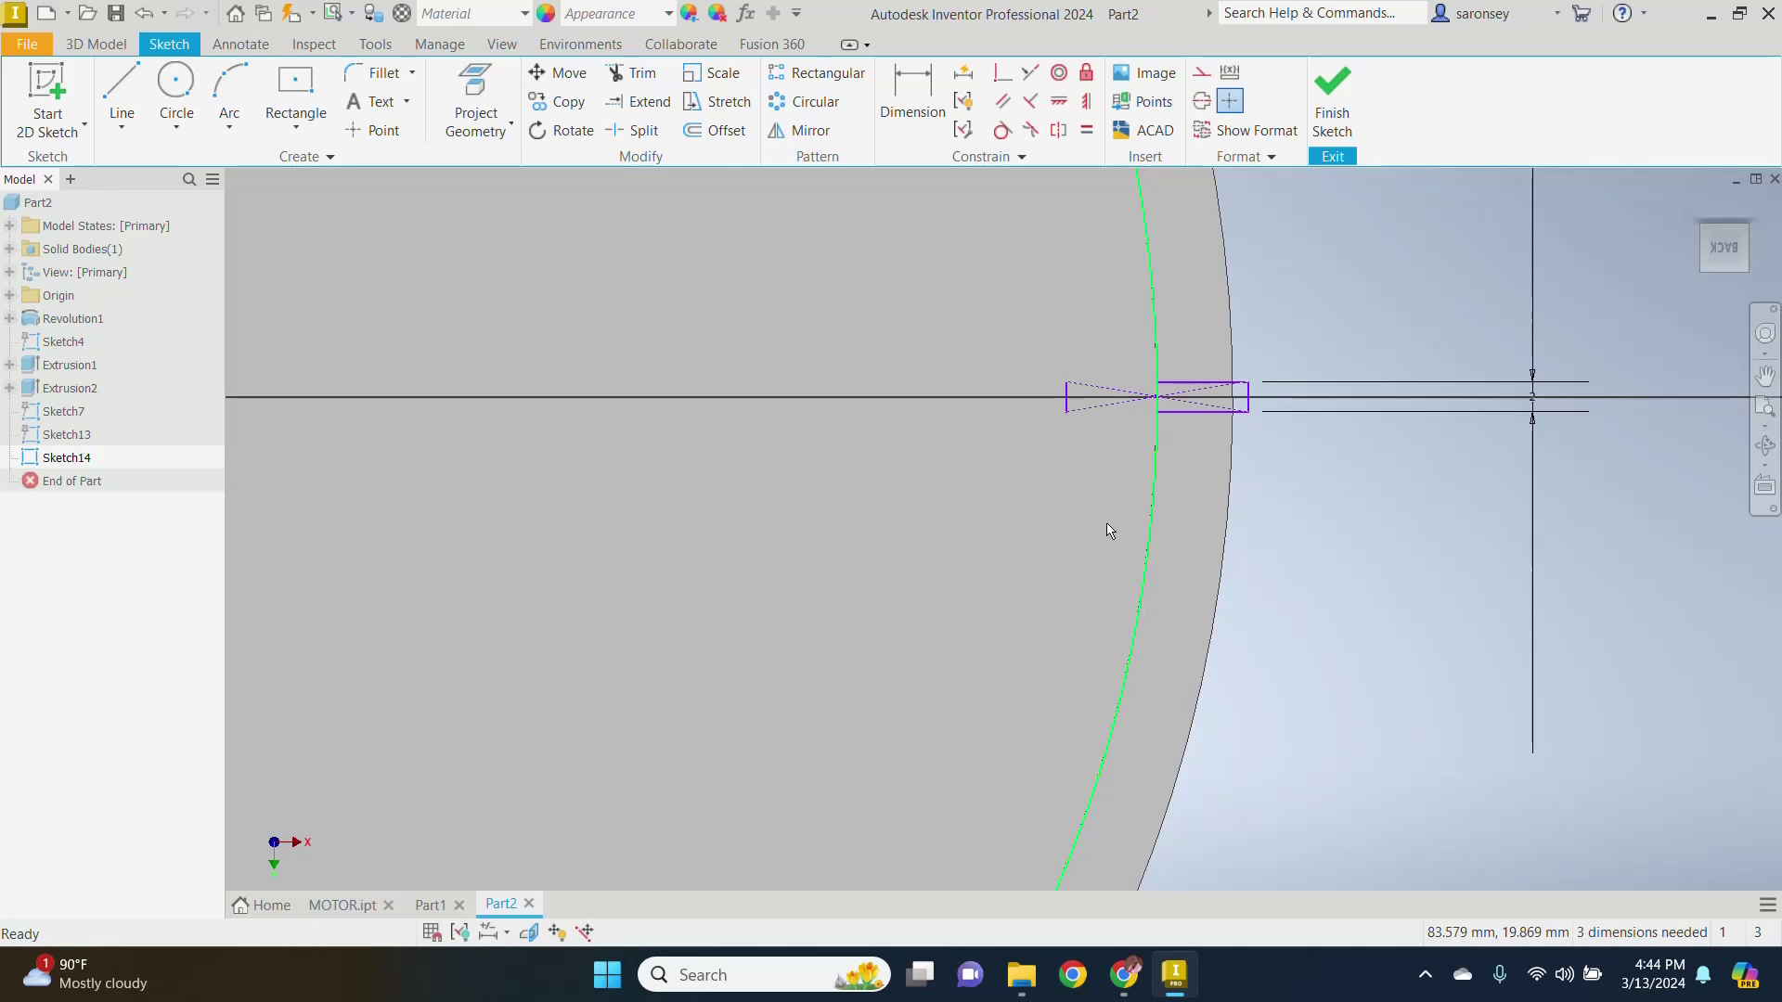
Step: Trim away the rectangle's inner short edge and the diagonal construction lines inside the cylinder's circular edge
{"action": "left_click", "coordinate": [630, 74]}
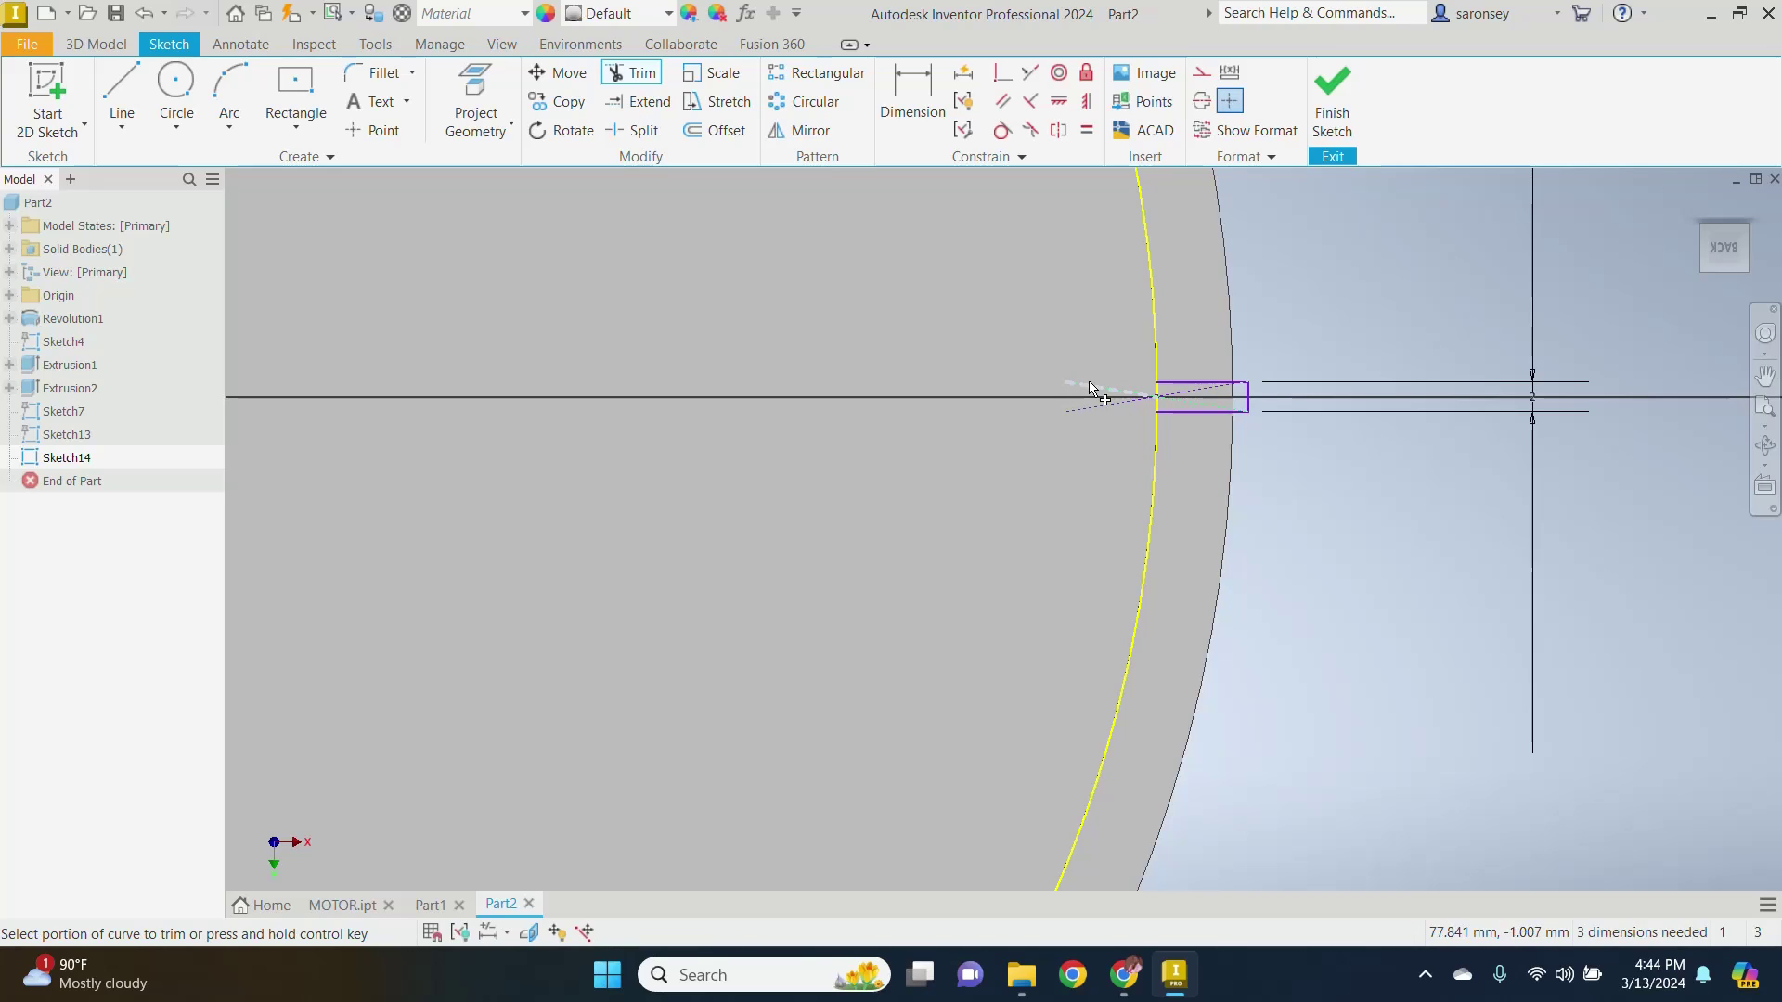
{"action": "left_click", "coordinate": [1105, 404]}
{"action": "right_click", "coordinate": [1255, 281]}
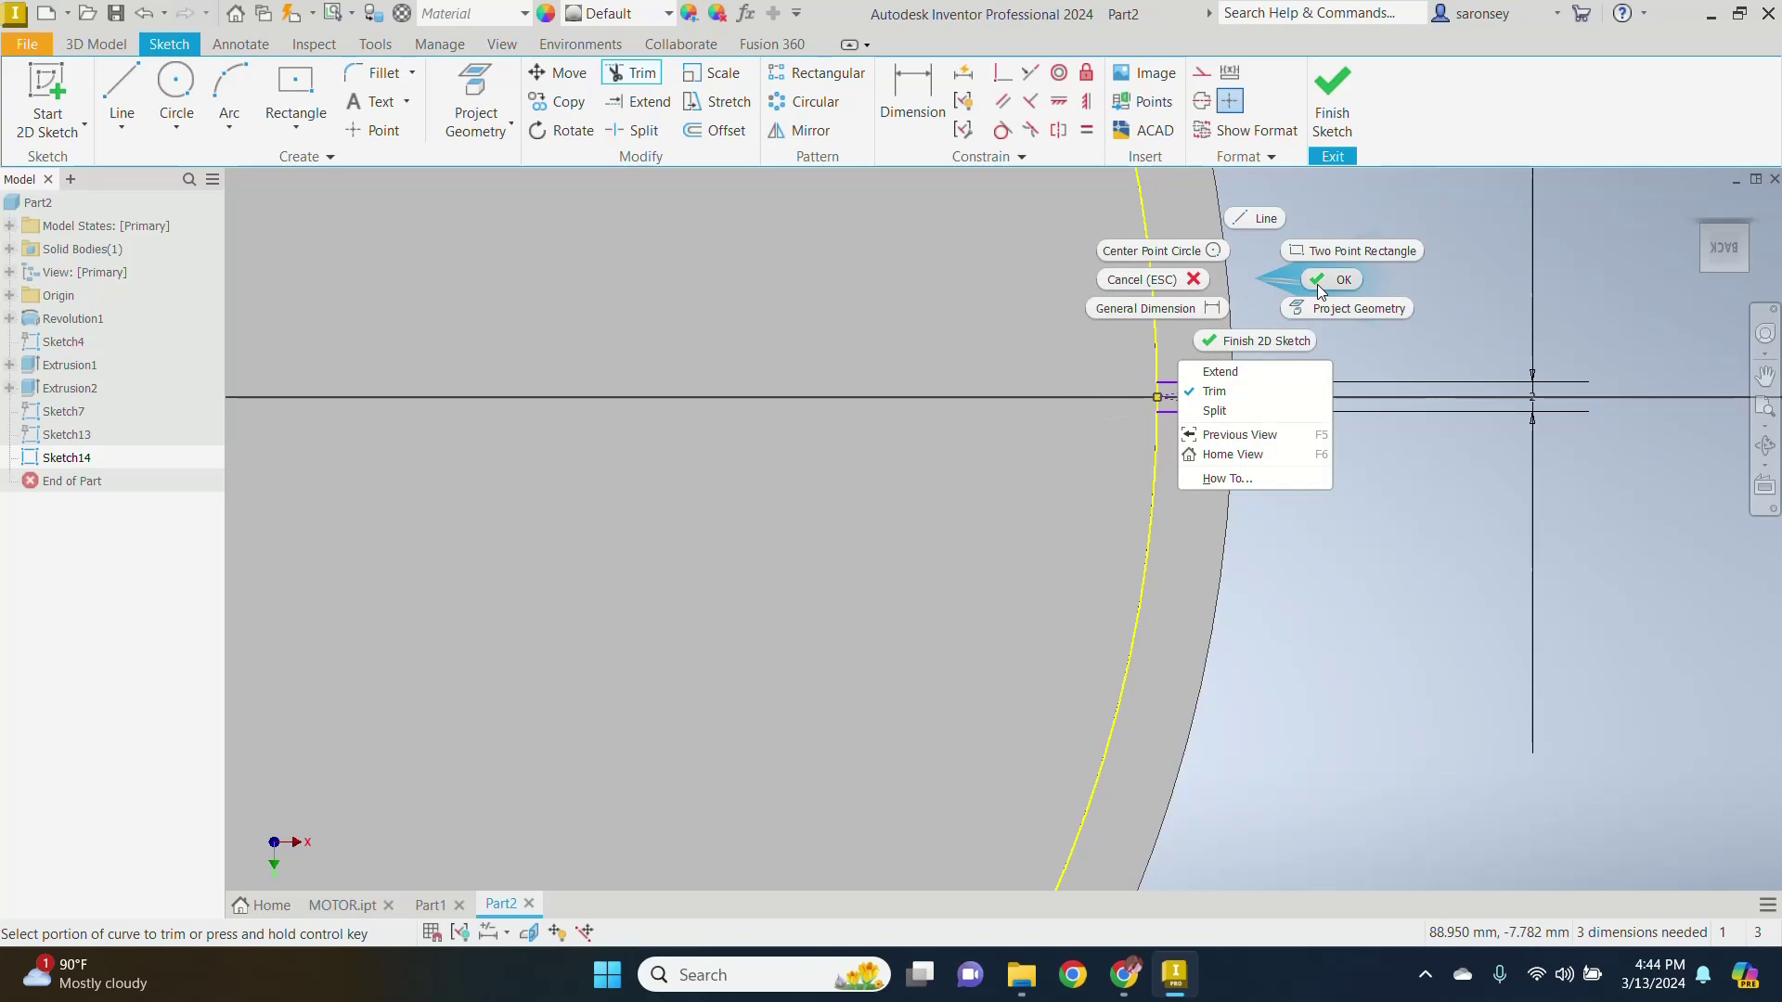
{"action": "left_click", "coordinate": [1317, 282]}
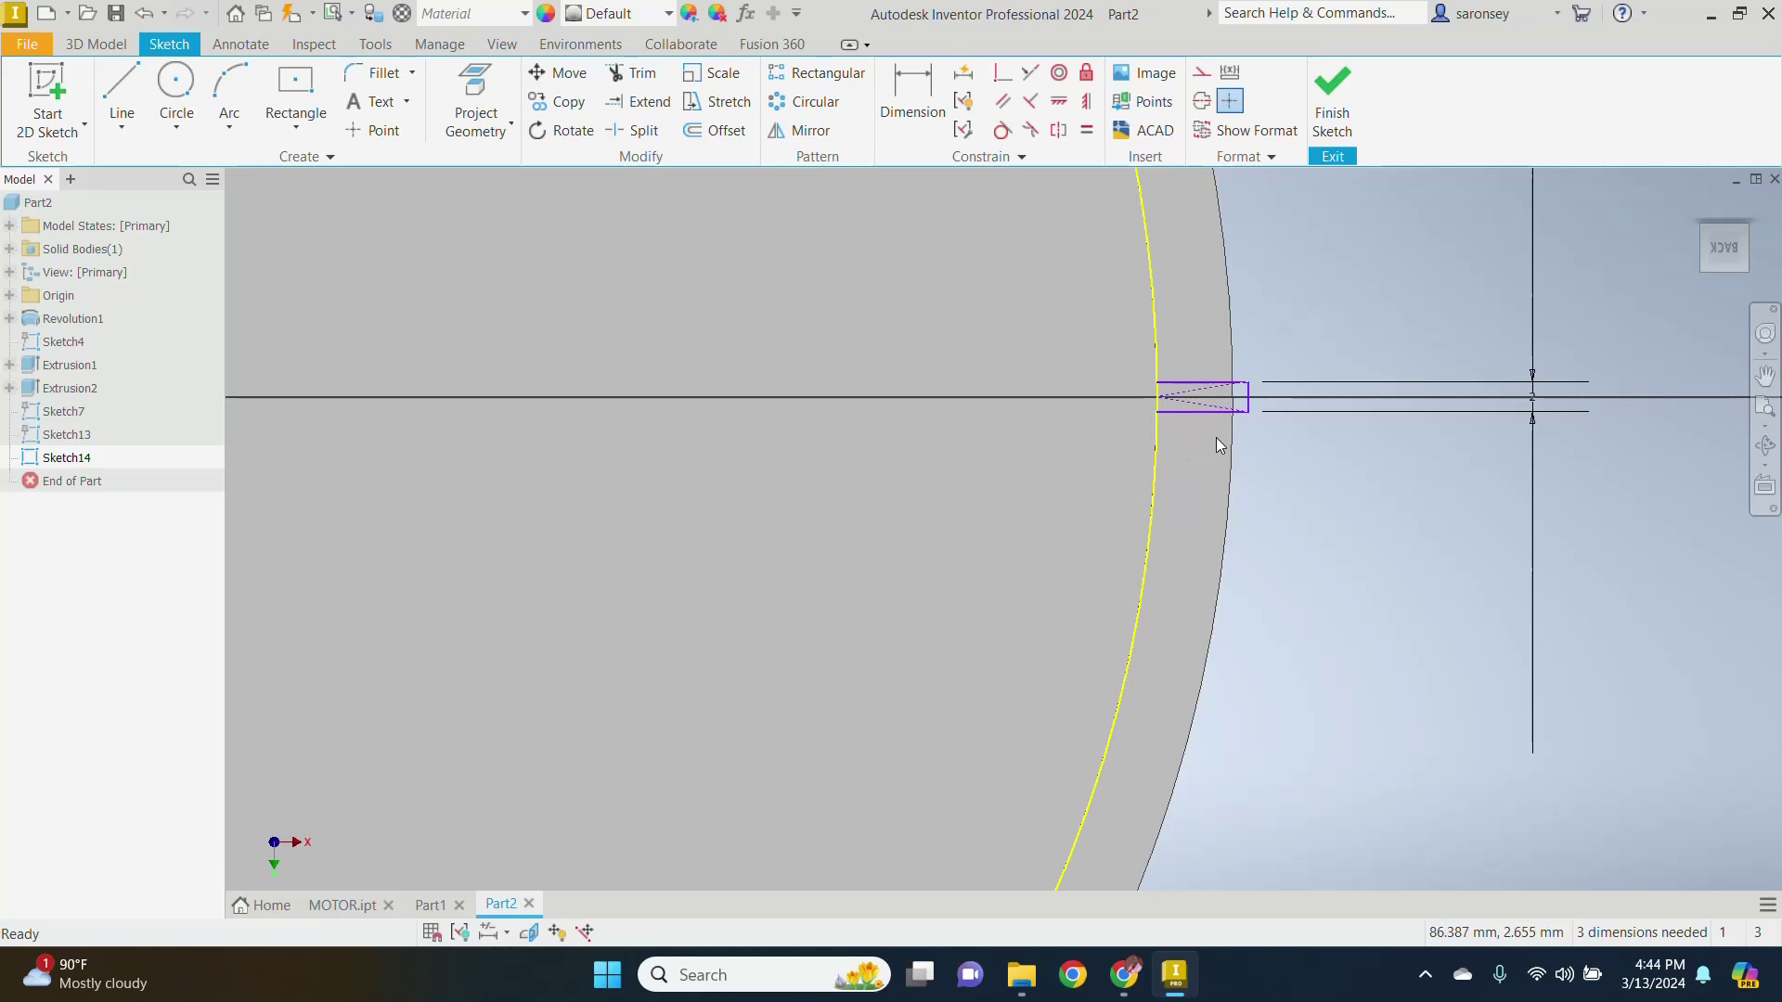
Step: Dimension the length of the trimmed rectangle's upper long edge, accepting the proposed value
{"action": "key", "text": "d"}
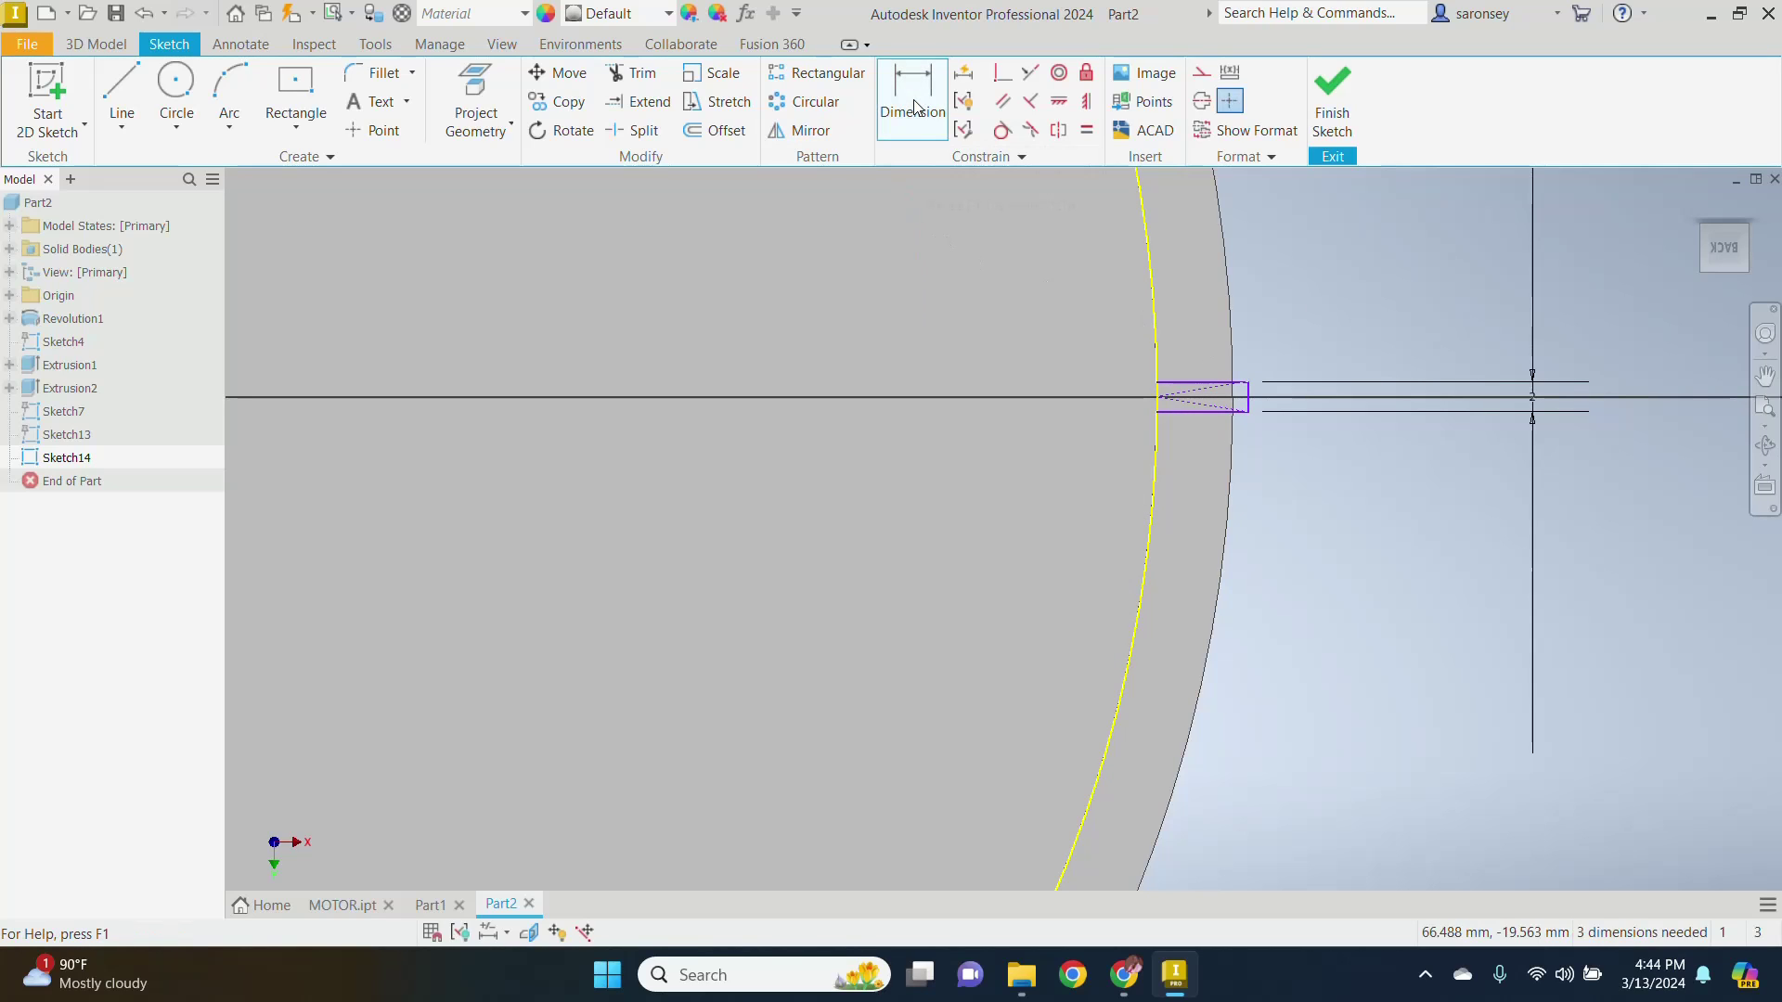
{"action": "left_click", "coordinate": [1179, 385]}
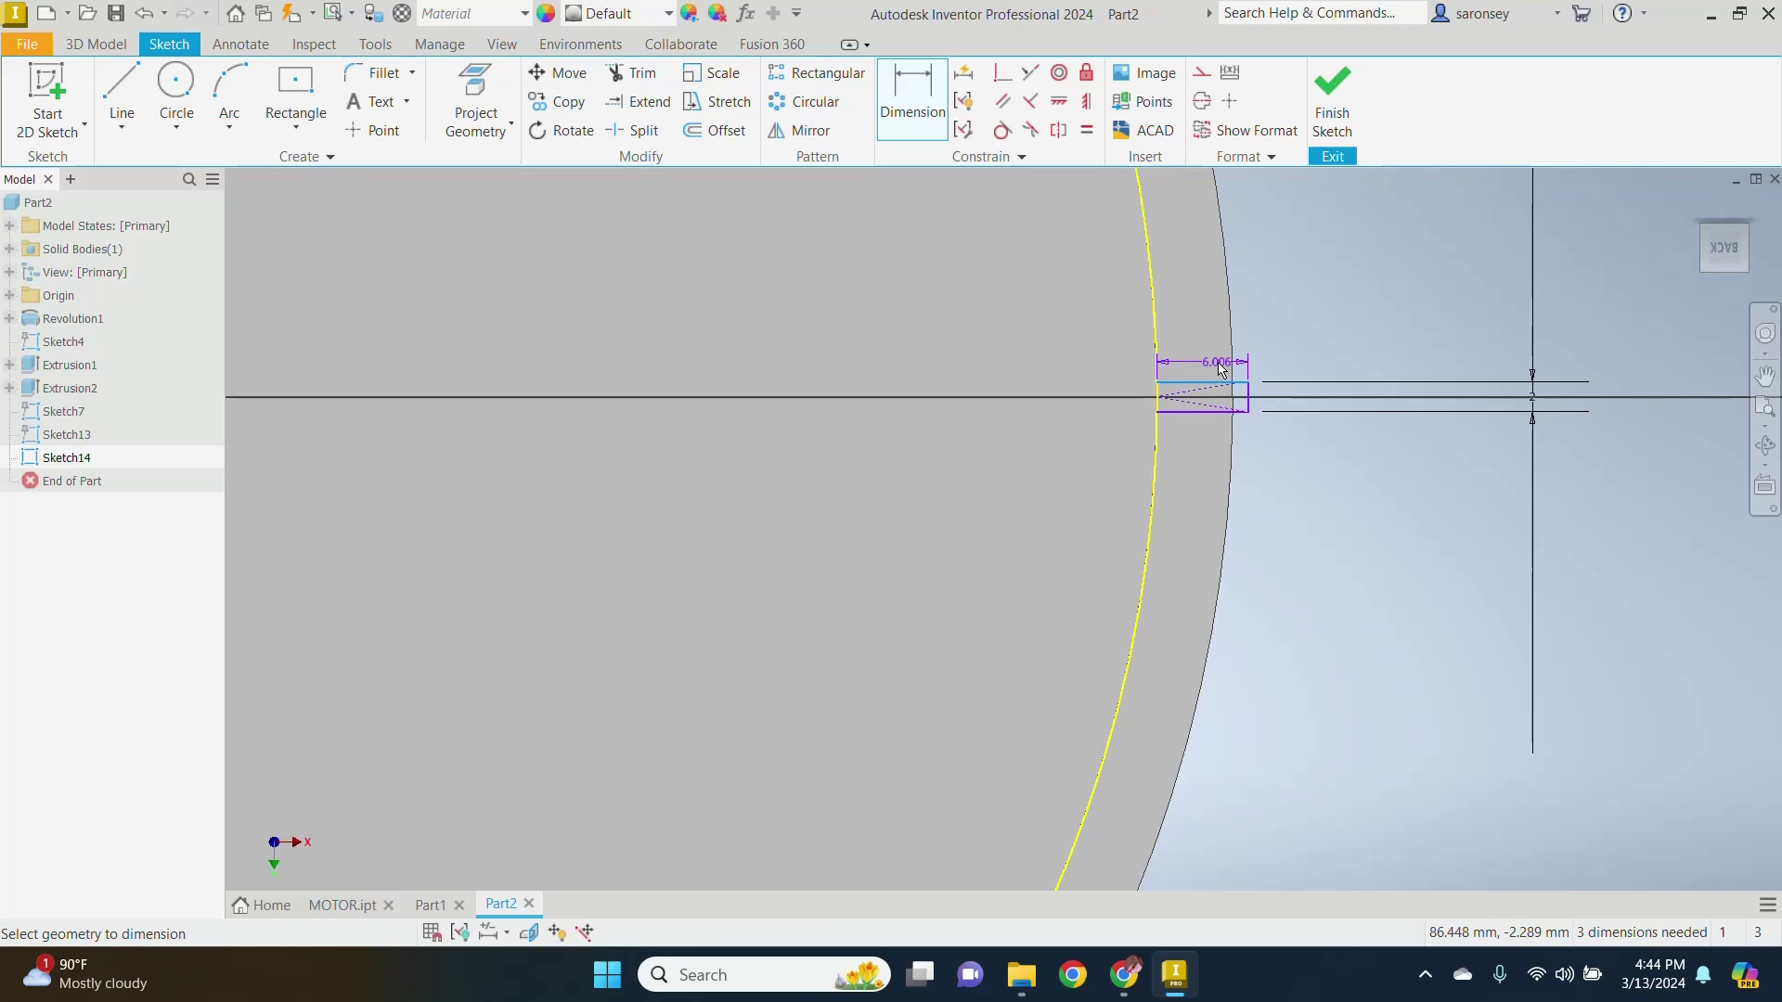
{"action": "left_click", "coordinate": [1221, 369]}
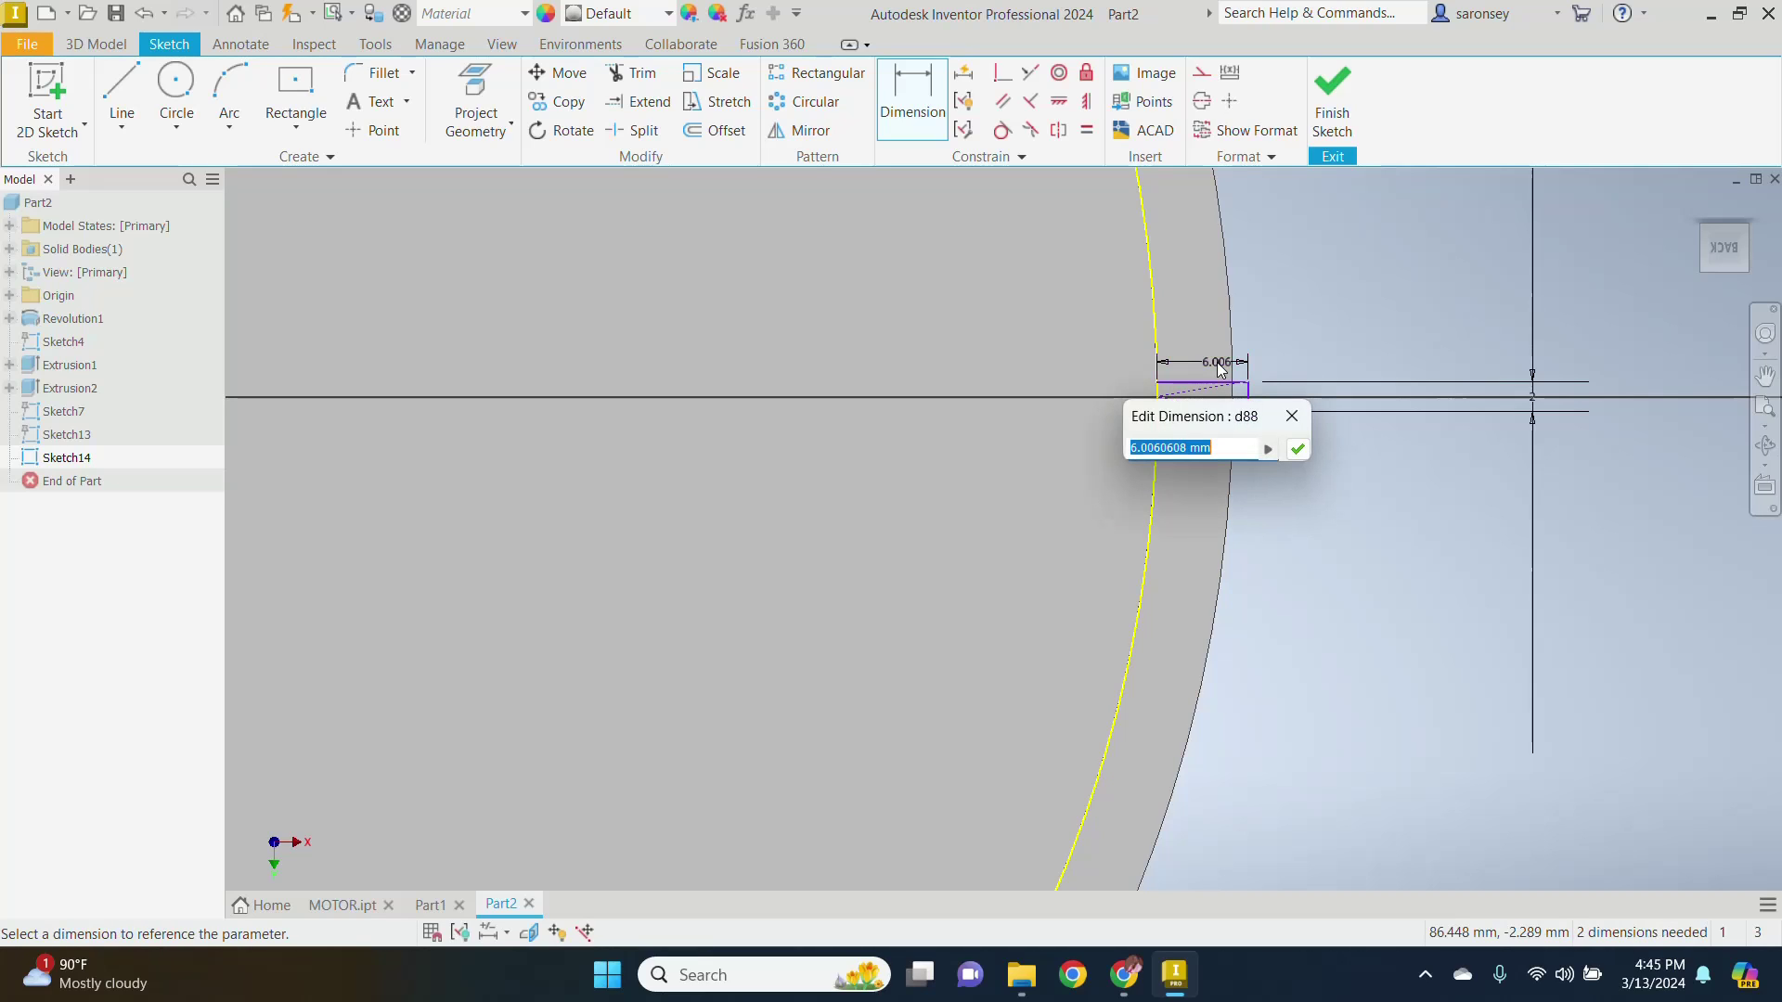
{"action": "left_click", "coordinate": [1306, 449]}
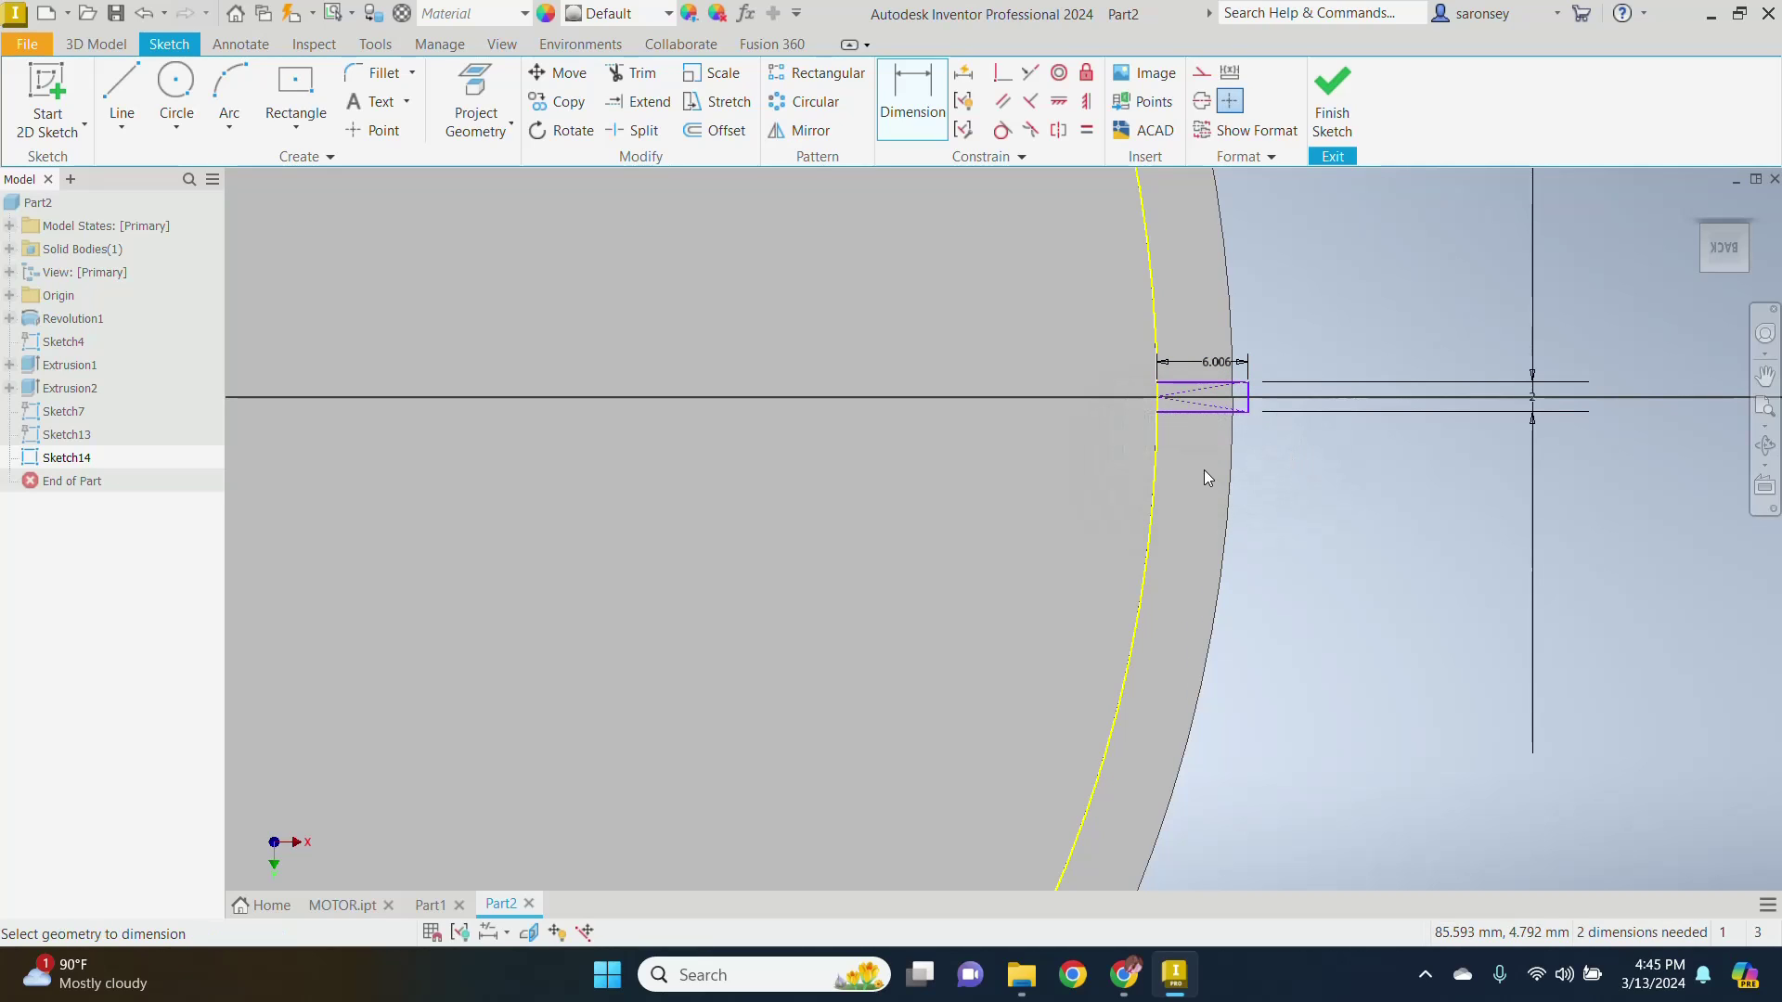
Step: Dimension the horizontal distance from the sketch origin to the rectangle's outer short edge, accepting the proposed value, and finish the sketch
{"action": "scroll", "coordinate": [1204, 469], "scroll_direction": "down", "scroll_amount": 2}
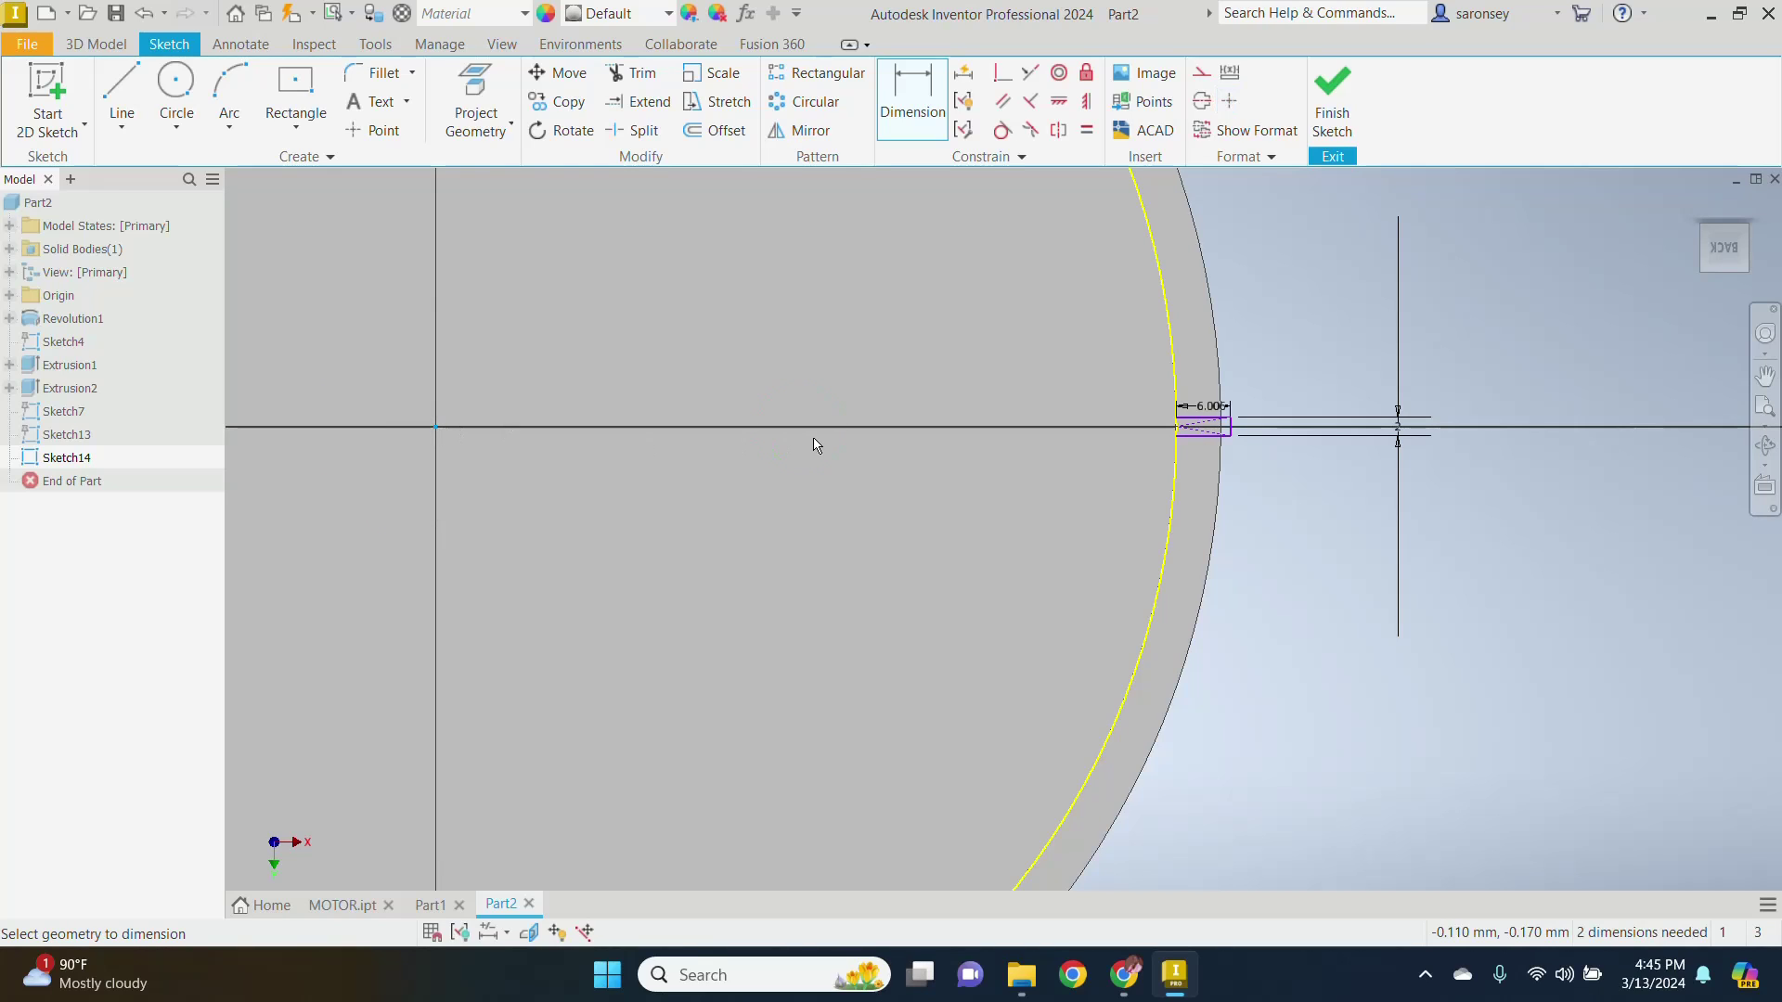
{"action": "scroll", "coordinate": [1233, 434], "scroll_direction": "up", "scroll_amount": 2}
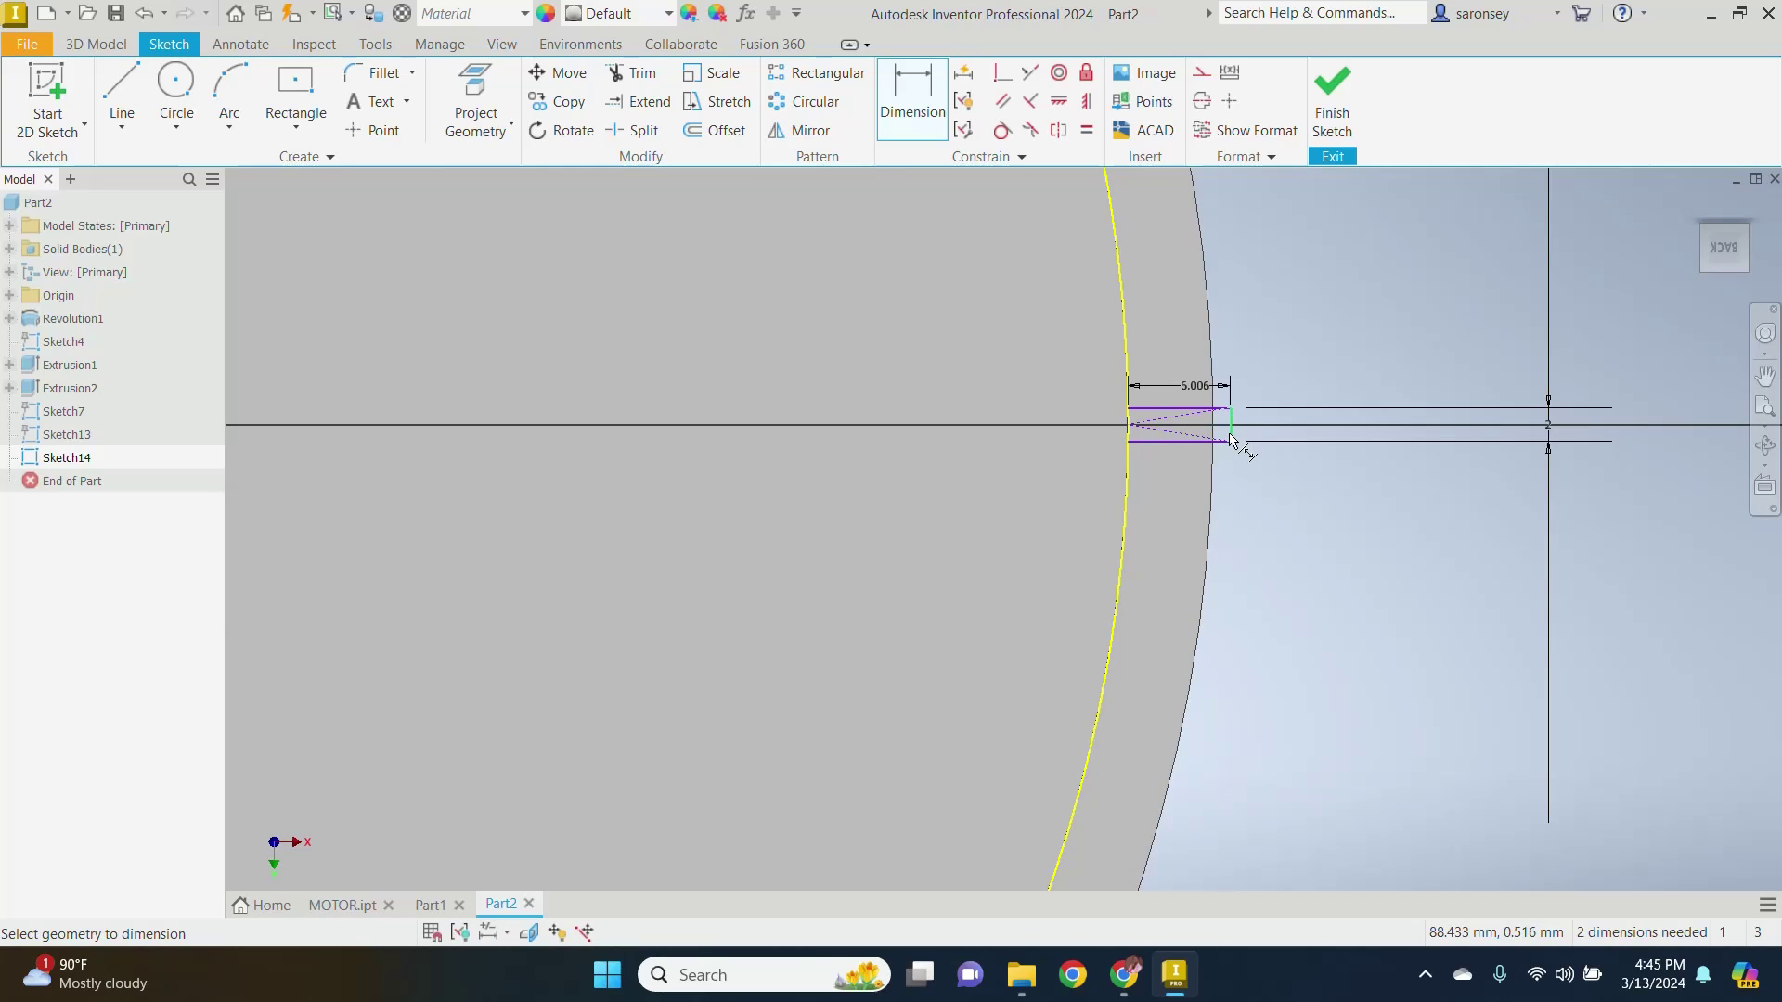
{"action": "left_click", "coordinate": [1235, 440]}
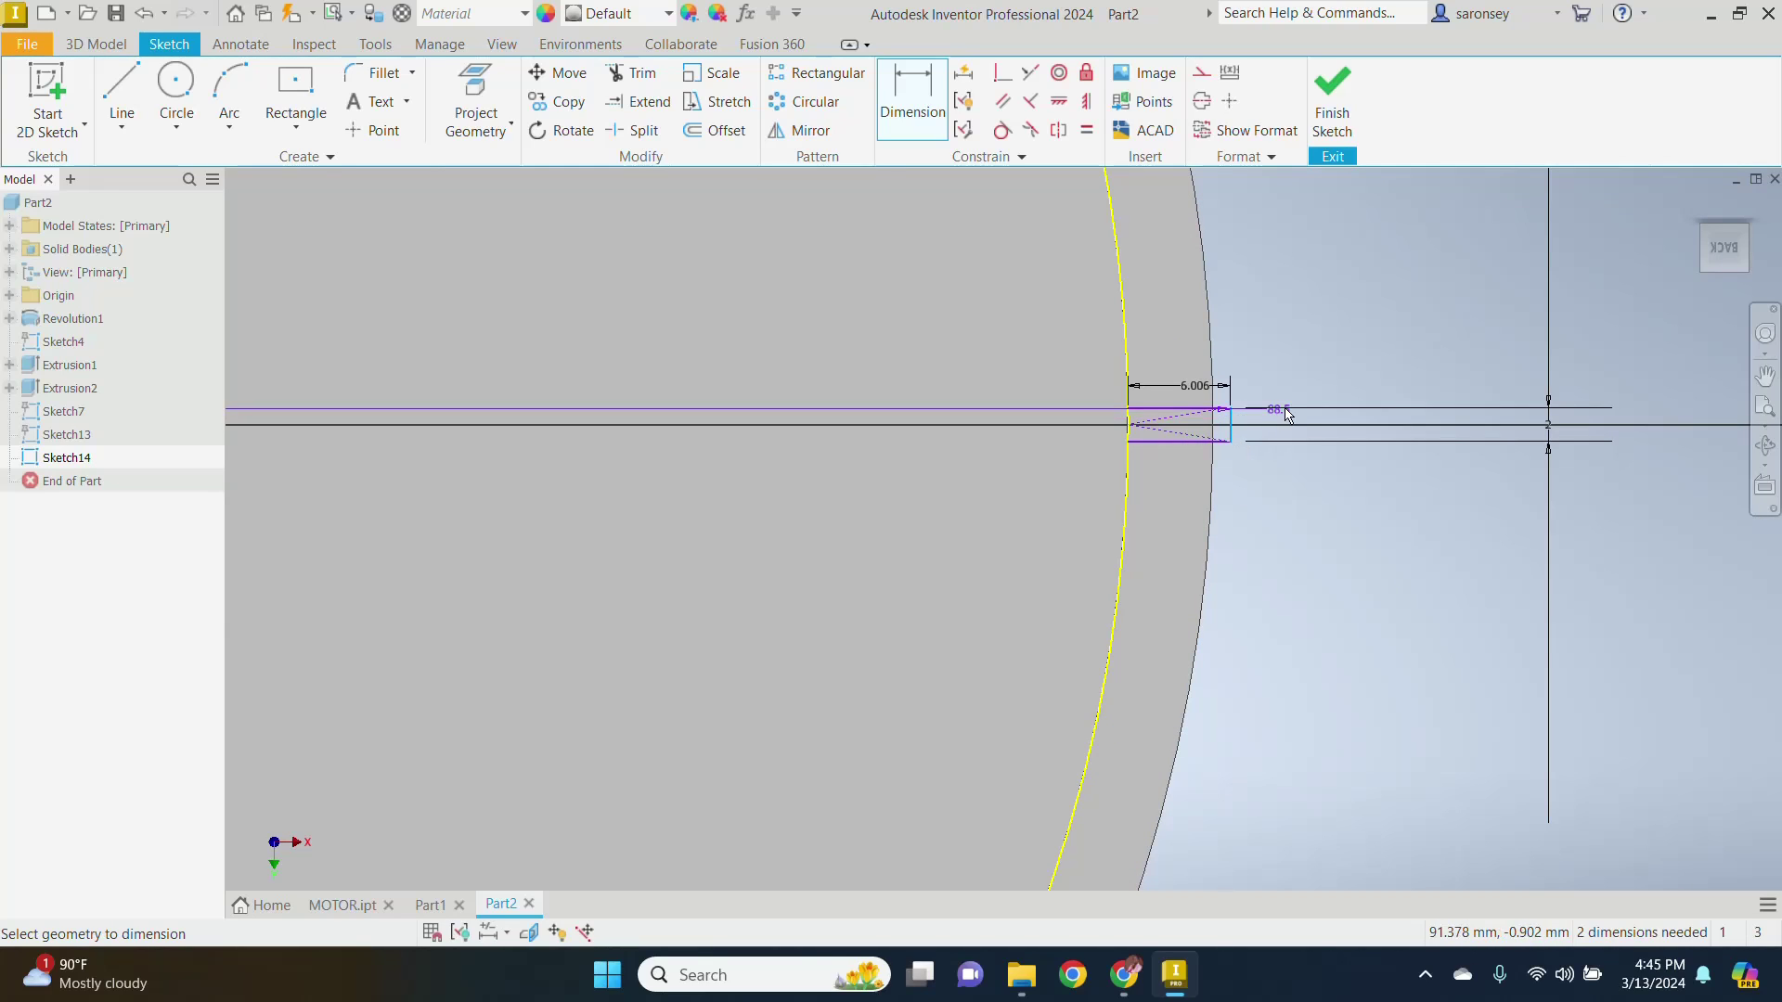
{"action": "left_click", "coordinate": [1321, 349]}
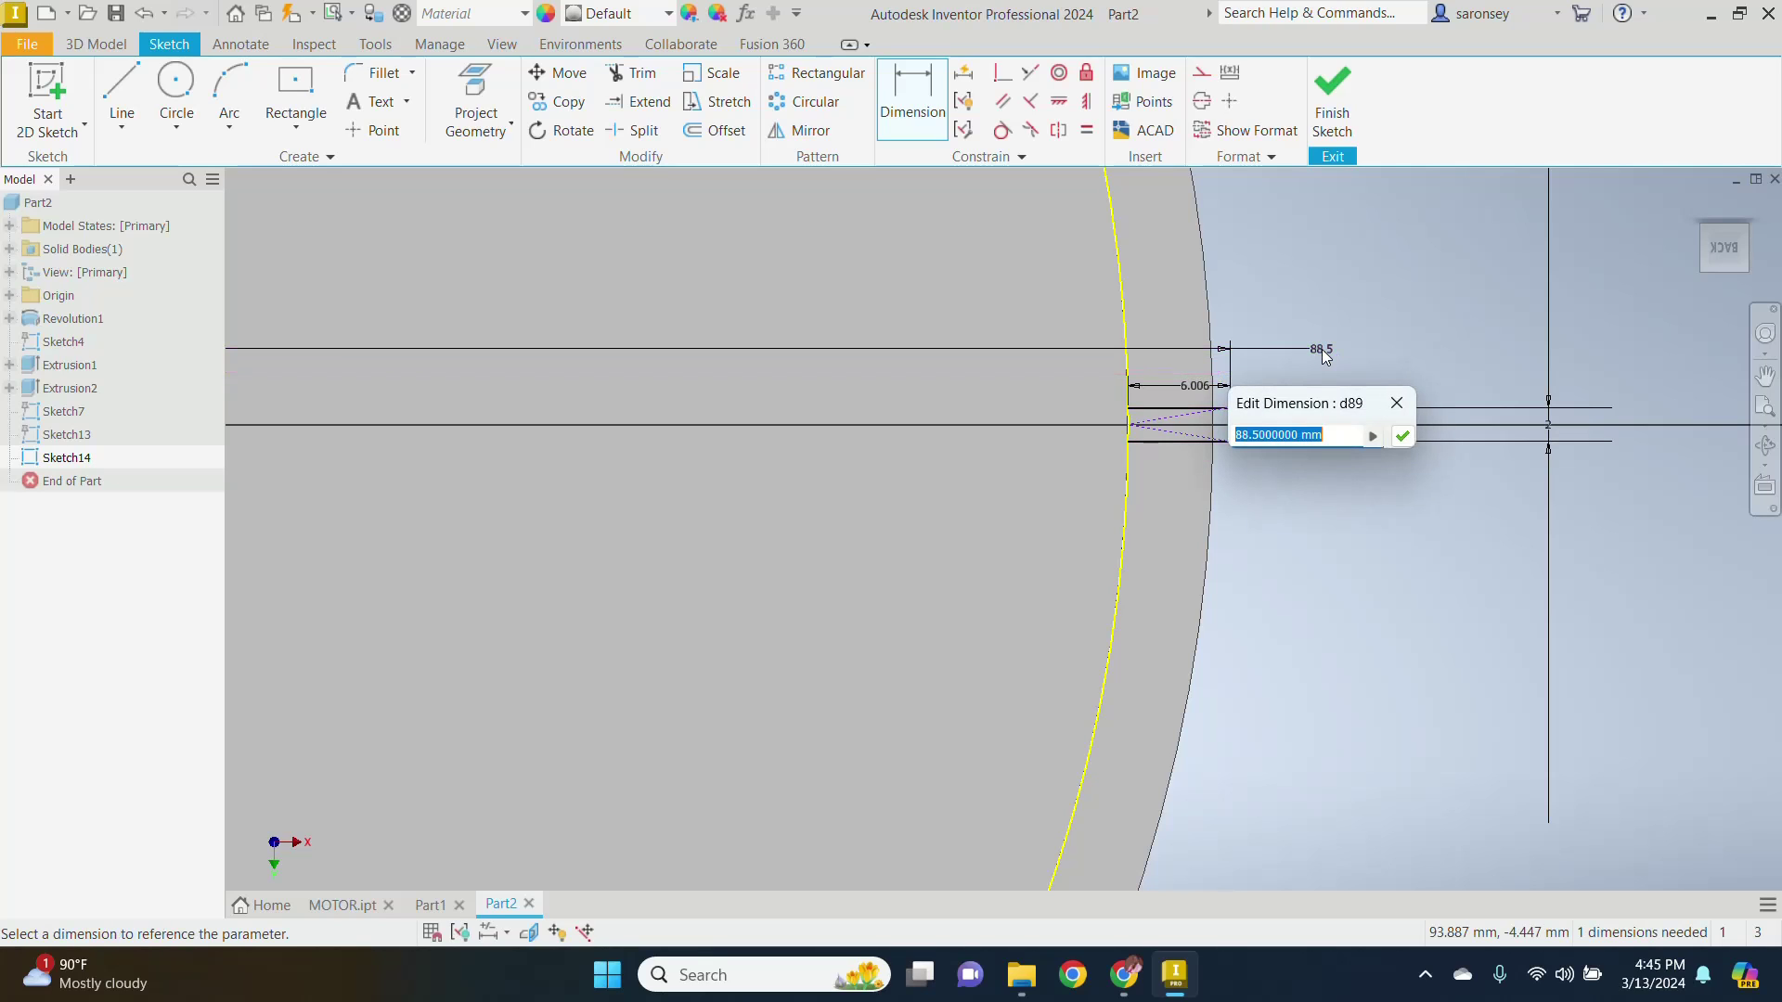
{"action": "left_click", "coordinate": [1402, 435]}
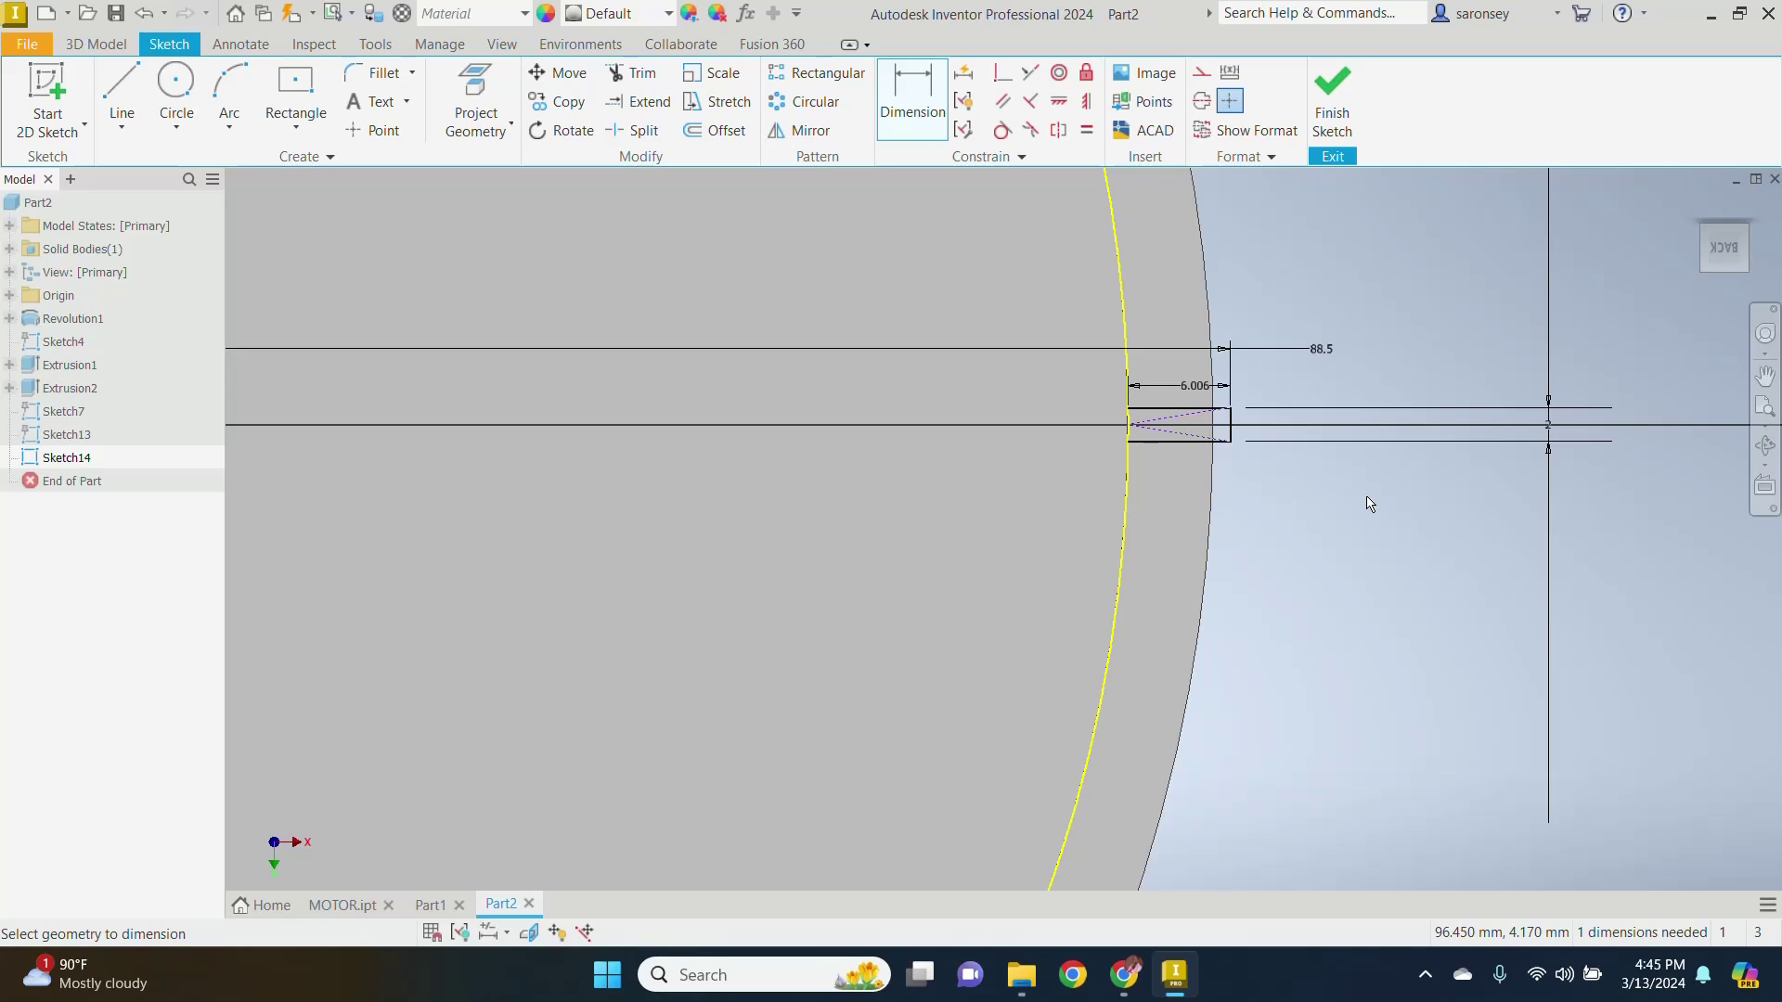
{"action": "left_click", "coordinate": [1329, 109]}
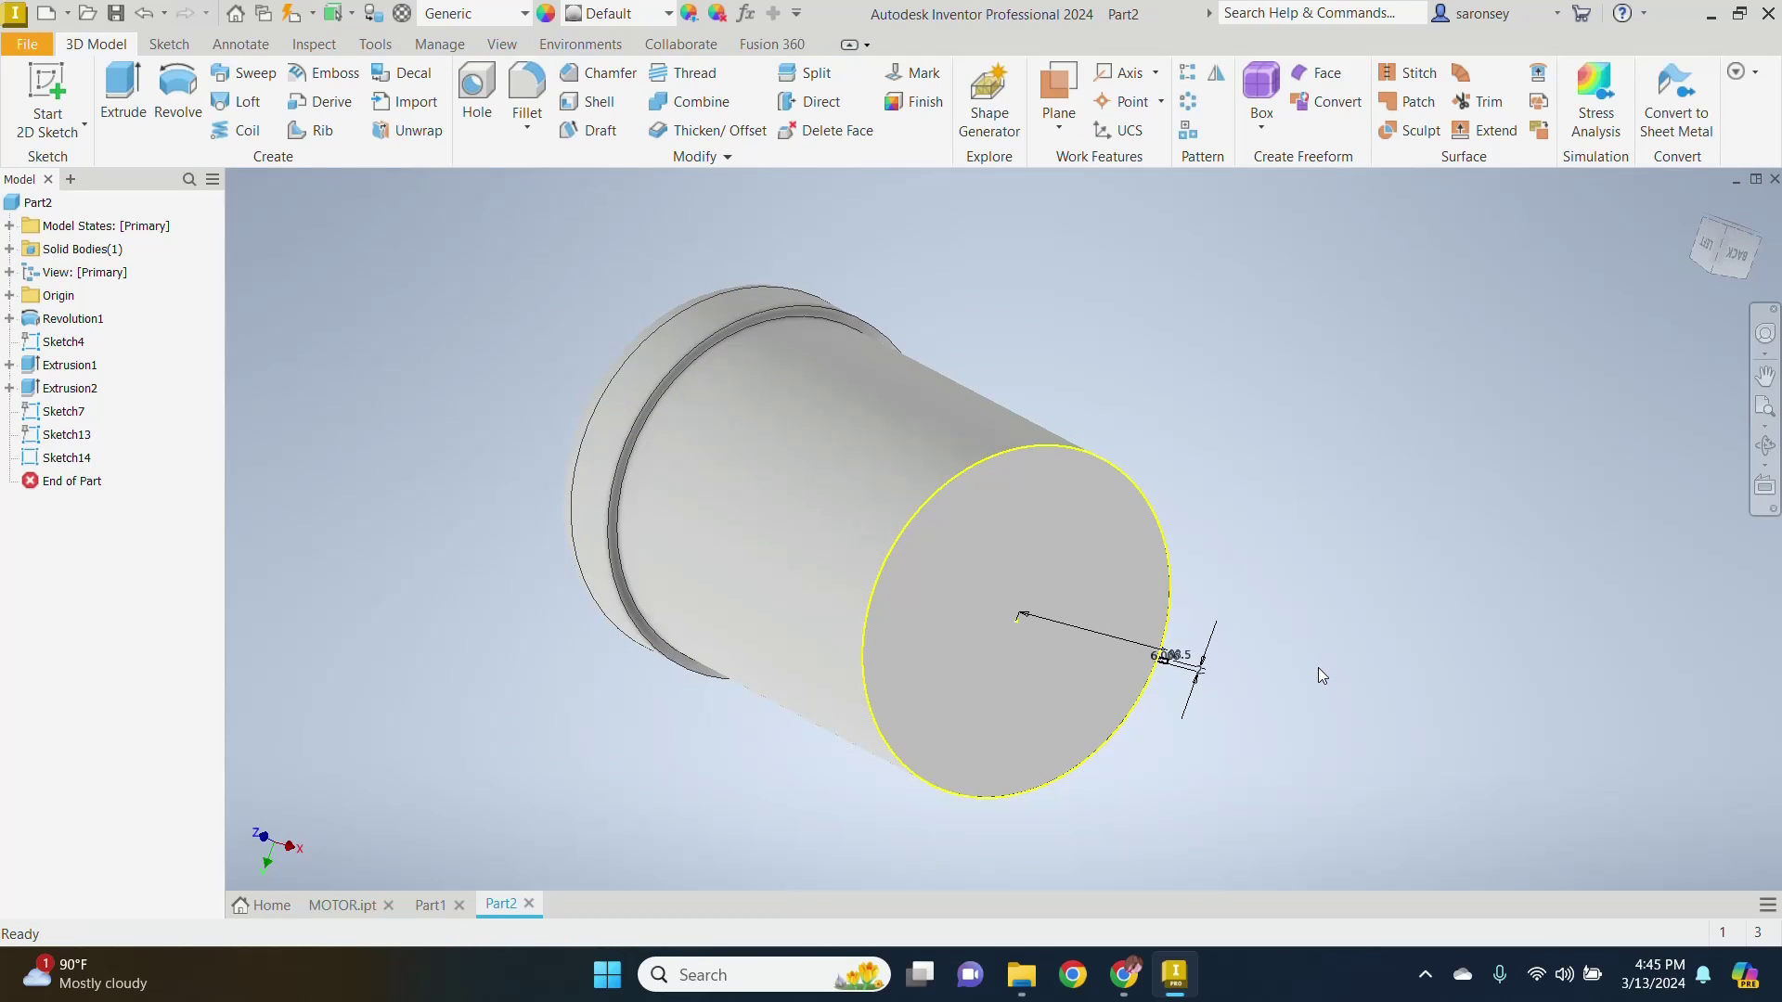
Step: Extrude the small fin rectangle 195 mm along the cylinder towards the housing, joined to the existing body
{"action": "middle_click_drag", "start_coordinate": [1318, 667], "coordinate": [1191, 650], "text": "shift"}
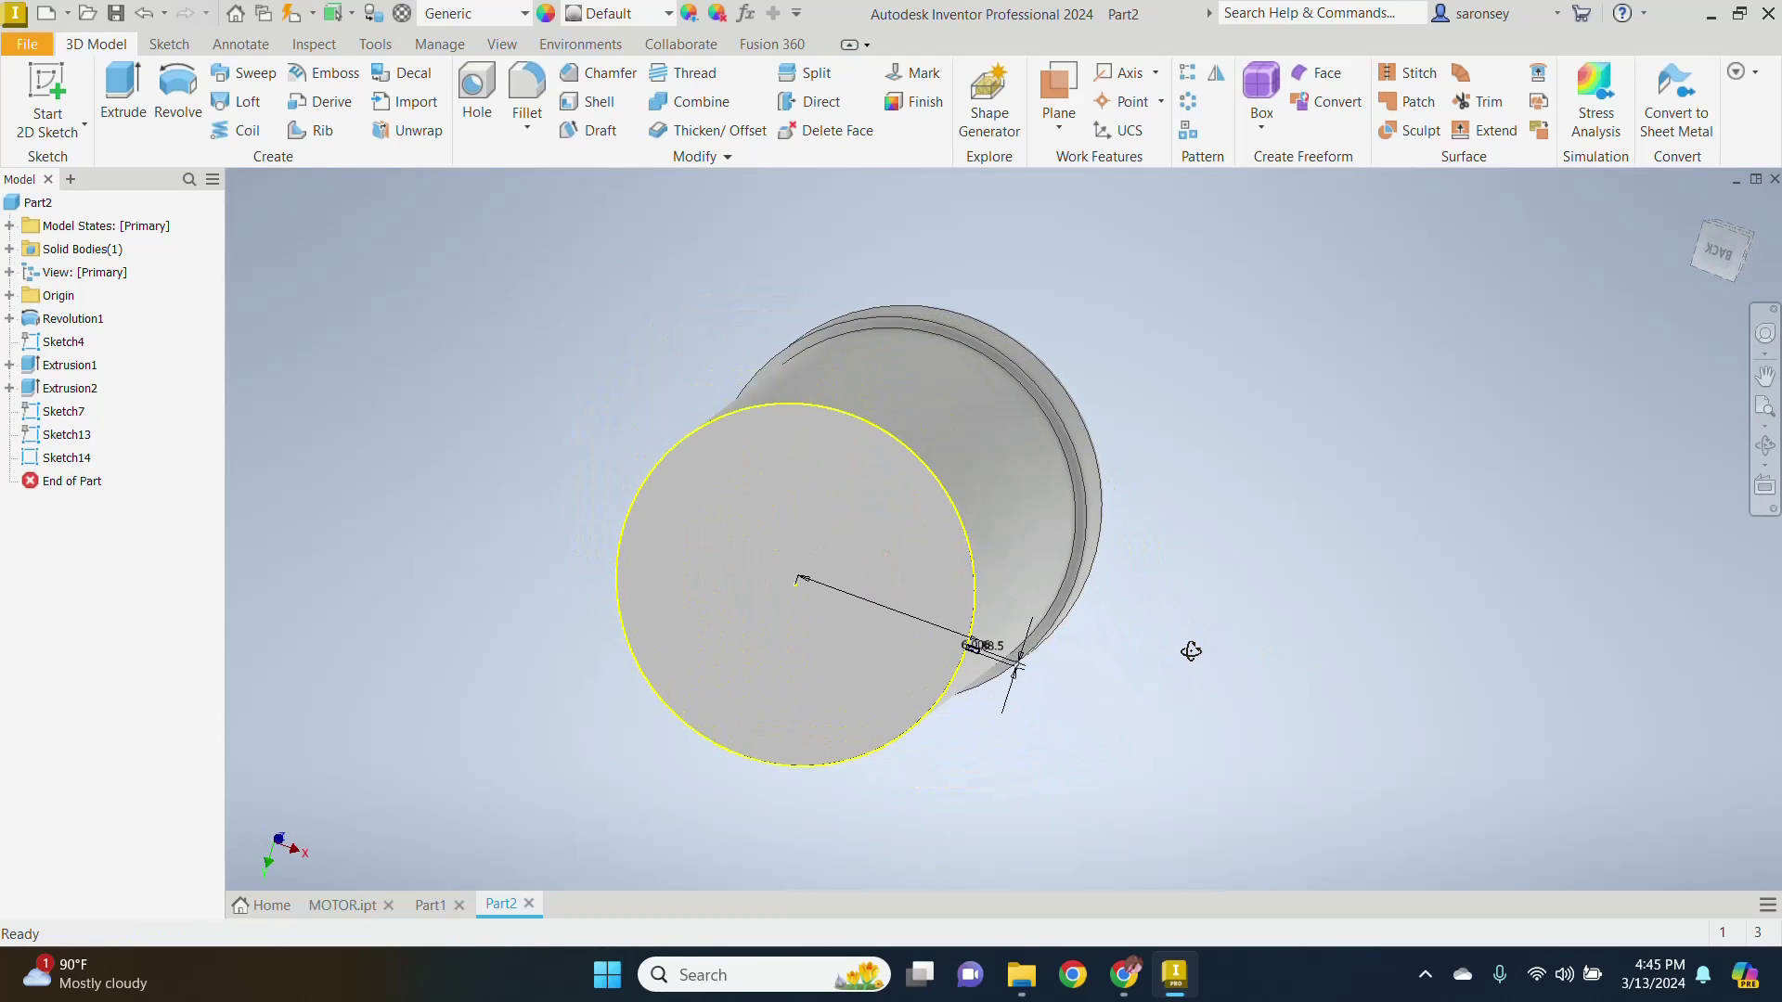
{"action": "left_click", "coordinate": [119, 108]}
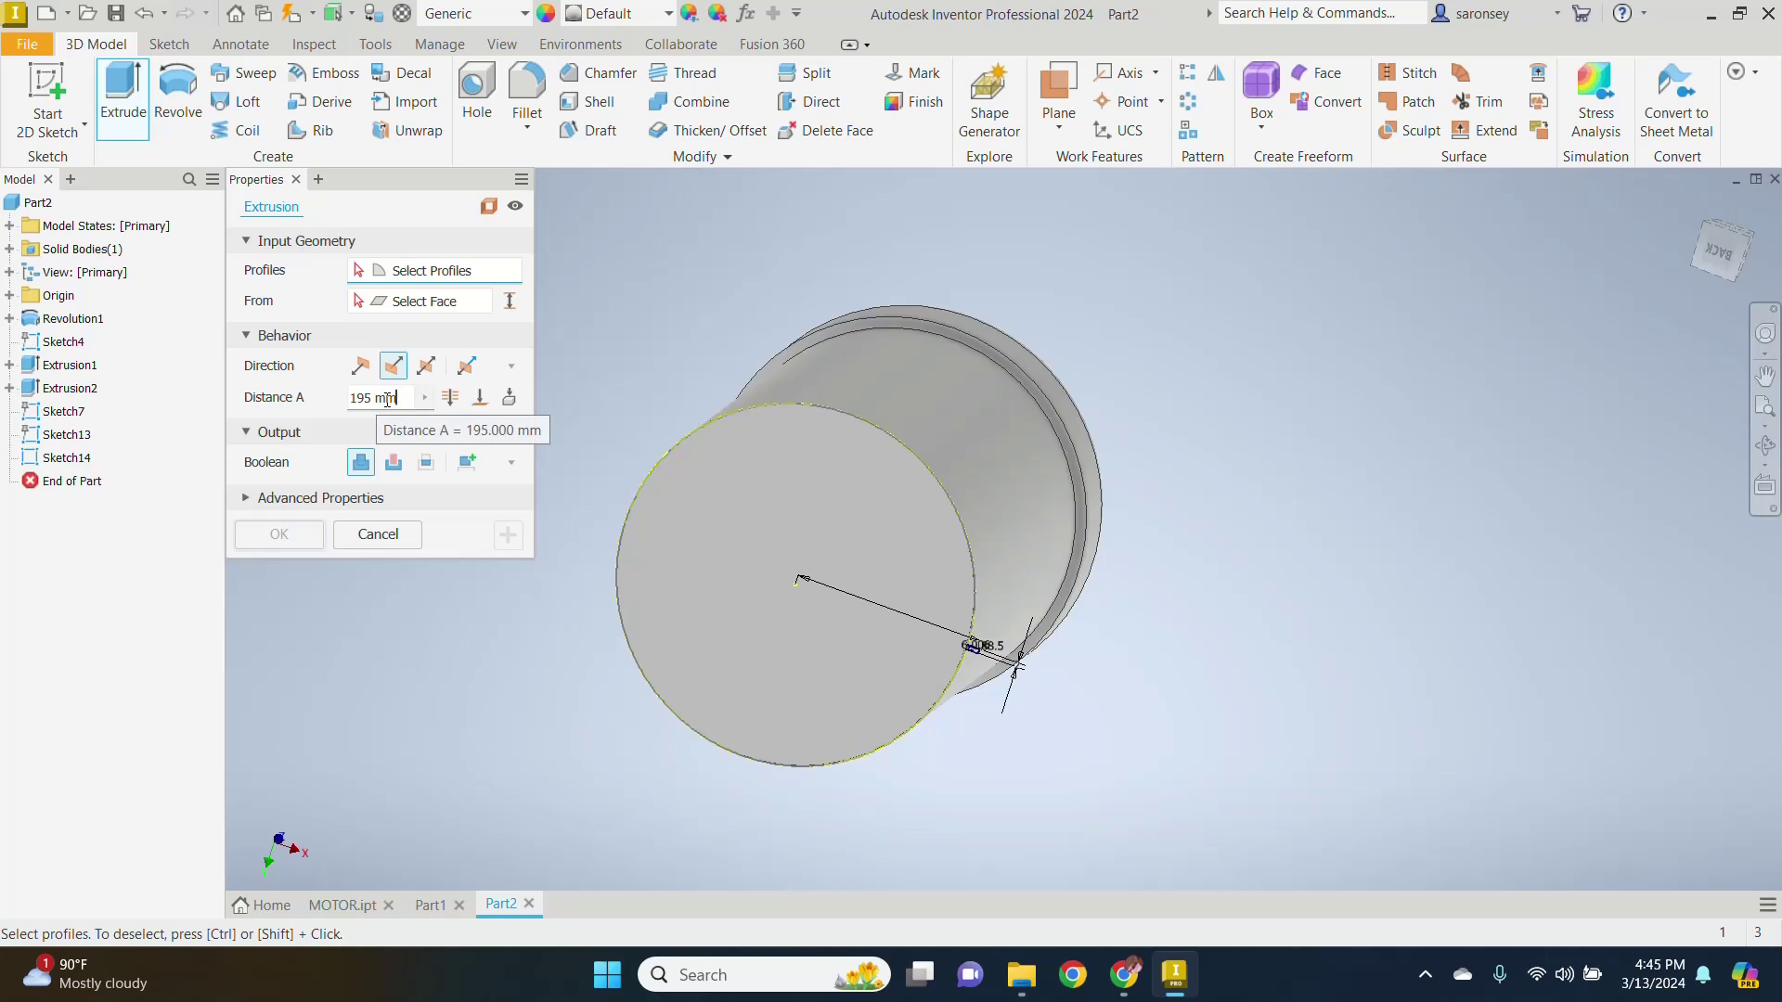
{"action": "scroll", "coordinate": [935, 493], "scroll_direction": "up", "scroll_amount": 5}
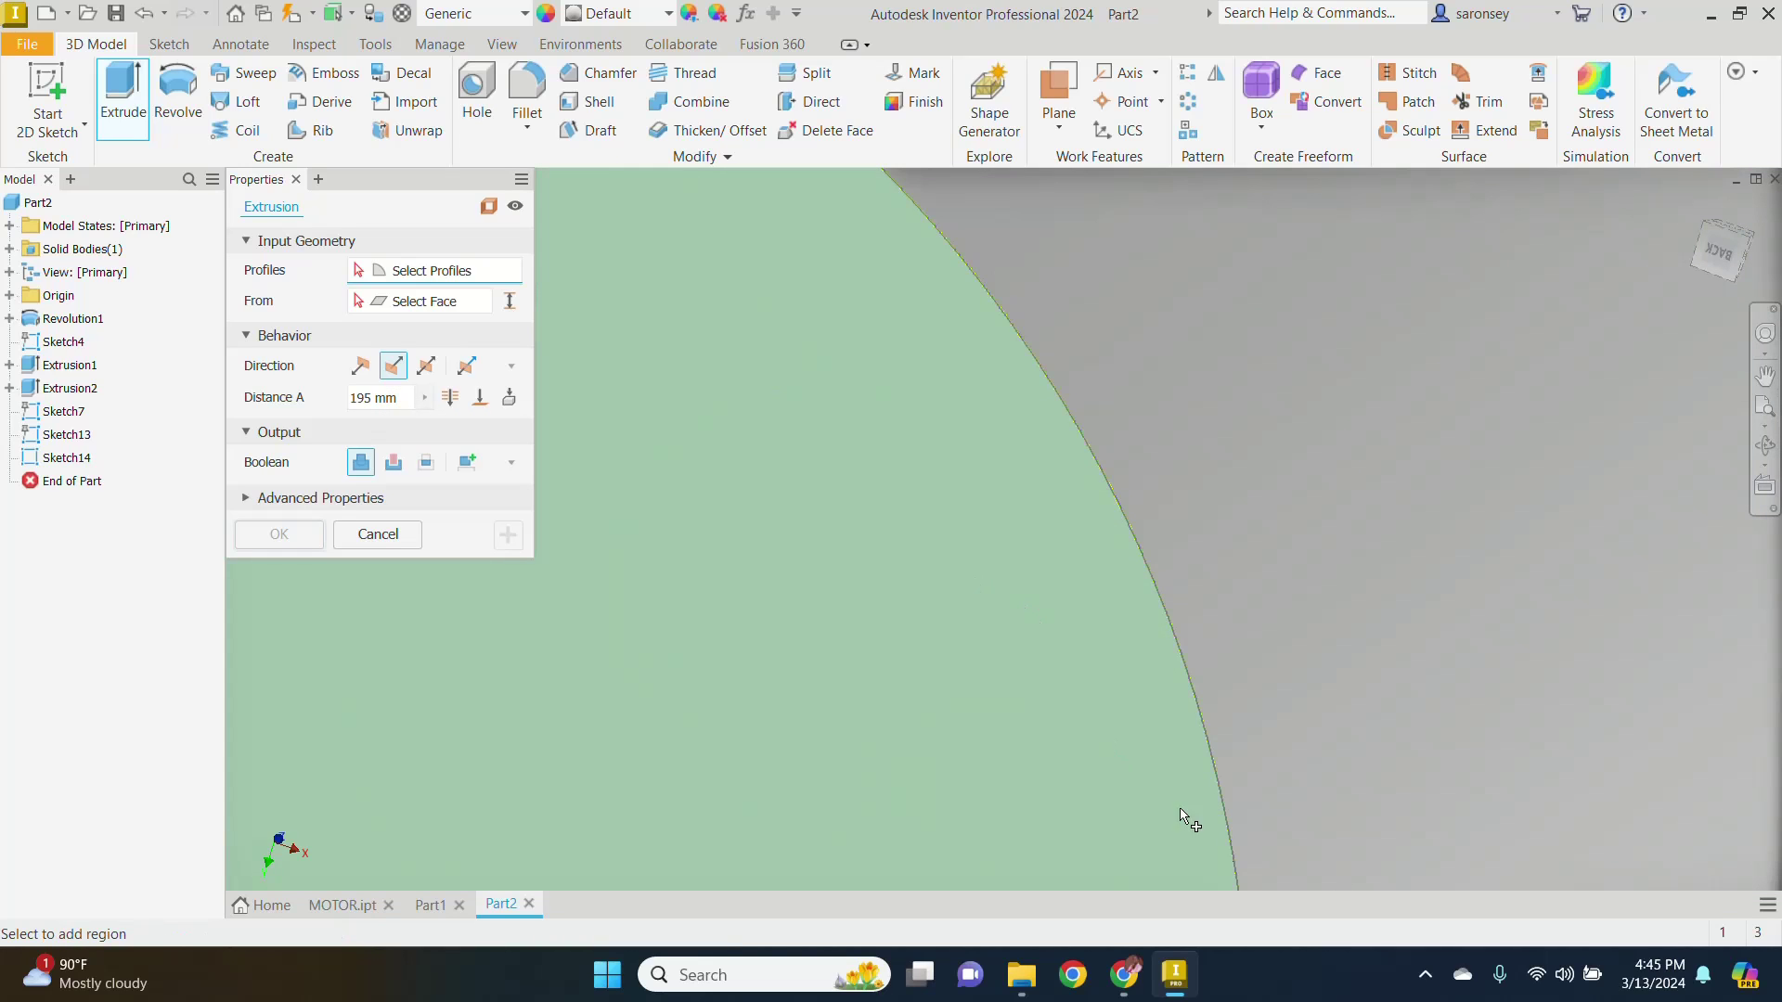
{"action": "mouse_move", "coordinate": [1337, 815]}
{"action": "middle_mouse_down"}
{"action": "mouse_move", "coordinate": [1211, 307]}
{"action": "mouse_move", "coordinate": [1211, 173]}
{"action": "middle_mouse_up"}
{"action": "scroll", "coordinate": [1211, 176], "scroll_direction": "down", "scroll_amount": 3}
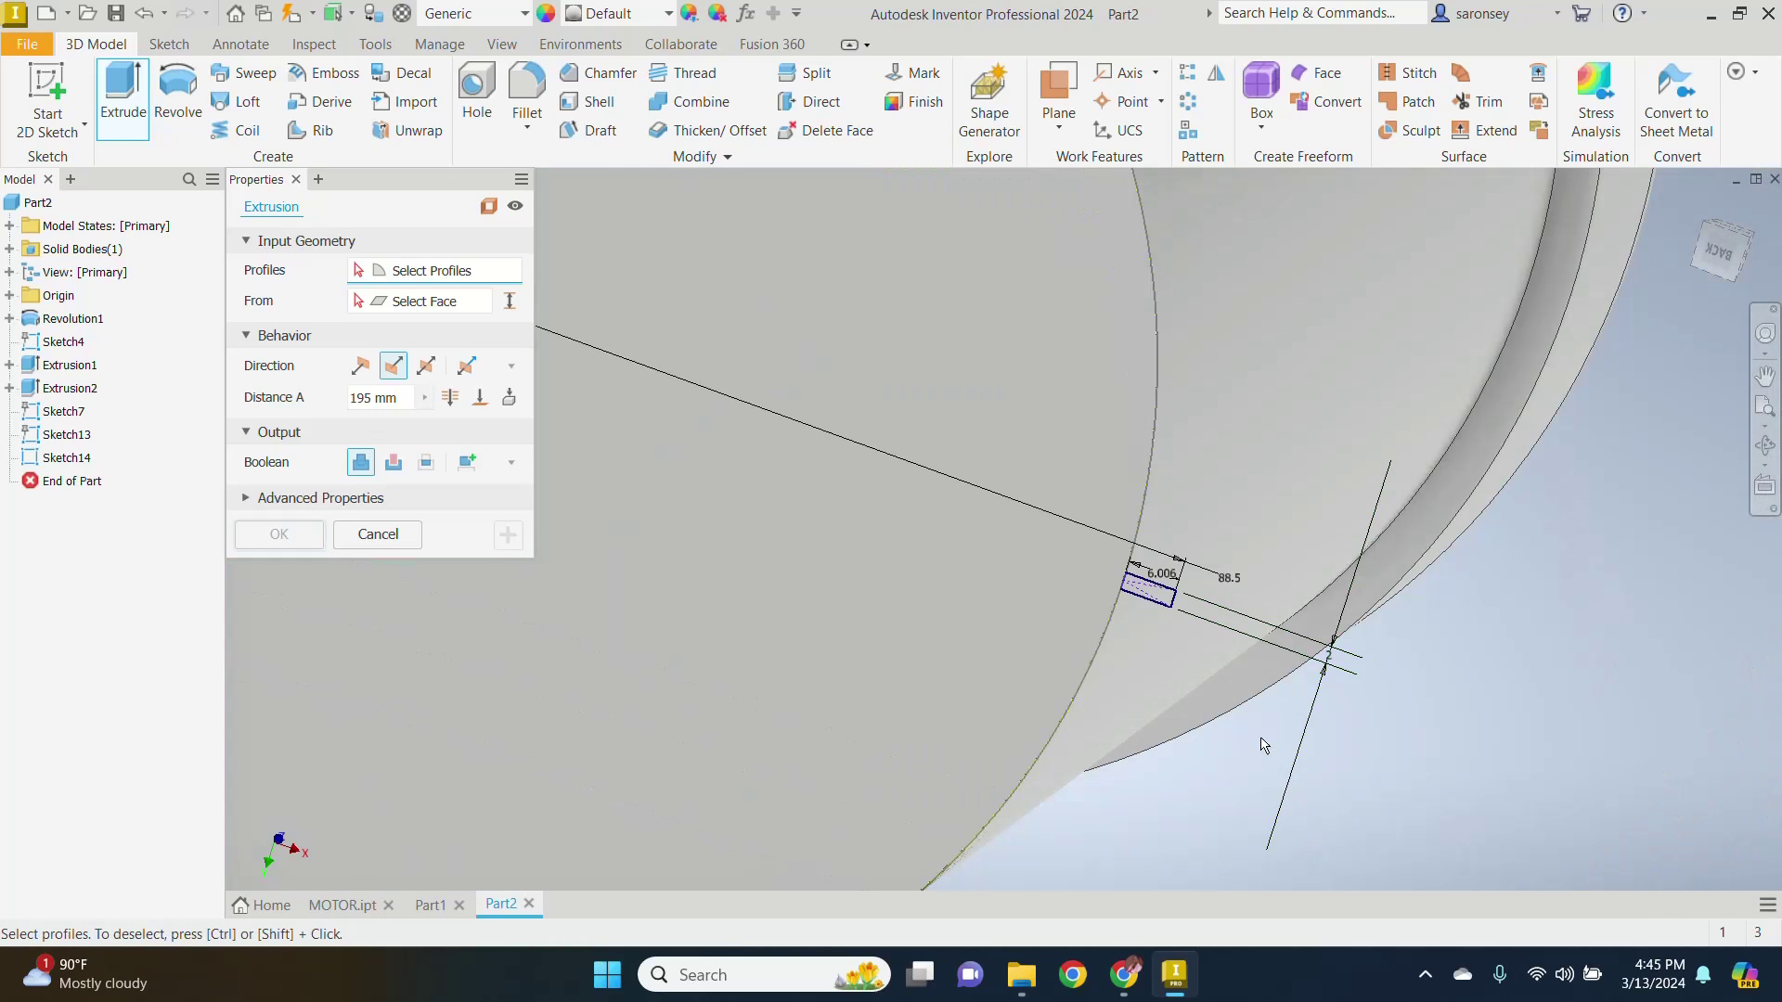
{"action": "scroll", "coordinate": [1153, 602], "scroll_direction": "up", "scroll_amount": 4}
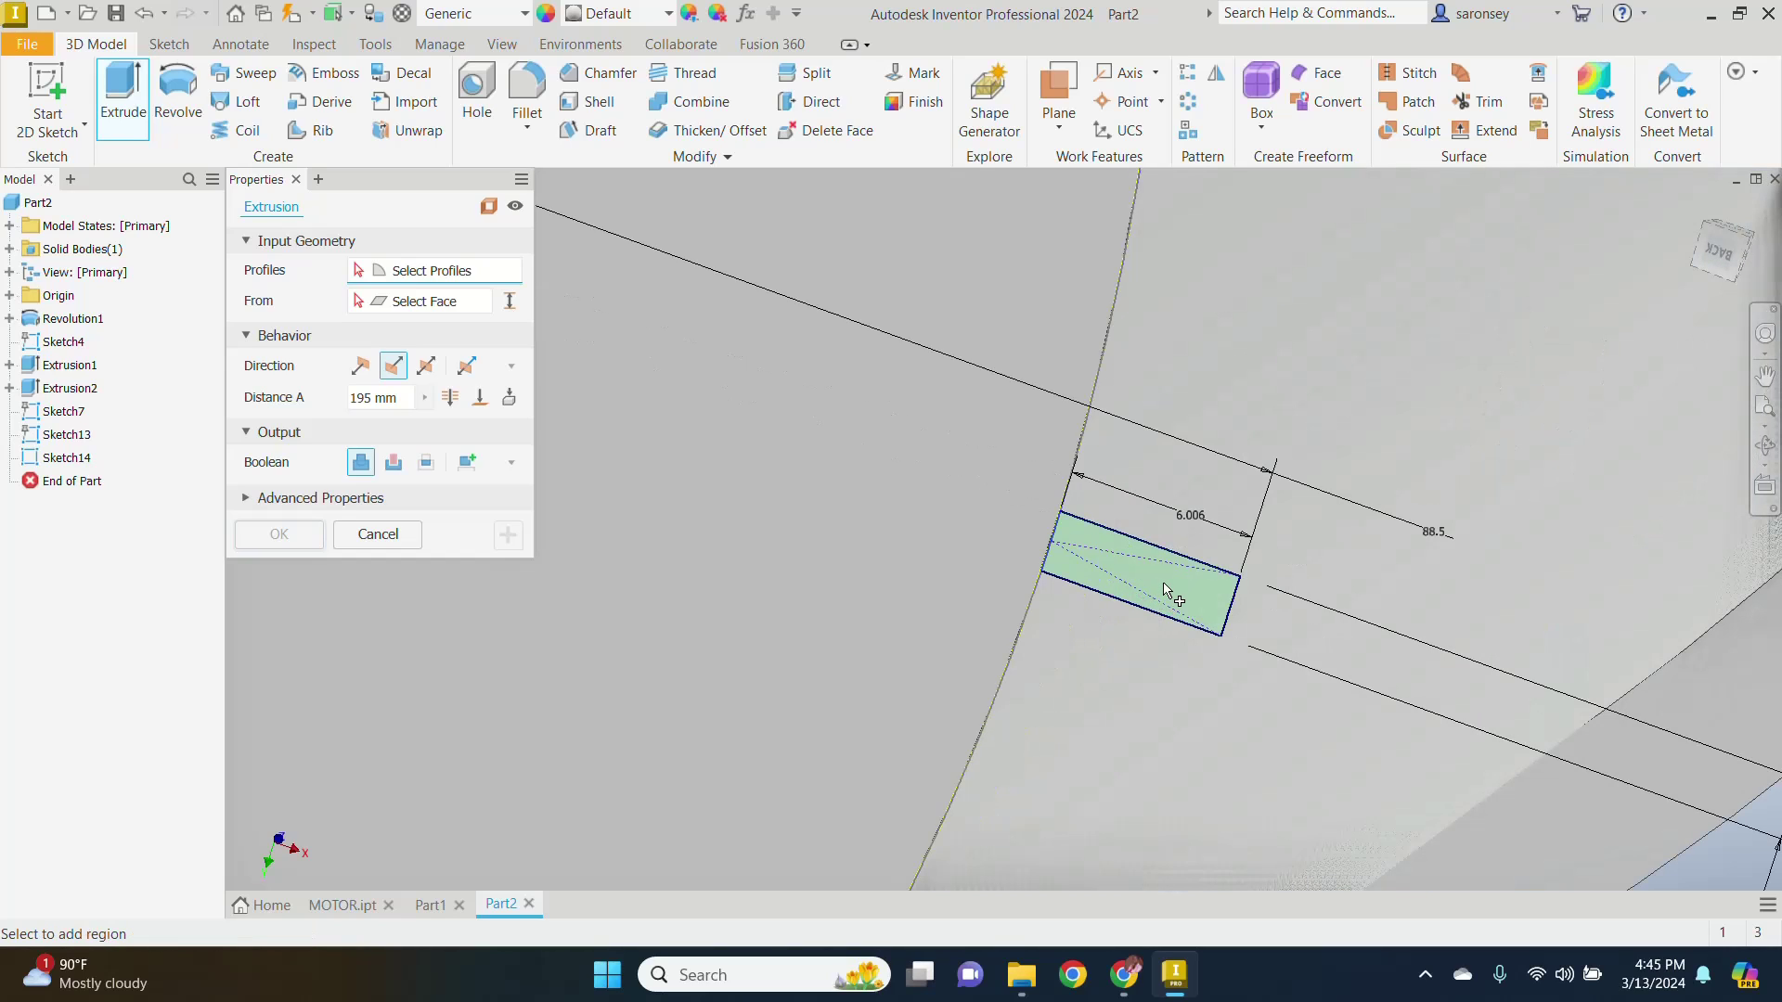
{"action": "left_click", "coordinate": [1166, 590]}
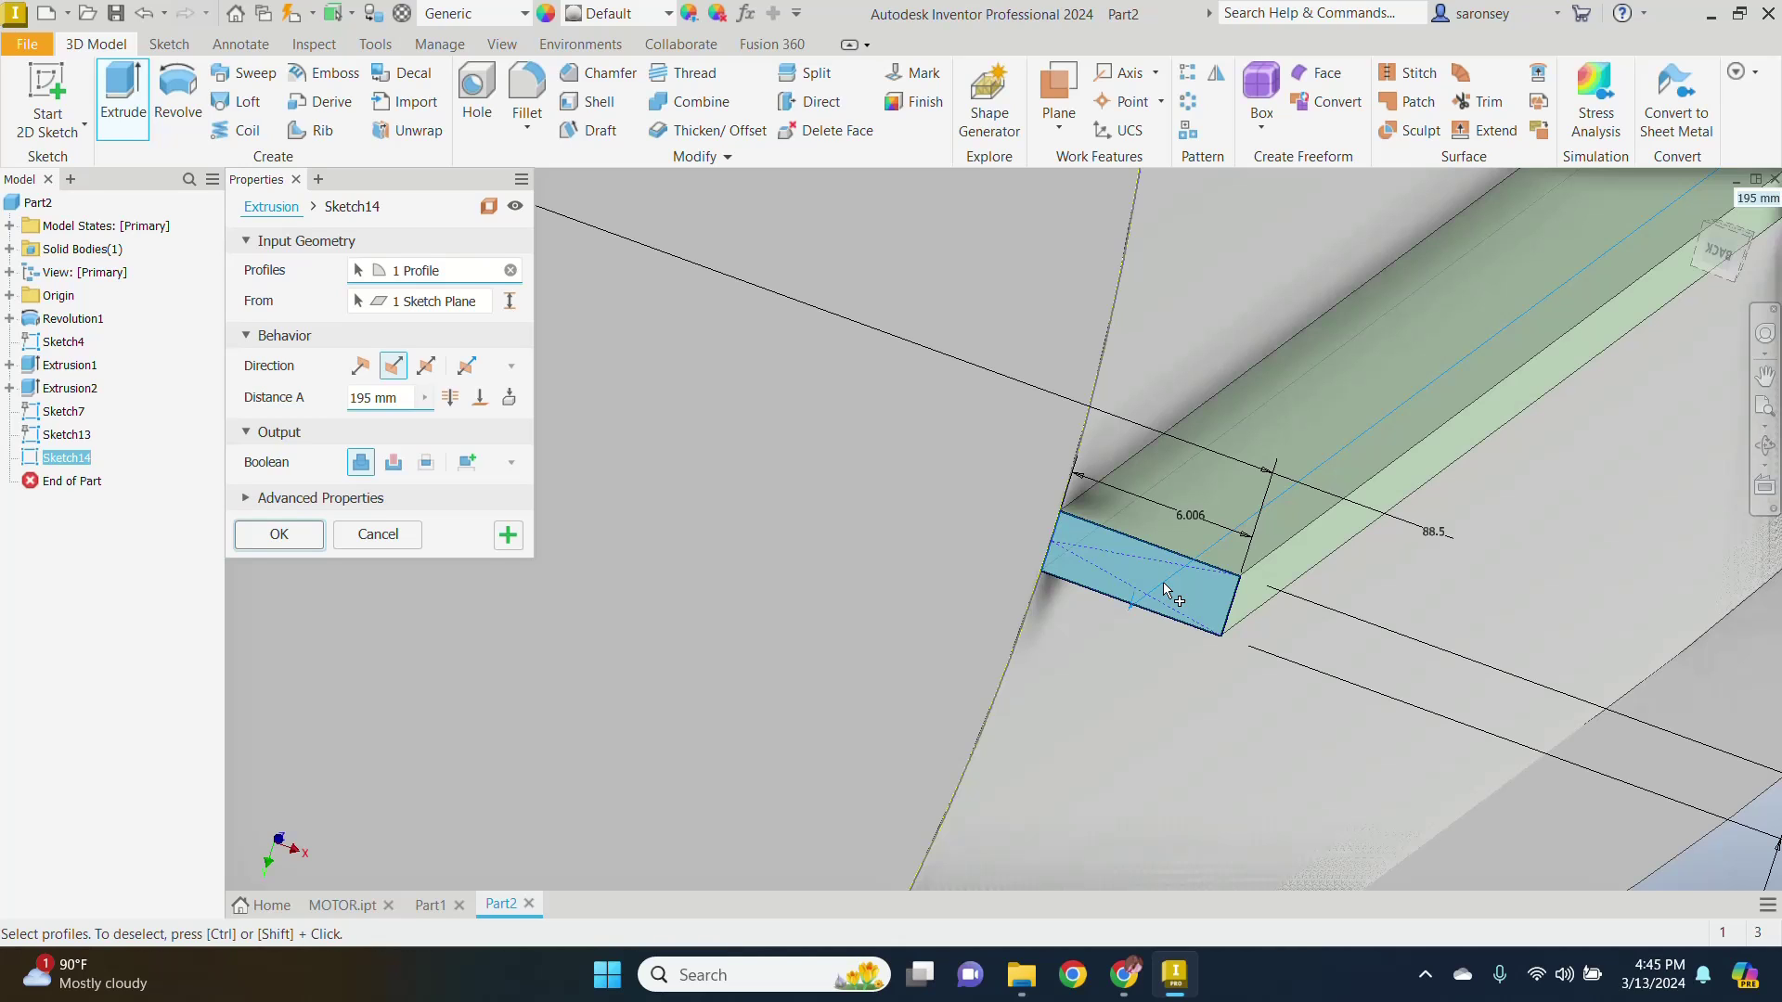
{"action": "left_click", "coordinate": [279, 535]}
Step: Create a circular pattern of the extruded fin around the cylinder's axis with 60 occurrences over 360 degrees
{"action": "scroll", "coordinate": [669, 605], "scroll_direction": "down", "scroll_amount": 3}
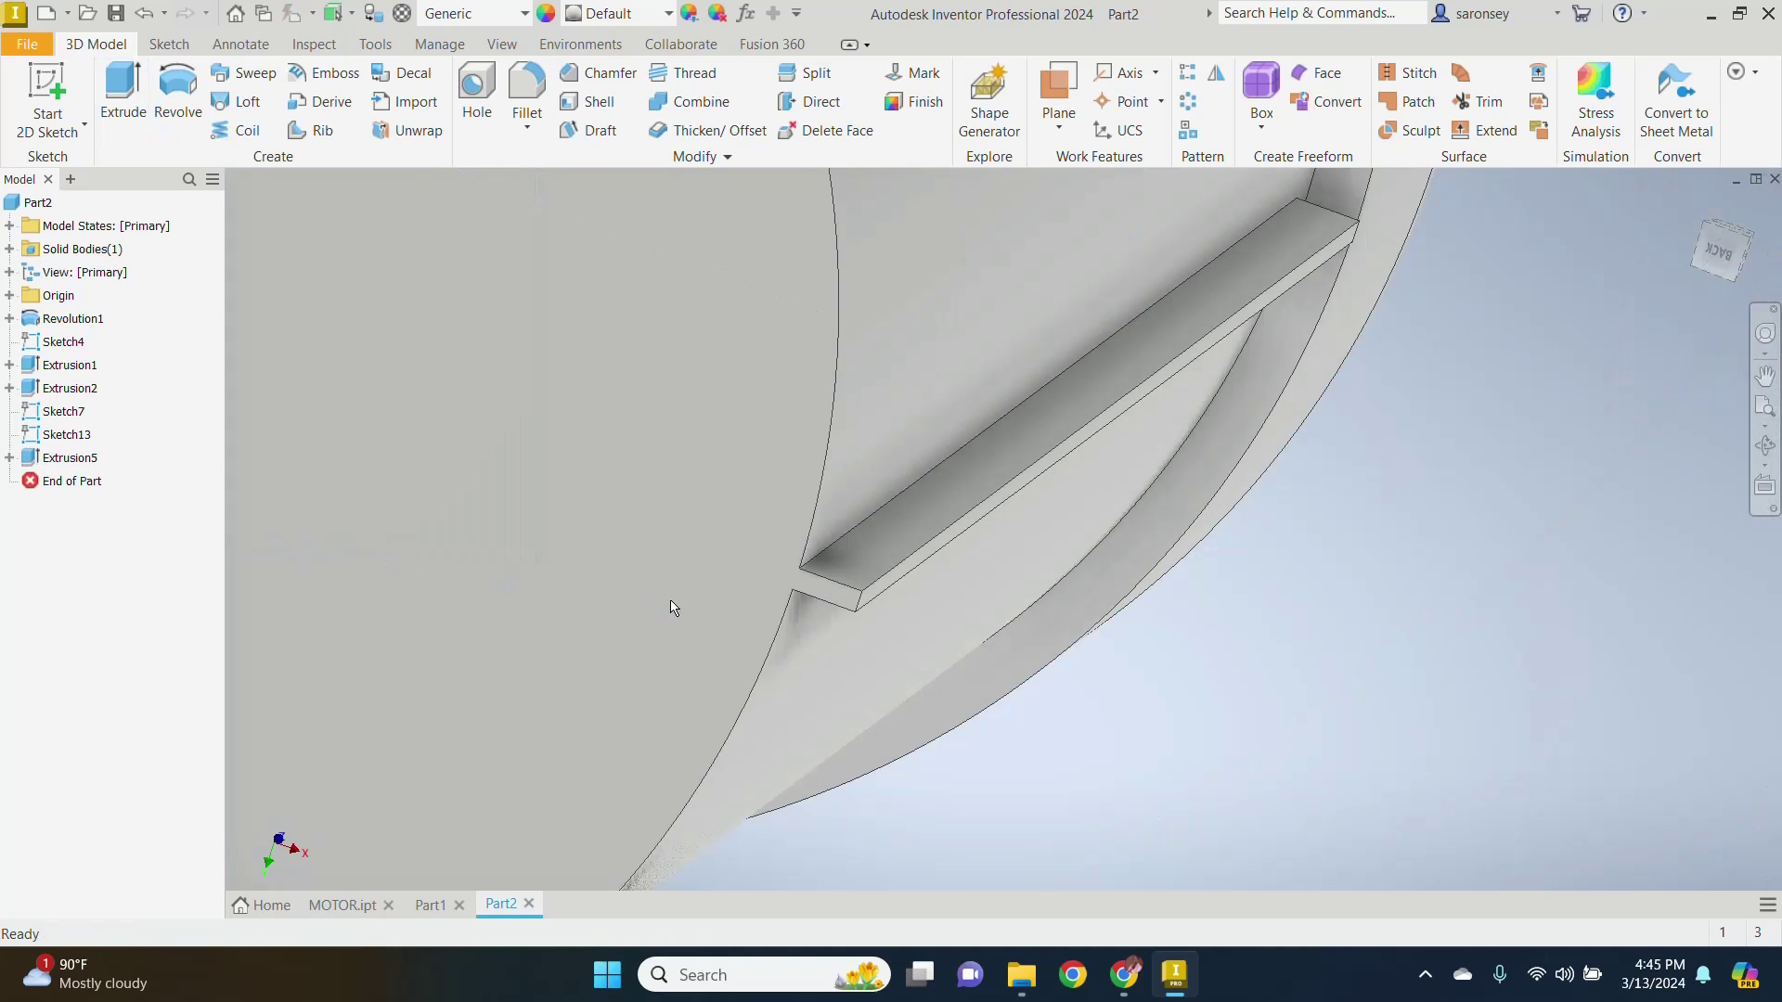
{"action": "scroll", "coordinate": [713, 602], "scroll_direction": "down", "scroll_amount": 3}
{"action": "middle_click_drag", "start_coordinate": [937, 609], "coordinate": [1362, 596]}
{"action": "scroll", "coordinate": [1369, 594], "scroll_direction": "down", "scroll_amount": 1}
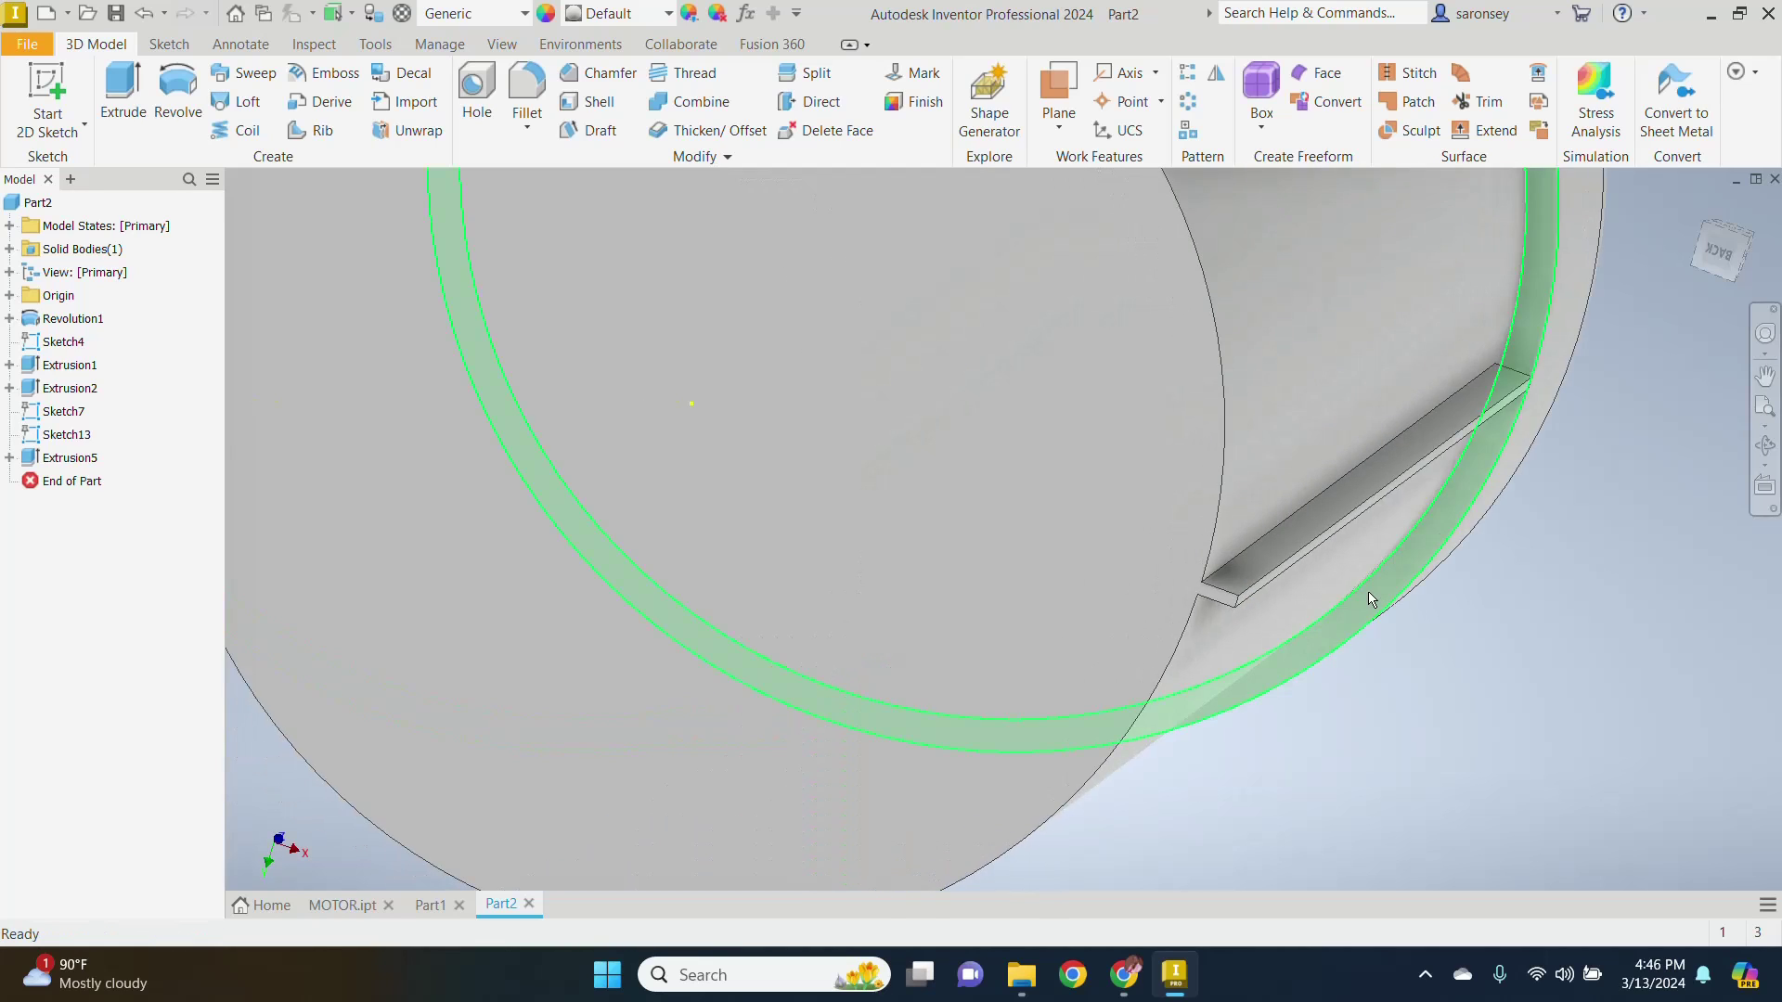
{"action": "scroll", "coordinate": [1371, 598], "scroll_direction": "down", "scroll_amount": 3}
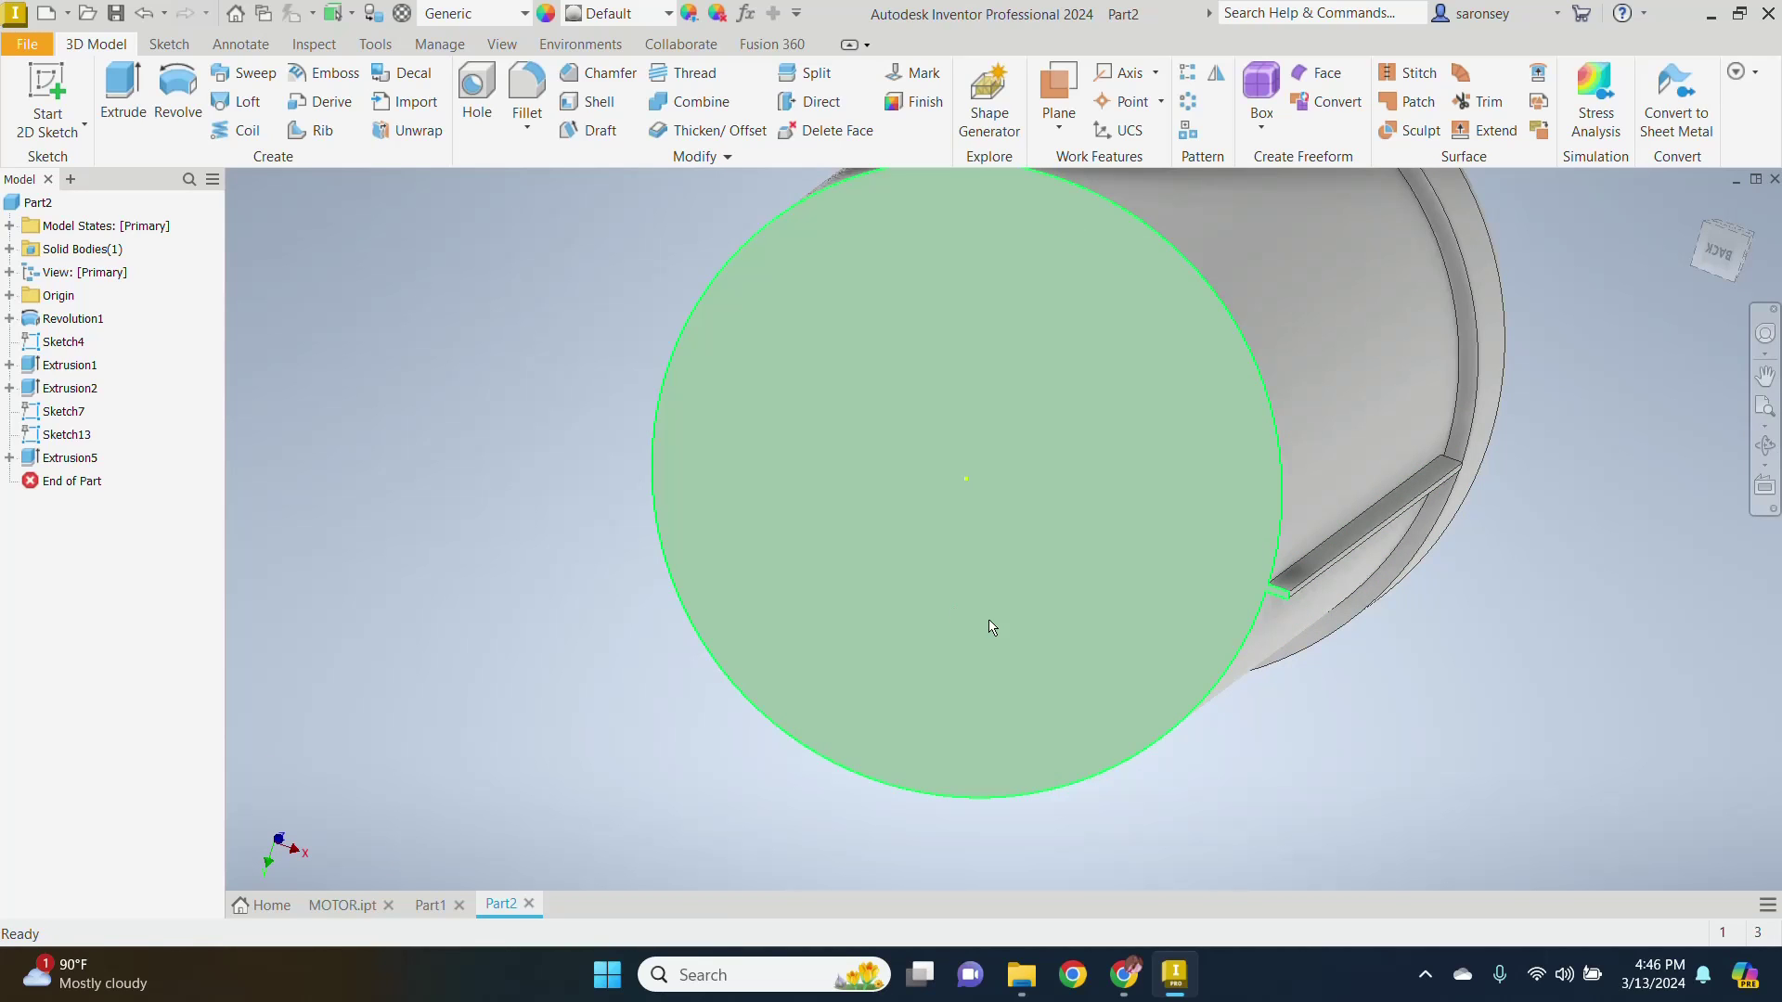
{"action": "middle_click_drag", "start_coordinate": [992, 628], "coordinate": [989, 683]}
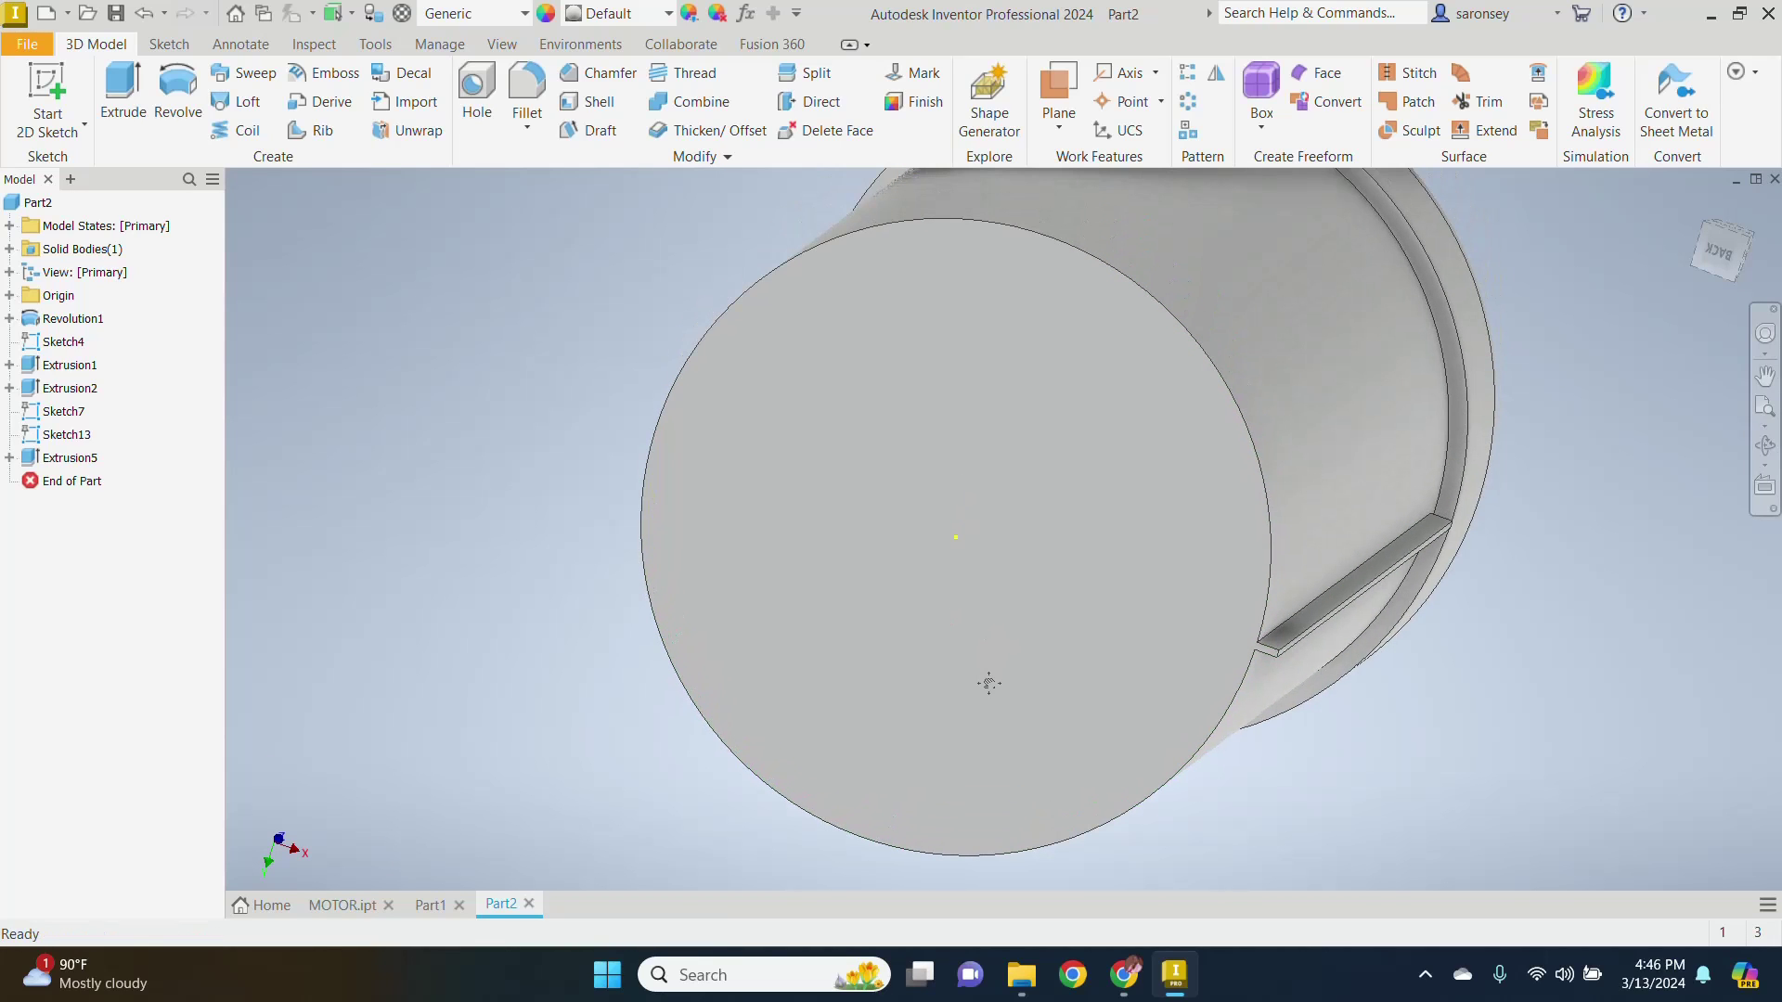
{"action": "left_click", "coordinate": [89, 463]}
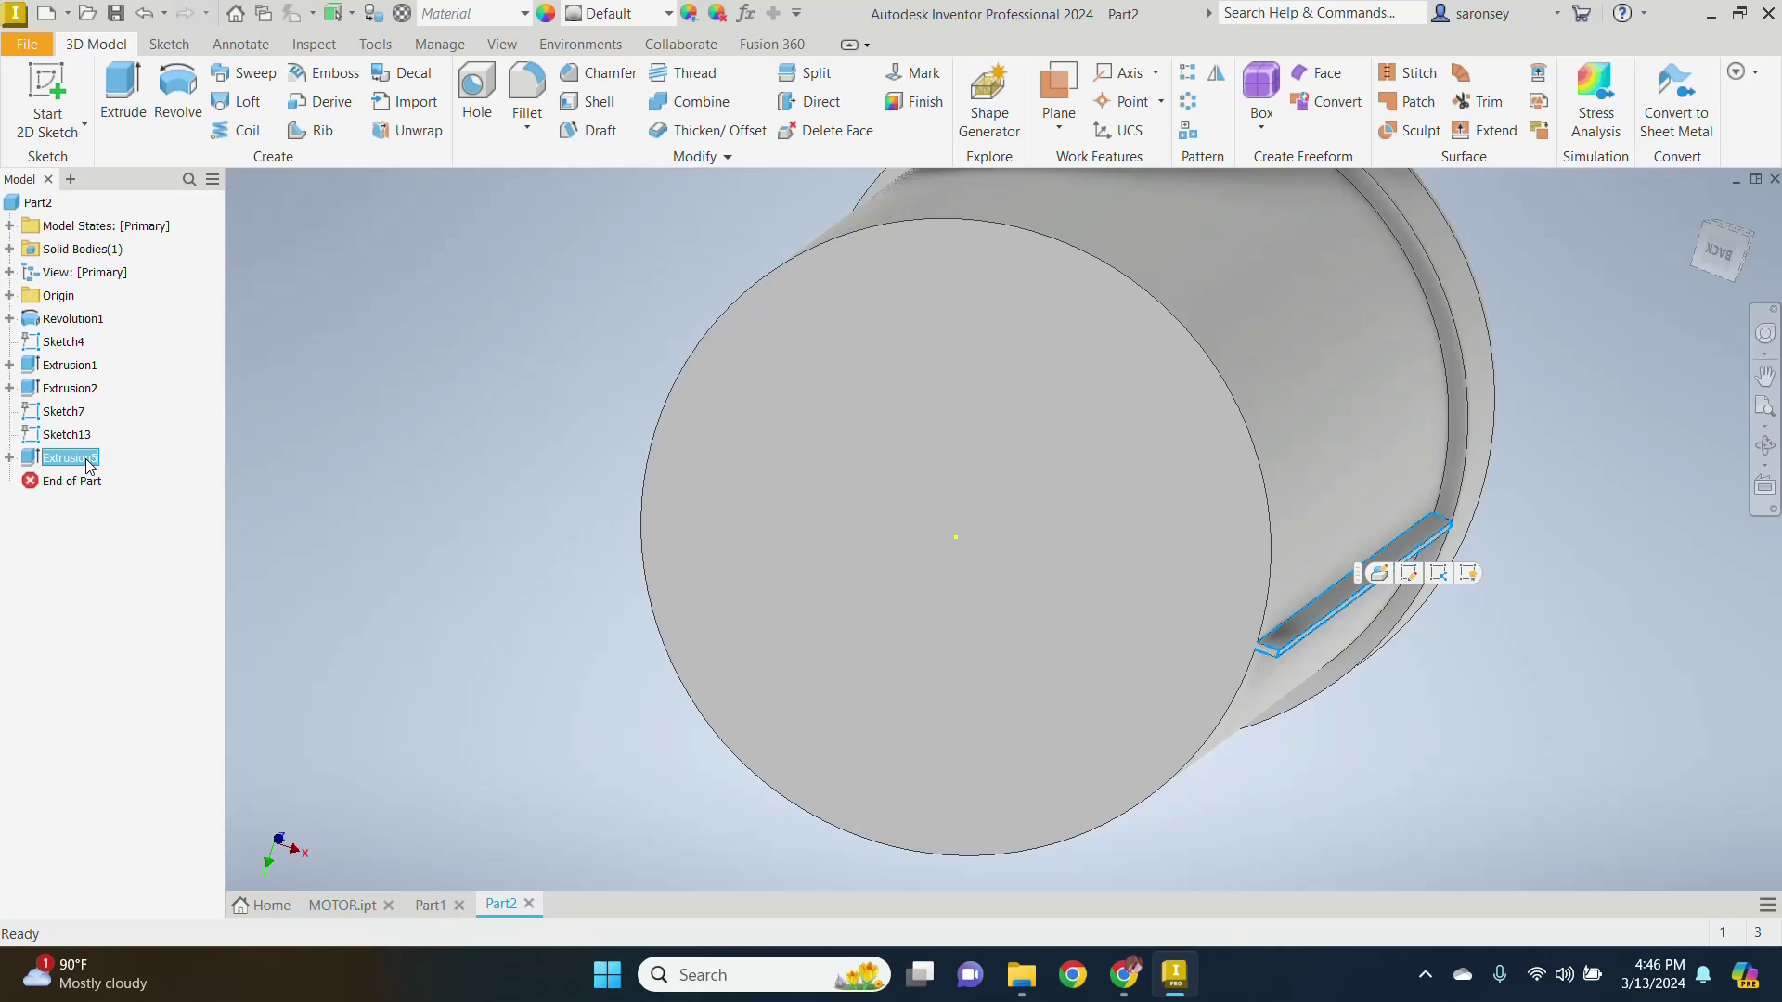
{"action": "left_click", "coordinate": [1189, 108]}
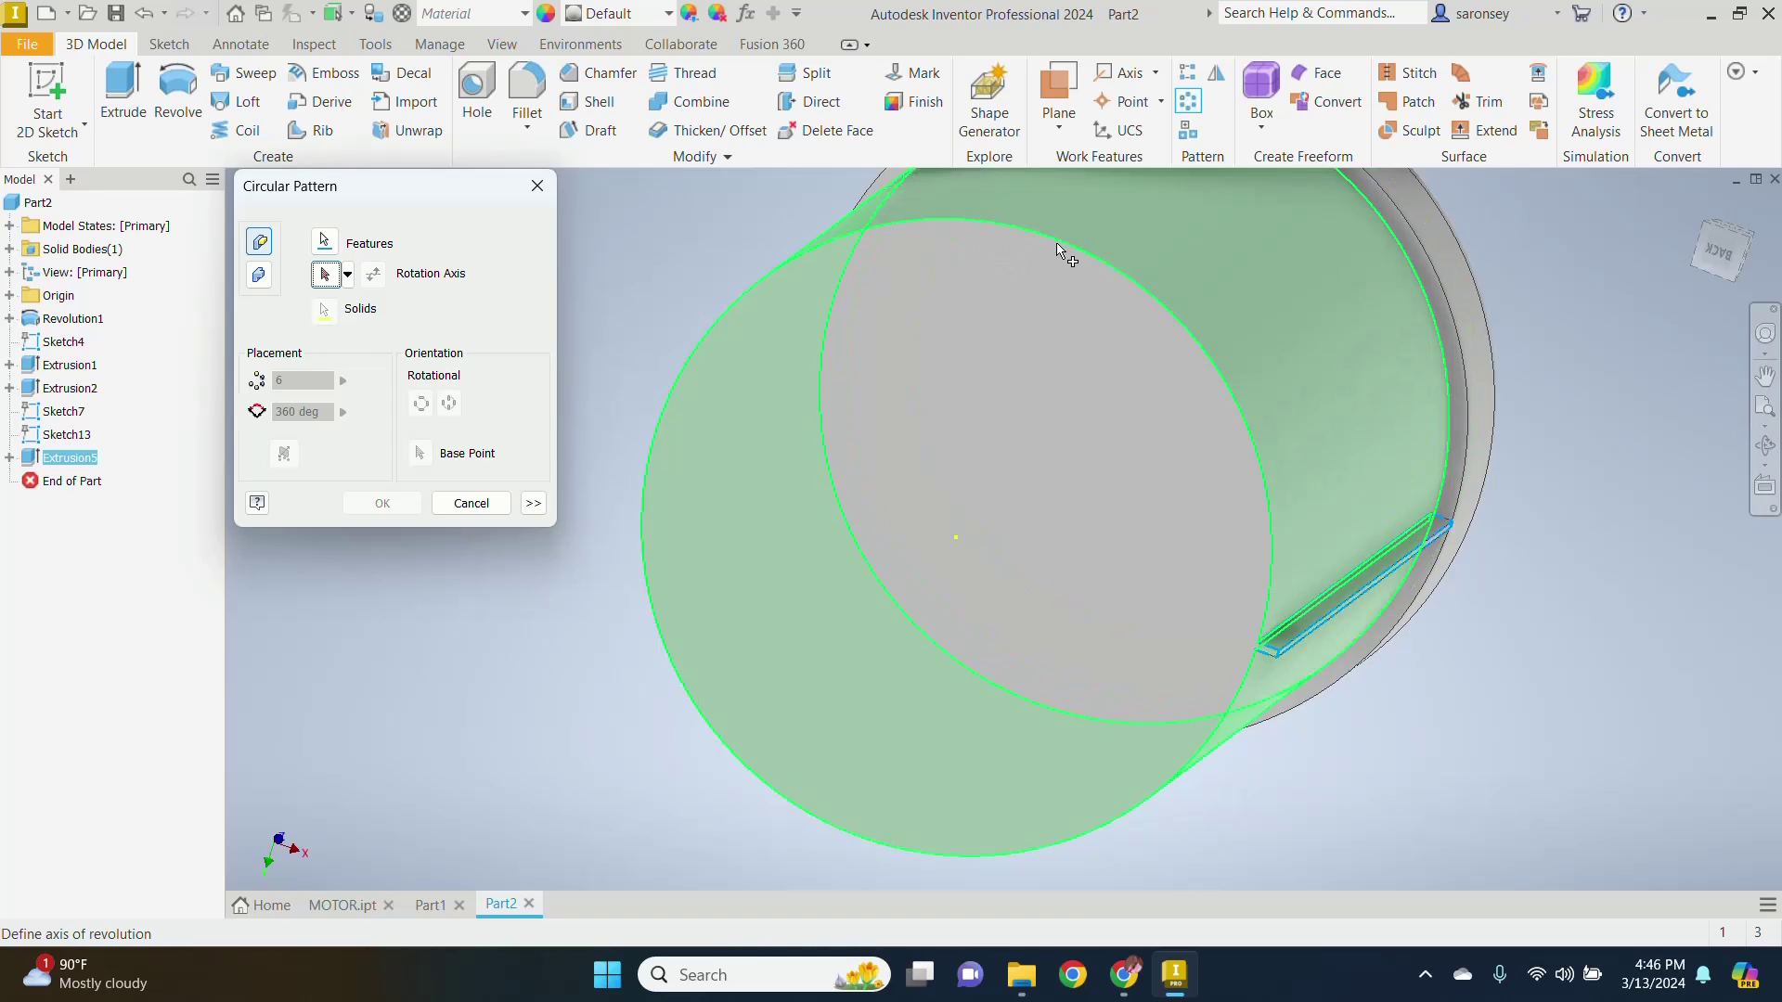
{"action": "left_click", "coordinate": [1119, 281]}
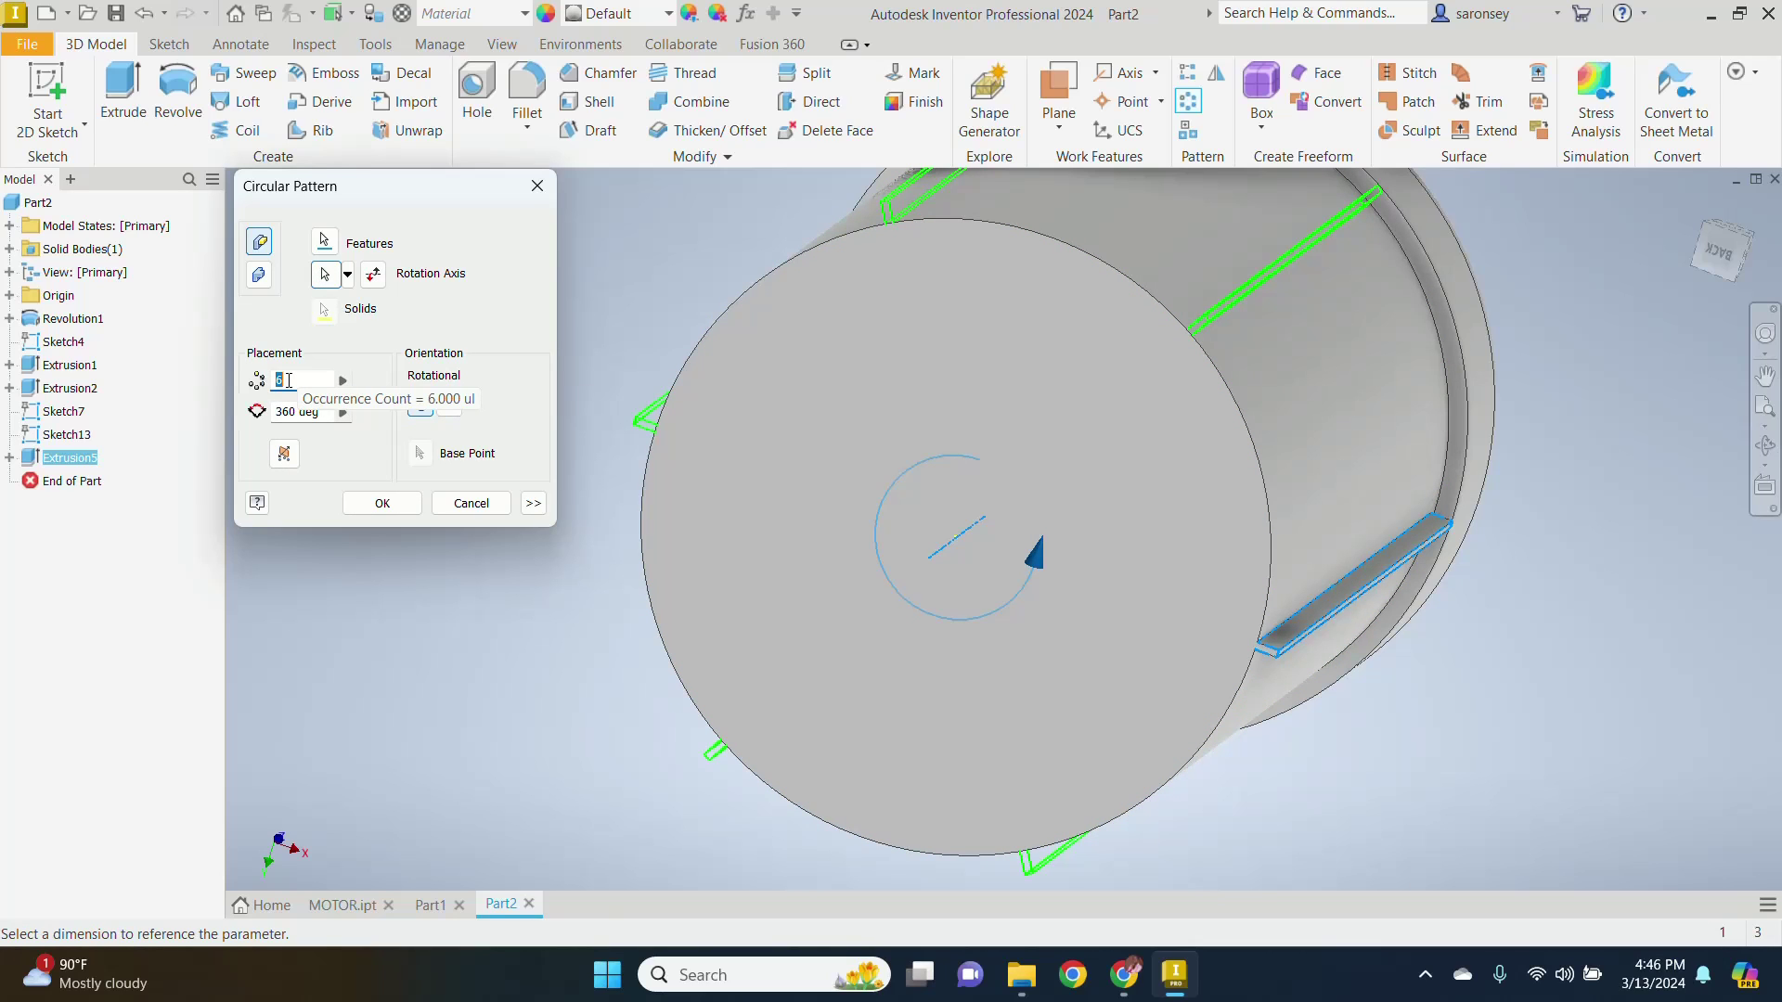
{"action": "type", "text": "50"}
{"action": "key", "text": "BackSpace"}
{"action": "key", "text": "BackSpace"}
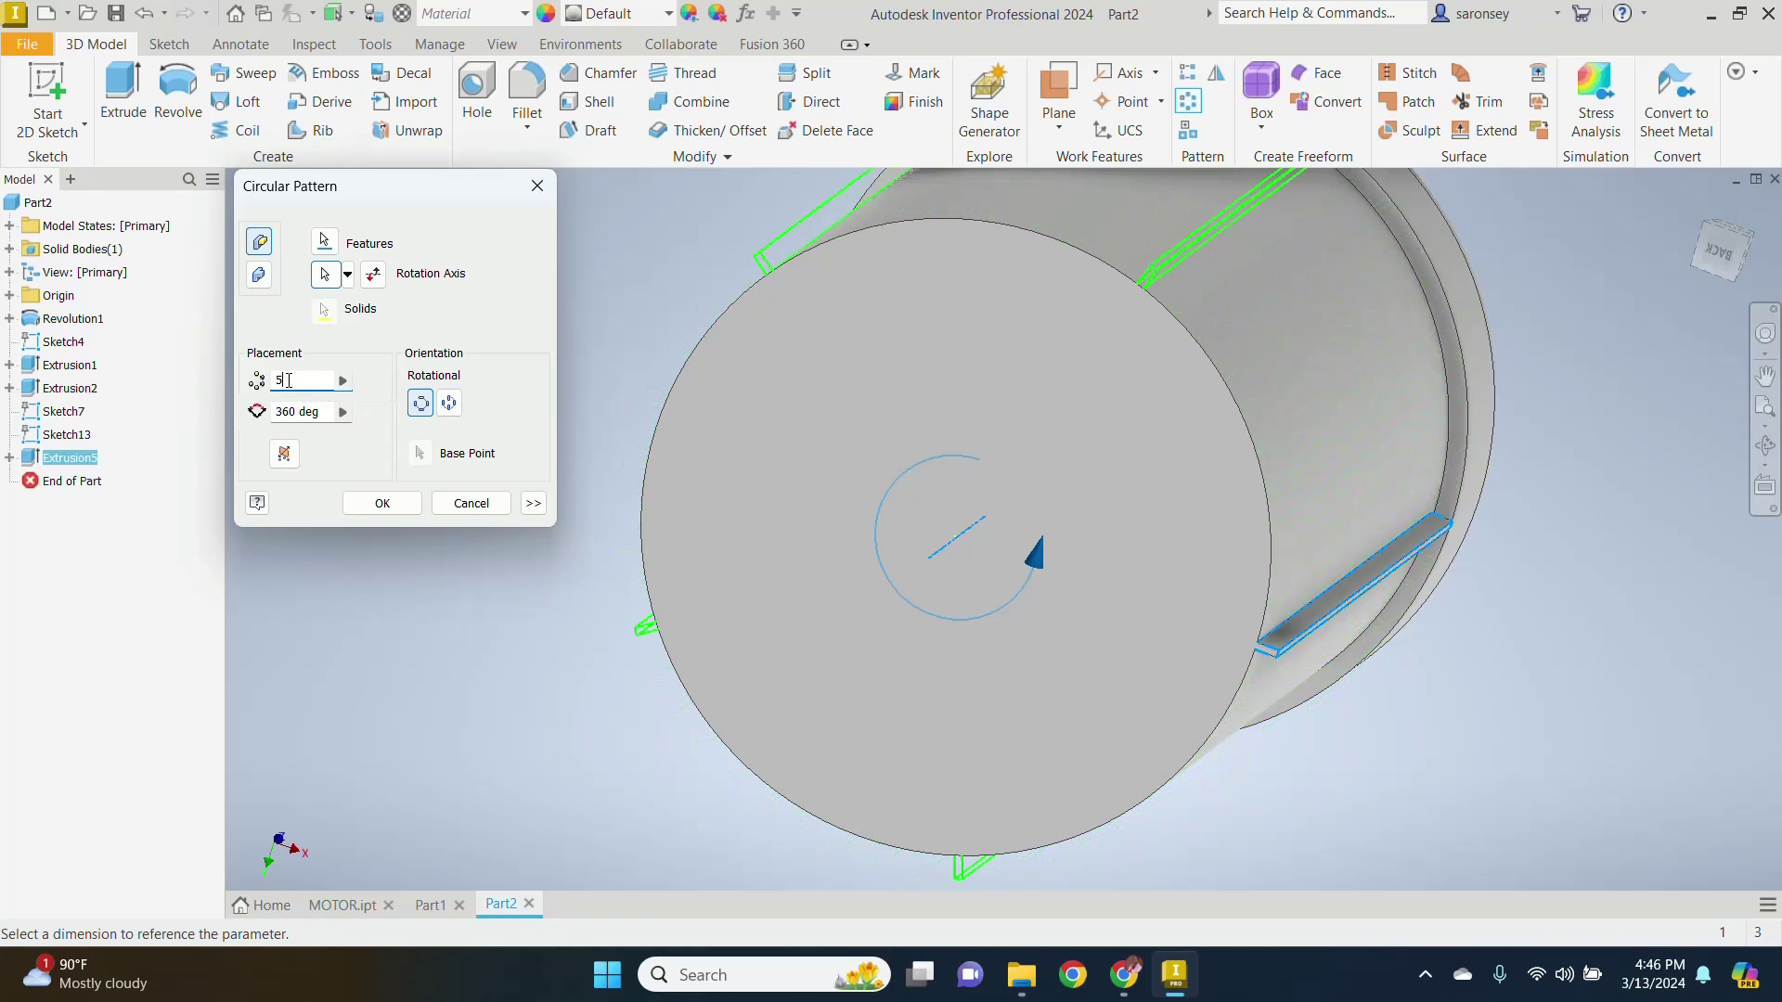
{"action": "type", "text": "60"}
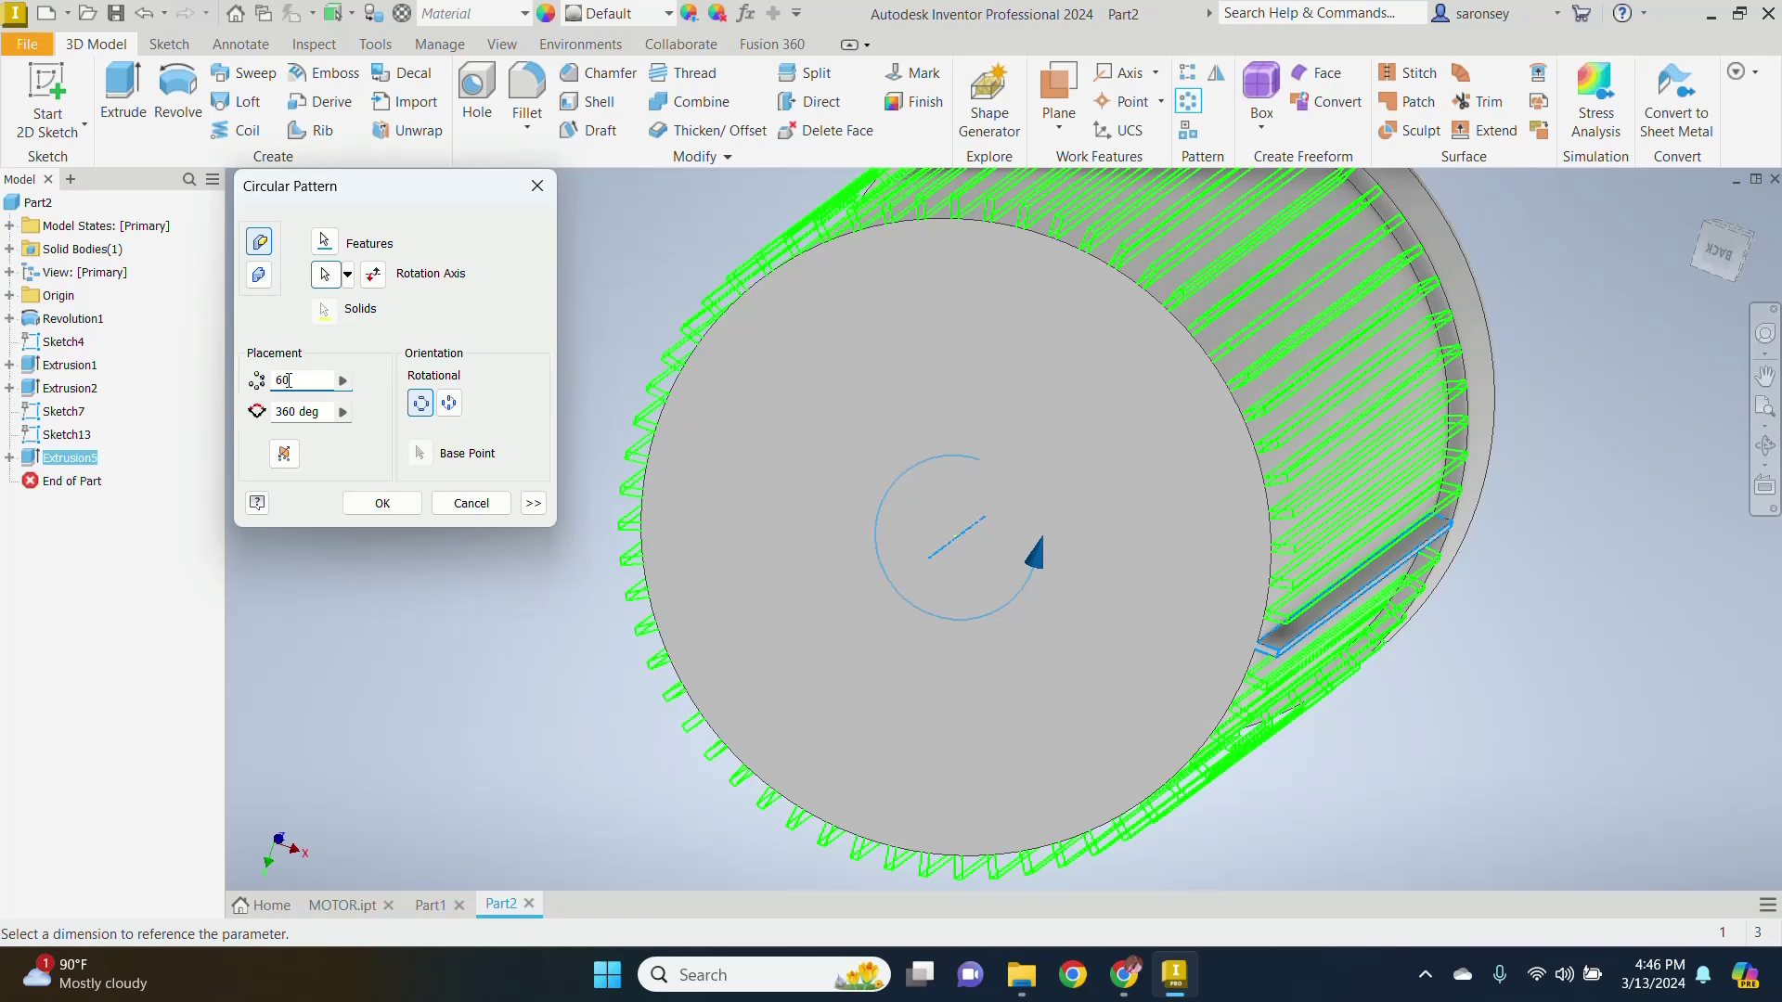
{"action": "left_click", "coordinate": [368, 503]}
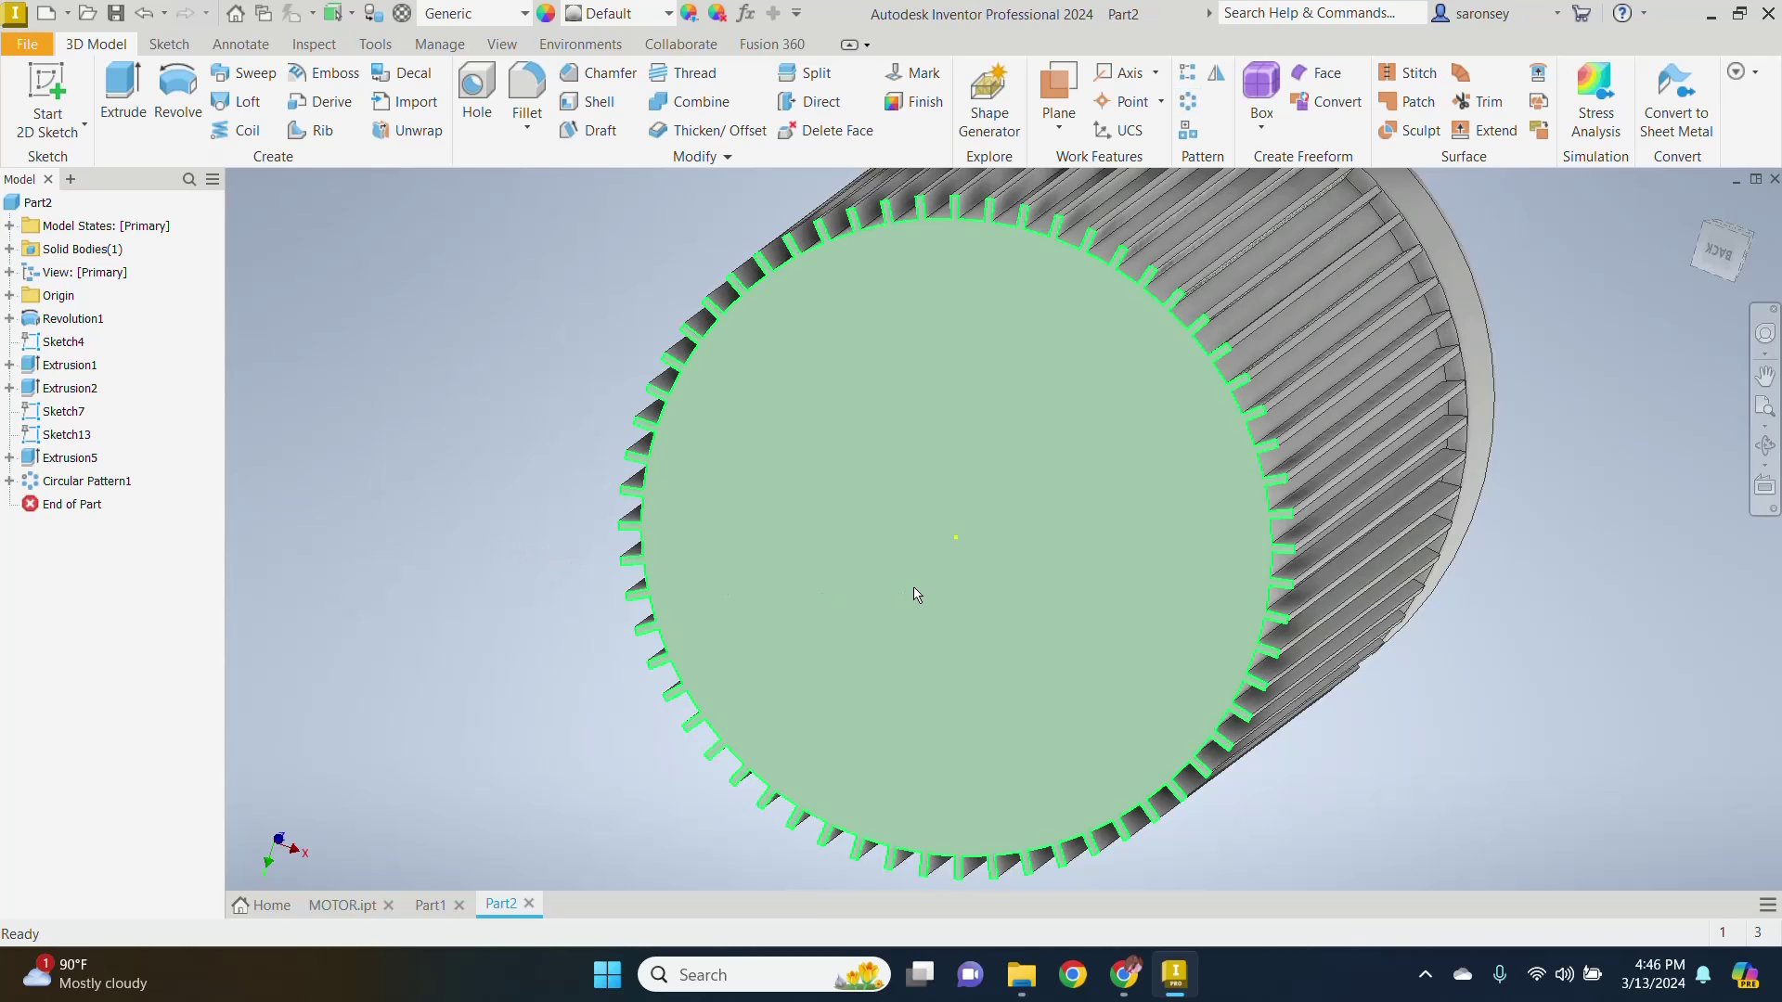
Step: Sketch a 165 mm diameter circle centred on the origin on the finned cylinder's flat end face and finish the sketch
{"action": "scroll", "coordinate": [916, 595], "scroll_direction": "down", "scroll_amount": 3}
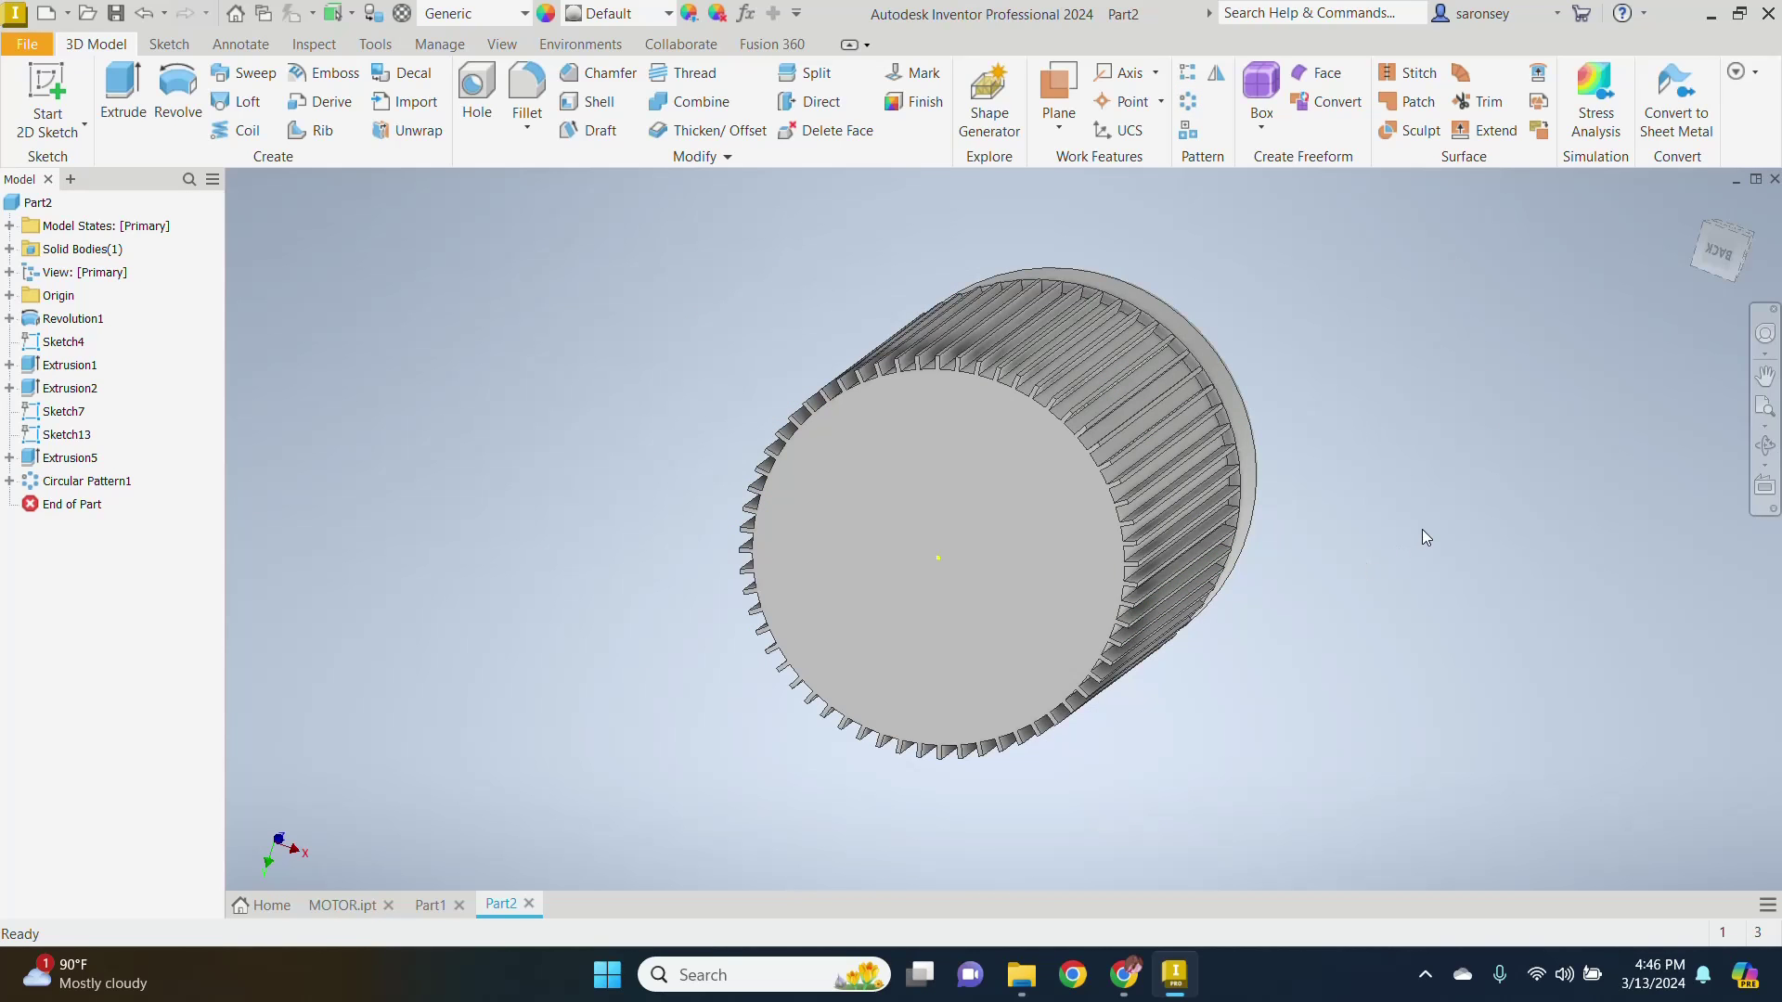
{"action": "middle_click_drag", "start_coordinate": [1421, 534], "coordinate": [1388, 576], "text": "shift"}
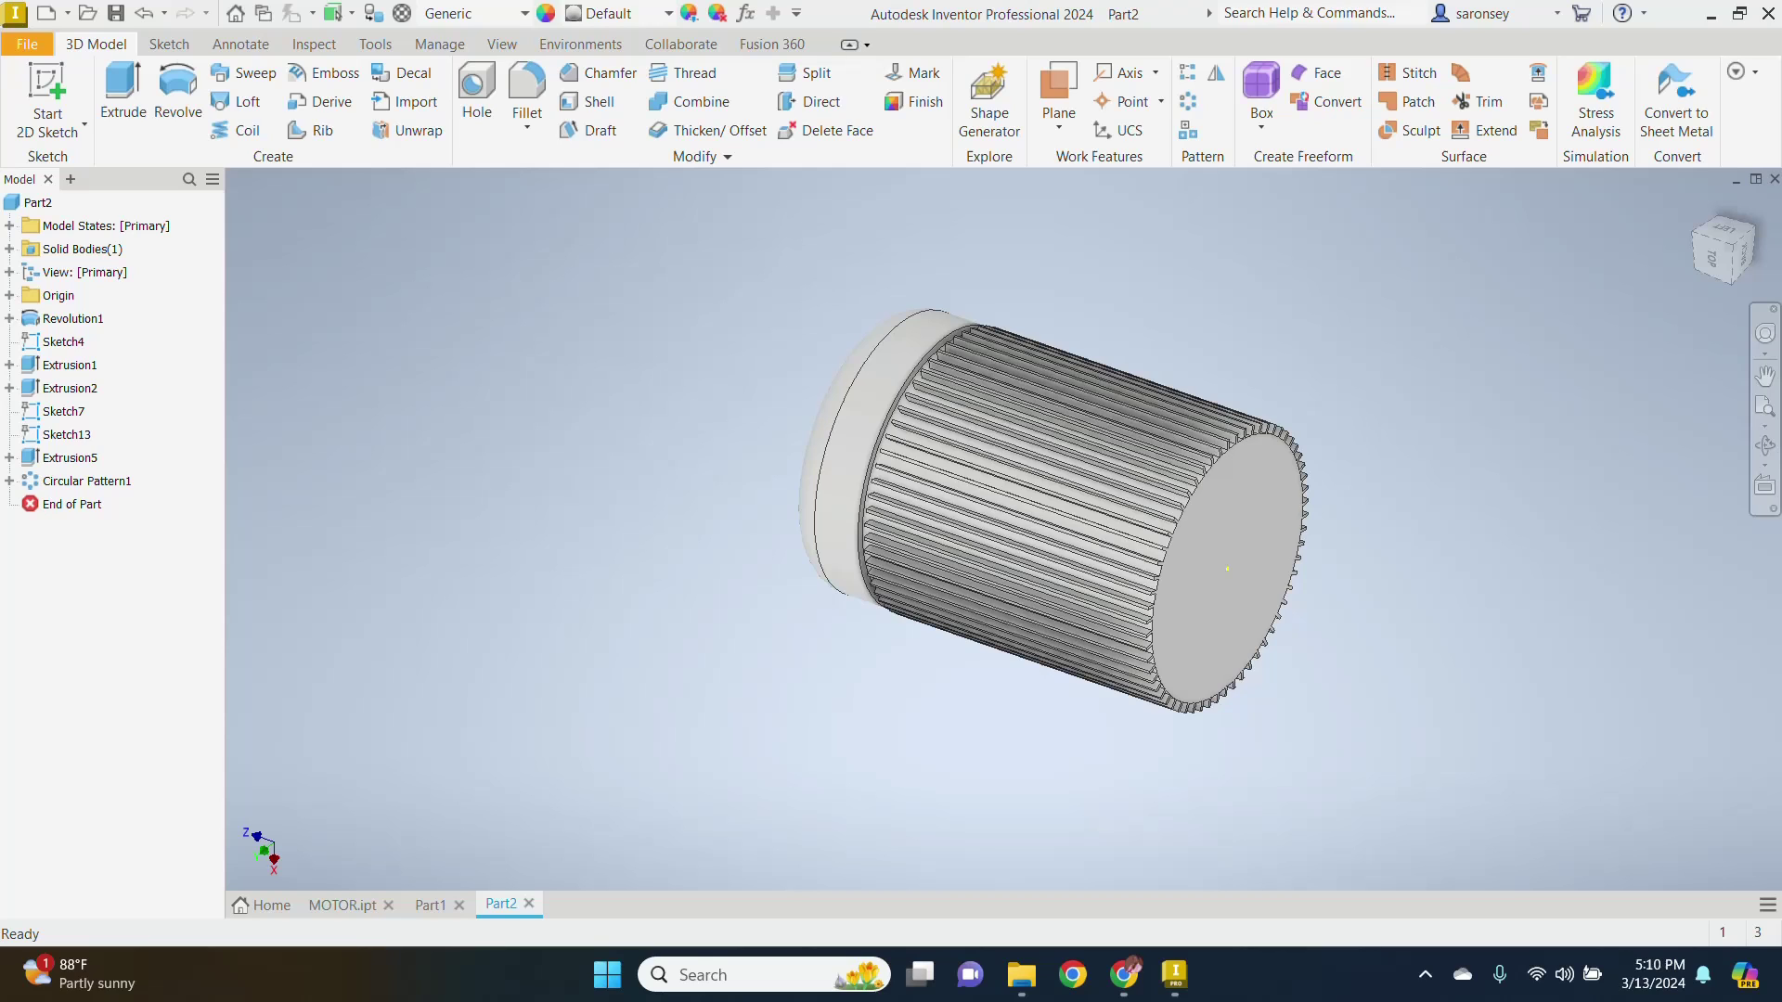
{"action": "middle_click_drag", "start_coordinate": [1364, 594], "coordinate": [1325, 592], "text": "shift"}
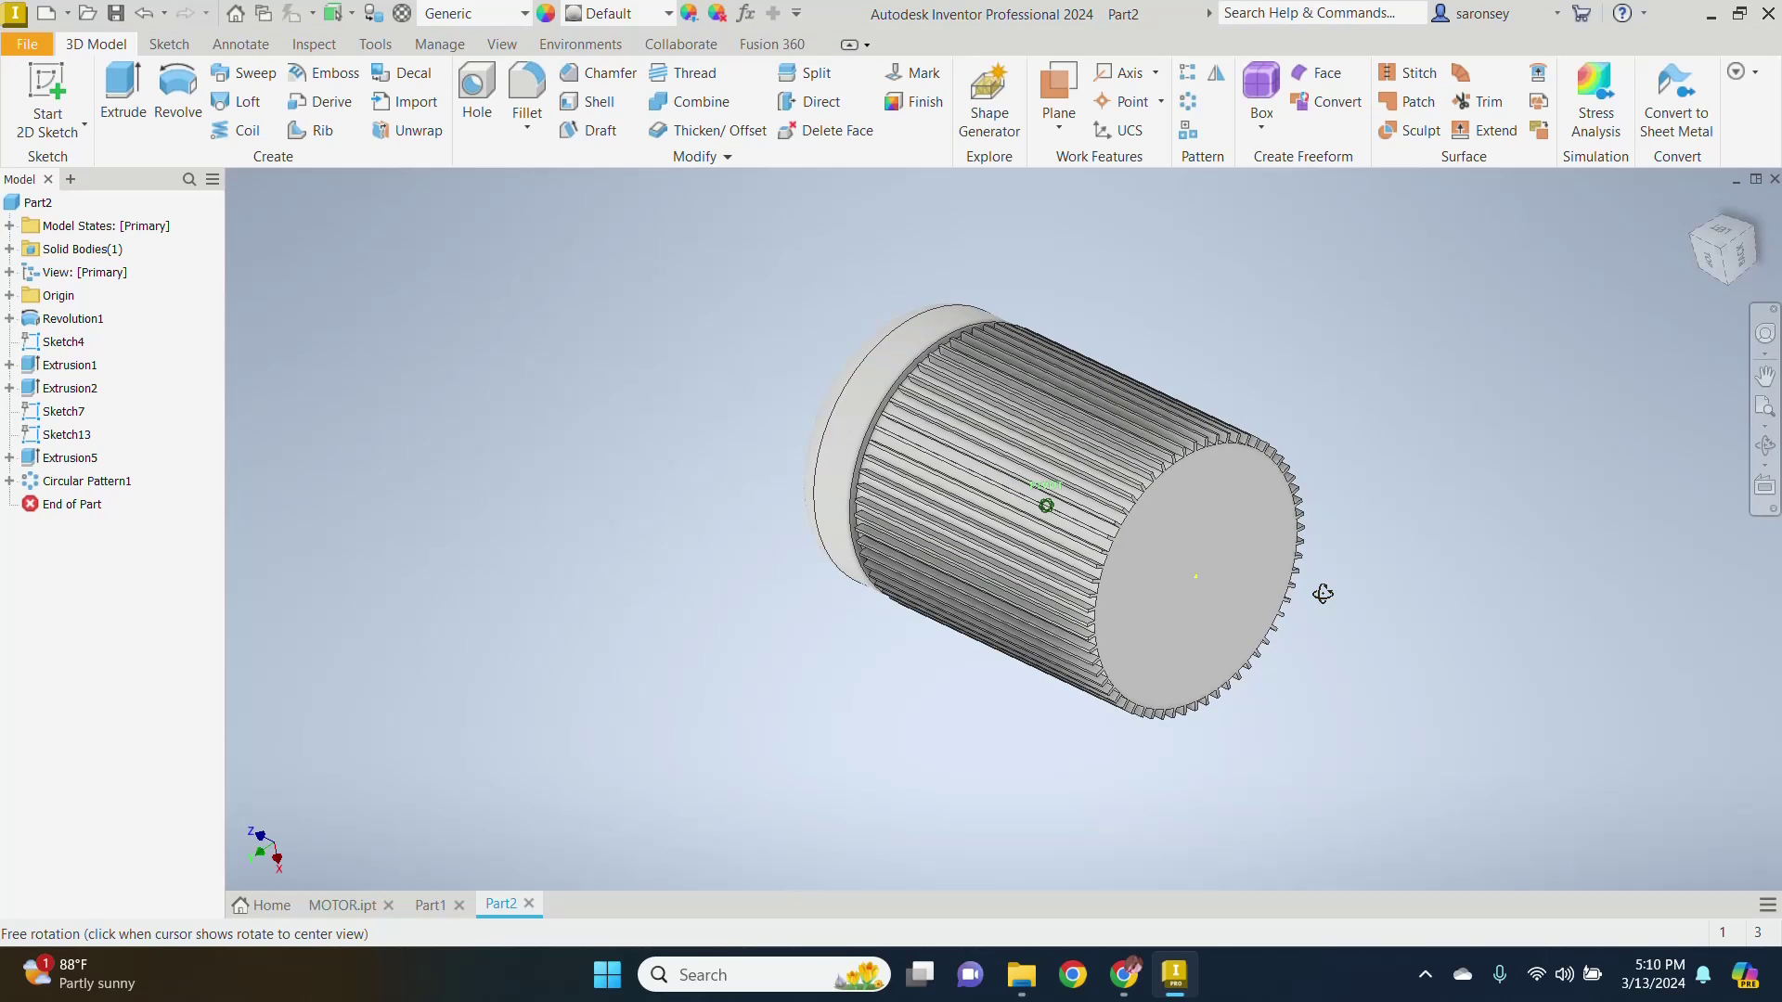
{"action": "left_click", "coordinate": [1253, 526]}
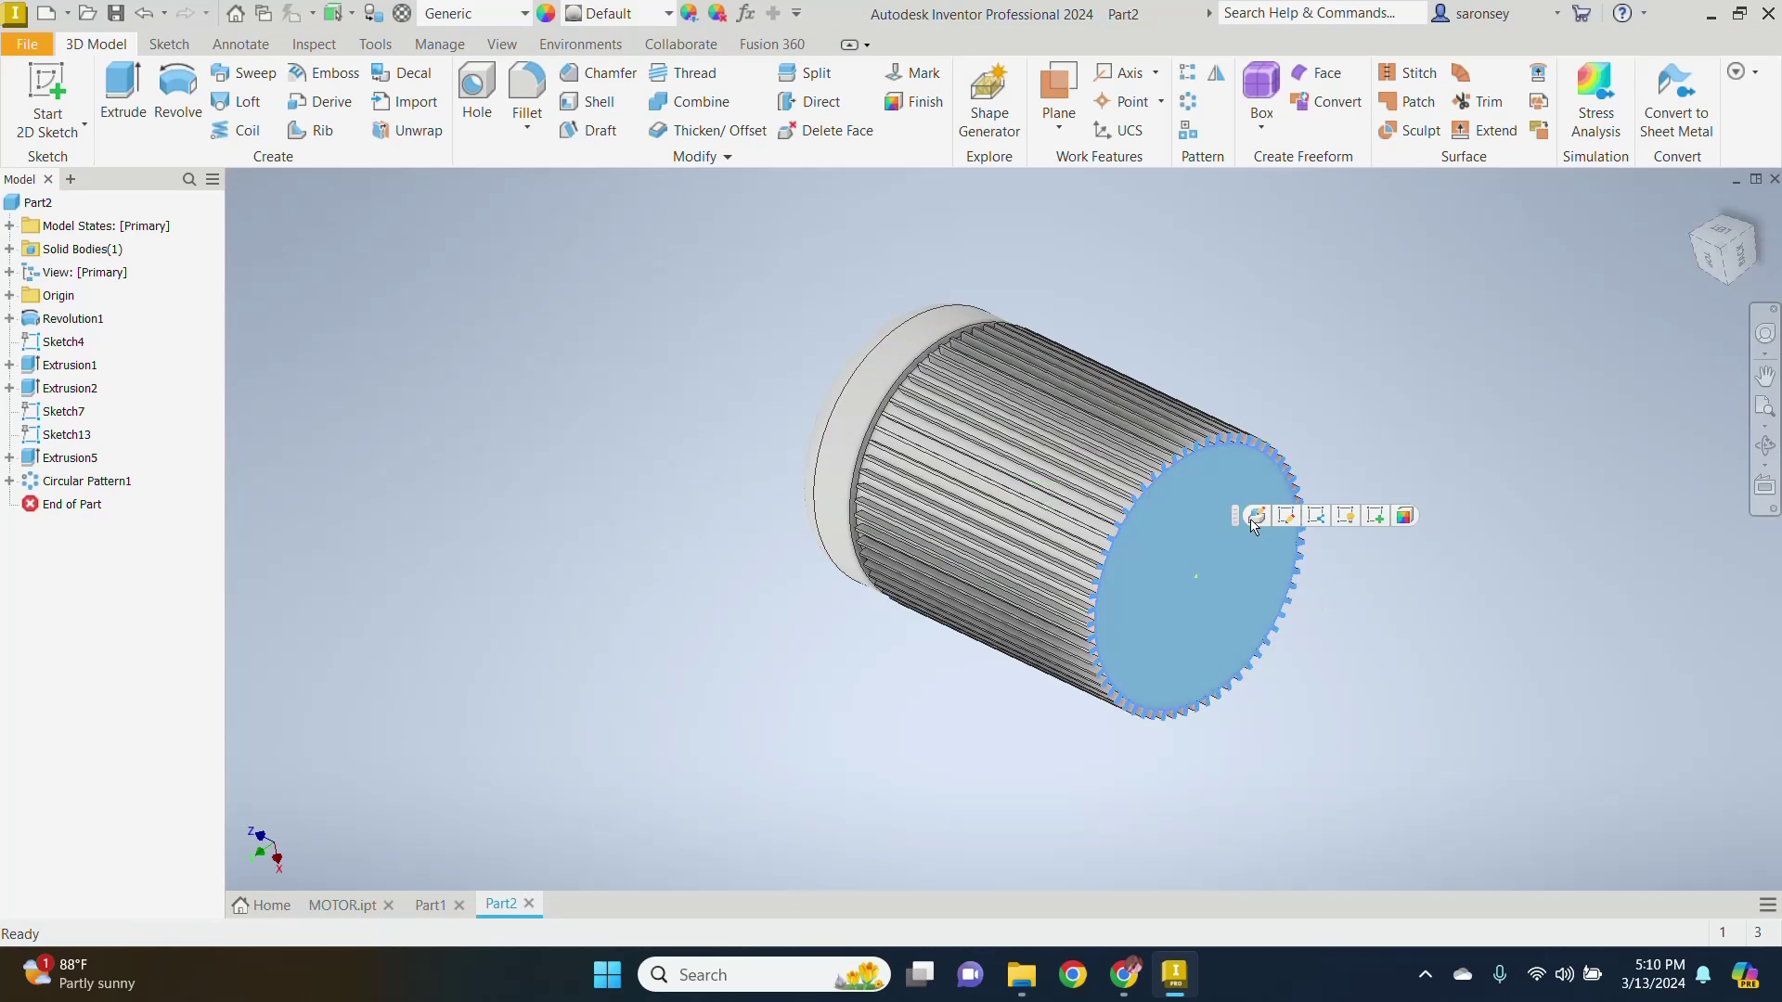
{"action": "left_click", "coordinate": [1383, 510]}
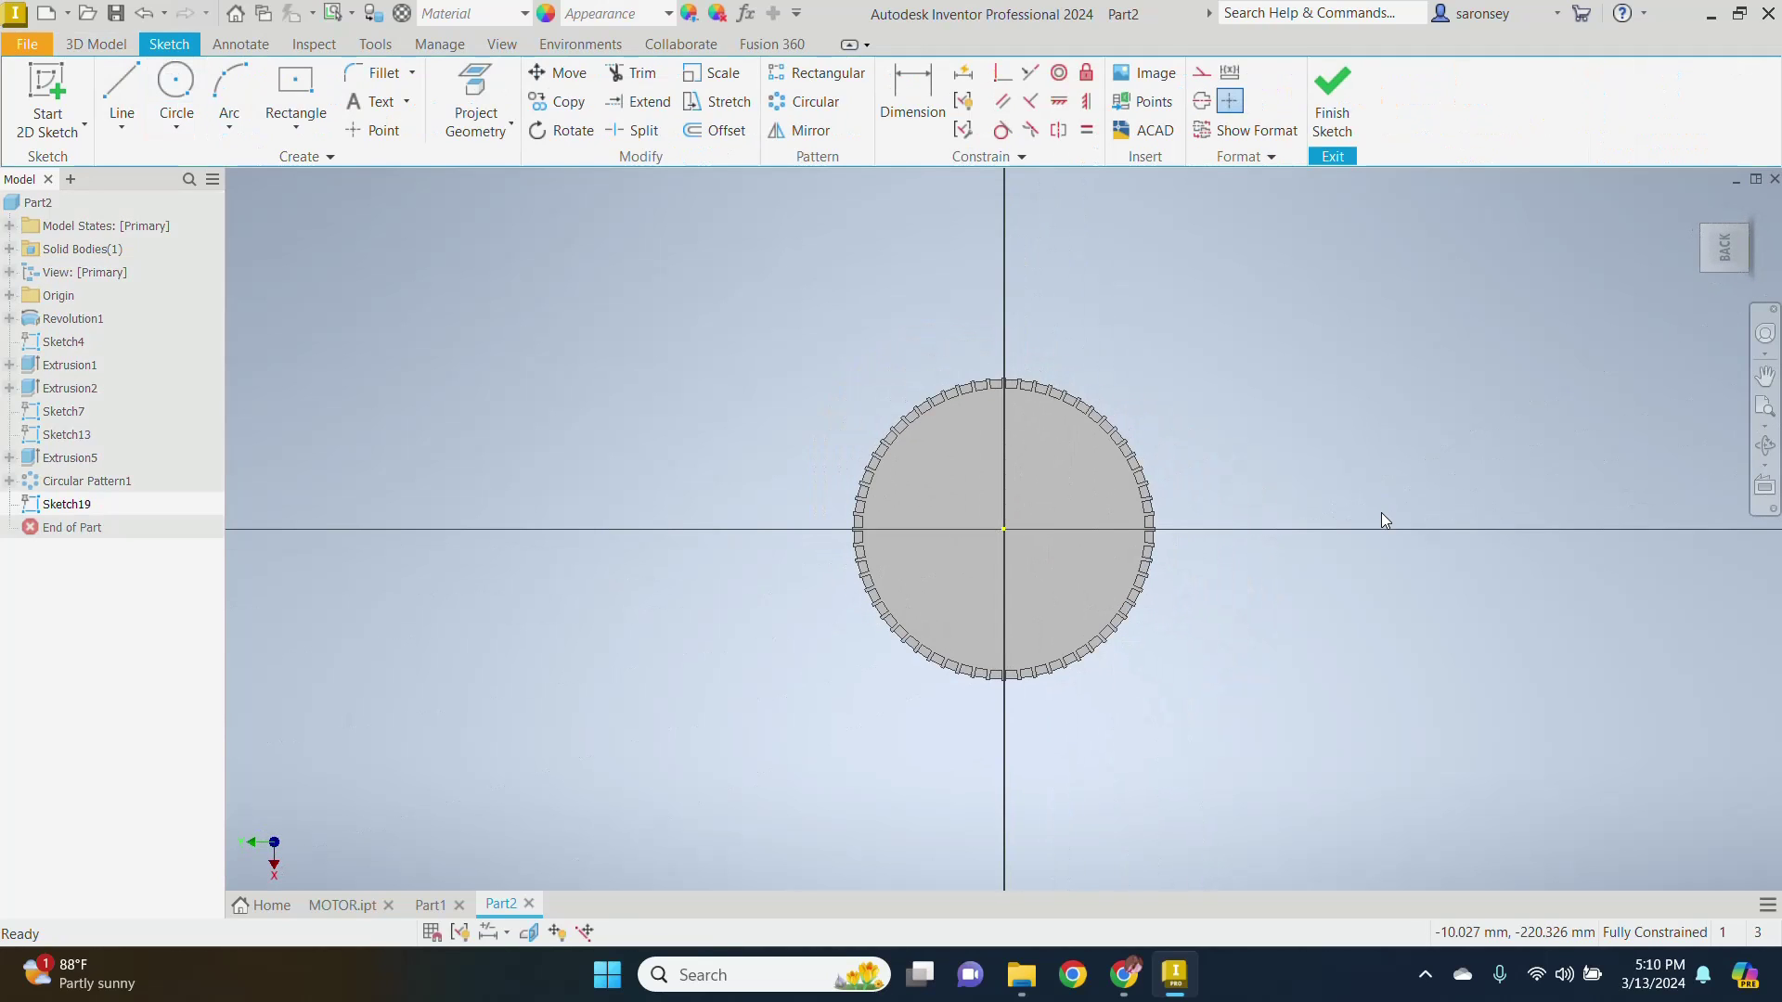
{"action": "left_click", "coordinate": [178, 89]}
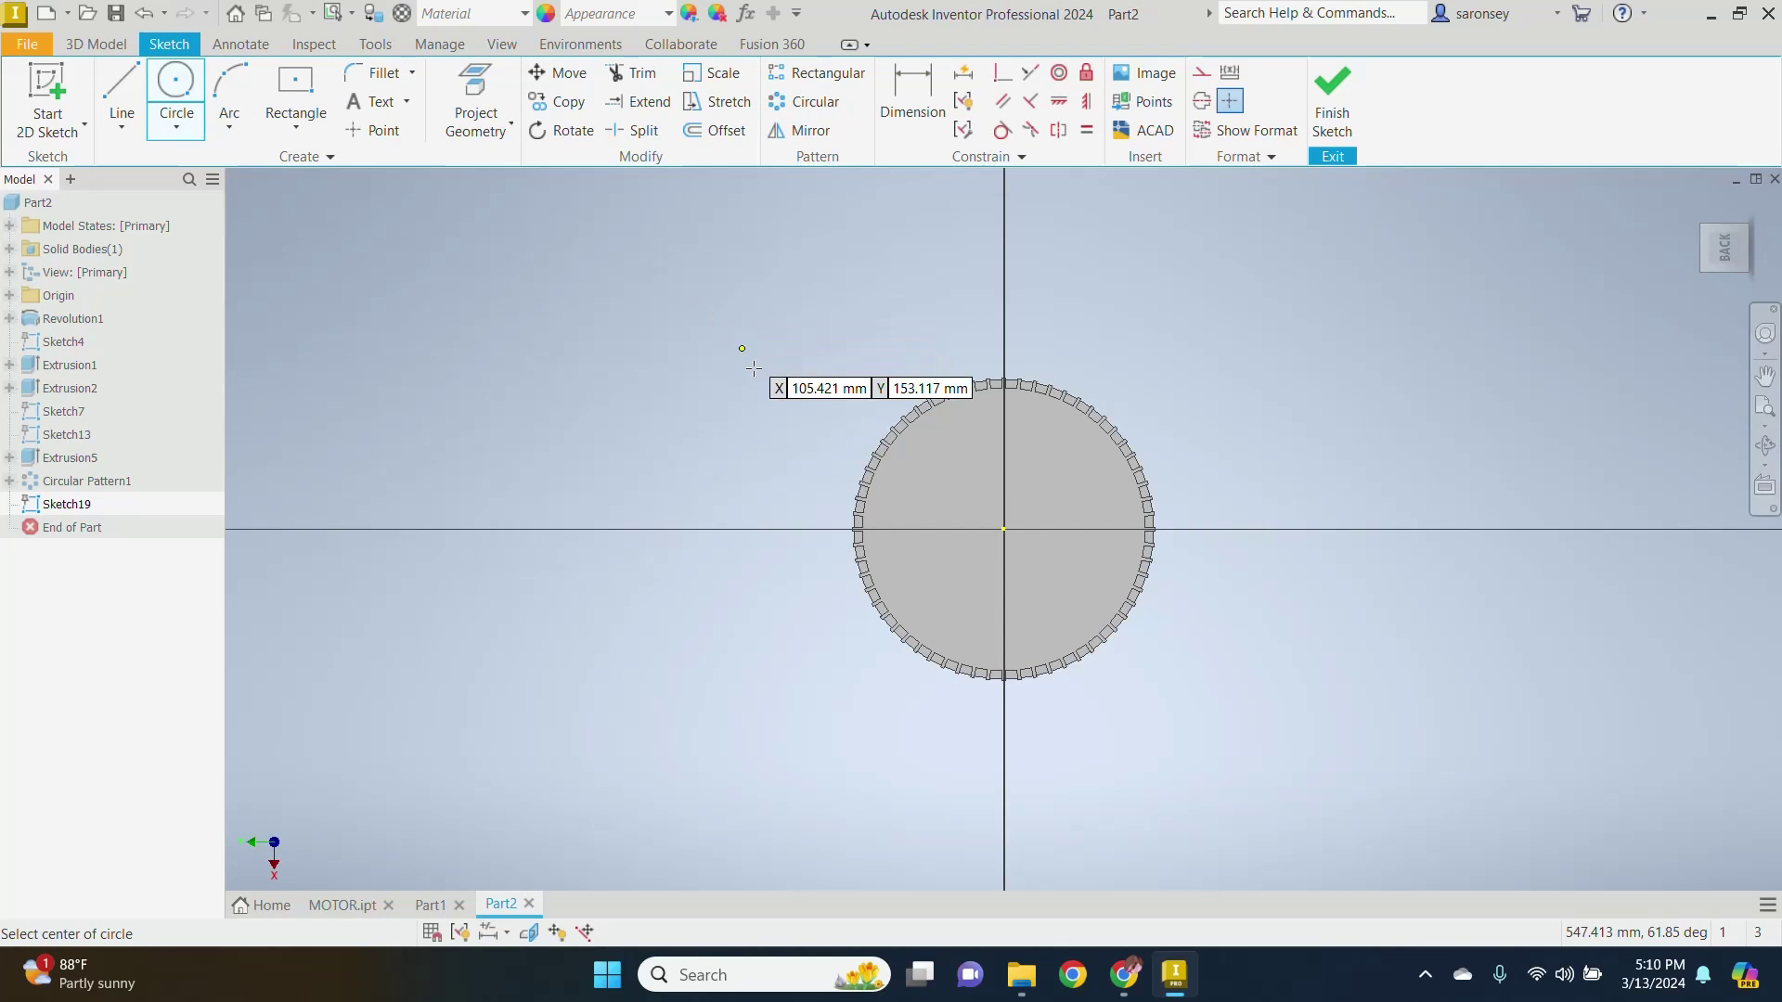
{"action": "left_click", "coordinate": [1005, 529]}
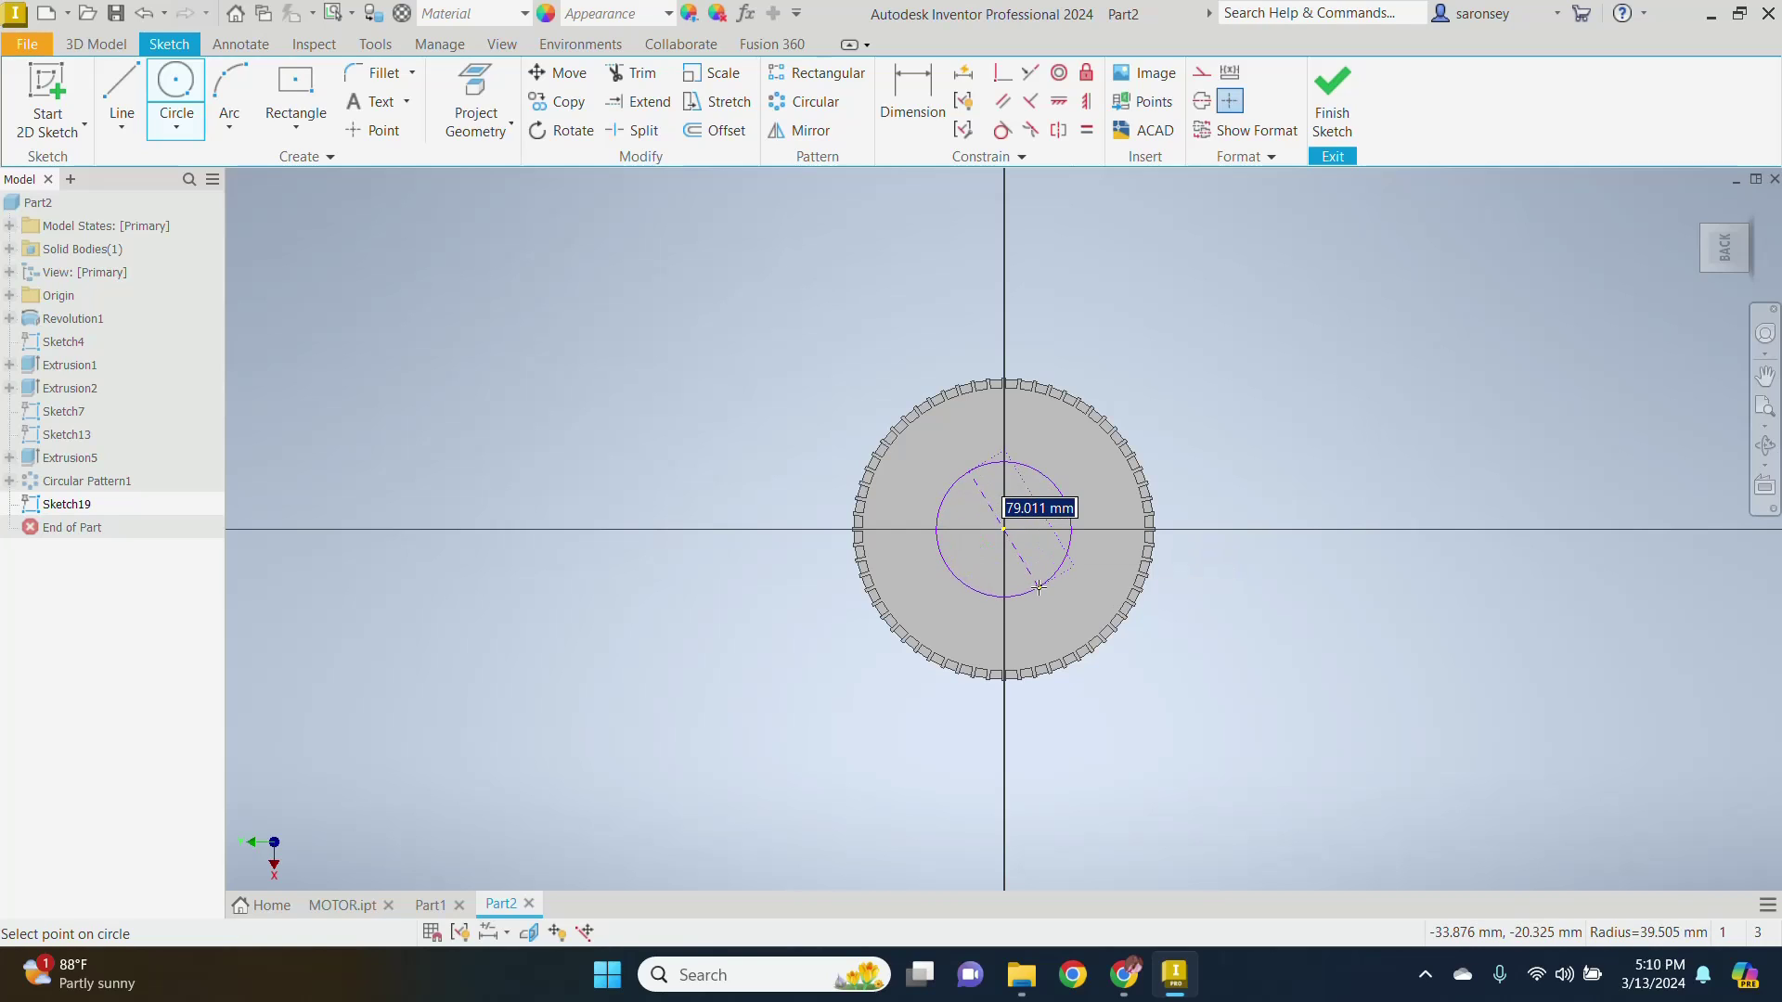
{"action": "type", "text": "165"}
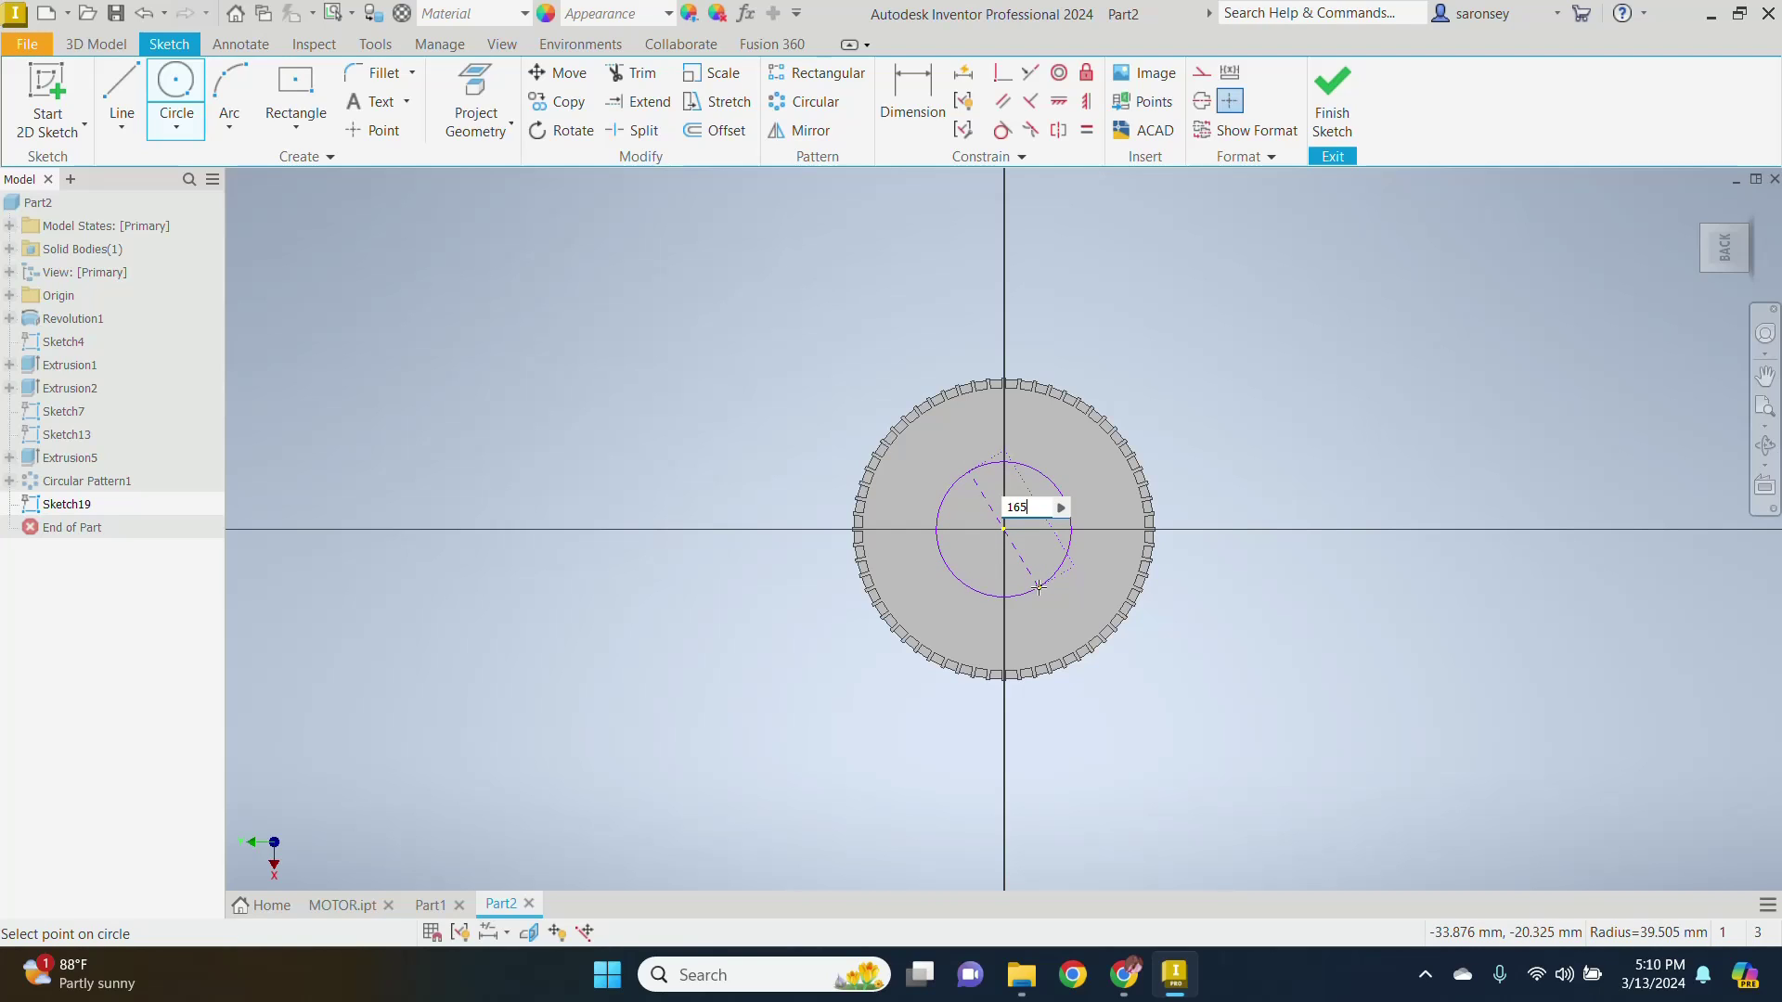
{"action": "key", "text": "Return"}
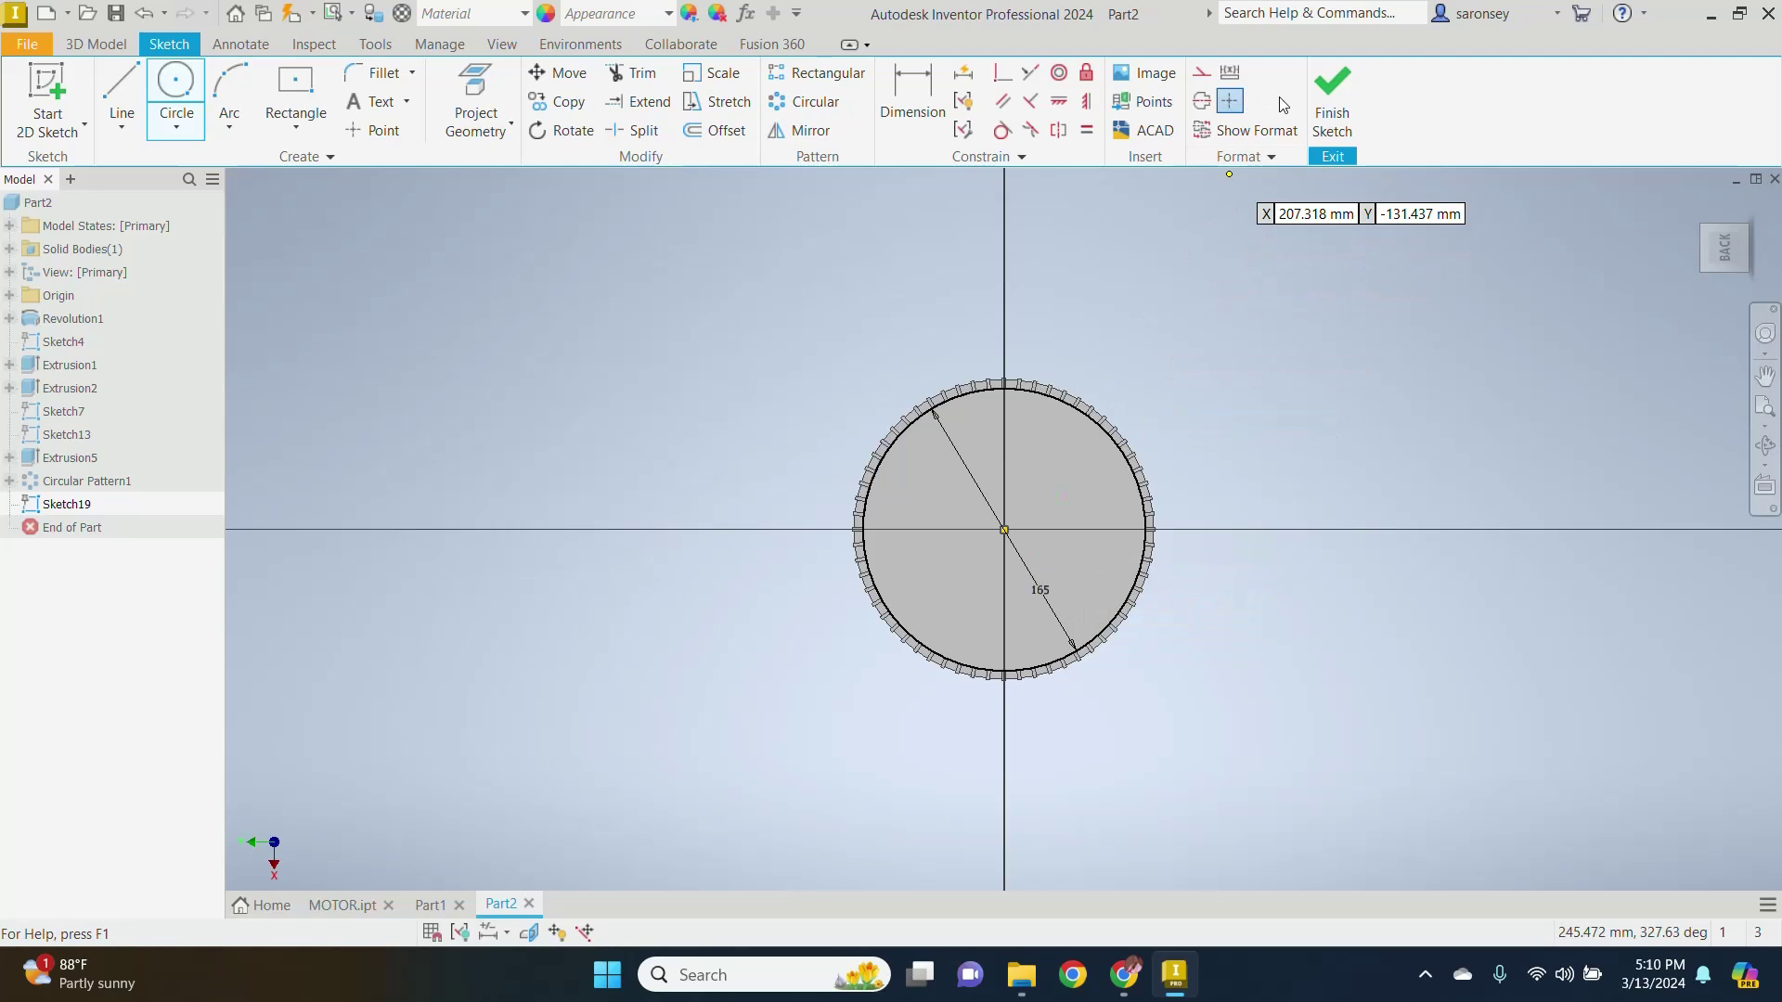
{"action": "left_click", "coordinate": [1343, 100]}
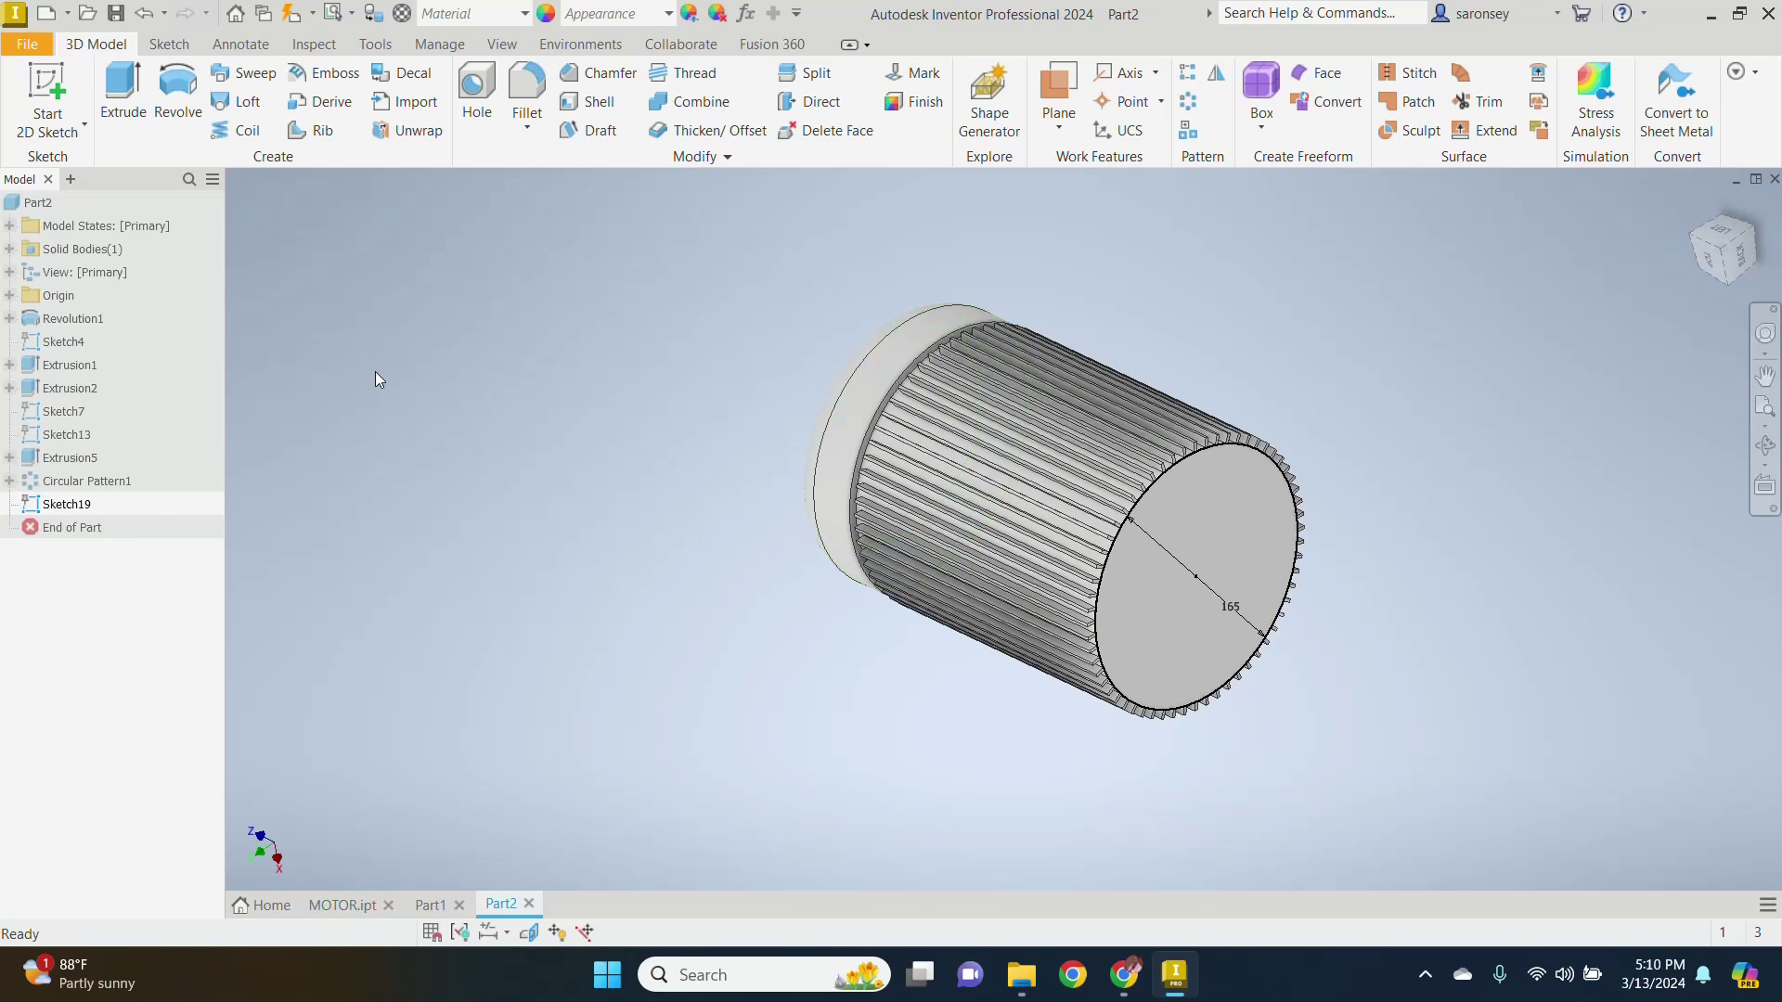
Step: Extrude the 165 mm circle 20 mm outward from the end face, joined to the body
{"action": "left_click", "coordinate": [123, 93]}
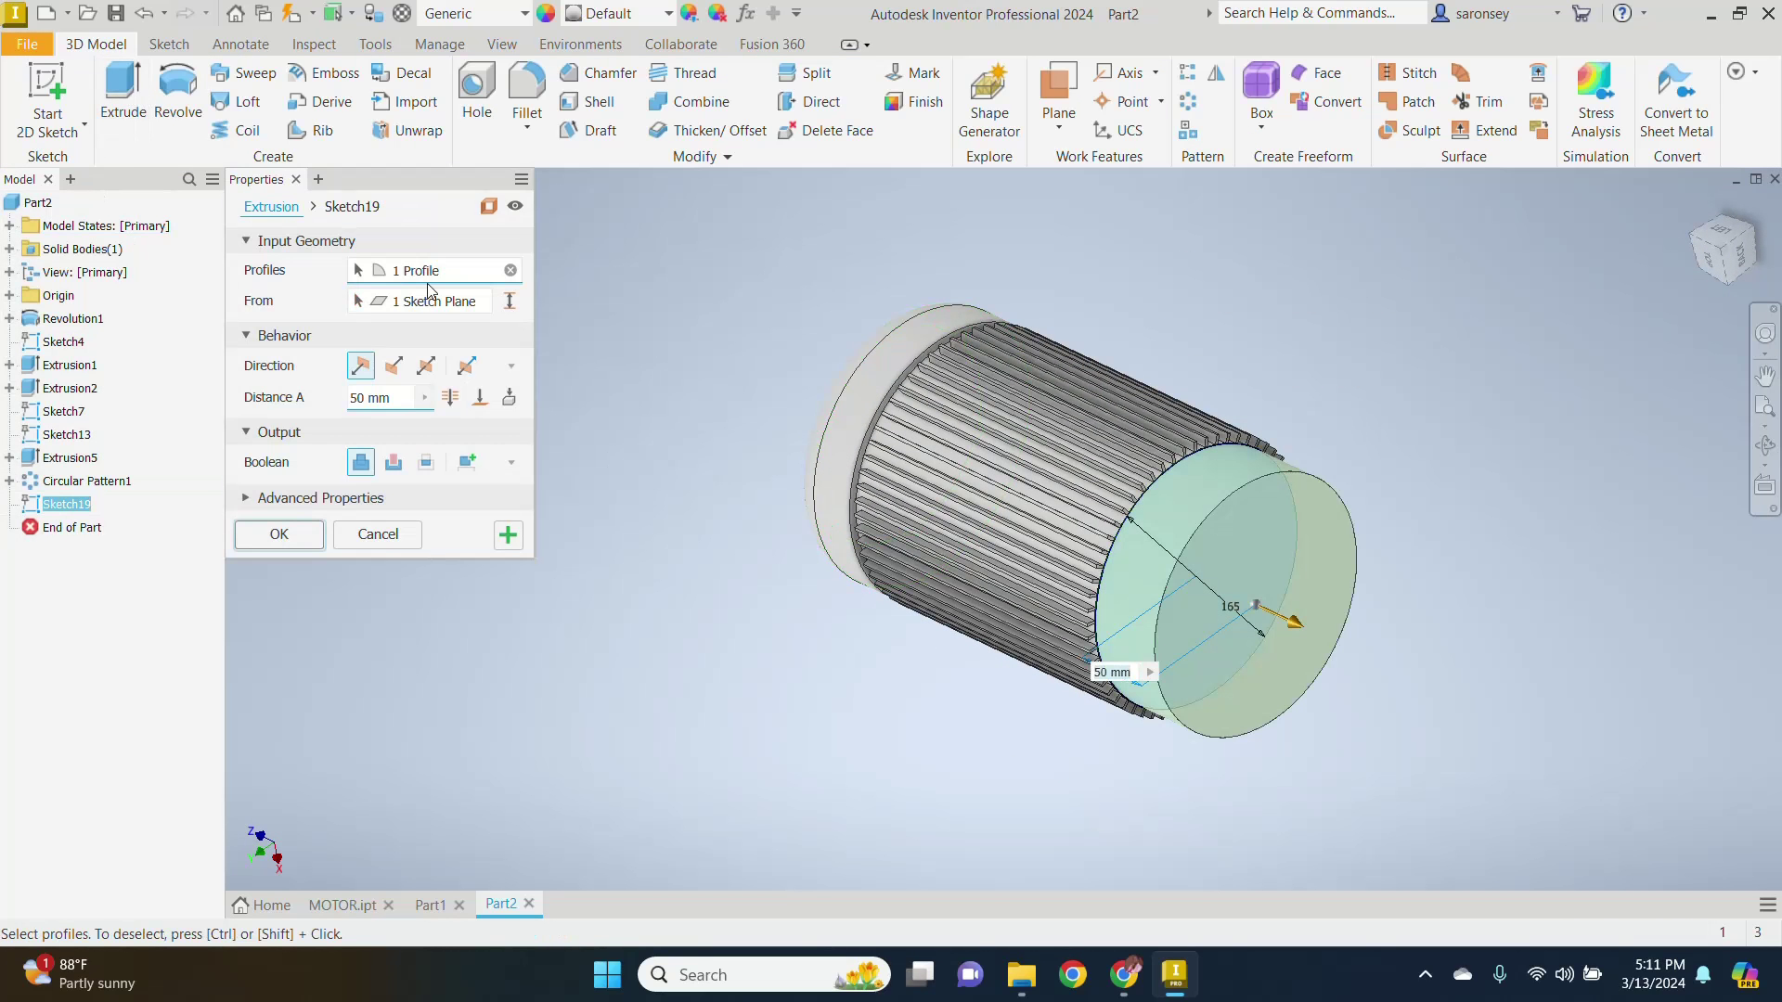
{"action": "left_click", "coordinate": [363, 397]}
{"action": "key", "text": "BackSpace"}
{"action": "key", "text": "BackSpace"}
{"action": "type", "text": "20"}
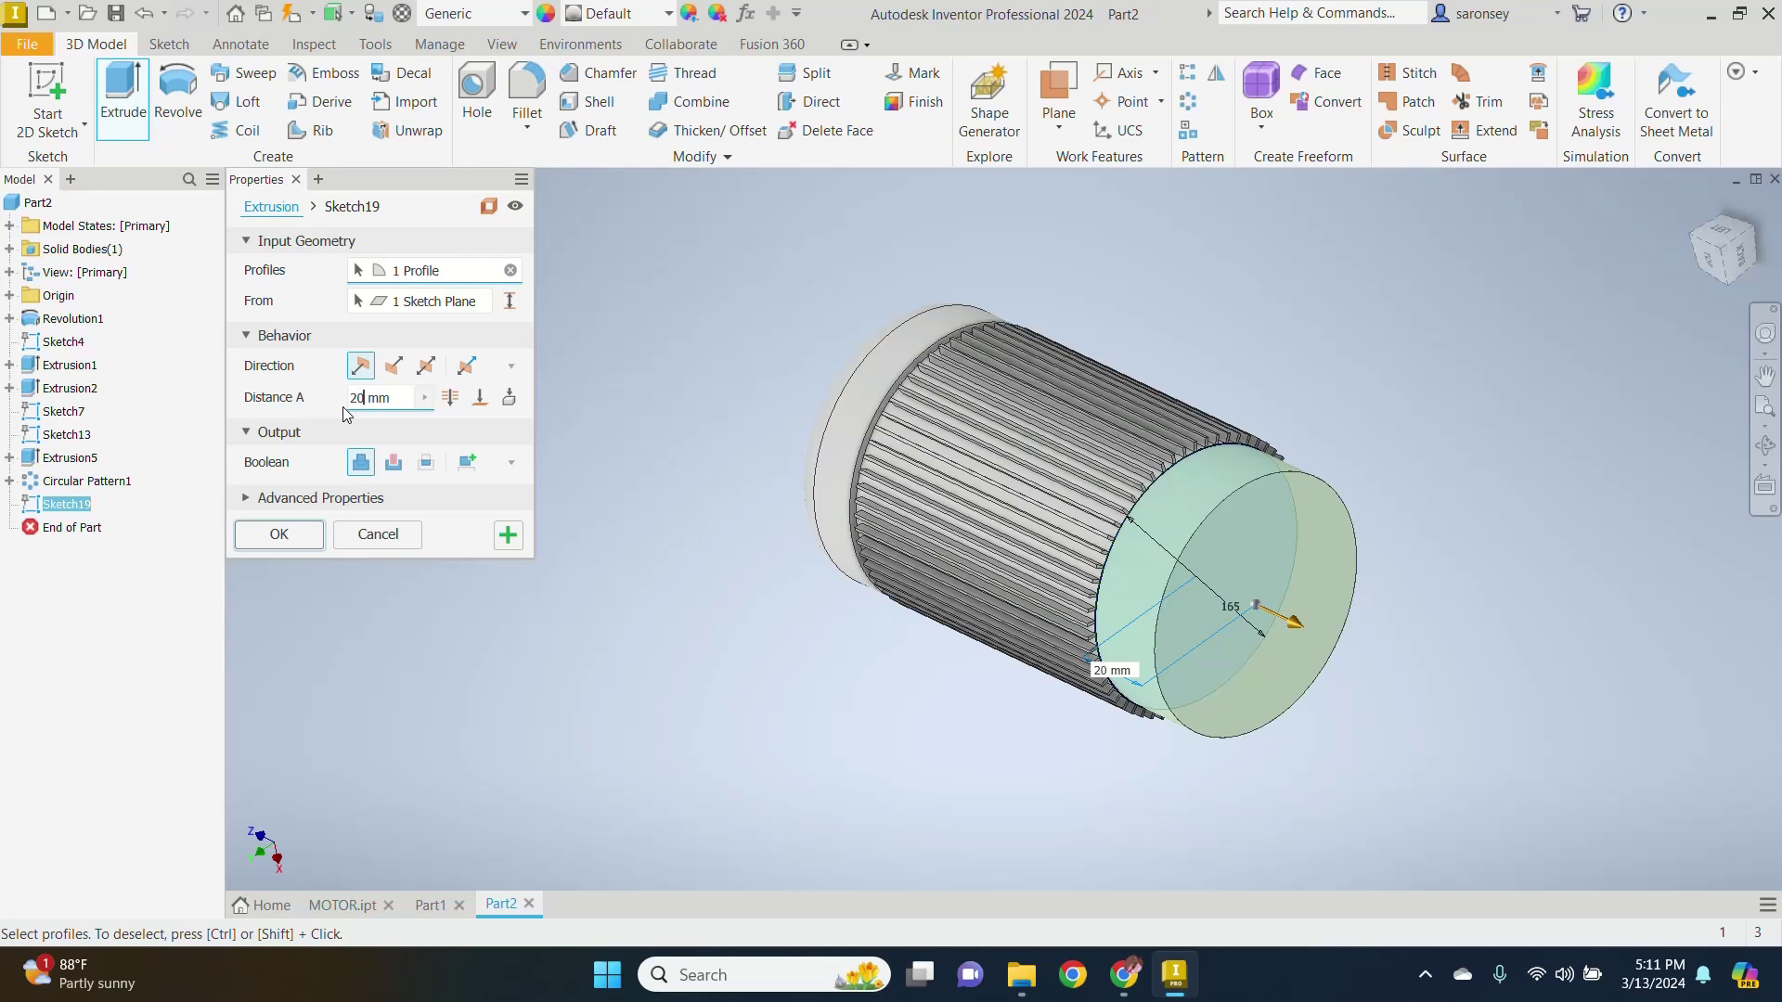
{"action": "left_click", "coordinate": [290, 535]}
Step: Sketch a 150 mm diameter circle centred on the origin on the flat end face of the 165 mm extension
{"action": "left_click", "coordinate": [1210, 564]}
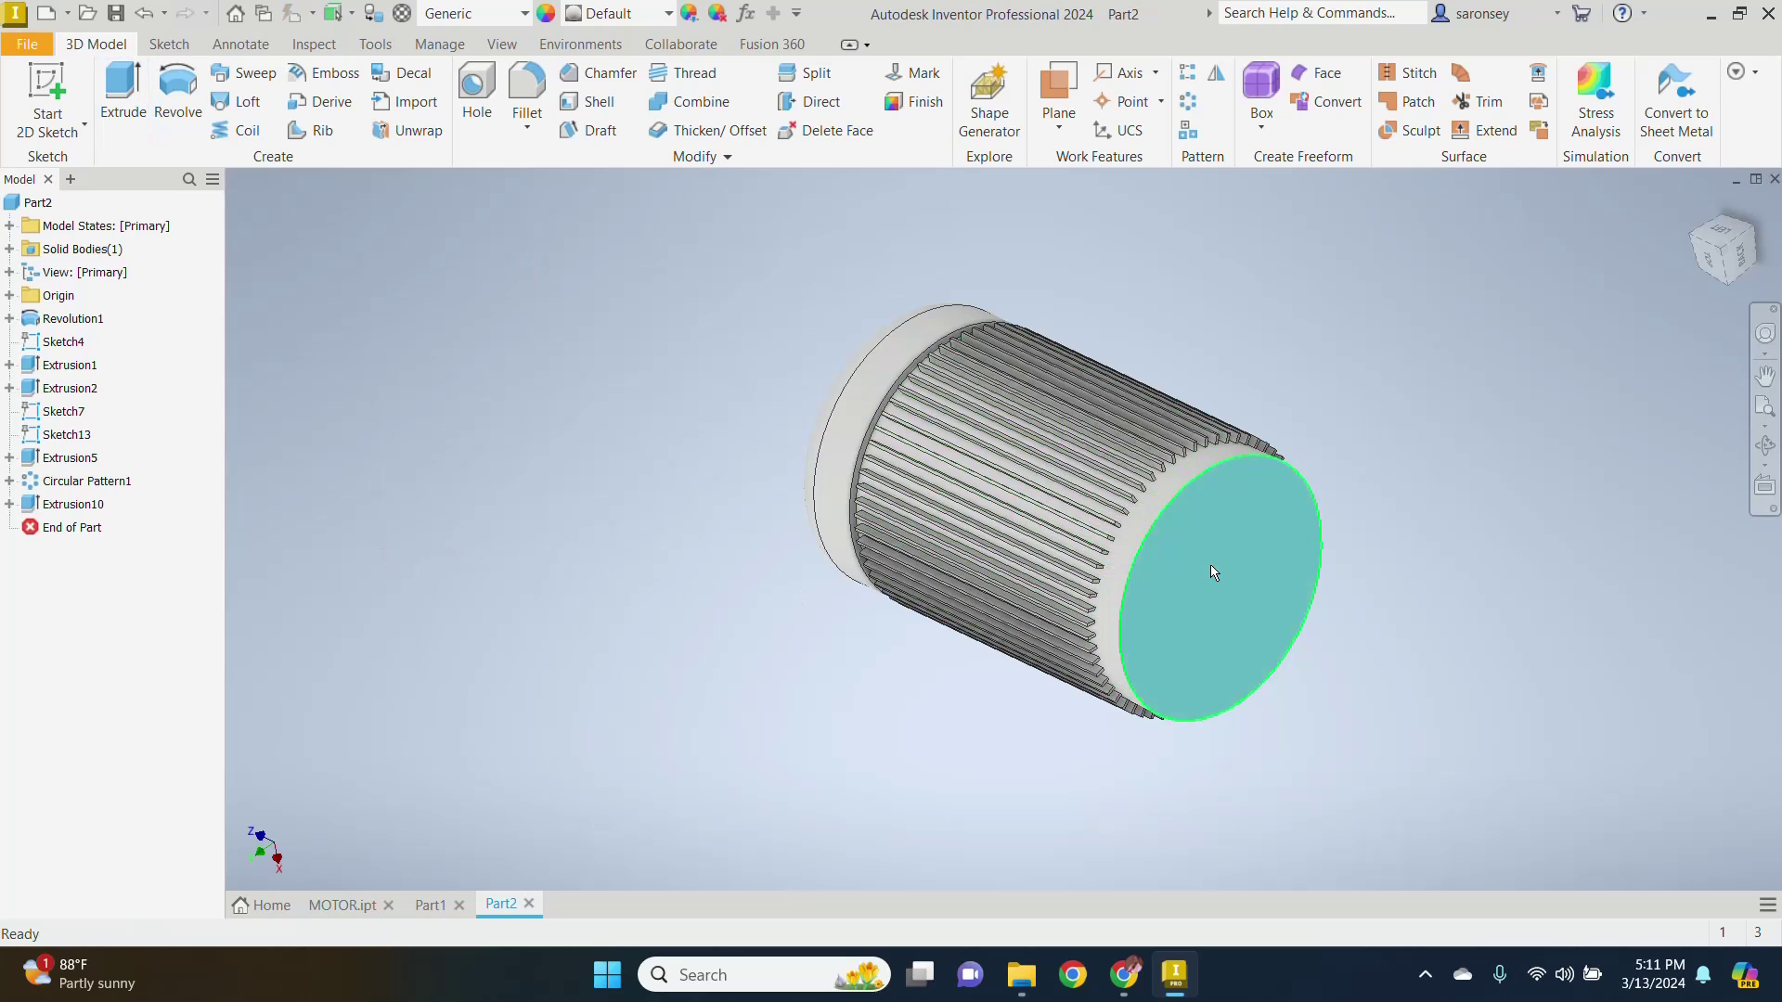
{"action": "left_click", "coordinate": [1352, 554]}
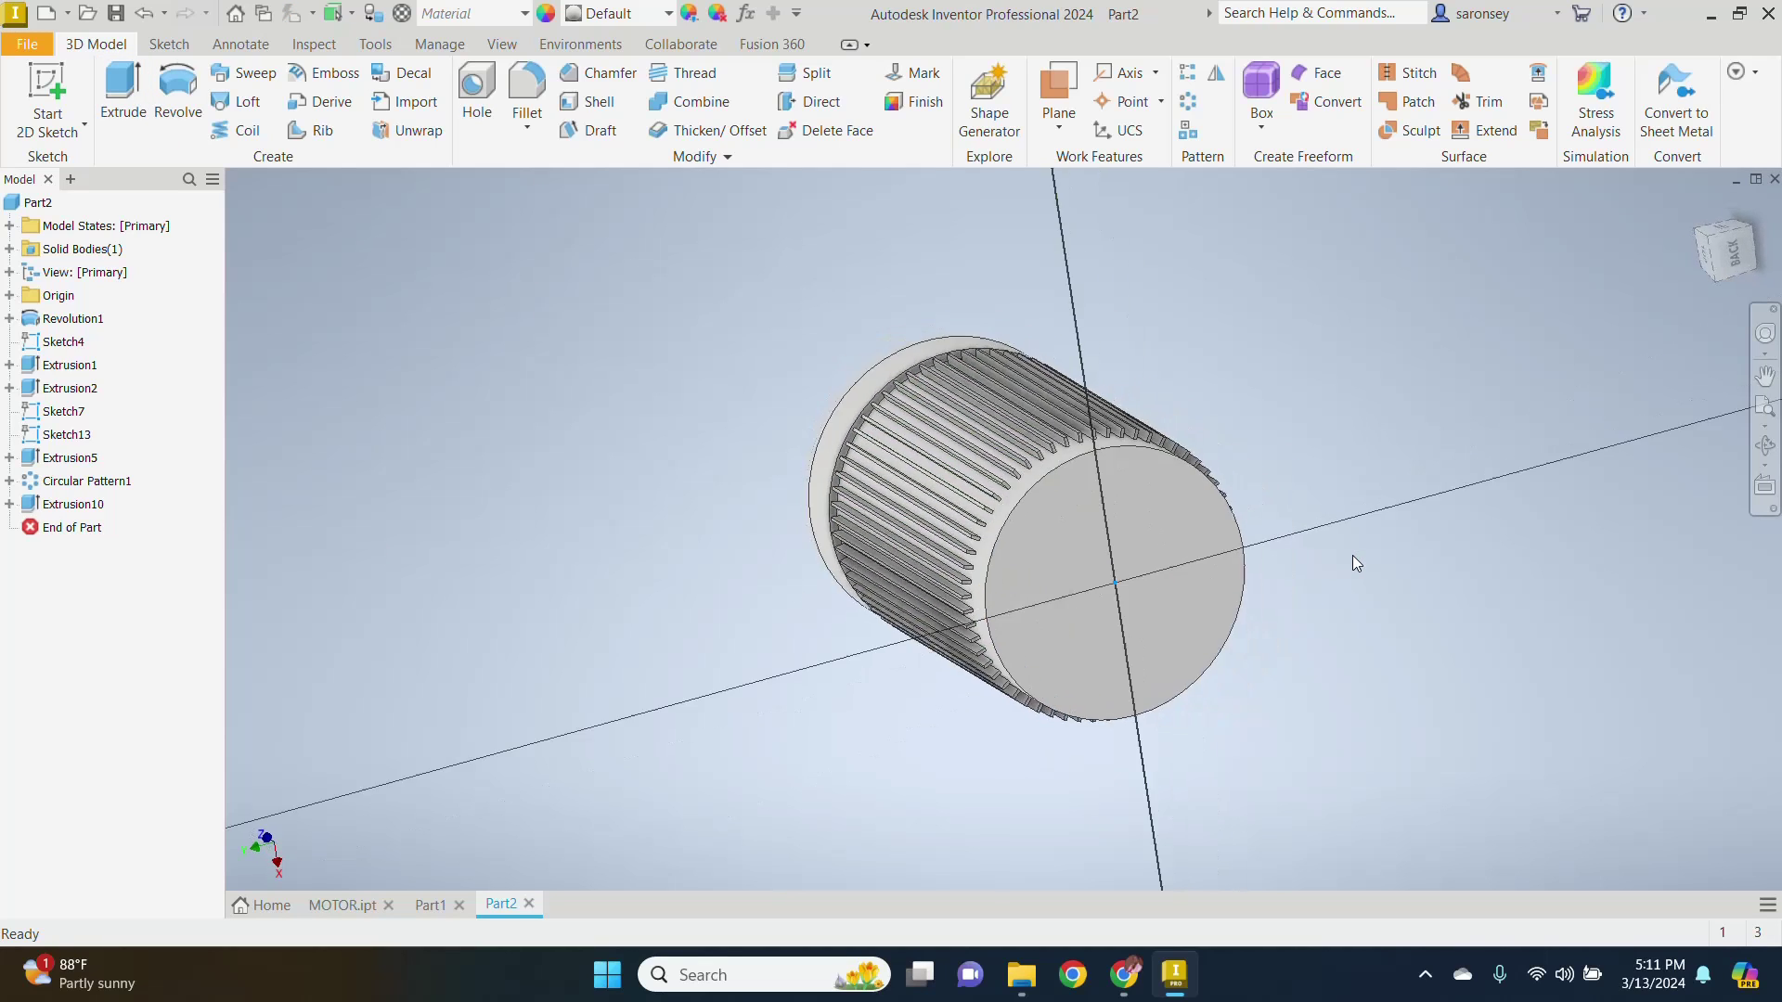
{"action": "left_click", "coordinate": [185, 107]}
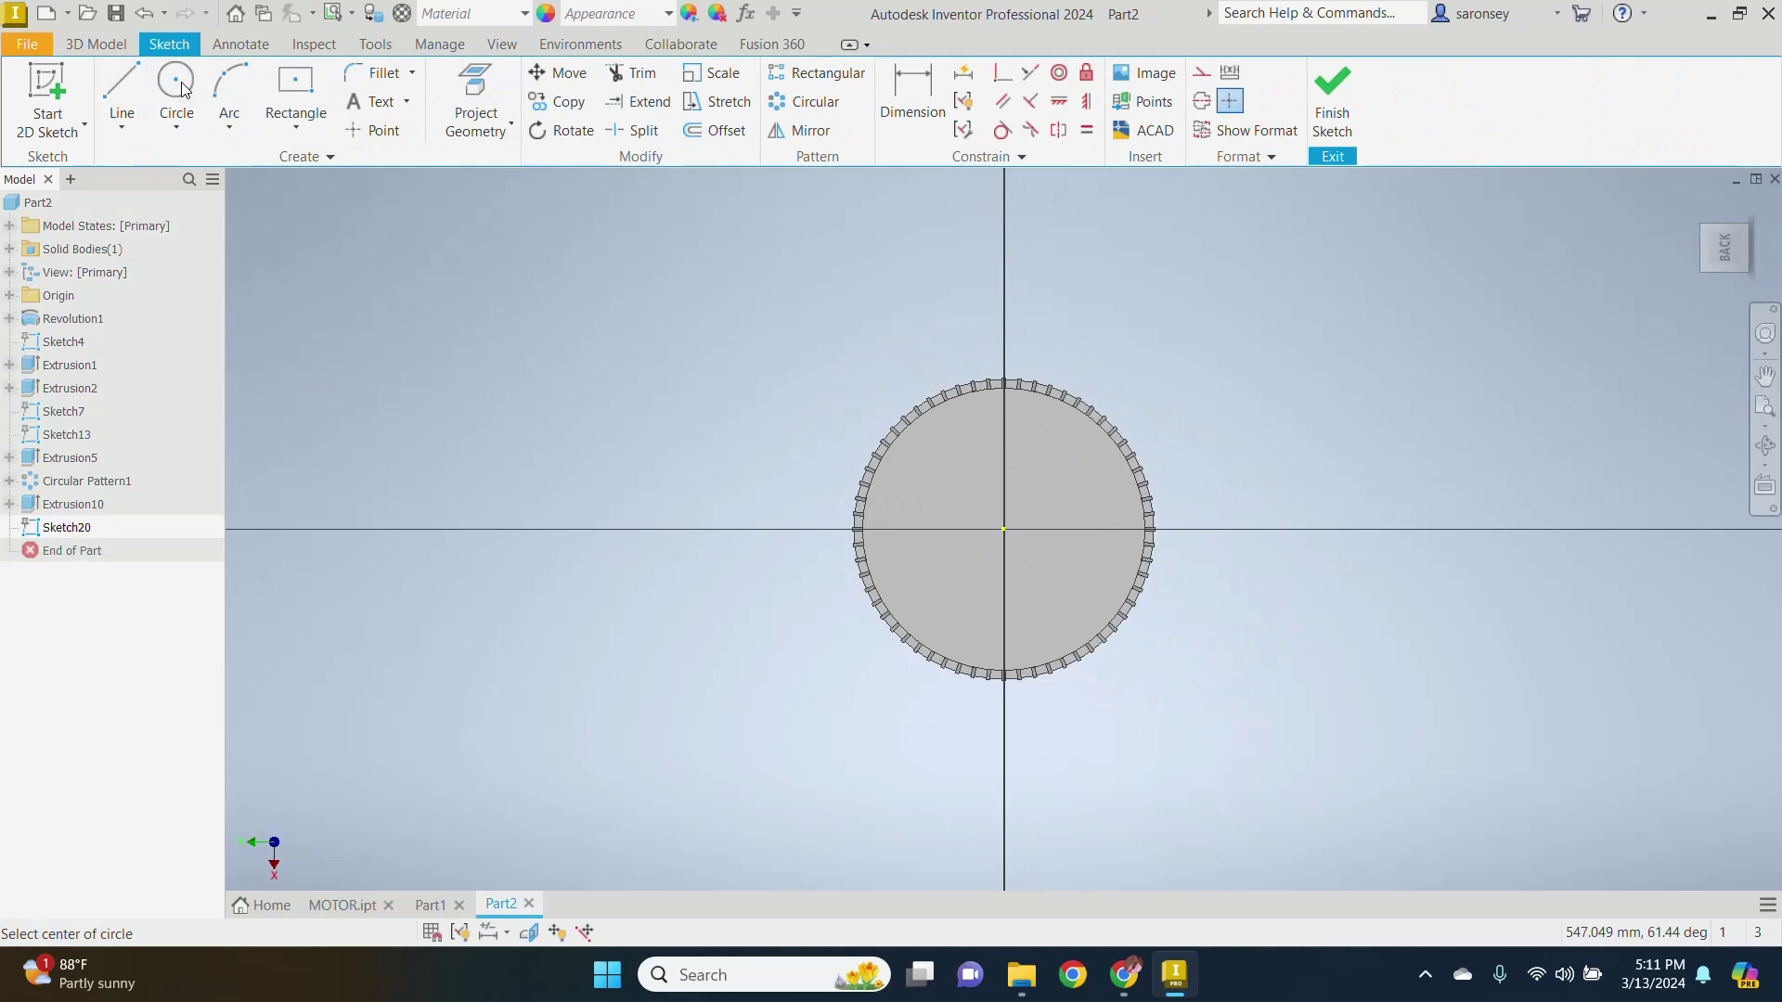
{"action": "left_click", "coordinate": [1003, 529]}
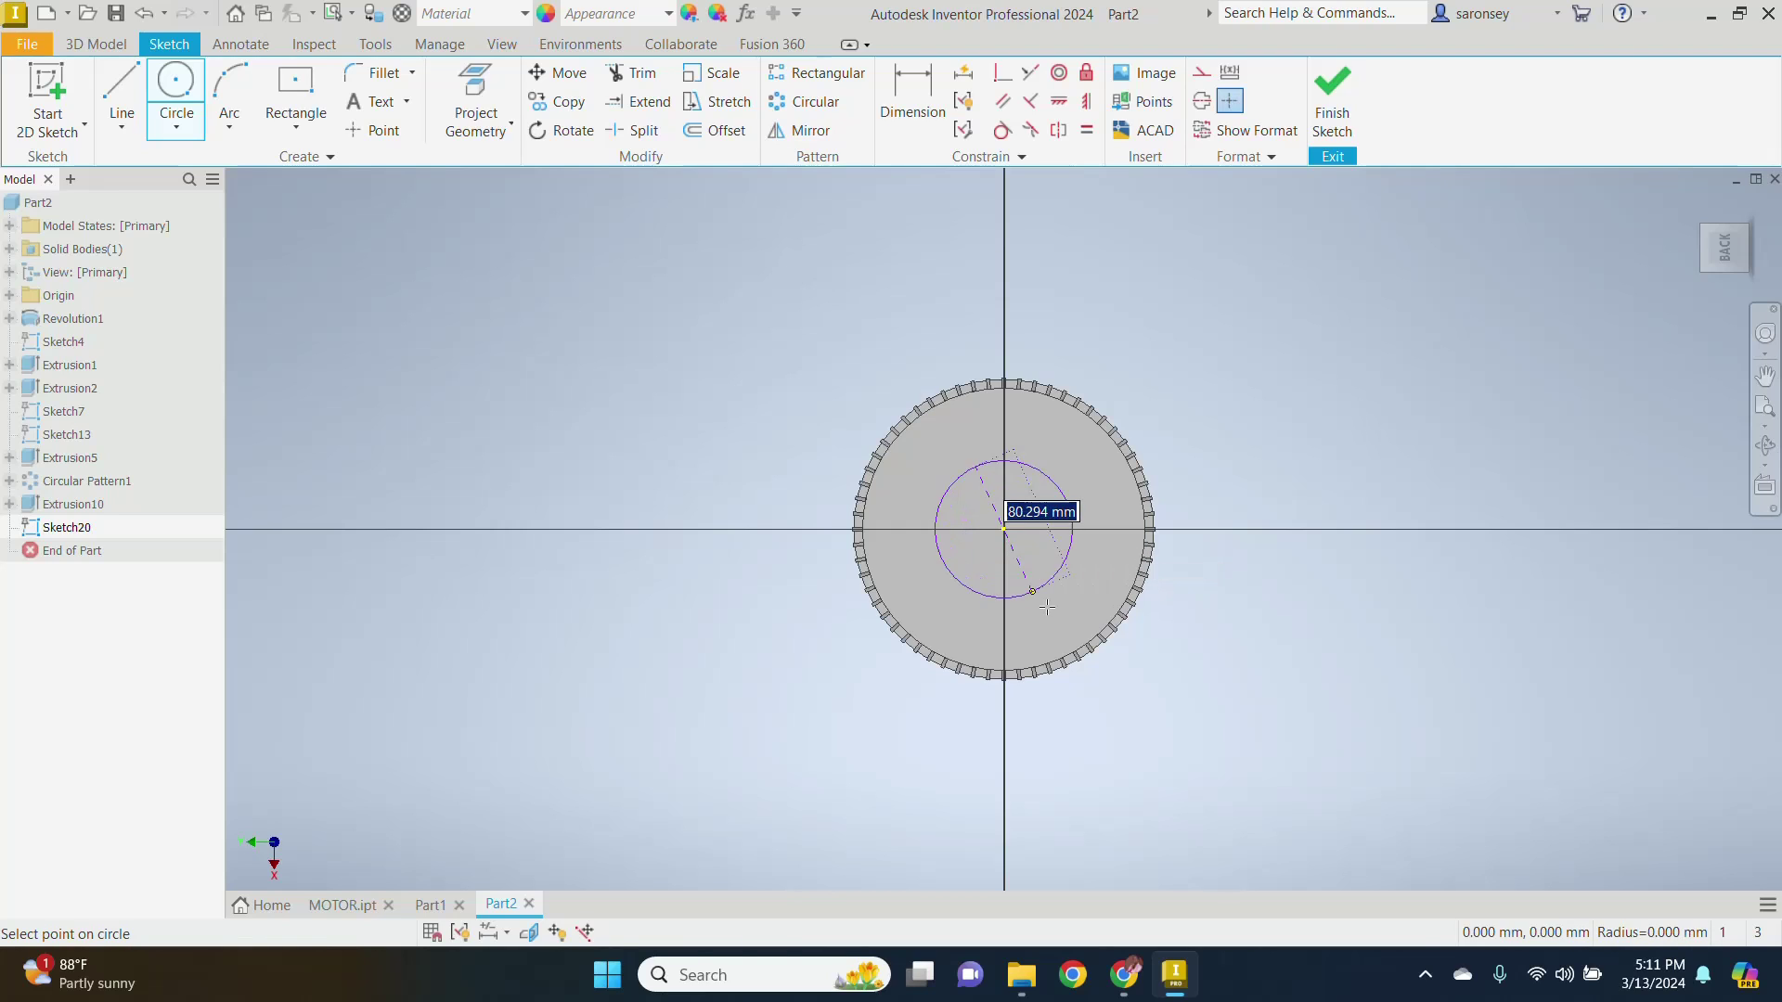
{"action": "type", "text": "1"}
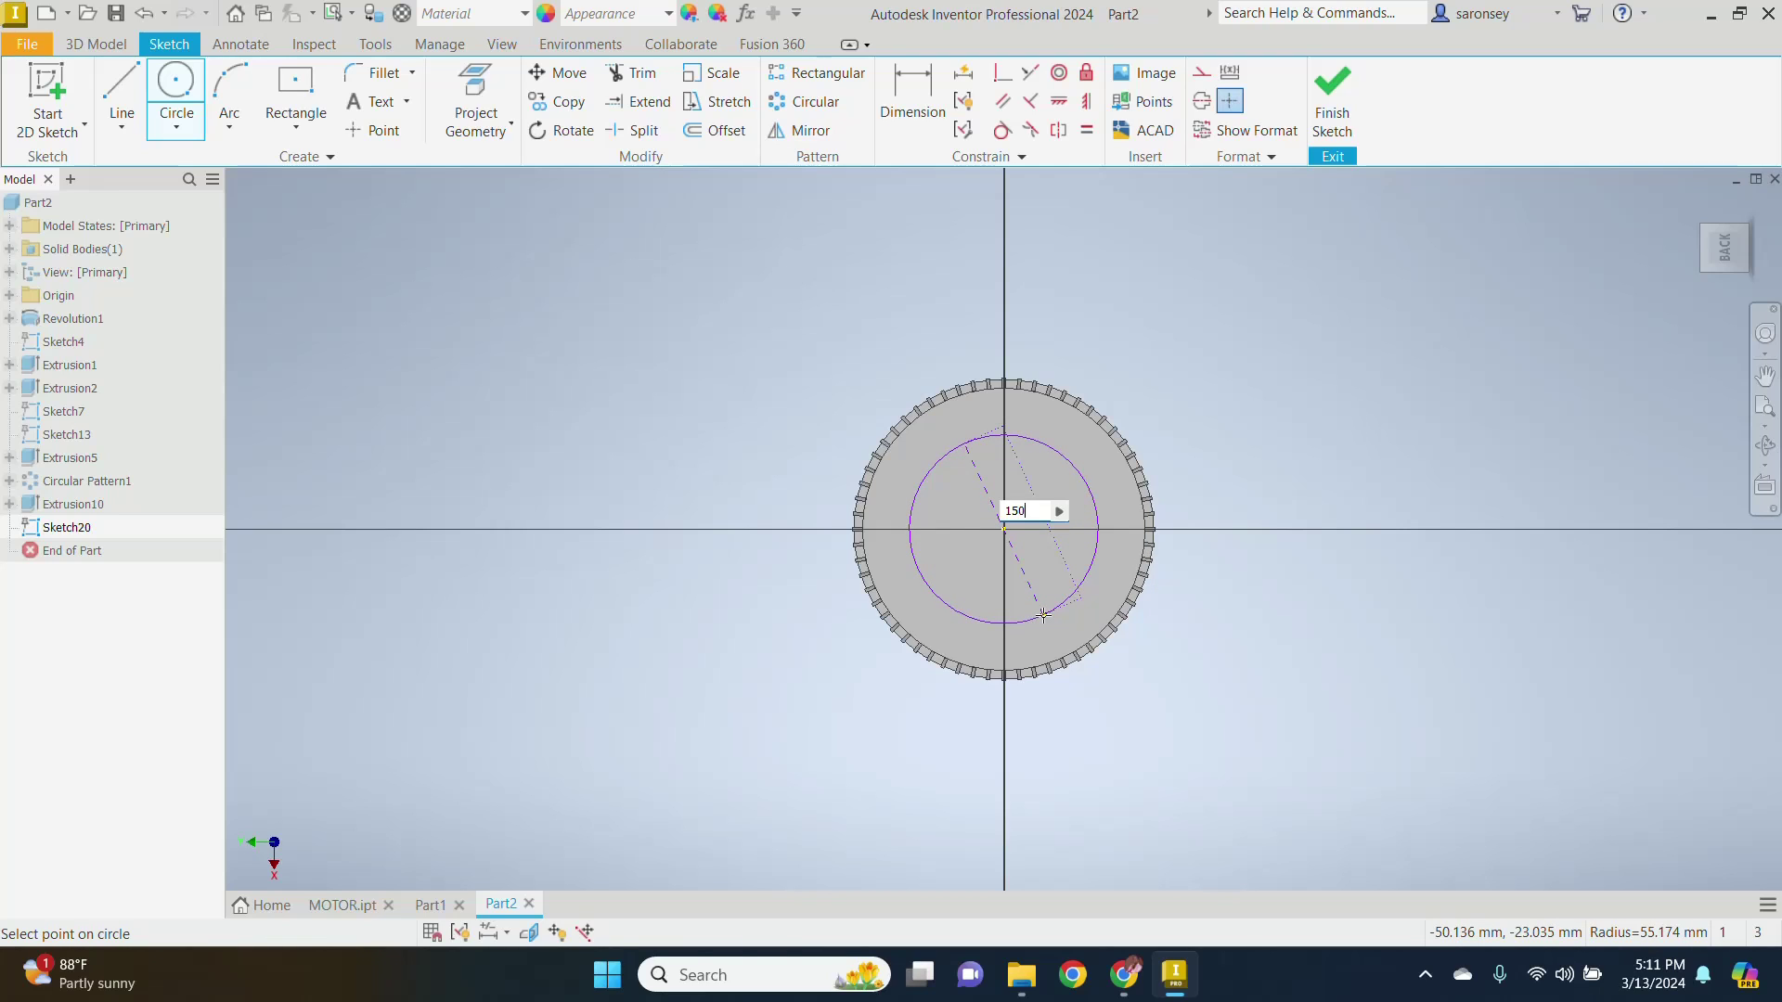
{"action": "type", "text": "50"}
{"action": "key", "text": "Return"}
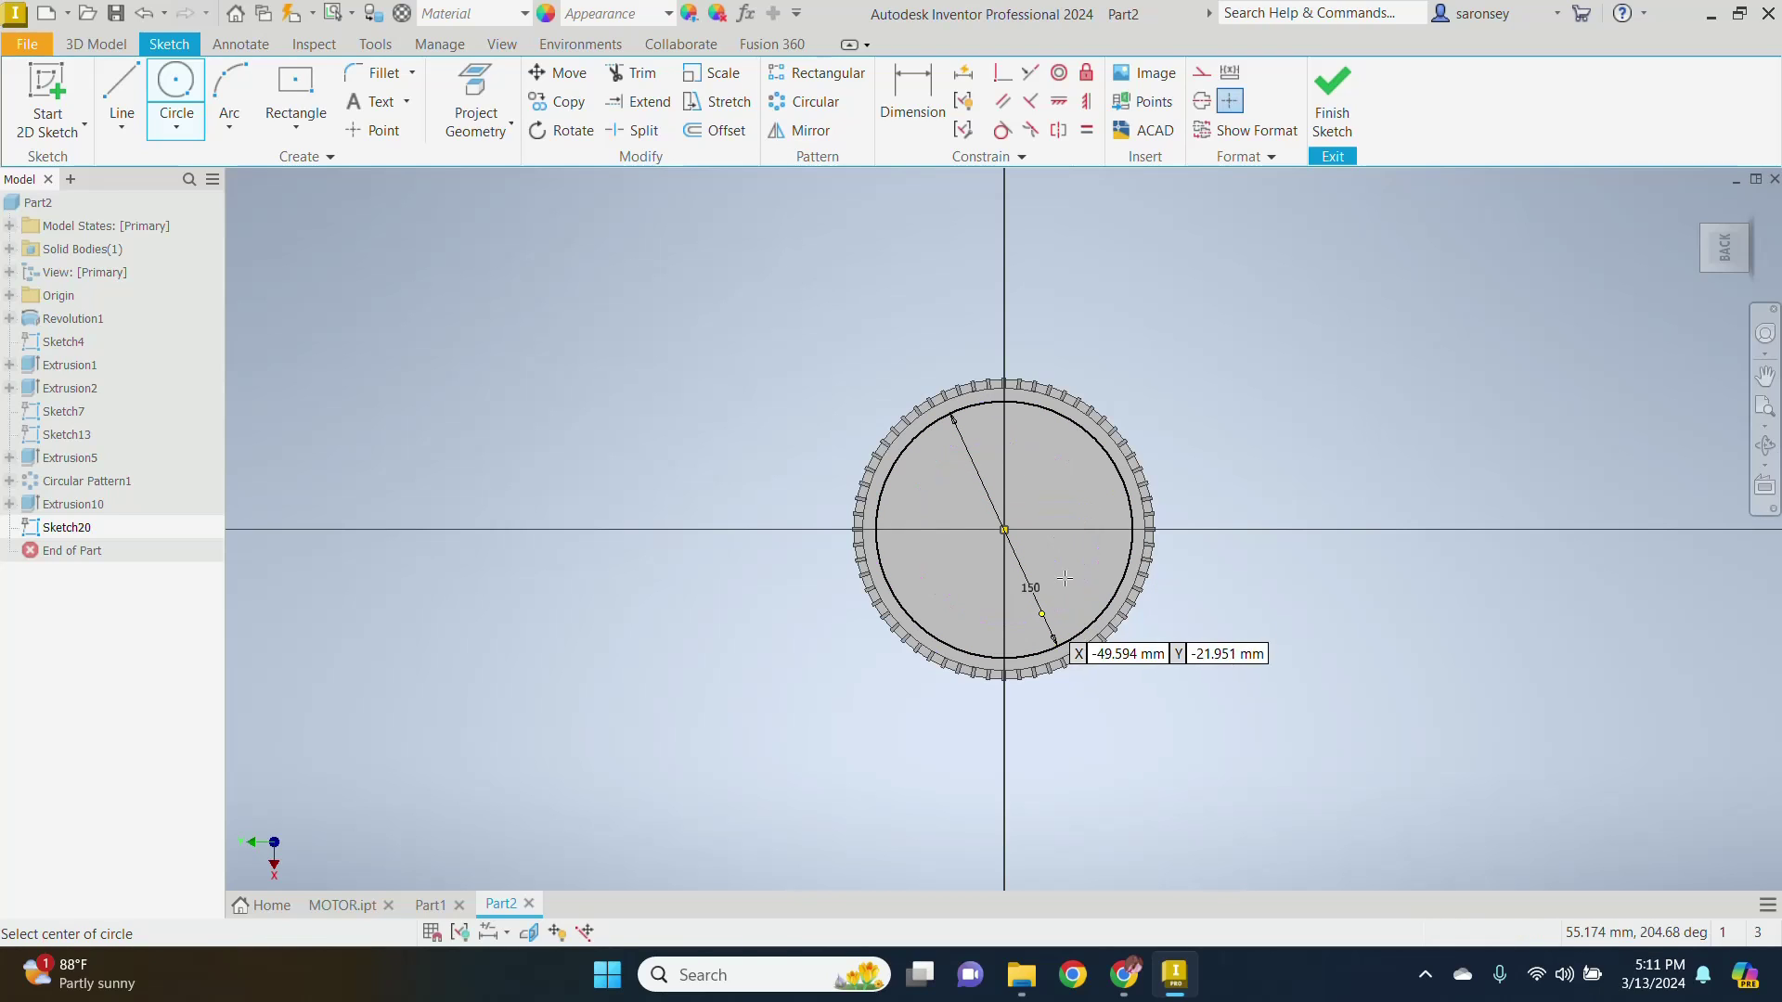
{"action": "right_click", "coordinate": [1244, 392]}
{"action": "left_click", "coordinate": [1295, 397]}
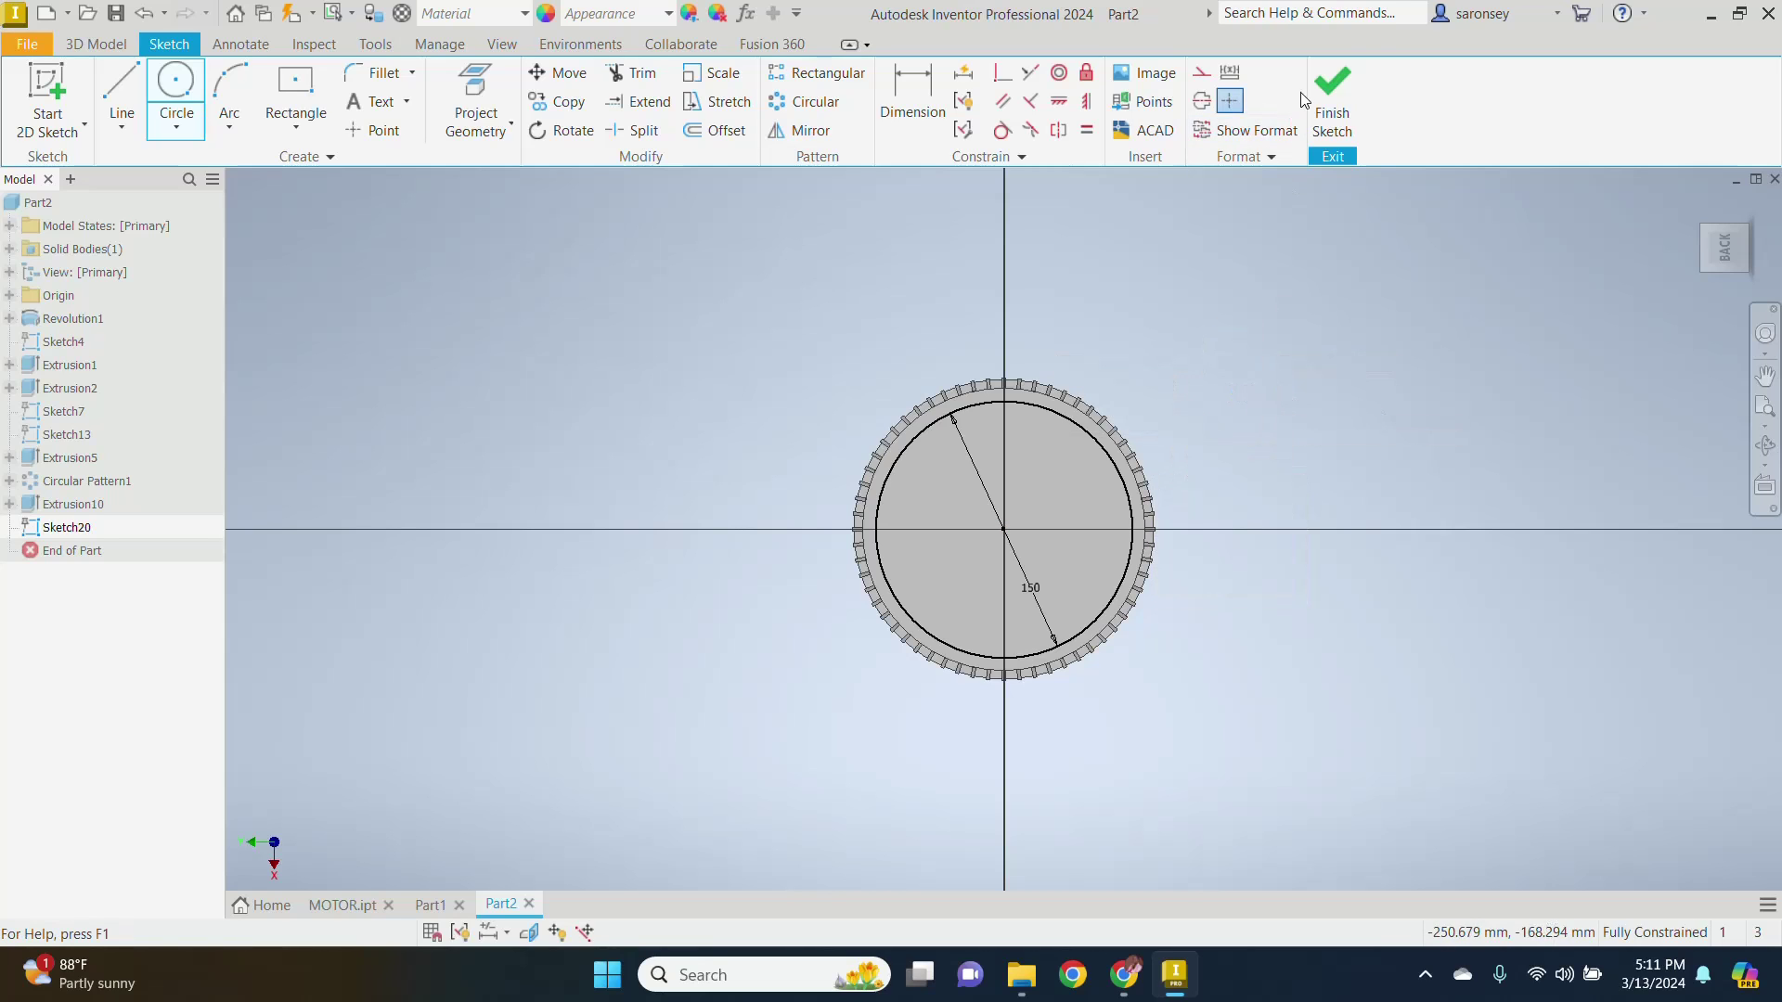
Step: Finish the sketch and extrude the 150 mm circle 20 mm outward, joined to the body
{"action": "left_click", "coordinate": [1326, 89]}
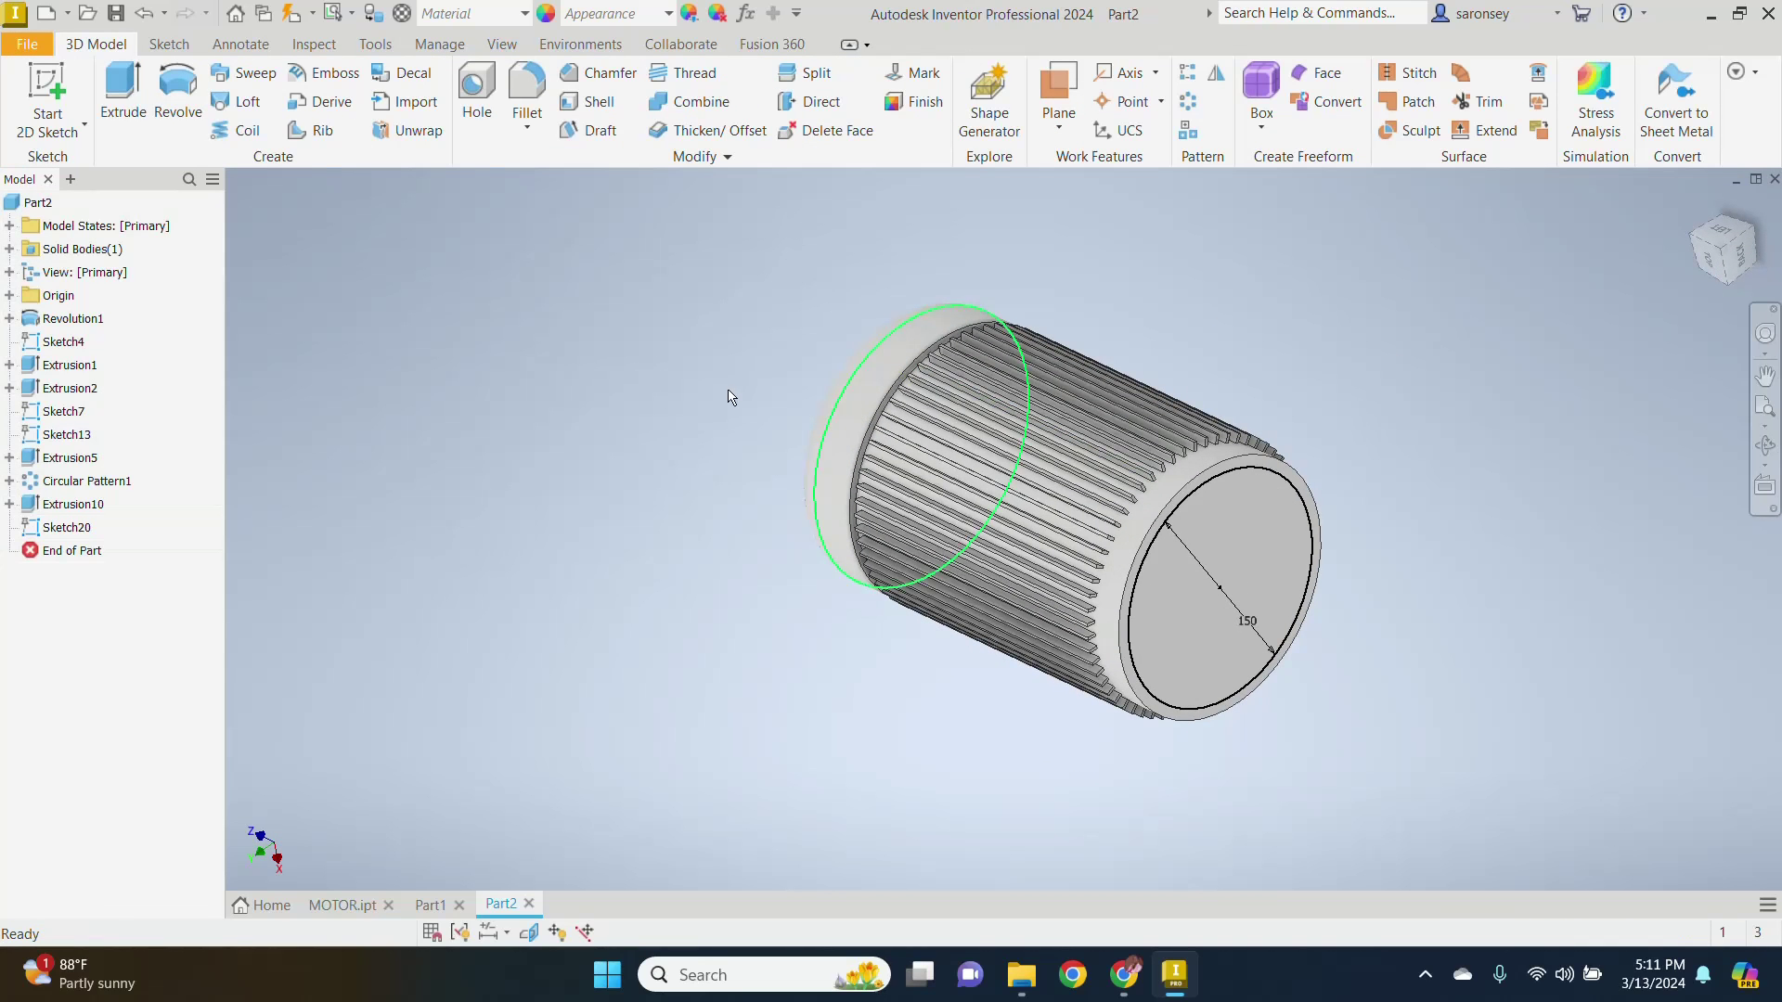
{"action": "left_click", "coordinate": [130, 125]}
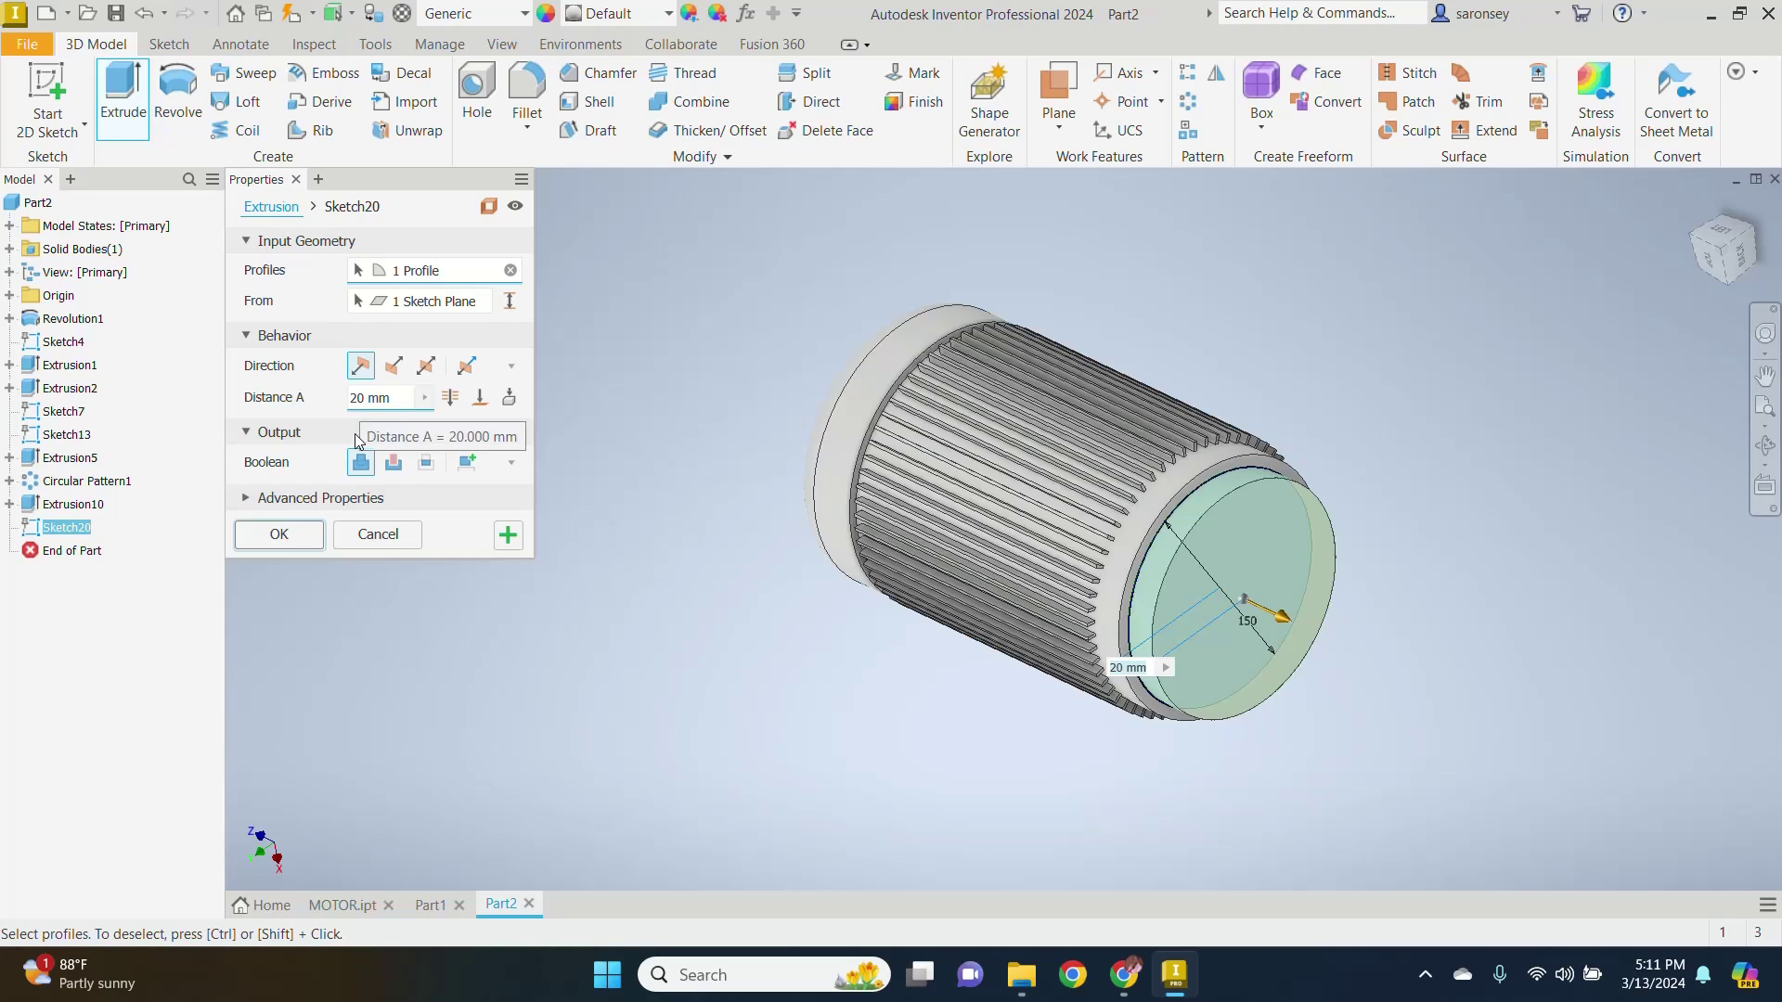
{"action": "left_click", "coordinate": [282, 535]}
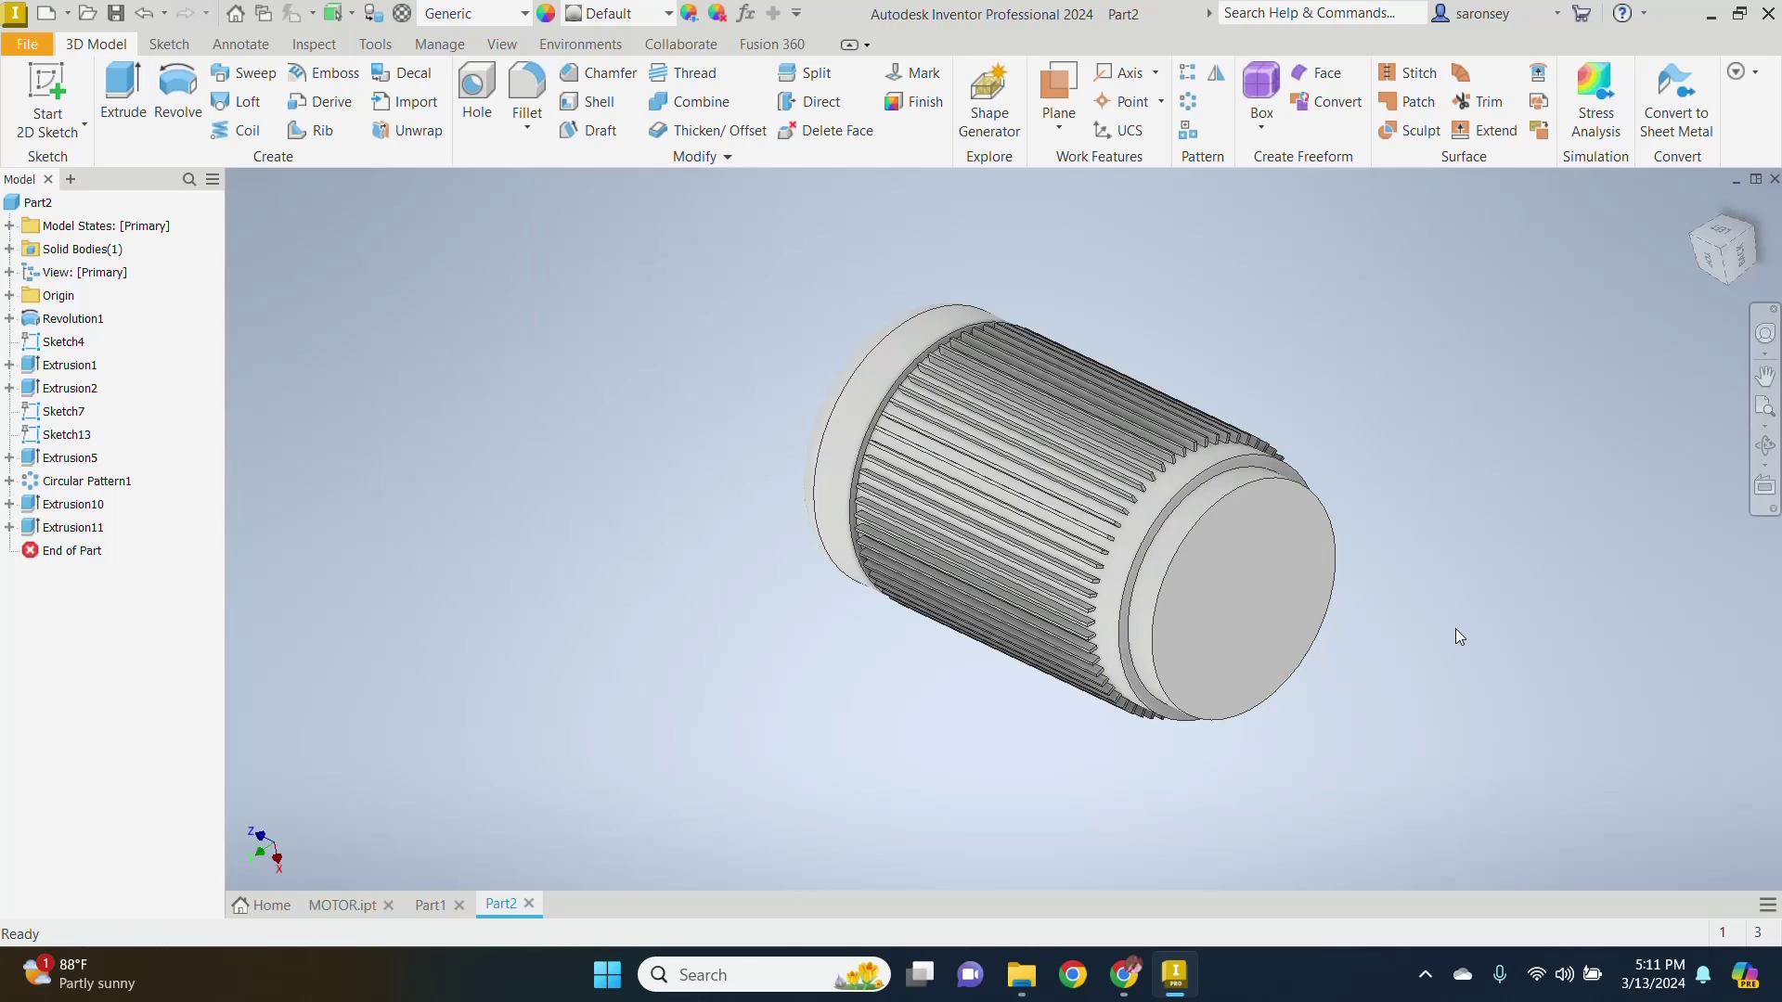
Step: Fillet the outer circular rims of the 165 mm and 150 mm end steps with a 10 mm radius
{"action": "middle_click_drag", "start_coordinate": [1455, 636], "coordinate": [1316, 628]}
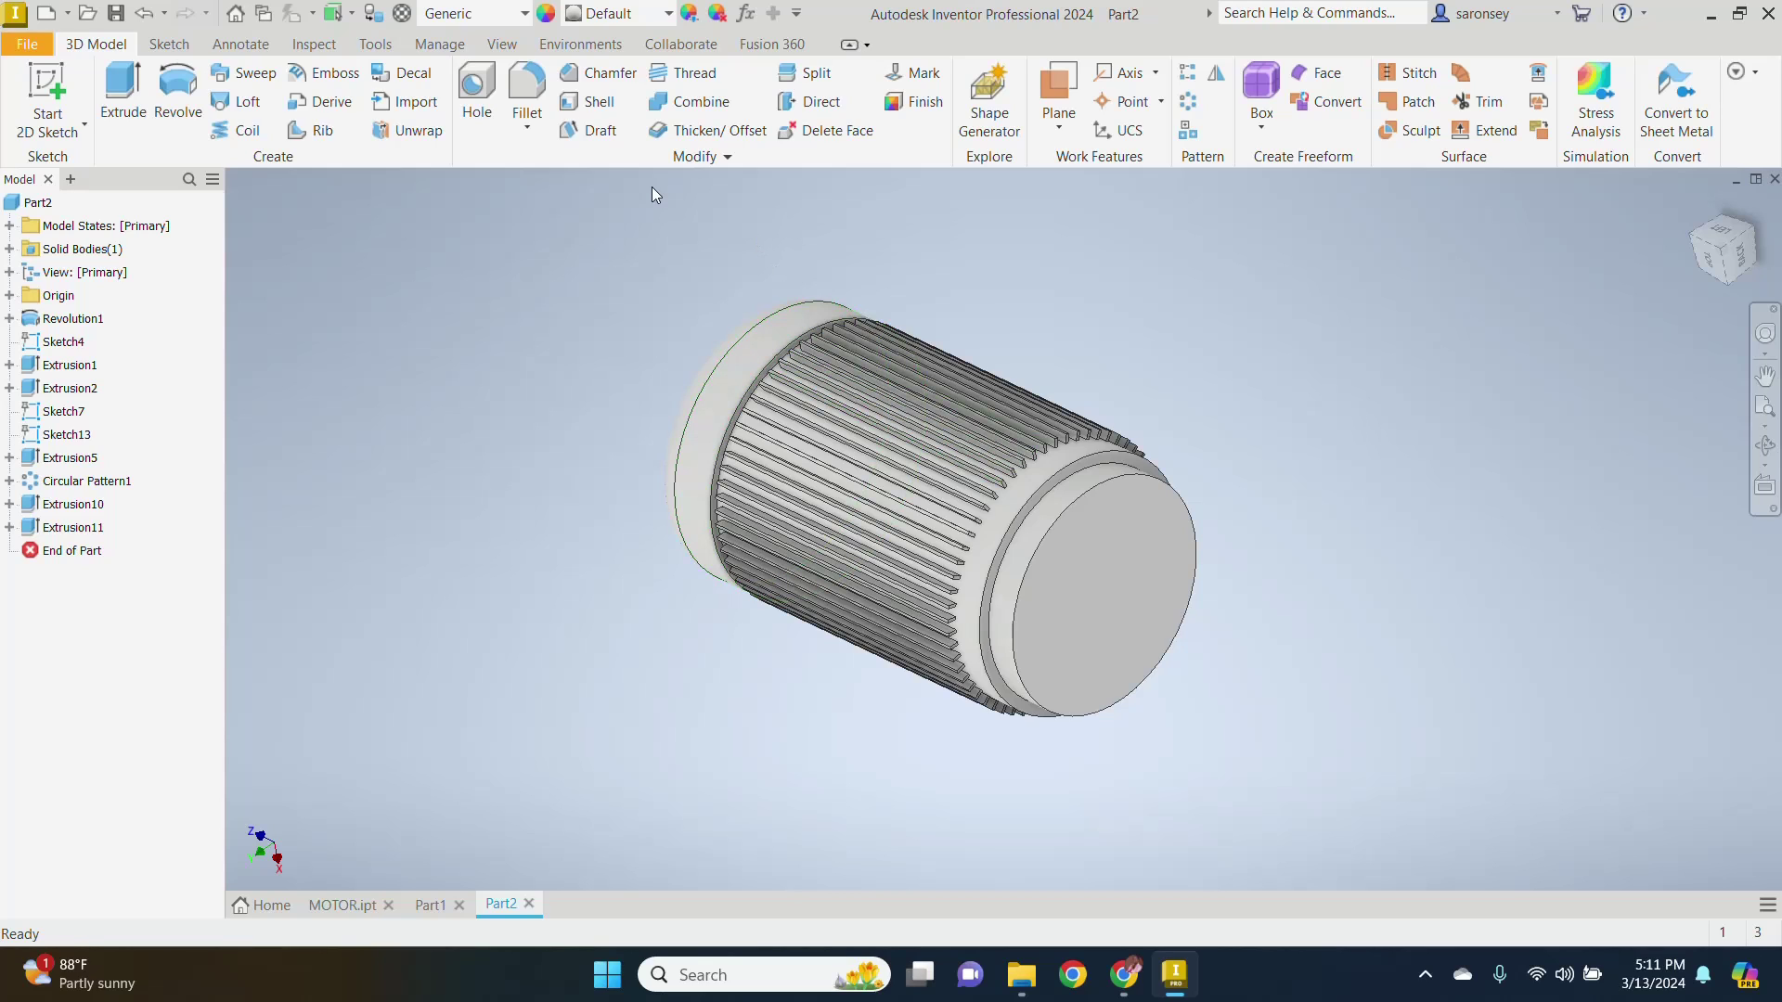
{"action": "left_click", "coordinate": [530, 87]}
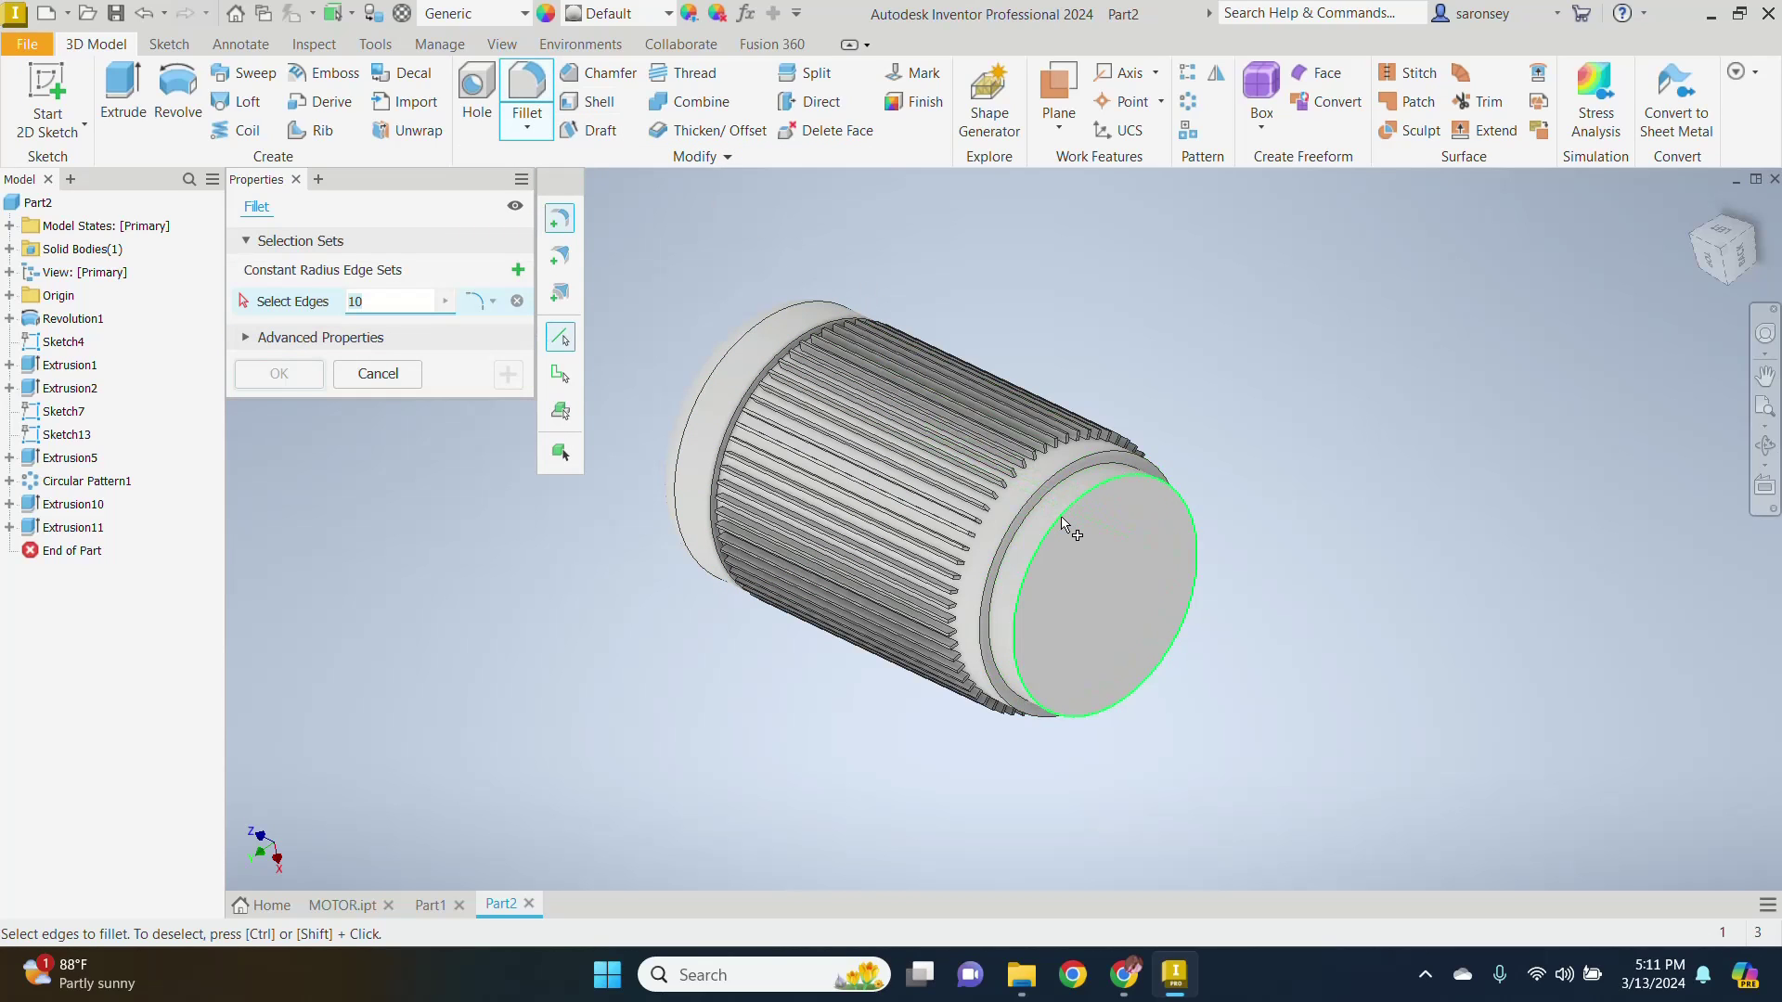
{"action": "left_click", "coordinate": [1025, 516]}
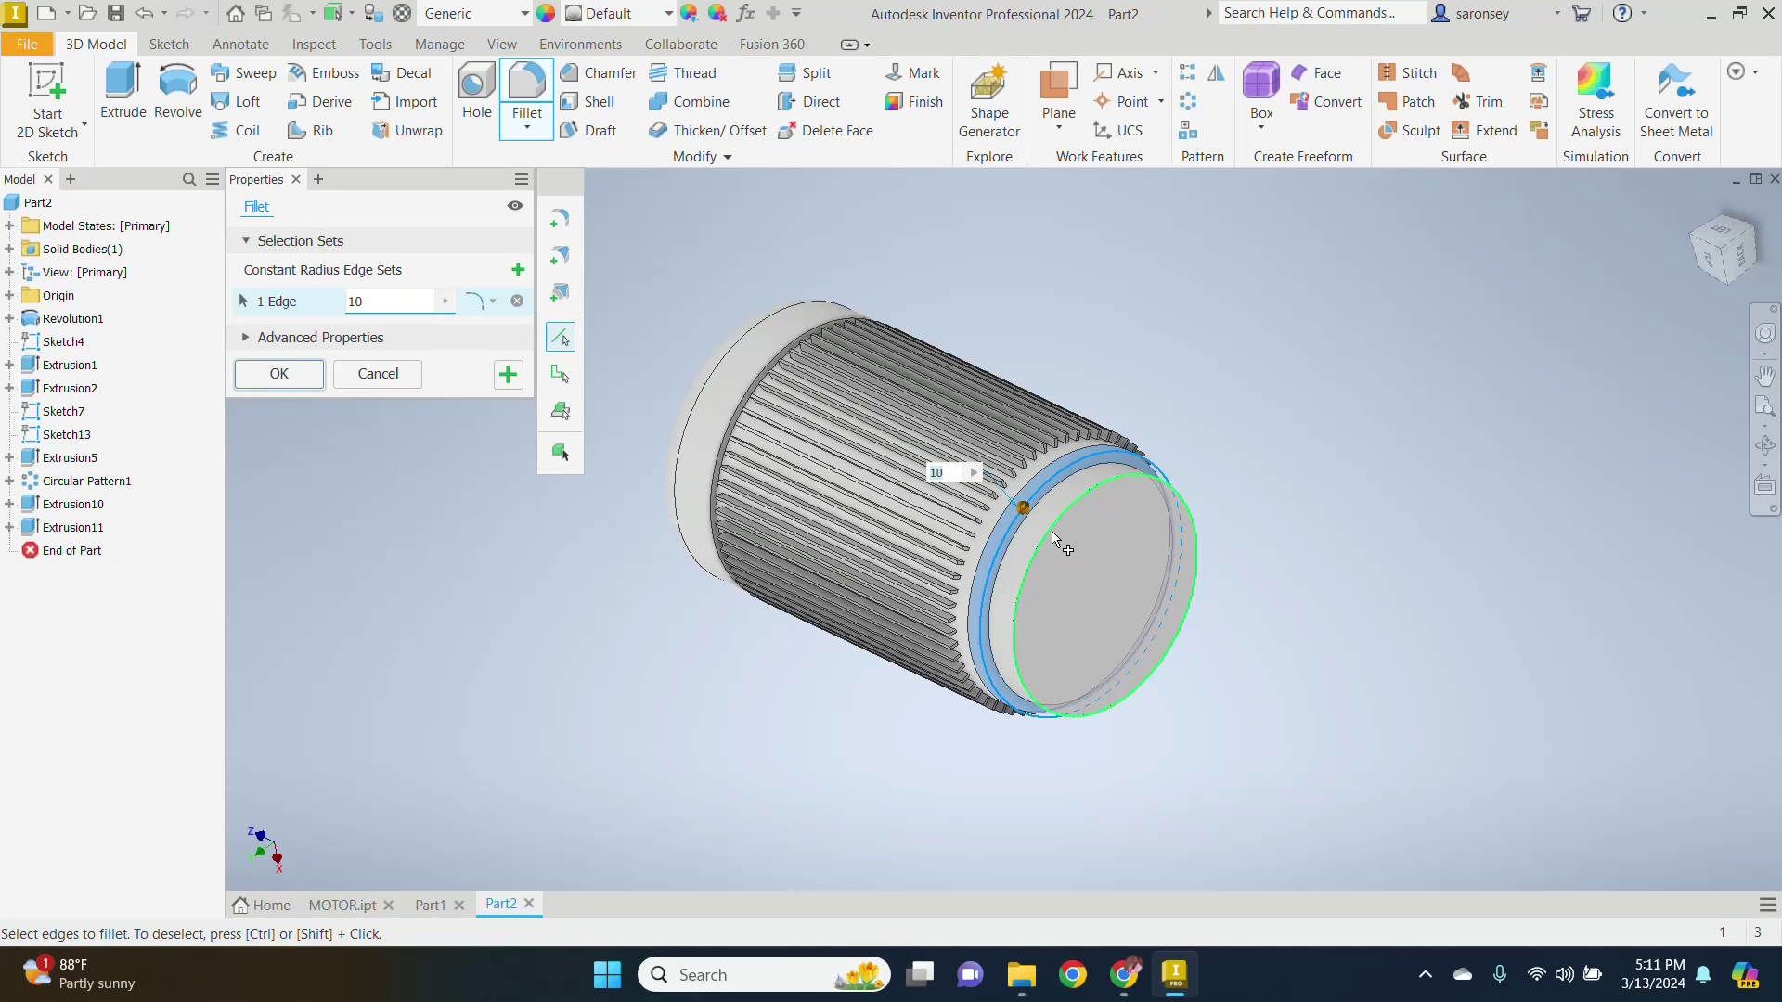
{"action": "left_click", "coordinate": [1055, 537]}
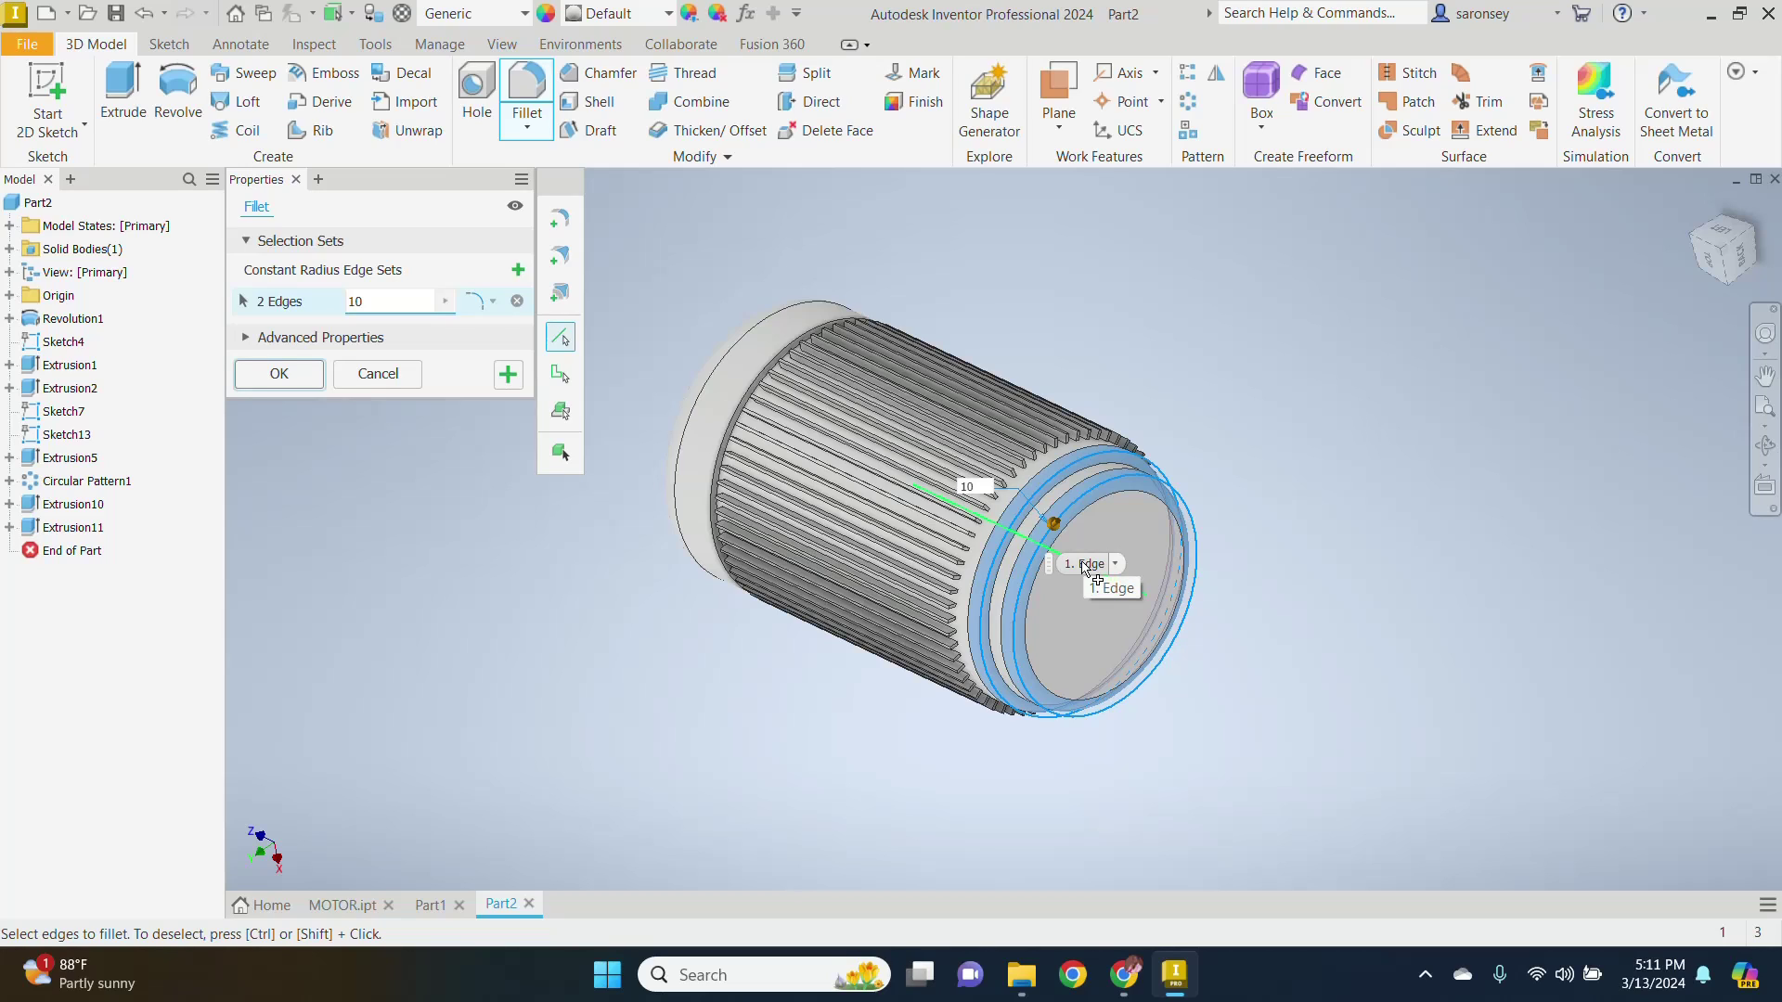
{"action": "left_click", "coordinate": [299, 383]}
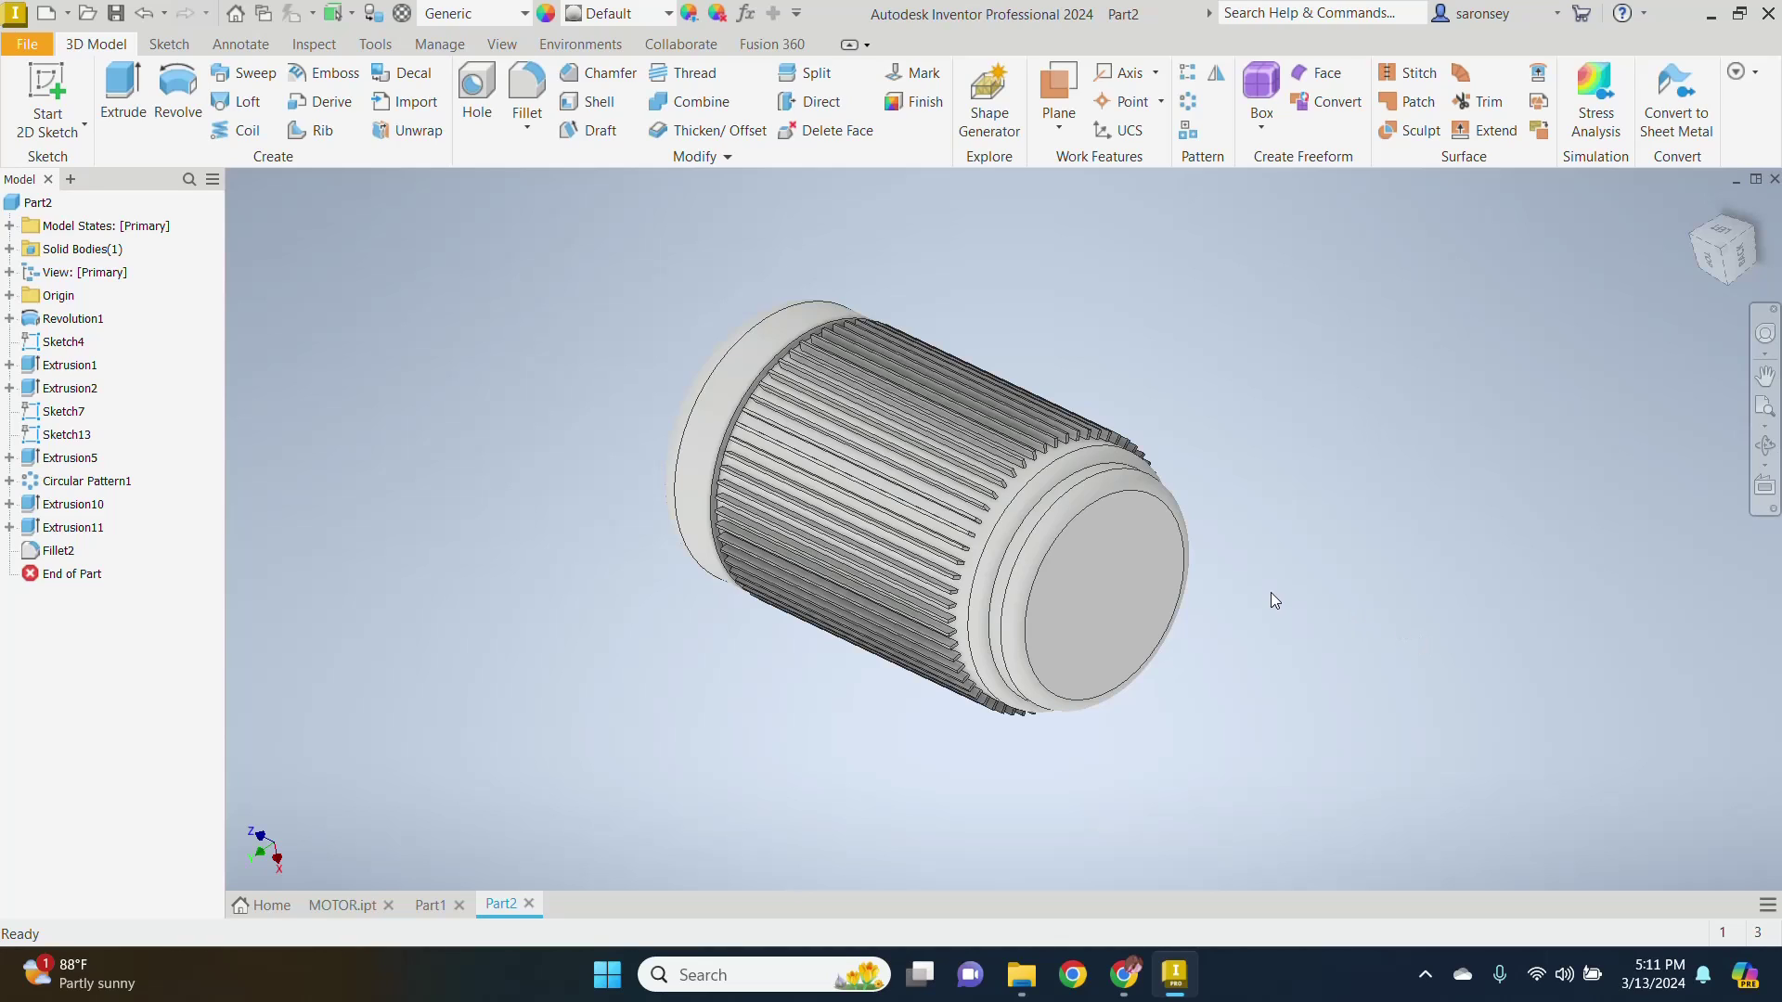
Step: Sketch a 40 mm diameter circle centred on the origin on the filleted end's flat face
{"action": "left_click", "coordinate": [1151, 591]}
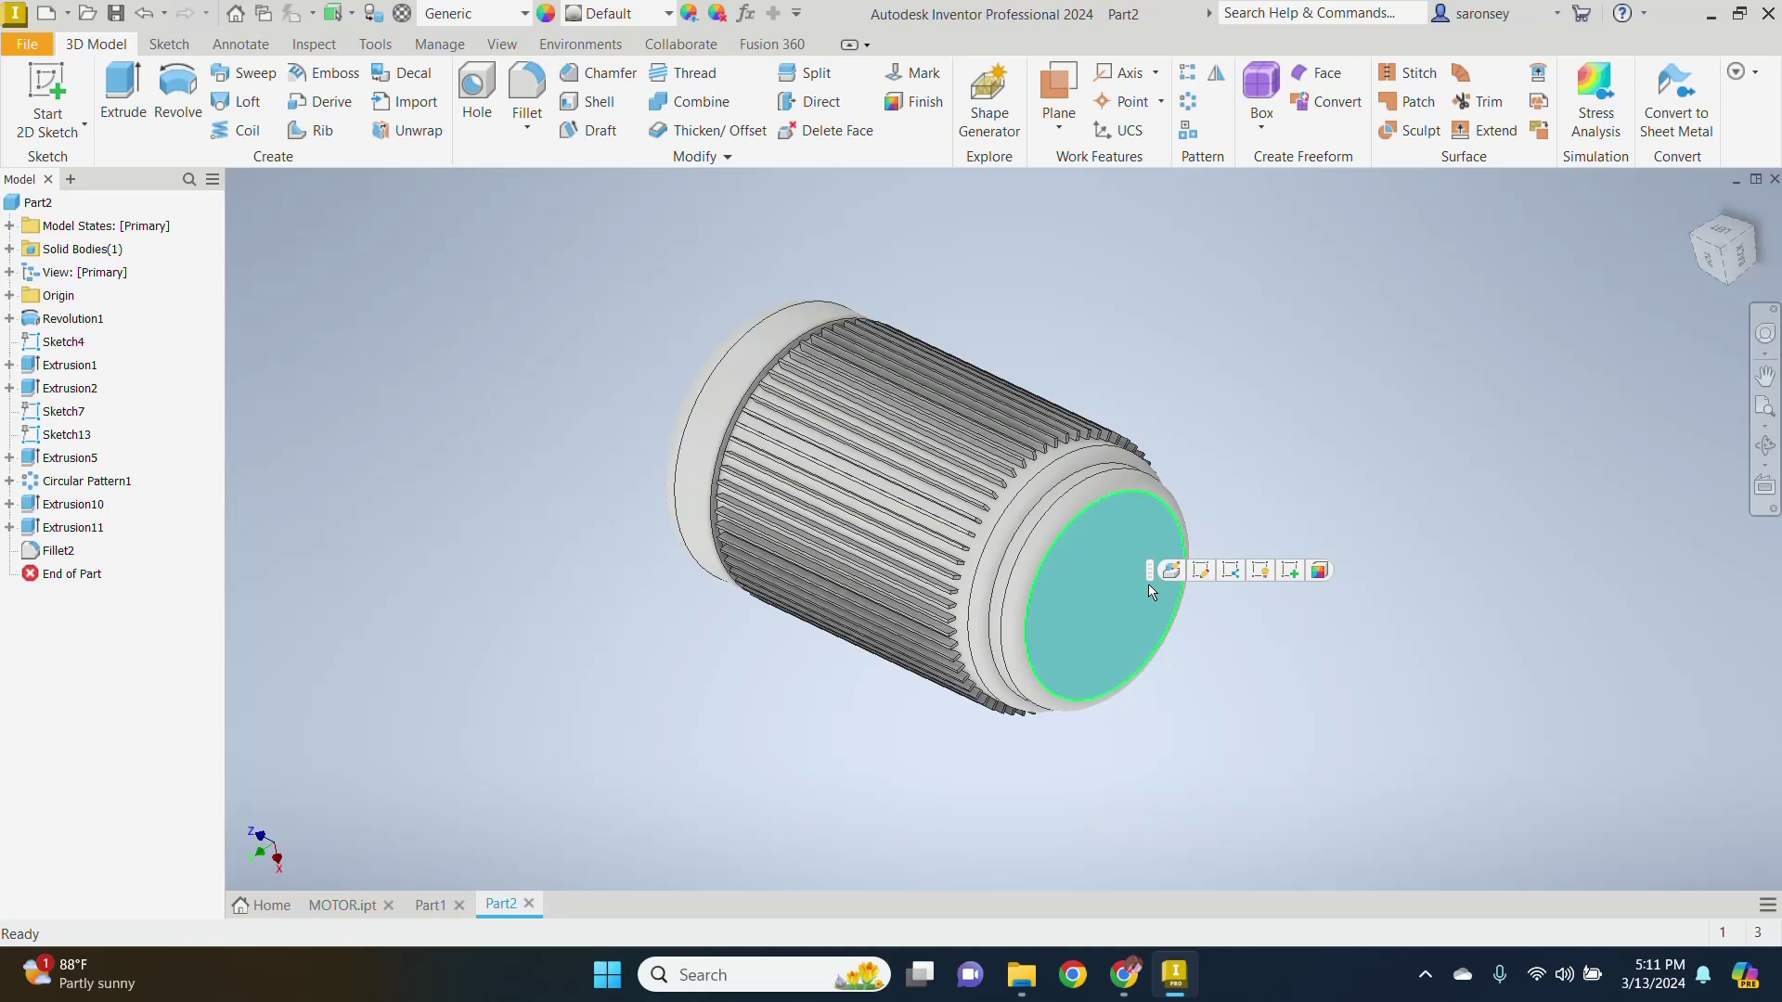
{"action": "left_click", "coordinate": [1290, 569]}
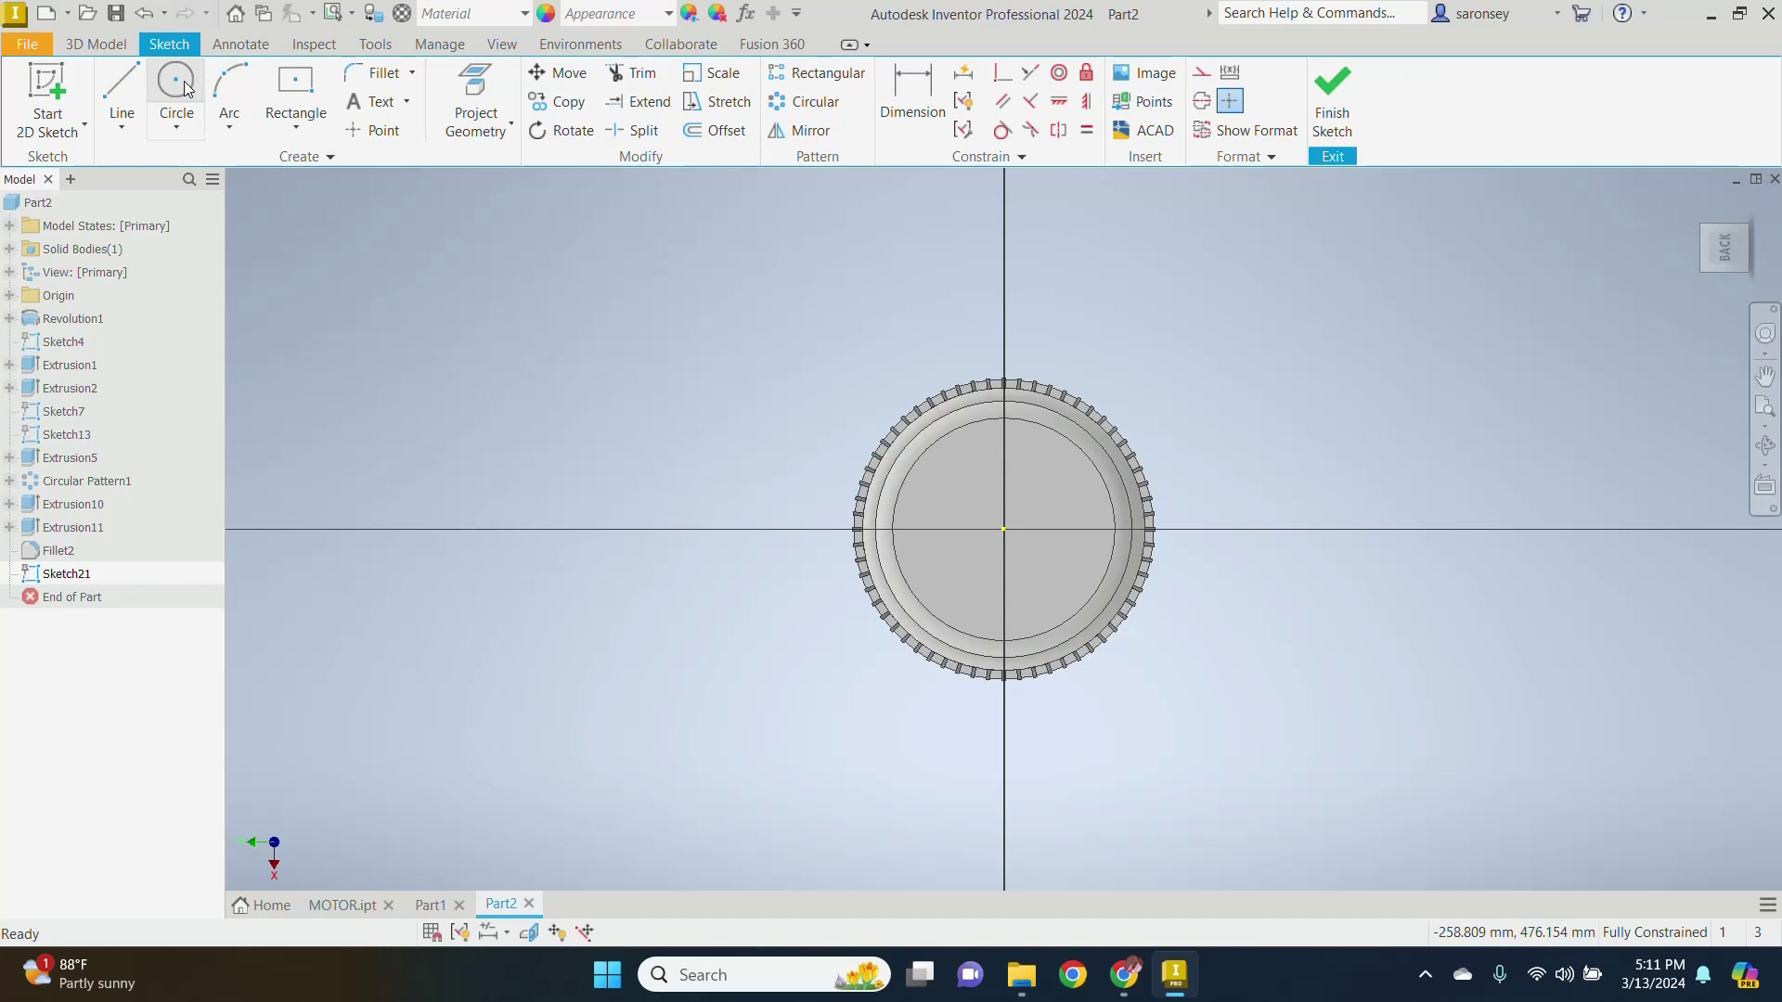
{"action": "left_click", "coordinate": [177, 83]}
{"action": "left_click", "coordinate": [1003, 529]}
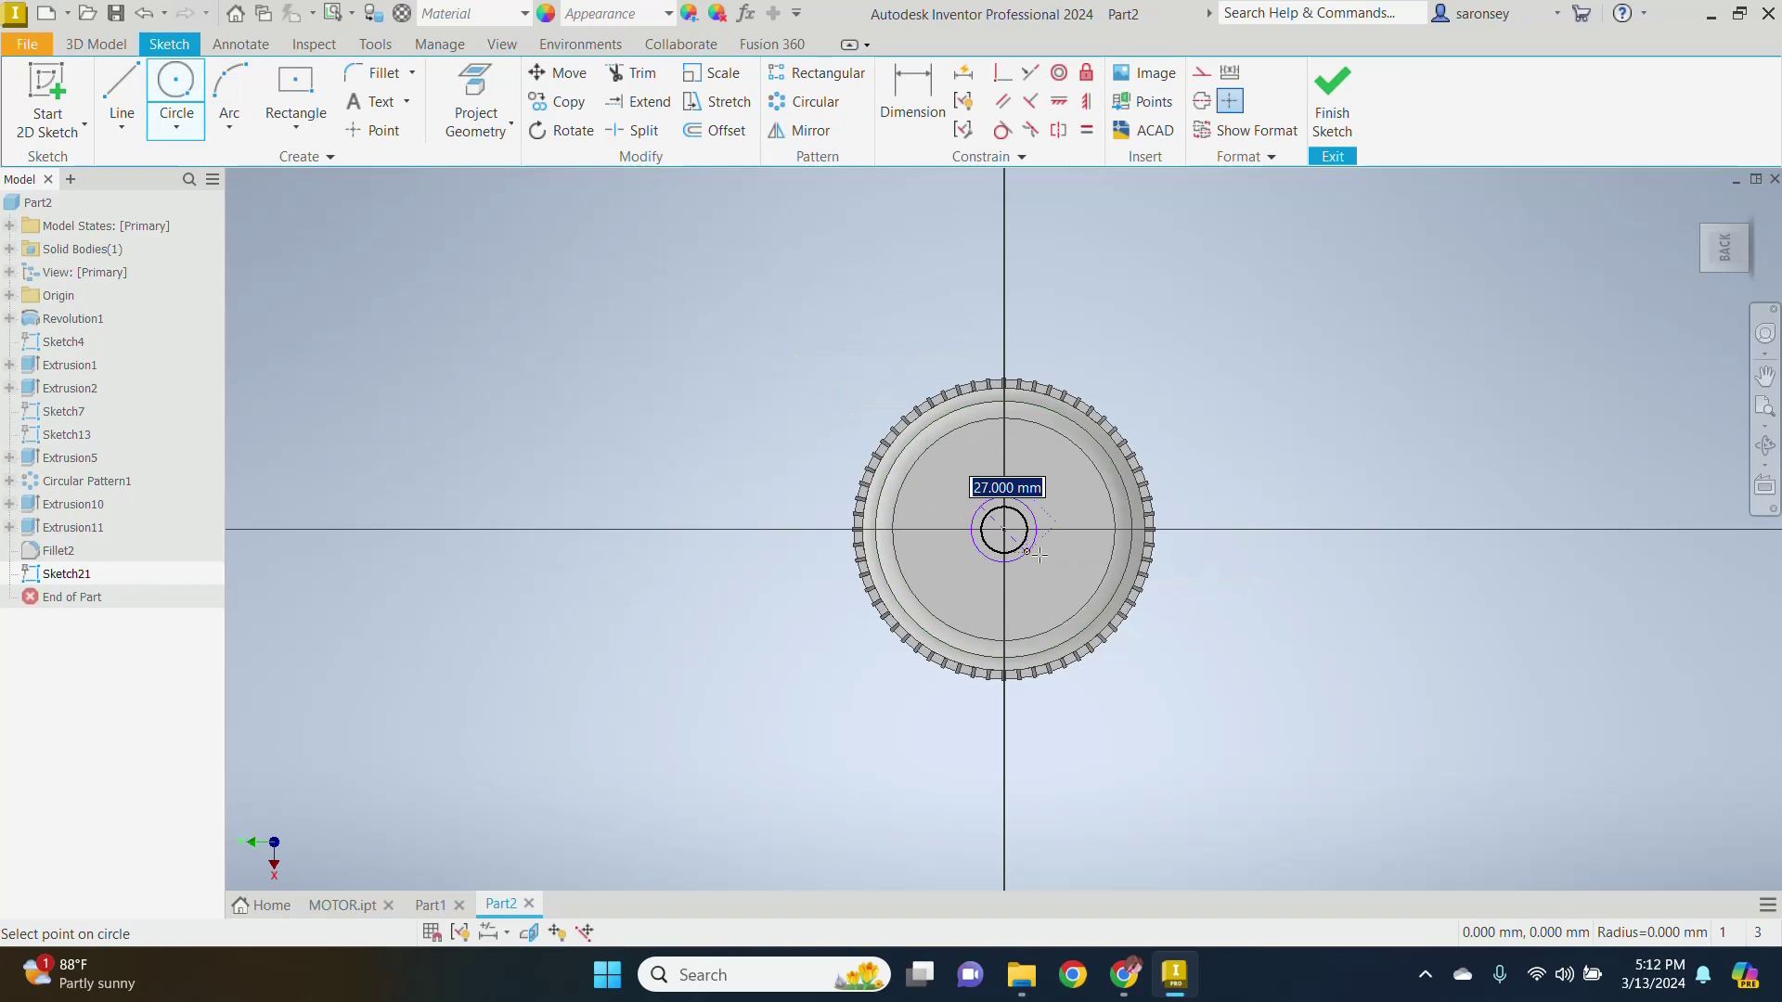
{"action": "type", "text": "4"}
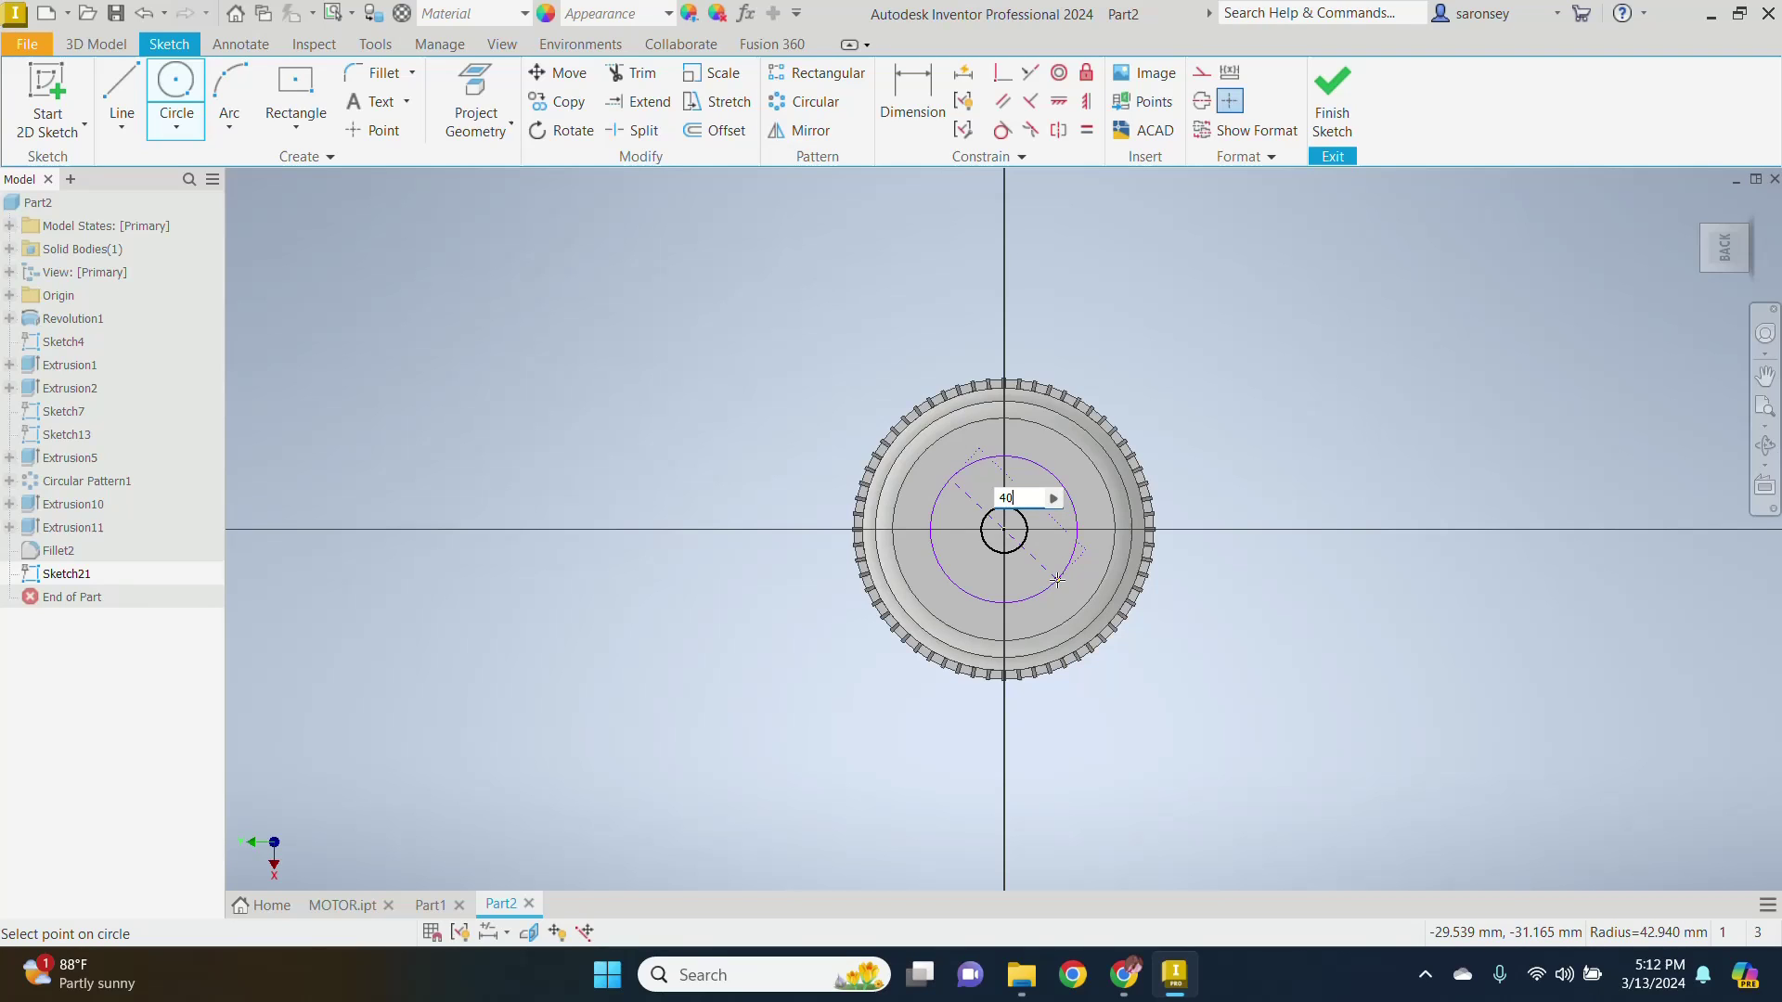
{"action": "type", "text": "0"}
{"action": "key", "text": "Return"}
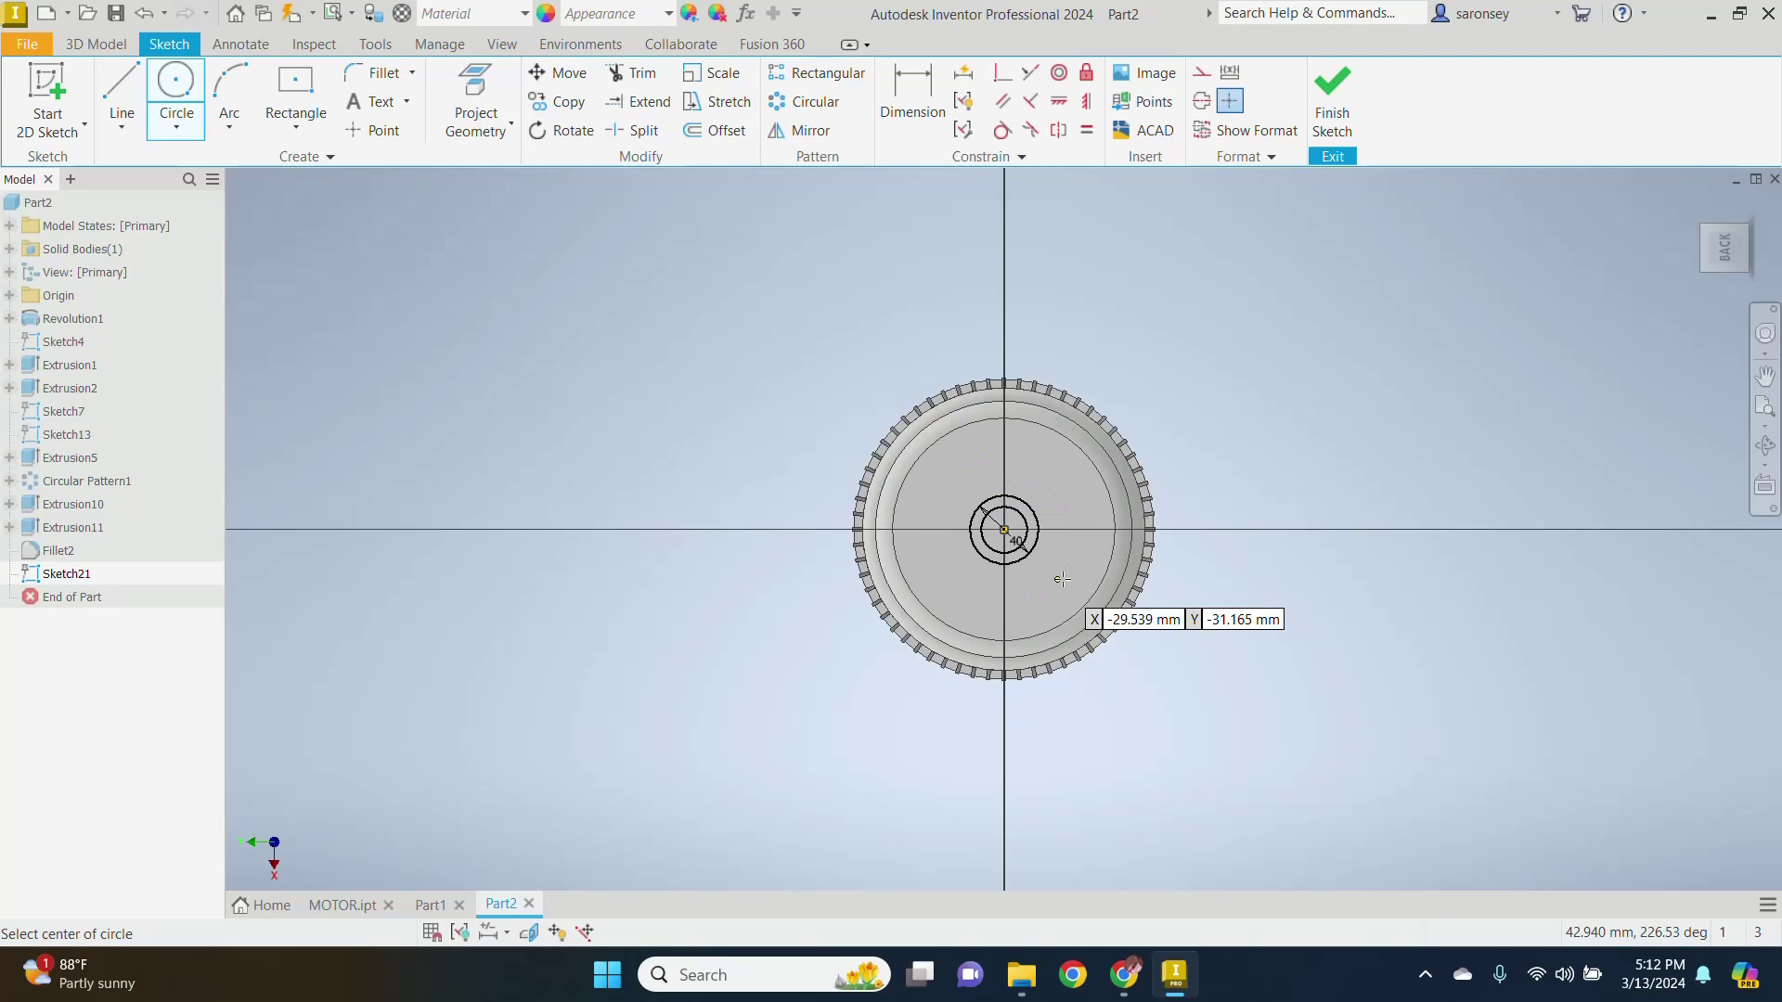
{"action": "right_click", "coordinate": [1264, 354]}
{"action": "left_click", "coordinate": [1339, 361]}
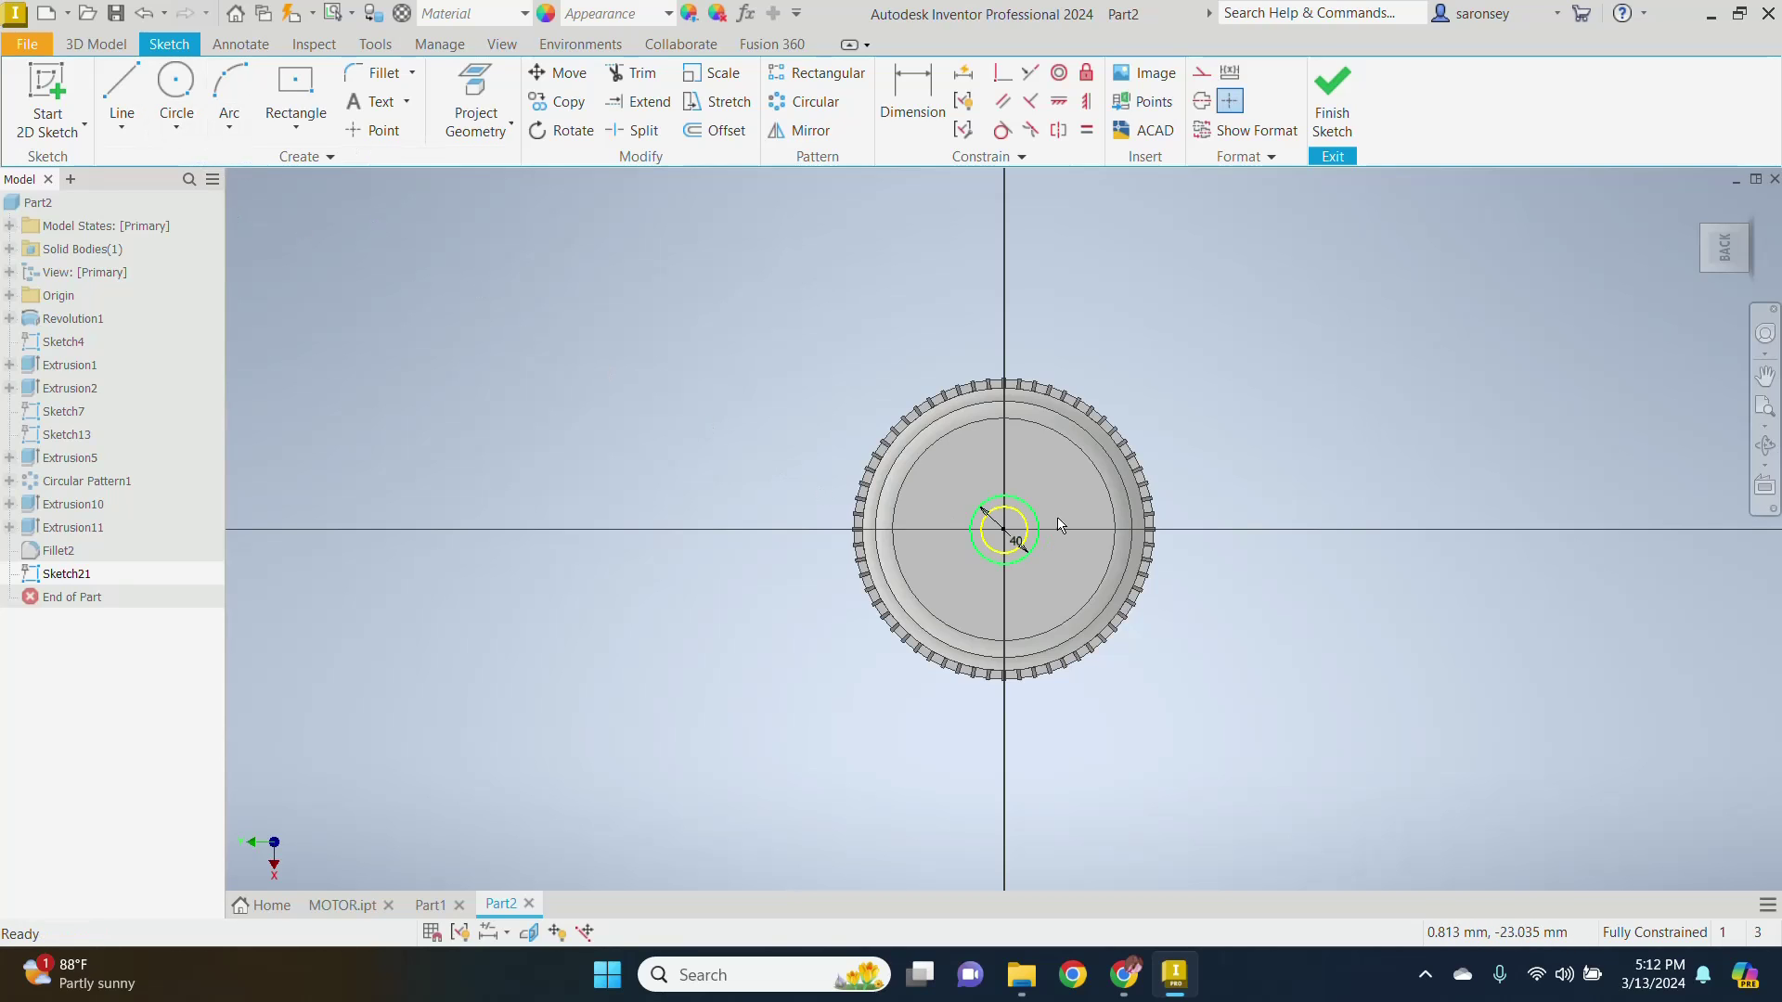
Step: Finish the sketch and cut the full 40 mm circle, including its inner region, 5 mm deep into the end face
{"action": "left_click", "coordinate": [1329, 102]}
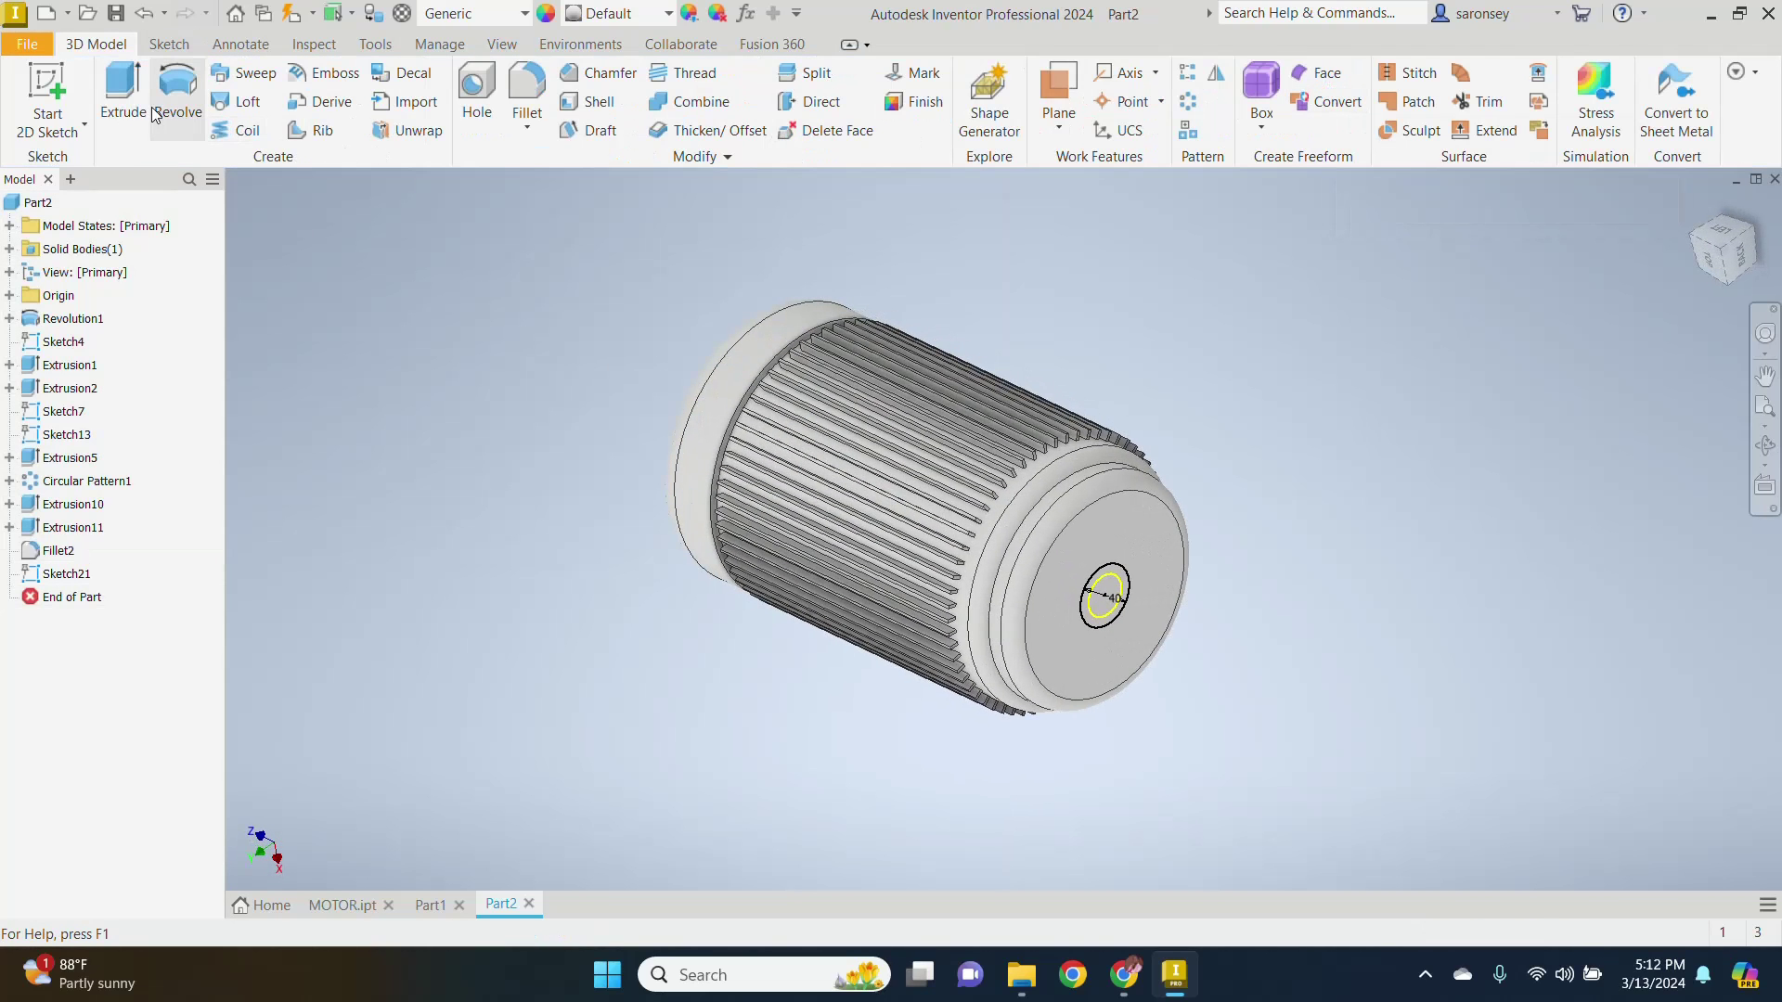
{"action": "left_click", "coordinate": [123, 92]}
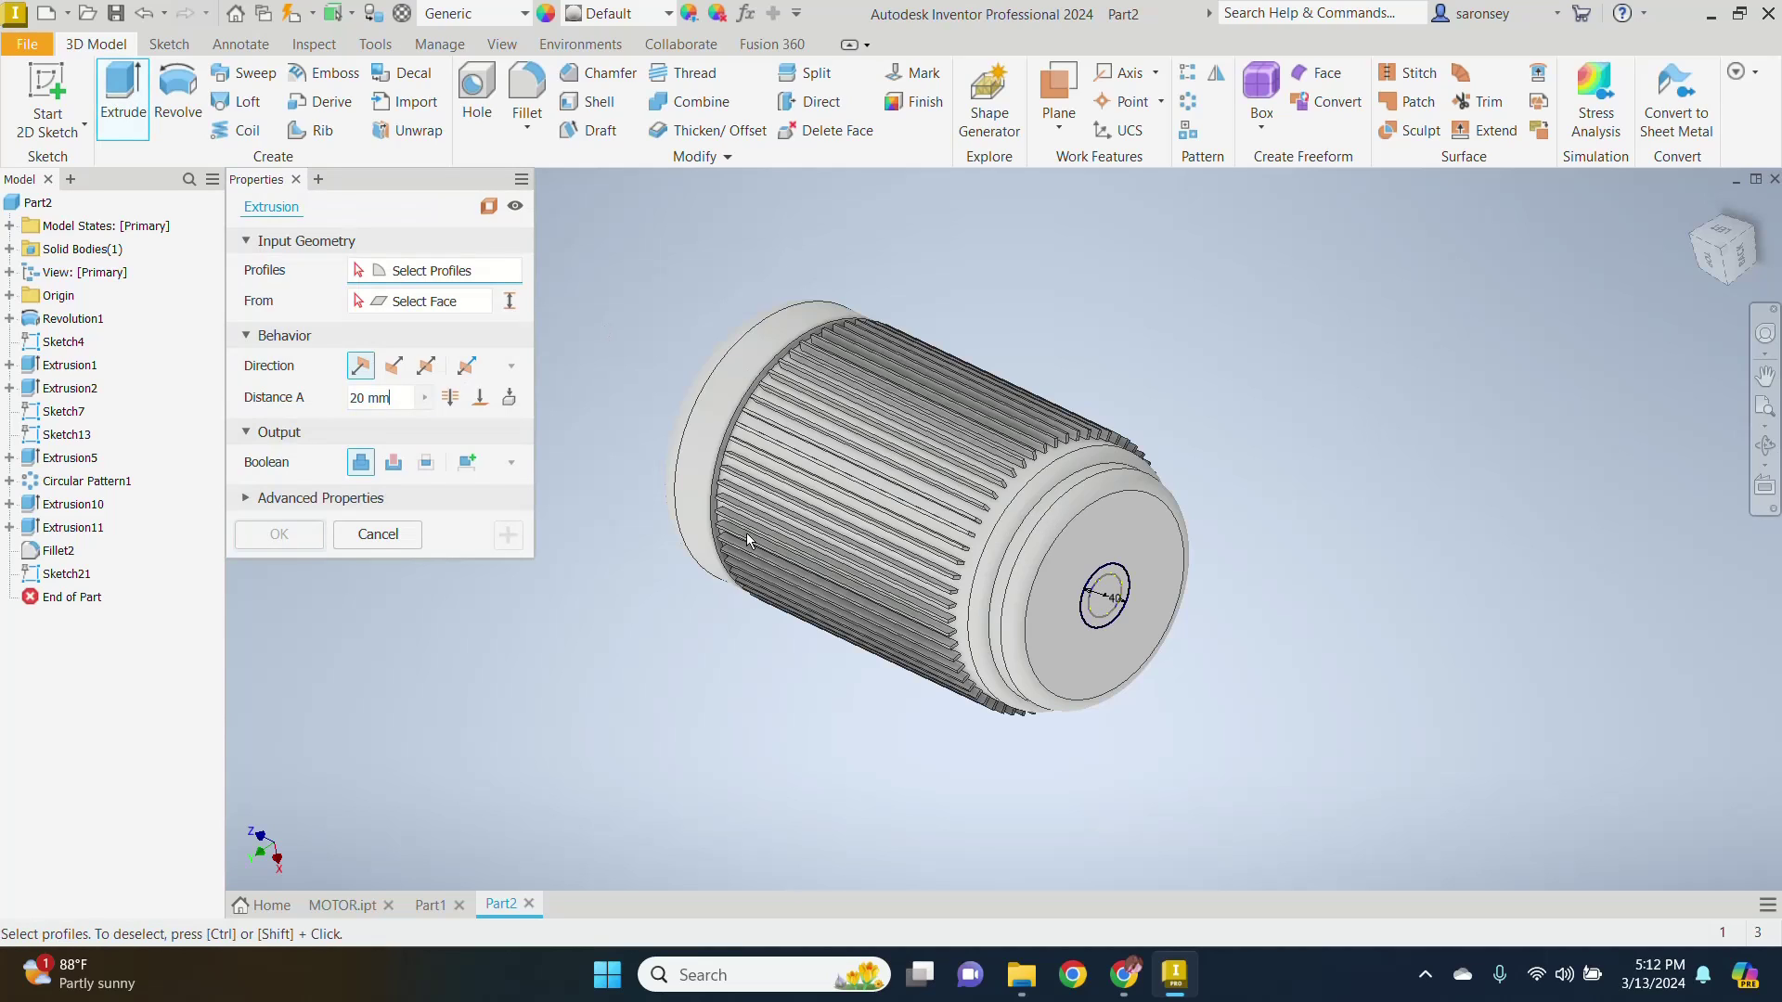
{"action": "left_click", "coordinate": [402, 464]}
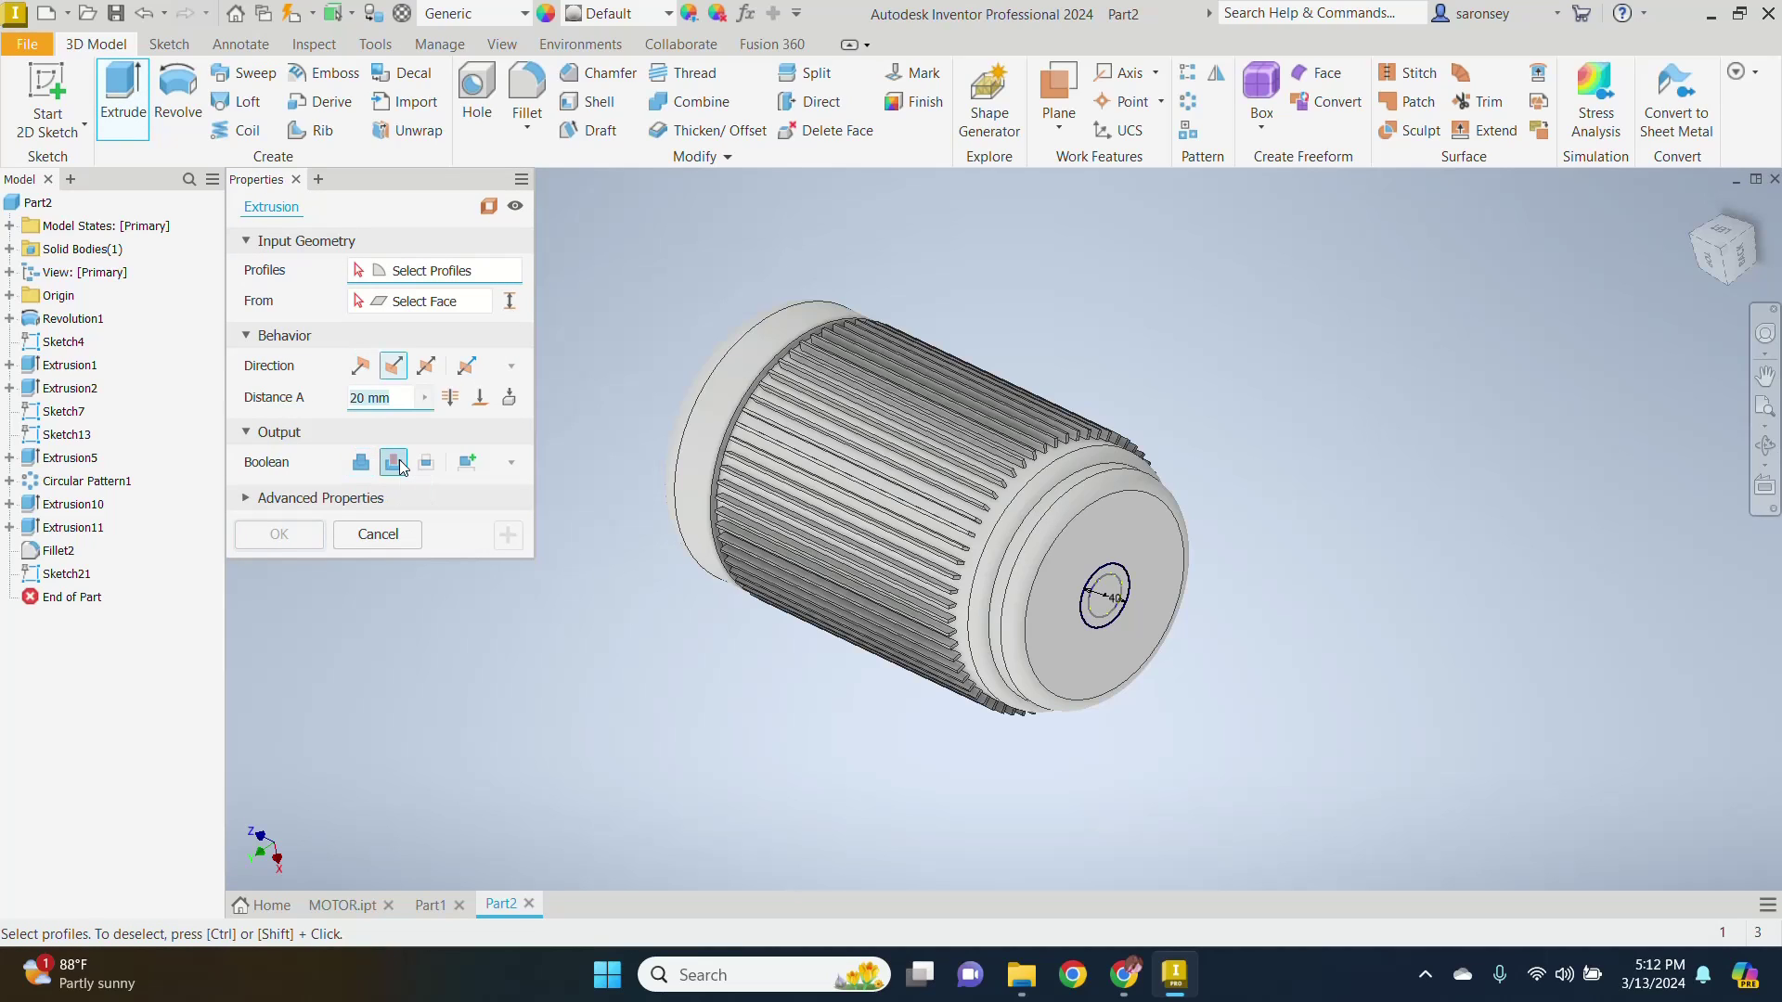
{"action": "left_click_drag", "start_coordinate": [364, 395], "coordinate": [343, 411]}
{"action": "type", "text": "5"}
{"action": "scroll", "coordinate": [1109, 613], "scroll_direction": "up", "scroll_amount": 2}
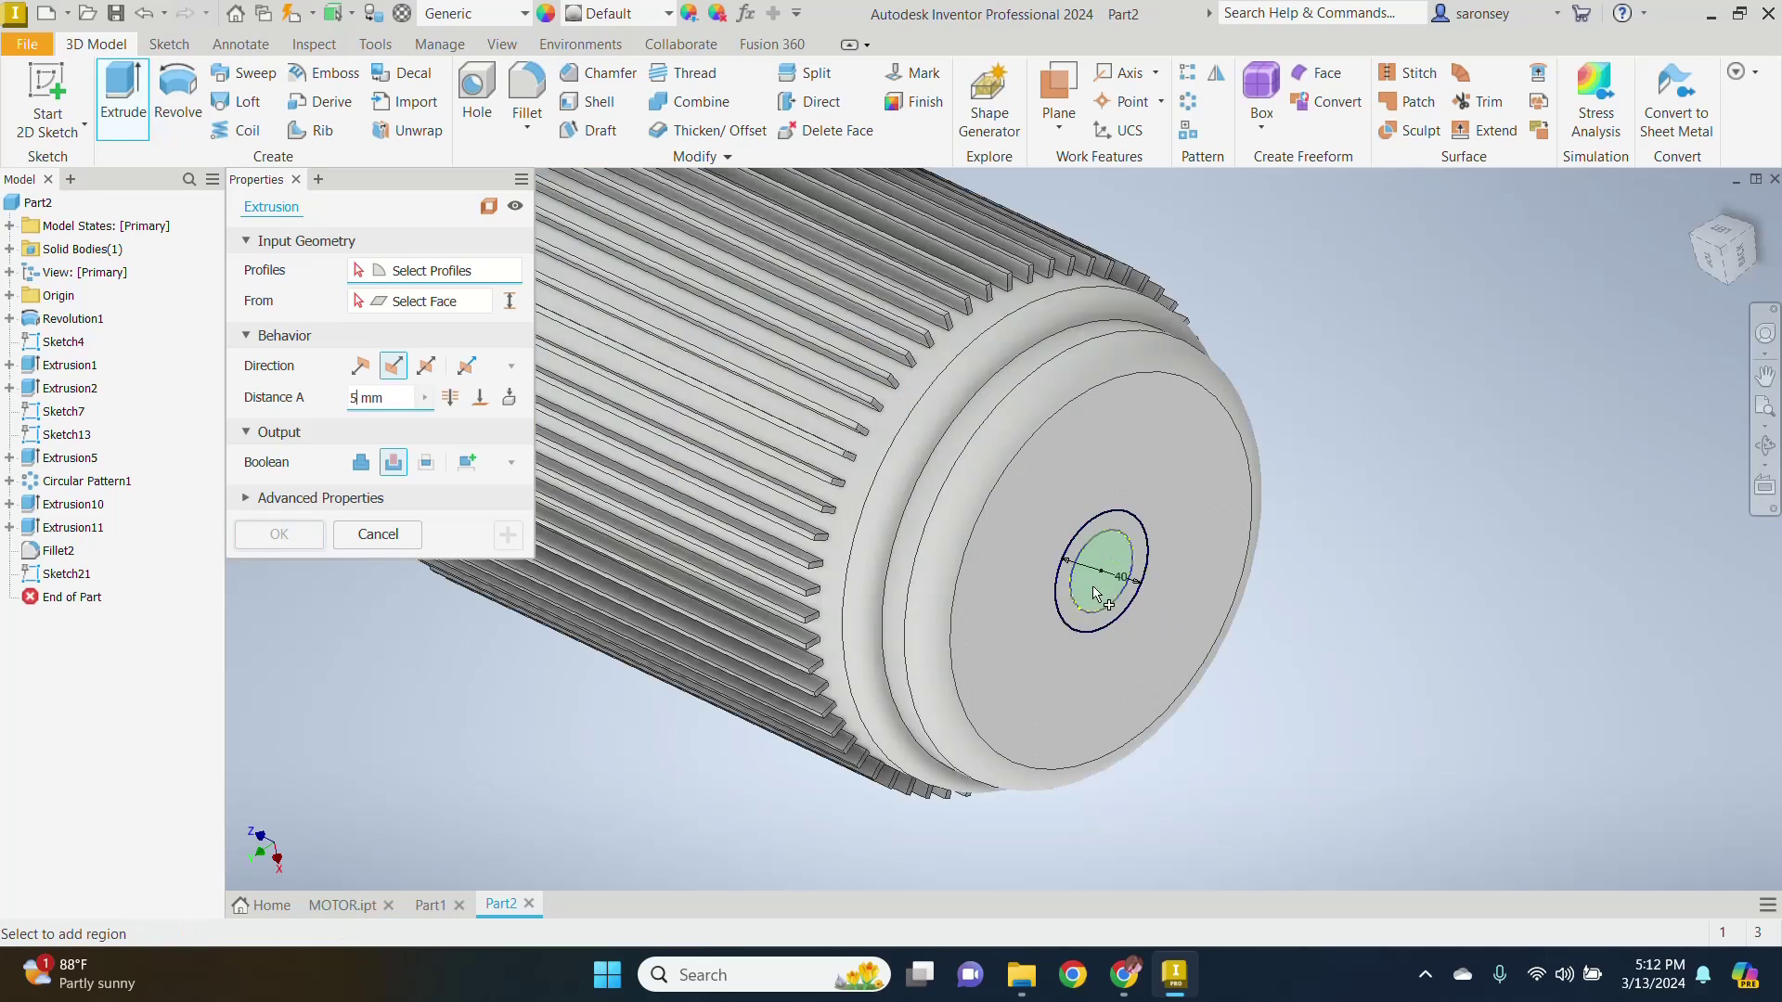
{"action": "left_click", "coordinate": [1094, 525]}
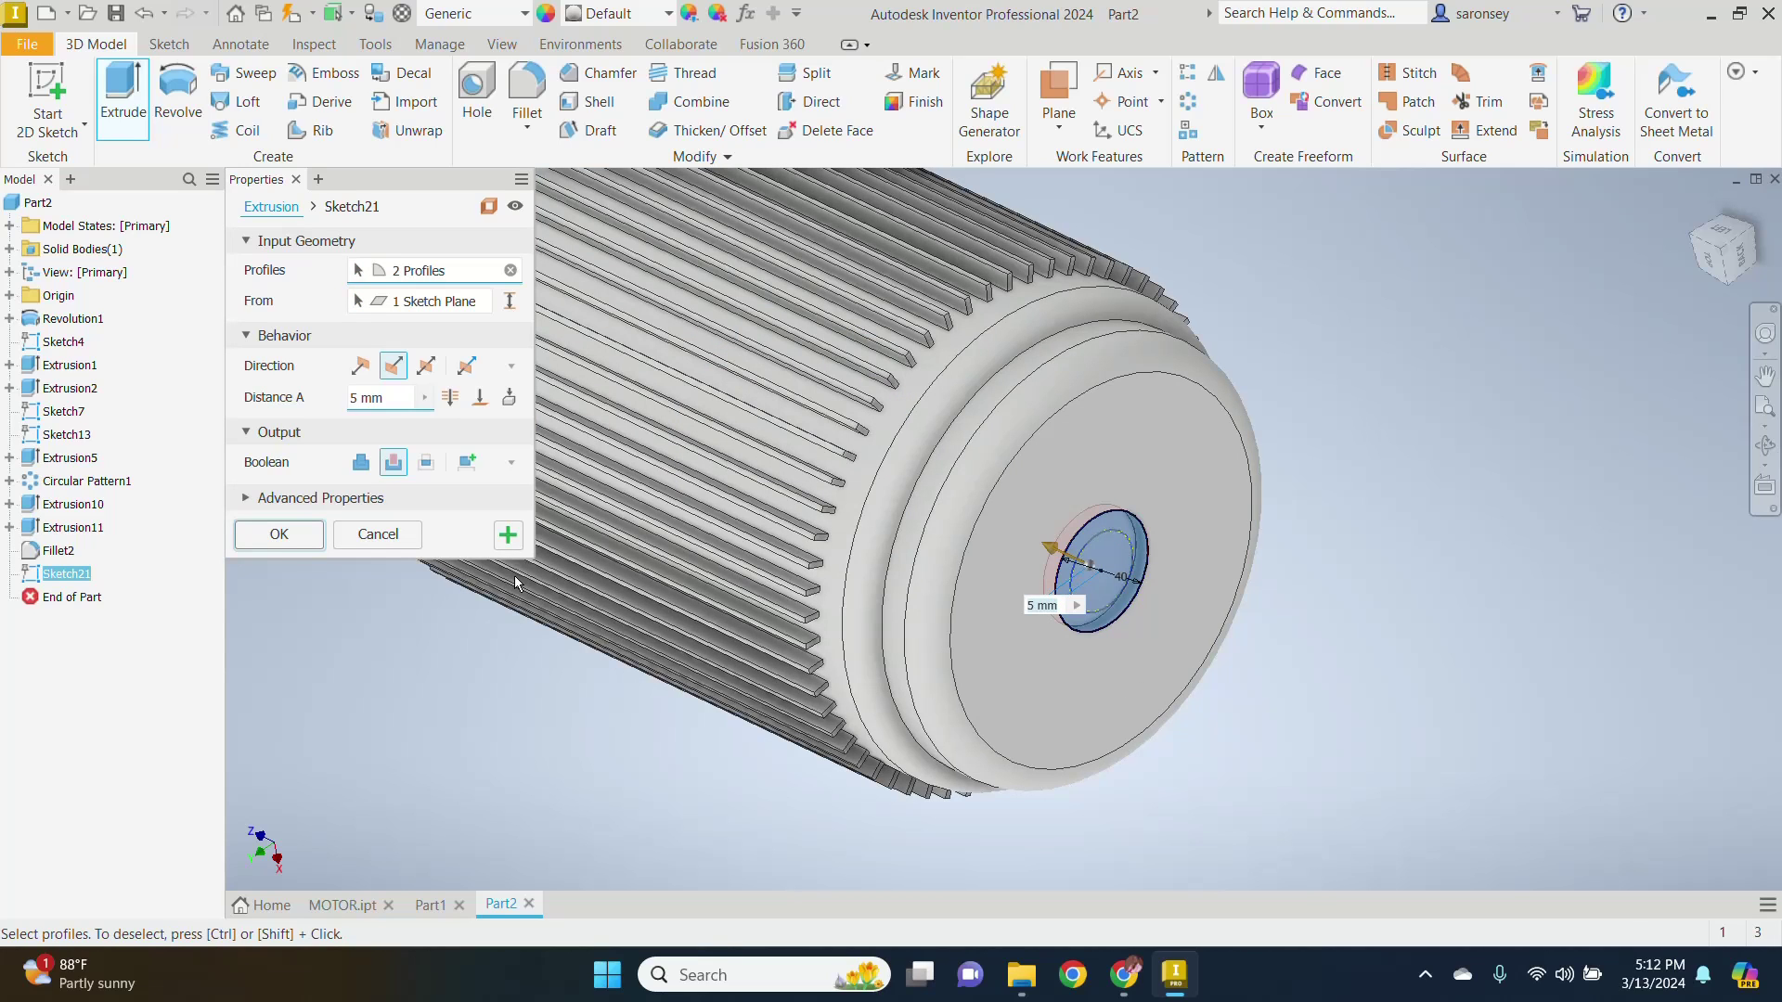
{"action": "left_click", "coordinate": [289, 544]}
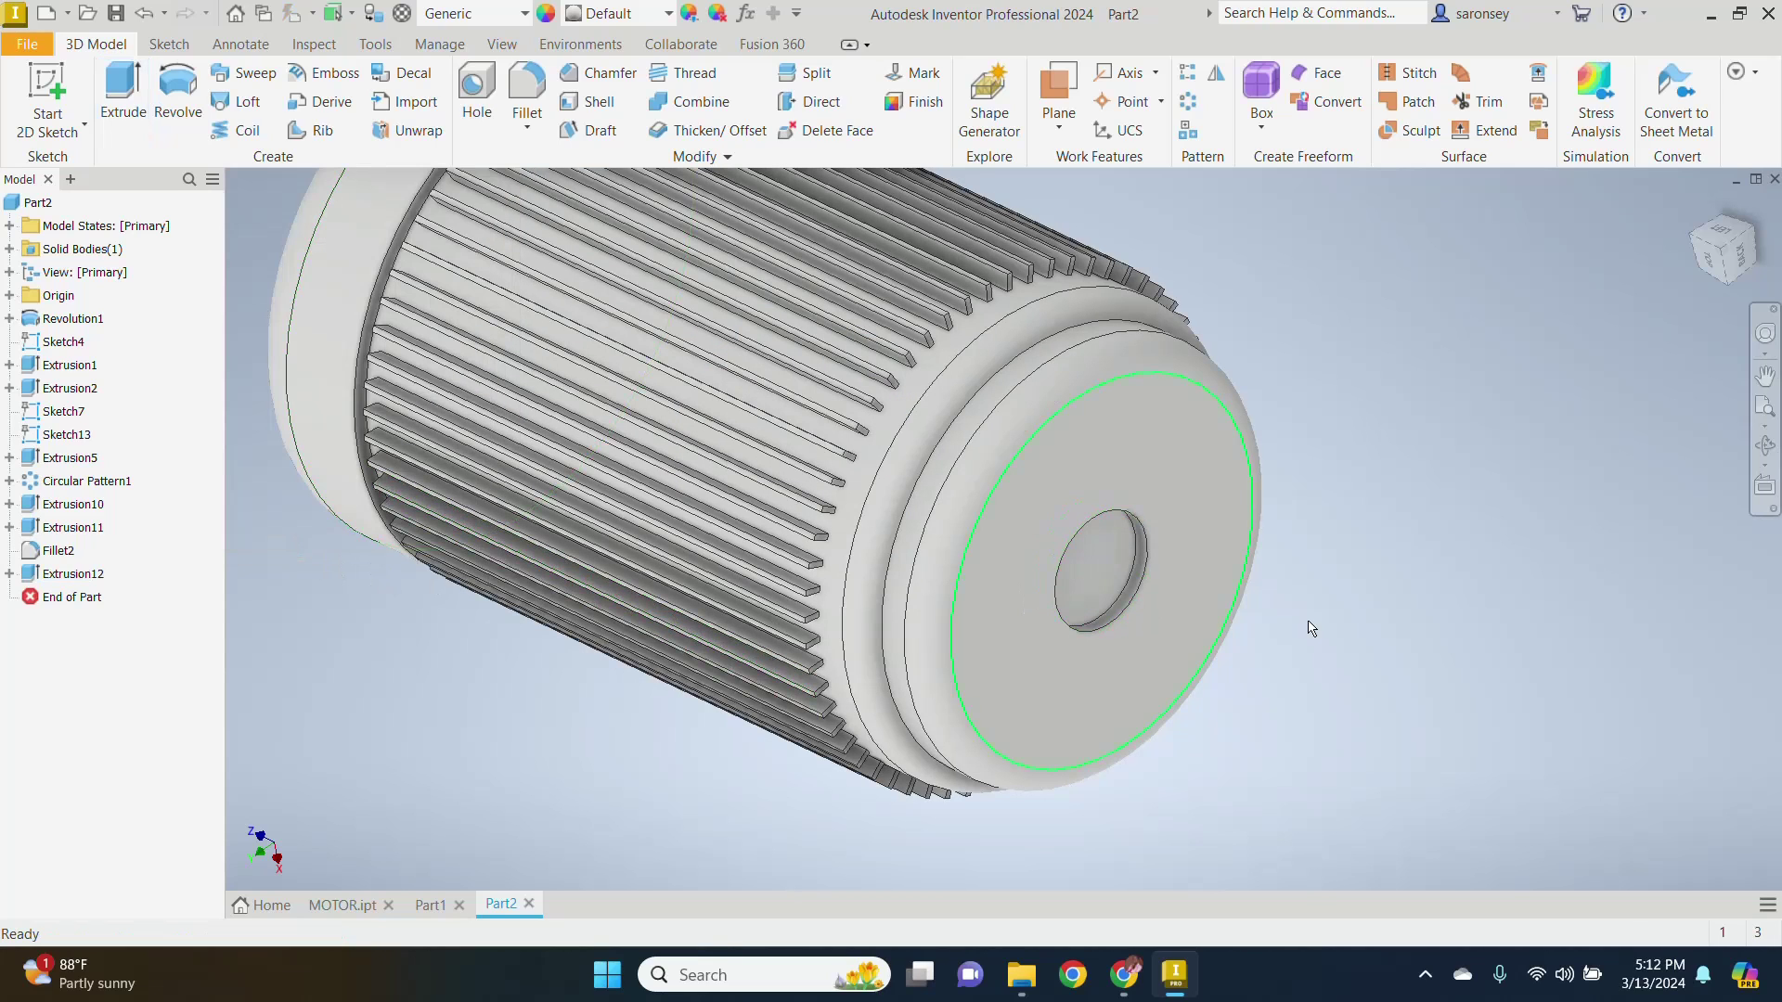
Step: Sketch a 24 mm diameter circle centred on the origin on the floor of the 40 mm recess
{"action": "middle_click_drag", "start_coordinate": [1455, 620], "coordinate": [1368, 610], "text": "shift"}
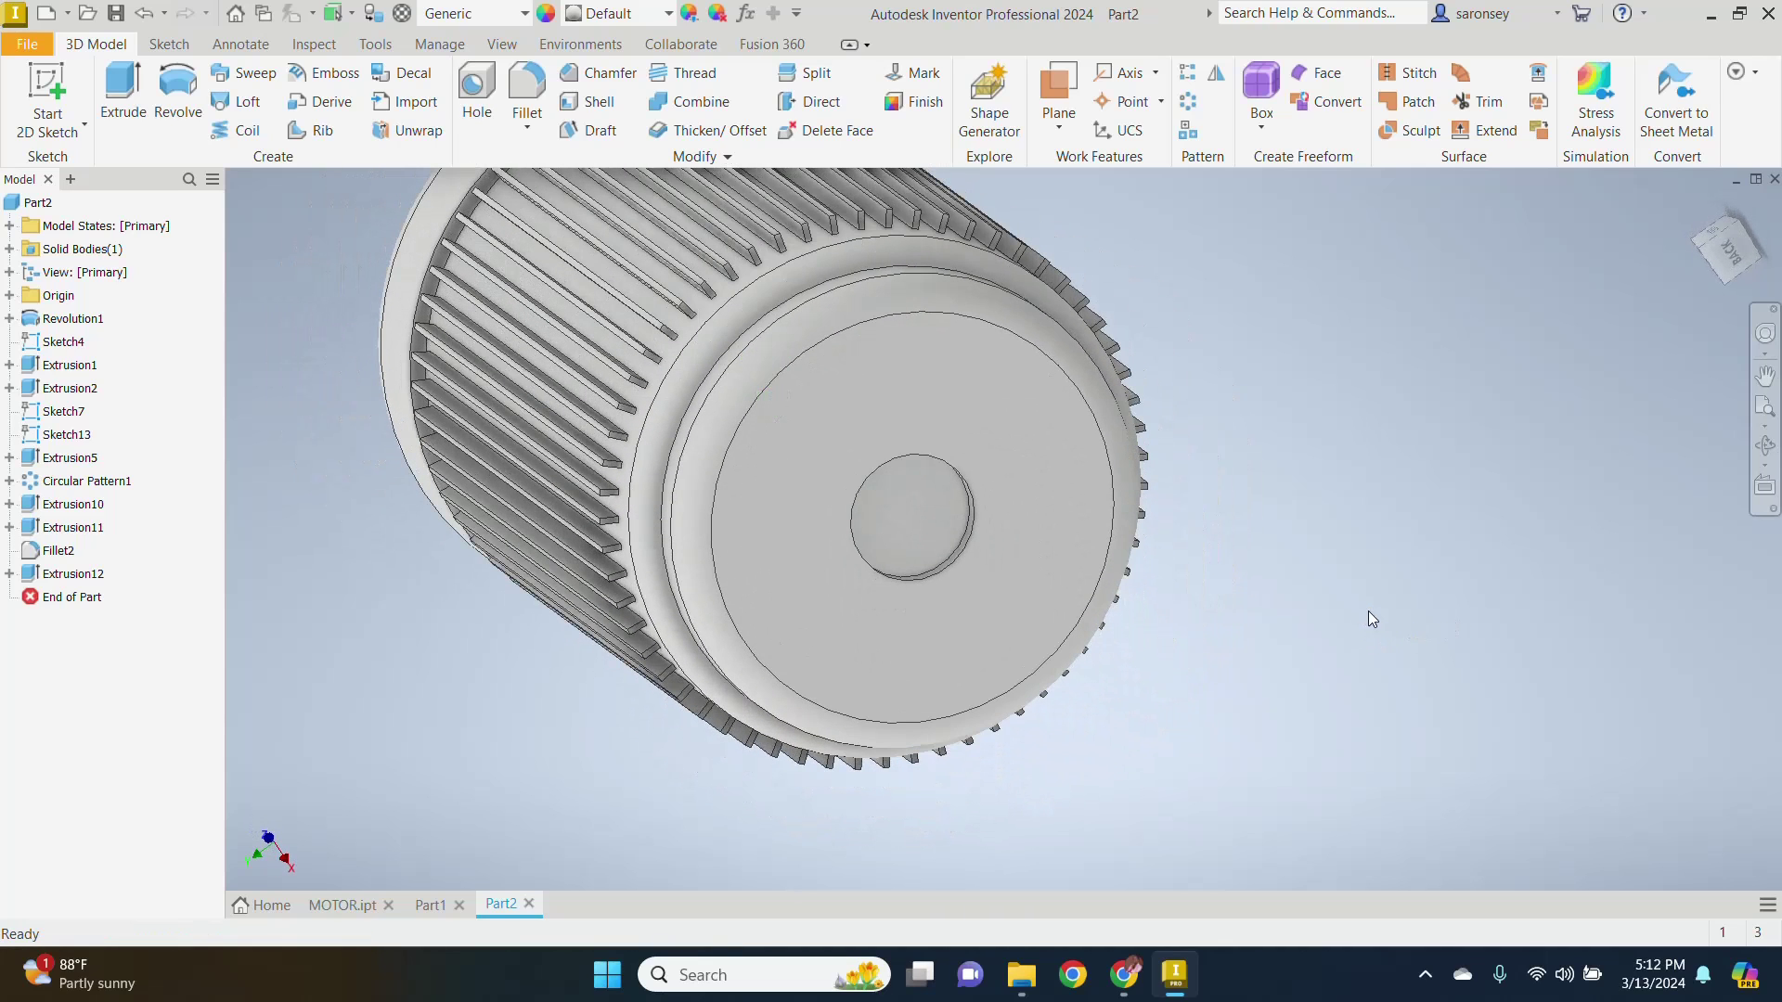
{"action": "left_click", "coordinate": [939, 517]}
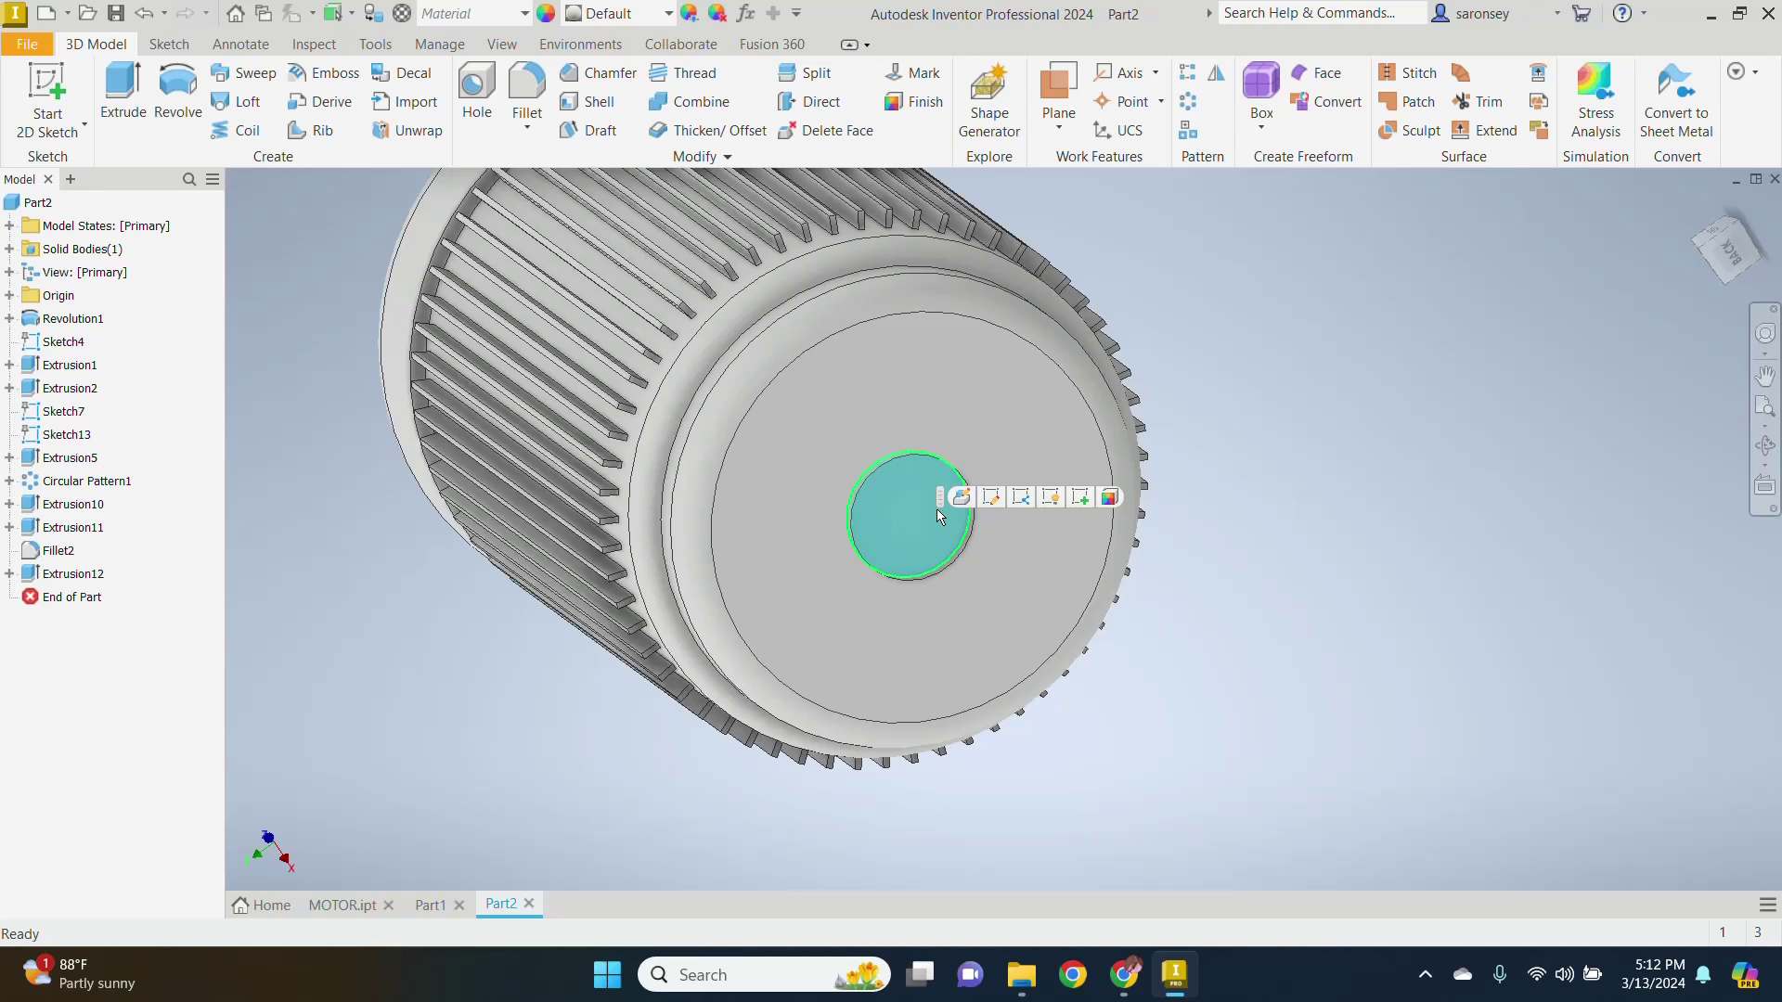
{"action": "key", "text": "s"}
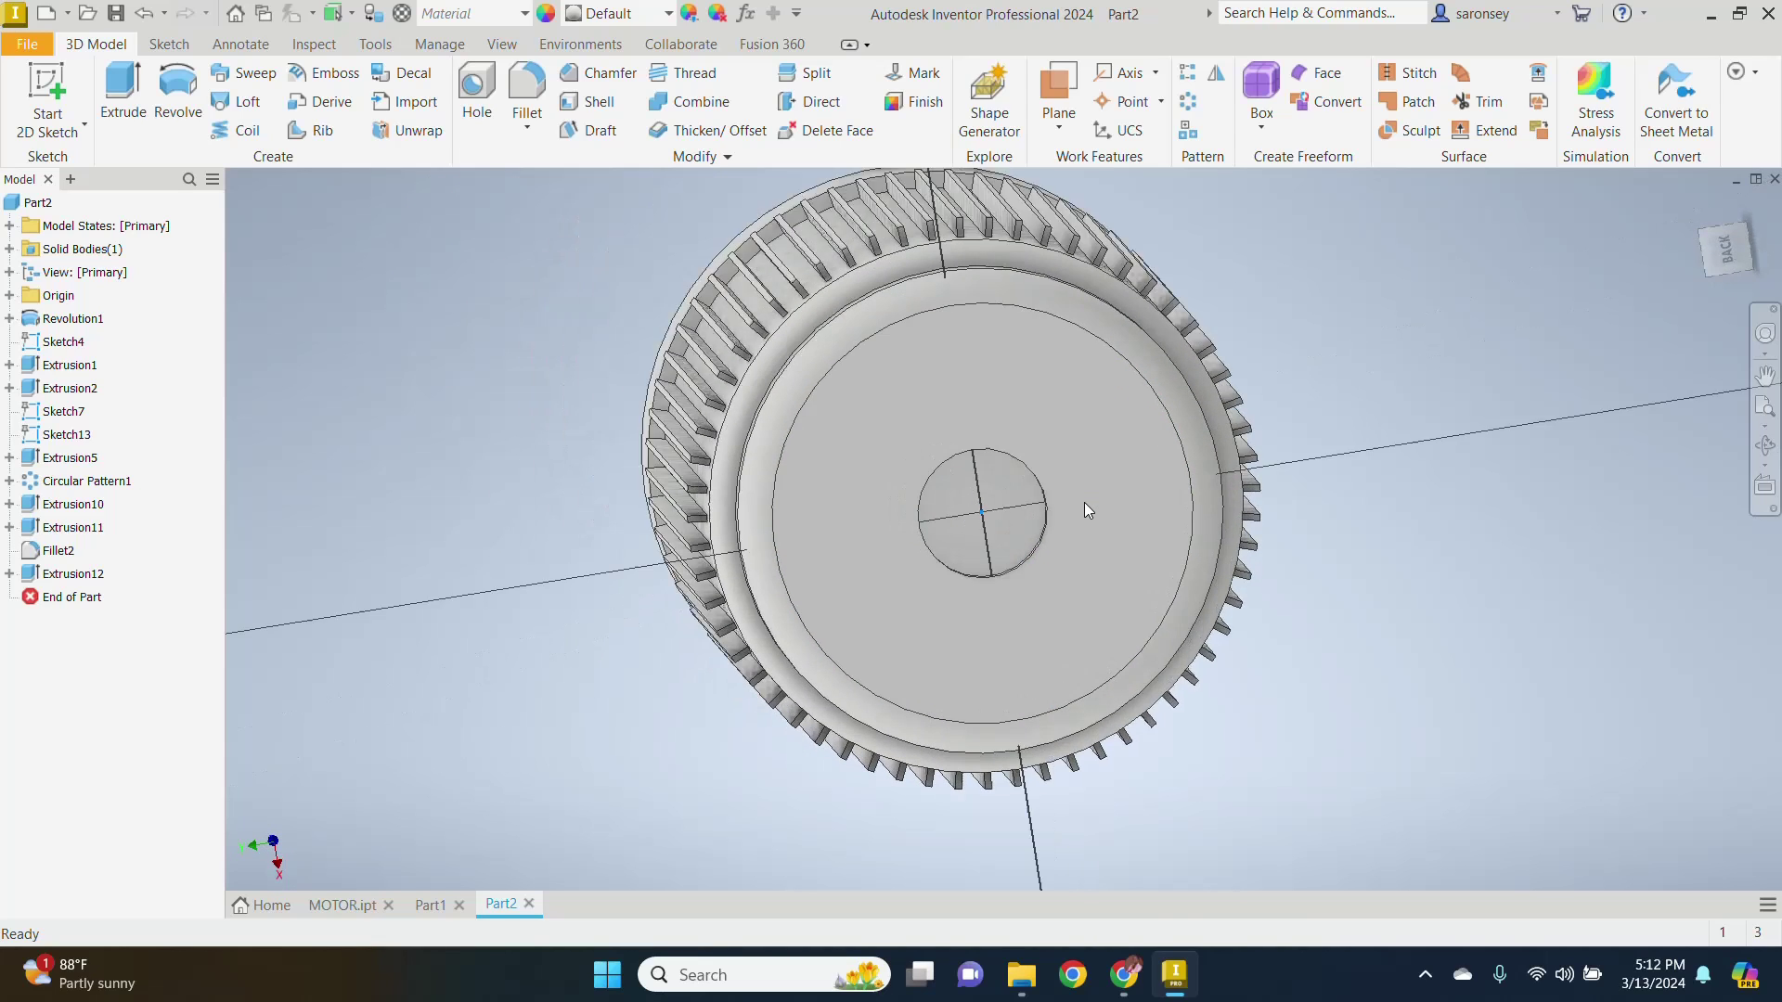
{"action": "left_click", "coordinate": [176, 88]}
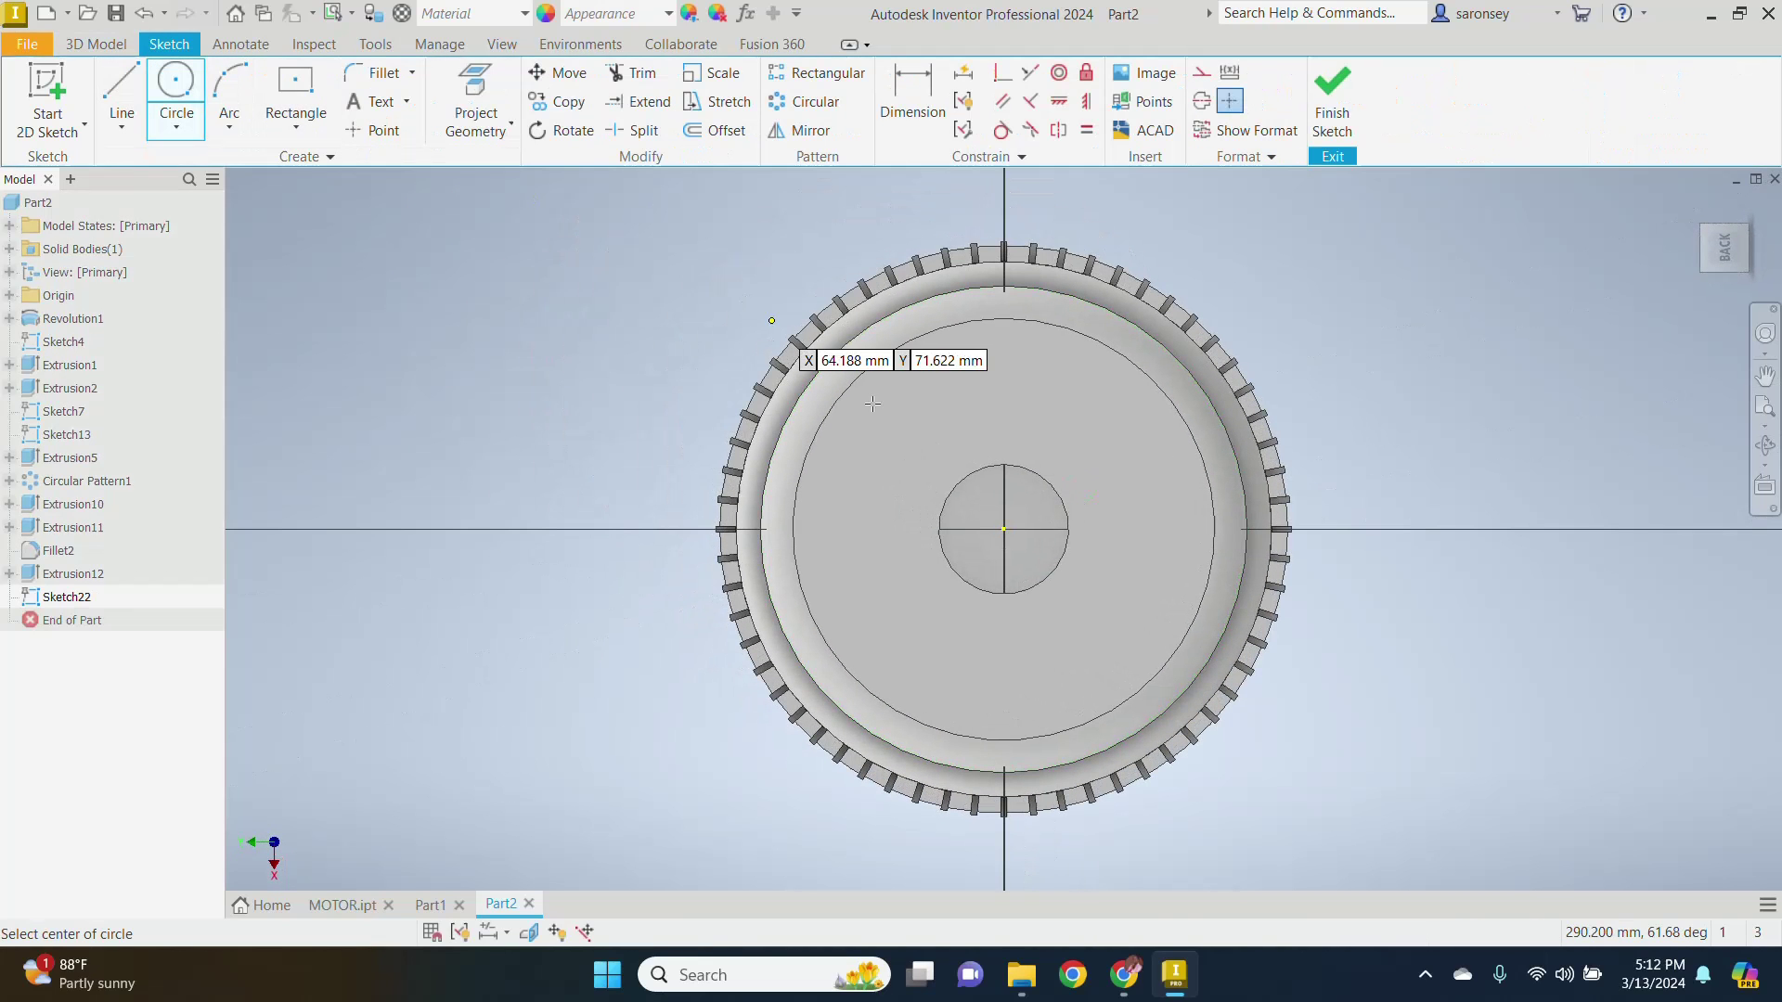
{"action": "left_click", "coordinate": [1006, 528]}
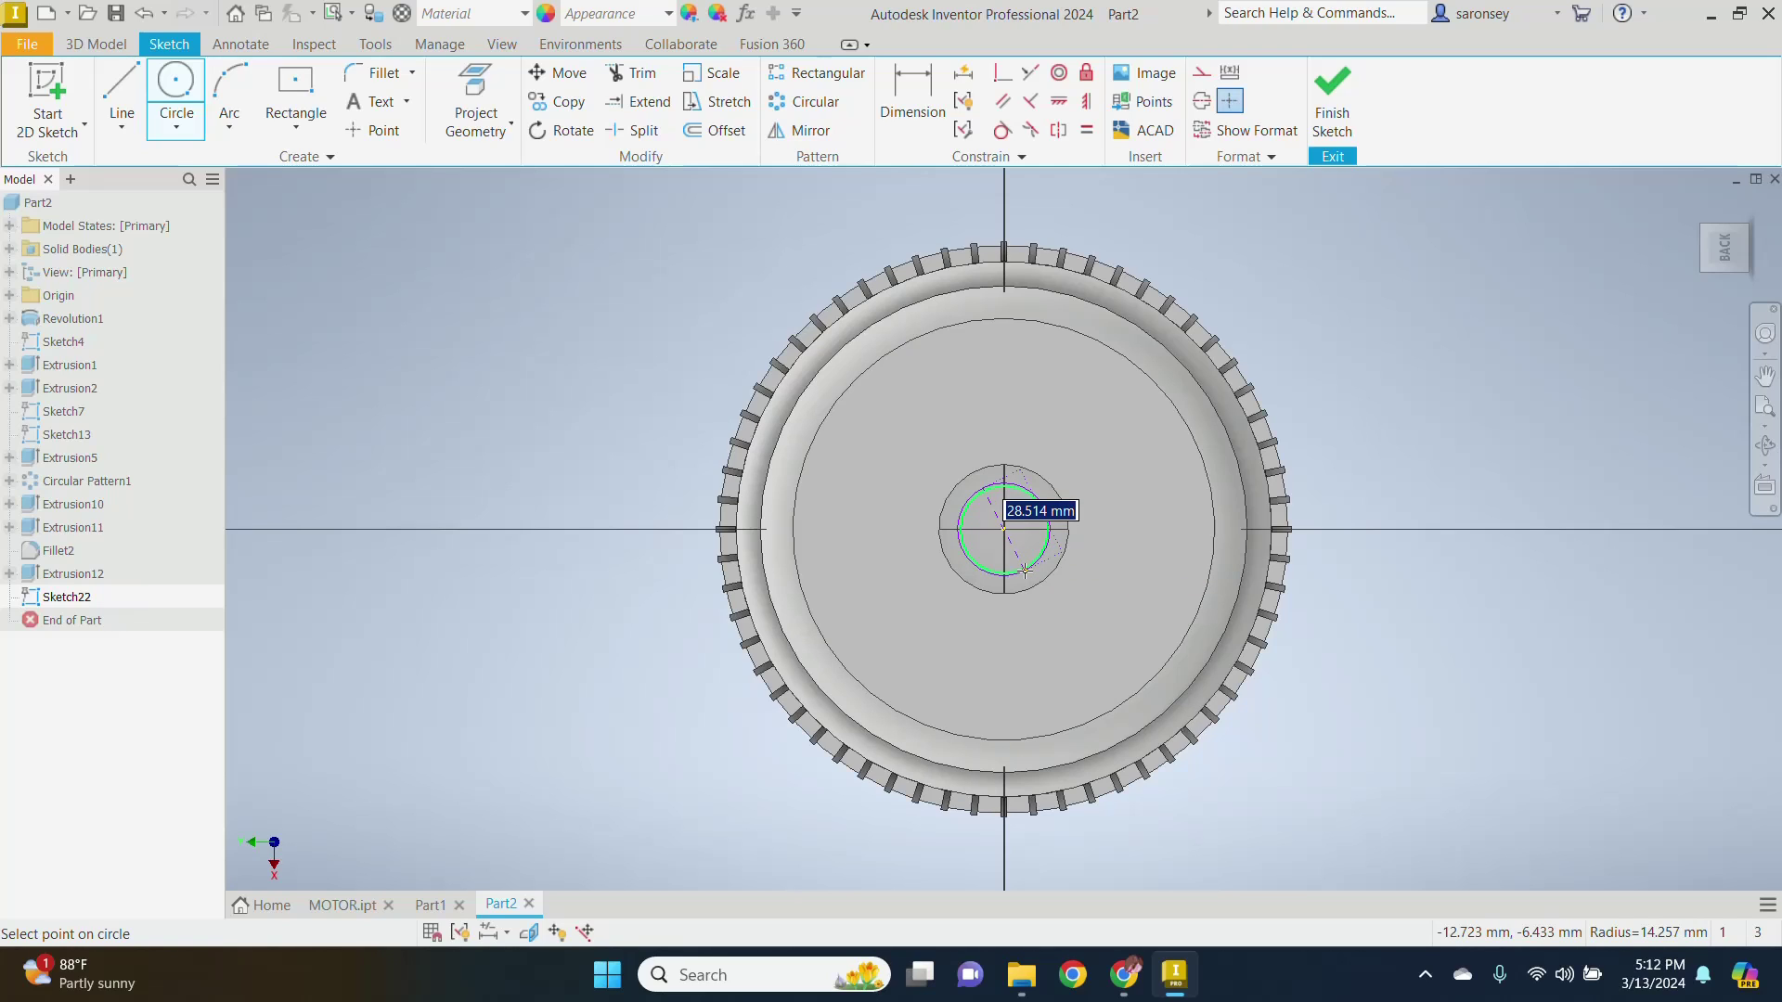
{"action": "type", "text": "24"}
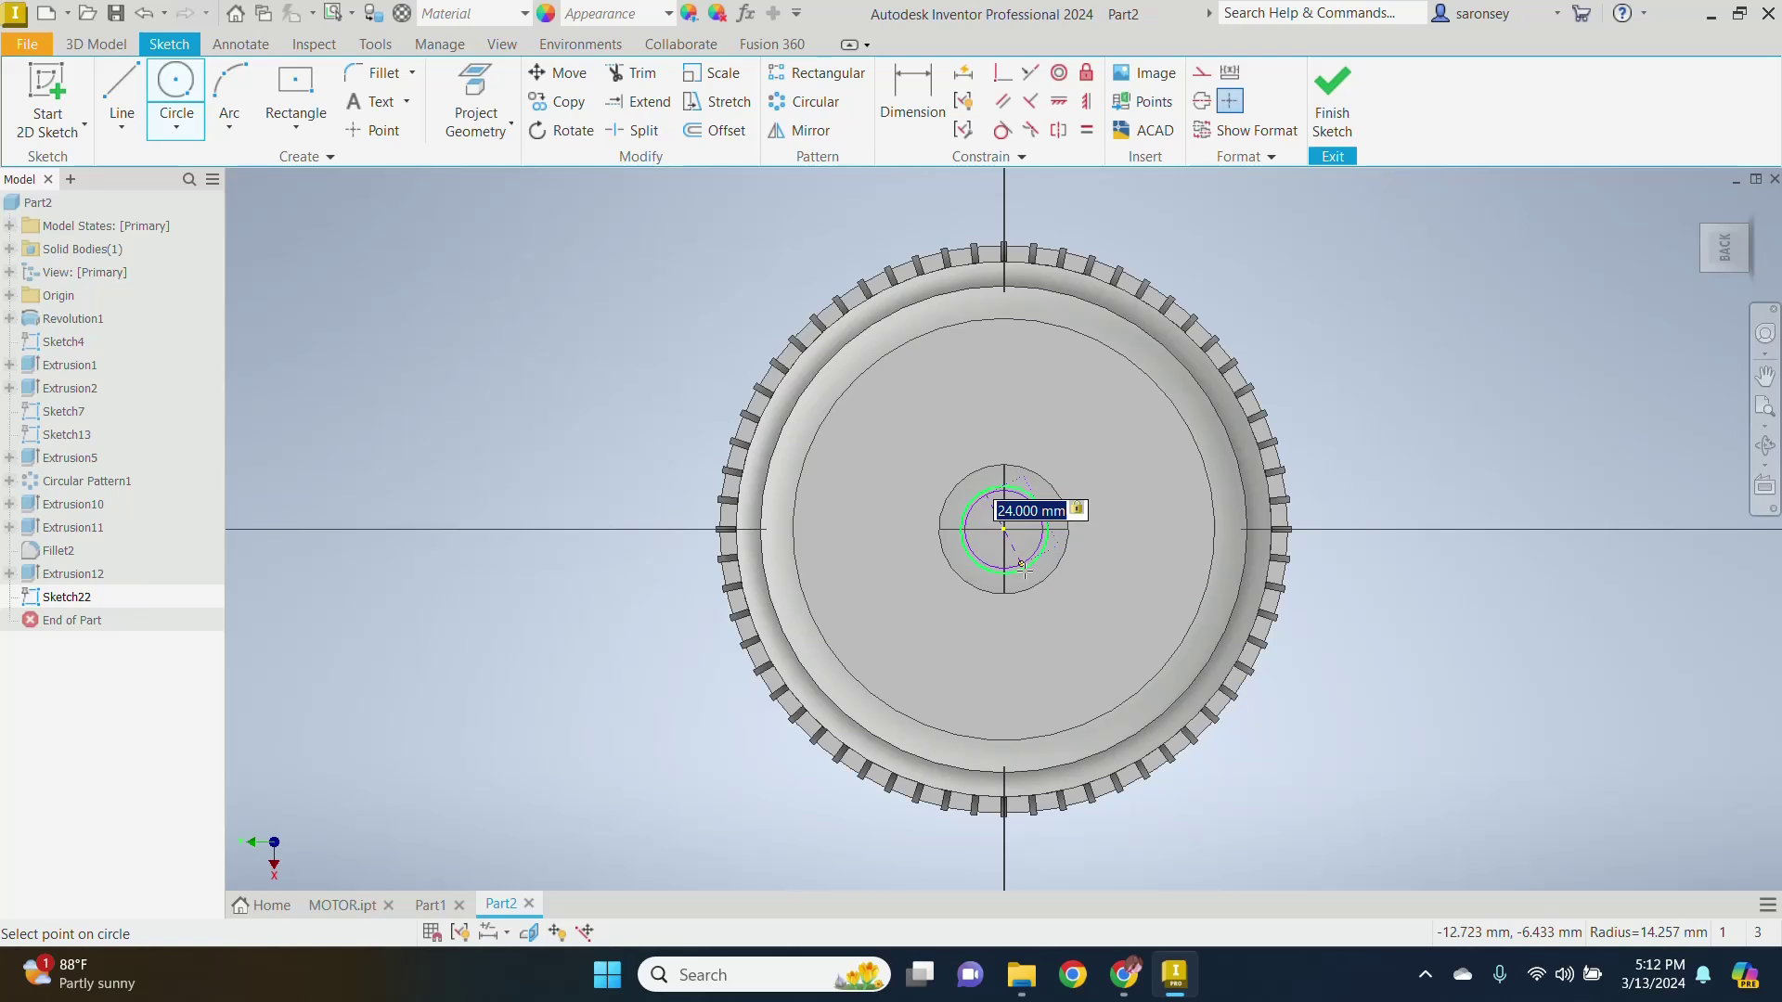
{"action": "key", "text": "Return"}
{"action": "right_click", "coordinate": [1351, 364]}
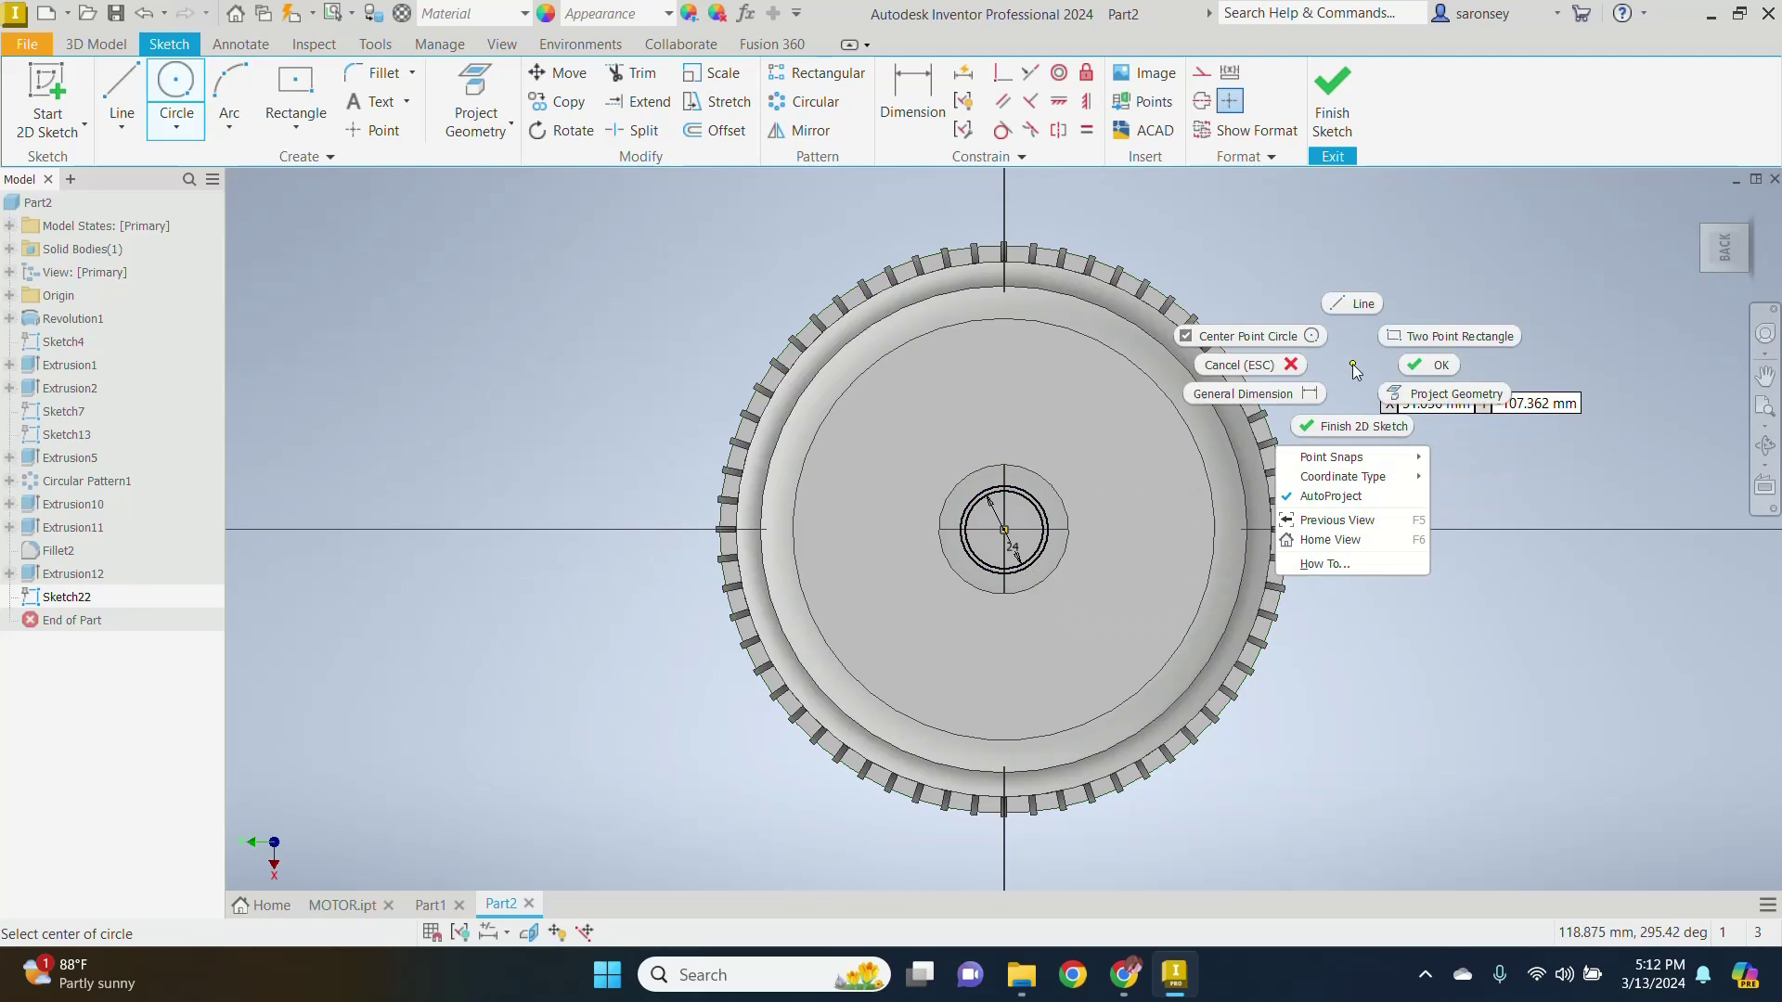
{"action": "left_click", "coordinate": [1427, 350]}
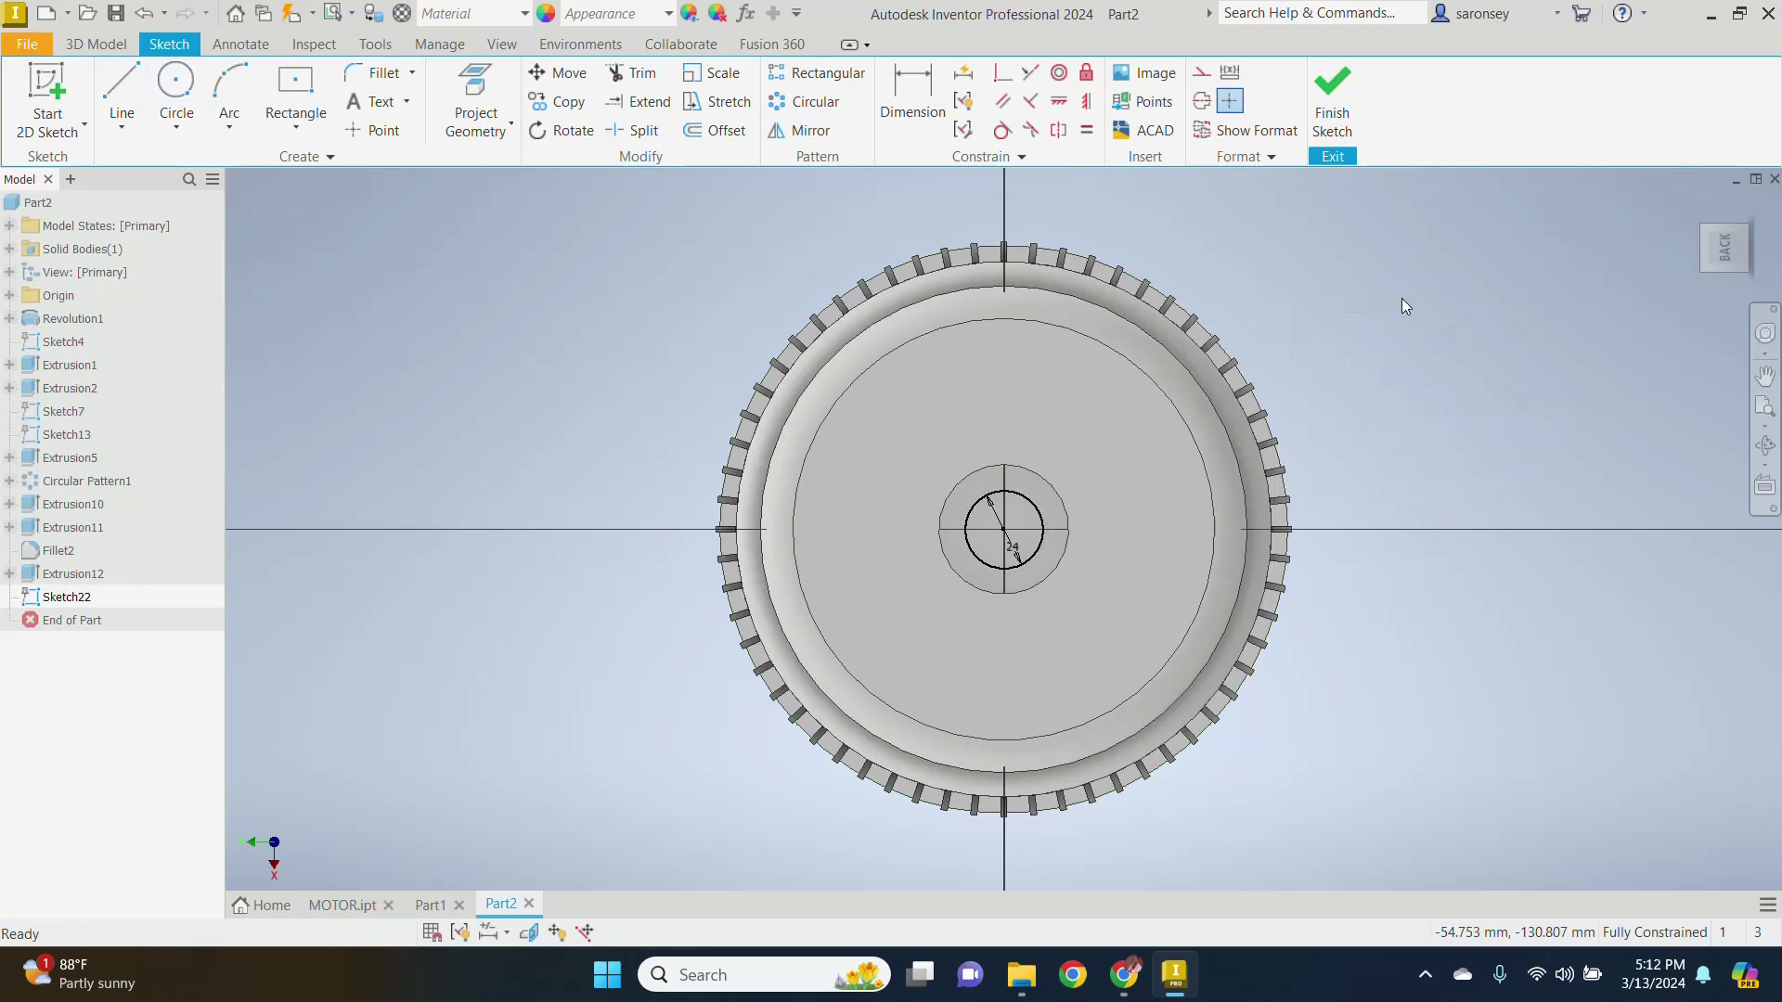
Step: Finish the sketch and extrude the 24 mm circle 50 mm outward from the recess floor as the motor shaft
{"action": "left_click", "coordinate": [1350, 109]}
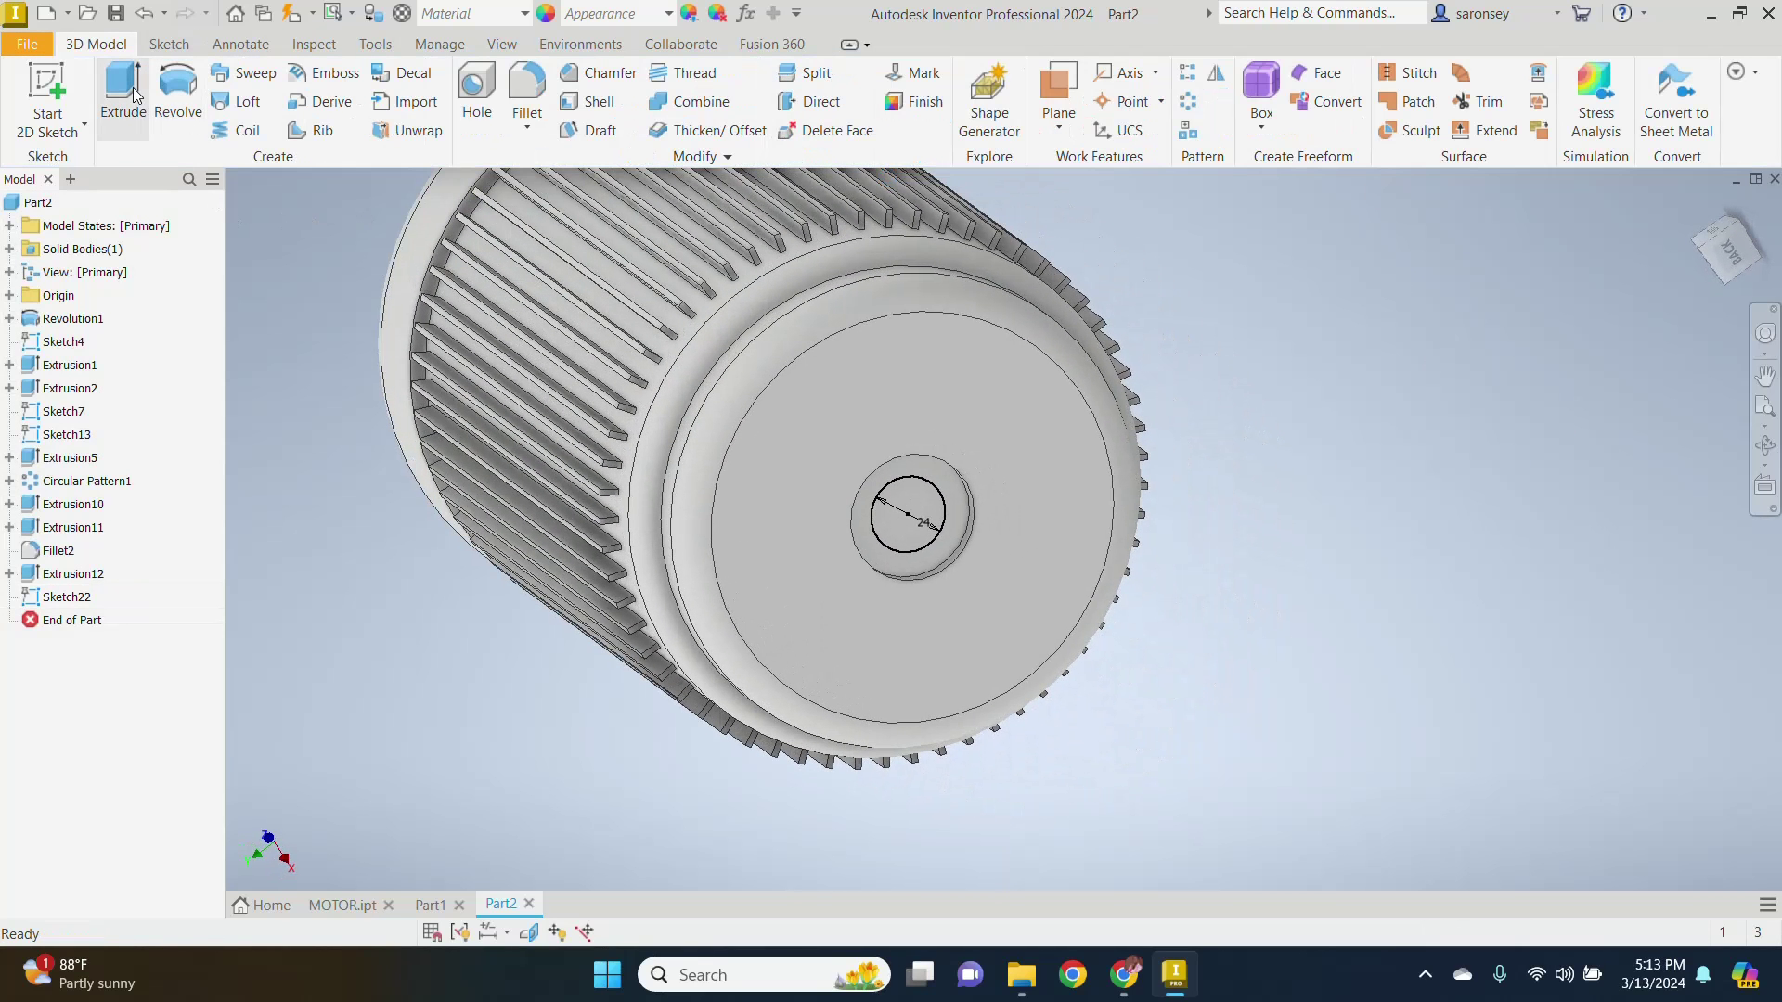
{"action": "left_click", "coordinate": [128, 89]}
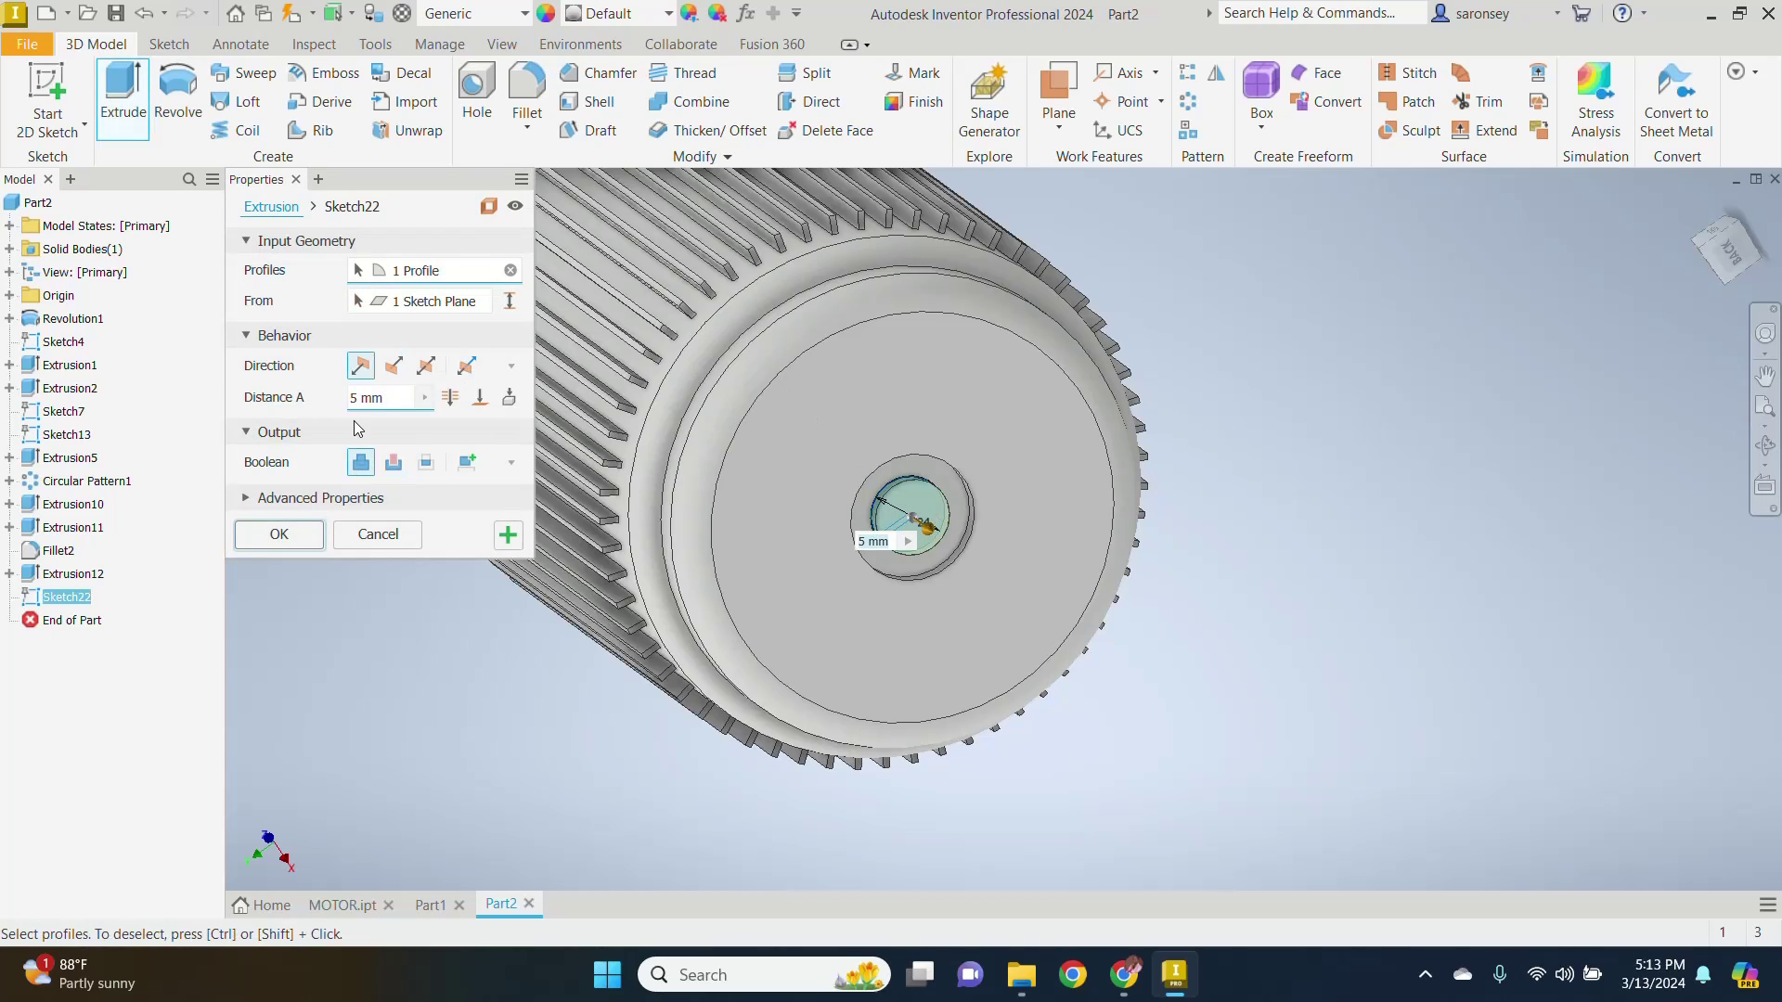
{"action": "left_click_drag", "start_coordinate": [392, 394], "coordinate": [346, 406]}
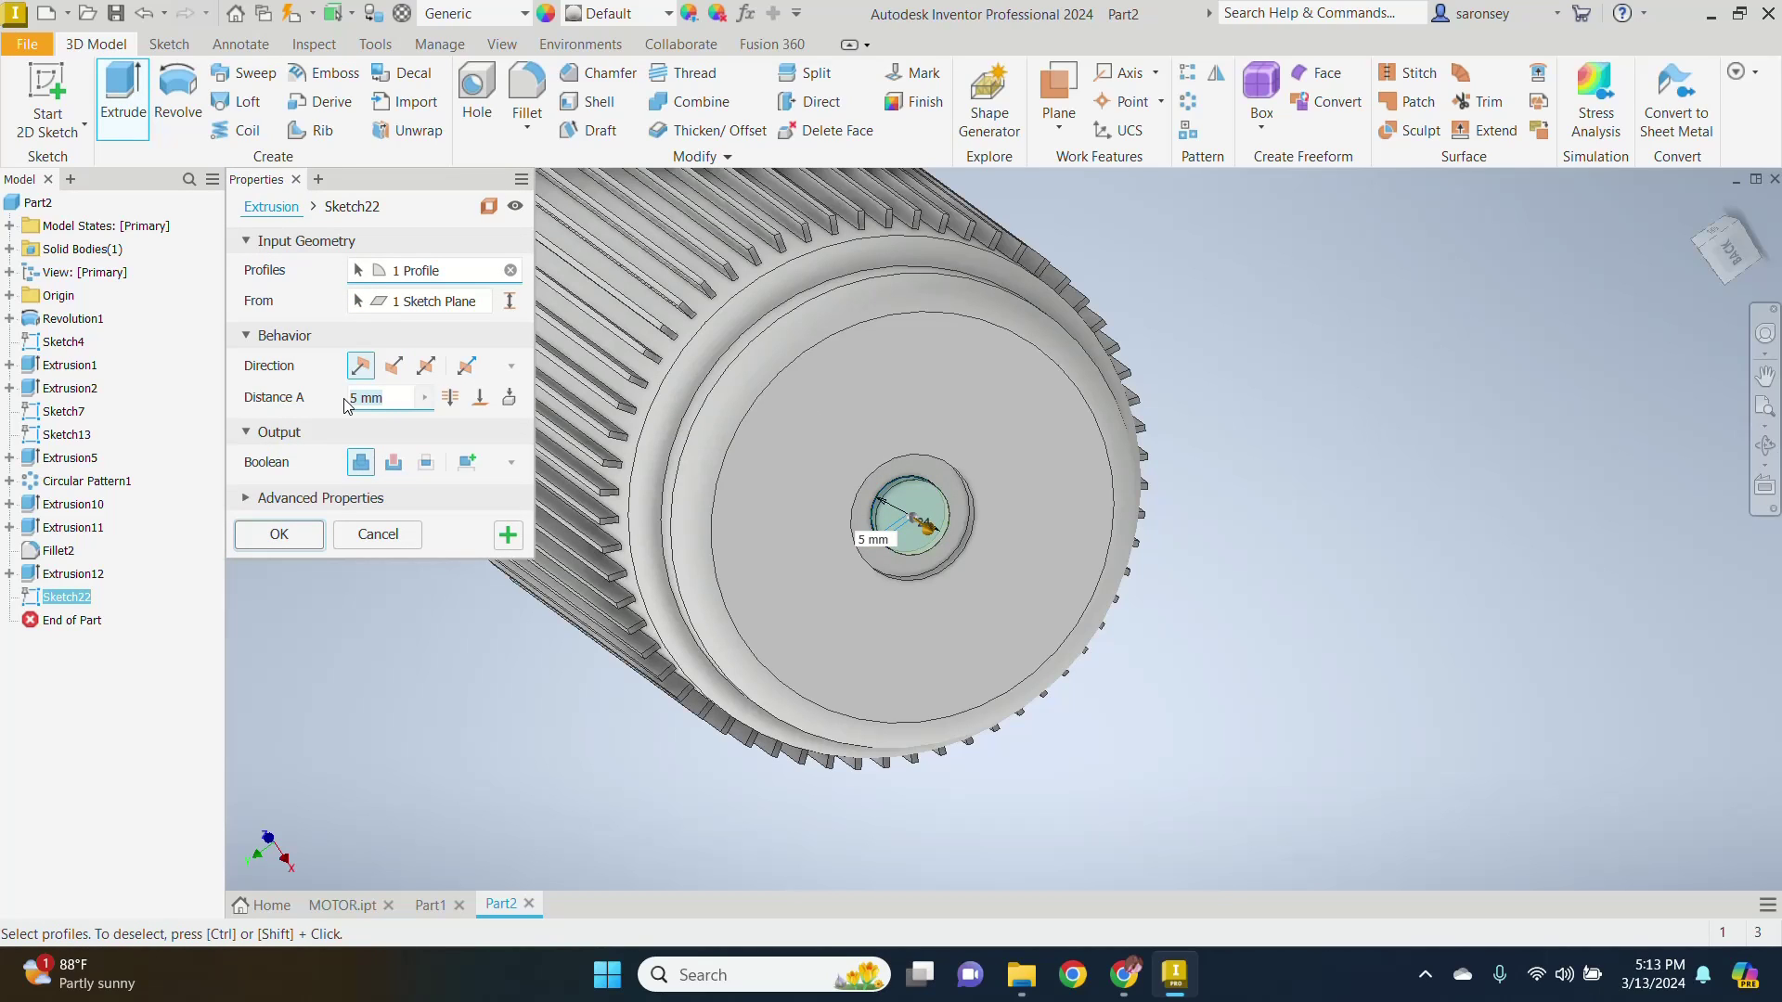
{"action": "type", "text": "50"}
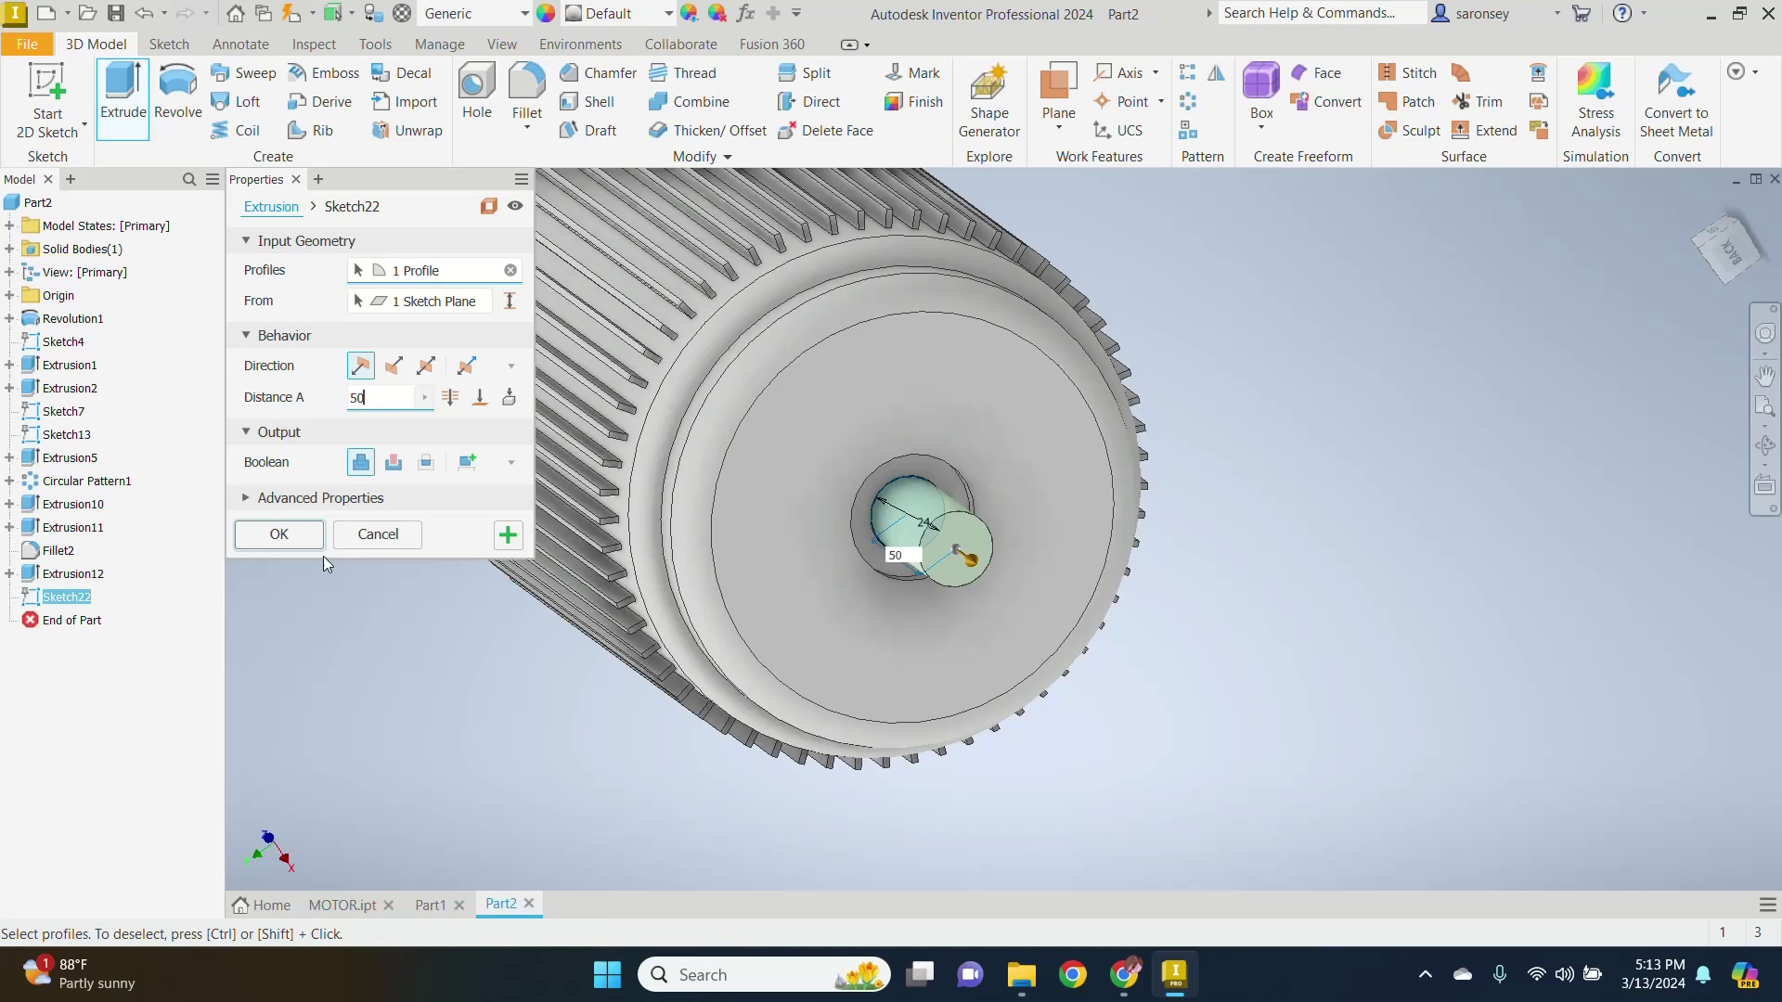
{"action": "left_click", "coordinate": [301, 542]}
{"action": "scroll", "coordinate": [1149, 627], "scroll_direction": "up", "scroll_amount": 3}
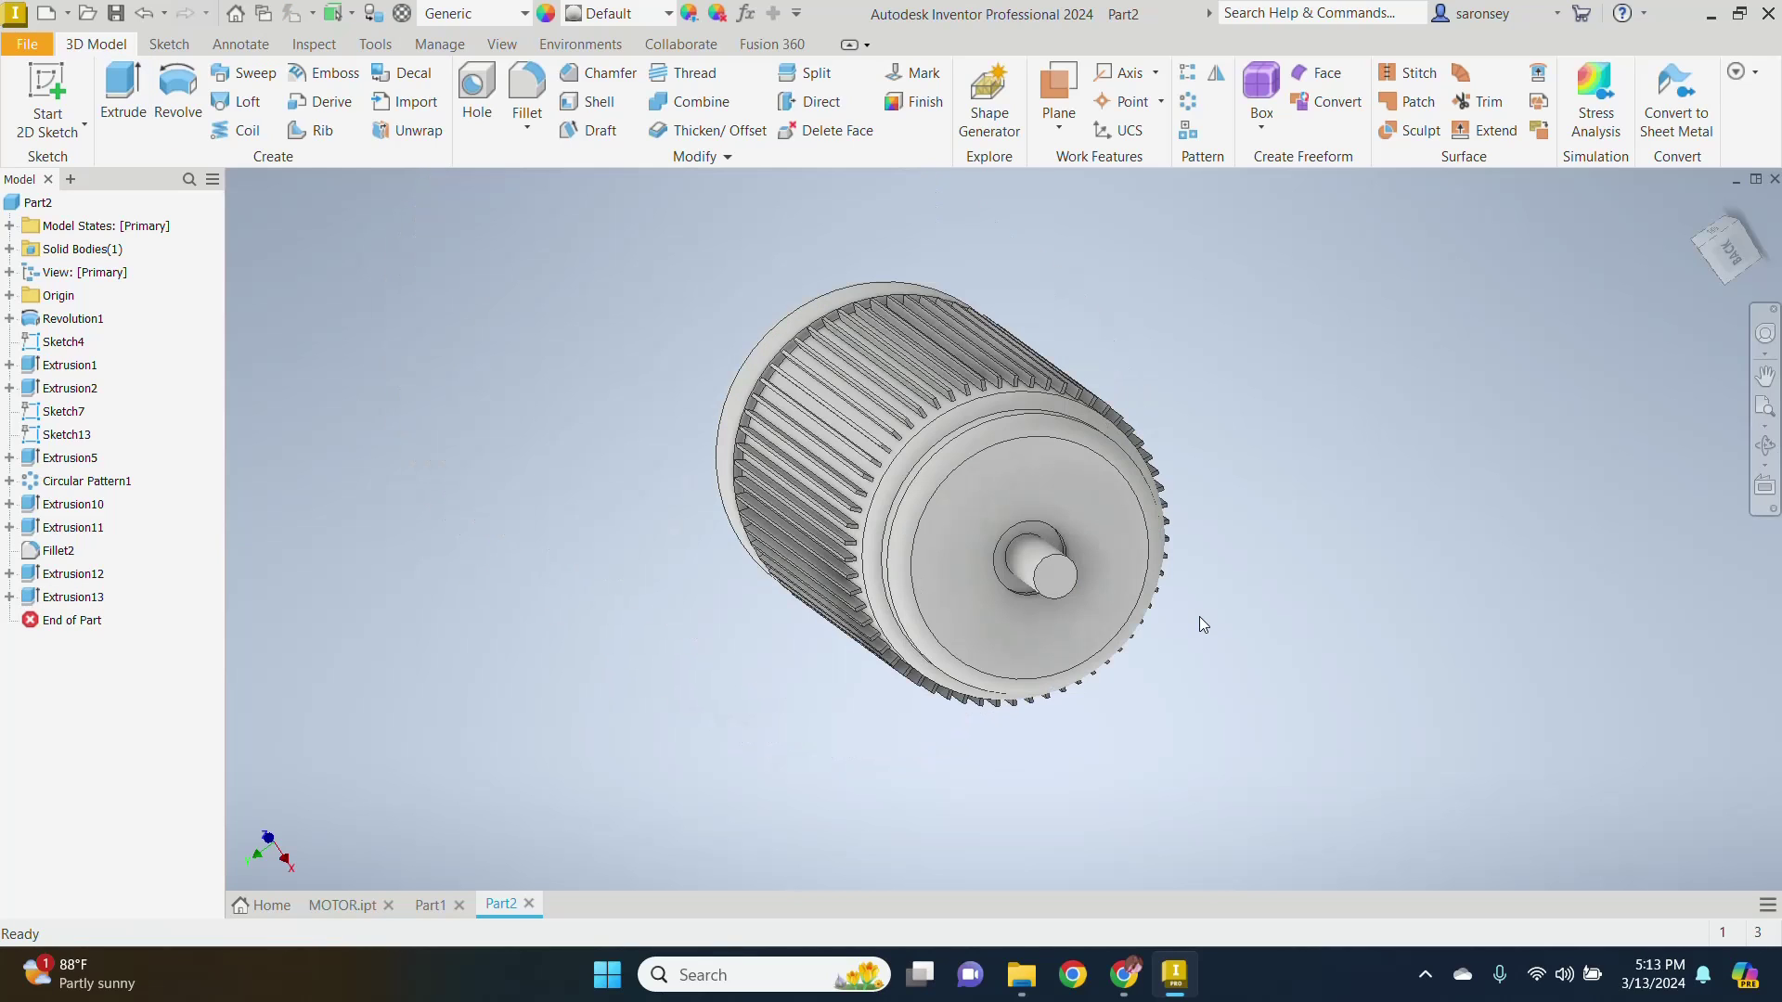
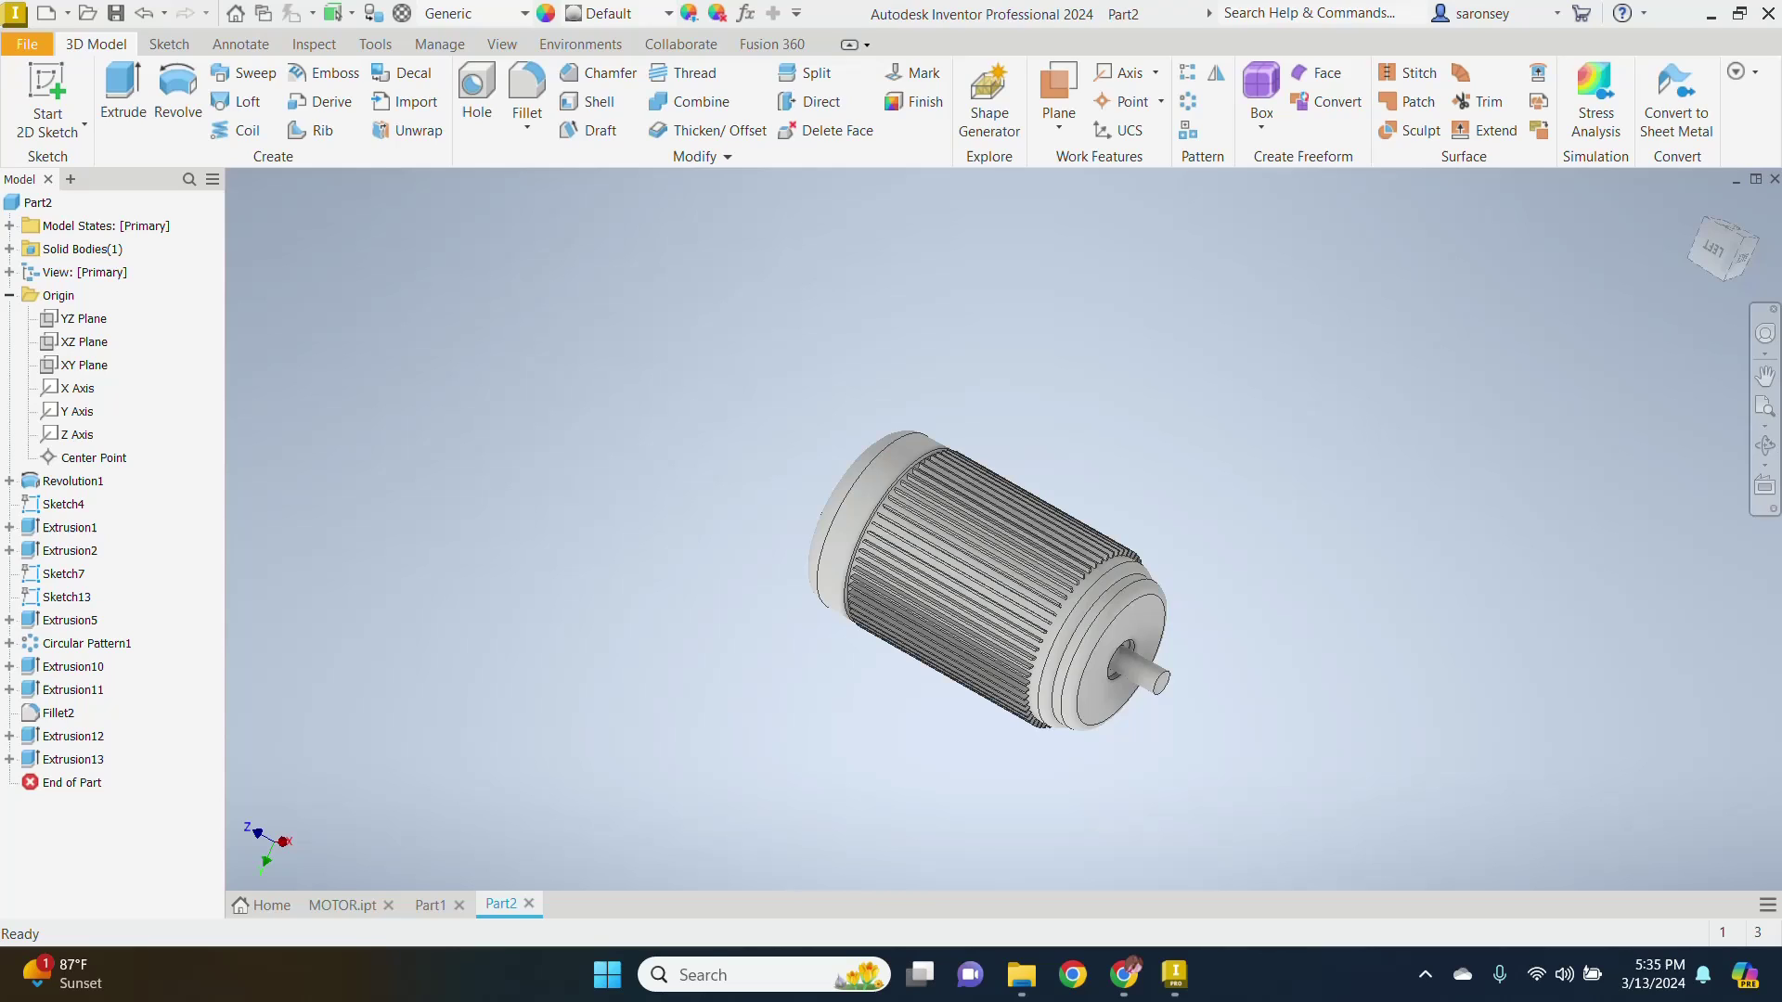
Step: Create a work plane offset -150 mm from the XY plane, crossing the finned body
{"action": "left_click", "coordinate": [1060, 129]}
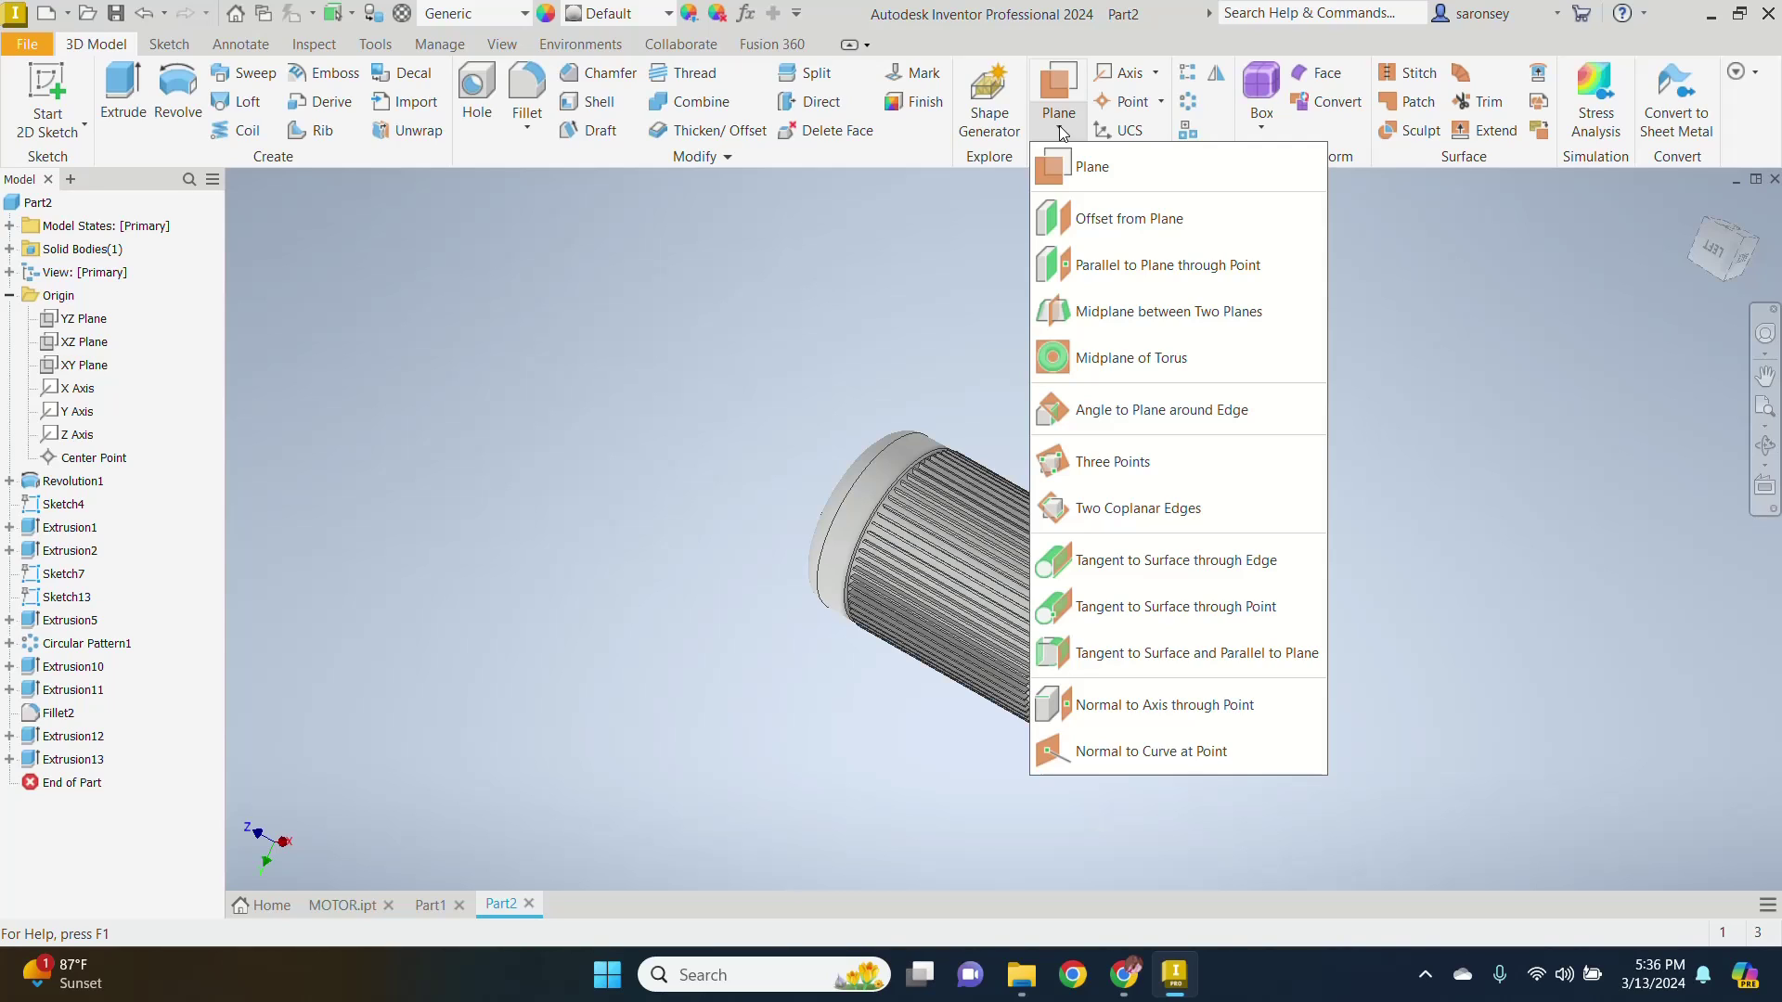
{"action": "left_click", "coordinate": [1140, 223]}
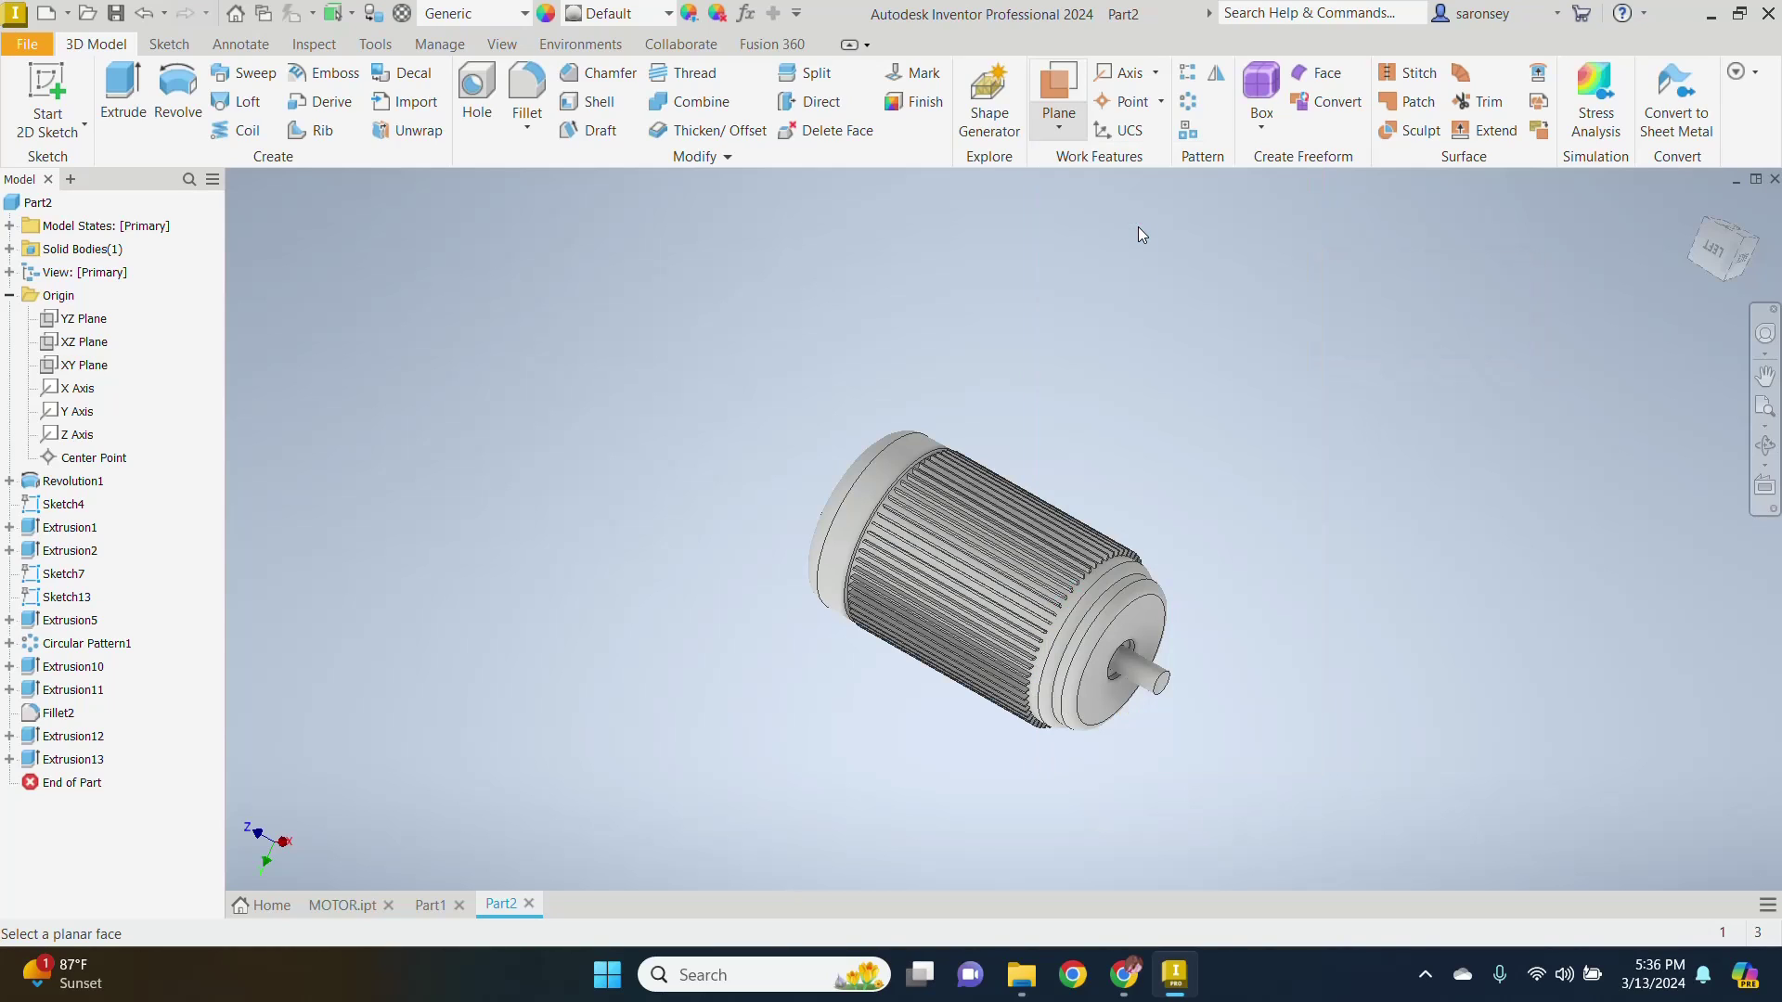
{"action": "left_click", "coordinate": [82, 366]}
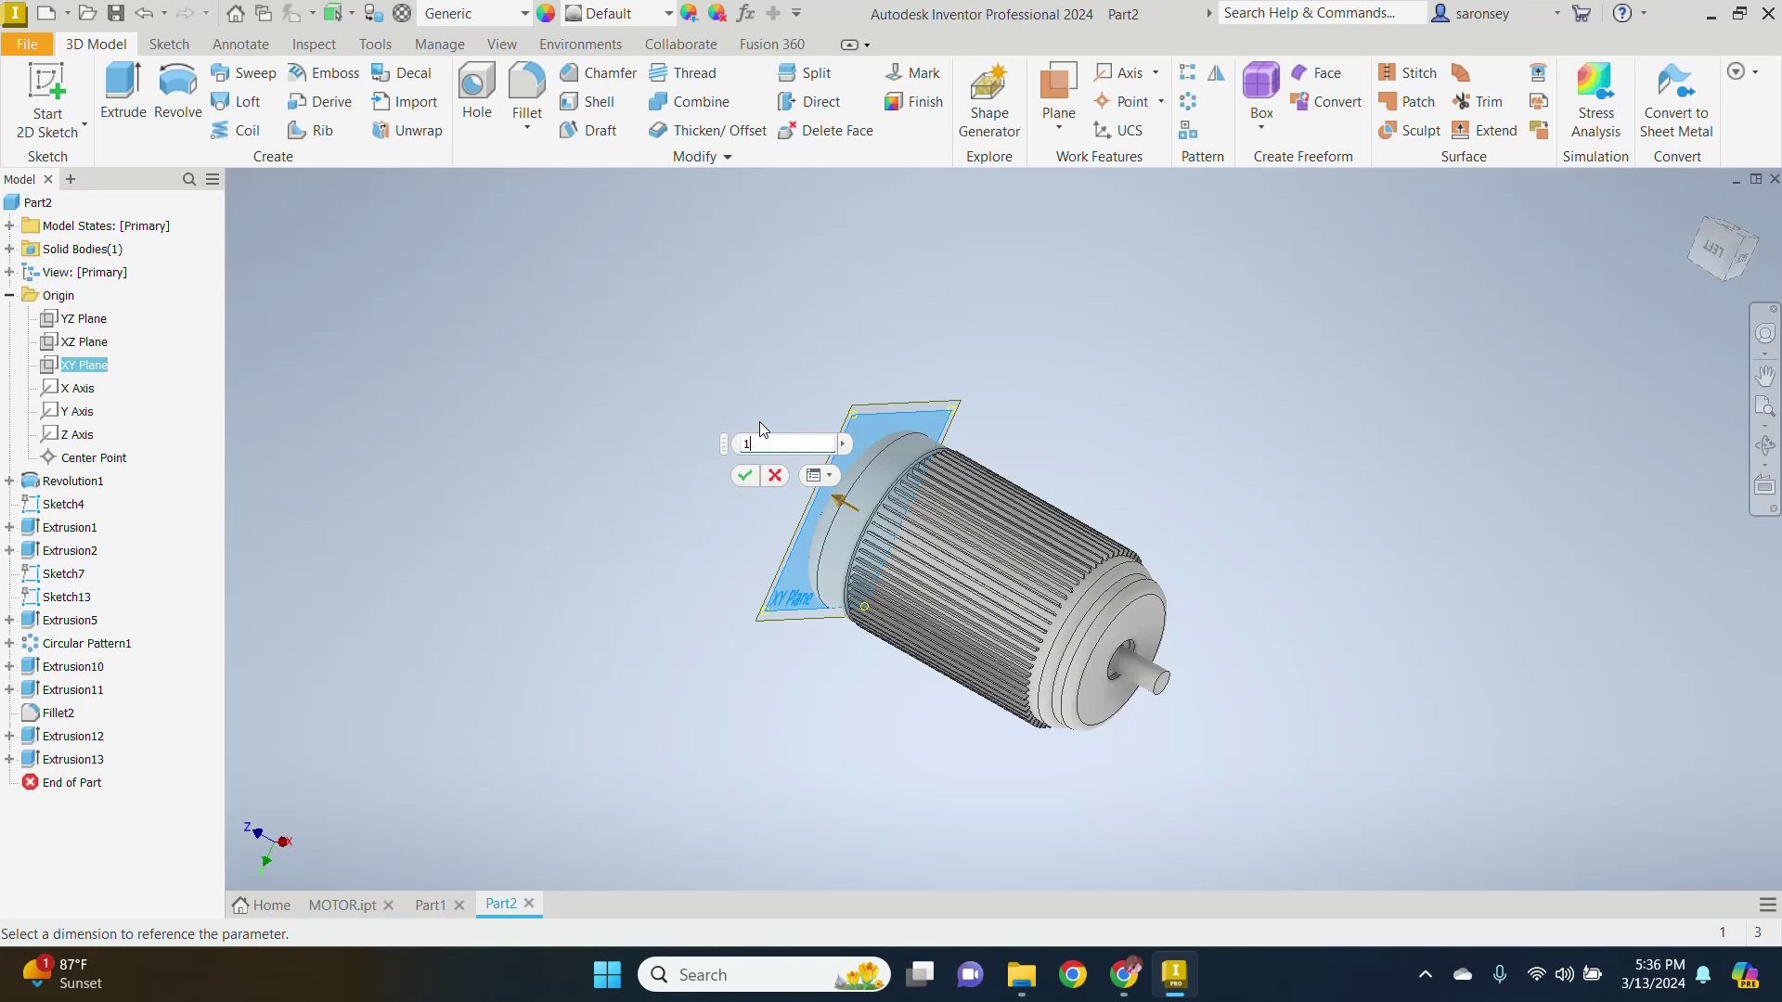
{"action": "type", "text": "150"}
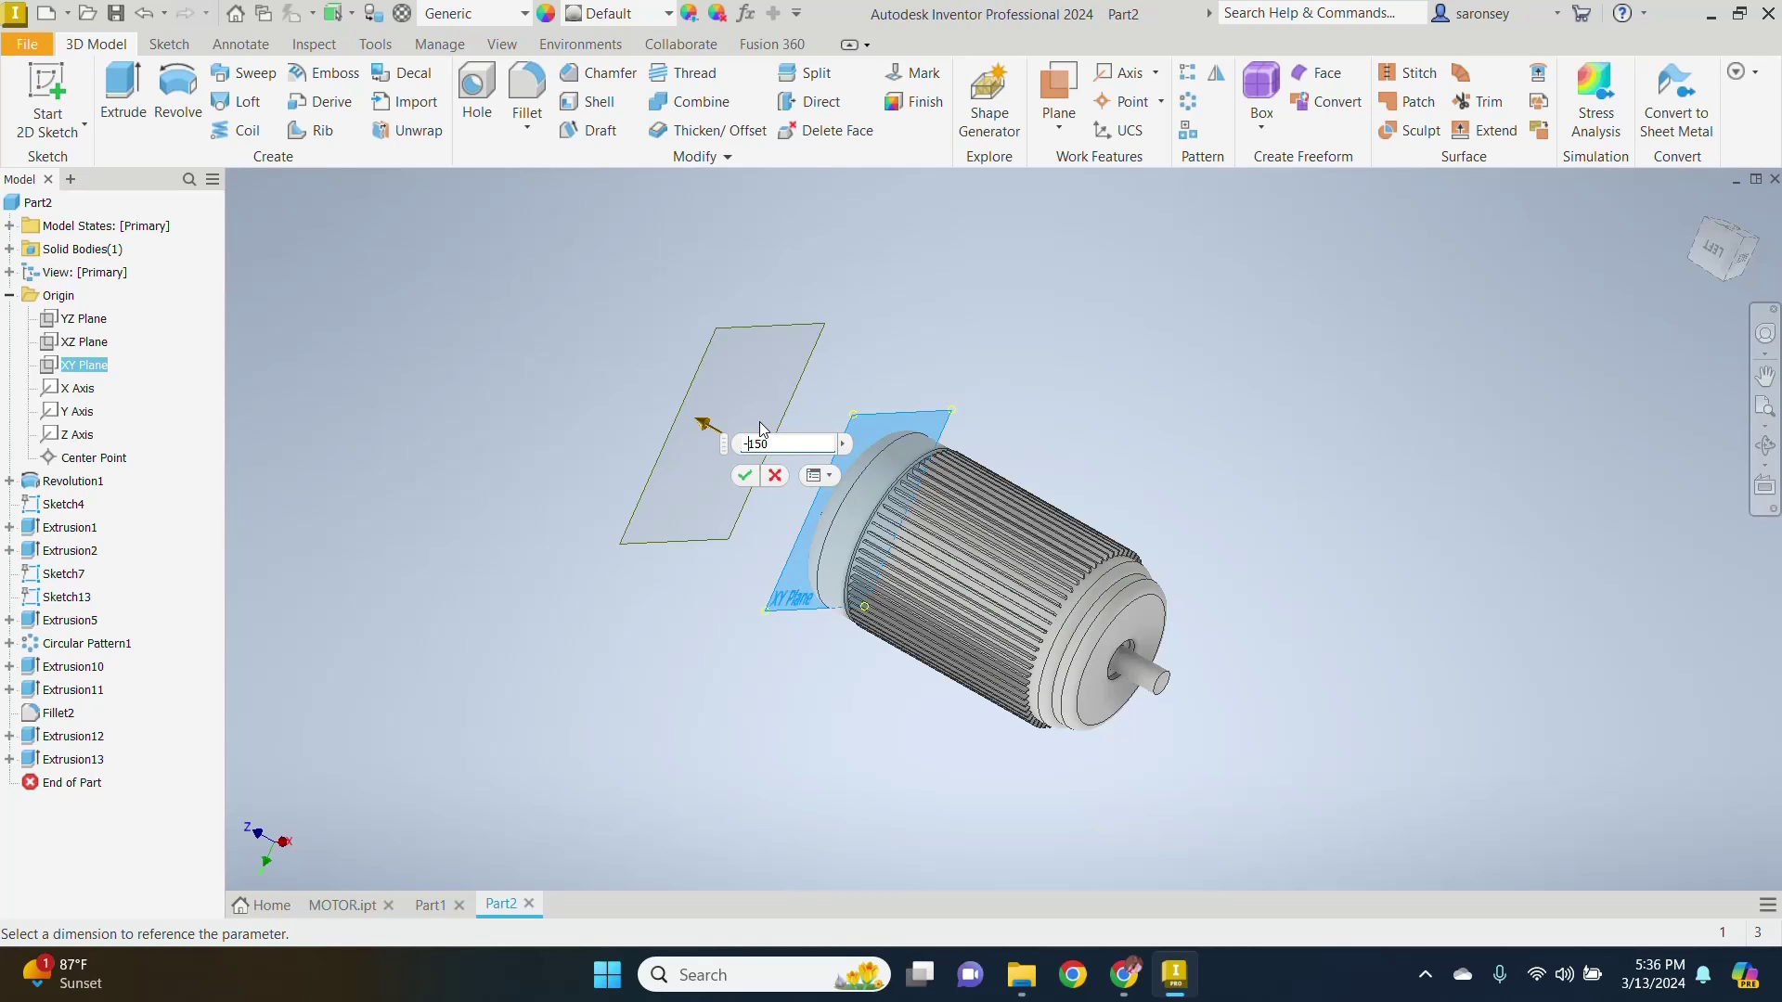
{"action": "type", "text": "-"}
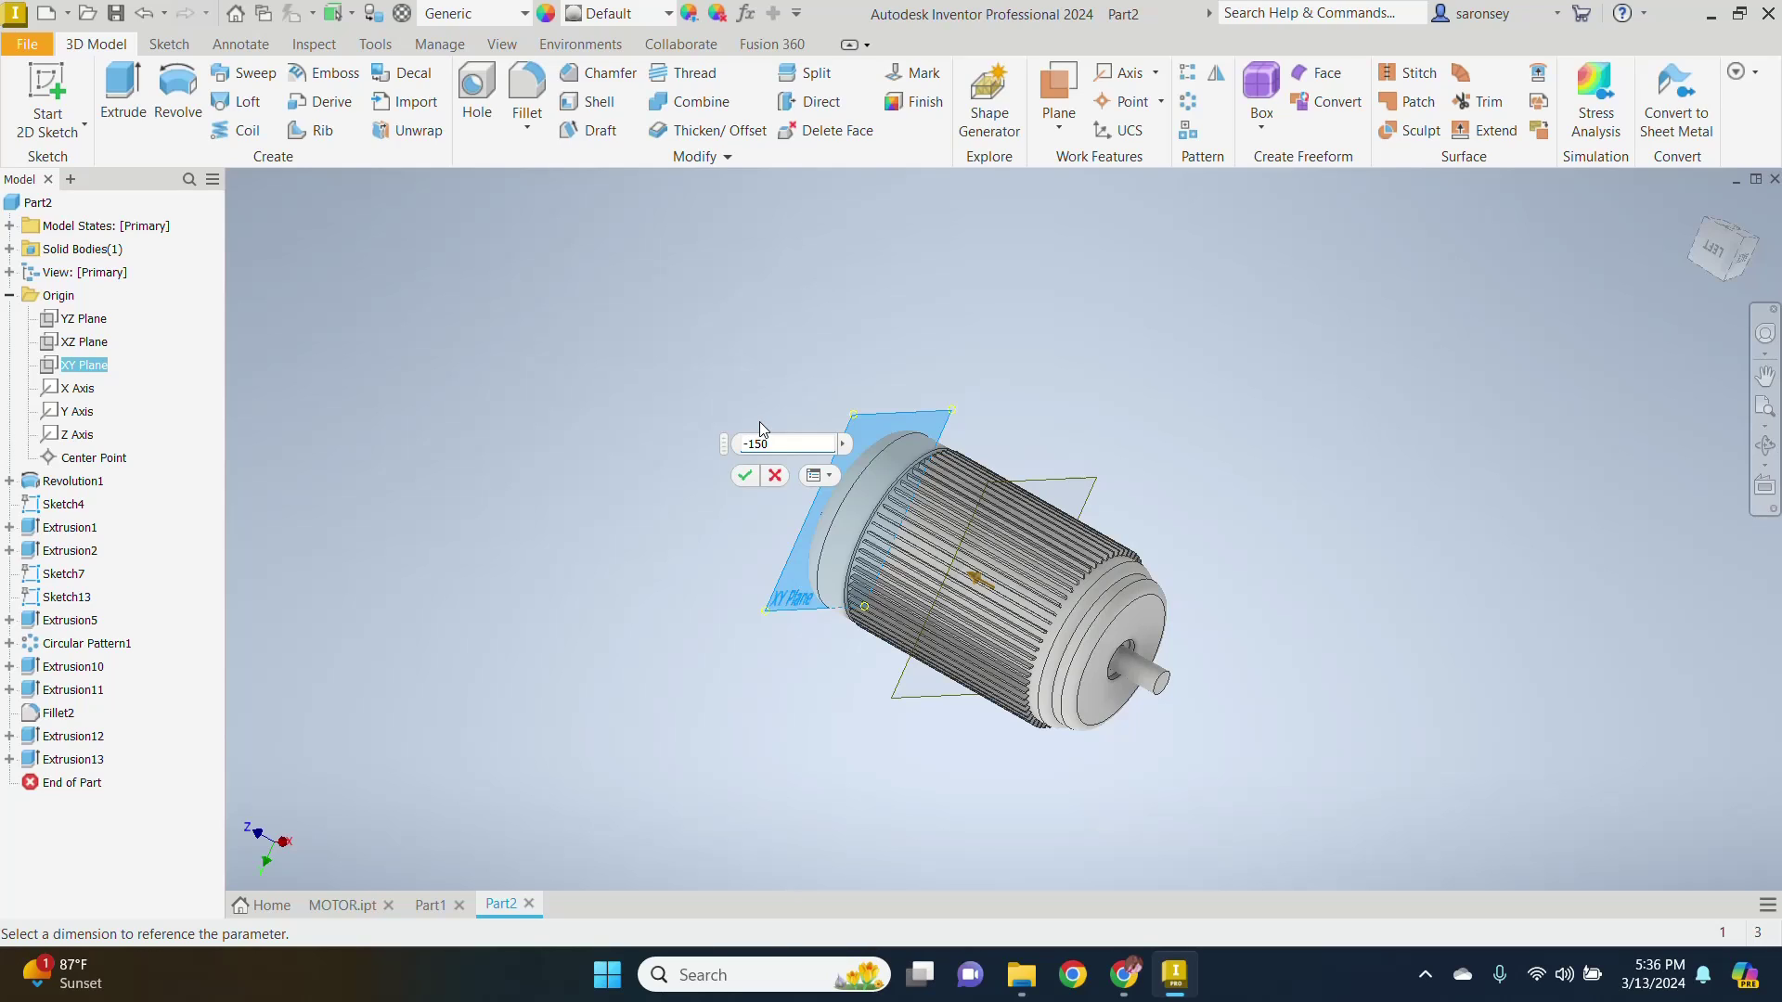
{"action": "left_click", "coordinate": [747, 477]}
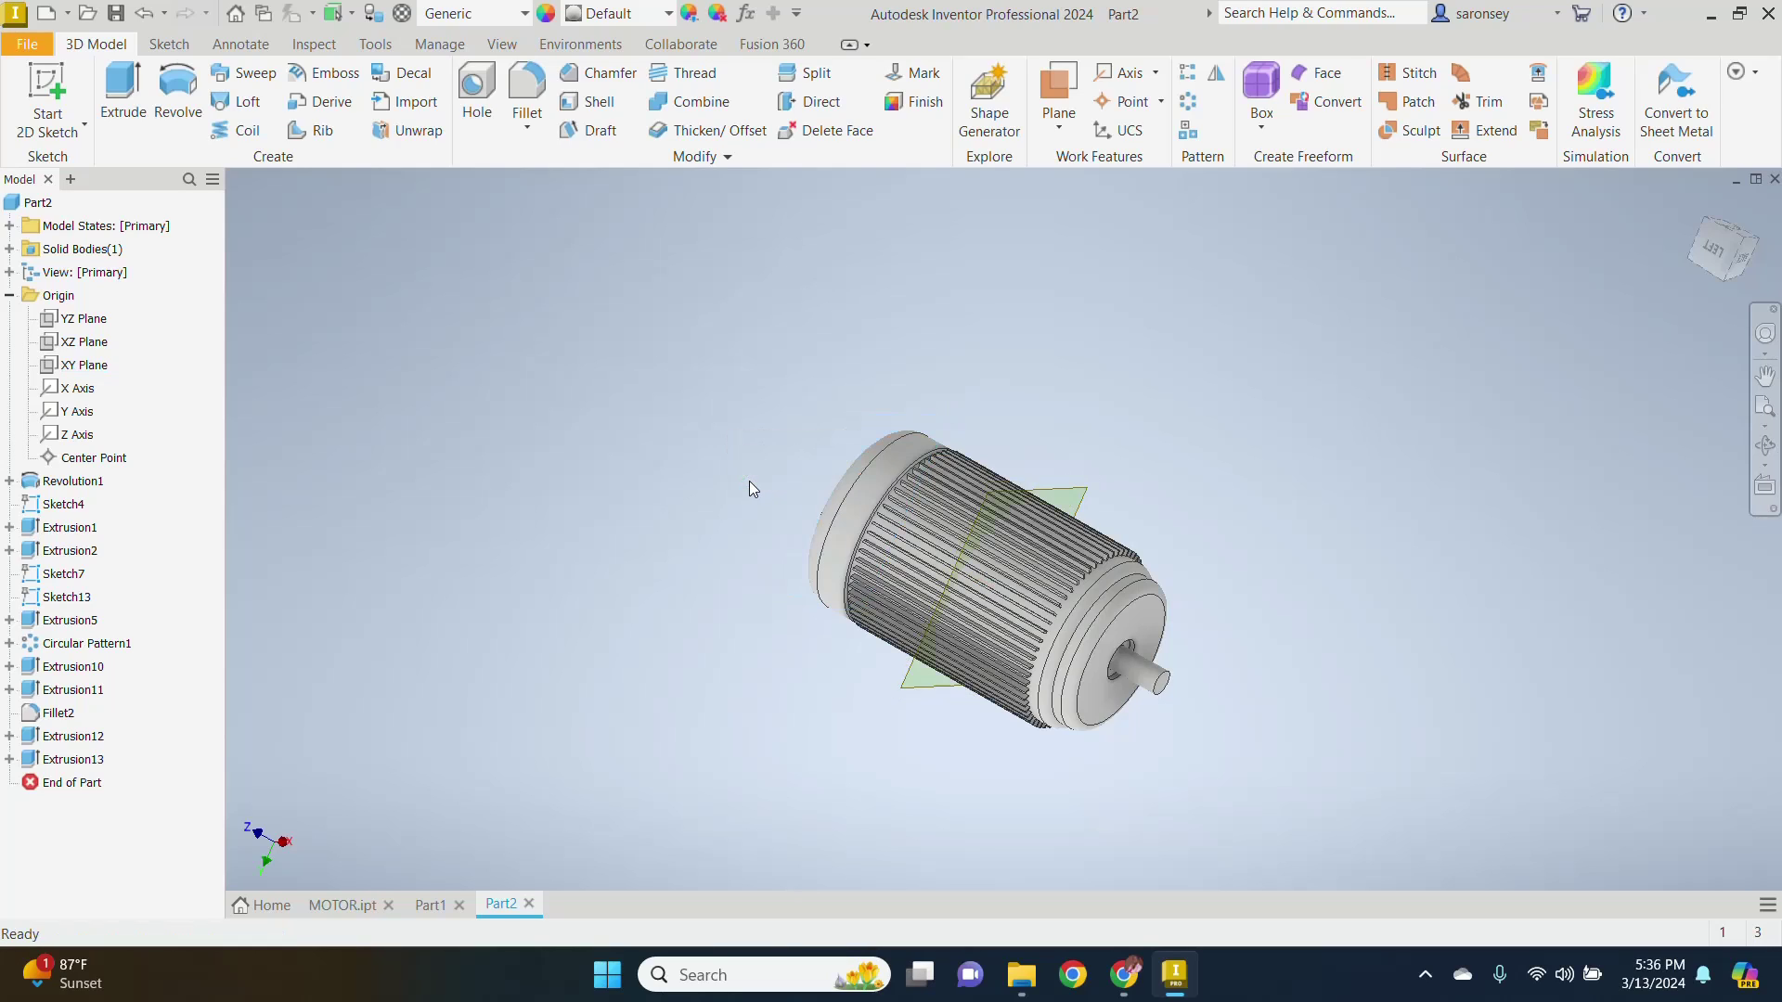
Step: On the new work plane, sketch a vertical line about 8.5 mm down from the lowest fin's edge midpoint and a horizontal line about 47 mm toward negative X
{"action": "left_click", "coordinate": [1080, 512]}
{"action": "left_click", "coordinate": [1129, 478]}
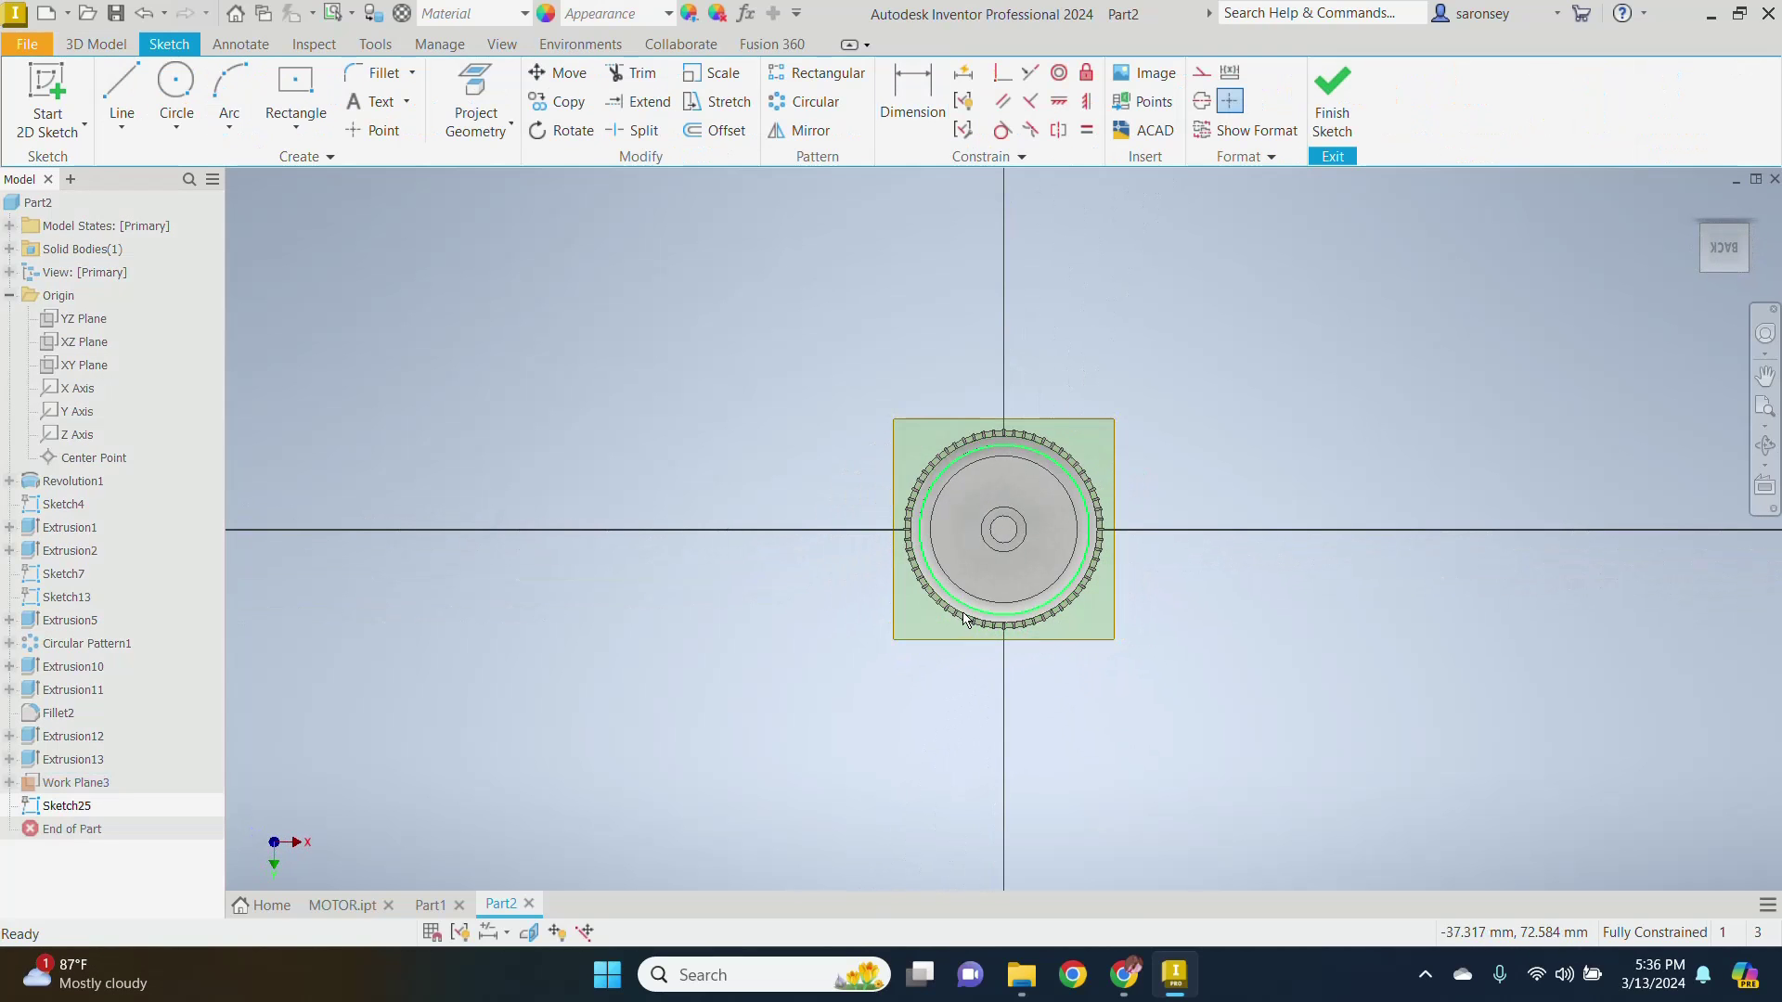
{"action": "scroll", "coordinate": [973, 625], "scroll_direction": "up", "scroll_amount": 4}
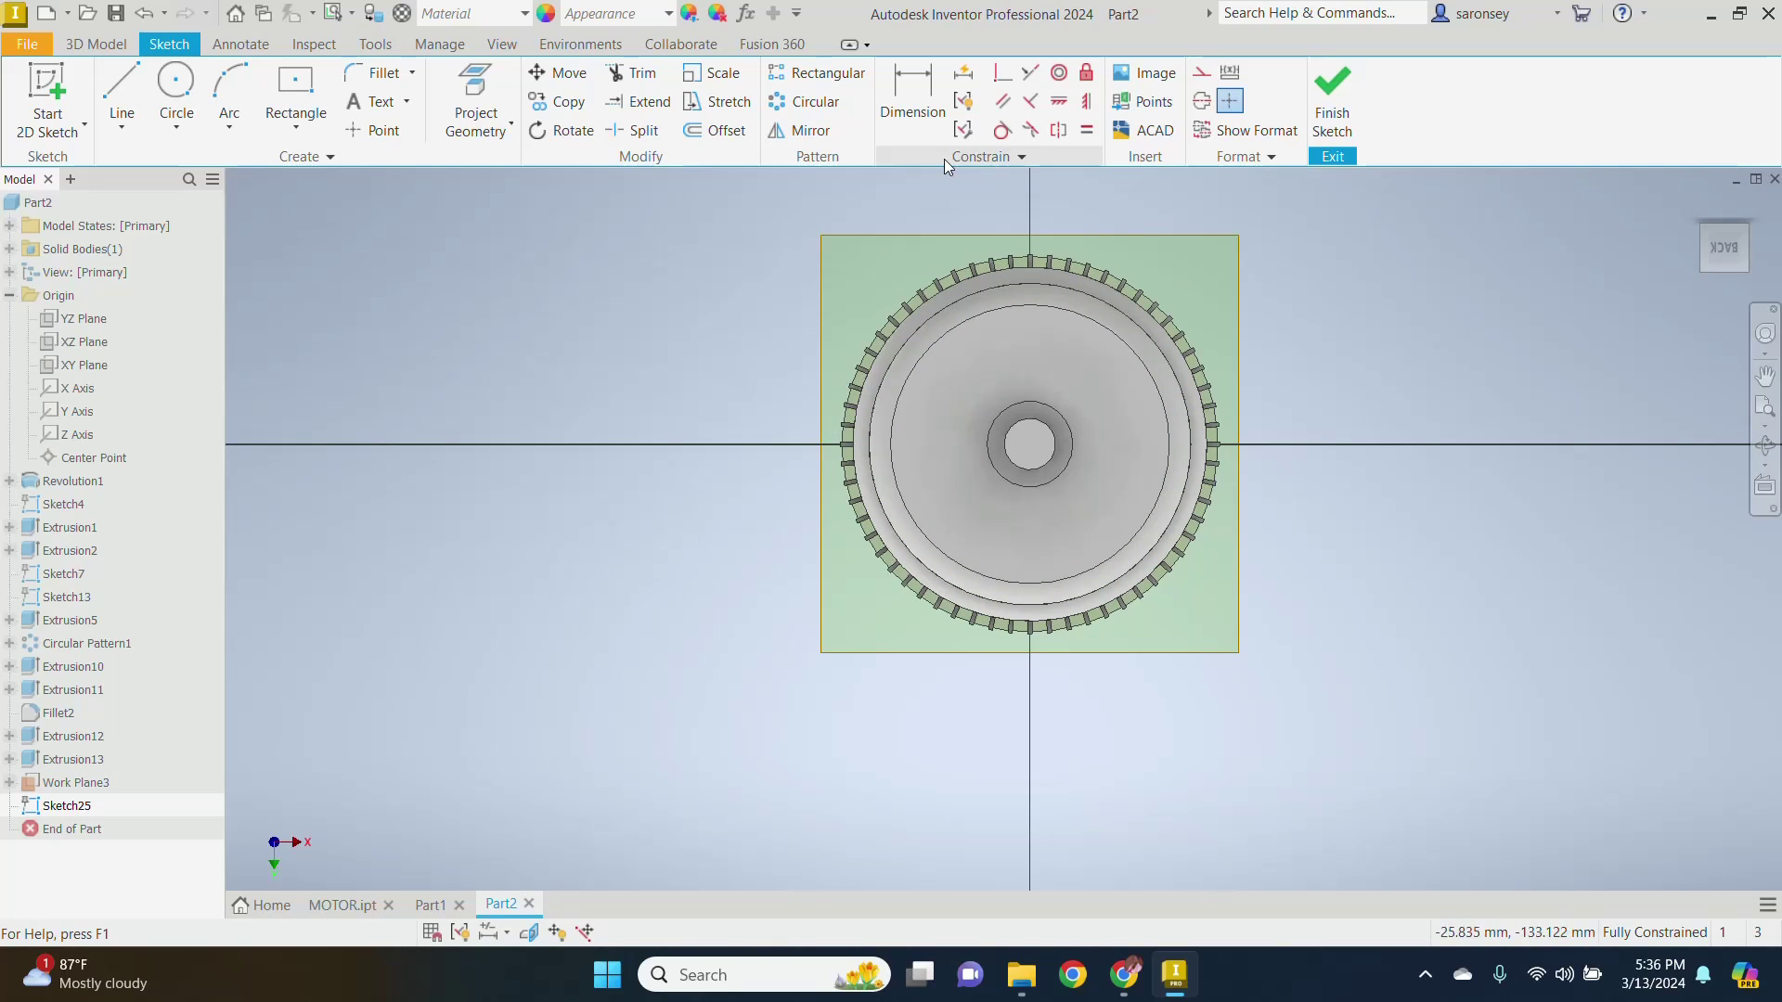
{"action": "left_click", "coordinate": [120, 78]}
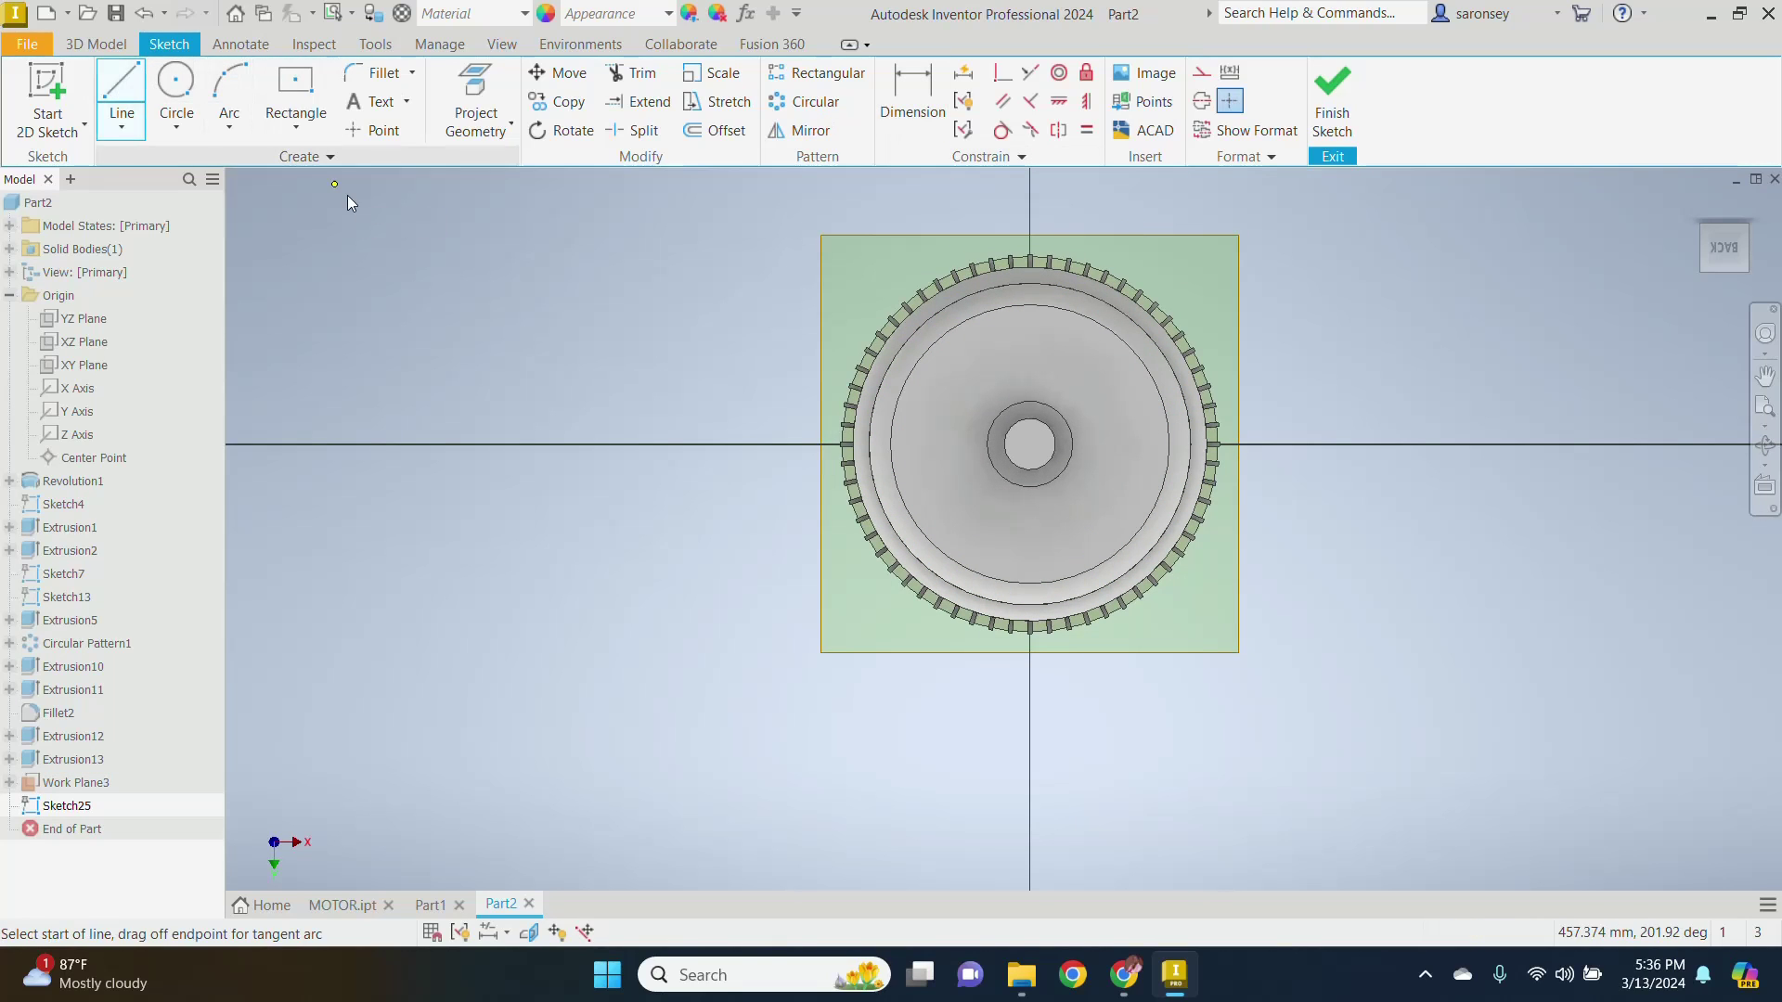
{"action": "left_click", "coordinate": [118, 128]}
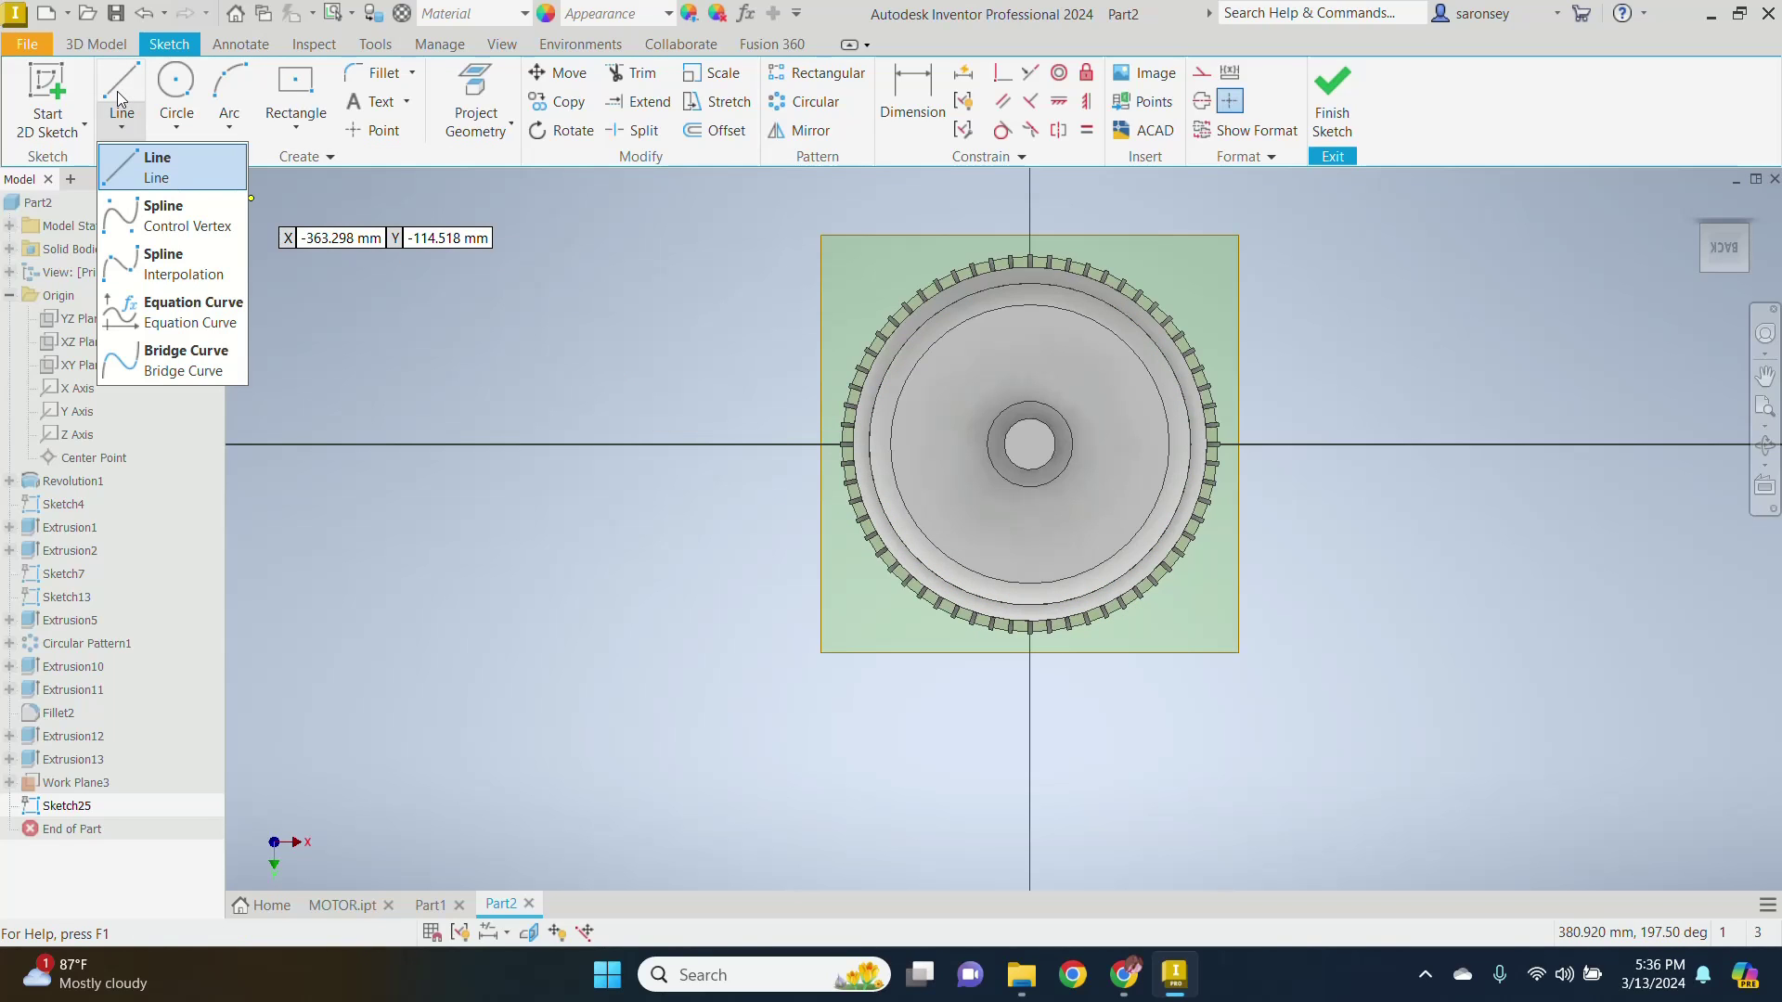
{"action": "left_click", "coordinate": [129, 80]}
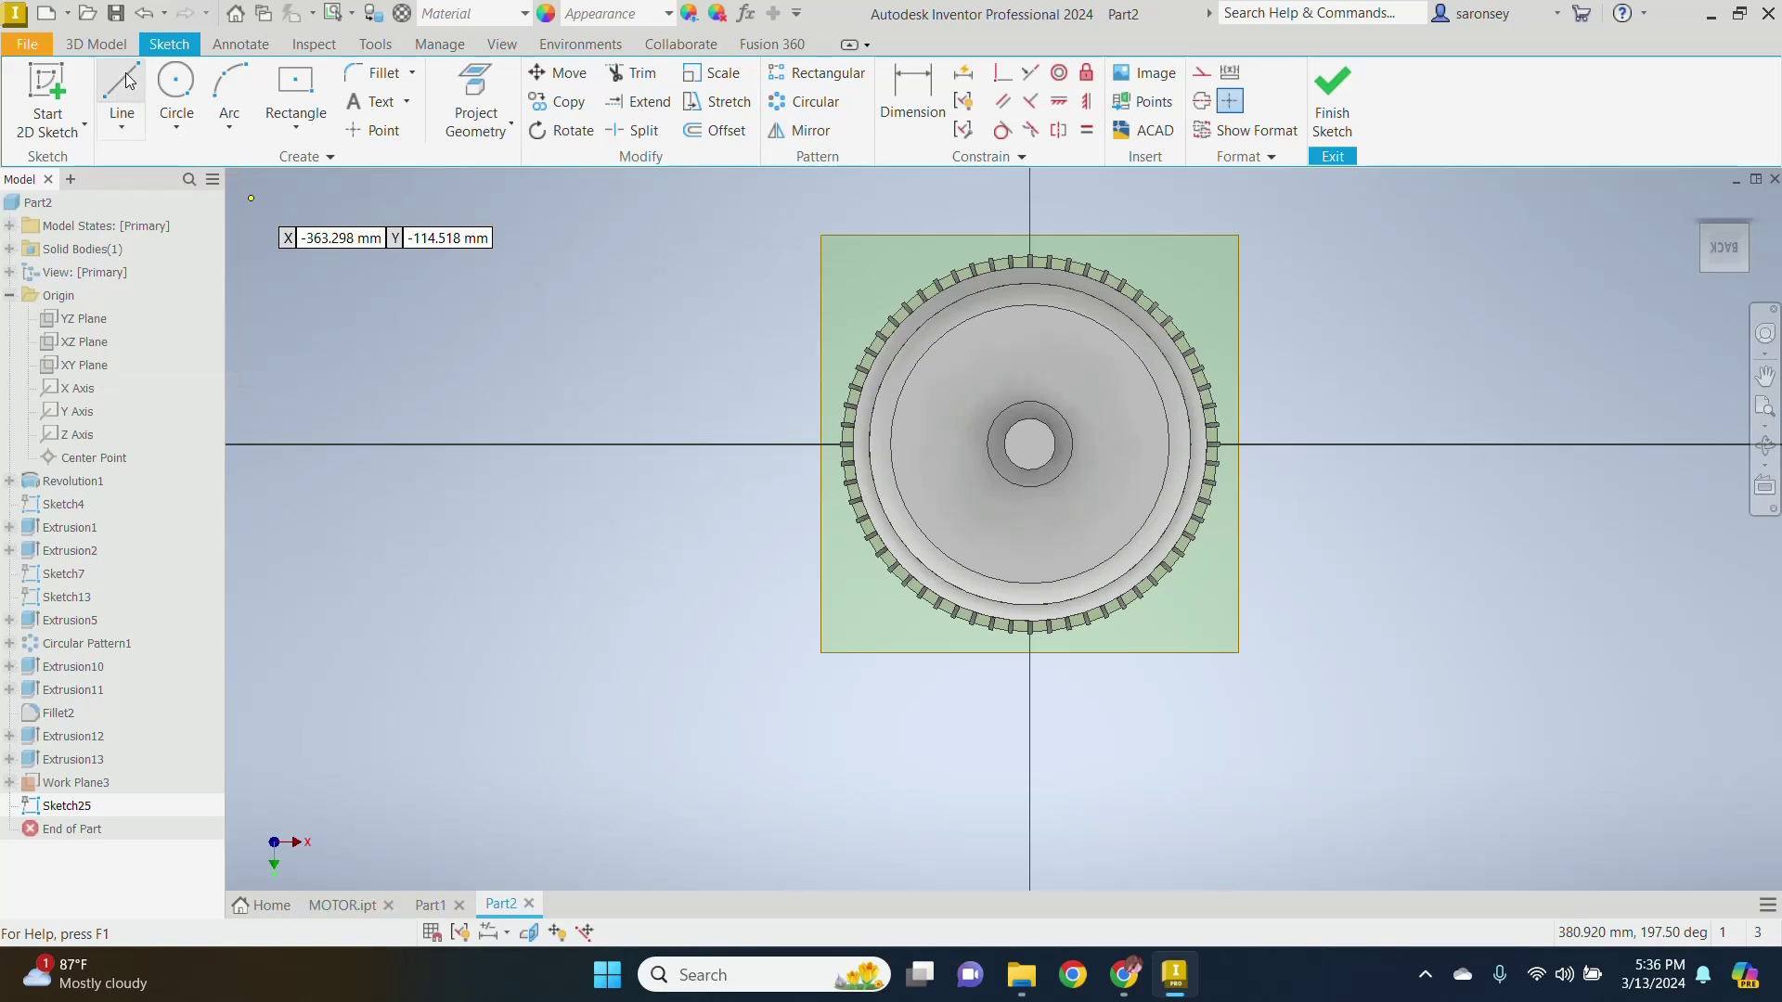
{"action": "scroll", "coordinate": [1043, 647], "scroll_direction": "up", "scroll_amount": 3}
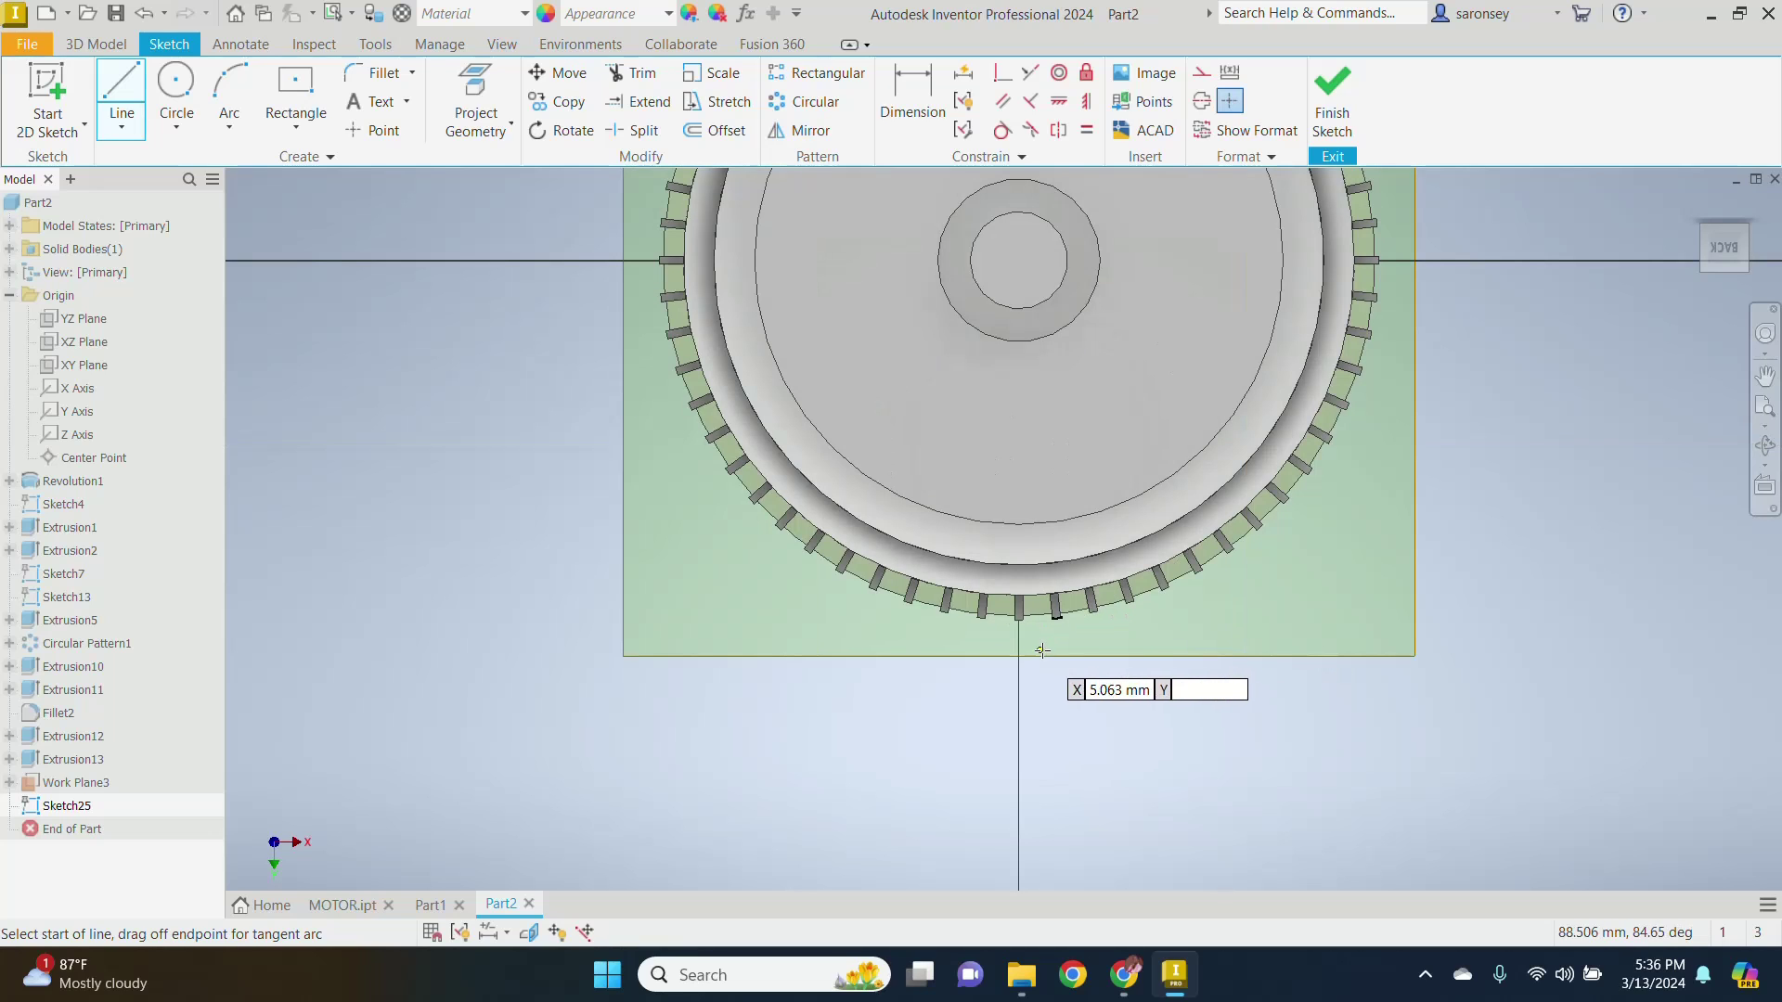
{"action": "scroll", "coordinate": [1021, 620], "scroll_direction": "up", "scroll_amount": 3}
{"action": "scroll", "coordinate": [1019, 620], "scroll_direction": "up", "scroll_amount": 3}
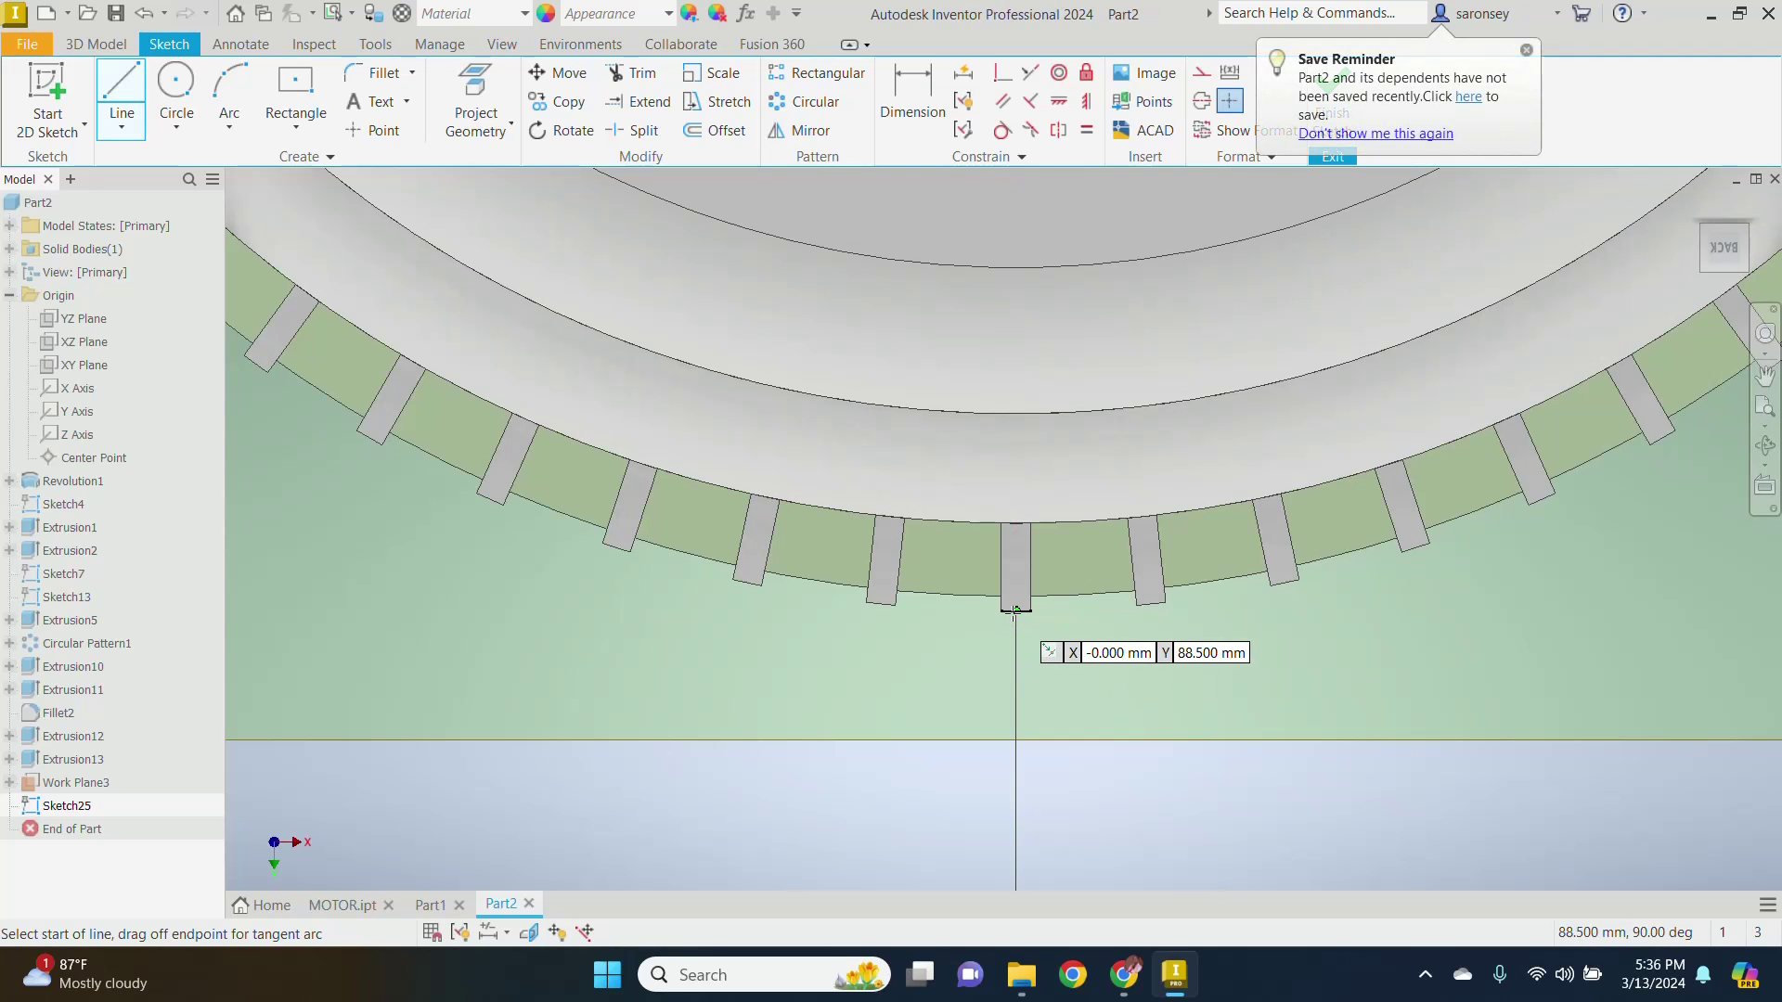
{"action": "left_click", "coordinate": [1017, 613]}
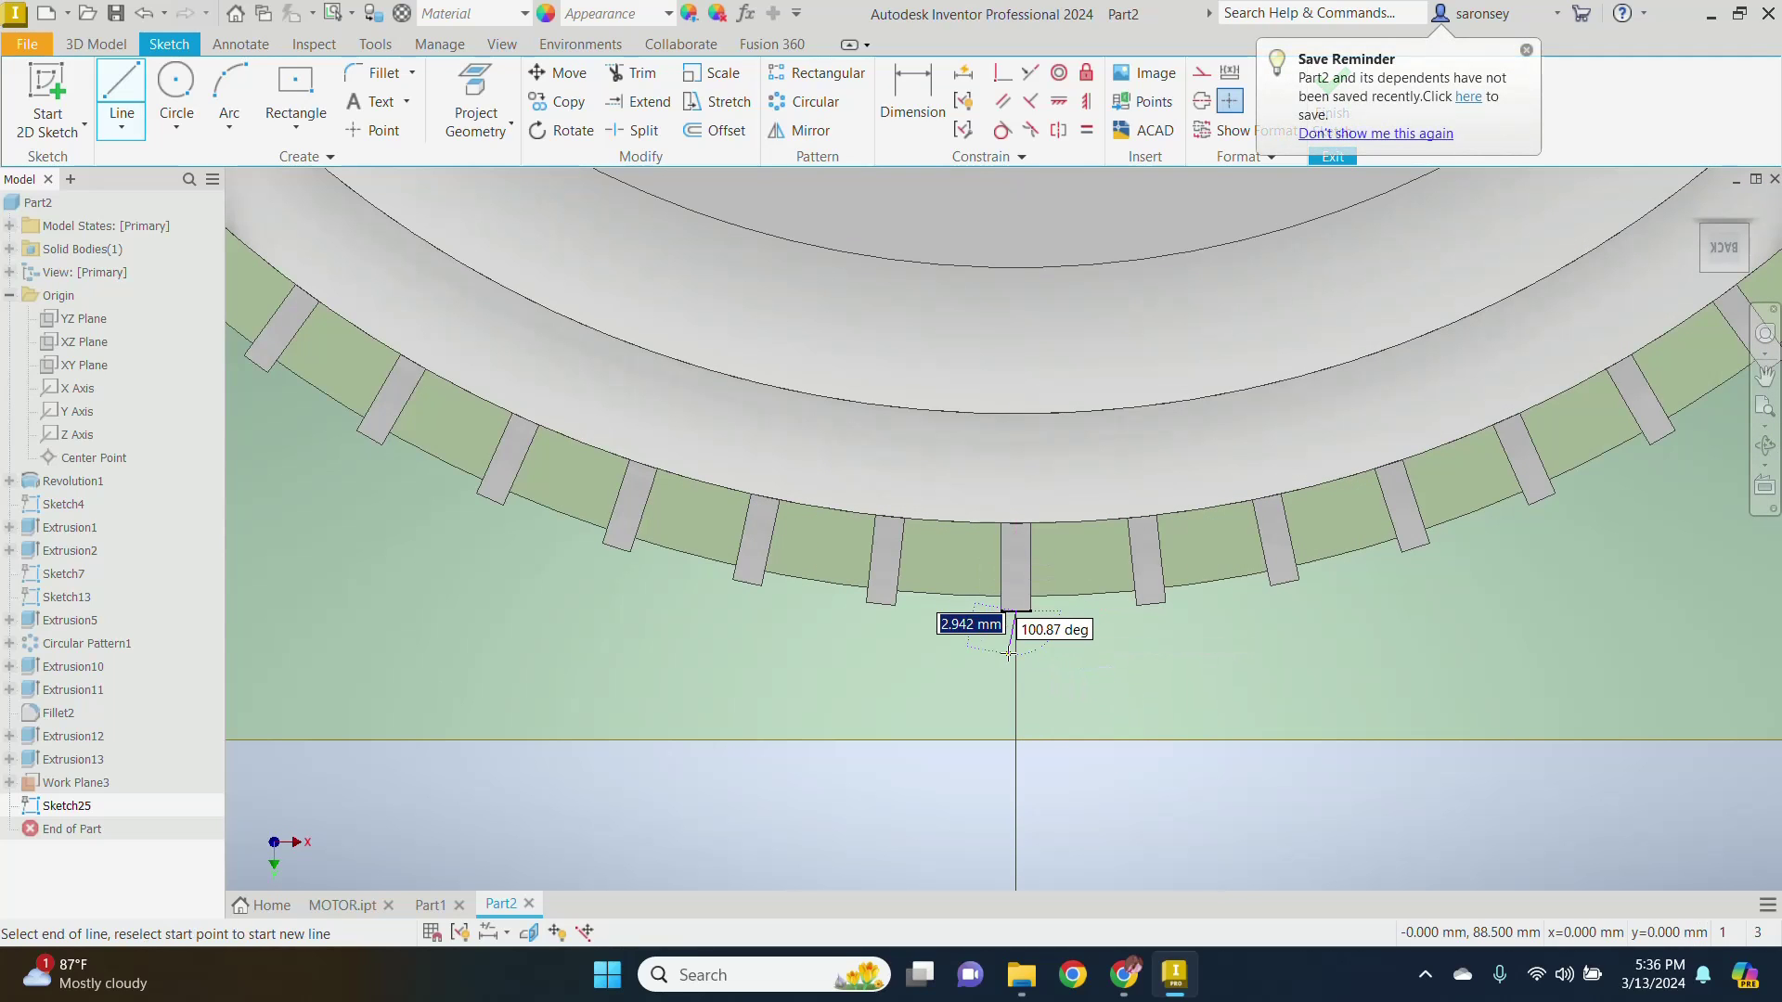
{"action": "left_click", "coordinate": [1017, 732]}
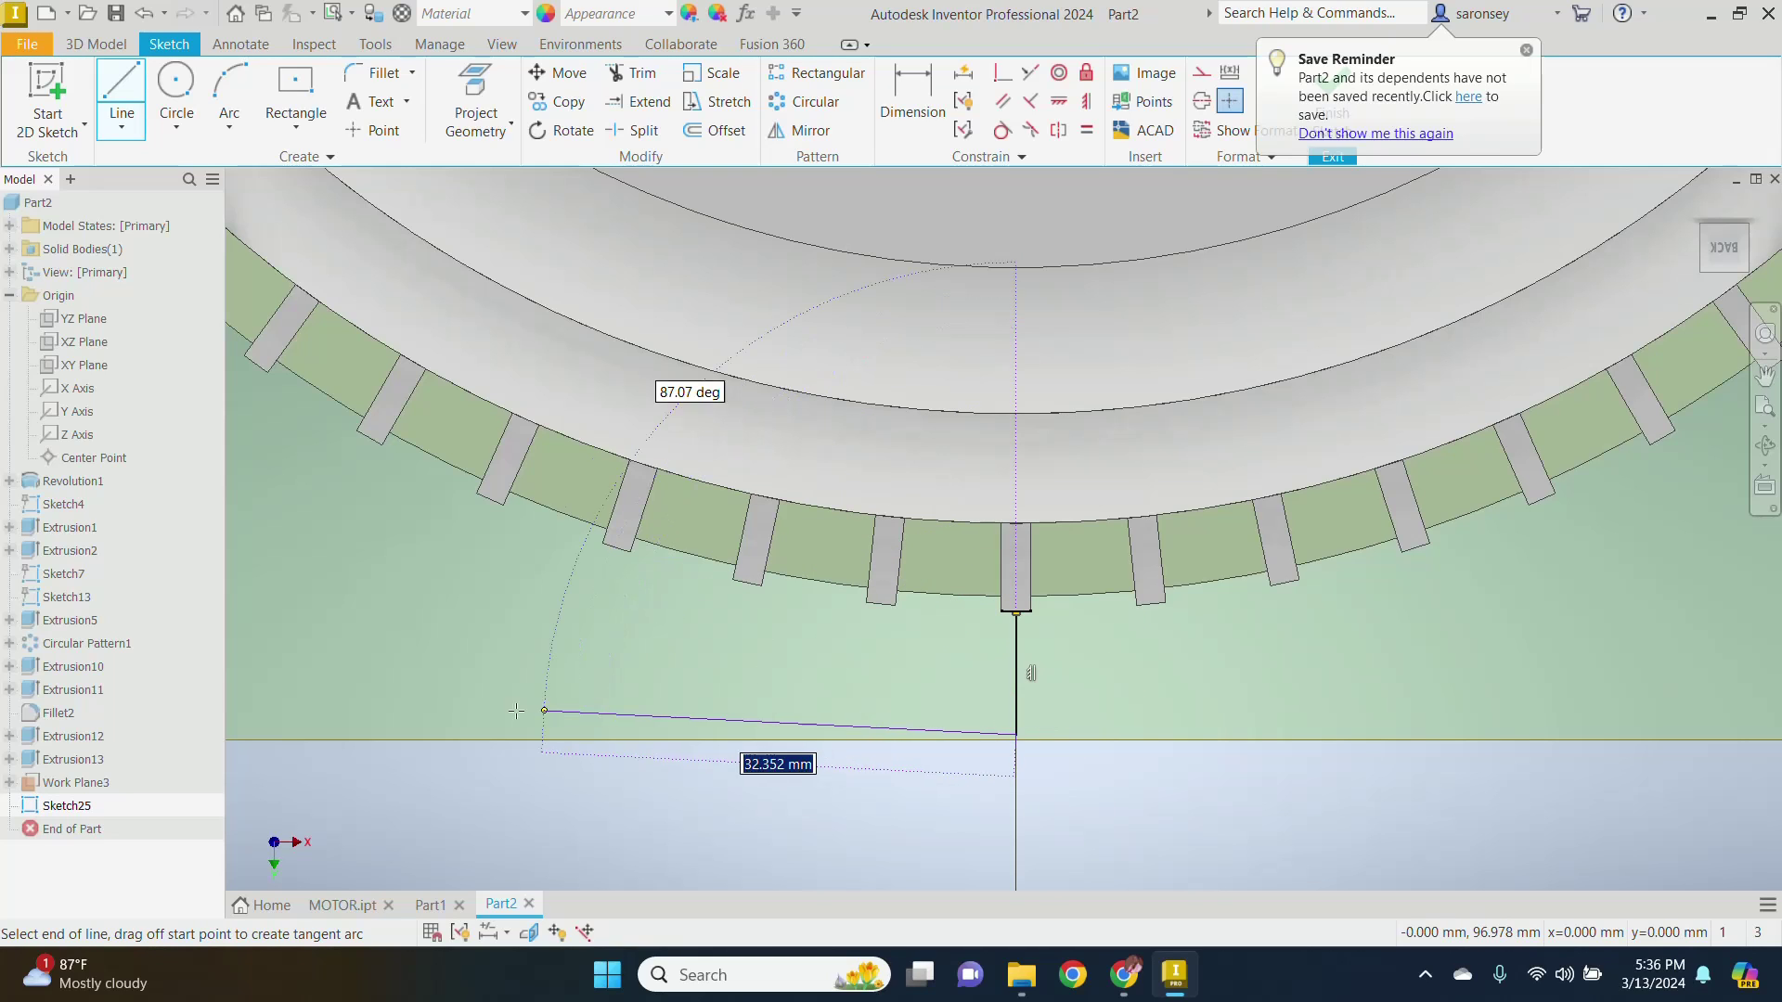
{"action": "left_click", "coordinate": [327, 734]}
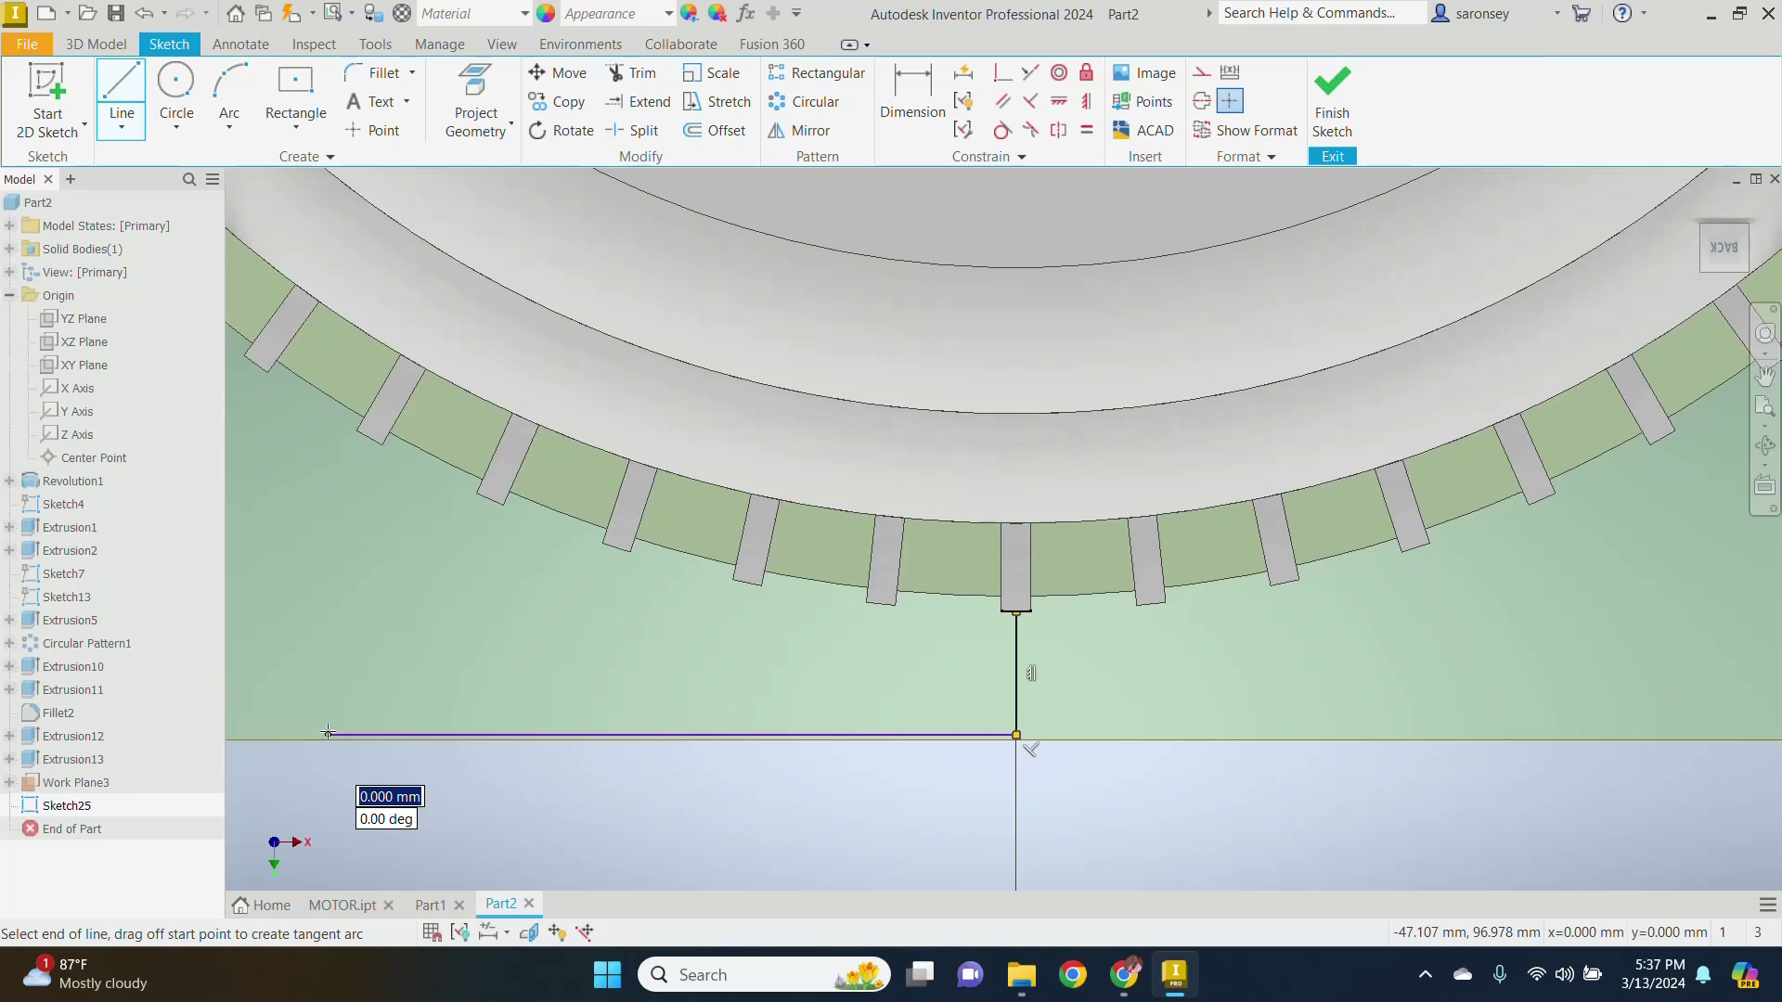
{"action": "right_click", "coordinate": [404, 649]}
{"action": "left_click", "coordinate": [487, 644]}
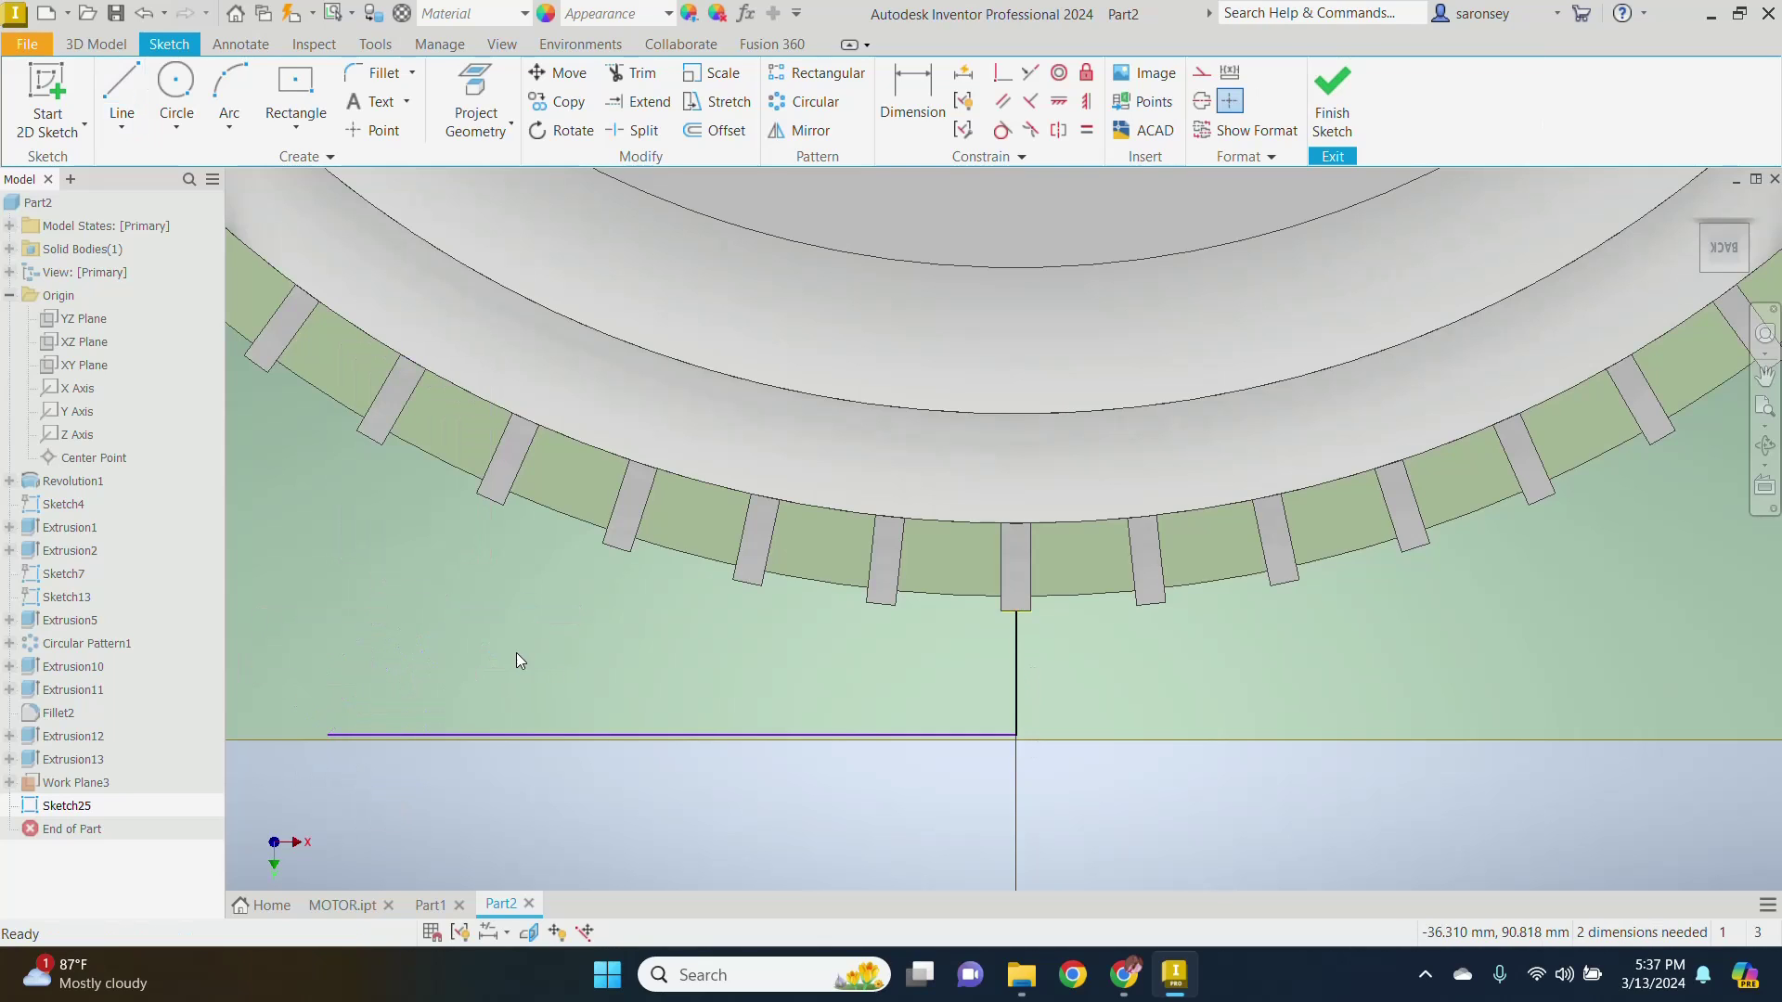
Step: Convert both the vertical and horizontal sketch lines below the lowest fin to construction lines
{"action": "left_click", "coordinate": [640, 738]}
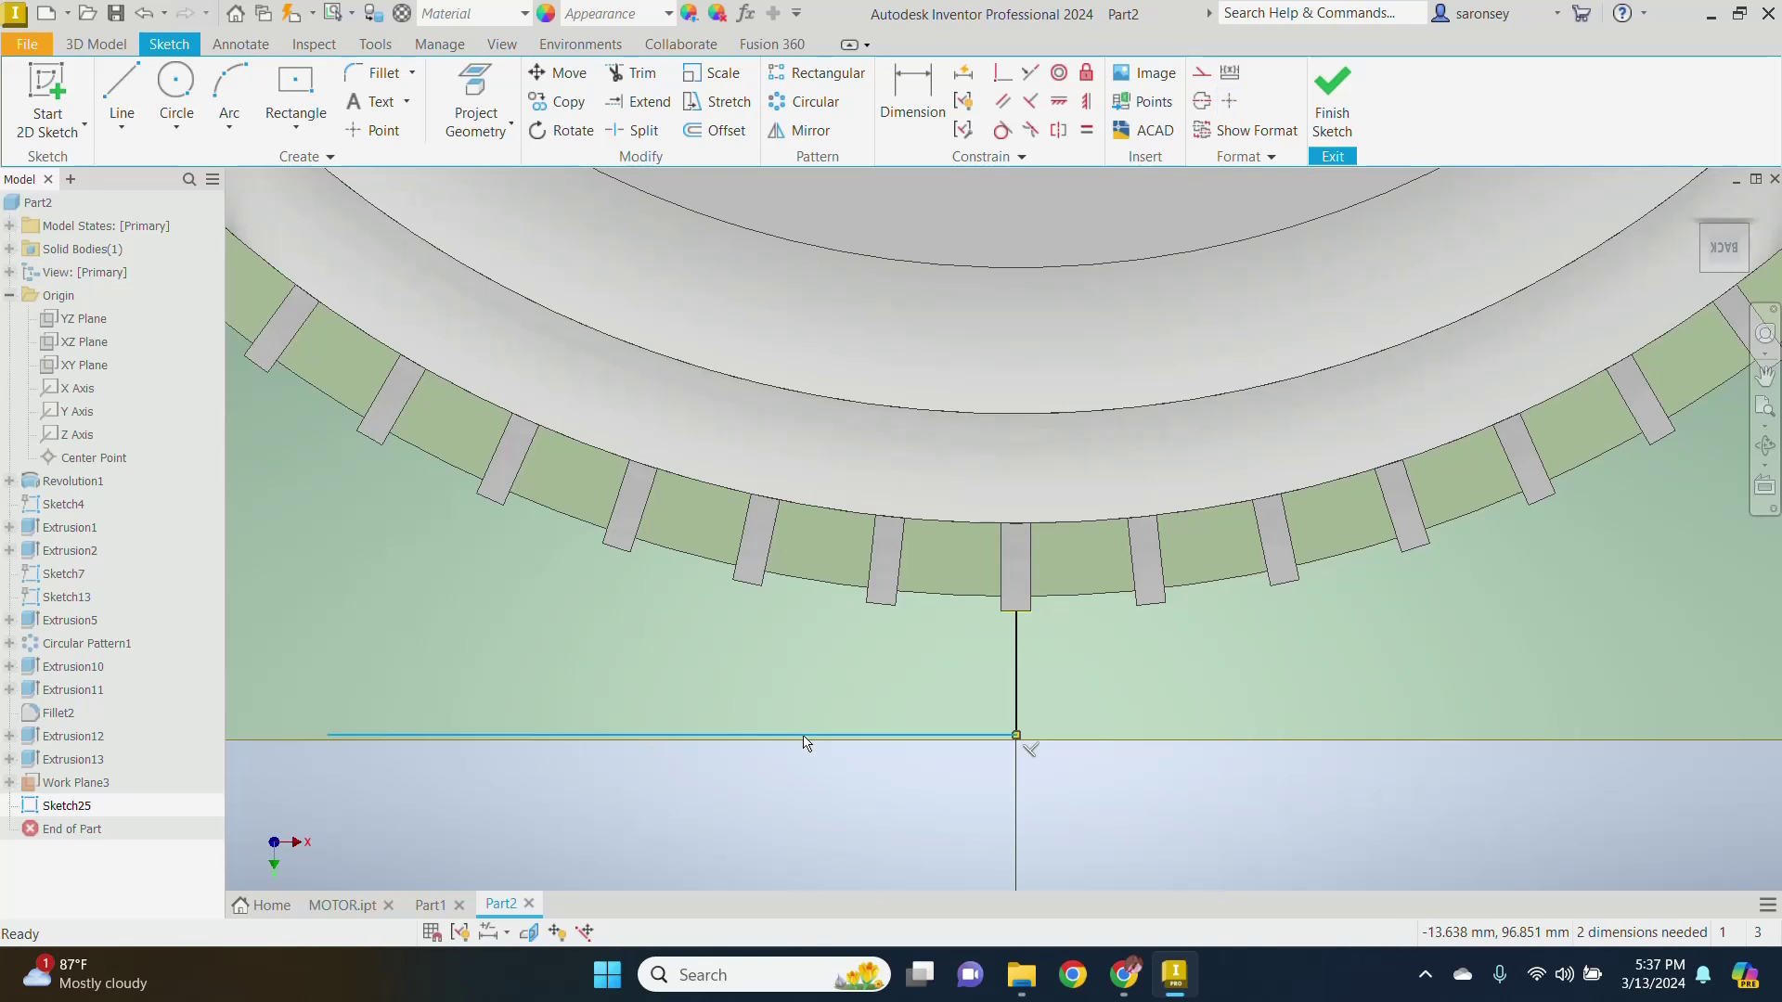
{"action": "left_click", "coordinate": [1017, 687], "text": "ctrl"}
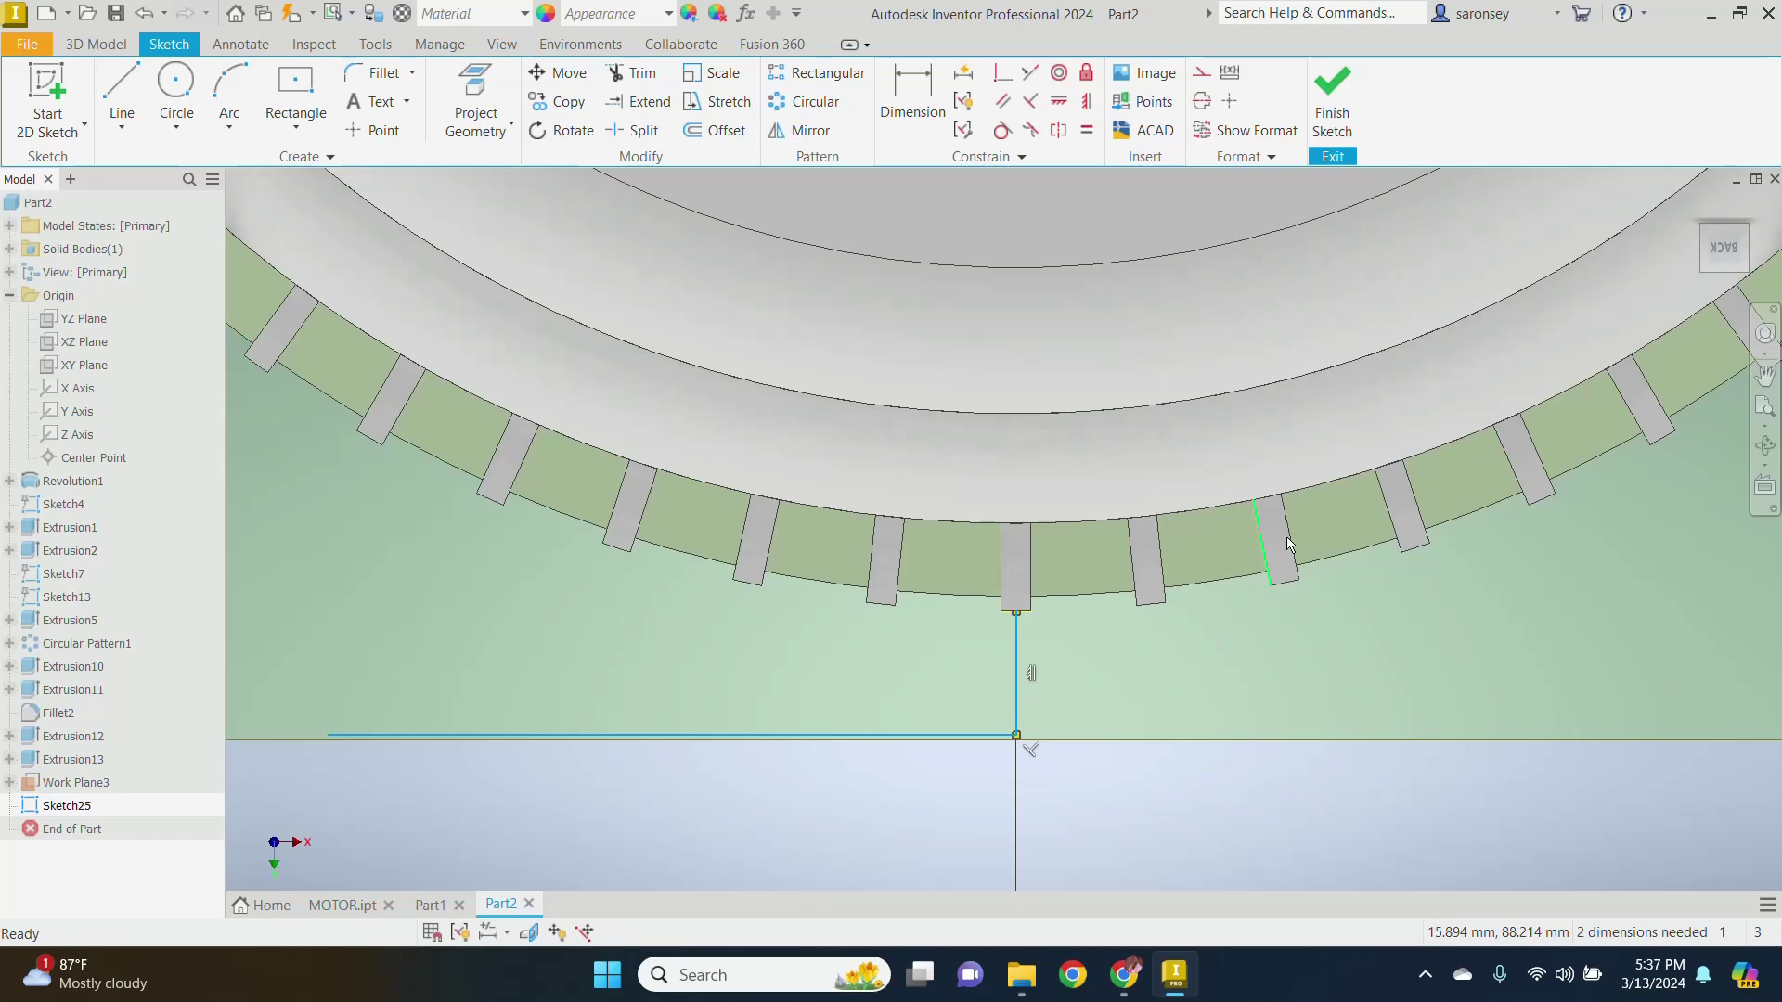
{"action": "left_click", "coordinate": [1202, 74]}
{"action": "scroll", "coordinate": [1166, 637], "scroll_direction": "down", "scroll_amount": 2}
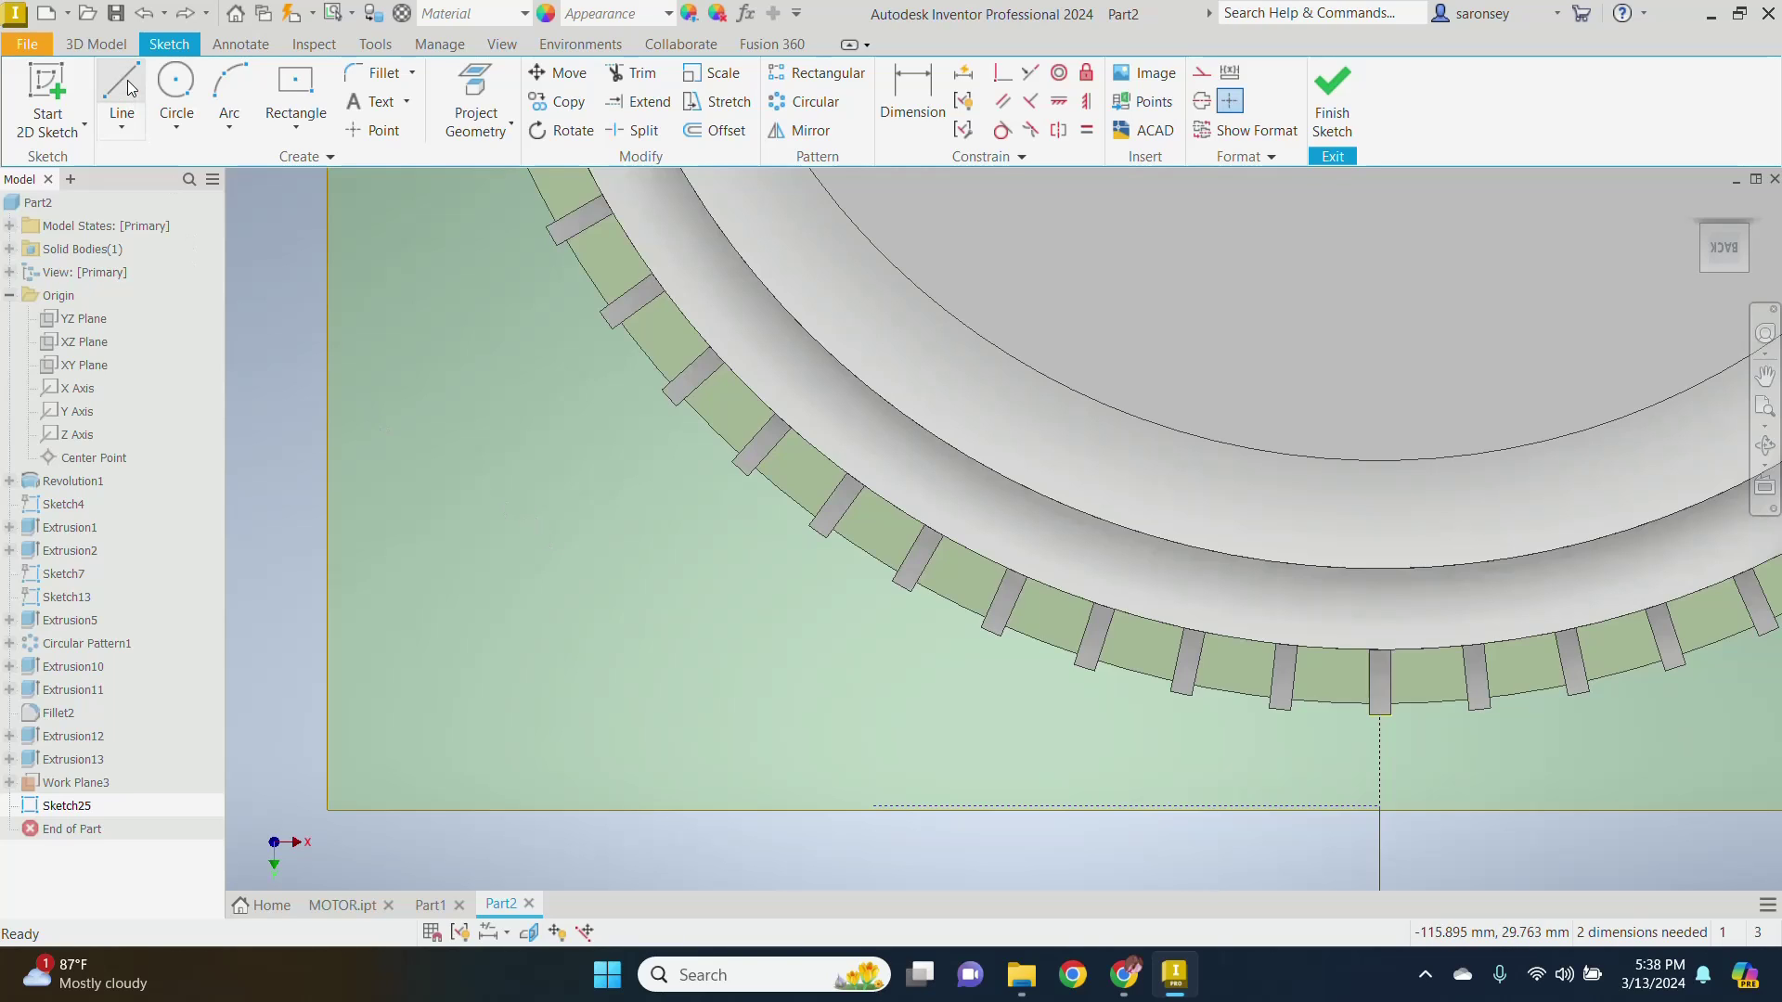
Step: Sketch an L-shaped foot from the horizontal construction line's free end up to the finned body, with a base about 31 mm long and walls about 4 mm thick
{"action": "left_click", "coordinate": [126, 79]}
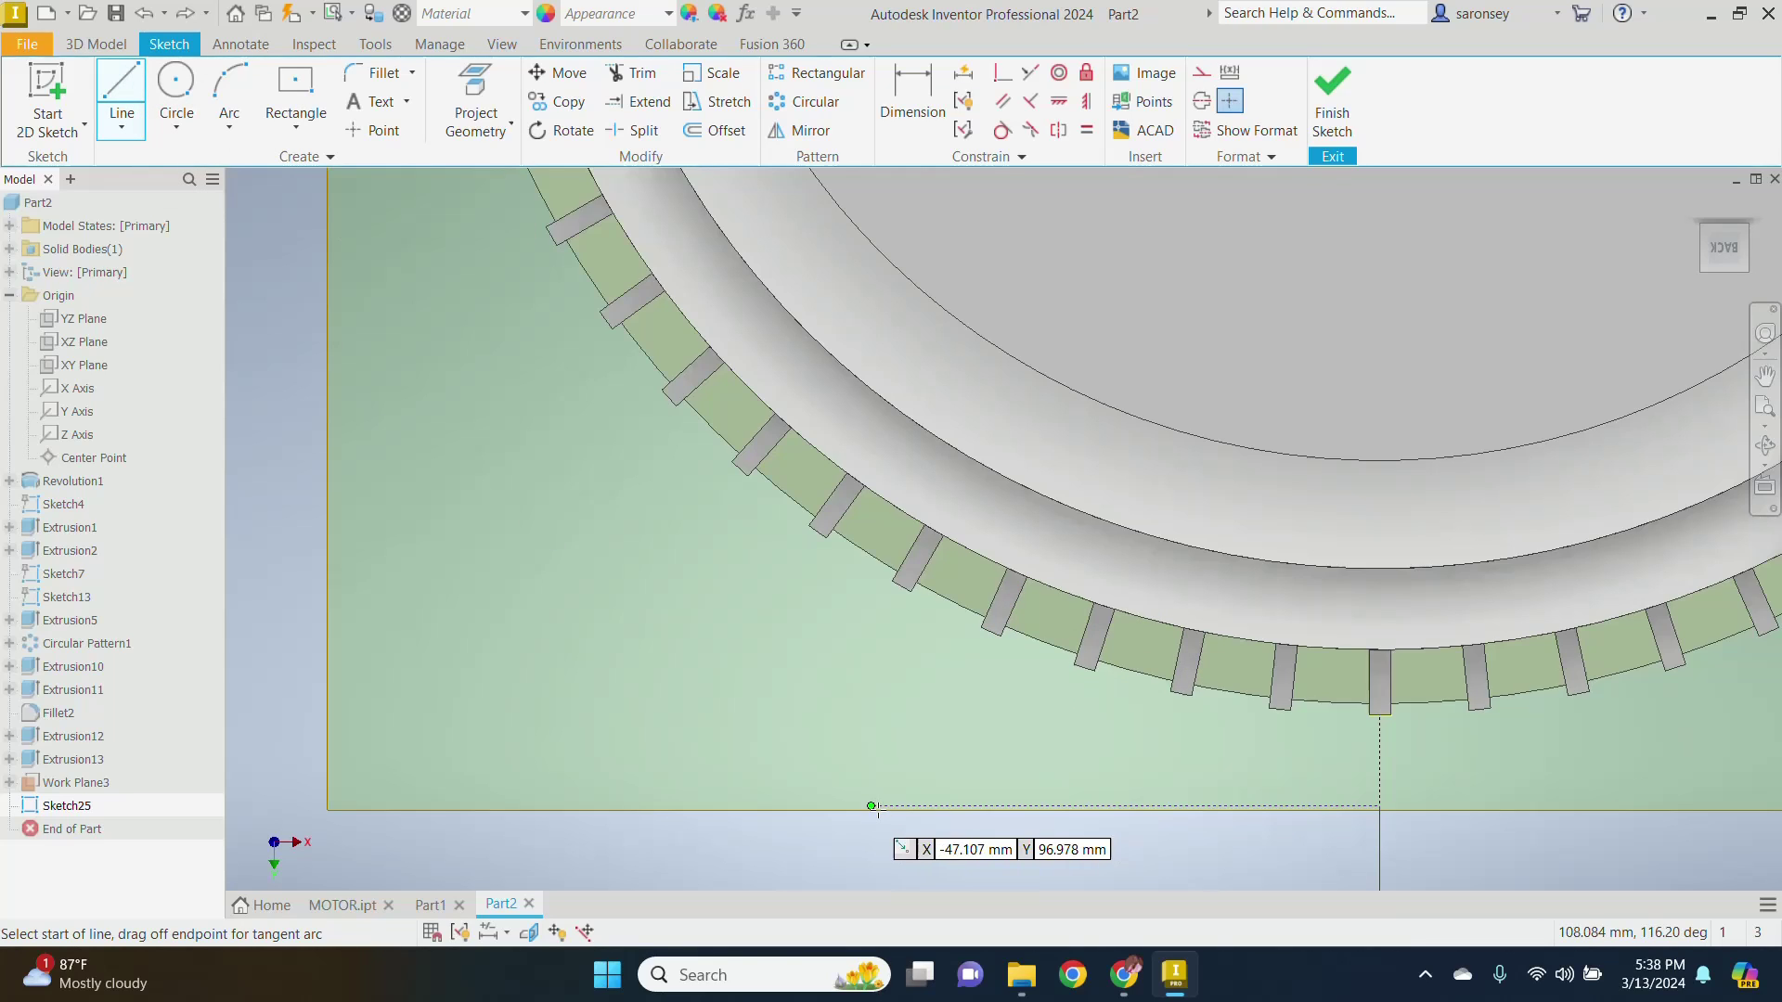
{"action": "left_click", "coordinate": [872, 806]}
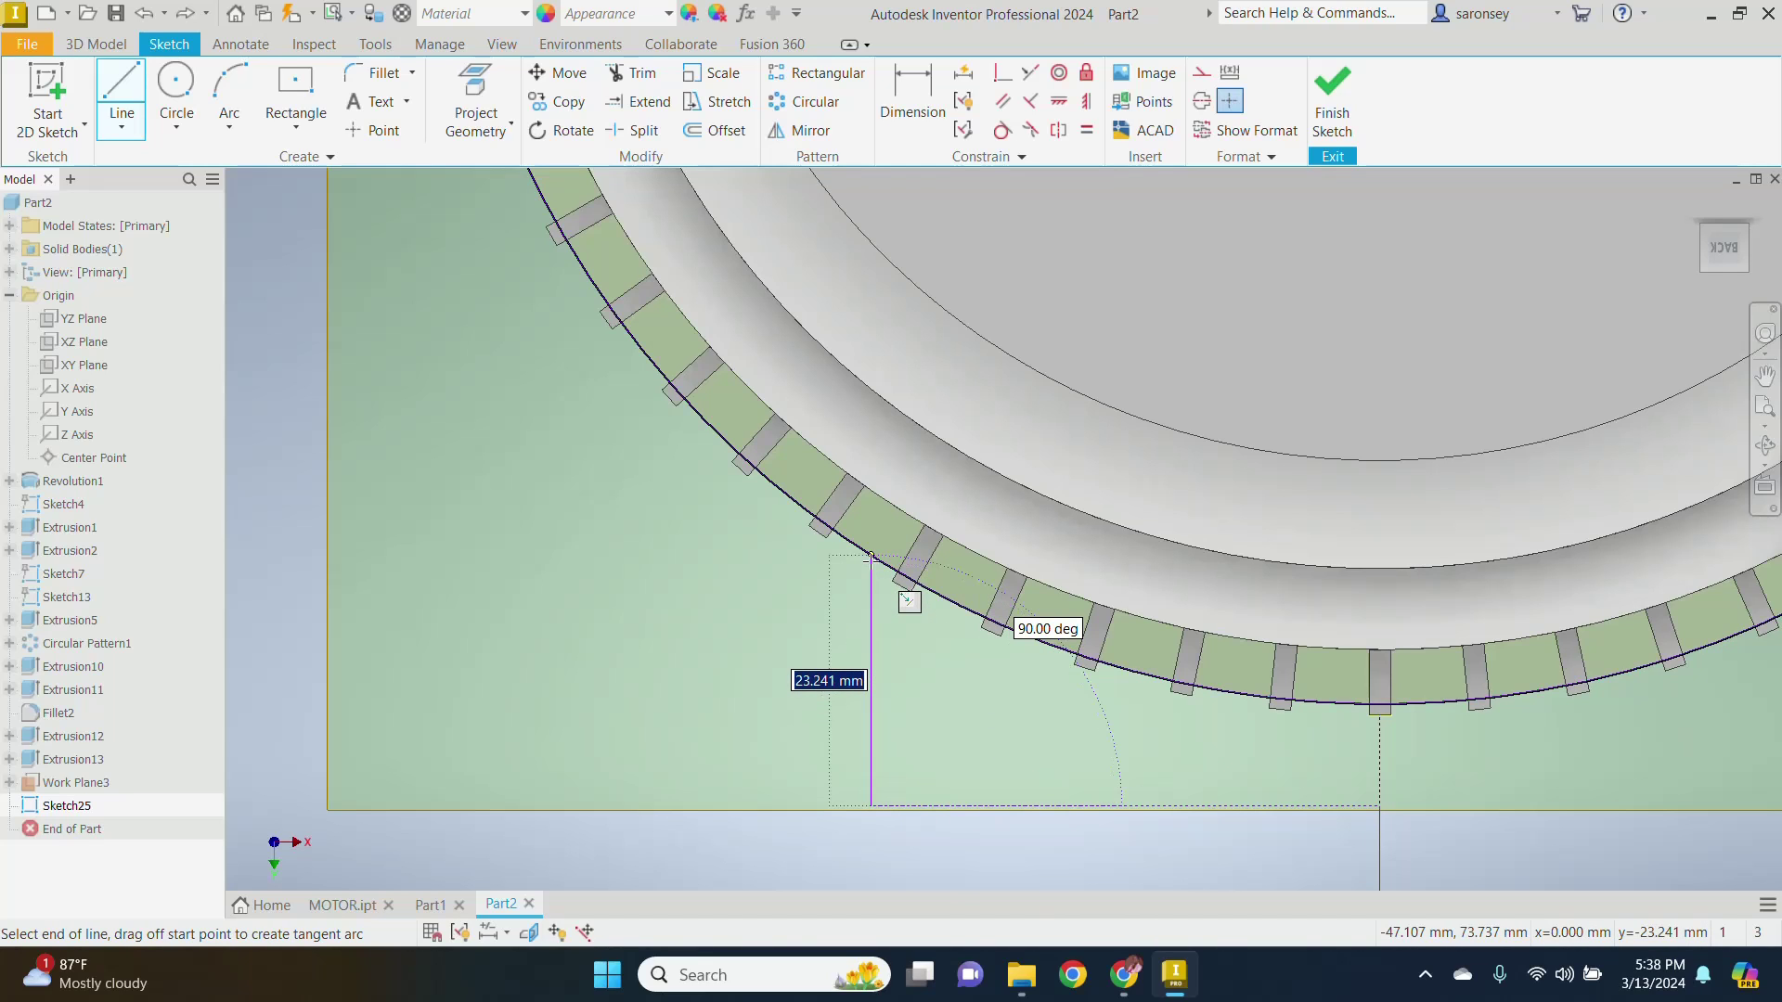
{"action": "left_click", "coordinate": [870, 555]}
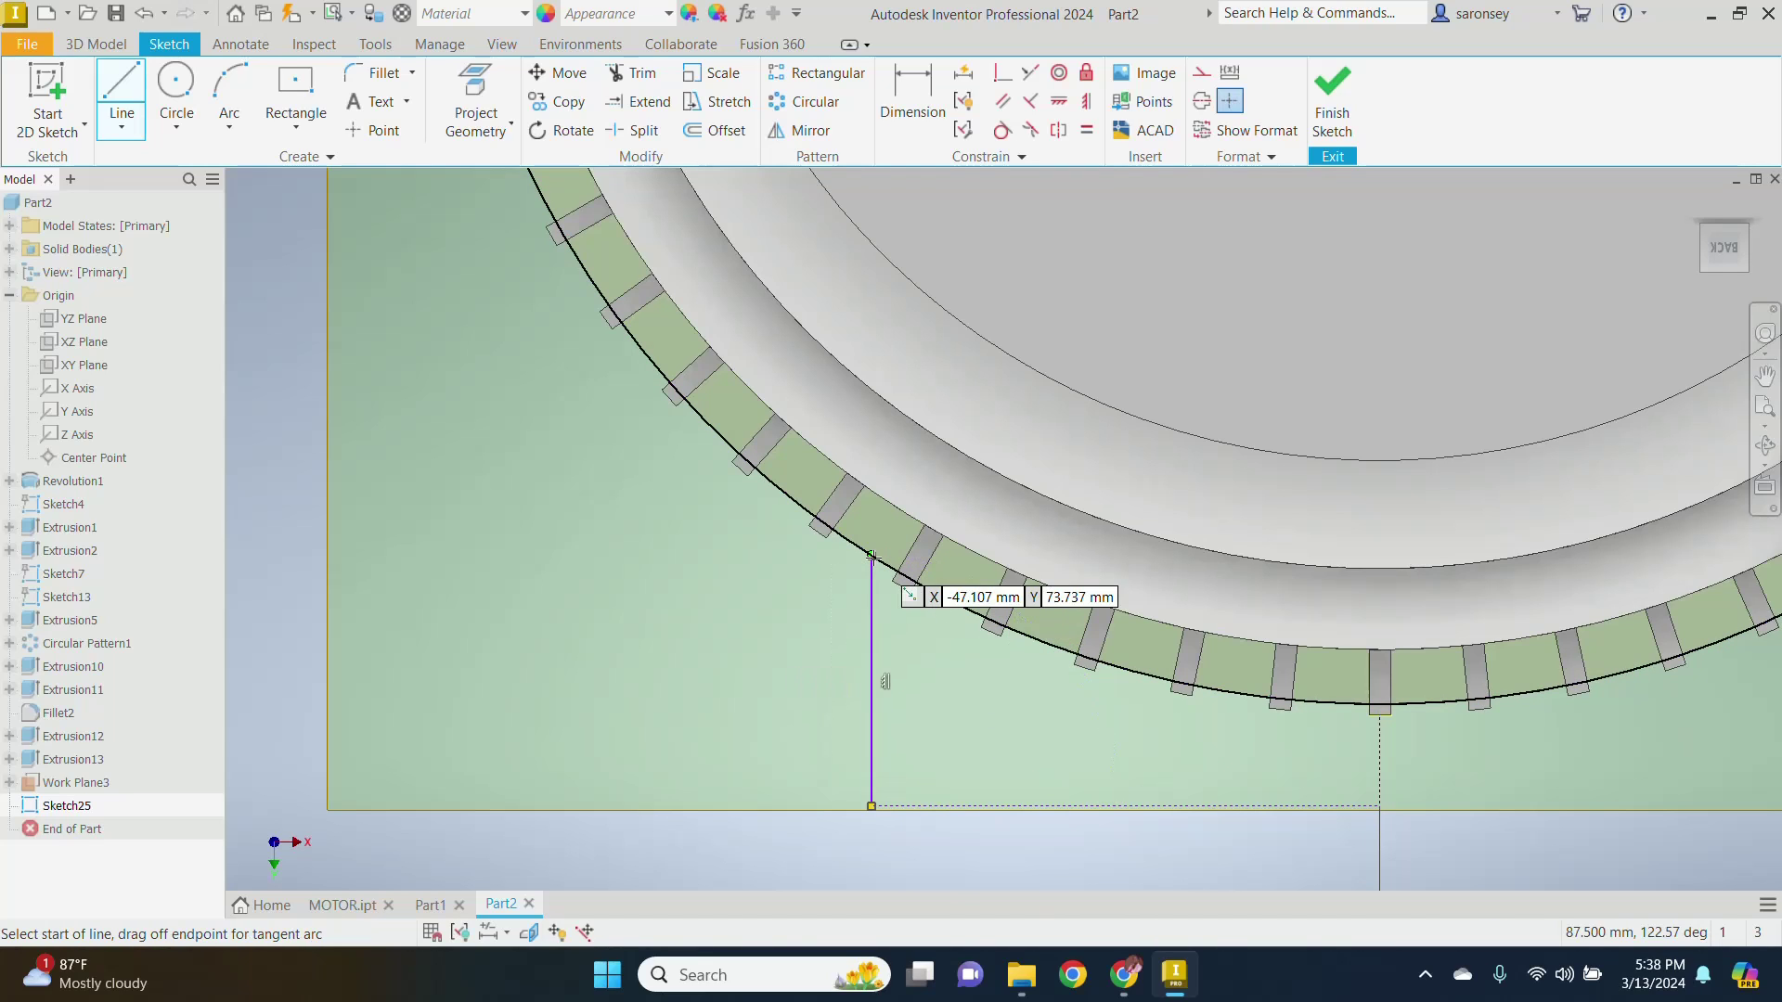
{"action": "left_click", "coordinate": [115, 91]}
{"action": "left_click", "coordinate": [115, 91]}
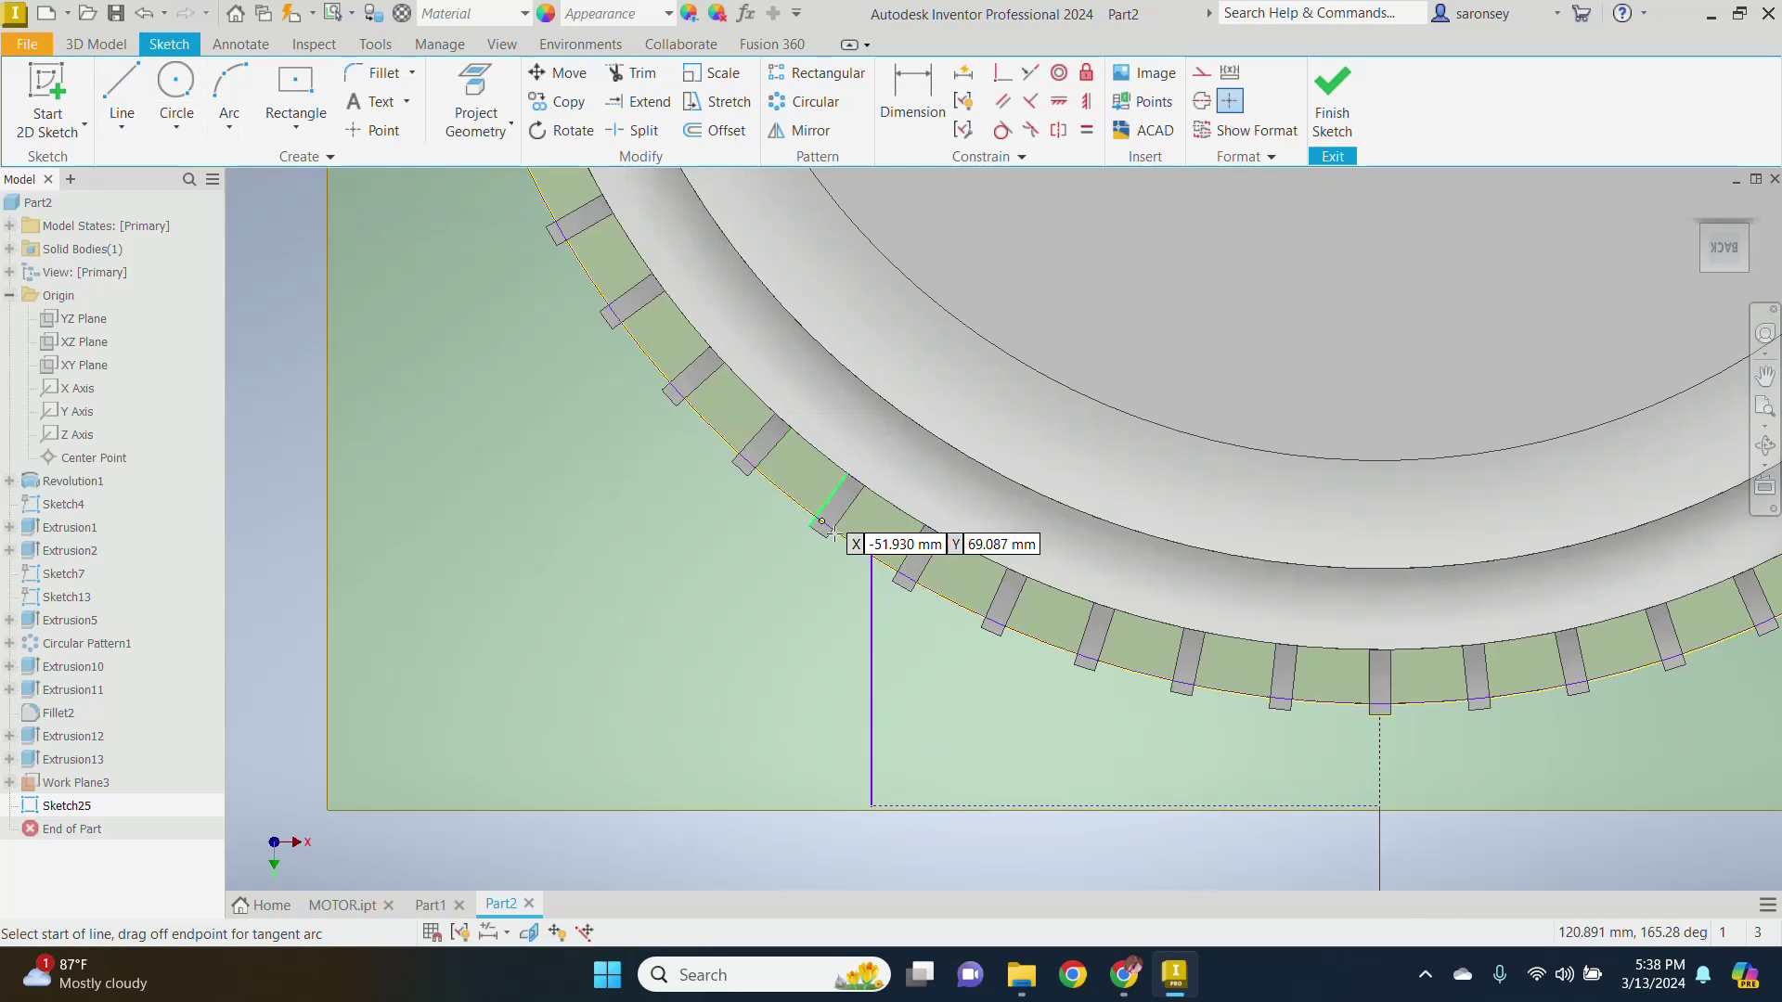
{"action": "left_click", "coordinate": [872, 806]}
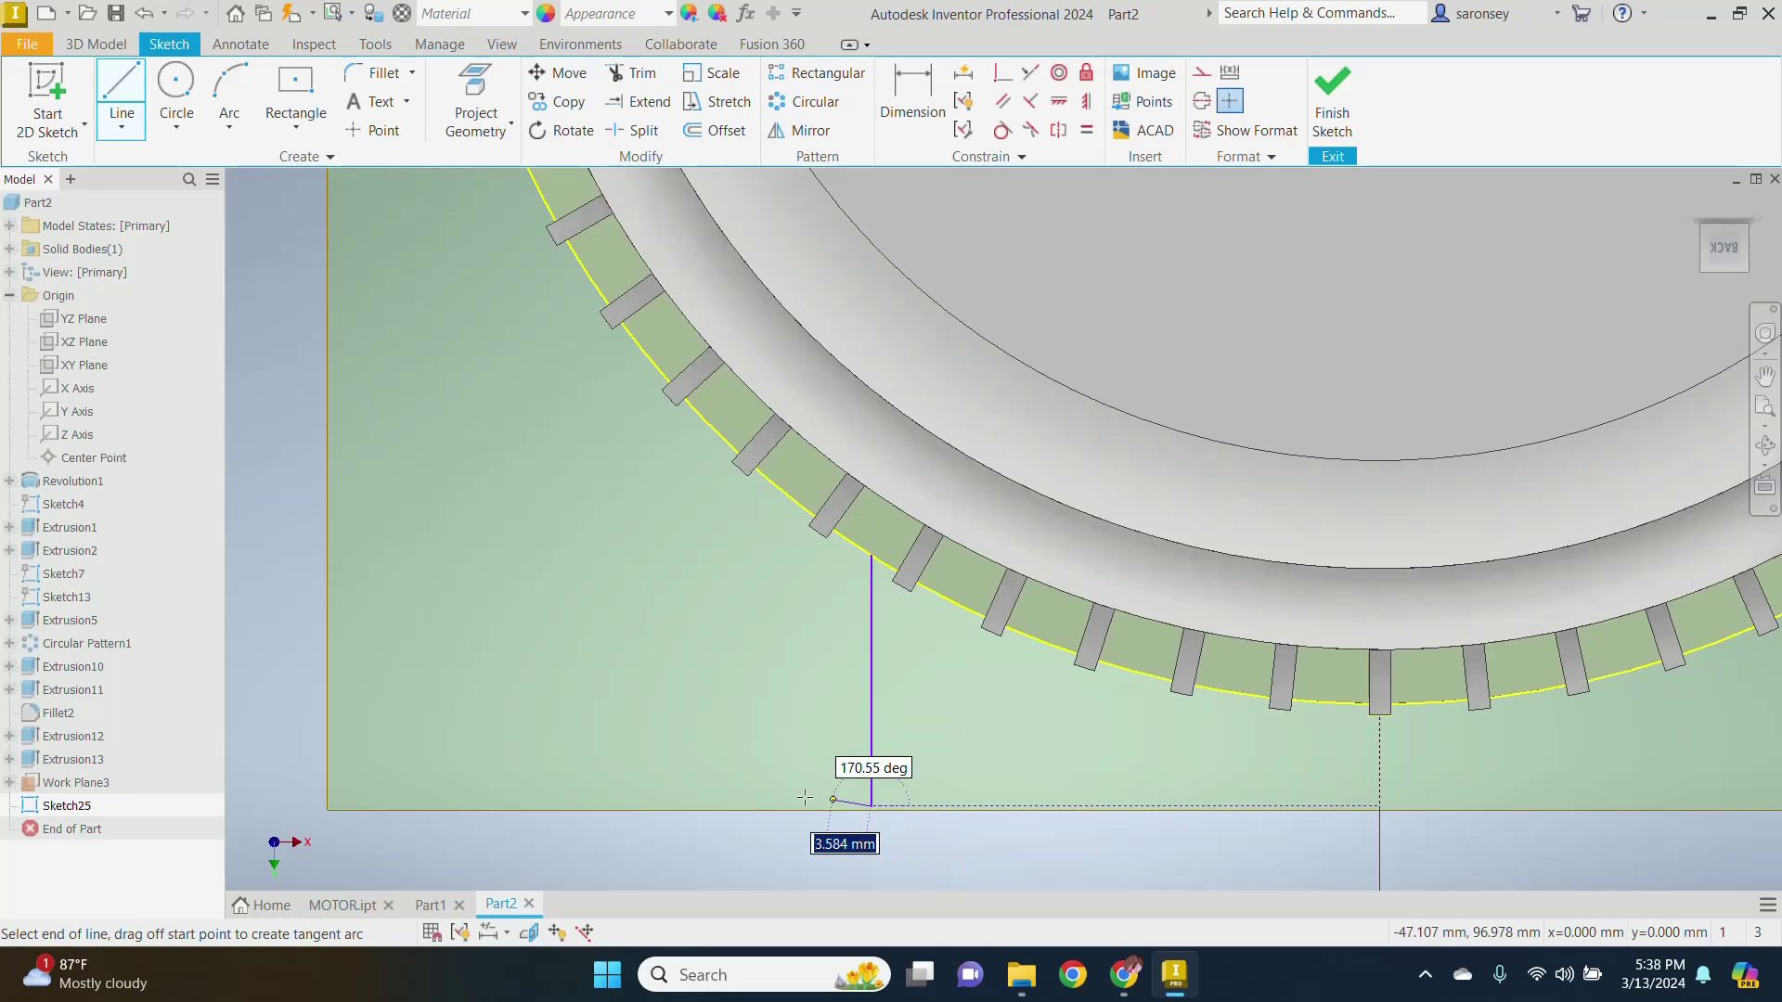
{"action": "left_click", "coordinate": [539, 806]}
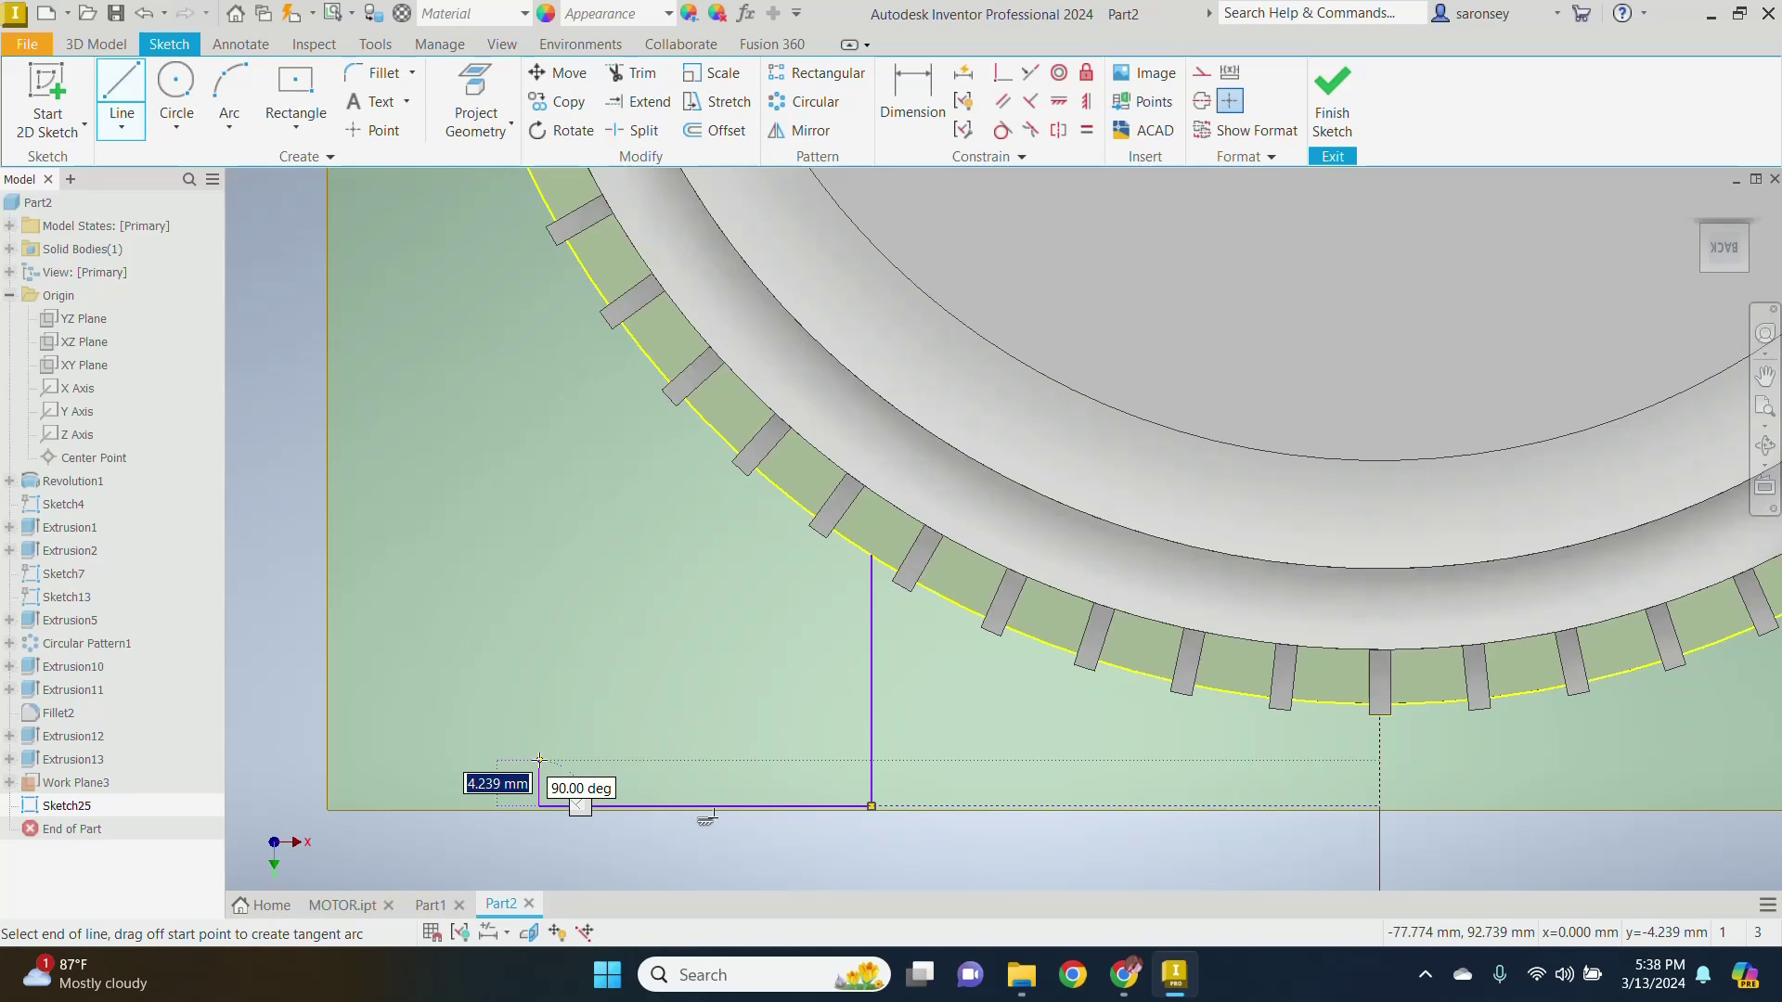
{"action": "left_click", "coordinate": [539, 760]}
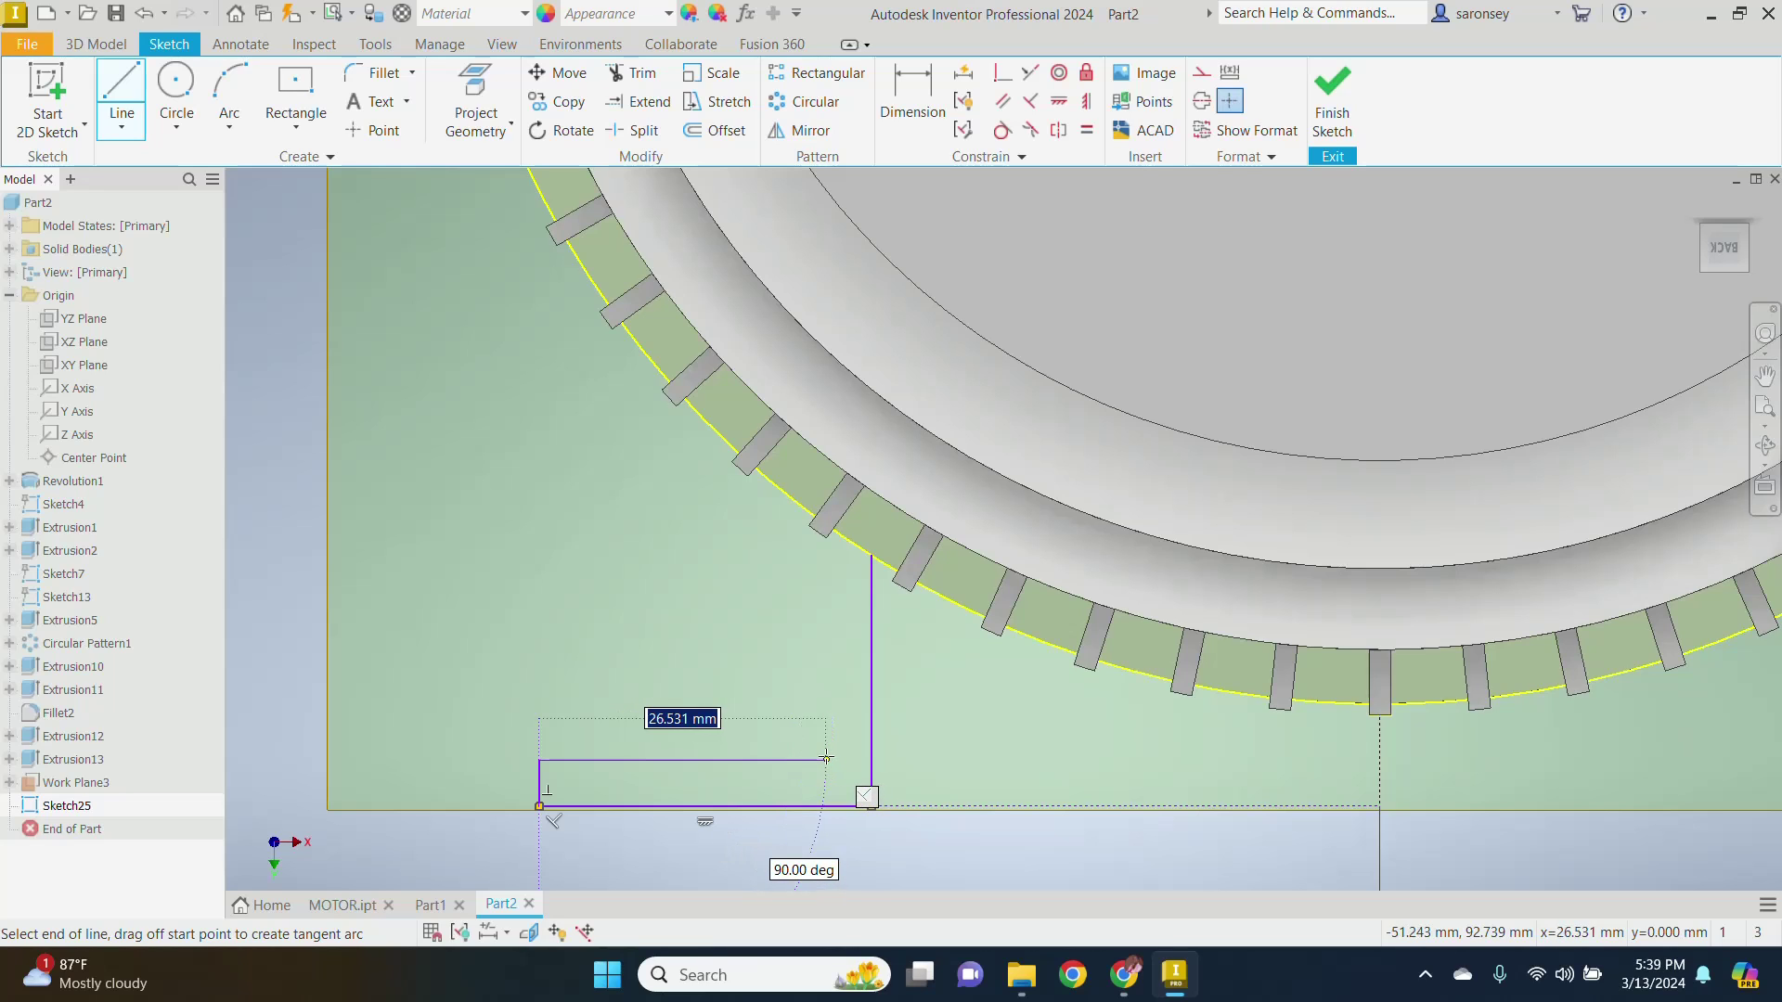
{"action": "left_click", "coordinate": [826, 527]}
{"action": "right_click", "coordinate": [913, 679]}
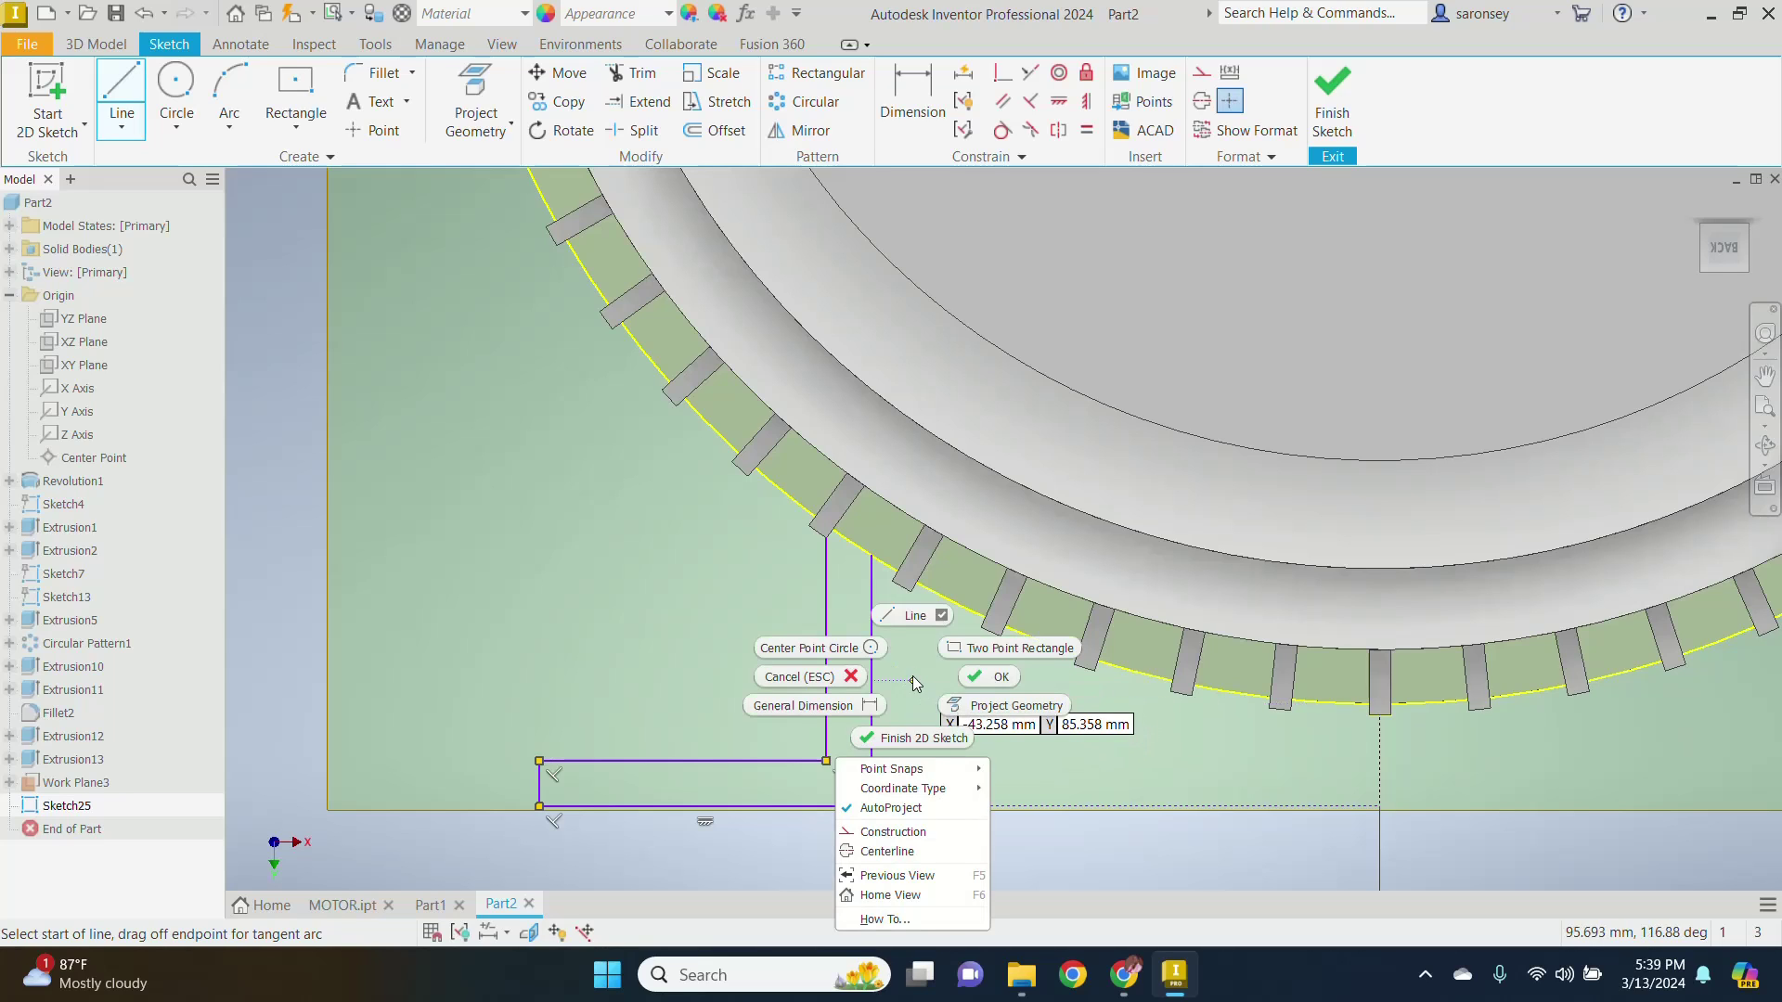
{"action": "left_click", "coordinate": [989, 678]}
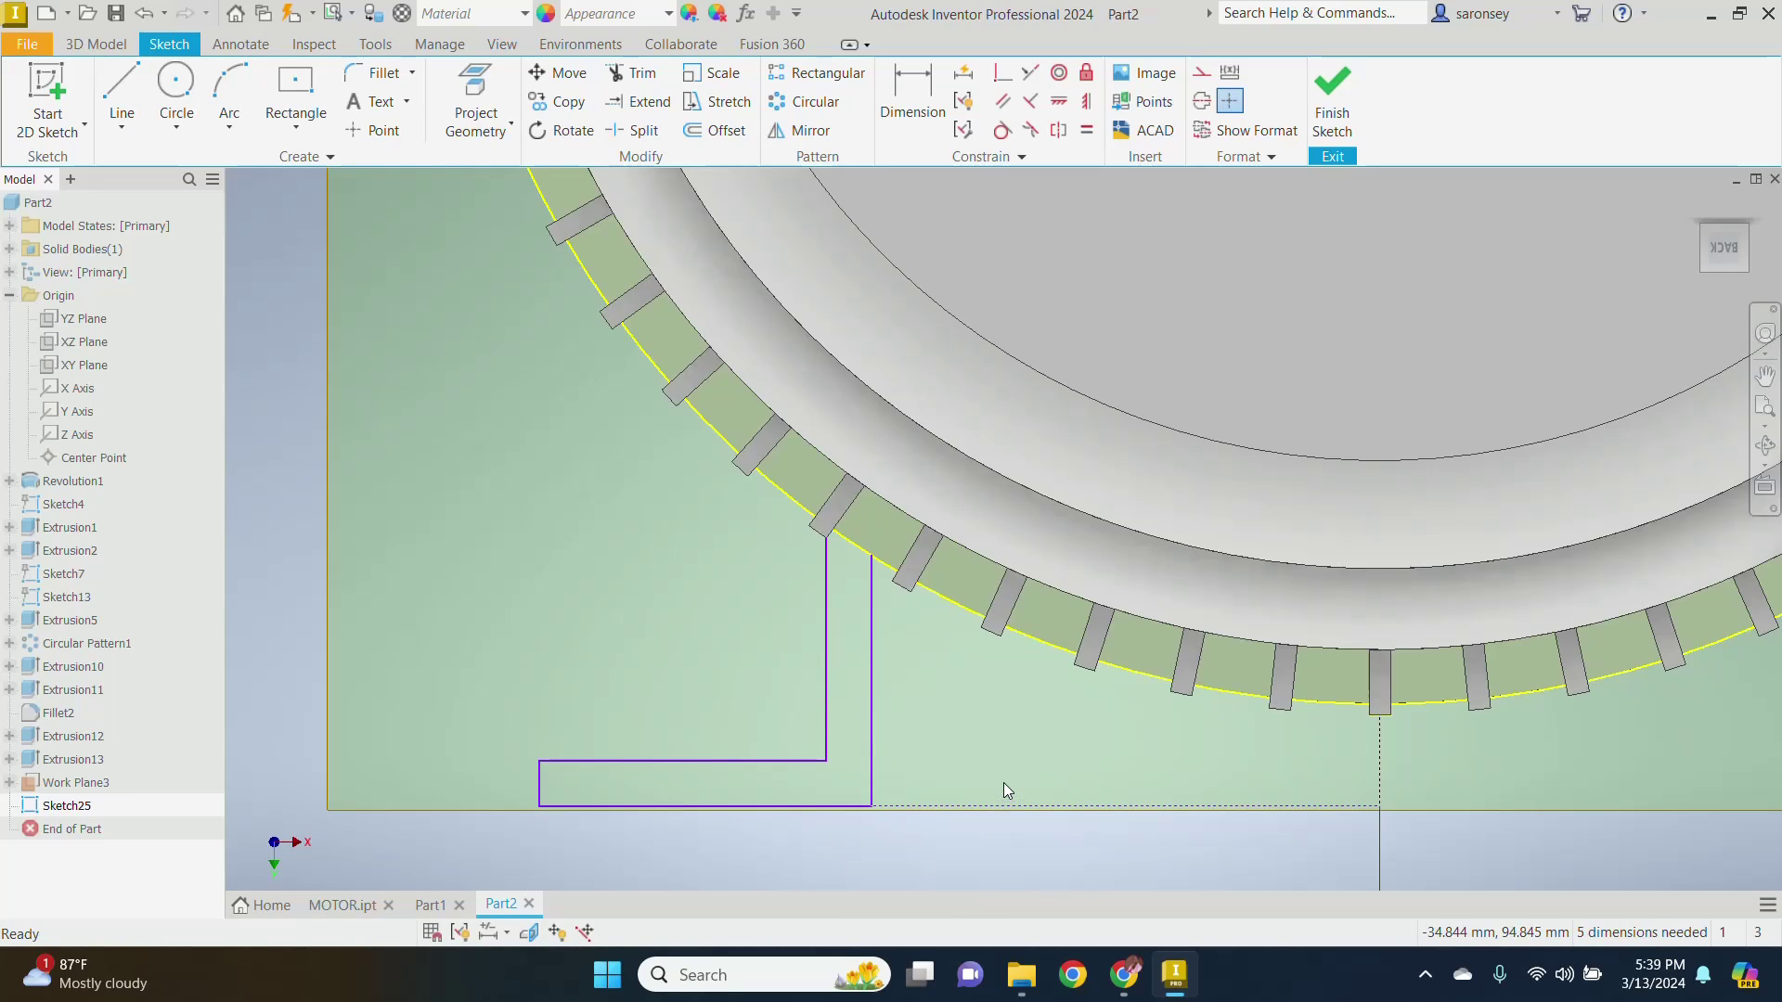
Step: Dimension the horizontal construction line between the foot and the motor's vertical centerline to 50 mm
{"action": "middle_click_drag", "start_coordinate": [1004, 783], "coordinate": [962, 640]}
{"action": "key", "text": "d"}
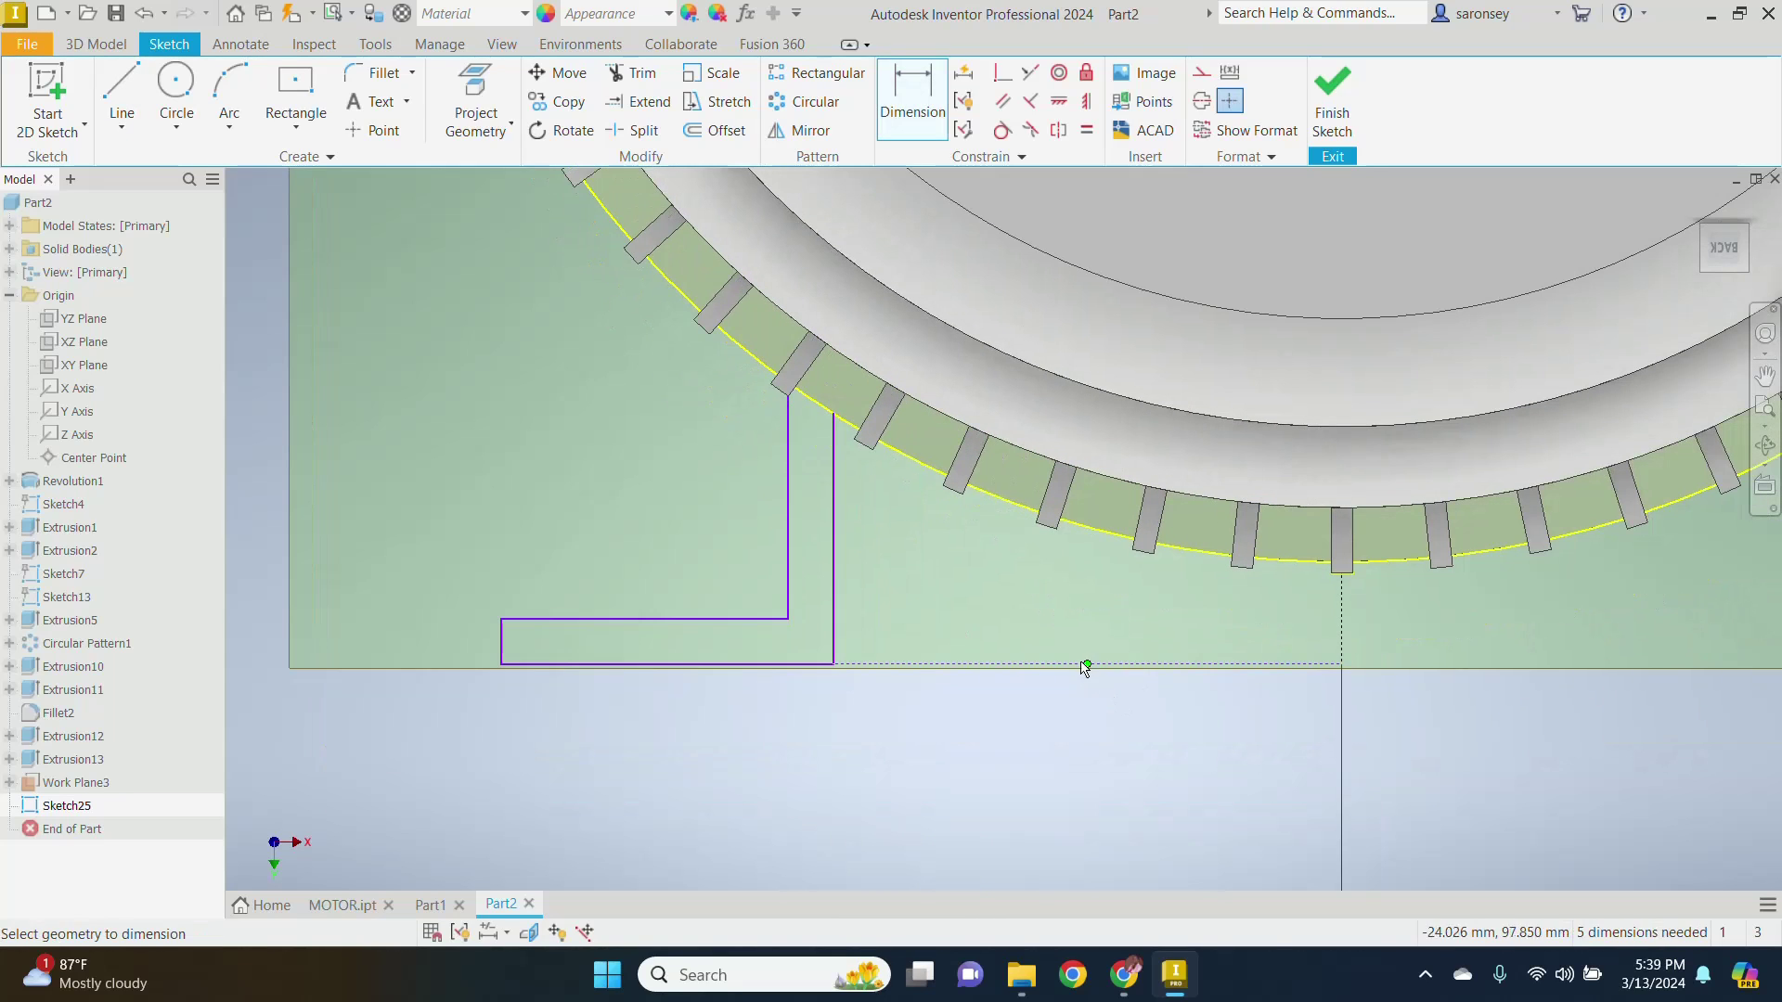
{"action": "left_click", "coordinate": [1025, 664]}
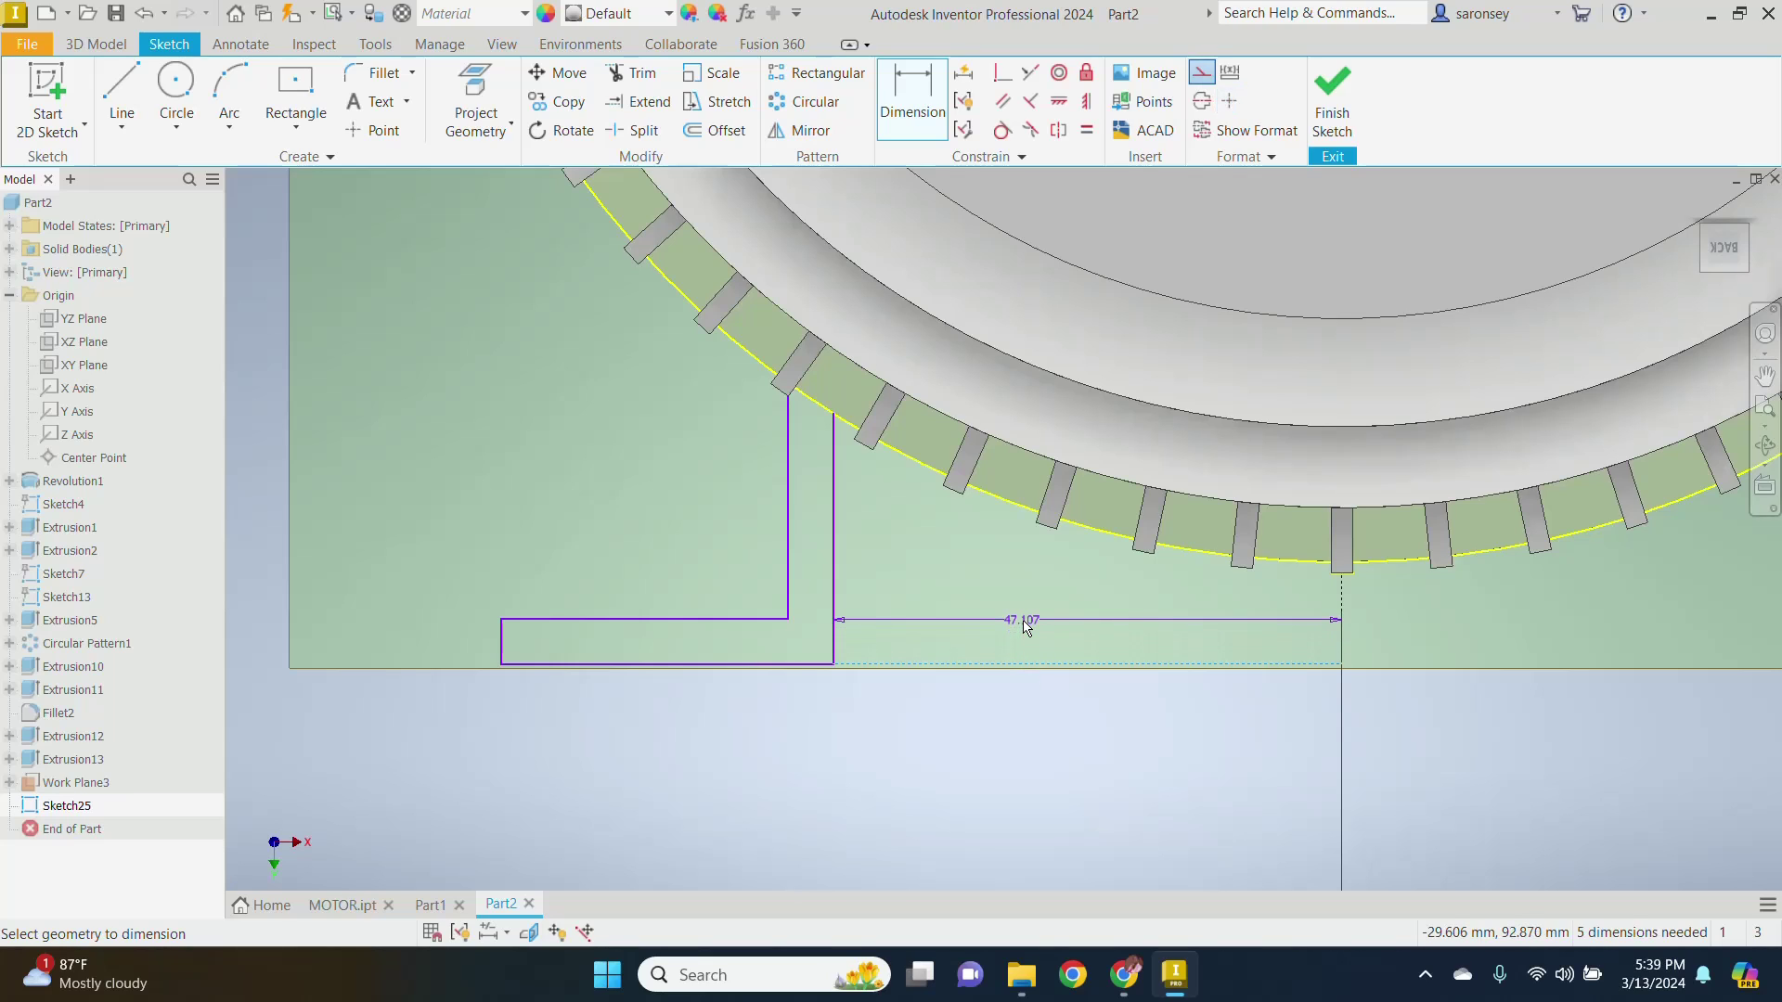
{"action": "left_click", "coordinate": [1025, 626]}
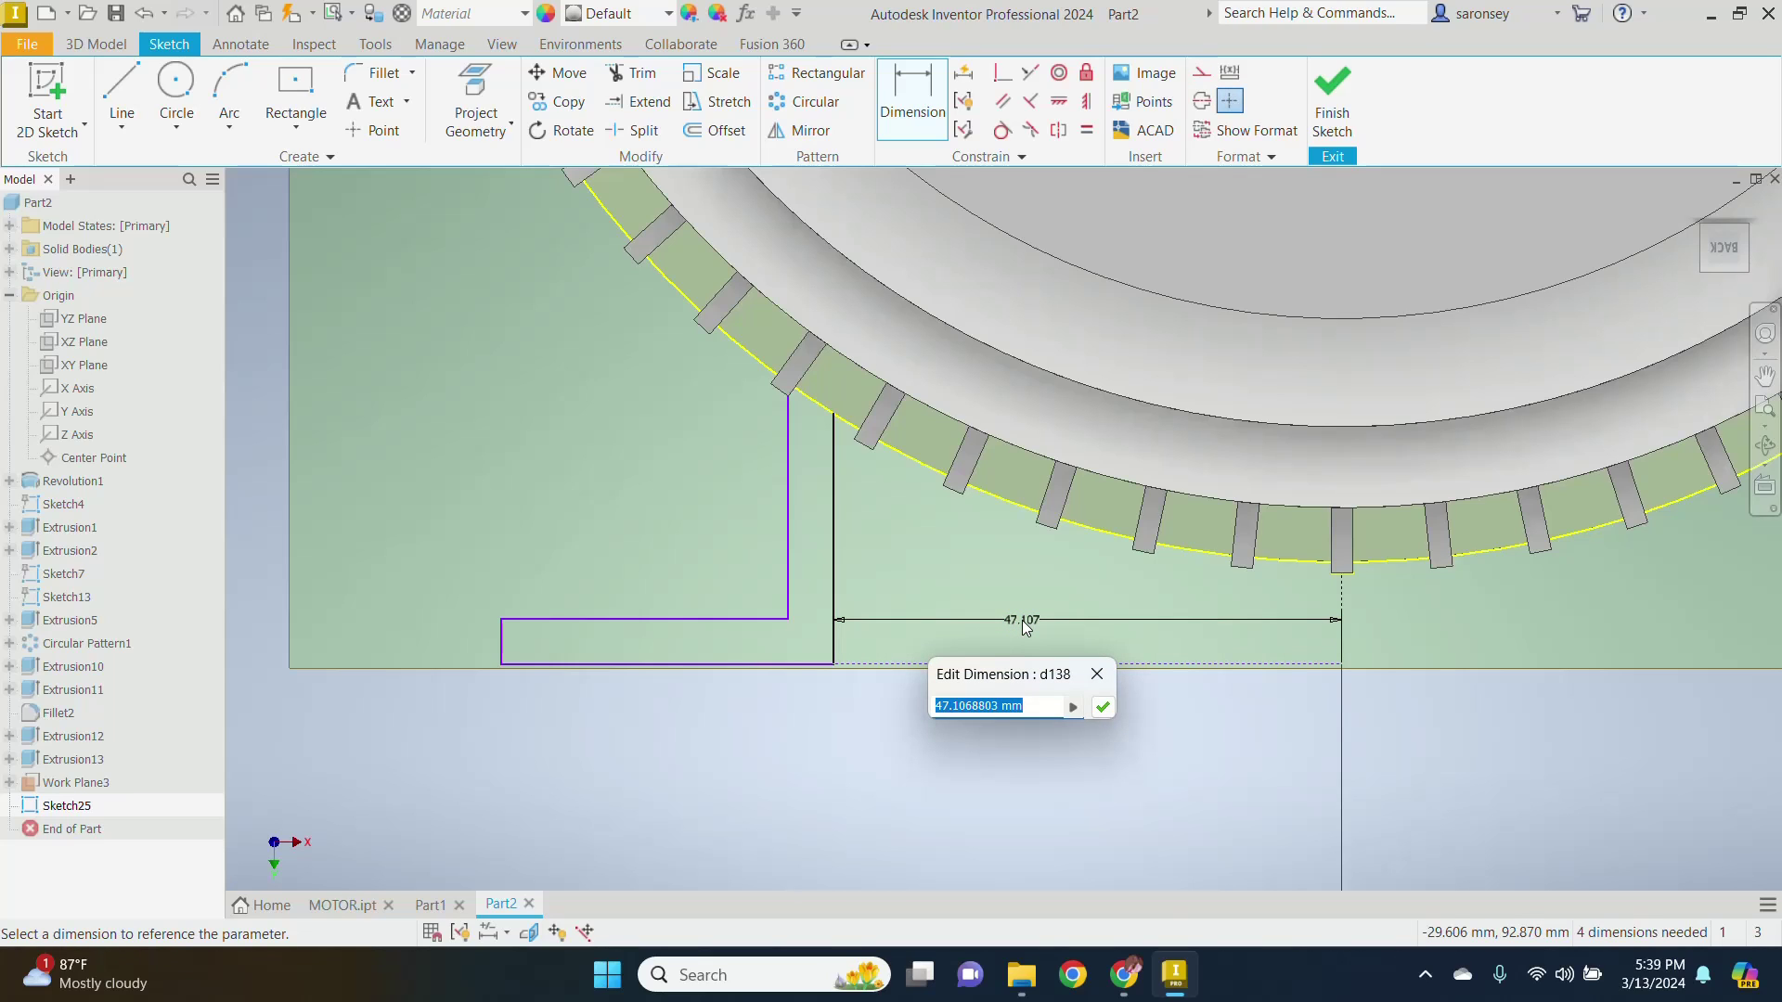
{"action": "type", "text": "50"}
{"action": "key", "text": "Return"}
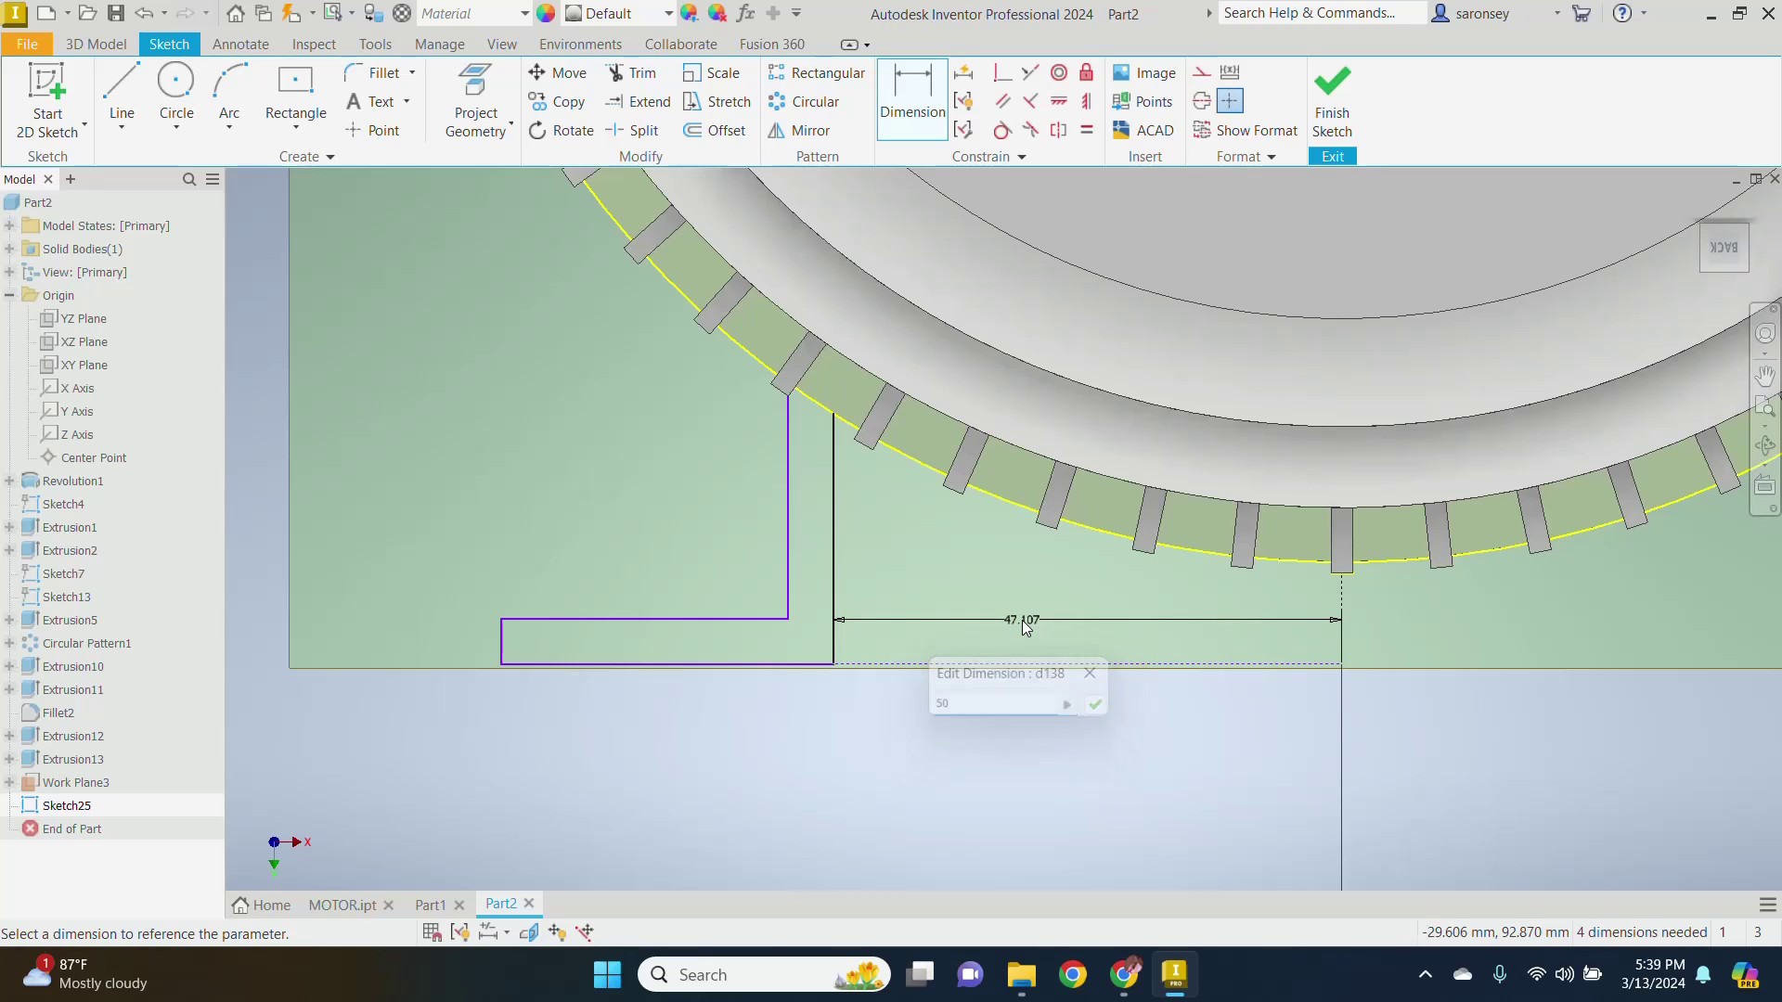
Step: Dimension the vertical construction line below the lowest fin to 10 mm
{"action": "left_click", "coordinate": [1342, 648]}
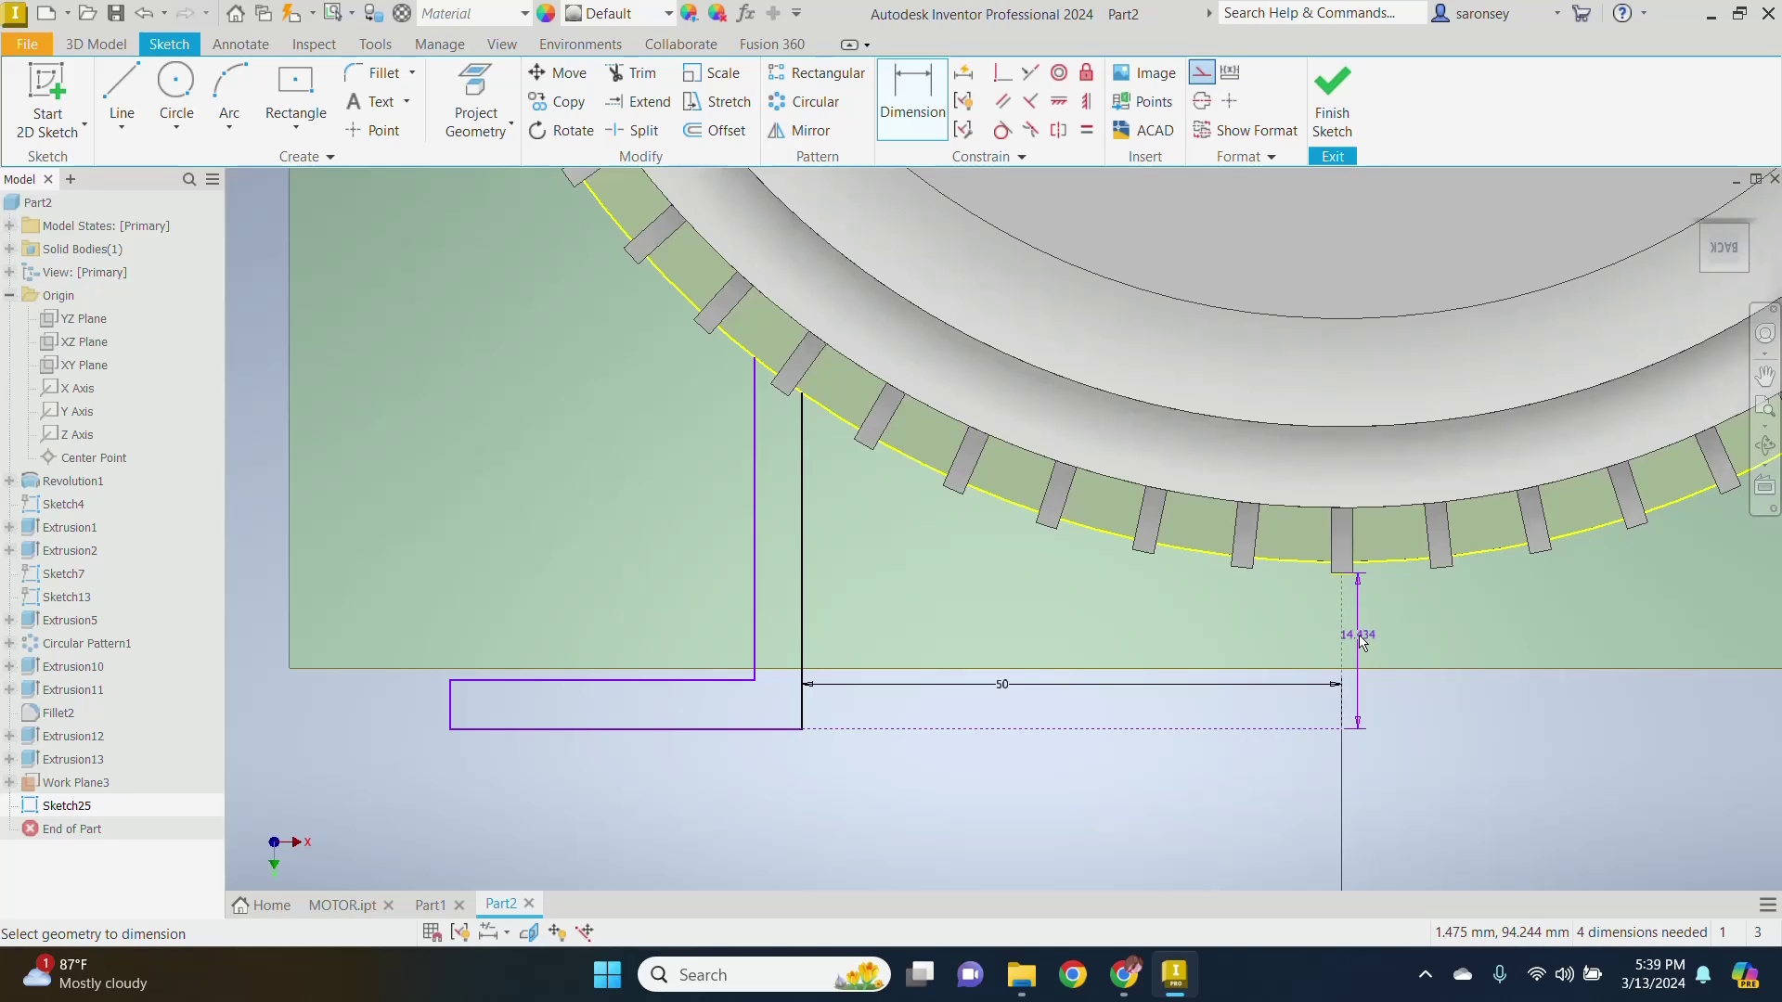
{"action": "left_click", "coordinate": [1359, 637]}
{"action": "type", "text": "10"}
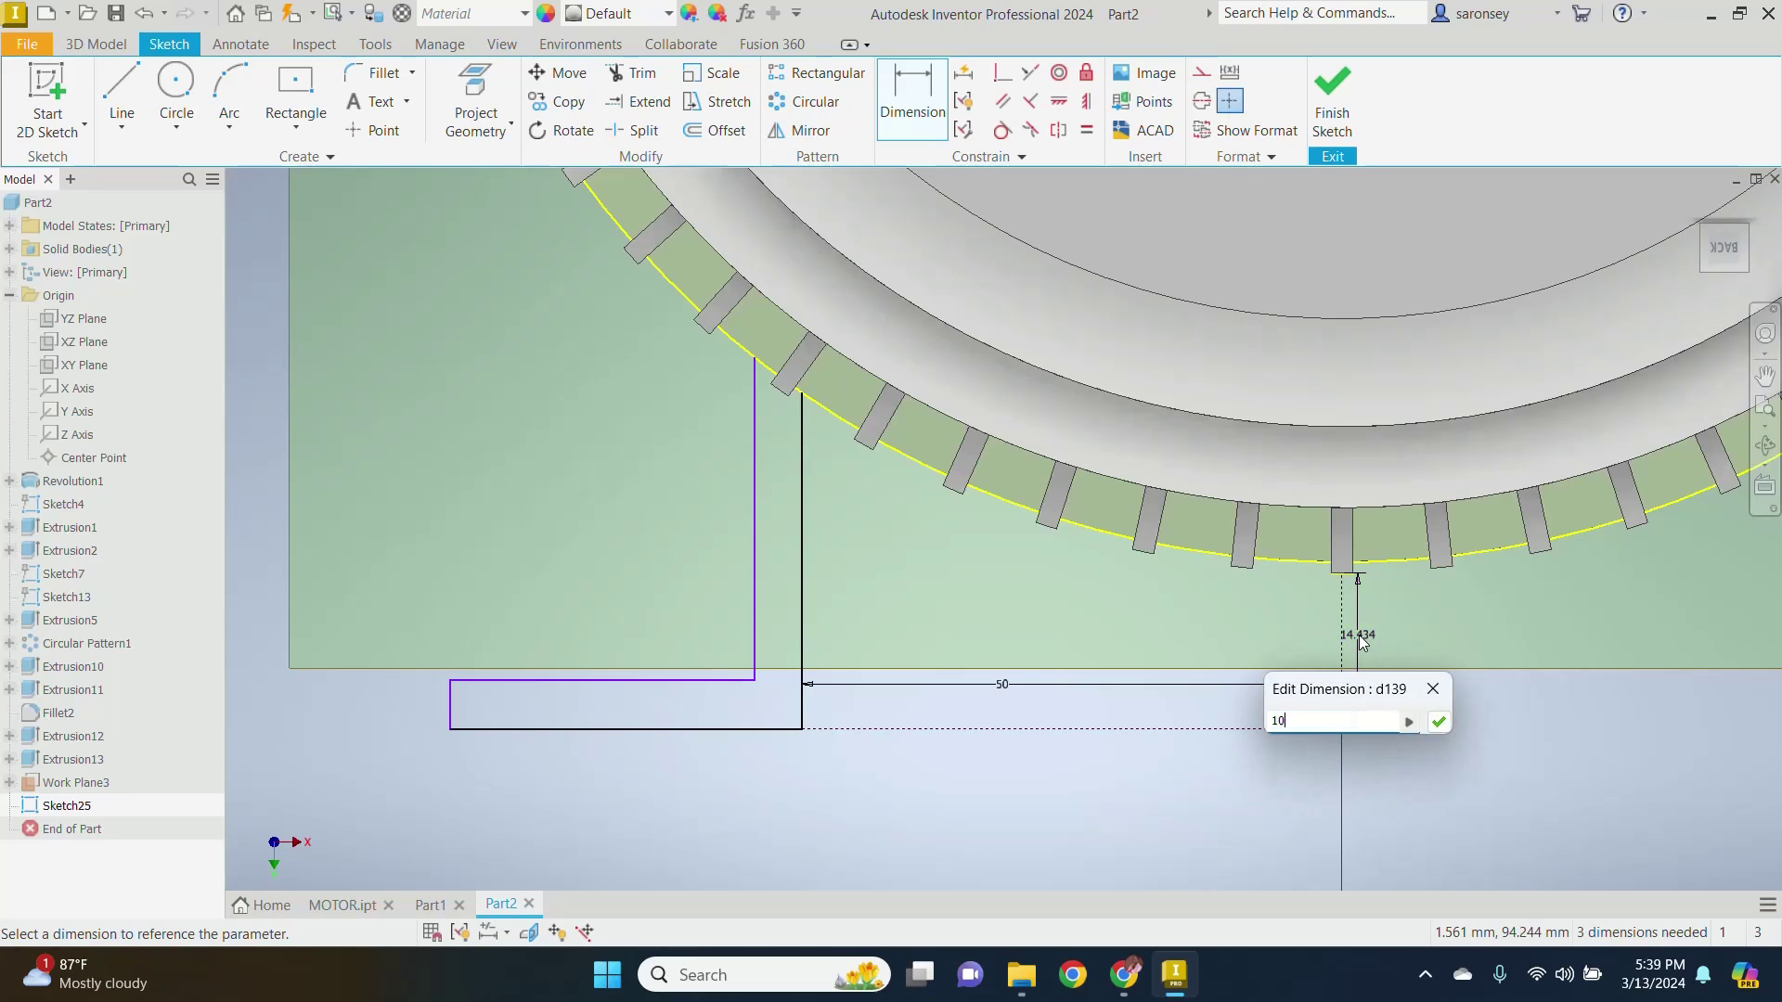
{"action": "key", "text": "Return"}
Step: Dimension the thickness of the foot's horizontal base to 10 mm
{"action": "scroll", "coordinate": [1049, 587], "scroll_direction": "up", "scroll_amount": 3}
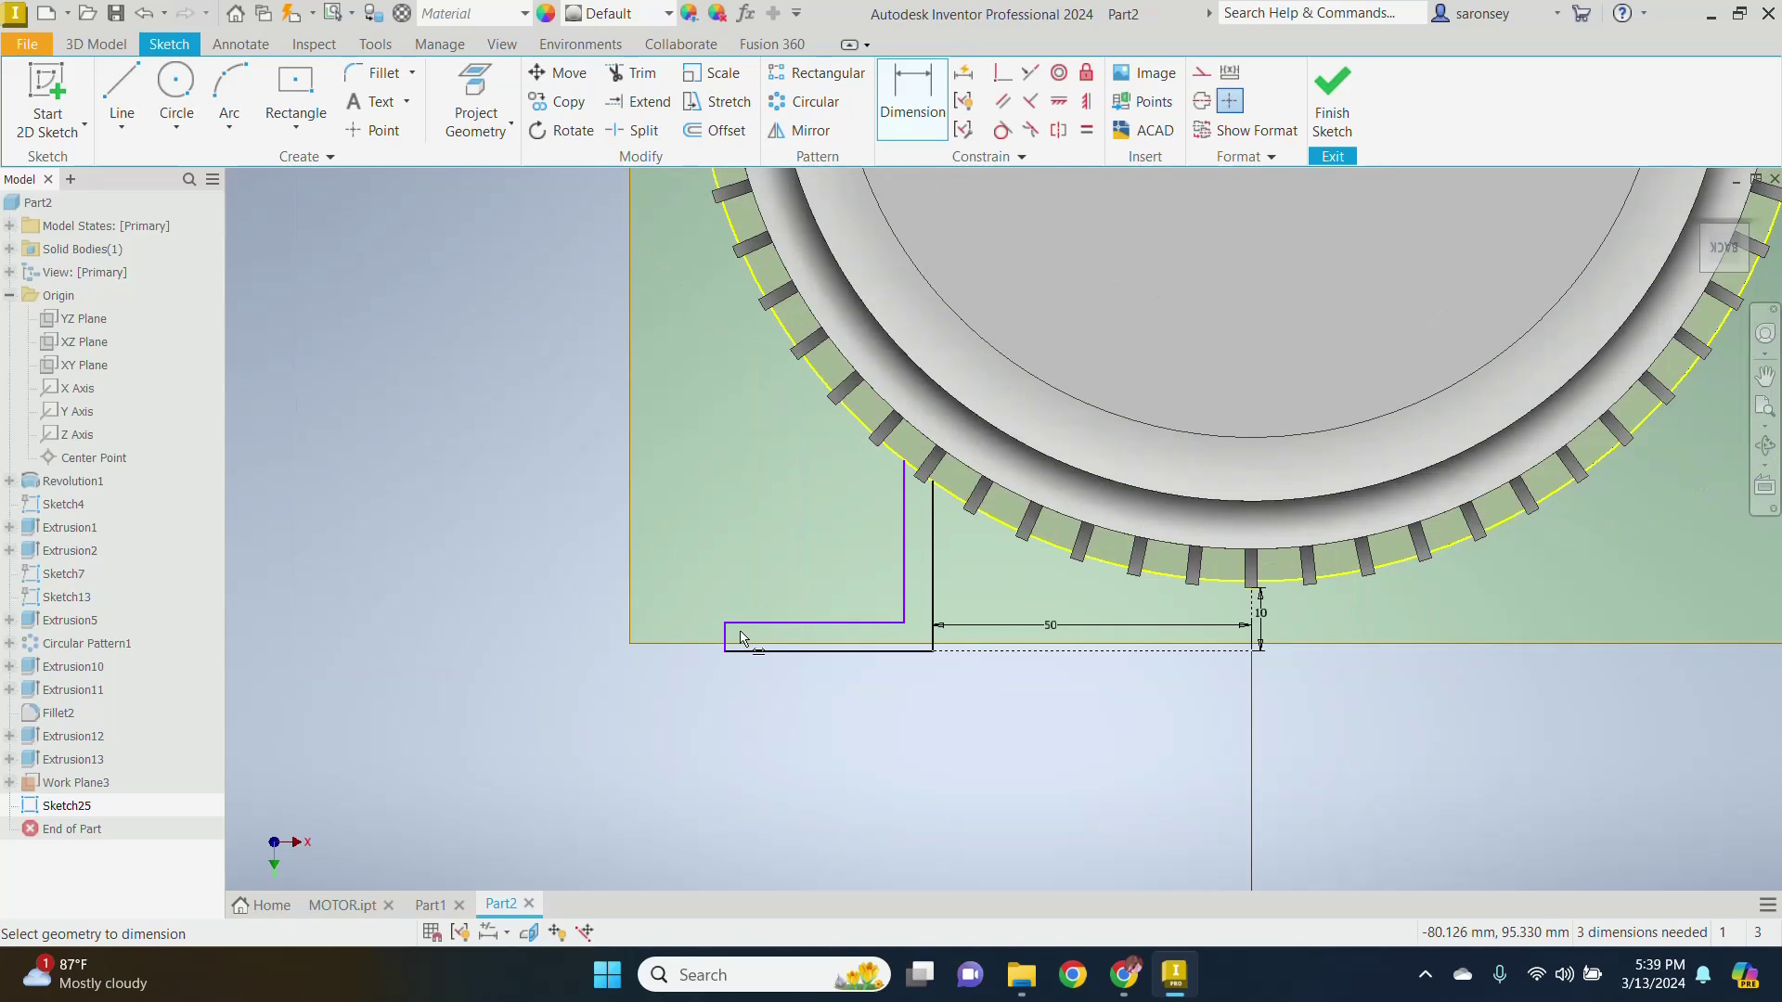
{"action": "left_click", "coordinate": [758, 624]}
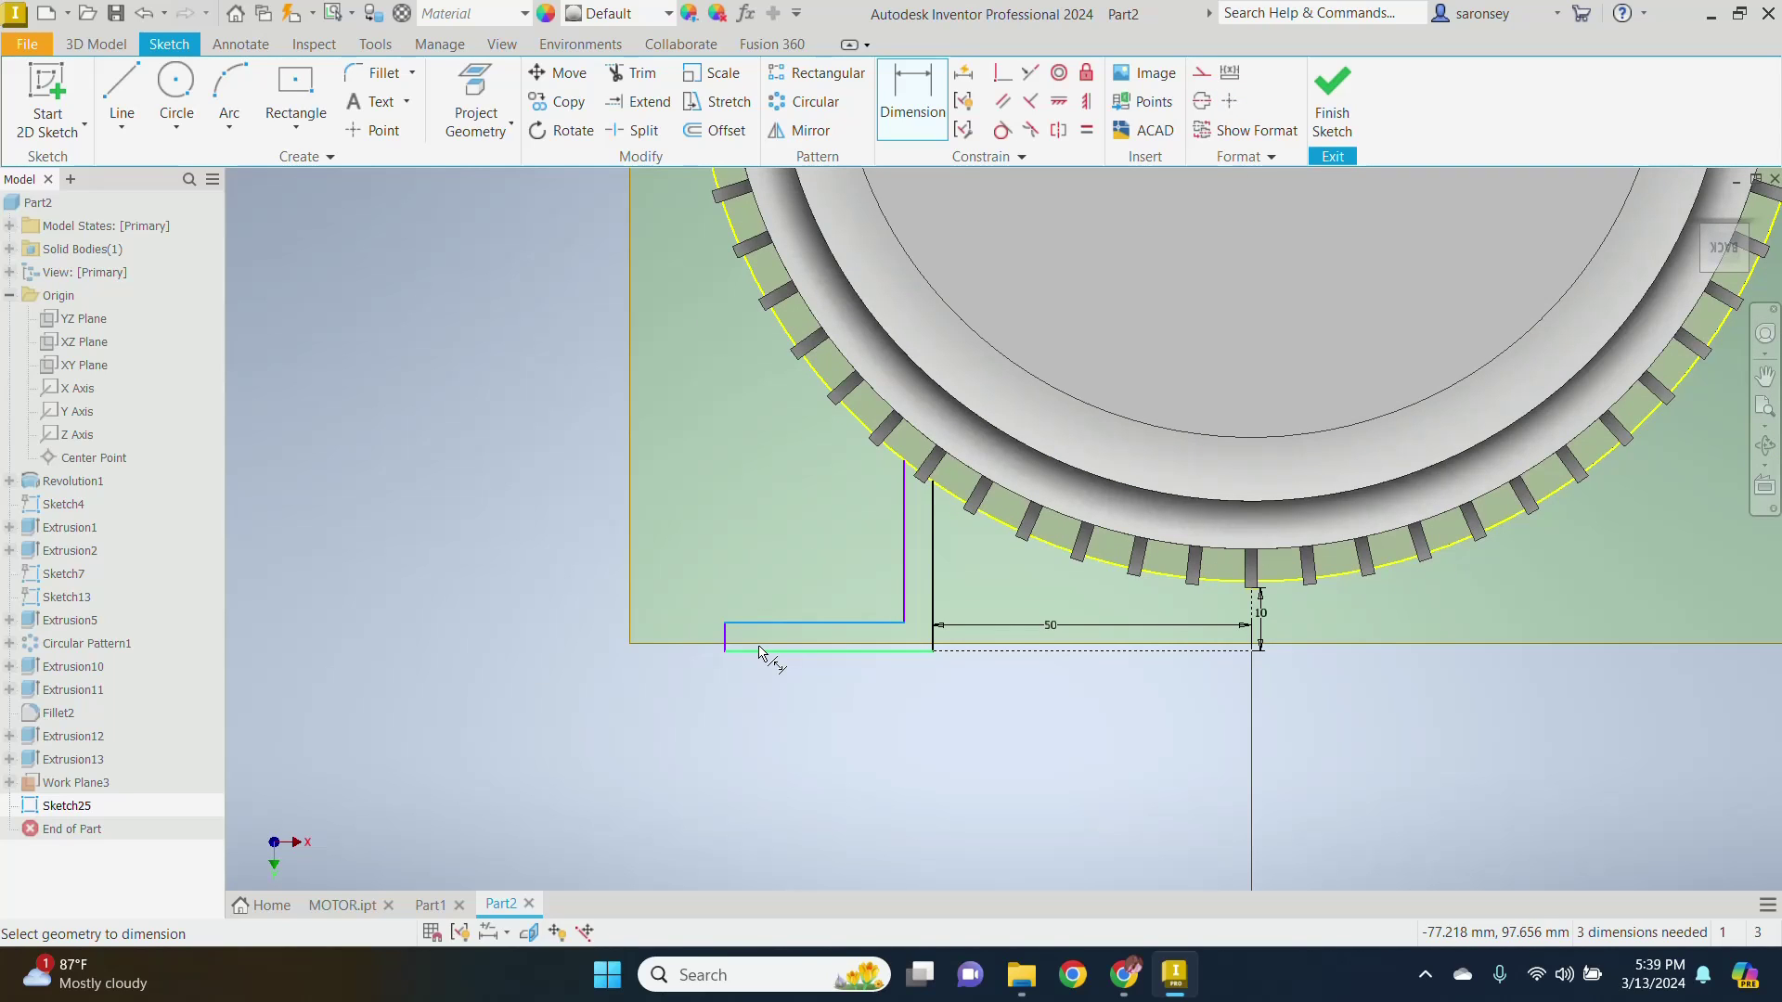
{"action": "left_click", "coordinate": [758, 650]}
{"action": "left_click", "coordinate": [689, 630]}
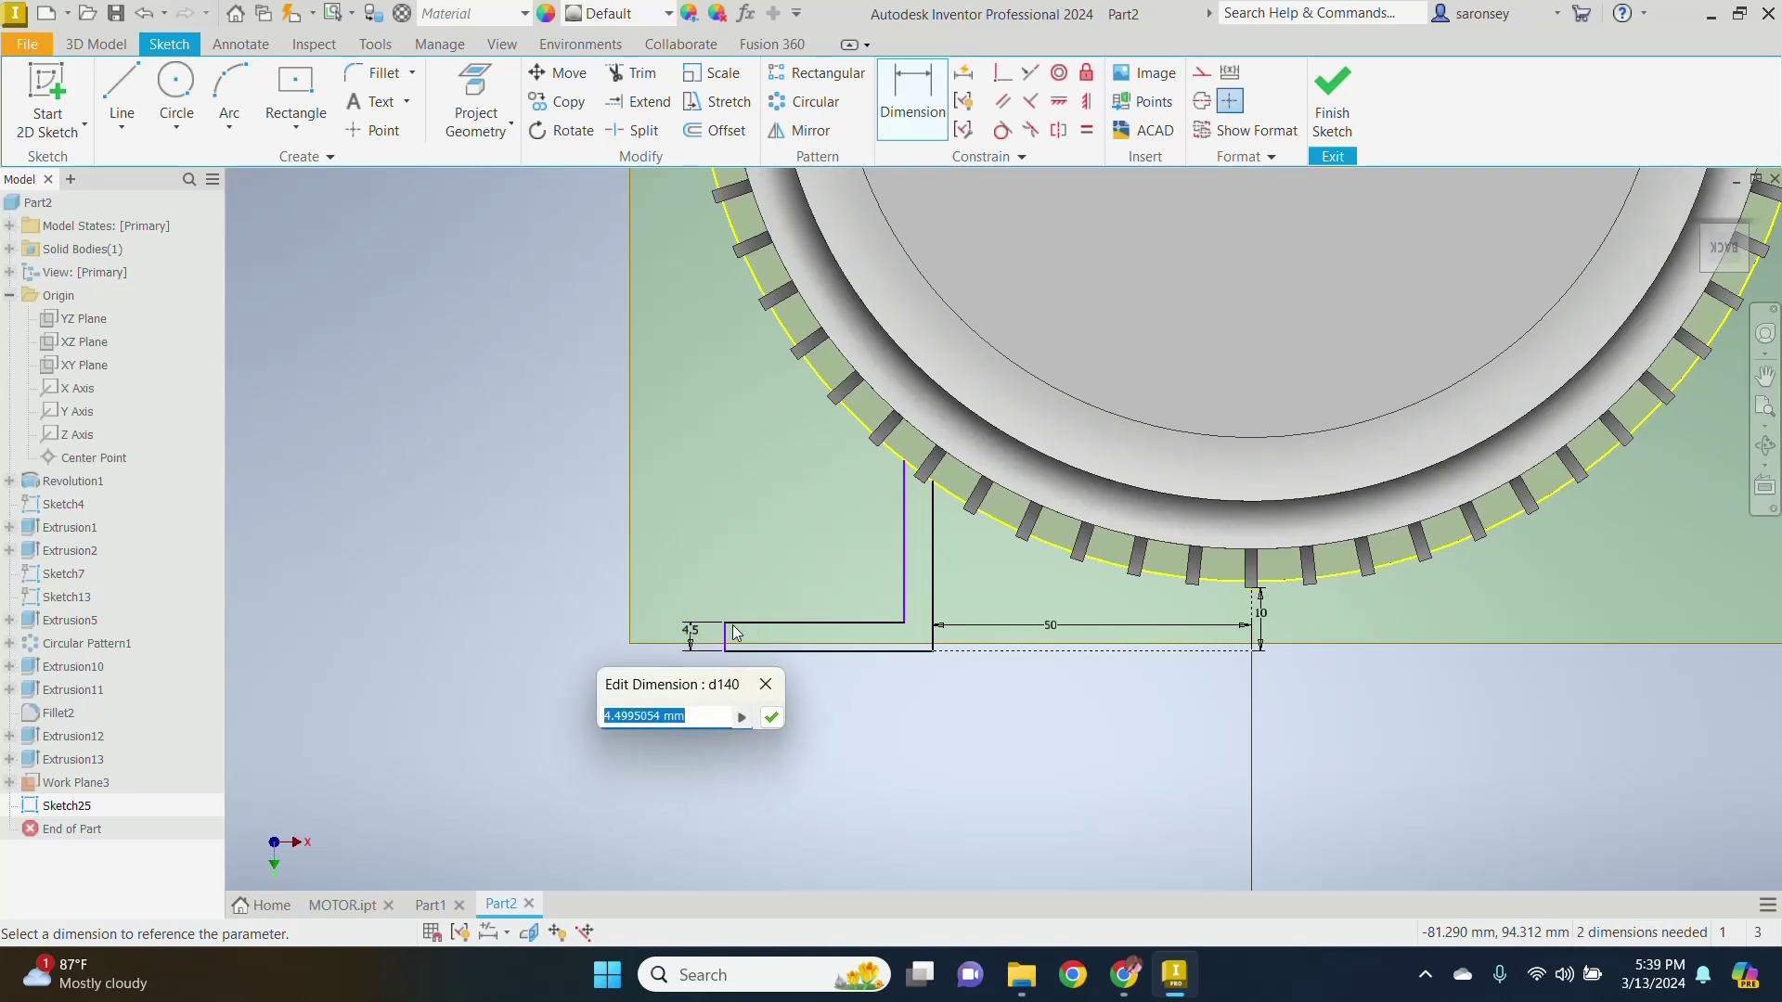
{"action": "type", "text": "10"}
{"action": "key", "text": "Return"}
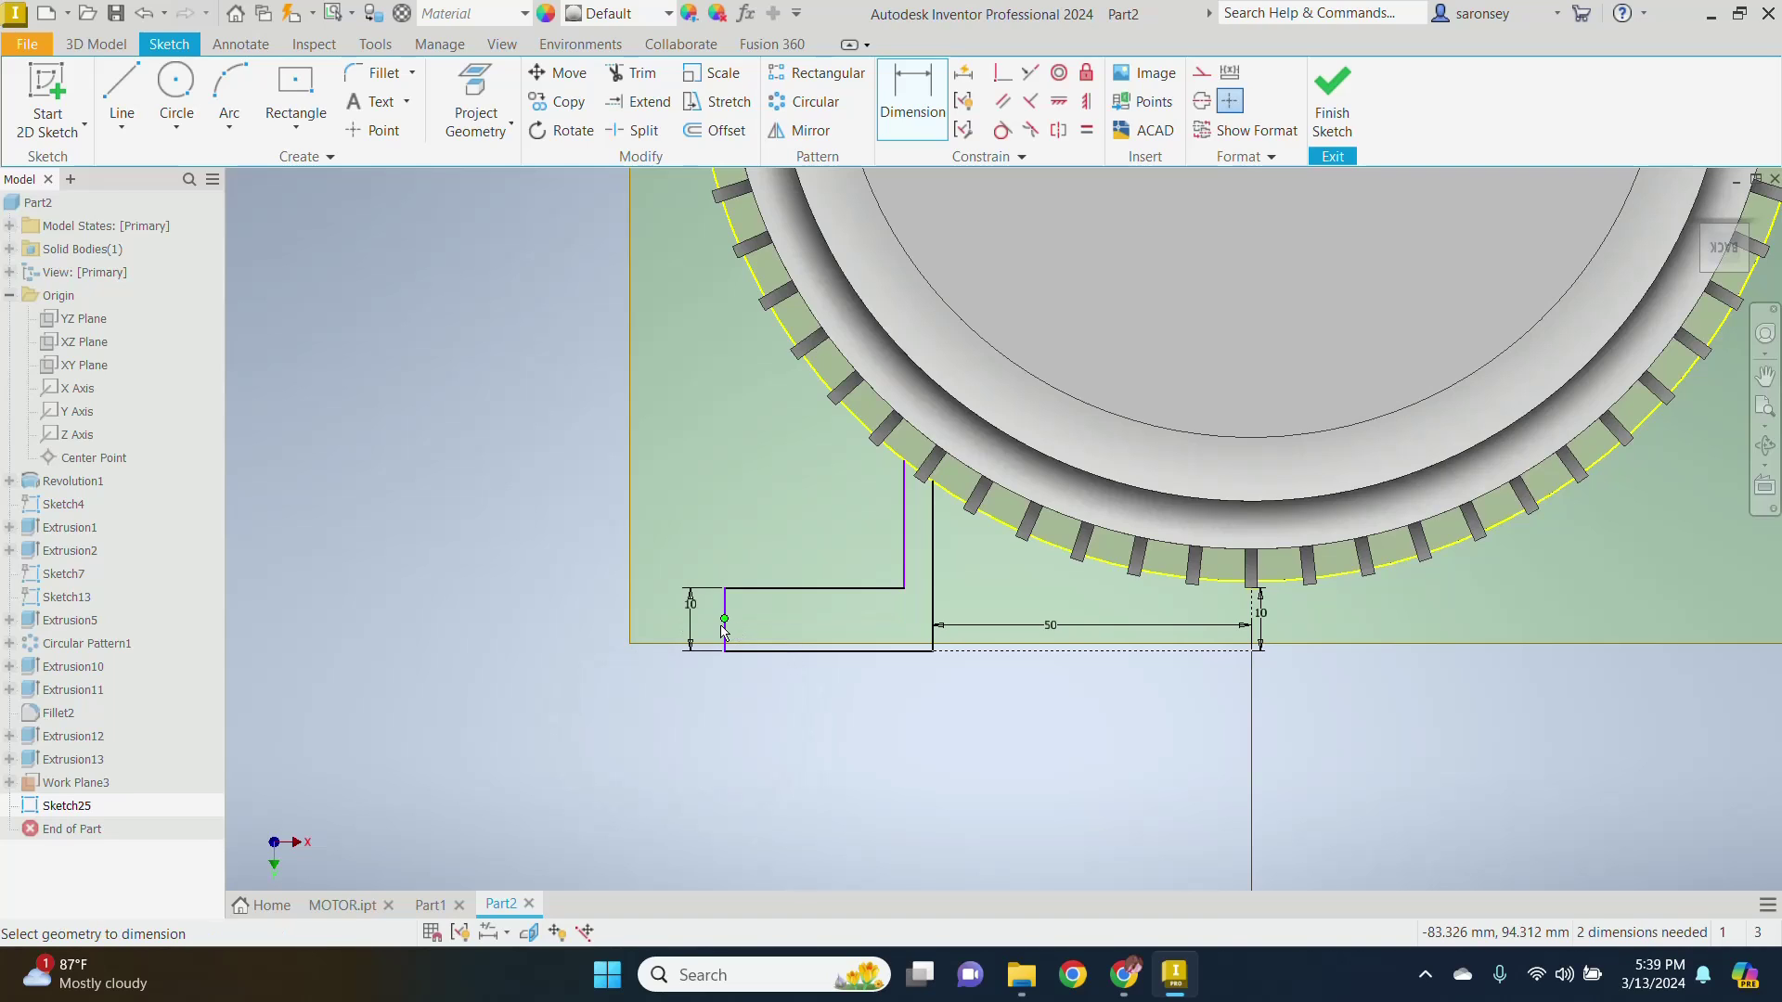
Step: Dimension the foot's overall base length to 37 mm, from its free end to the inner vertical line
{"action": "left_click", "coordinate": [726, 617]}
{"action": "left_click", "coordinate": [932, 599]}
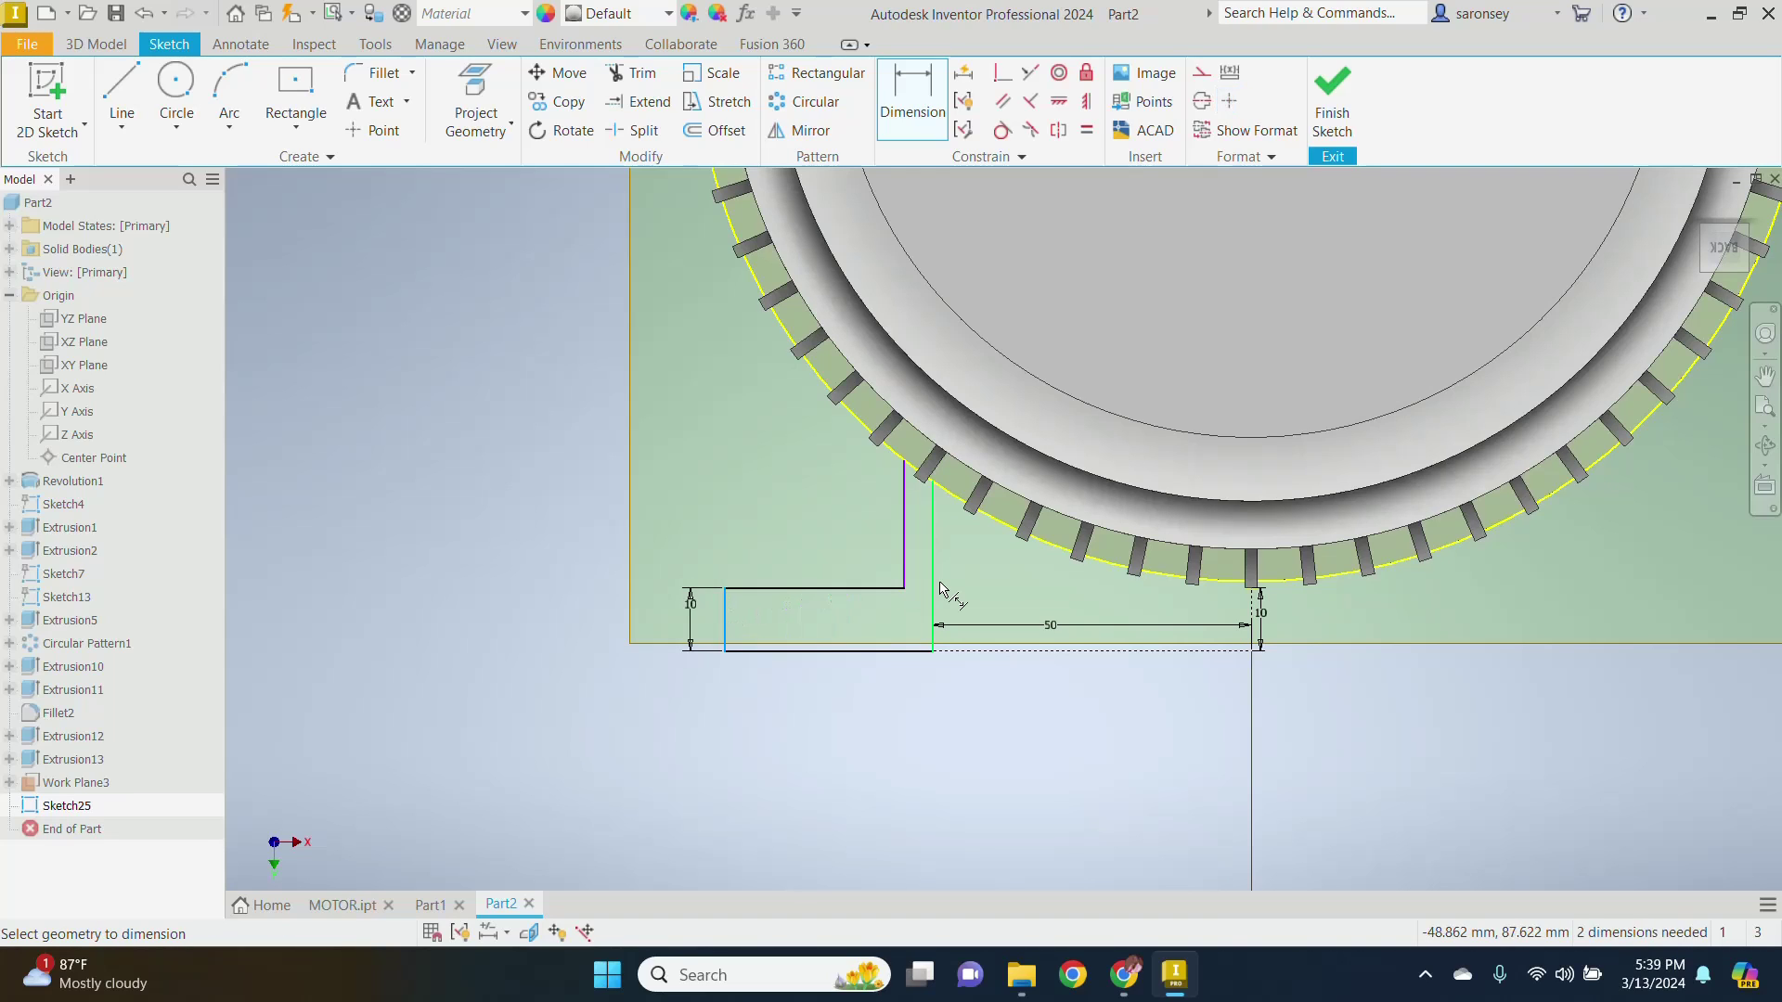
{"action": "left_click", "coordinate": [863, 549]}
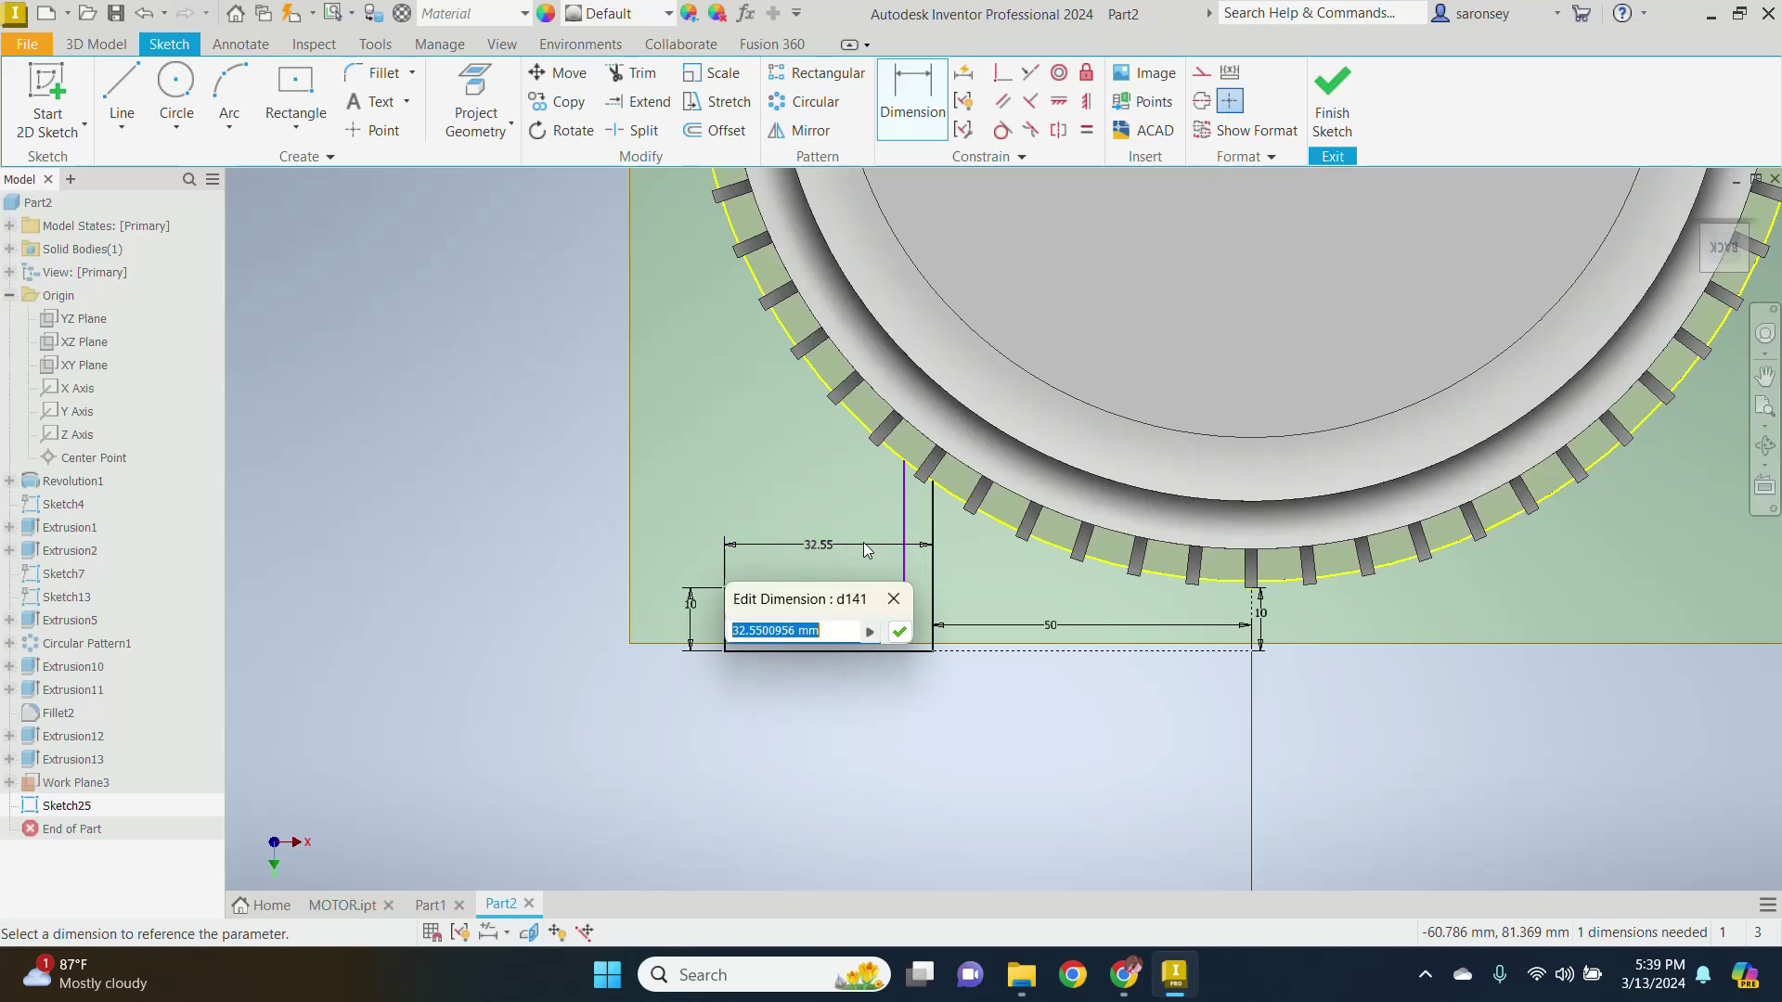
{"action": "type", "text": "37"}
{"action": "key", "text": "Return"}
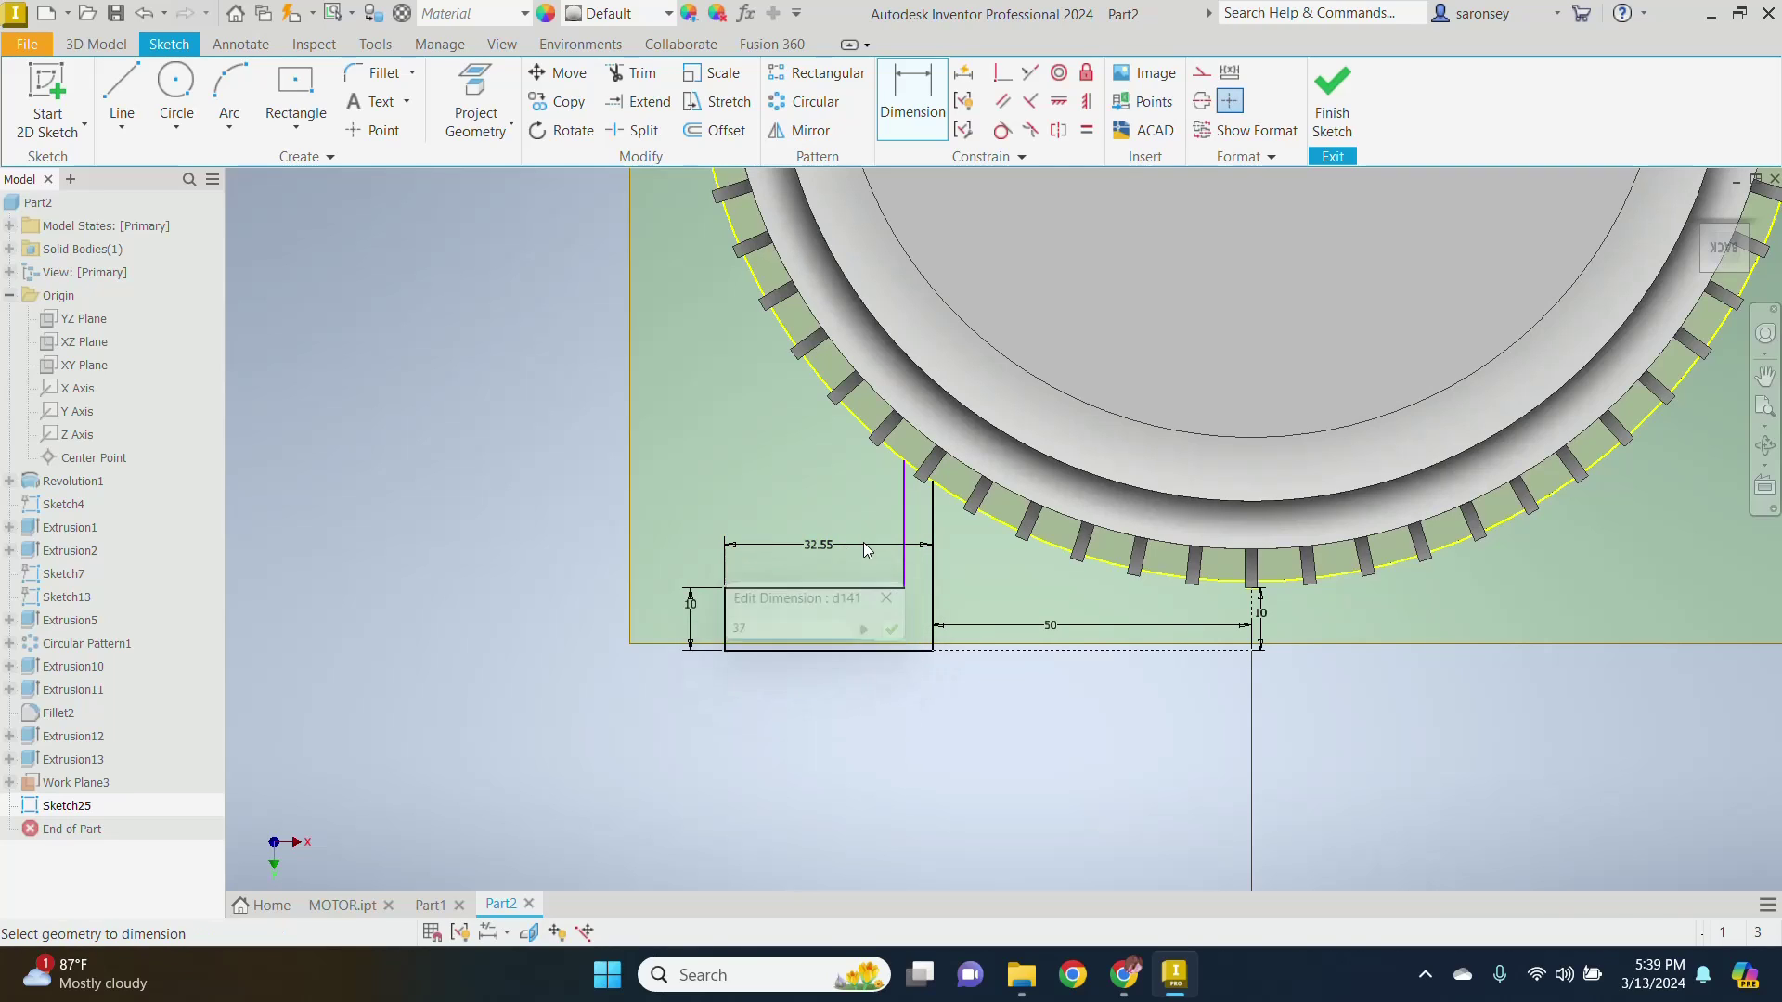
Step: Dimension the distance from the base's free end to the foot's outer vertical line to 27 mm and finish the sketch
{"action": "left_click", "coordinate": [905, 501]}
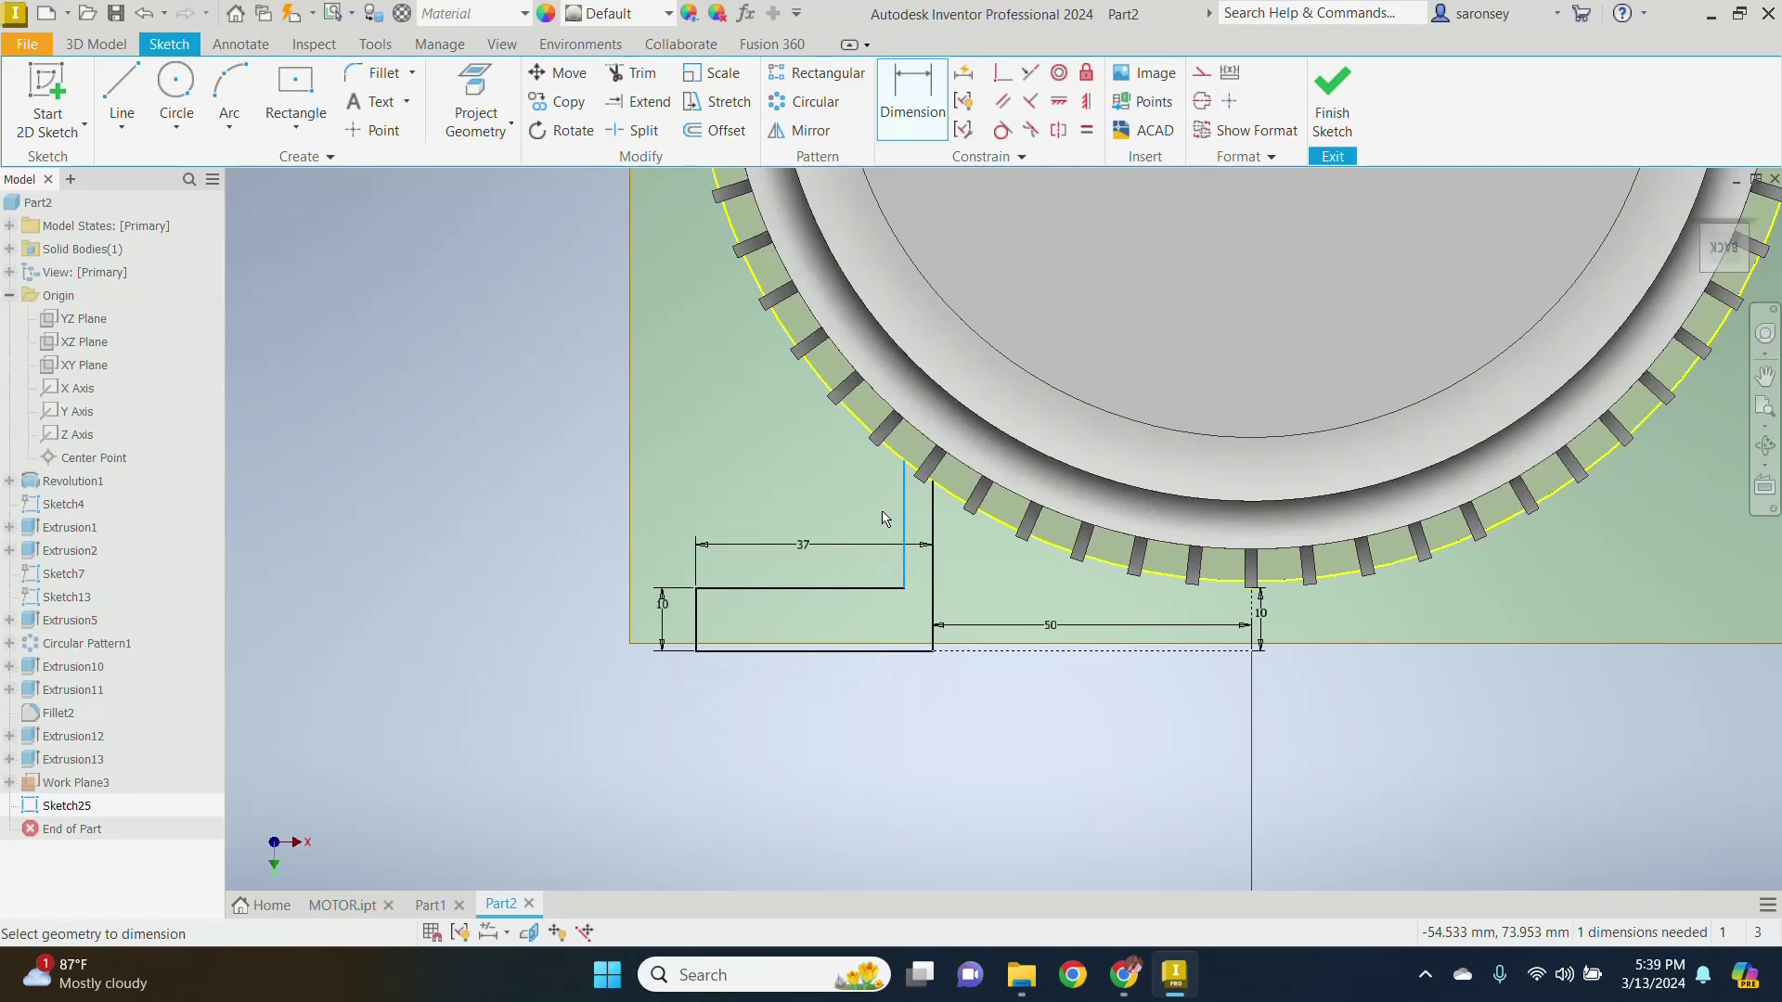
{"action": "left_click", "coordinate": [694, 613]}
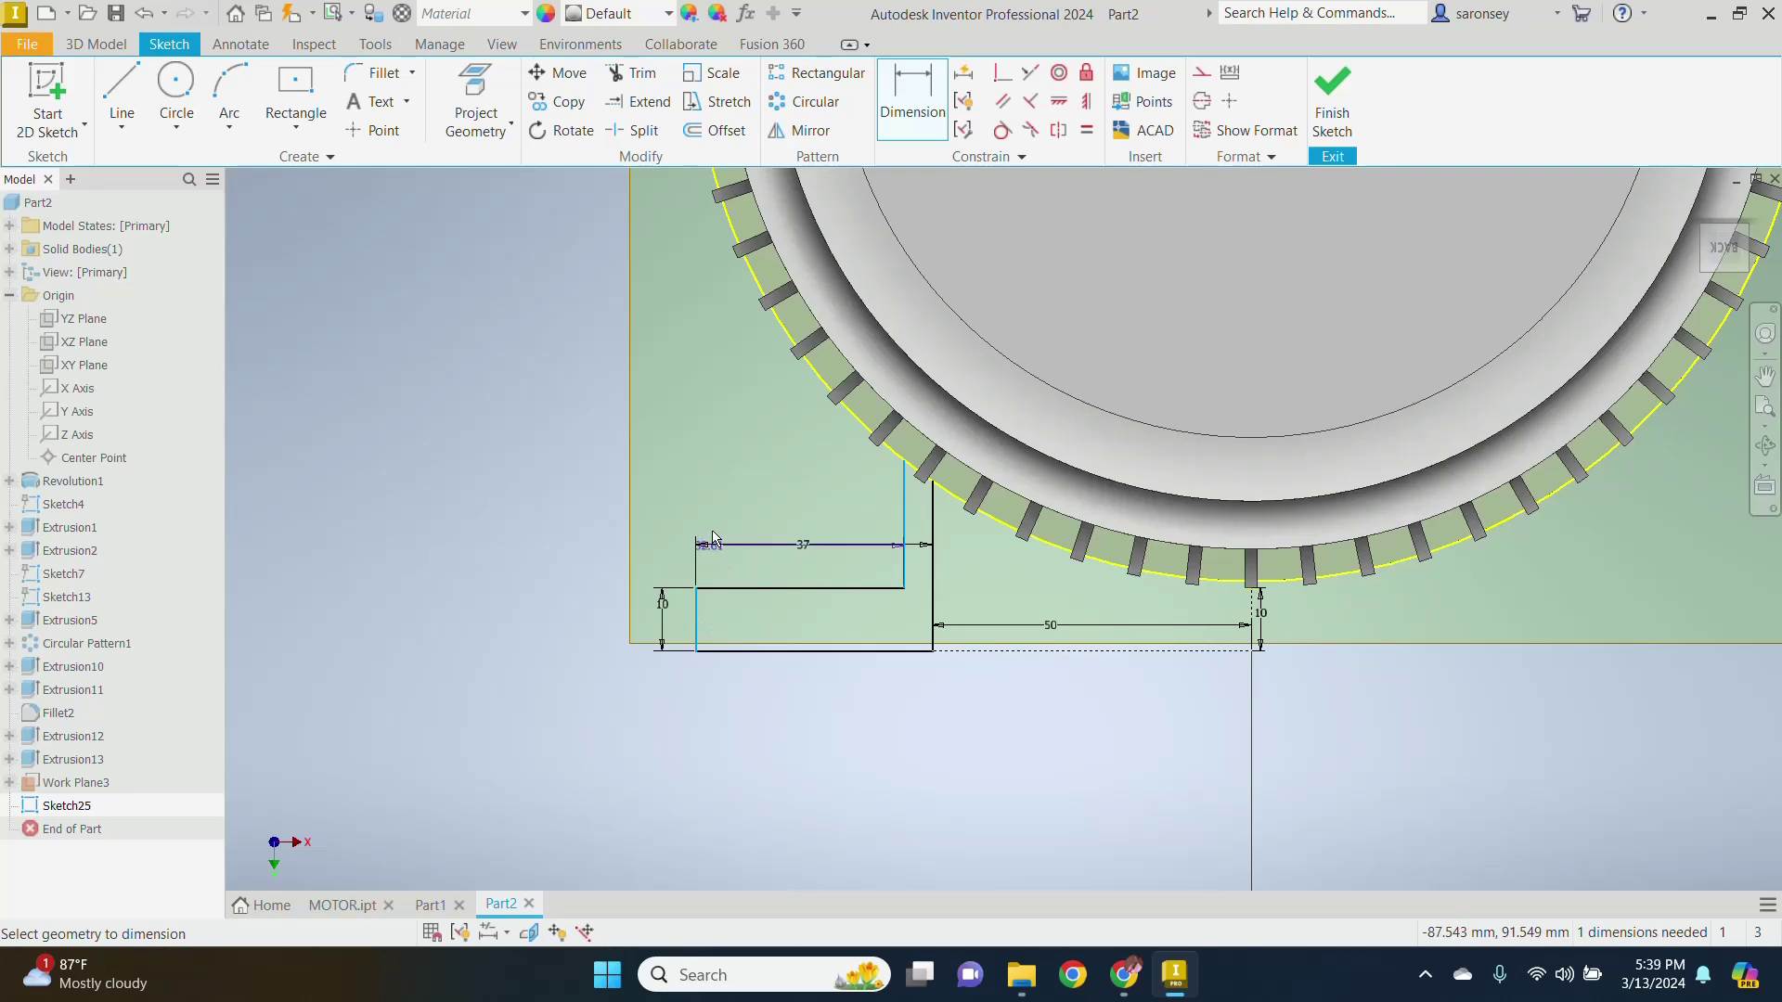
{"action": "left_click", "coordinate": [757, 518]}
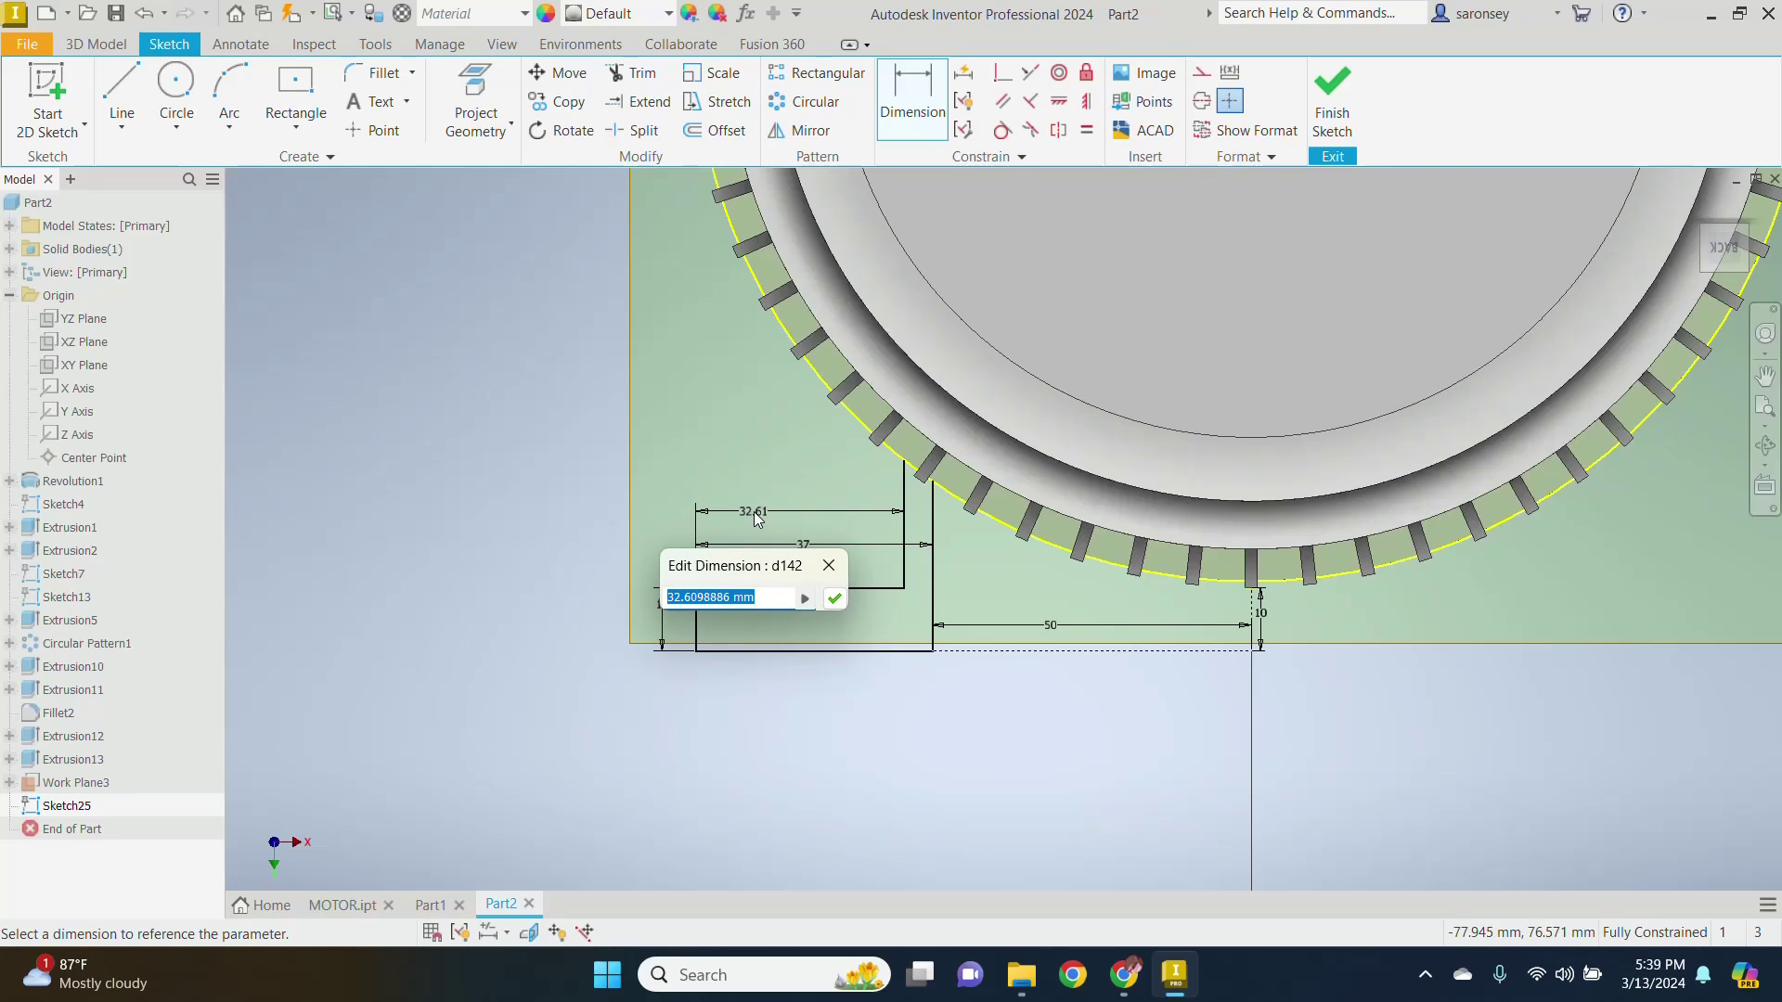
{"action": "type", "text": "27"}
{"action": "key", "text": "Return"}
{"action": "key", "text": "Escape"}
{"action": "left_click", "coordinate": [1332, 102]}
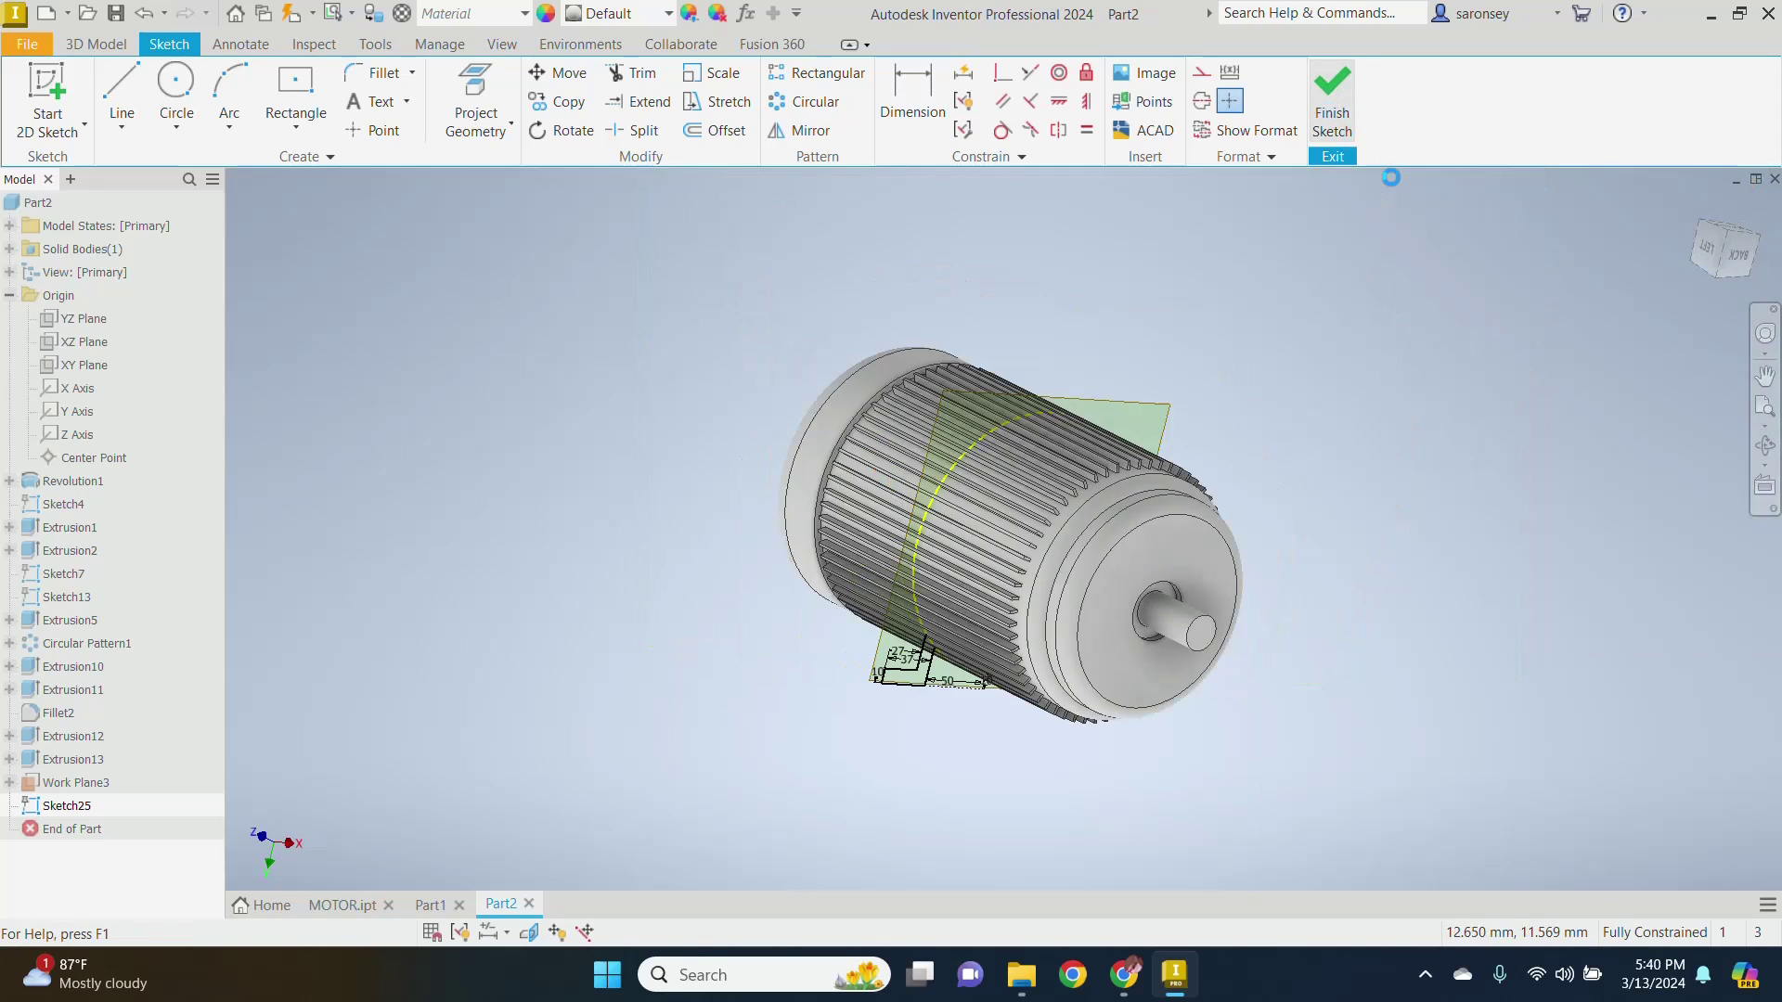
Step: Extrude the L-shaped foot profile asymmetrically, 75 mm to each side of the sketch plane, joined to the motor body
{"action": "scroll", "coordinate": [937, 696], "scroll_direction": "up", "scroll_amount": 5}
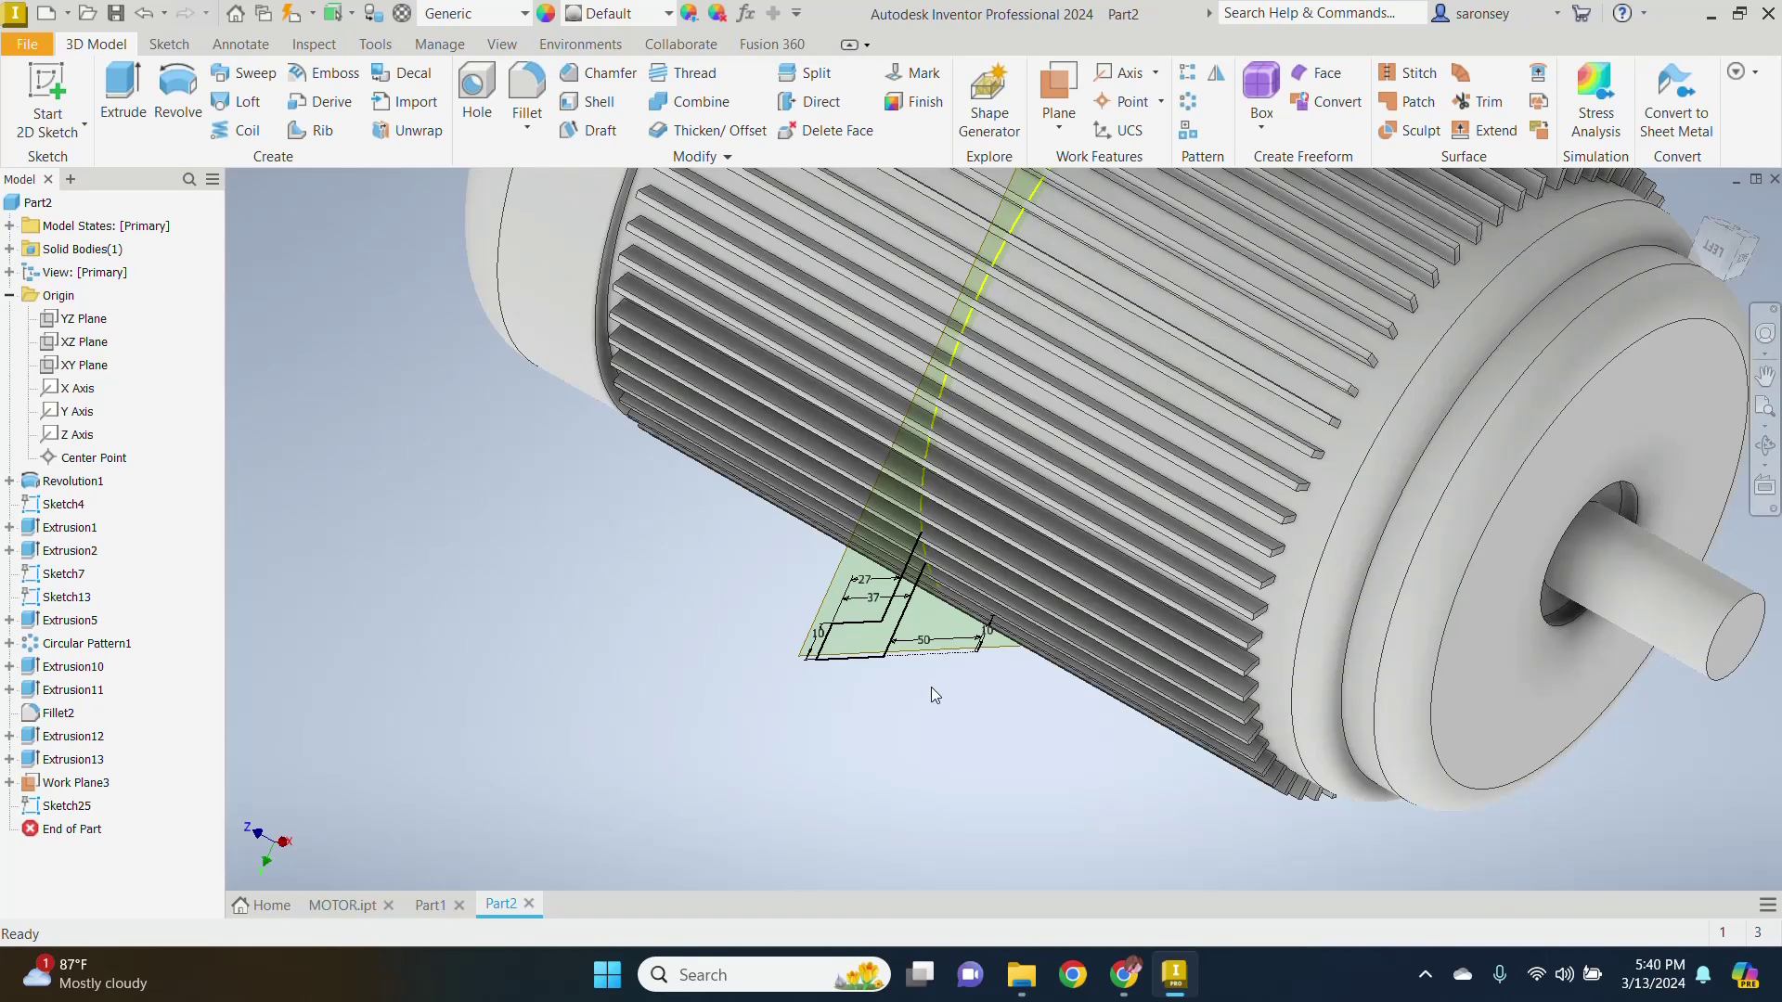
{"action": "left_click", "coordinate": [127, 105]}
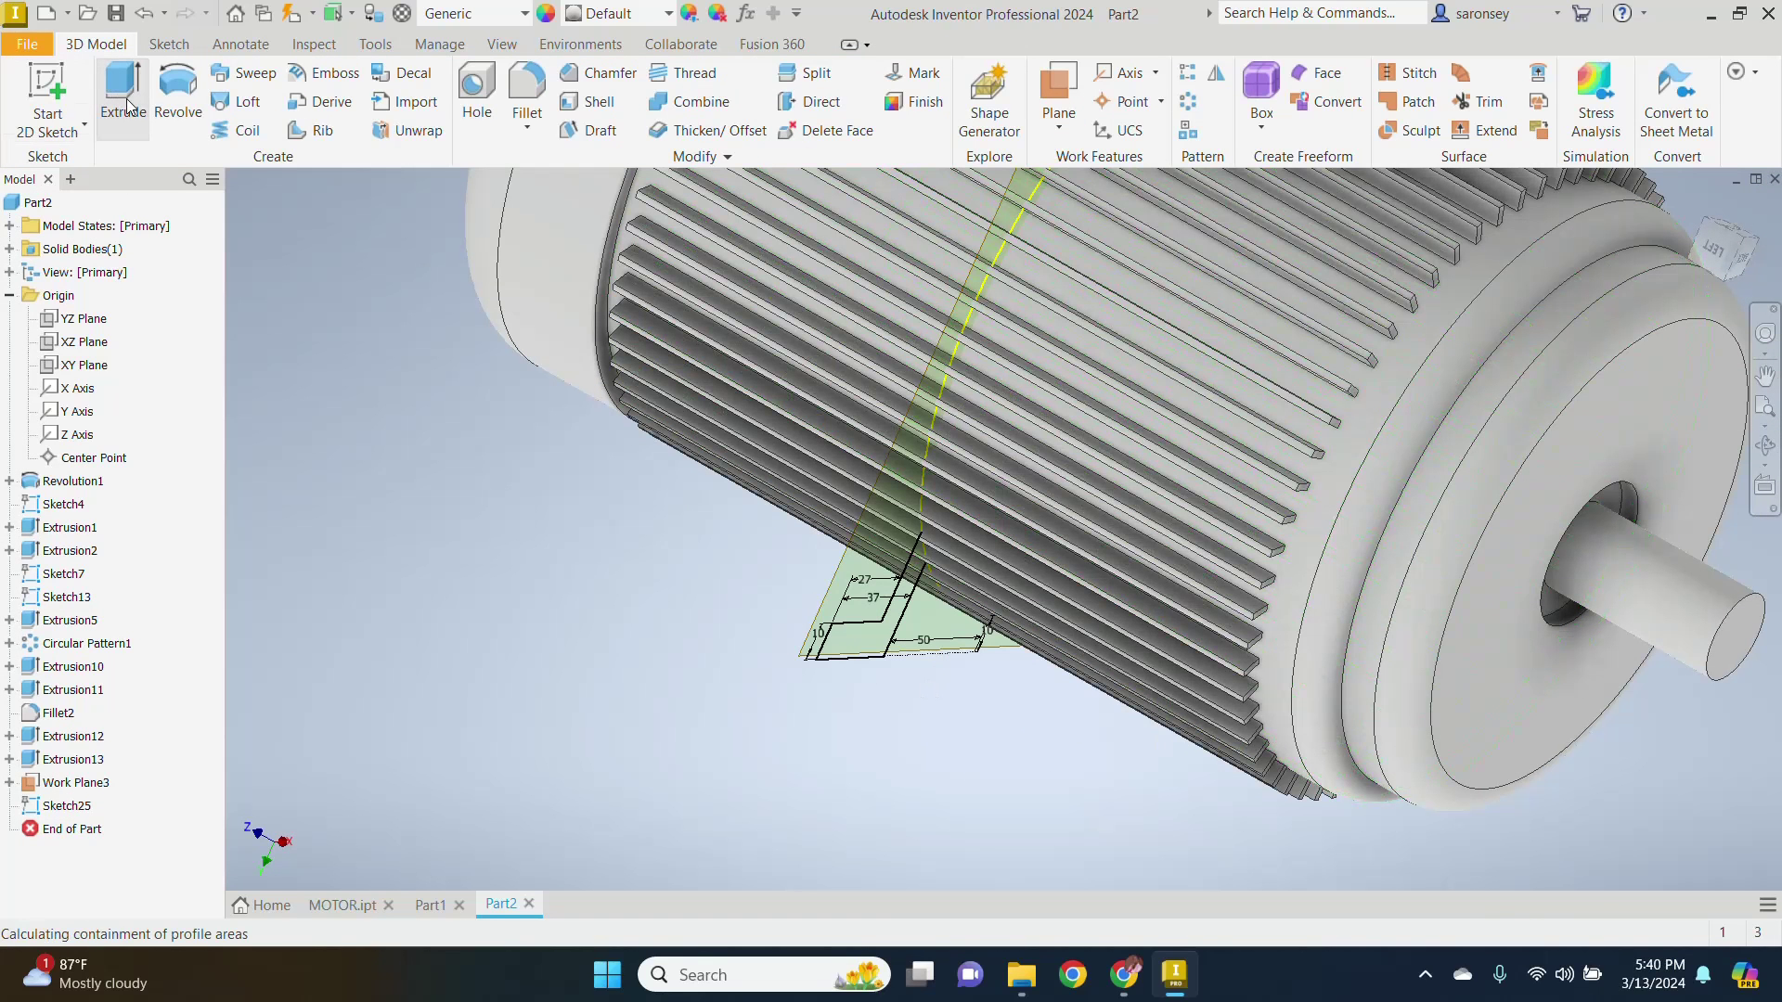
{"action": "left_click", "coordinate": [850, 646]}
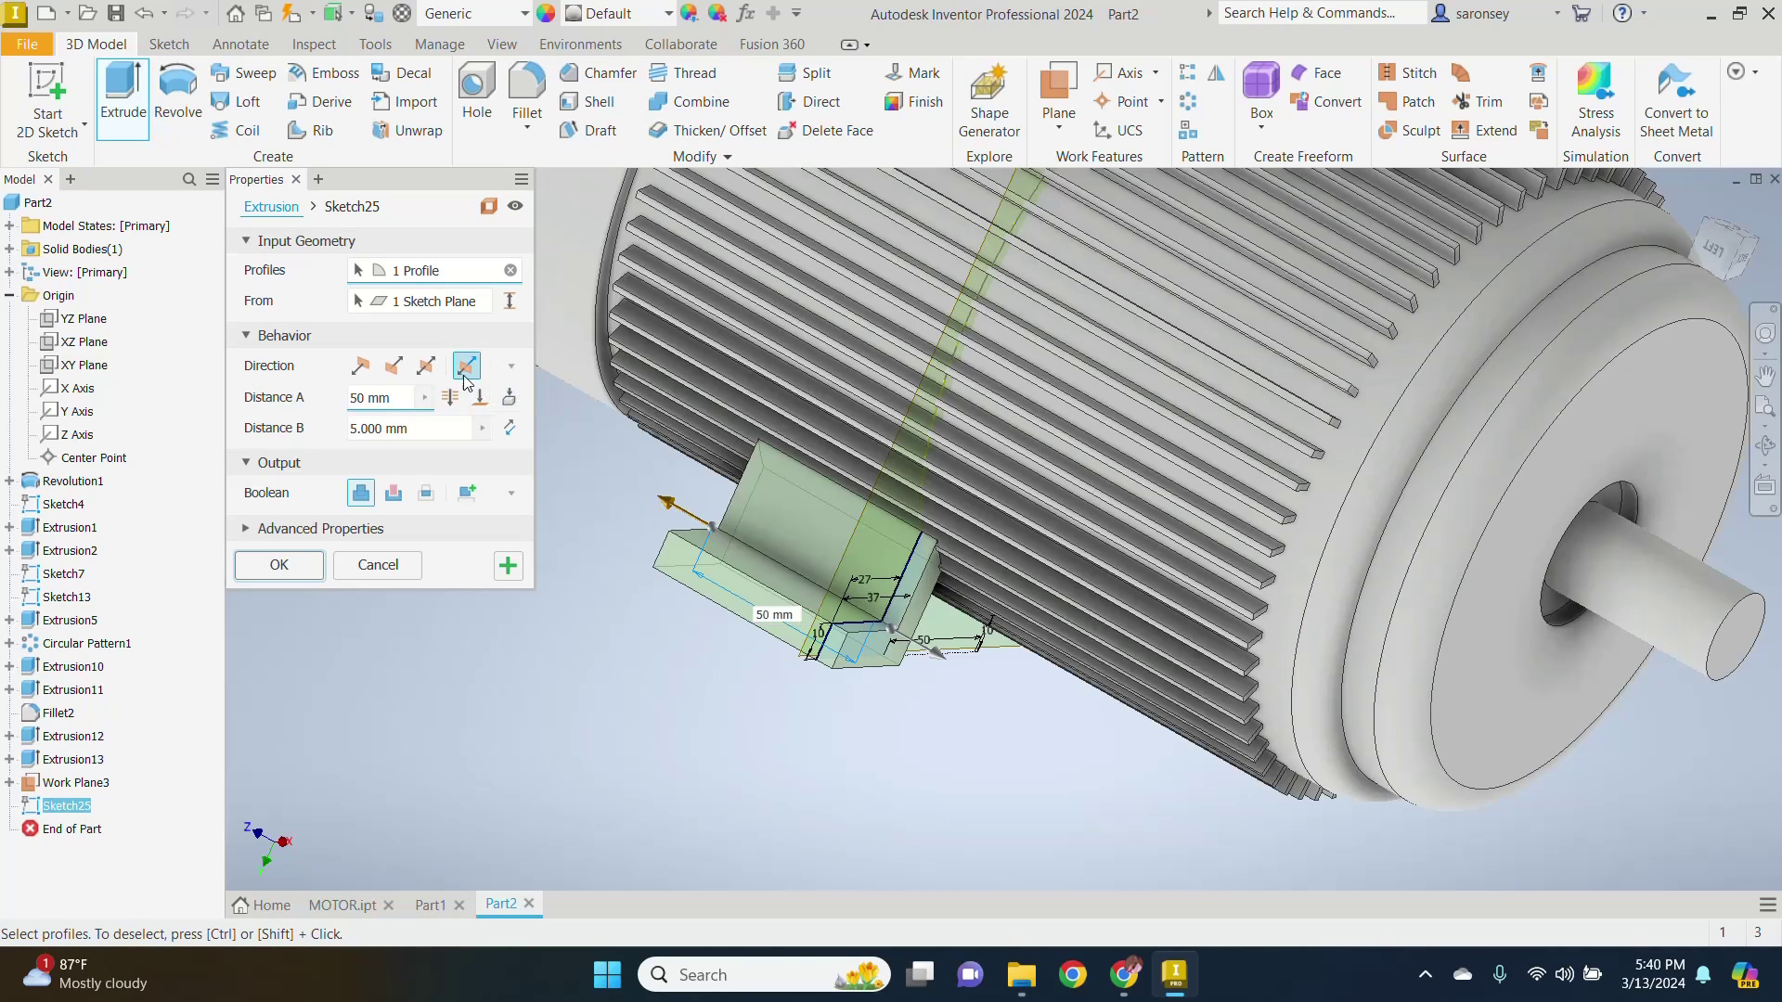
{"action": "double_click", "coordinate": [361, 400]}
{"action": "type", "text": "75"}
{"action": "left_click", "coordinate": [386, 428]}
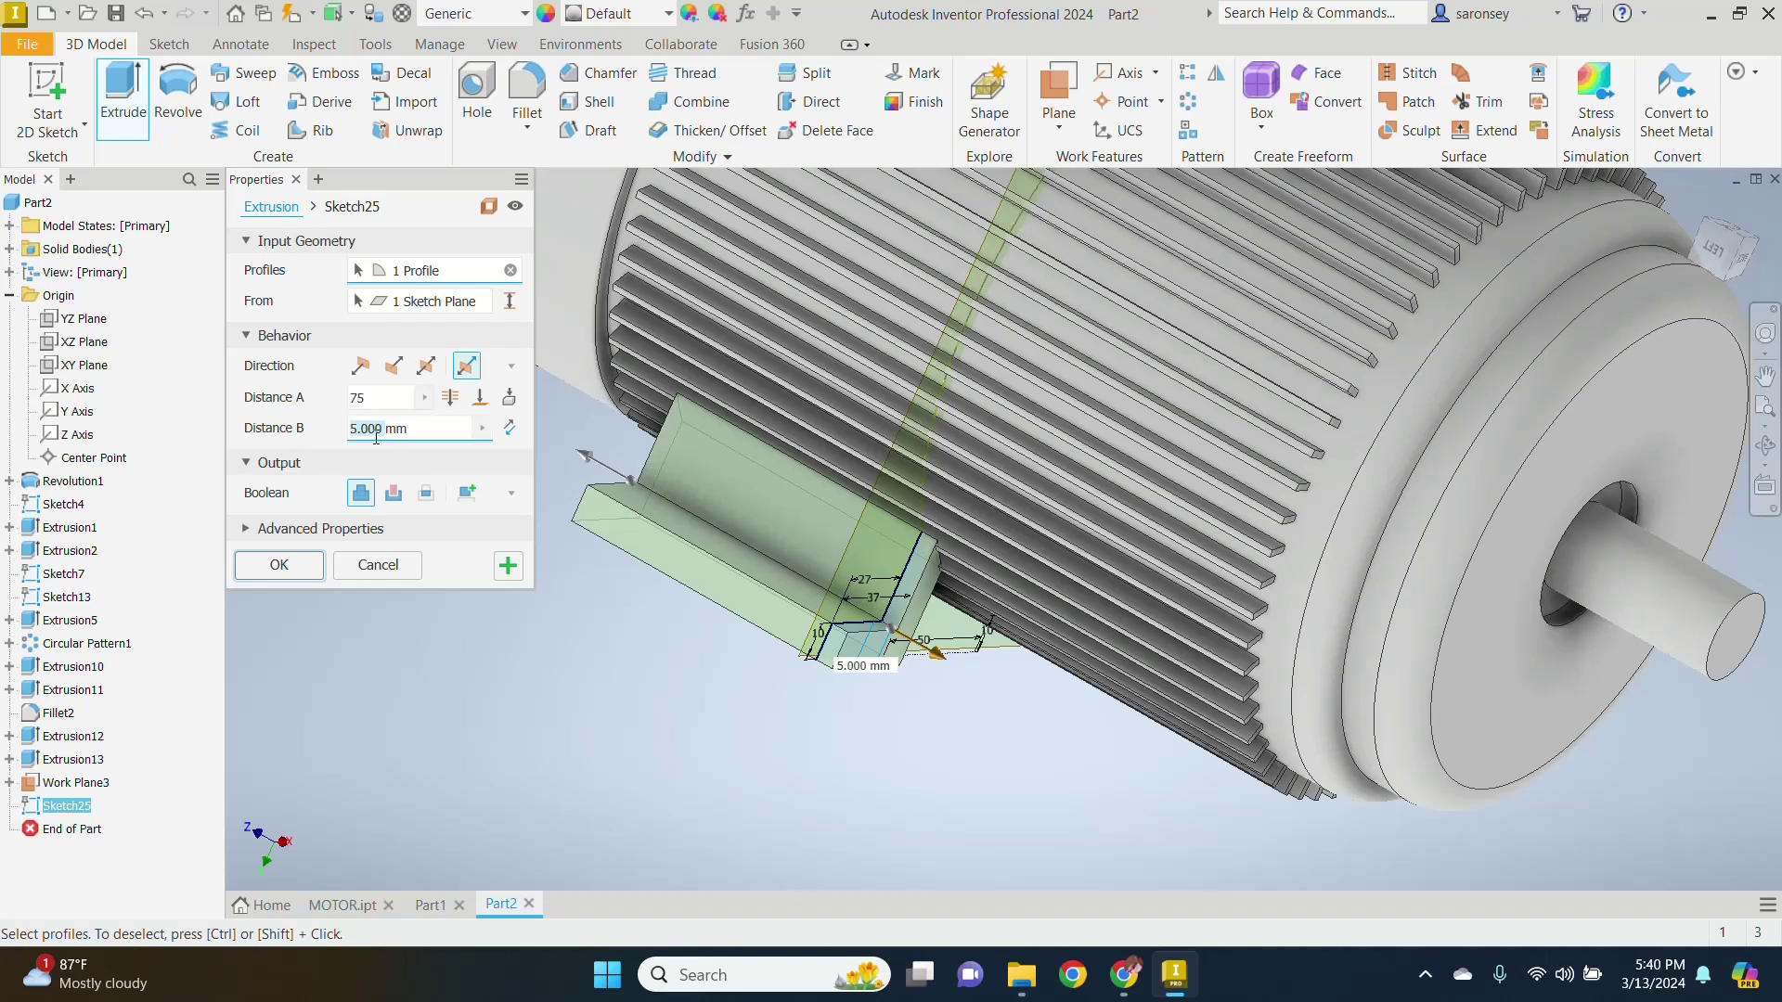
{"action": "type", "text": "75"}
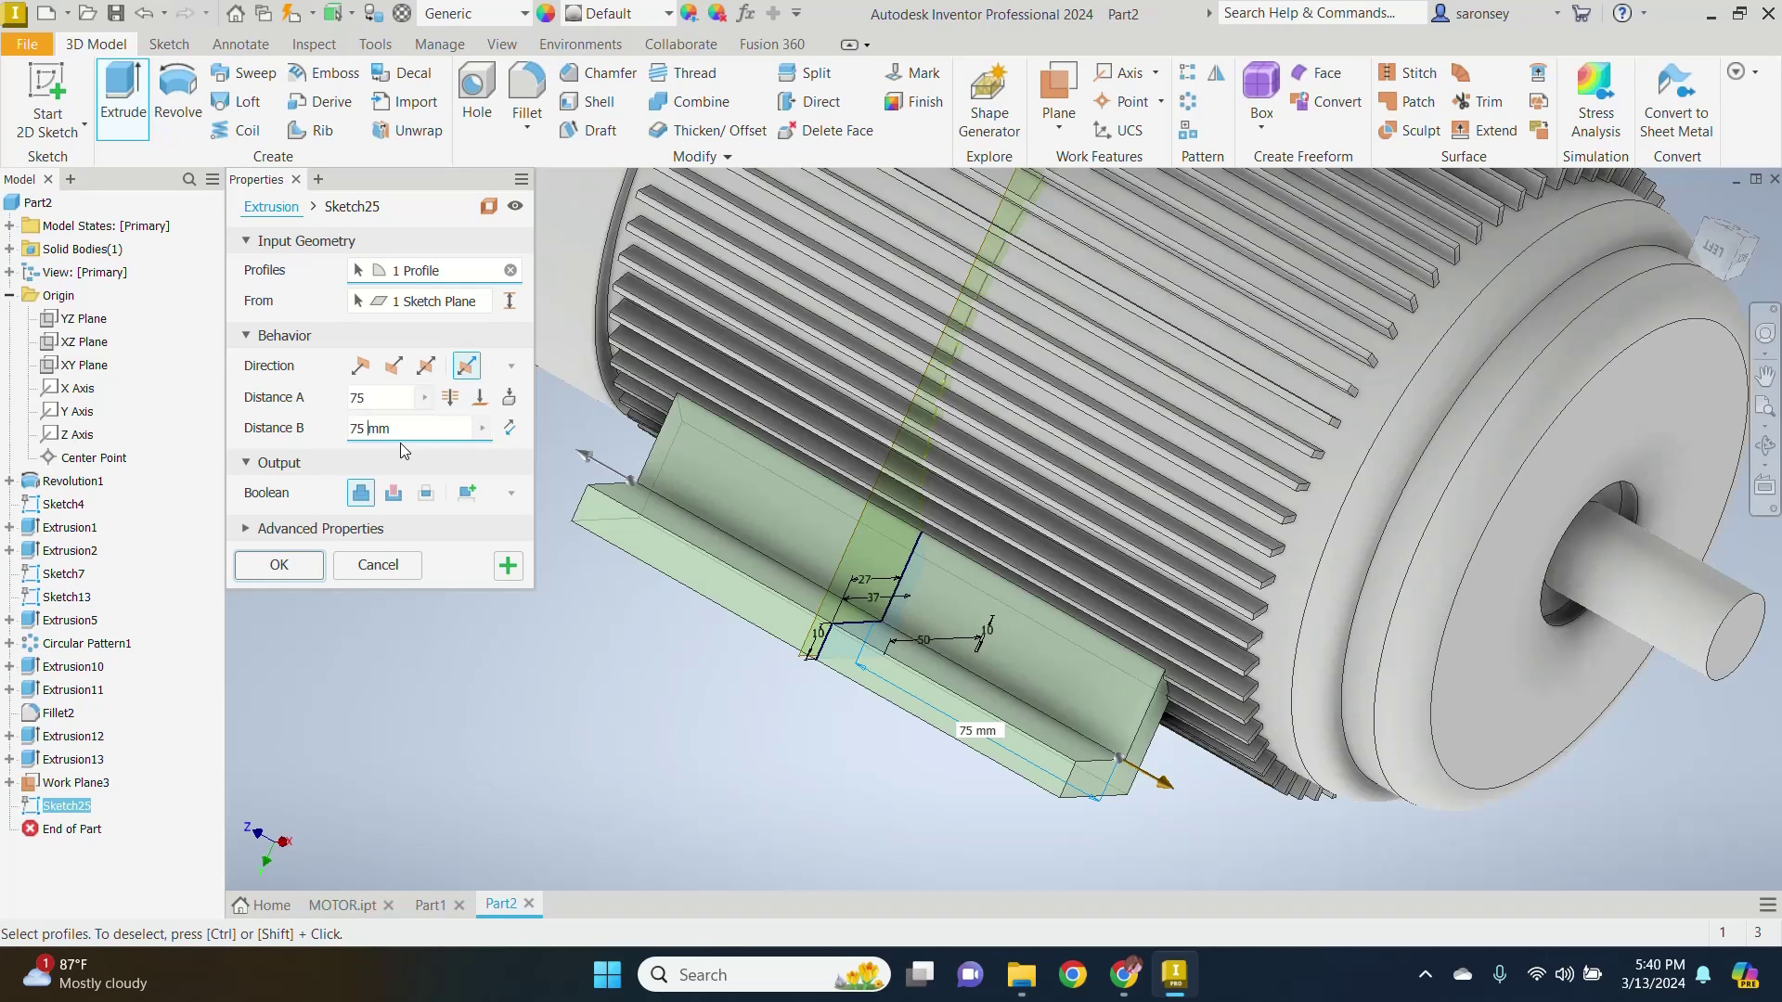
{"action": "left_click", "coordinate": [317, 570]}
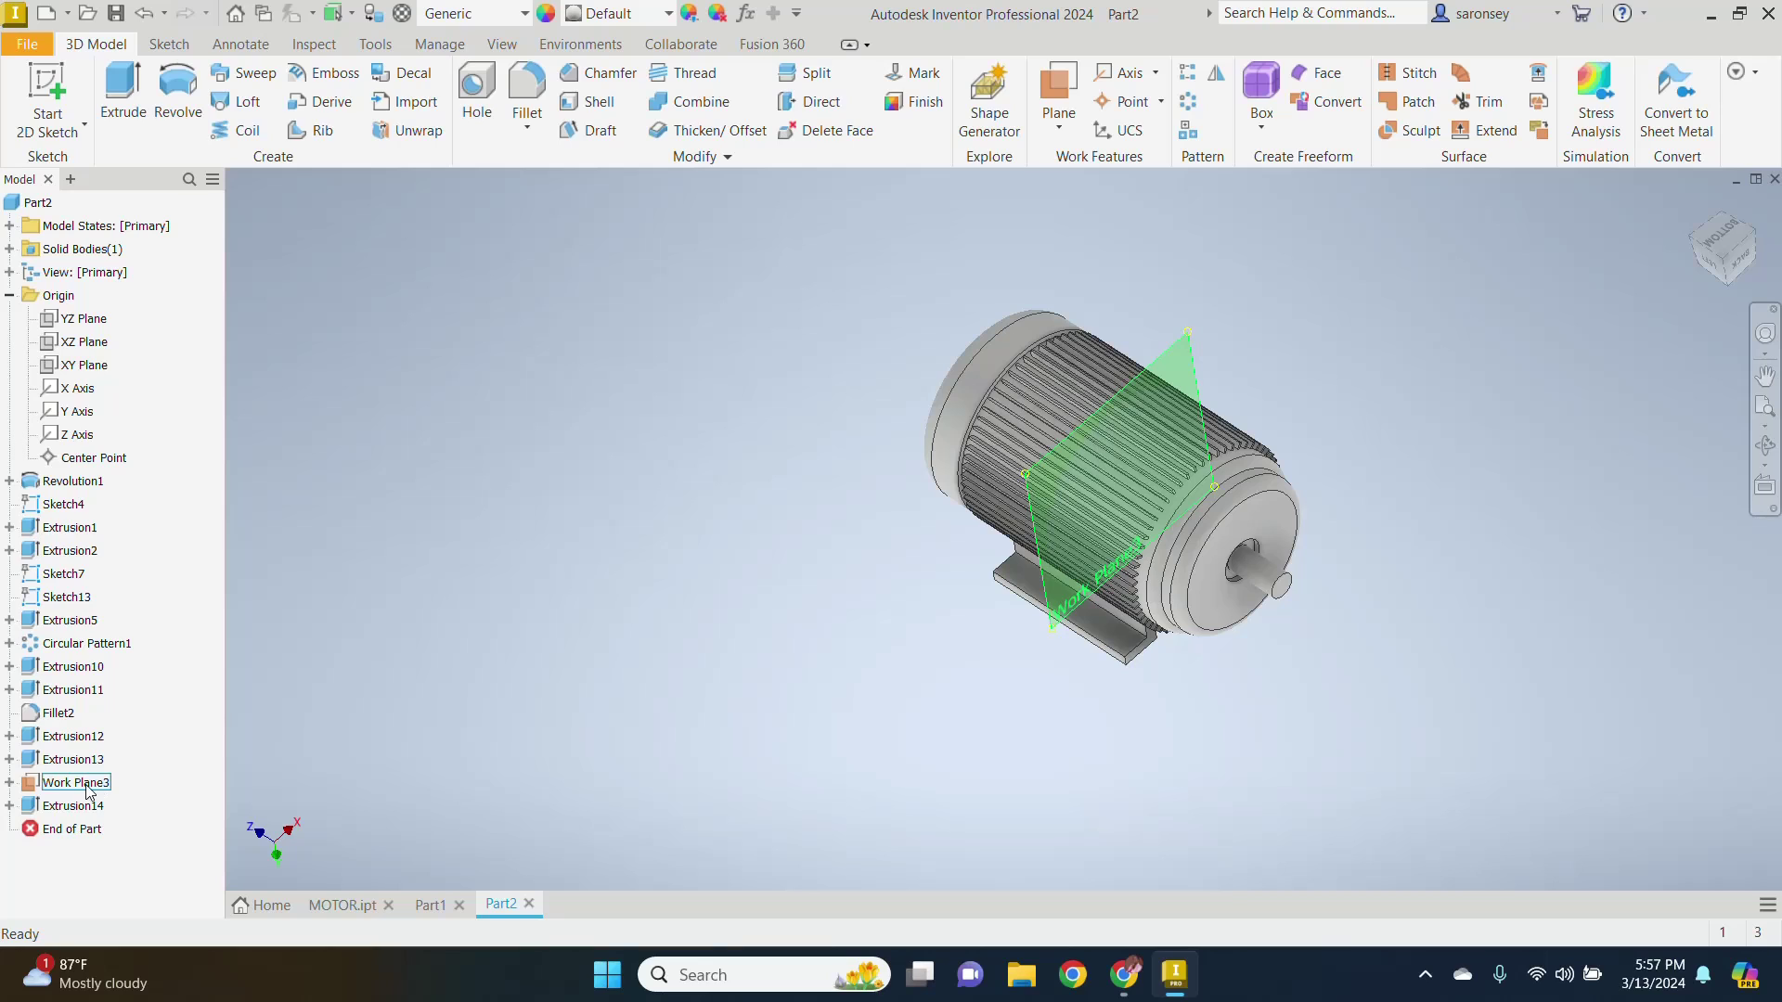
Step: Hide the work plane that crosses the finned body
{"action": "left_click", "coordinate": [88, 790]}
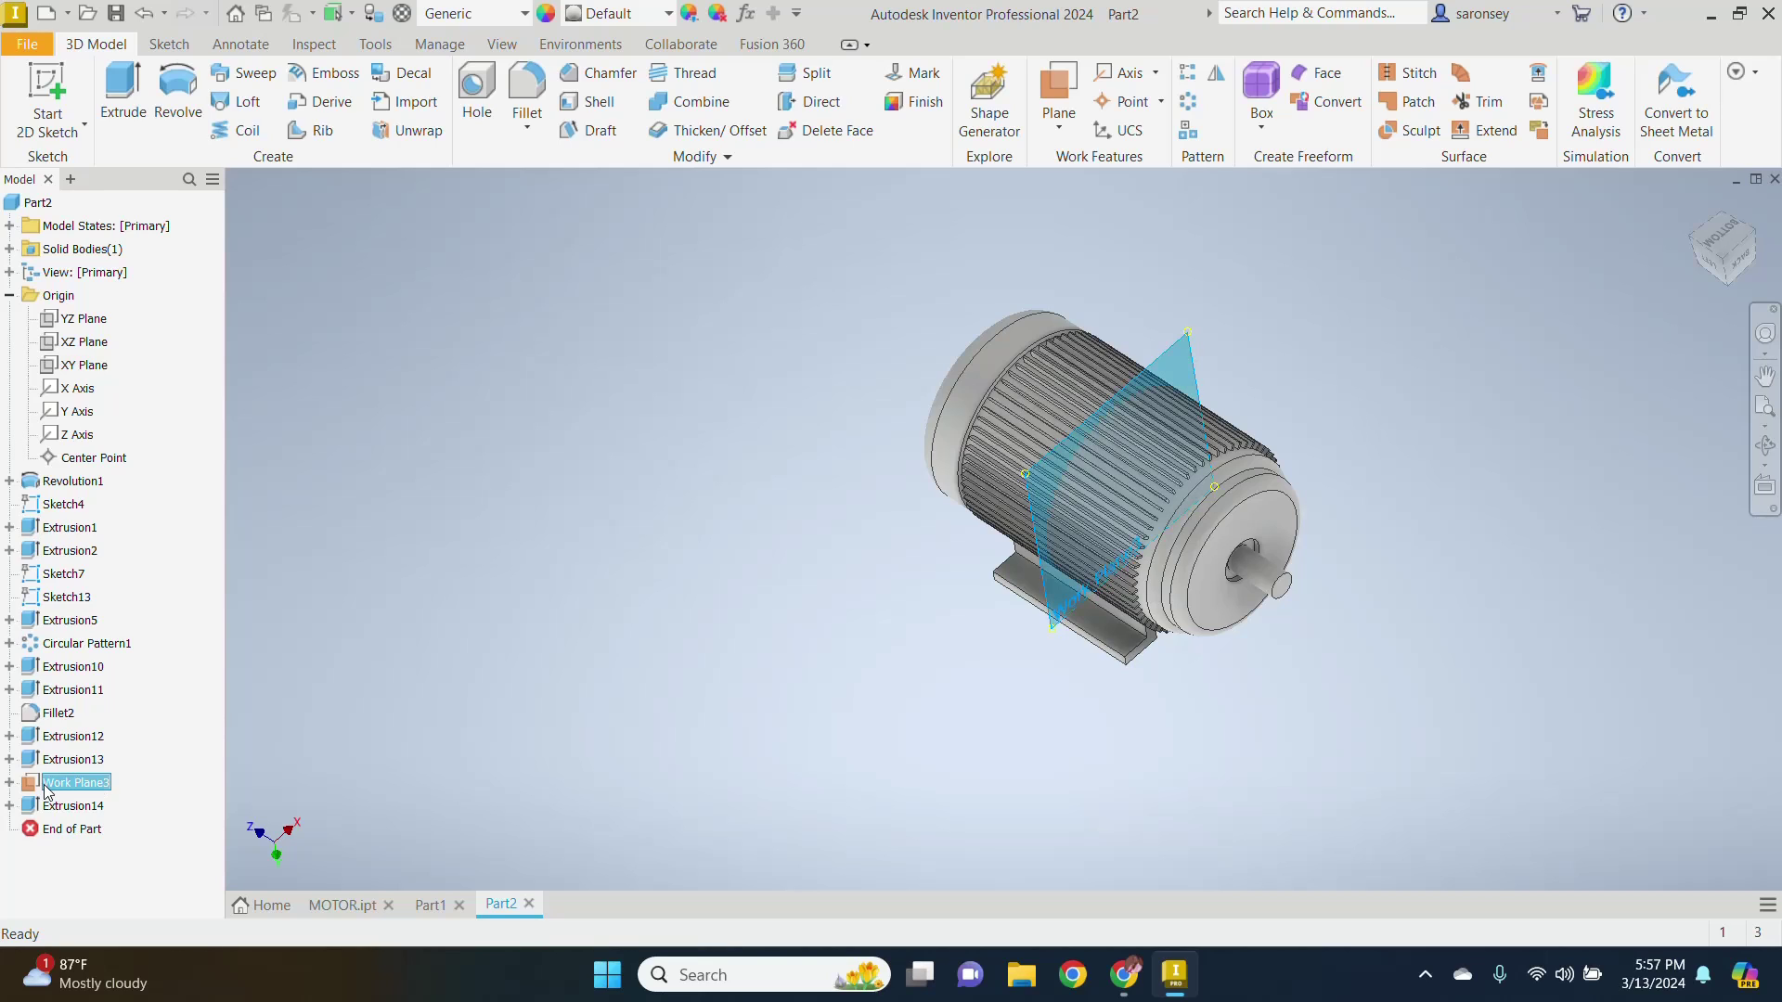
{"action": "right_click", "coordinate": [85, 788]}
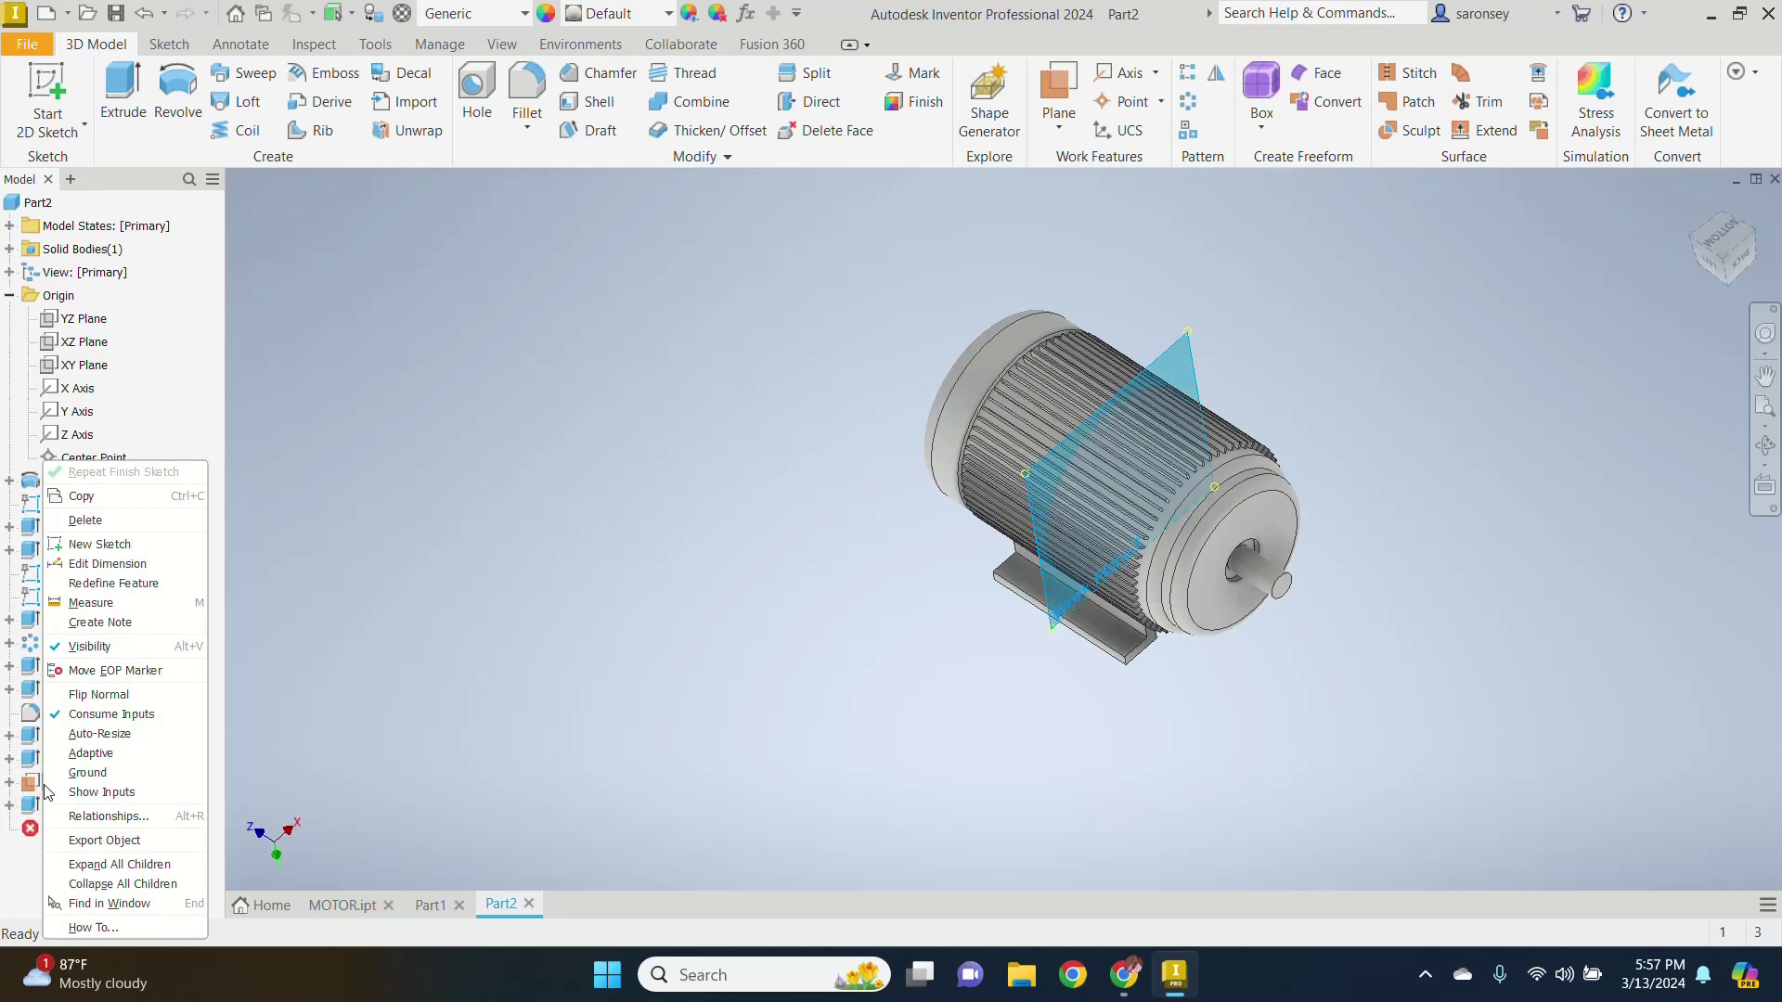
{"action": "left_click", "coordinate": [93, 652]}
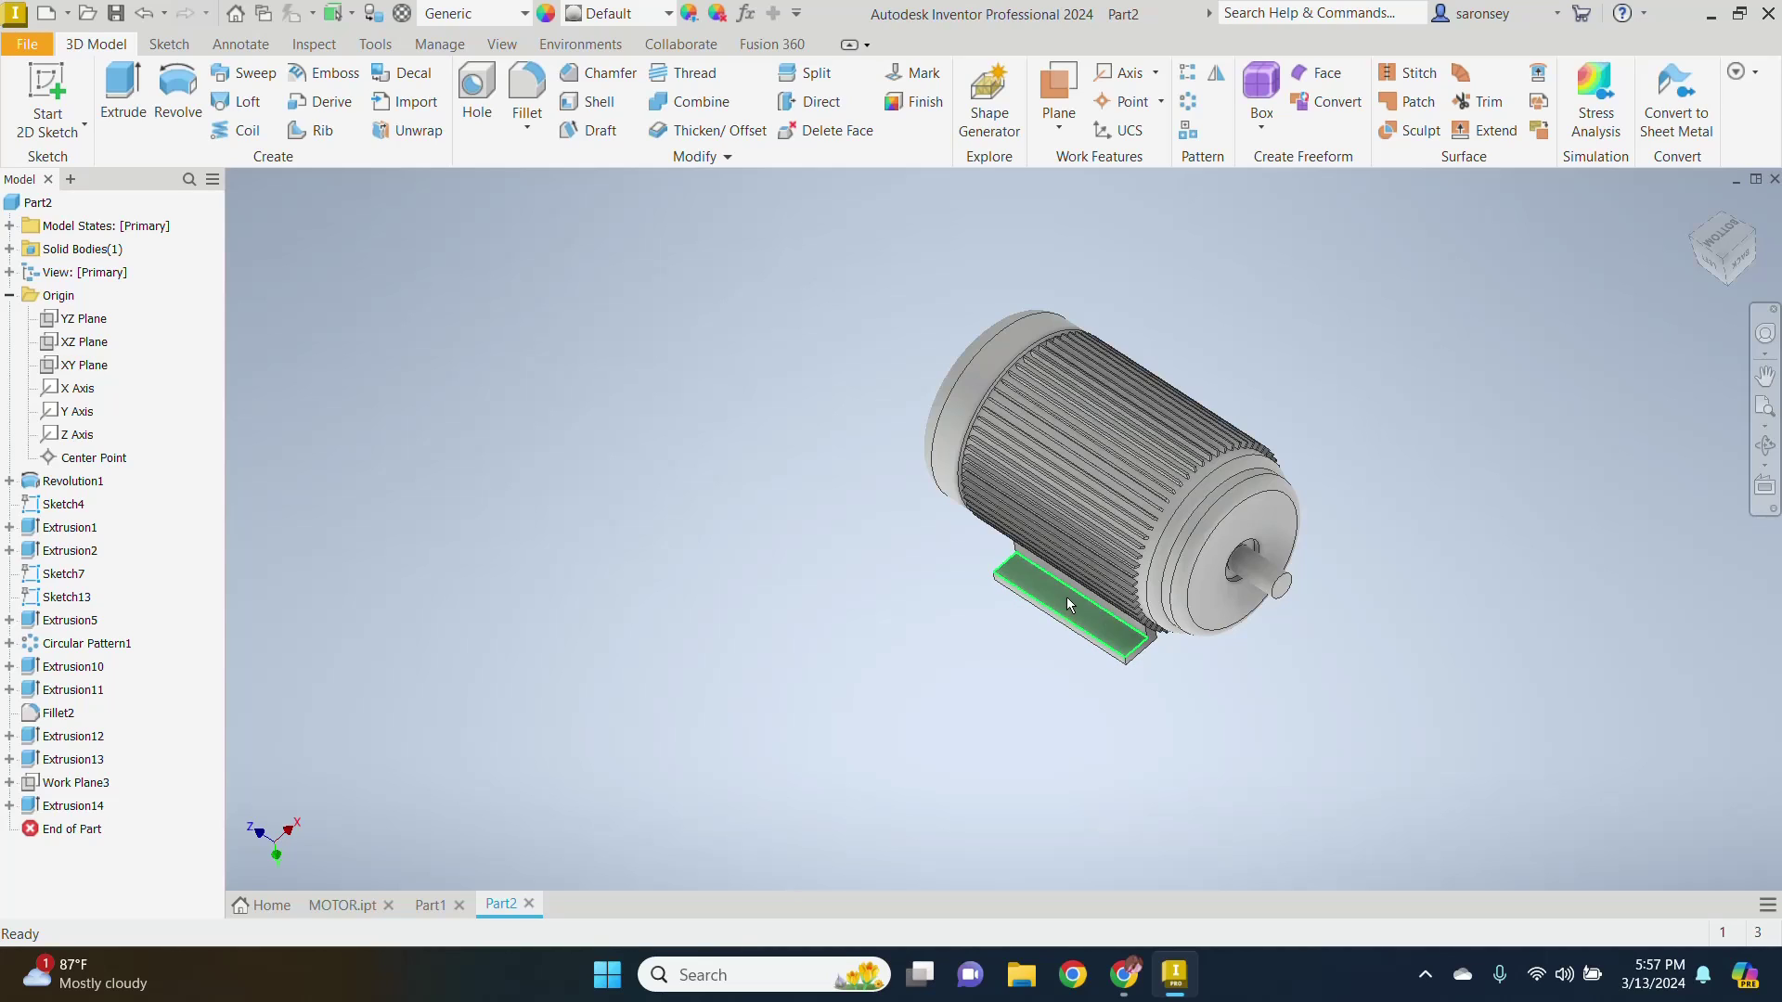
Step: Mirror the extruded mounting foot about the YZ plane
{"action": "left_click", "coordinate": [88, 813]}
{"action": "left_click", "coordinate": [1215, 74]}
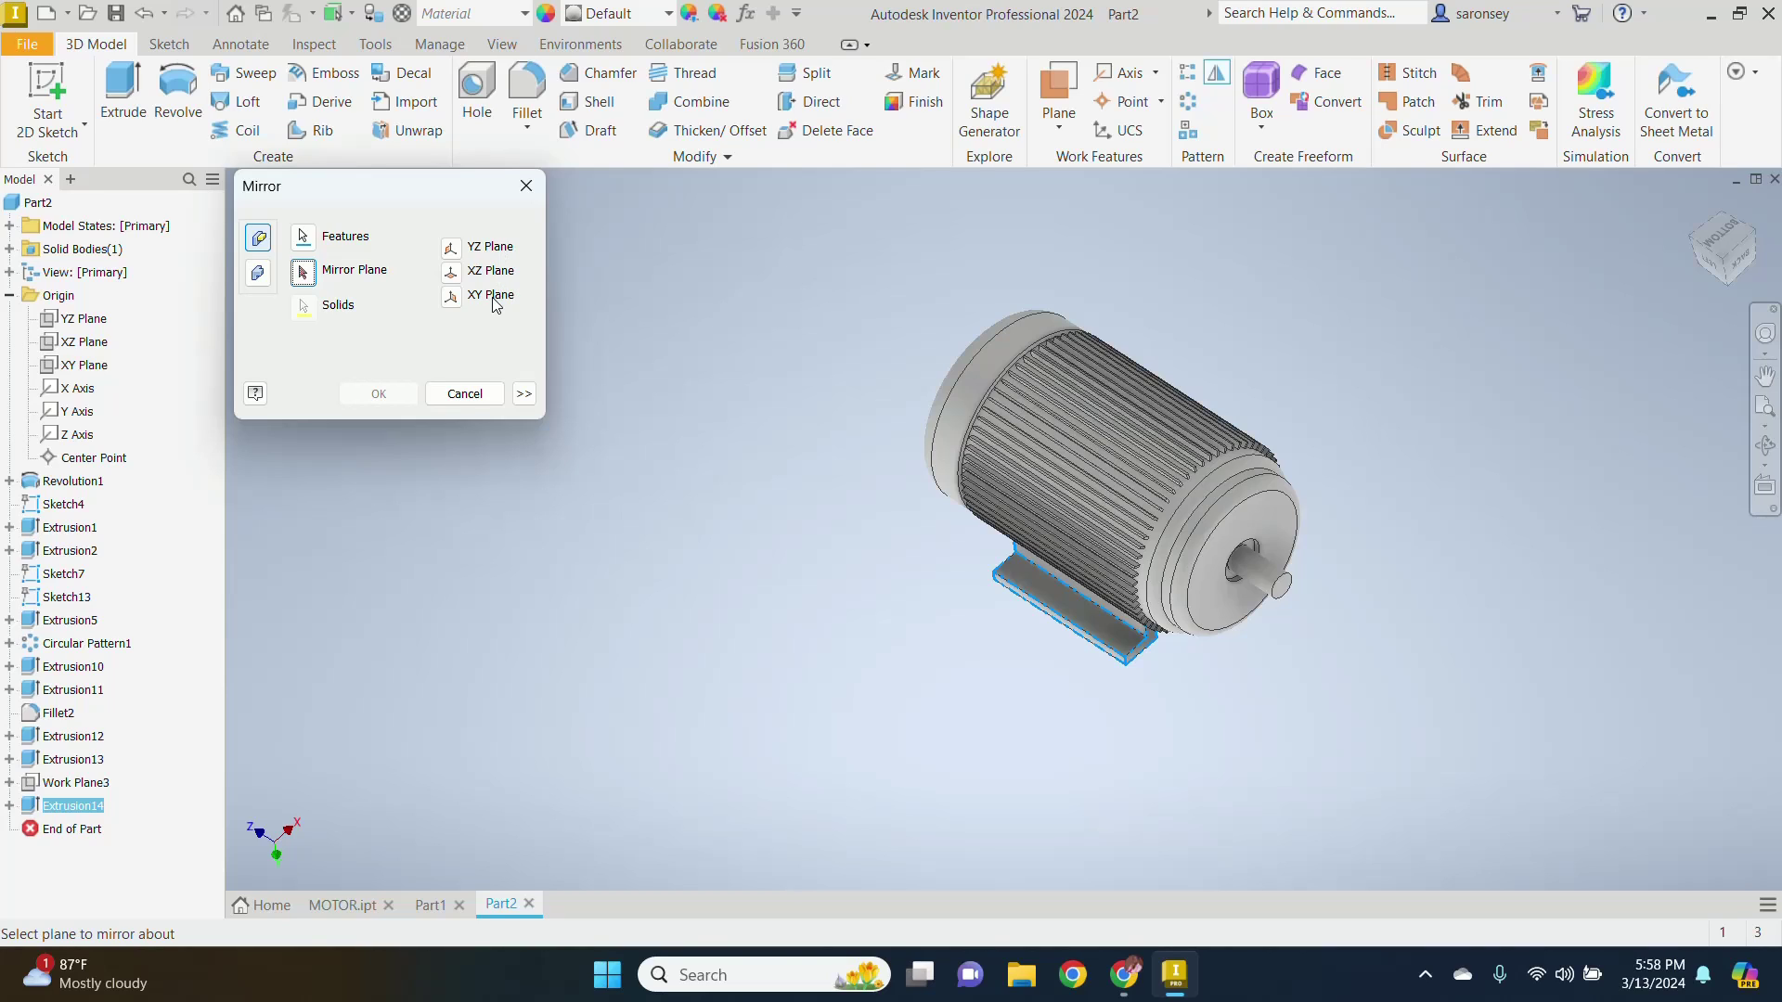
{"action": "left_click", "coordinate": [454, 252]}
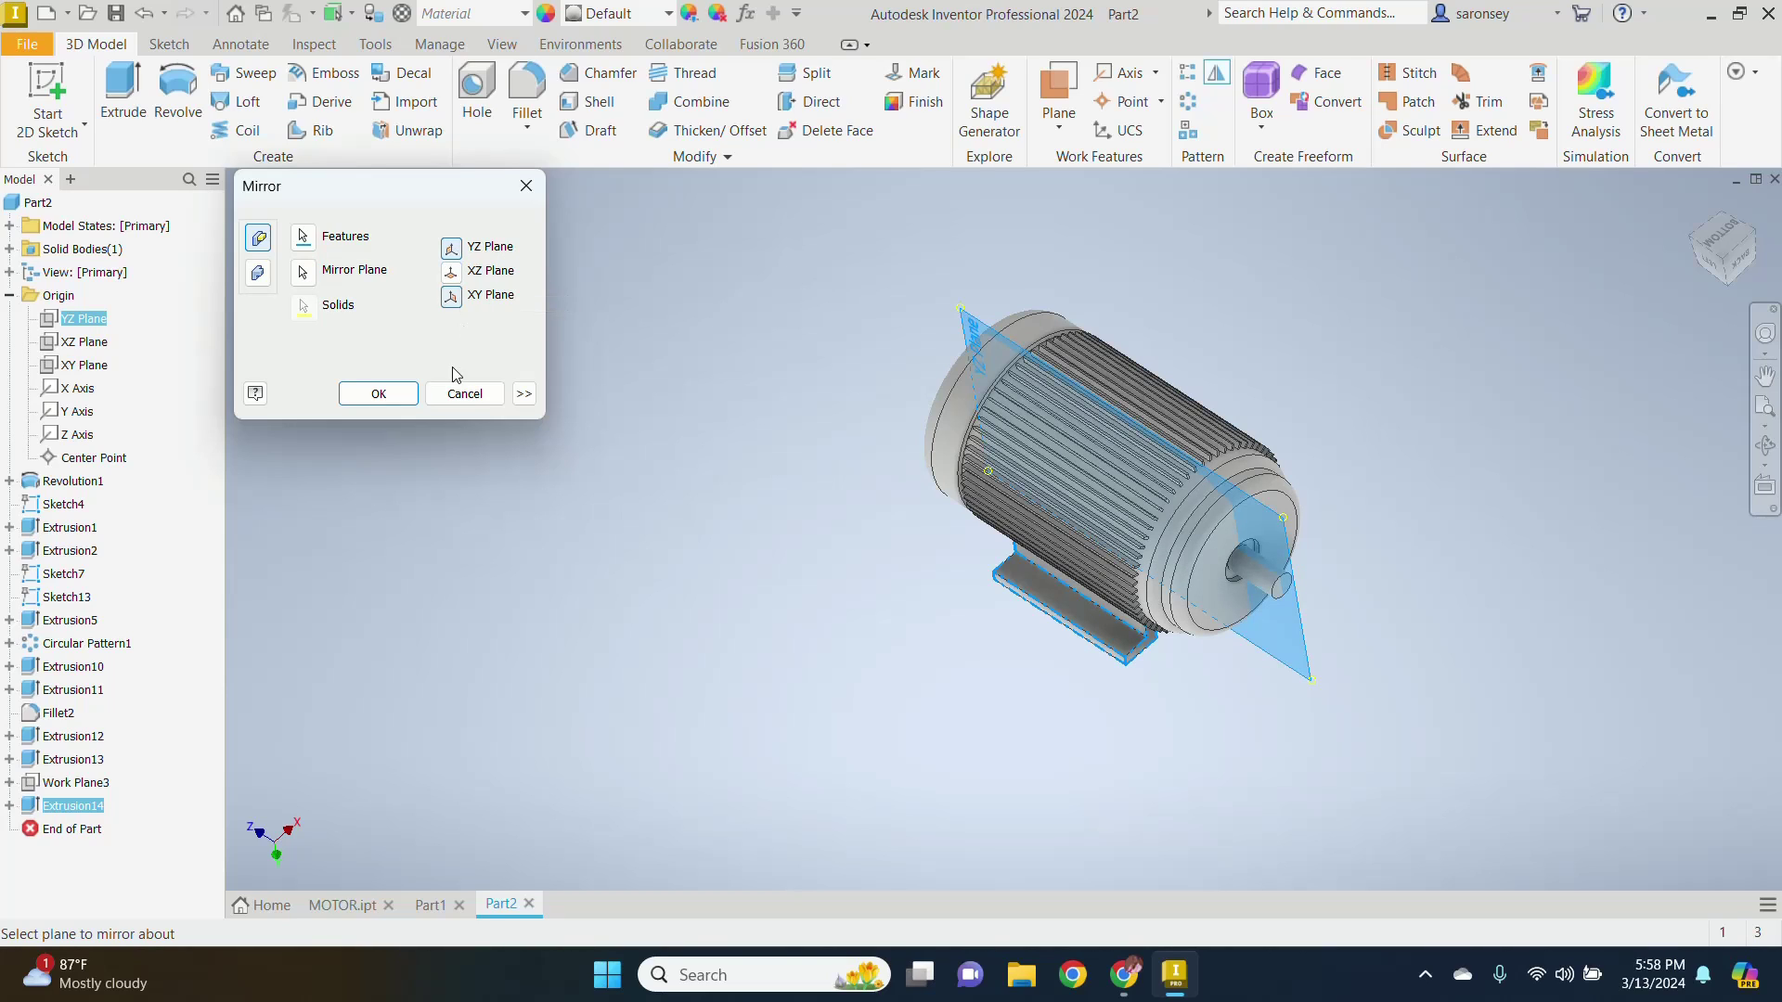
{"action": "left_click", "coordinate": [378, 393]}
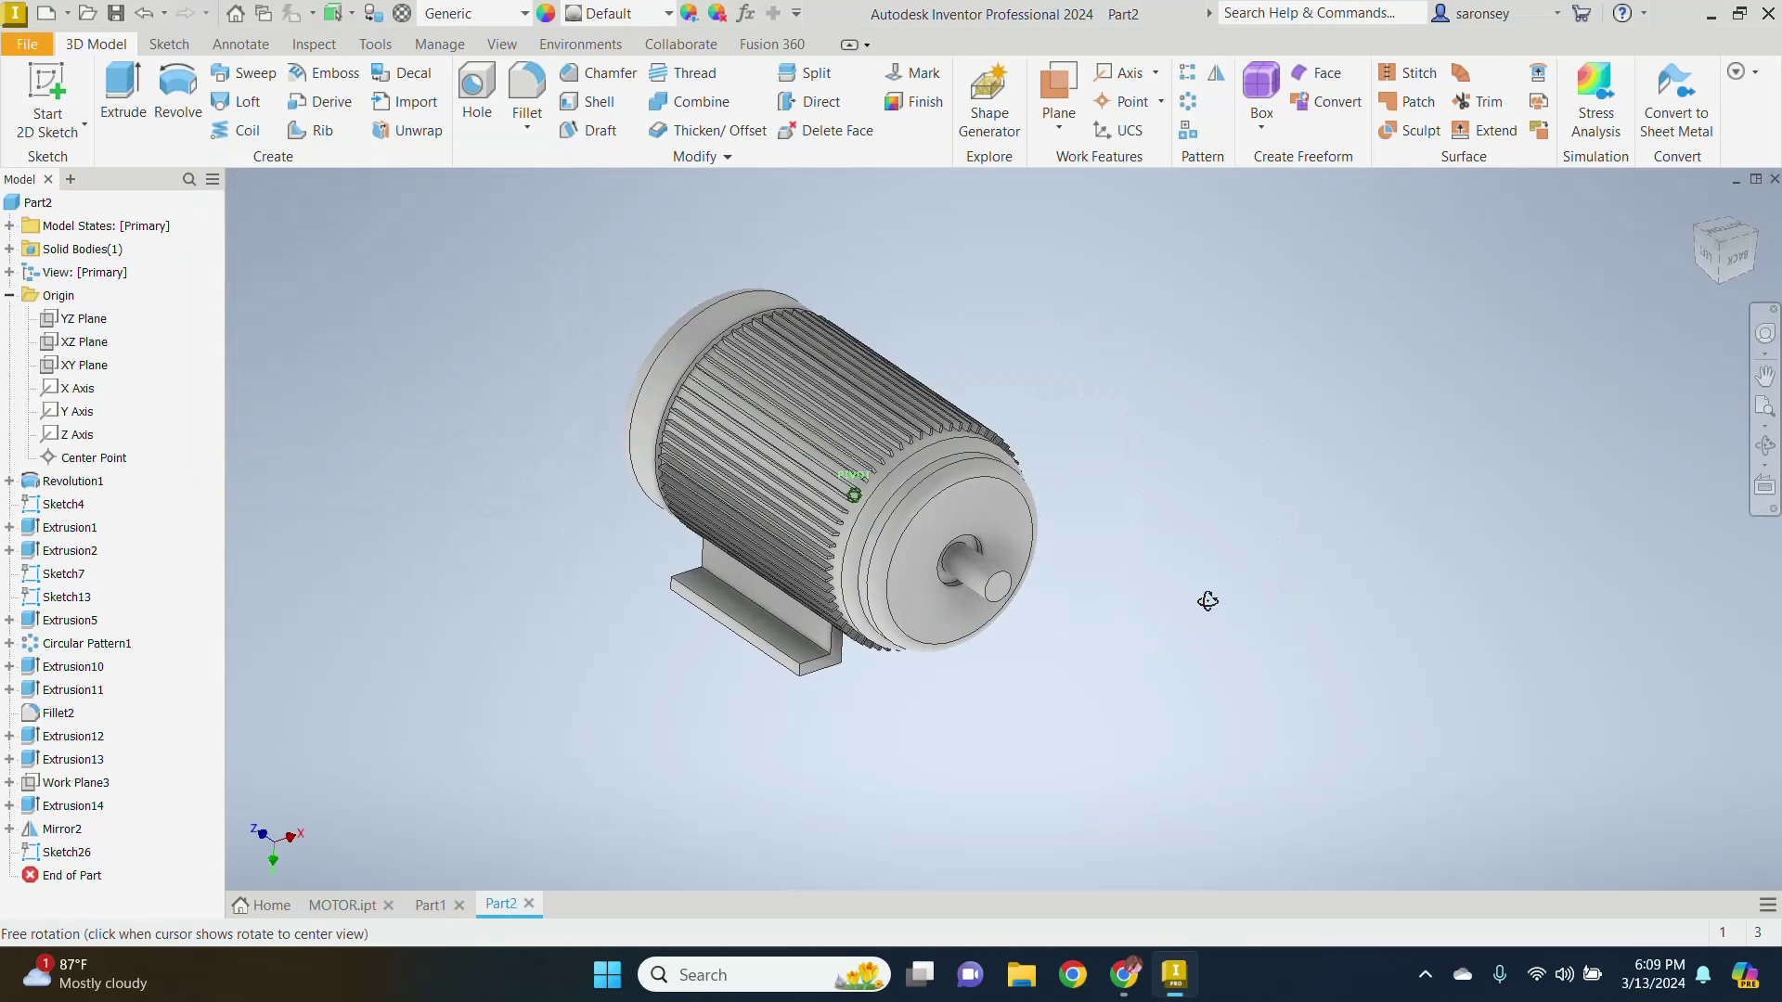
Step: Start a new sketch on the broad horizontal face of the mounting foot, beside the finned body
{"action": "mouse_move", "coordinate": [1209, 600]}
{"action": "left_mouse_down"}
{"action": "mouse_move", "coordinate": [1110, 609]}
{"action": "mouse_move", "coordinate": [1217, 569]}
{"action": "mouse_move", "coordinate": [1225, 604]}
{"action": "left_mouse_up"}
{"action": "key", "text": "Escape"}
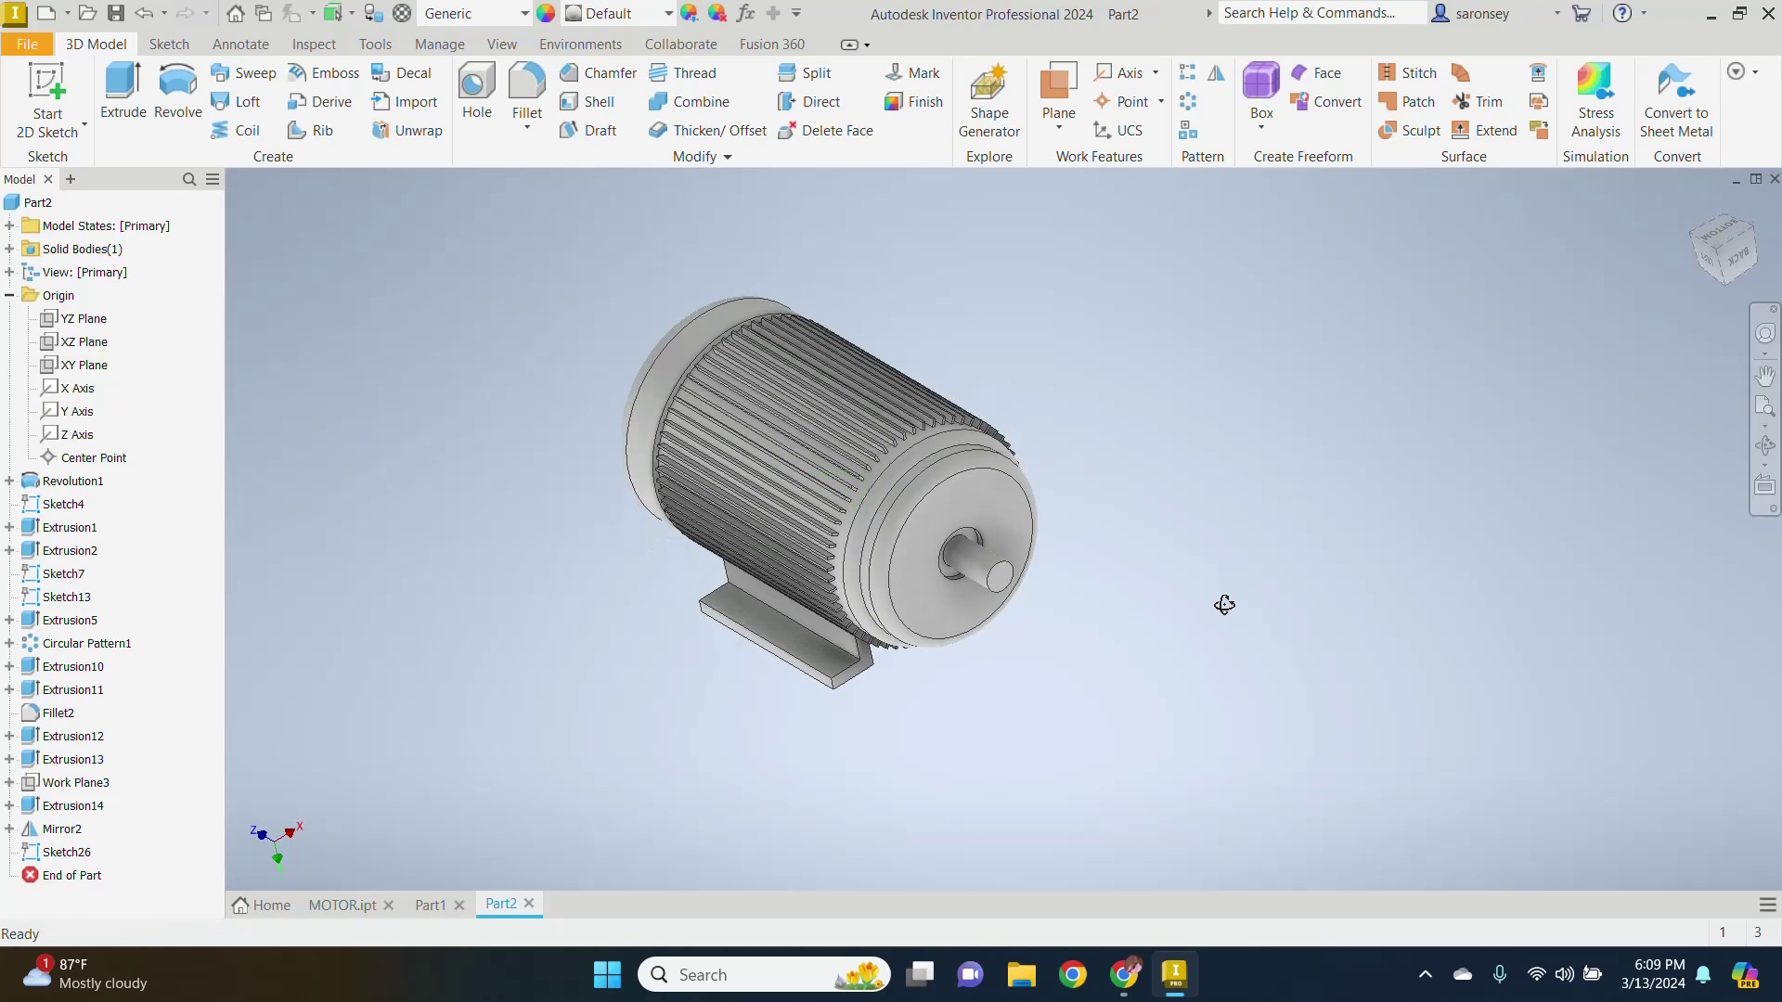
{"action": "left_click", "coordinate": [809, 652]}
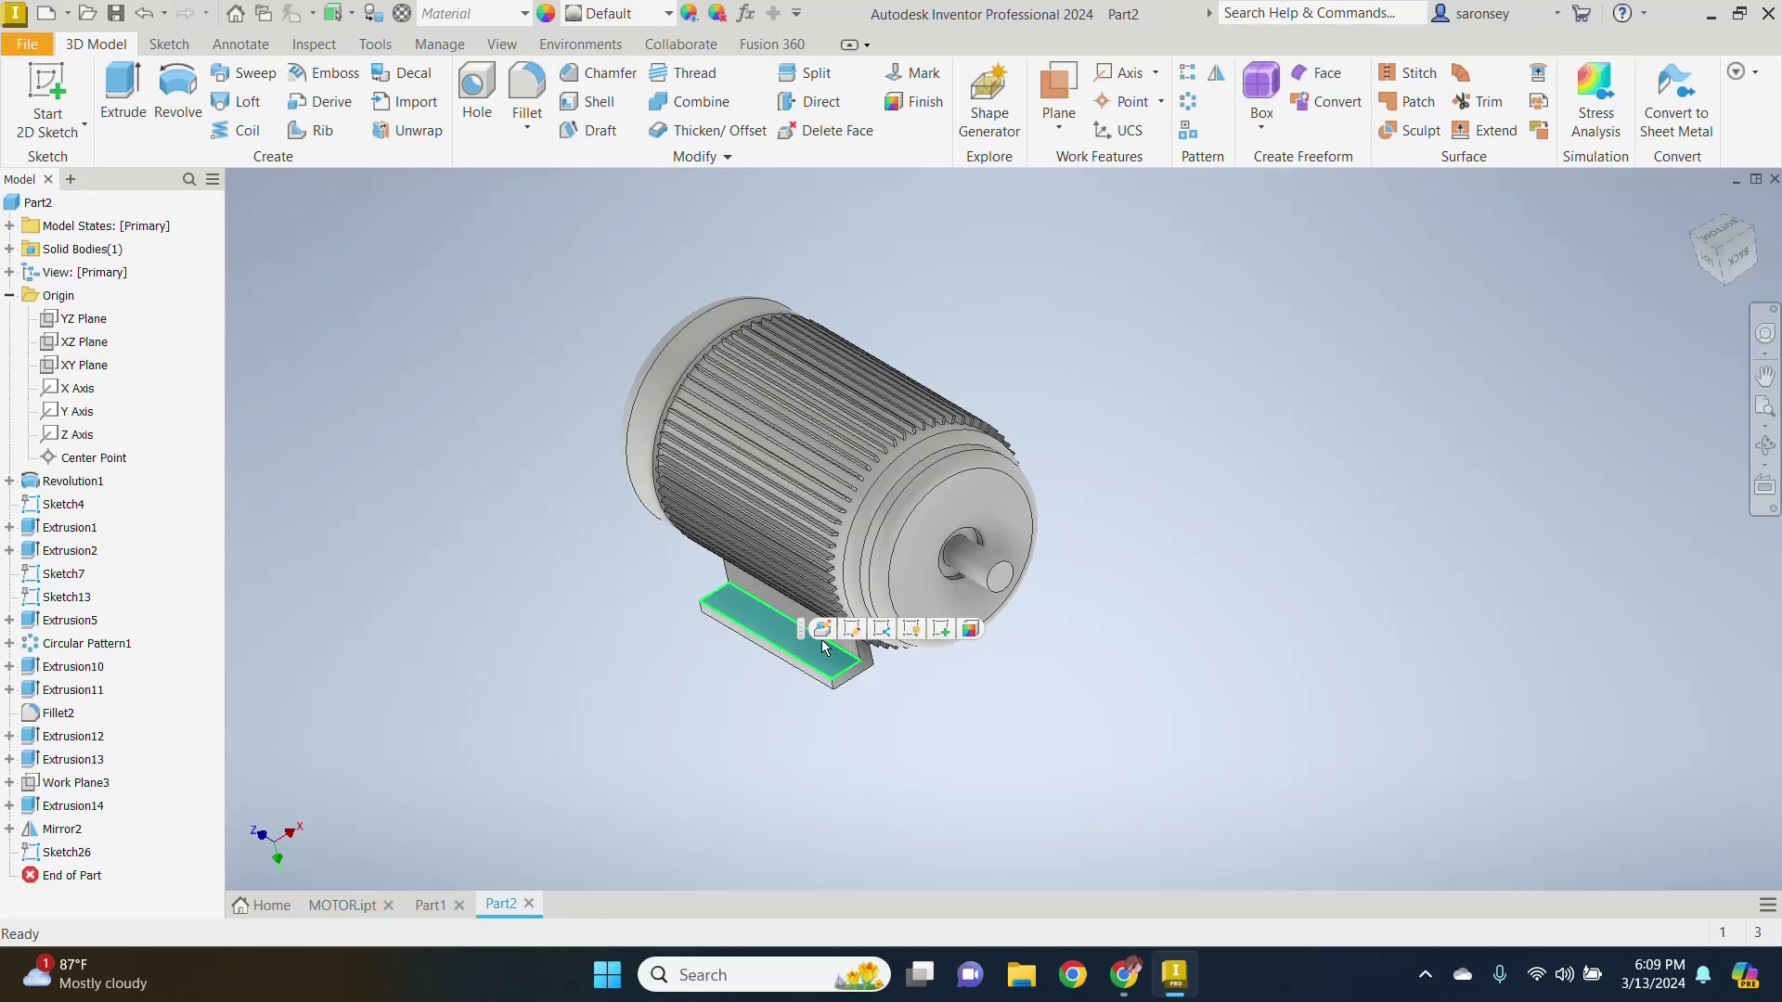
{"action": "left_click", "coordinate": [943, 630]}
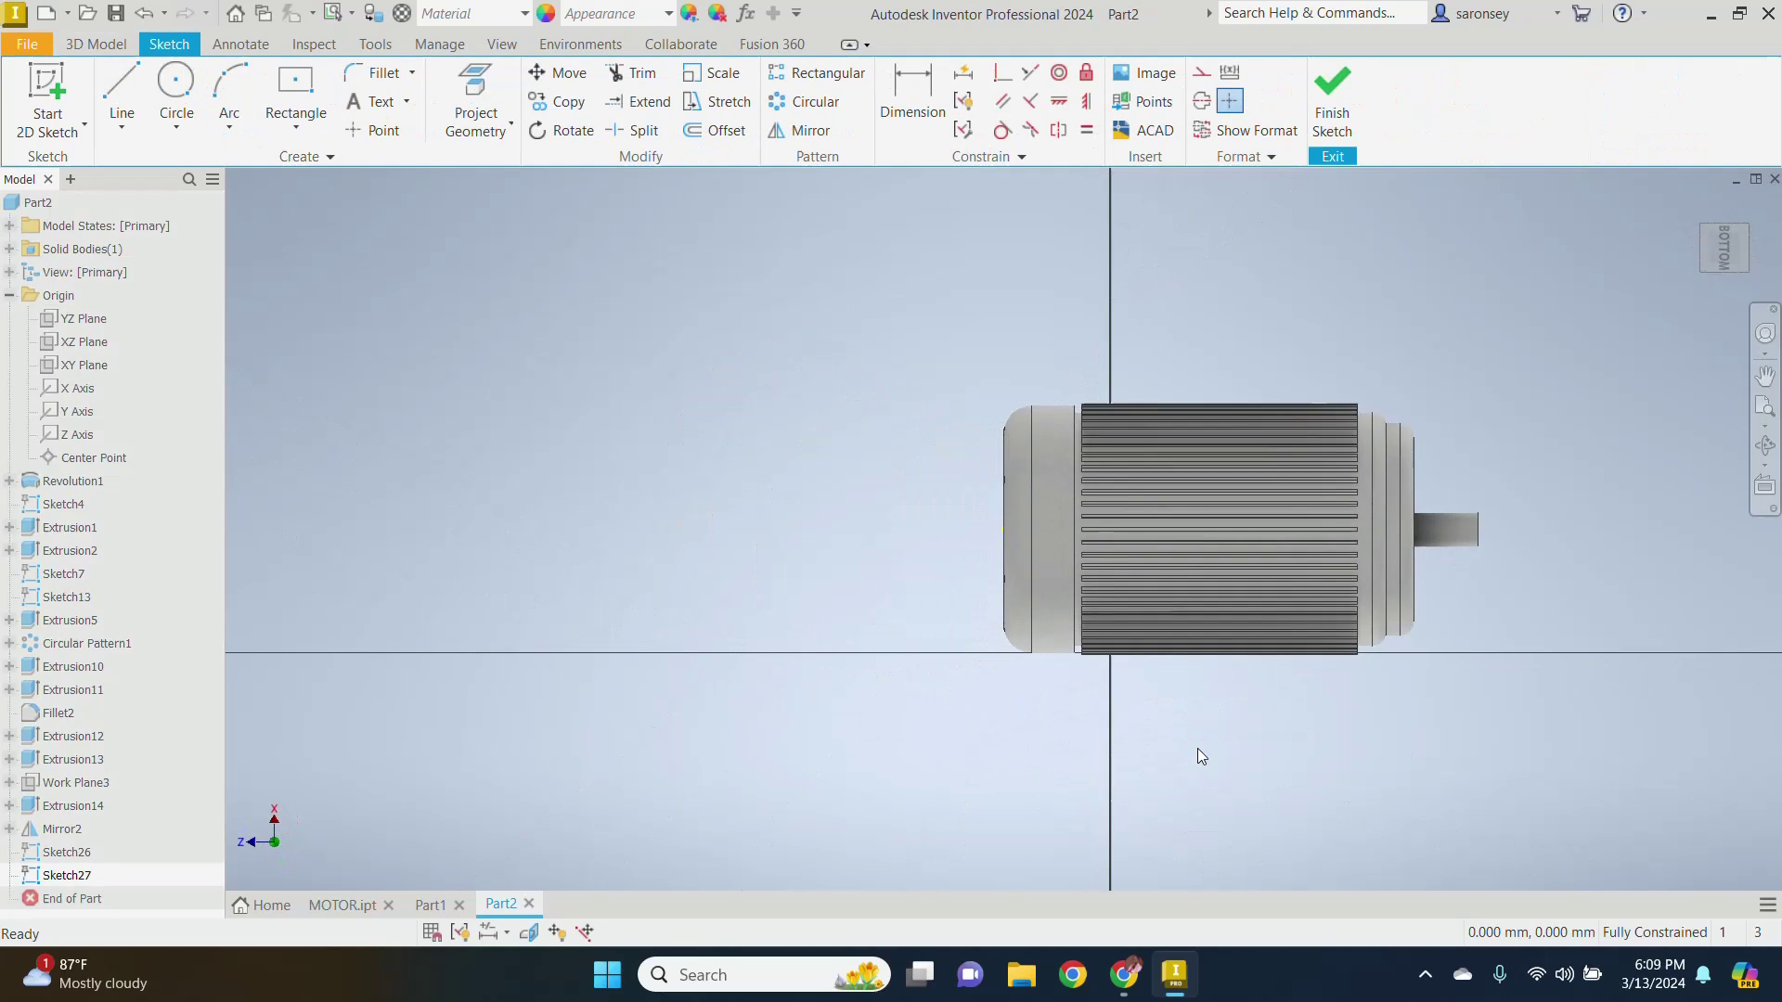
{"action": "mouse_move", "coordinate": [1197, 748]}
{"action": "middle_mouse_down", "text": "shift"}
{"action": "mouse_move", "coordinate": [1198, 680]}
{"action": "mouse_move", "coordinate": [1244, 674]}
{"action": "middle_mouse_up", "text": "shift"}
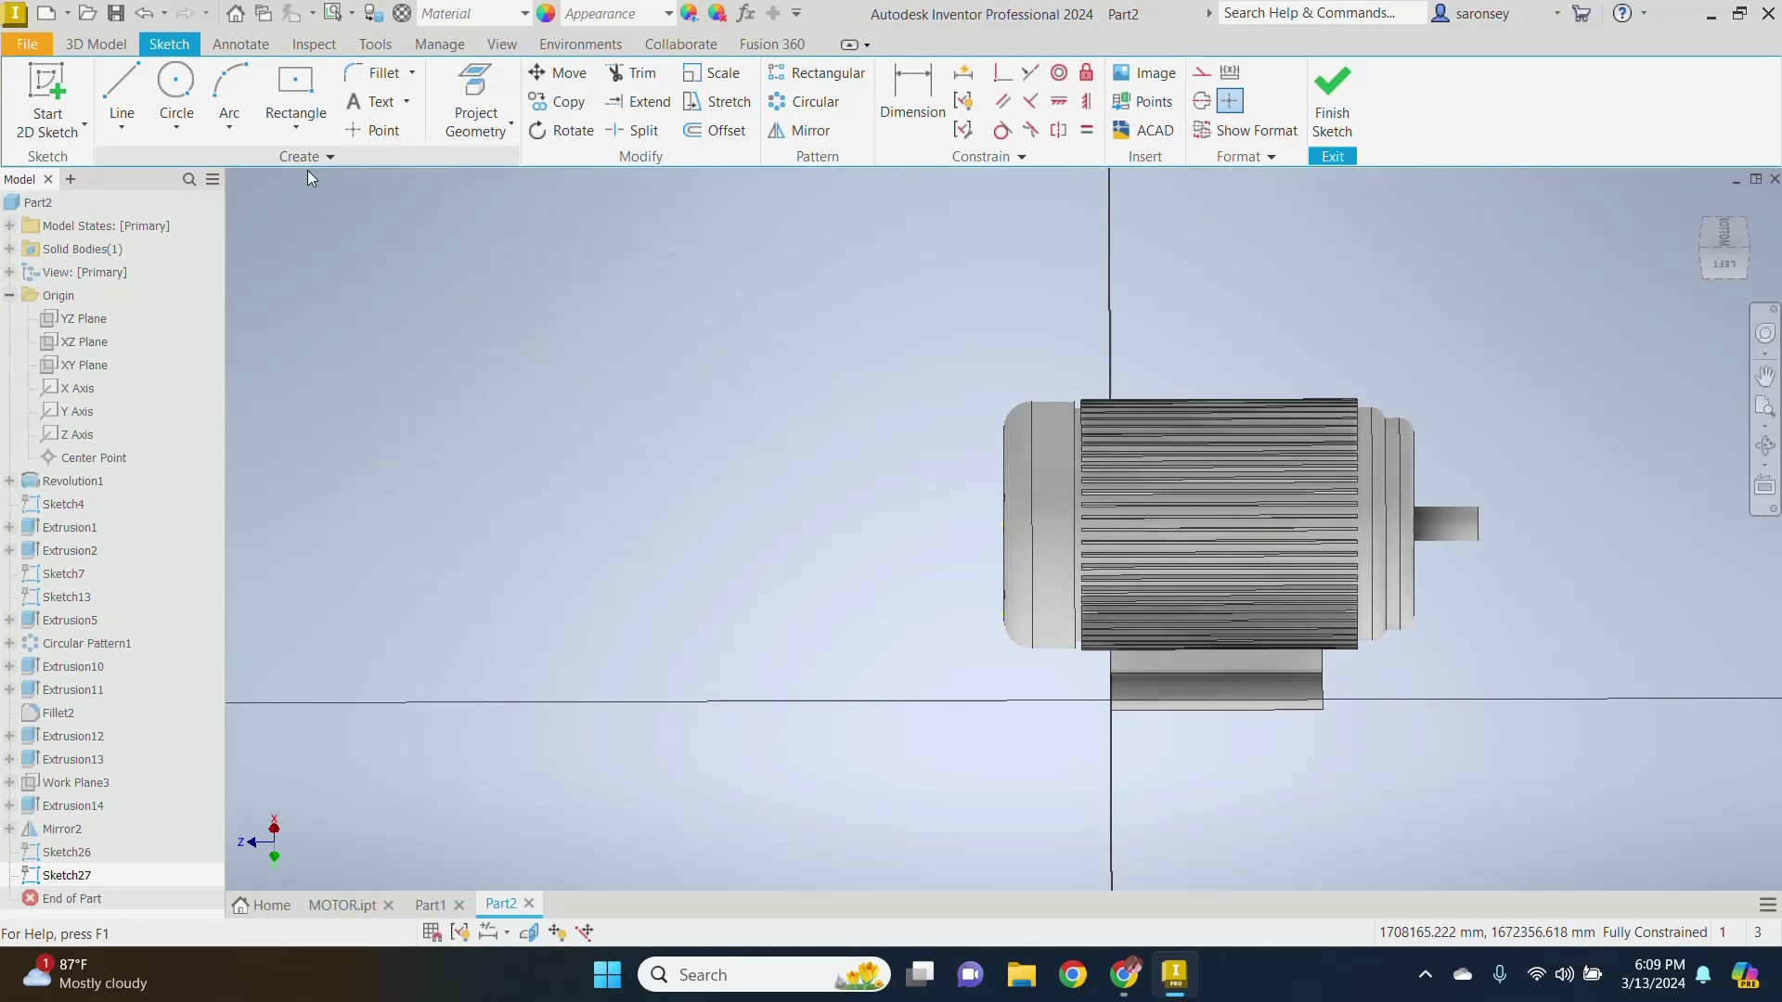
{"action": "scroll", "coordinate": [1290, 752], "scroll_direction": "up", "scroll_amount": 3}
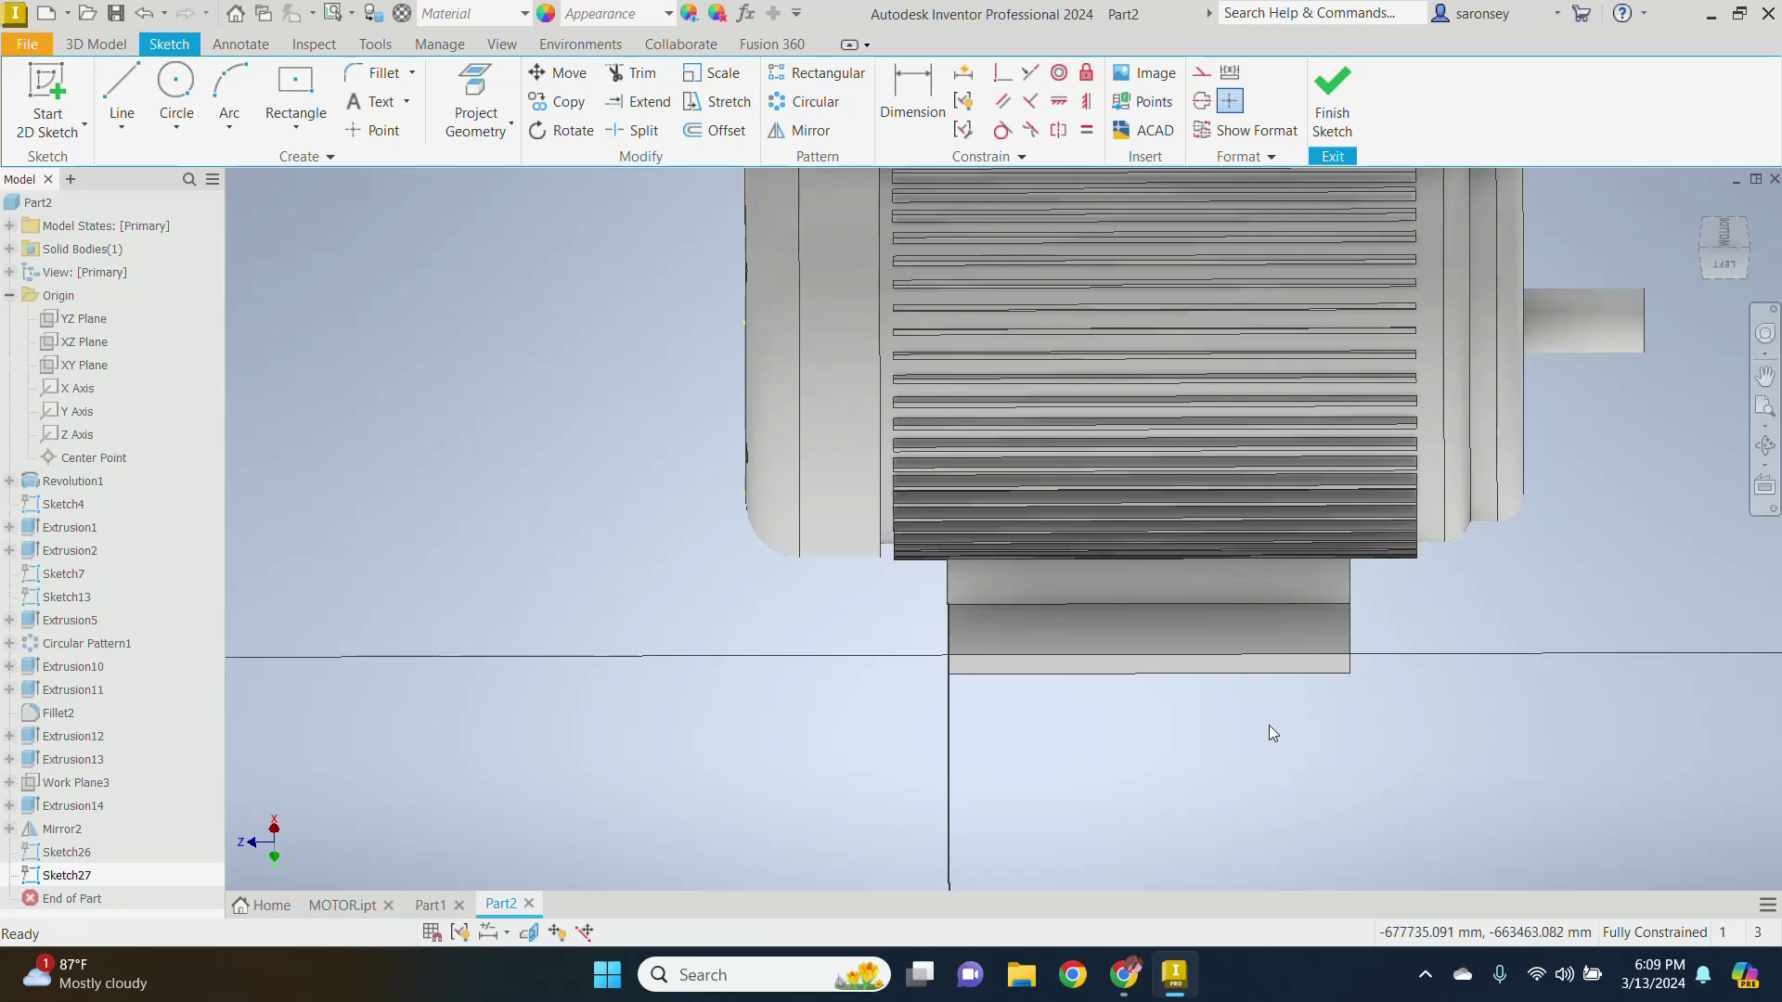
Step: Draw two circles on the foot face, one near each end, with the one farther from the shaft about 17 mm in diameter
{"action": "left_click", "coordinate": [176, 84]}
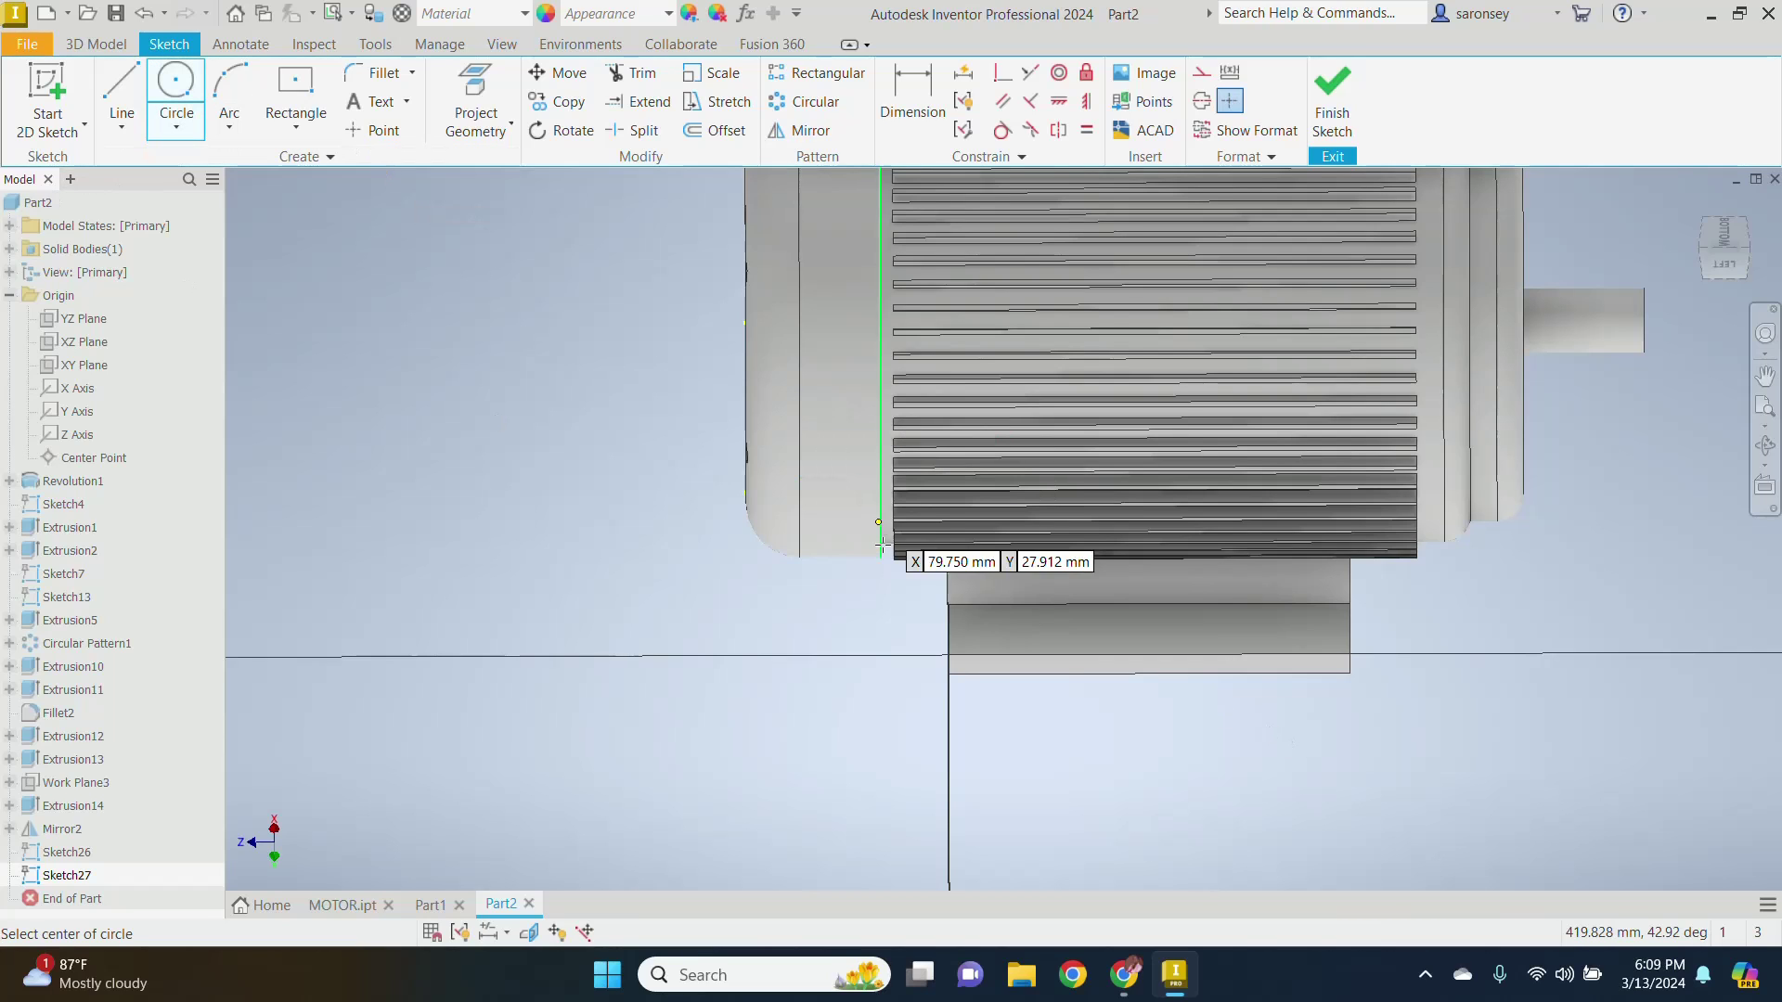
{"action": "left_click", "coordinate": [986, 630]}
{"action": "left_click", "coordinate": [1009, 631]}
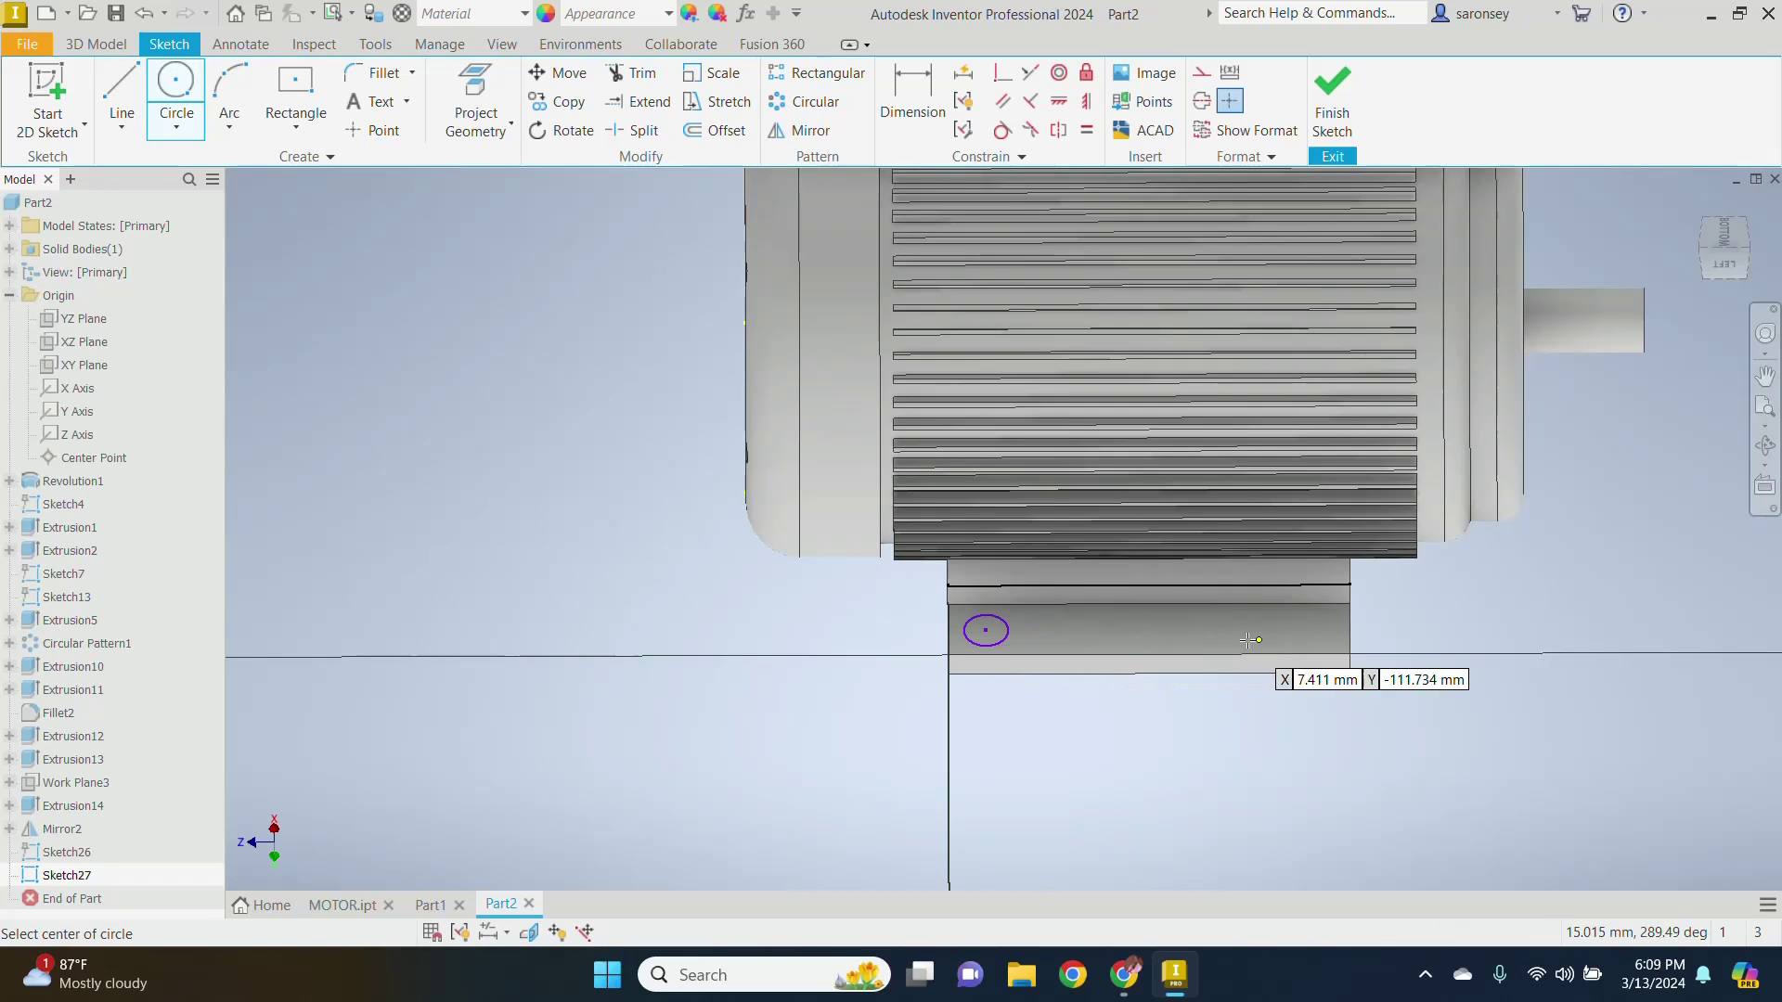
{"action": "left_click", "coordinate": [1281, 630]}
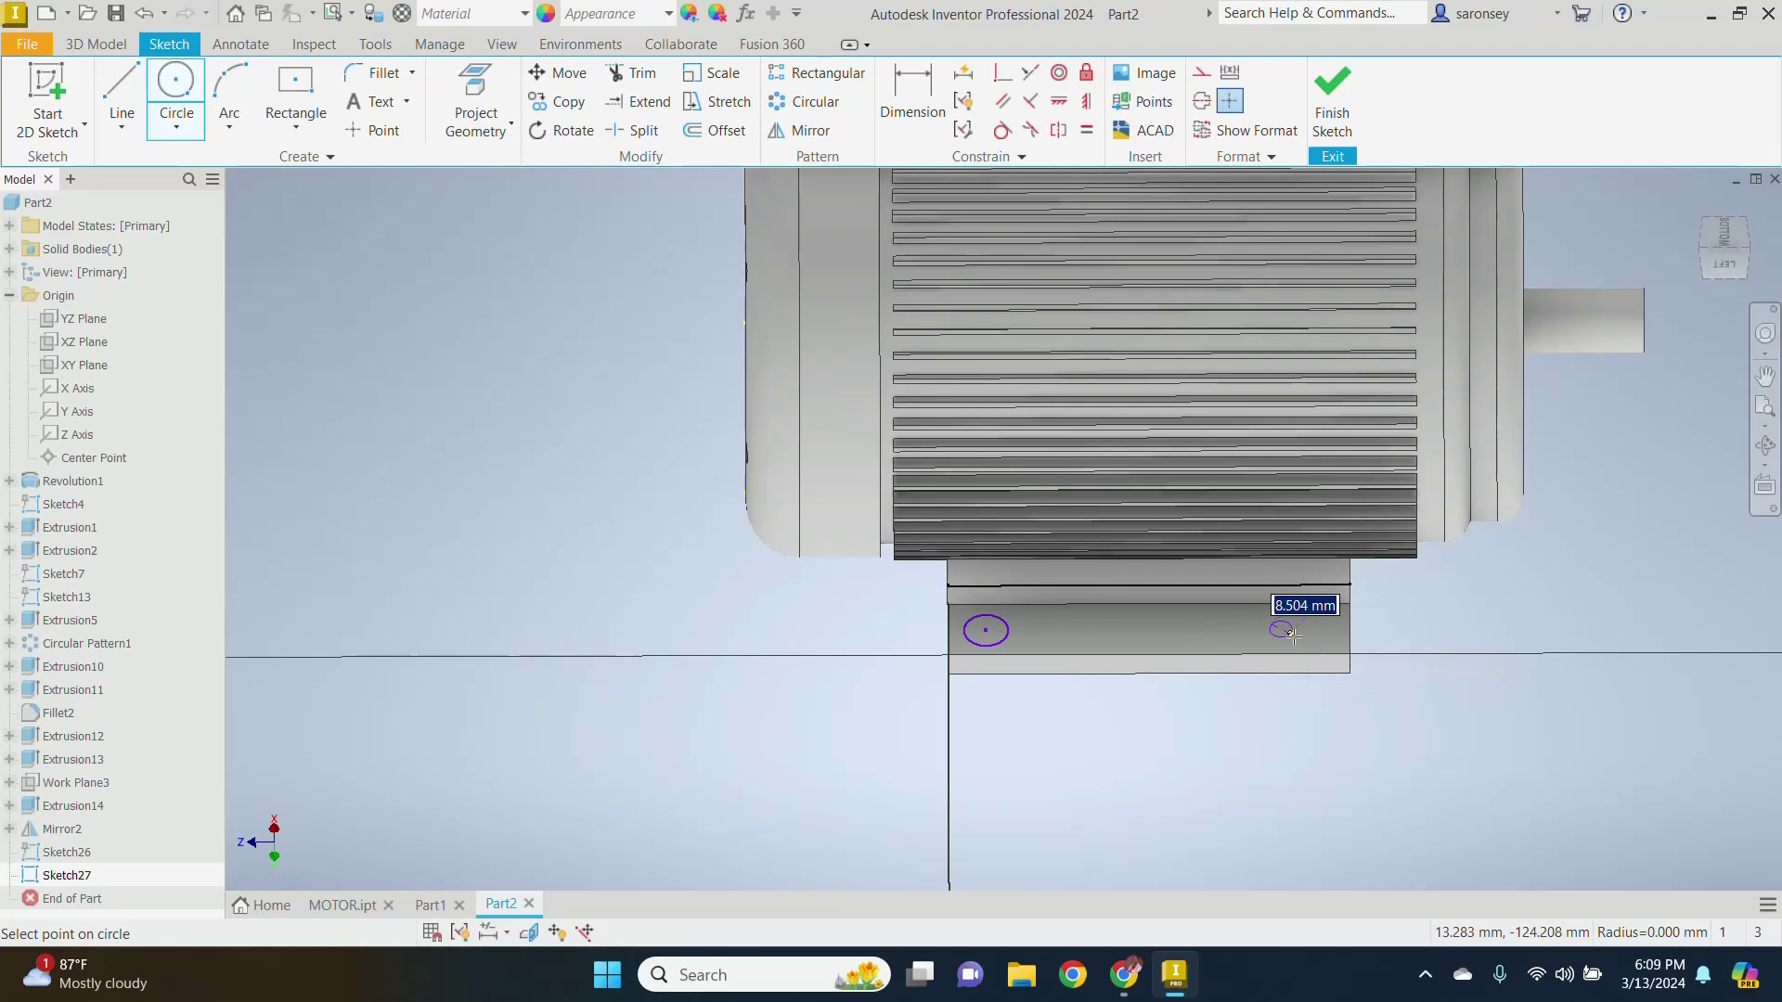
{"action": "left_click", "coordinate": [1304, 631]}
{"action": "right_click", "coordinate": [1389, 679]}
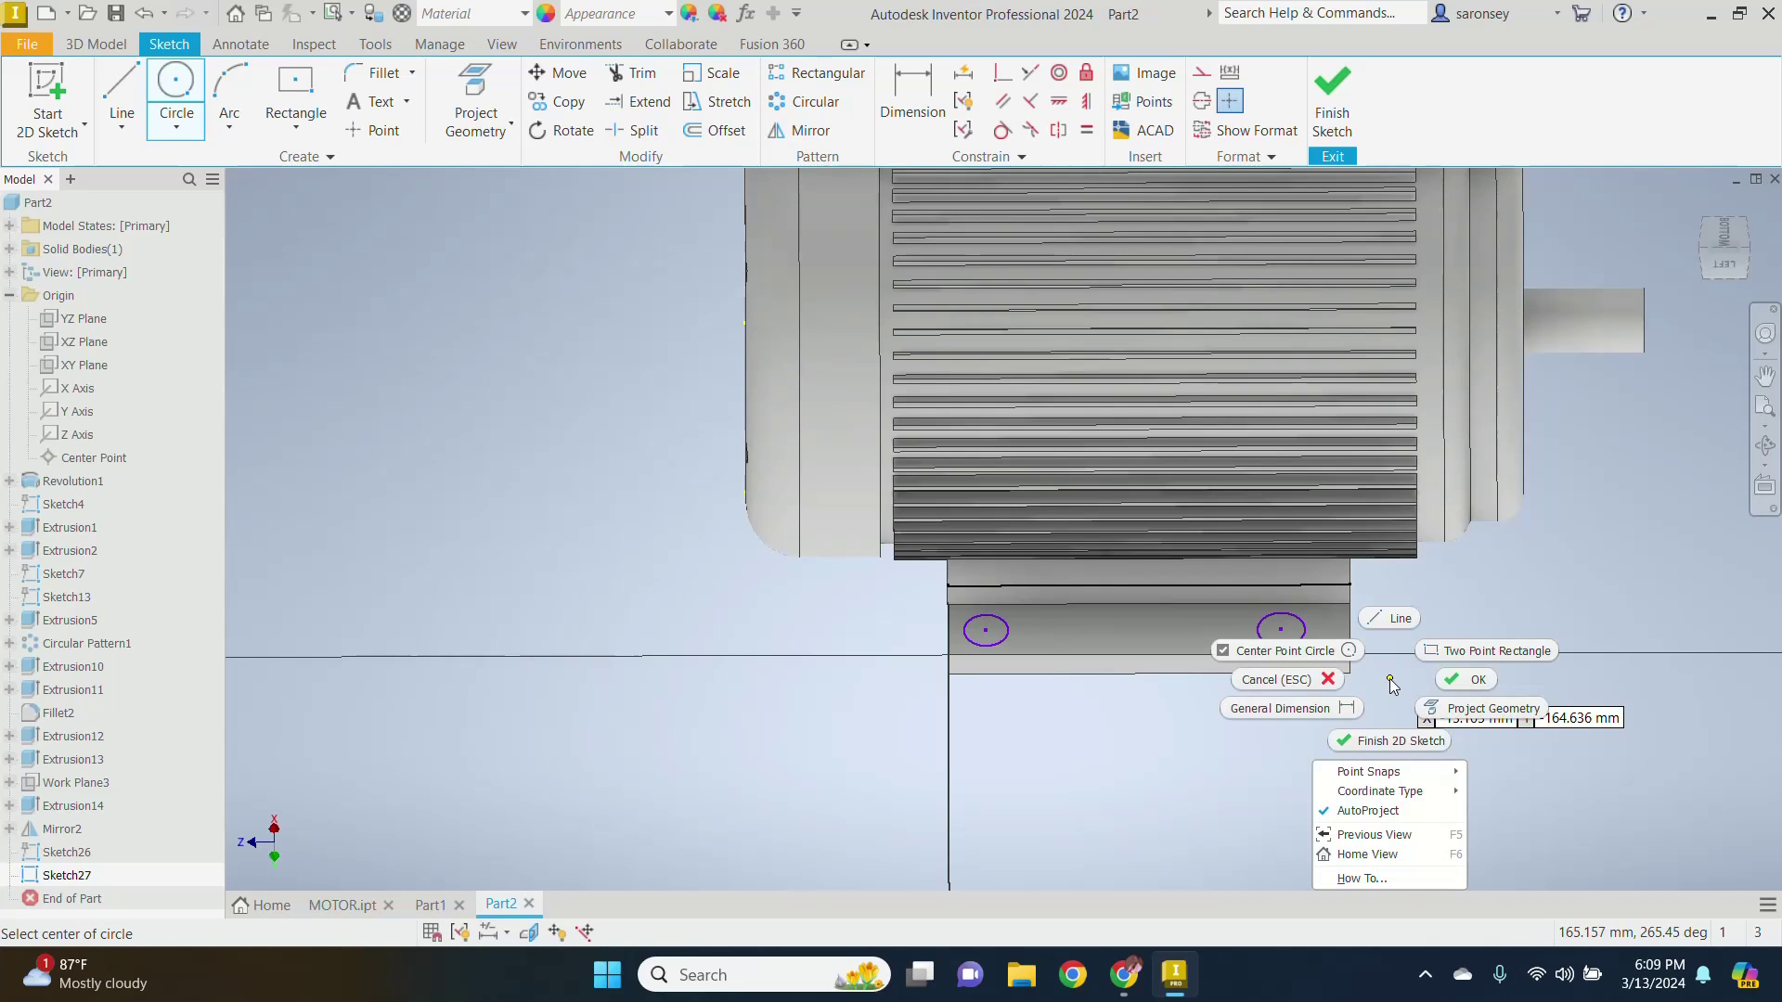
{"action": "left_click", "coordinate": [1463, 679]}
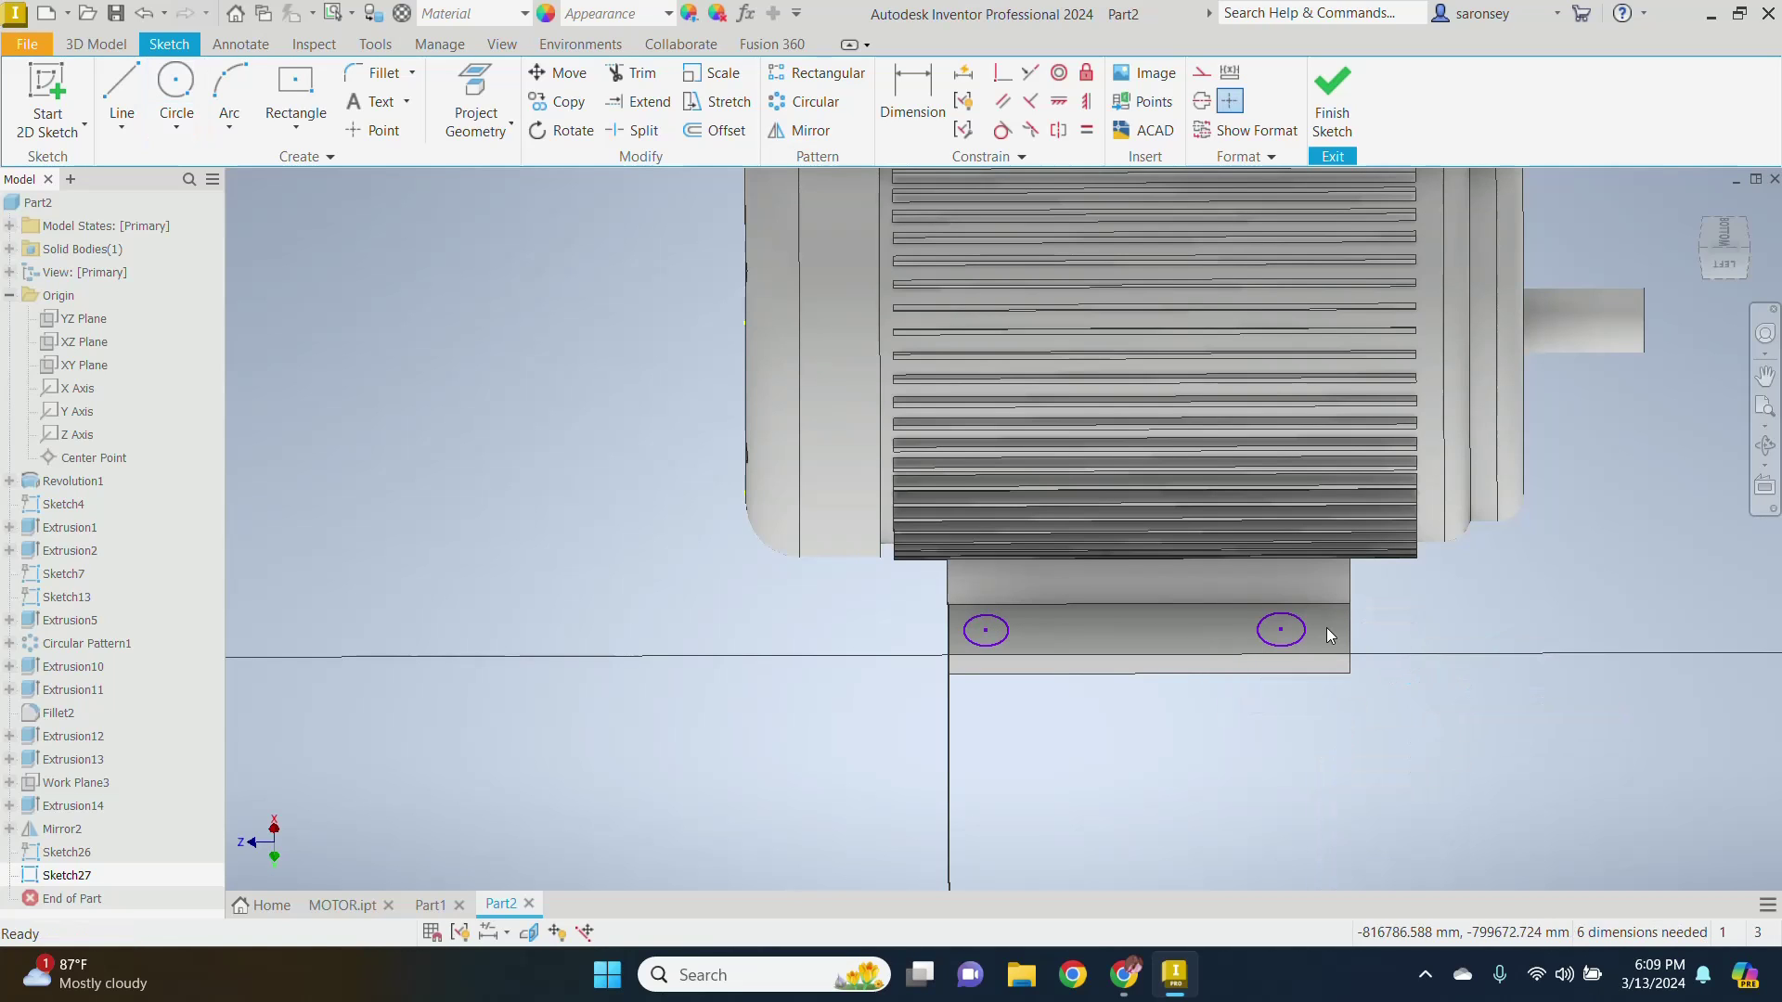
Step: Dimension both circles on the foot to a diameter of 10 mm
{"action": "left_click", "coordinate": [914, 92]}
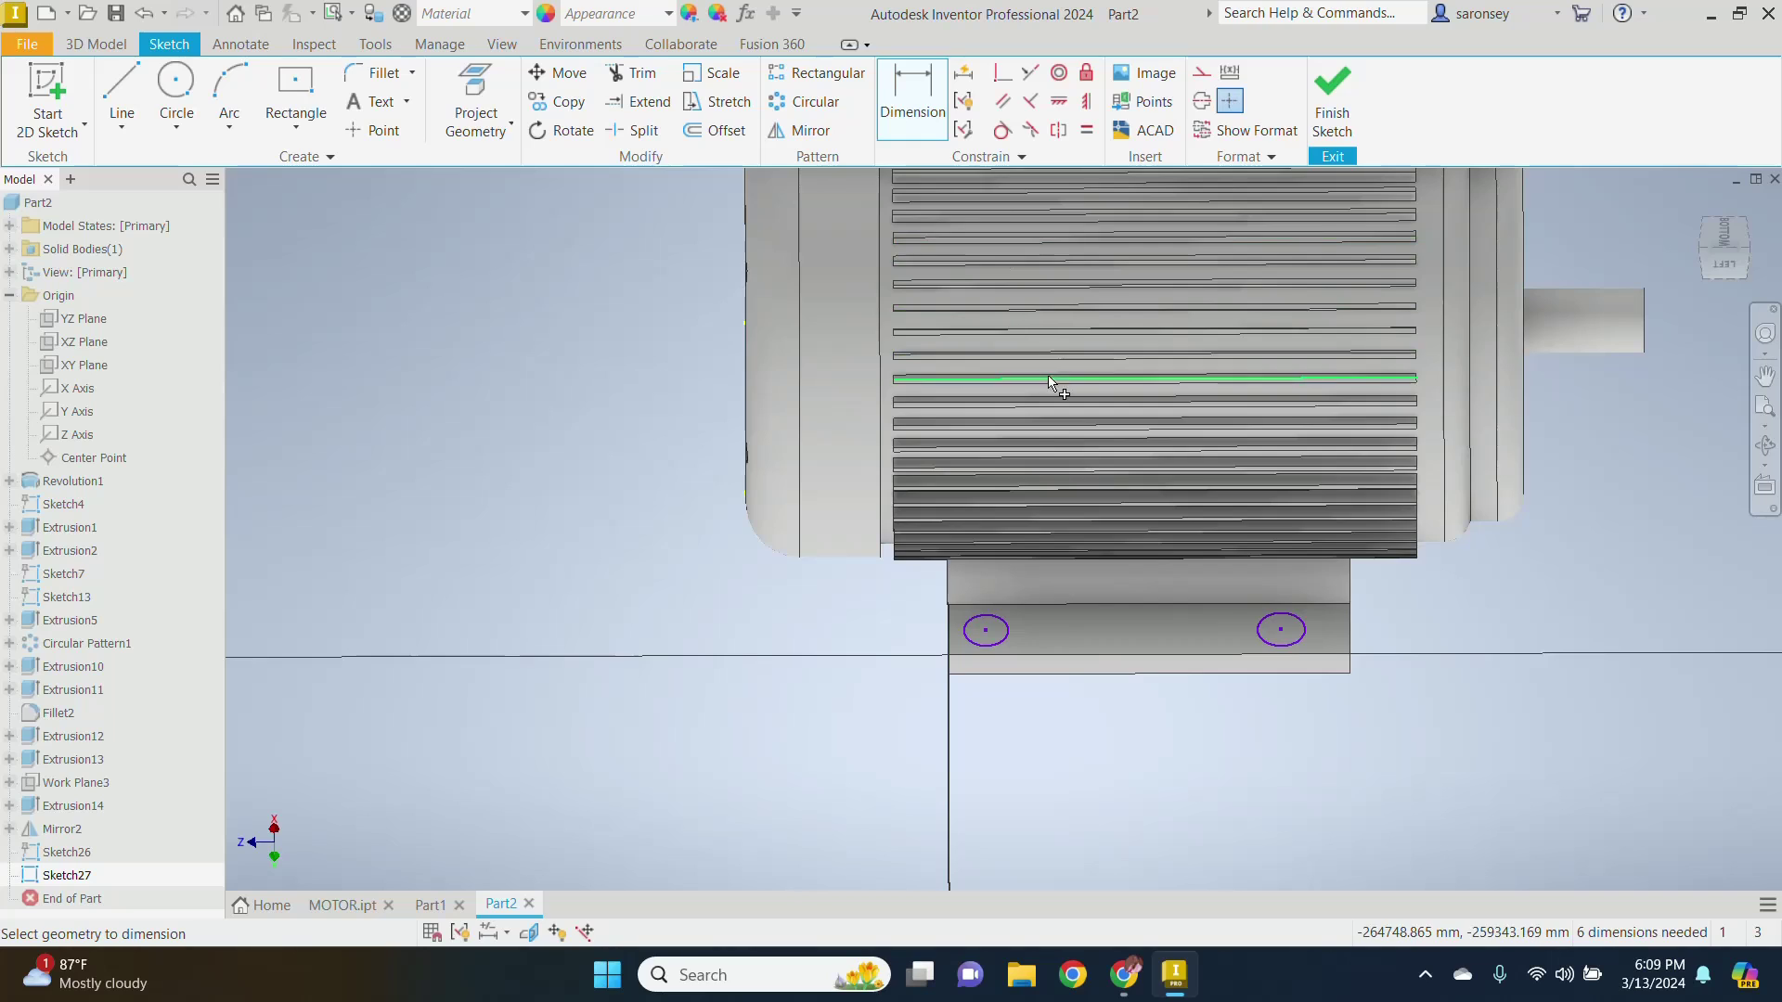
{"action": "left_click", "coordinate": [1045, 627]}
{"action": "type", "text": "10"}
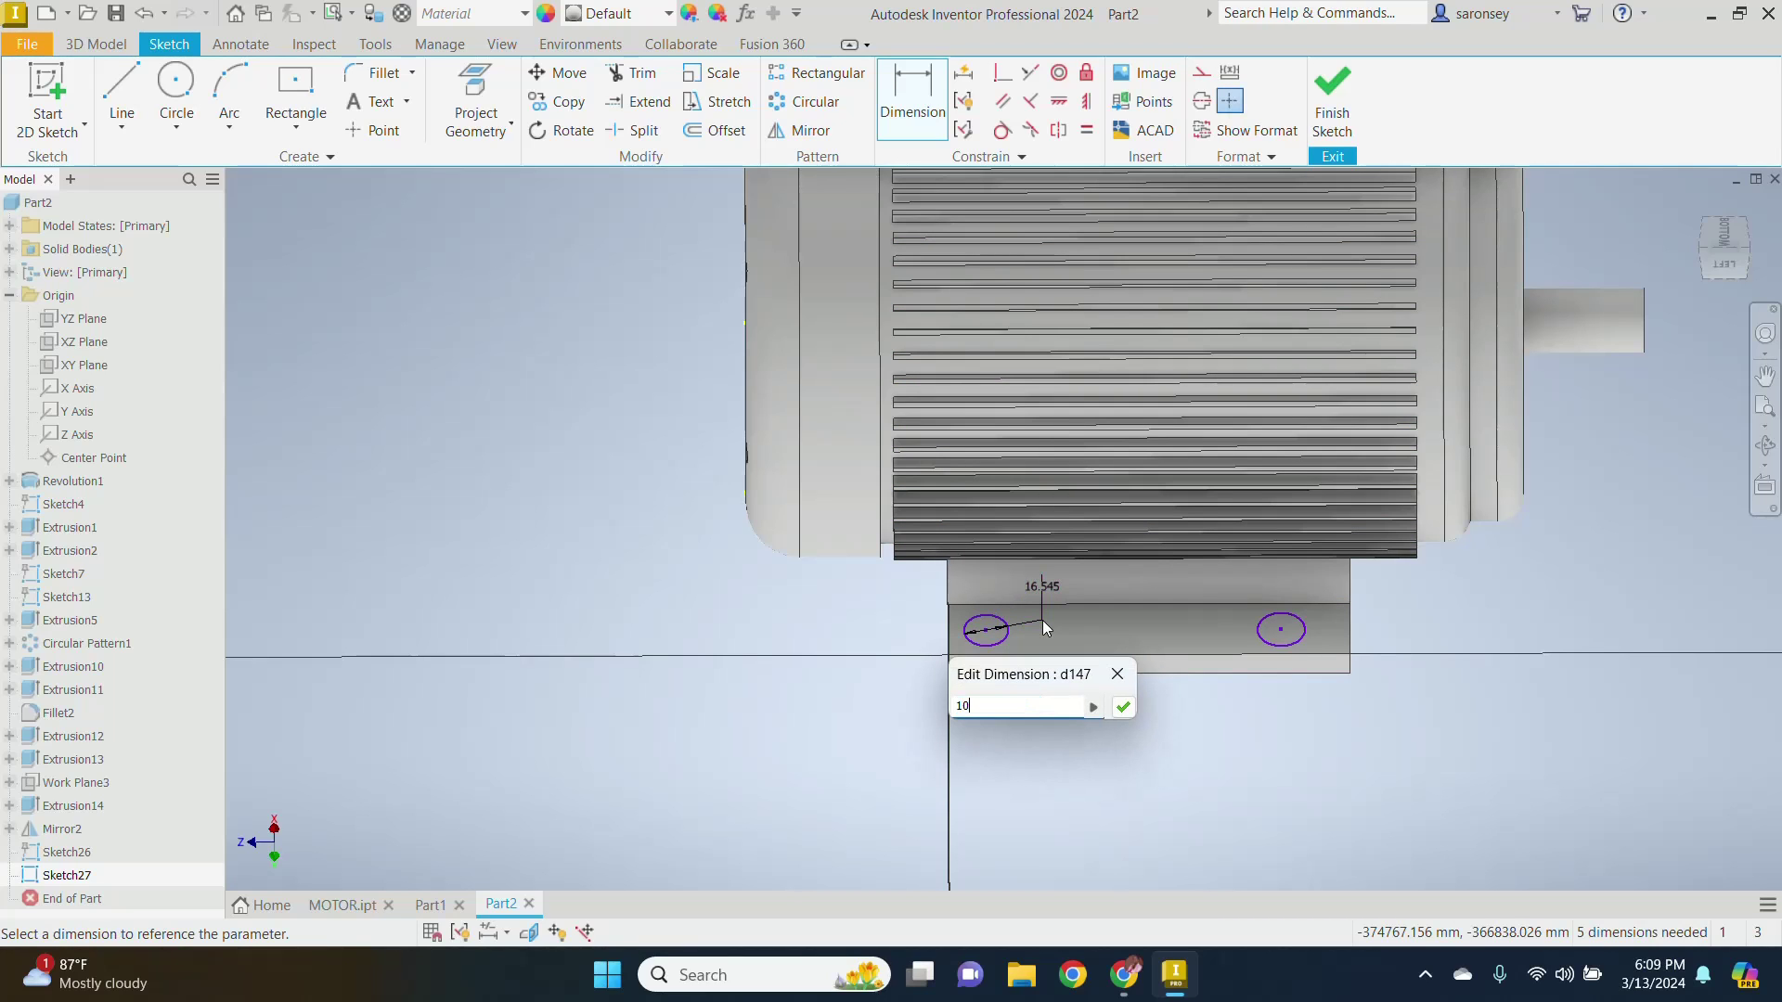
{"action": "key", "text": "Return"}
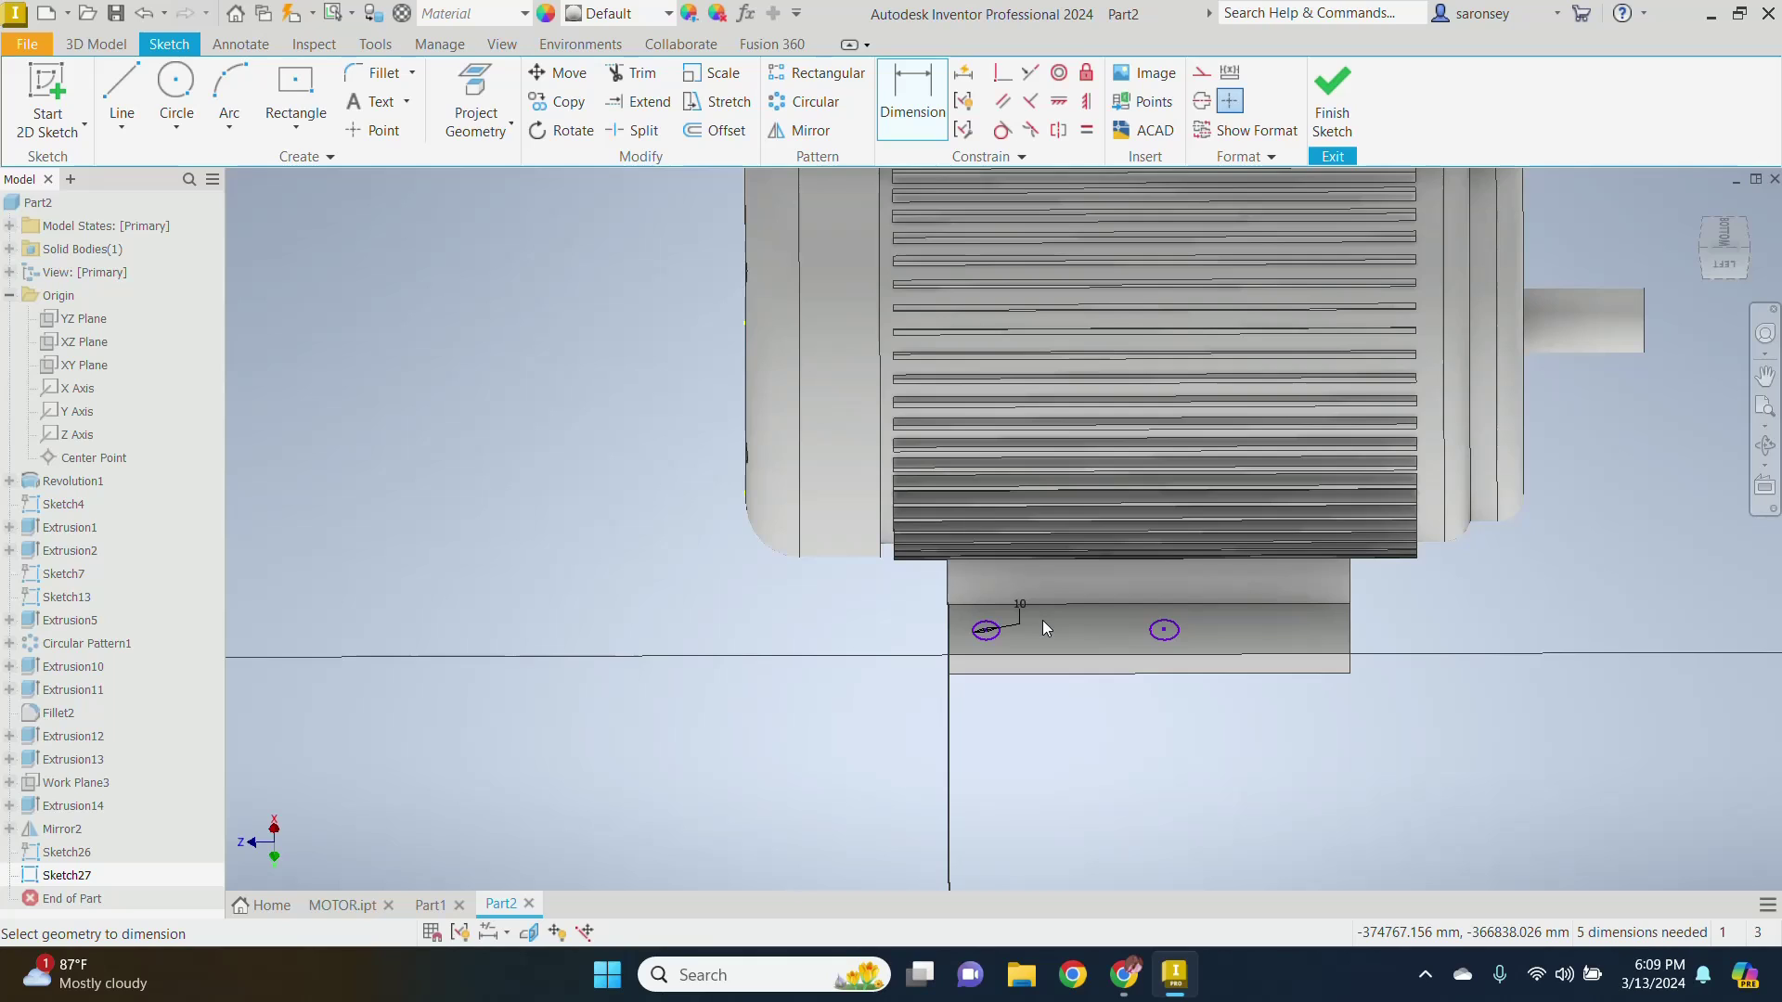
{"action": "left_click", "coordinate": [1169, 620]}
{"action": "left_click", "coordinate": [1217, 620]}
{"action": "type", "text": "10"}
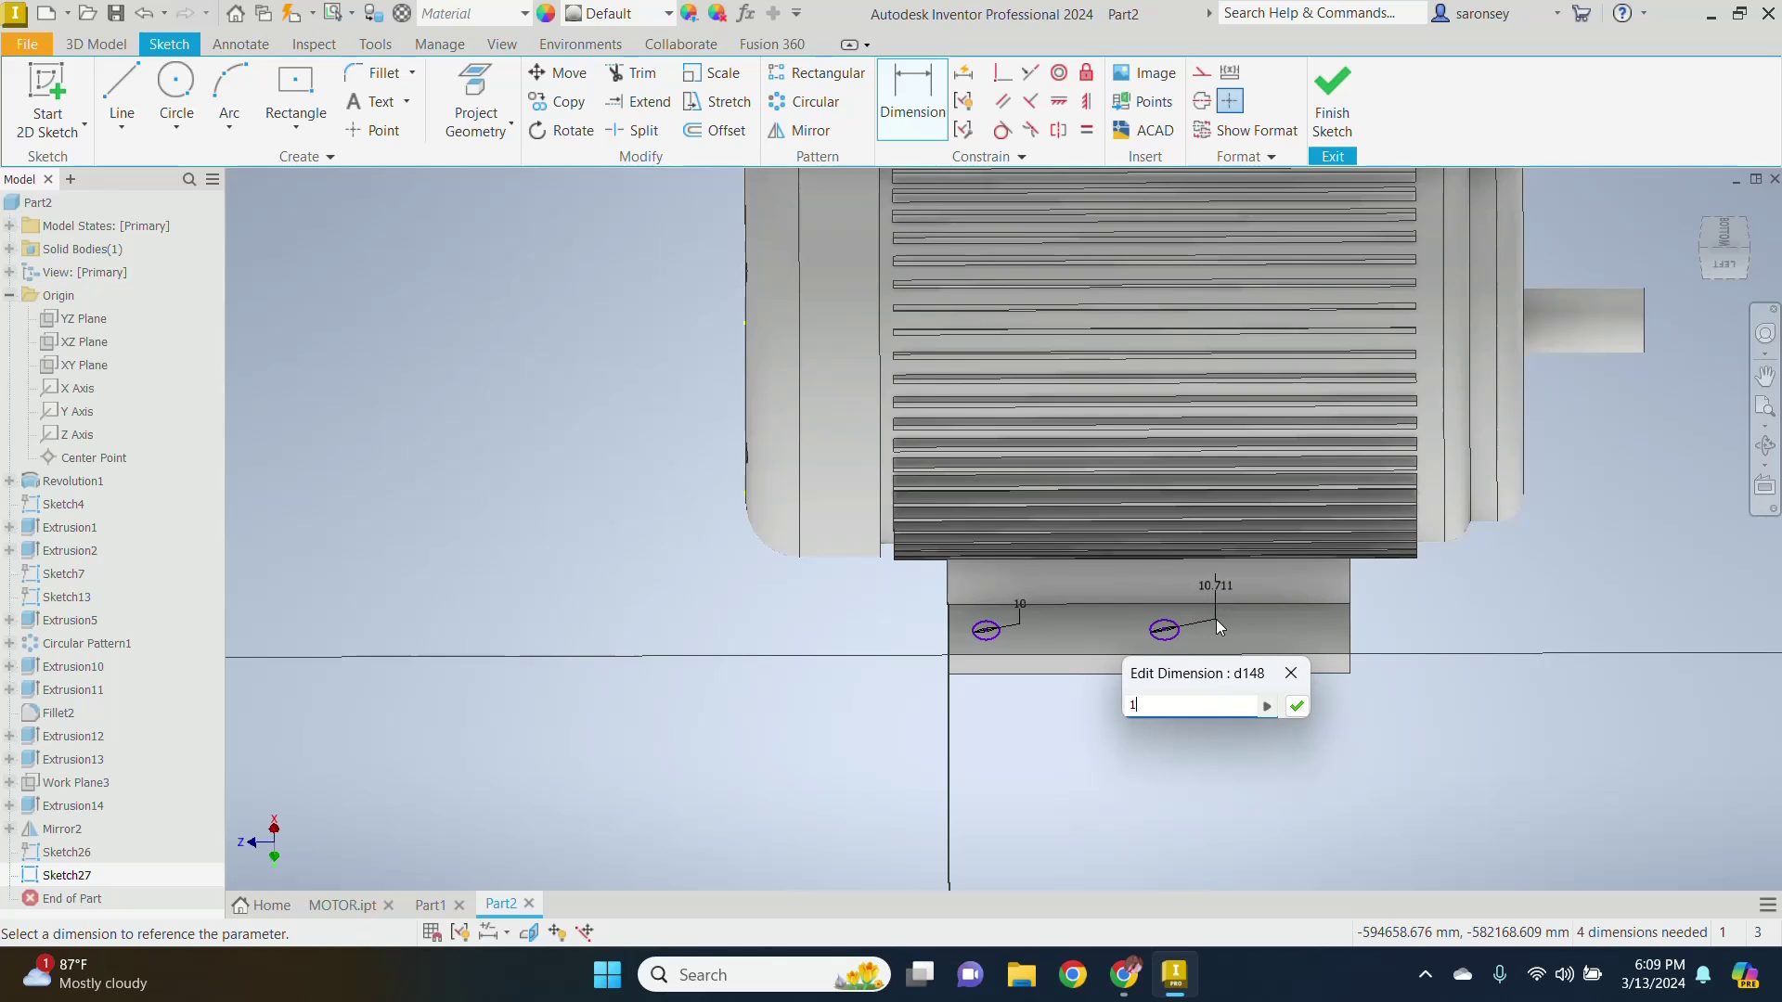
{"action": "key", "text": "Return"}
Step: Position the circle farther from the shaft 12.5 mm from the foot's short end edge and 17 mm from its outer long edge
{"action": "scroll", "coordinate": [919, 631], "scroll_direction": "up", "scroll_amount": 3}
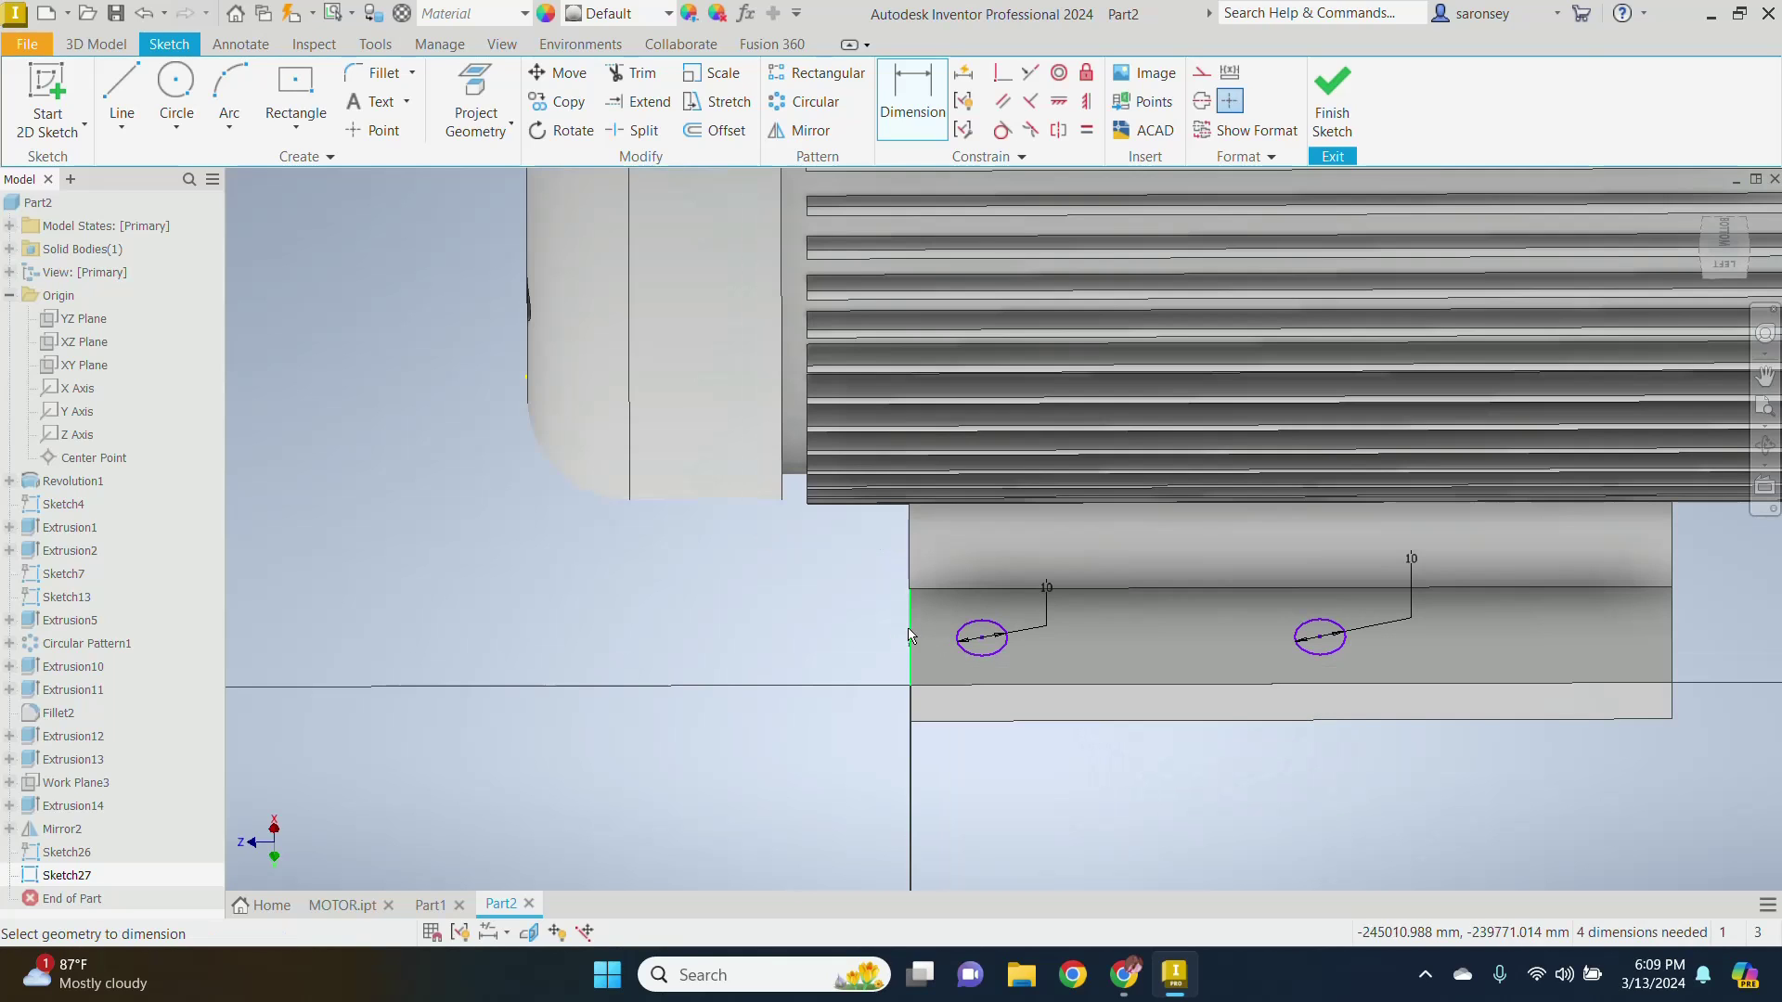
{"action": "left_click", "coordinate": [961, 625]}
{"action": "left_click", "coordinate": [963, 612]}
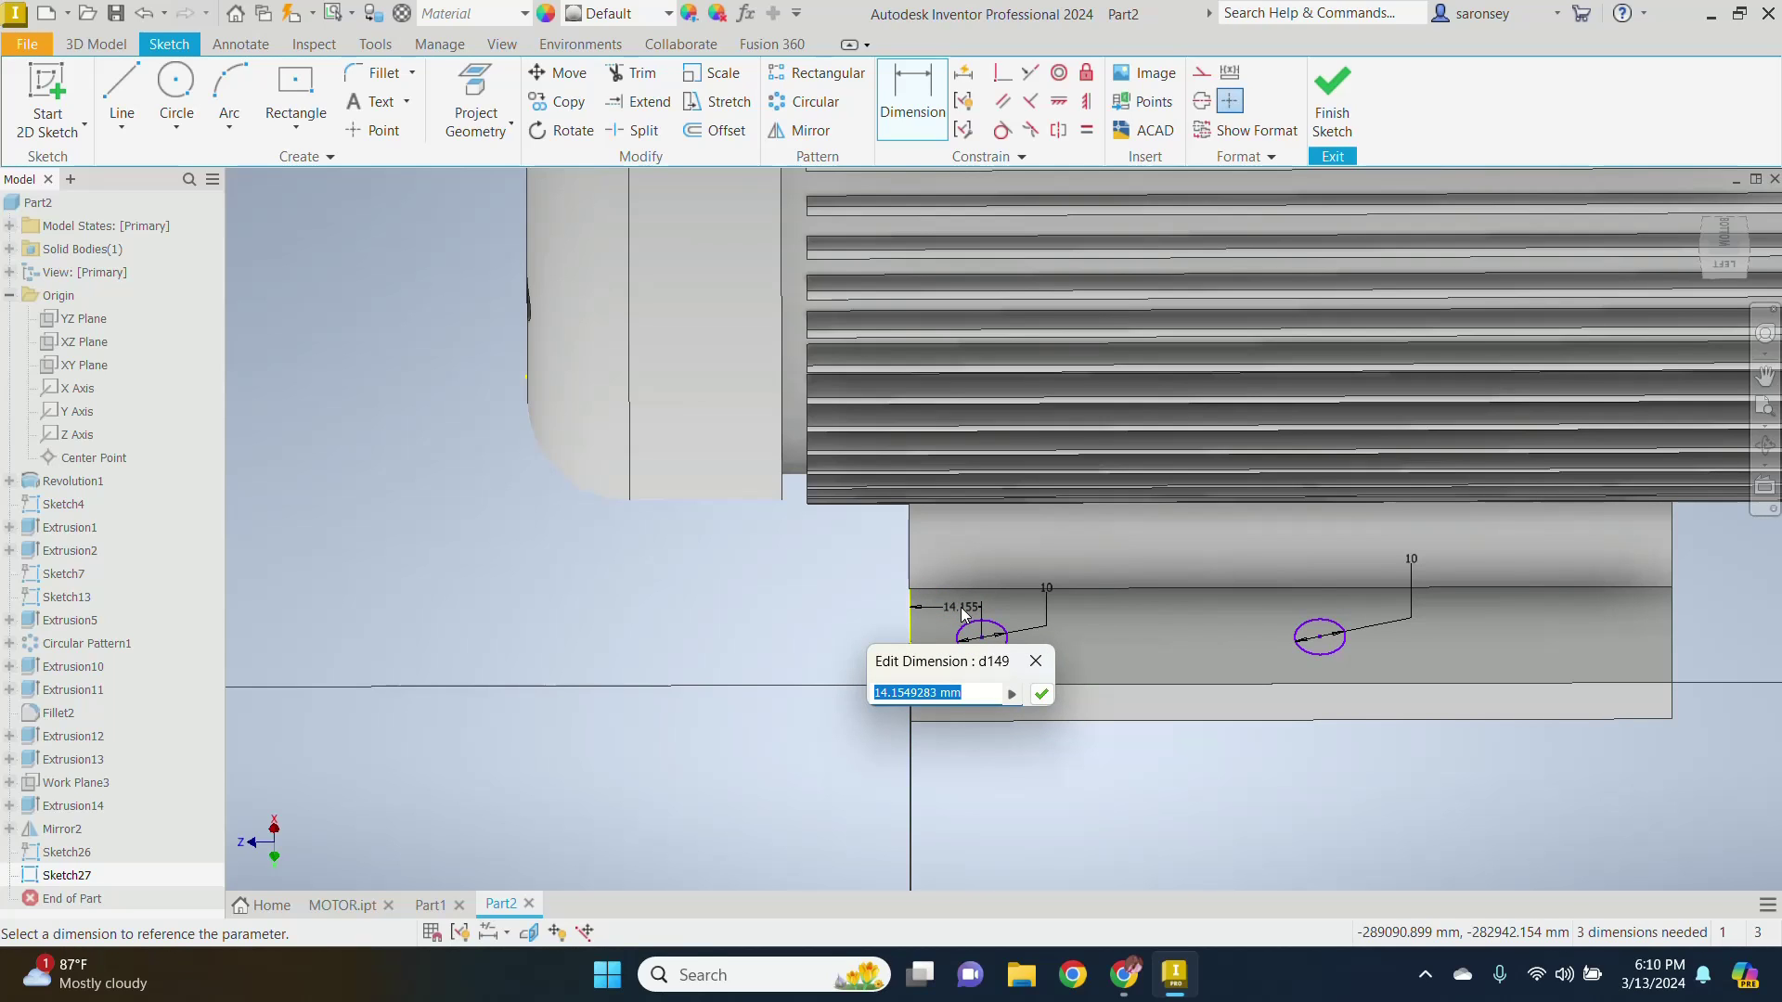
{"action": "type", "text": "12.5"}
{"action": "key", "text": "Return"}
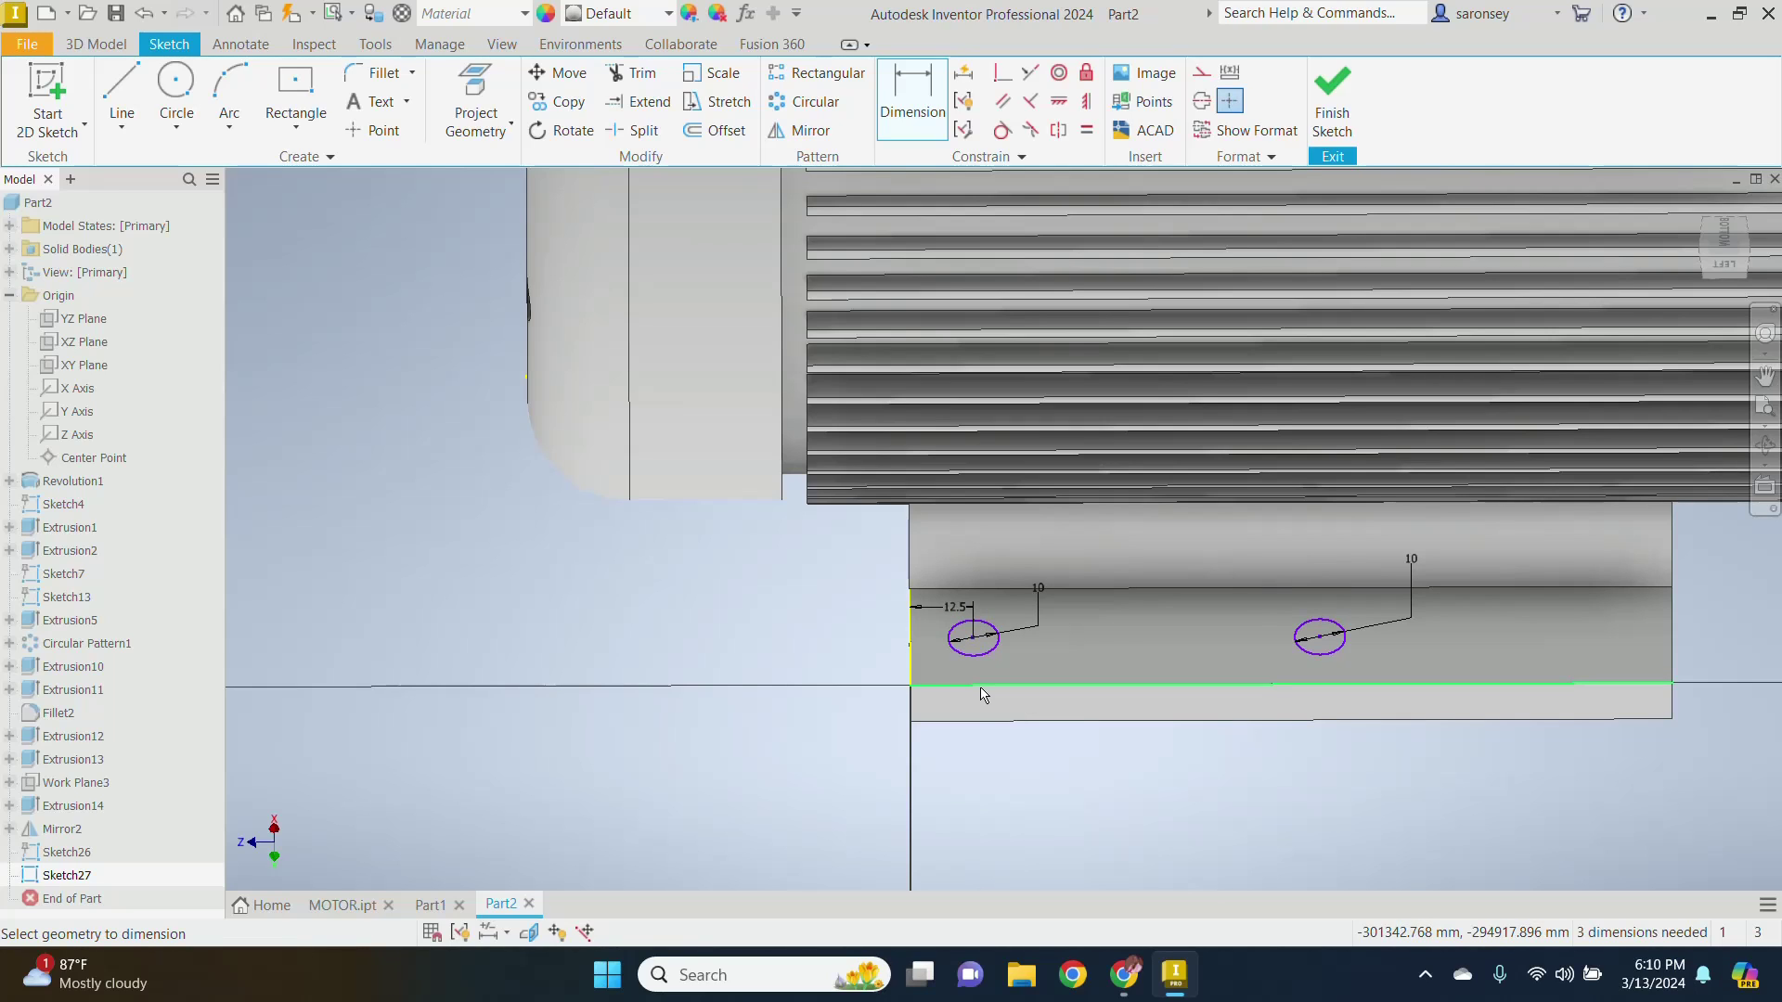
{"action": "left_click", "coordinate": [982, 684]}
{"action": "left_click", "coordinate": [974, 647]}
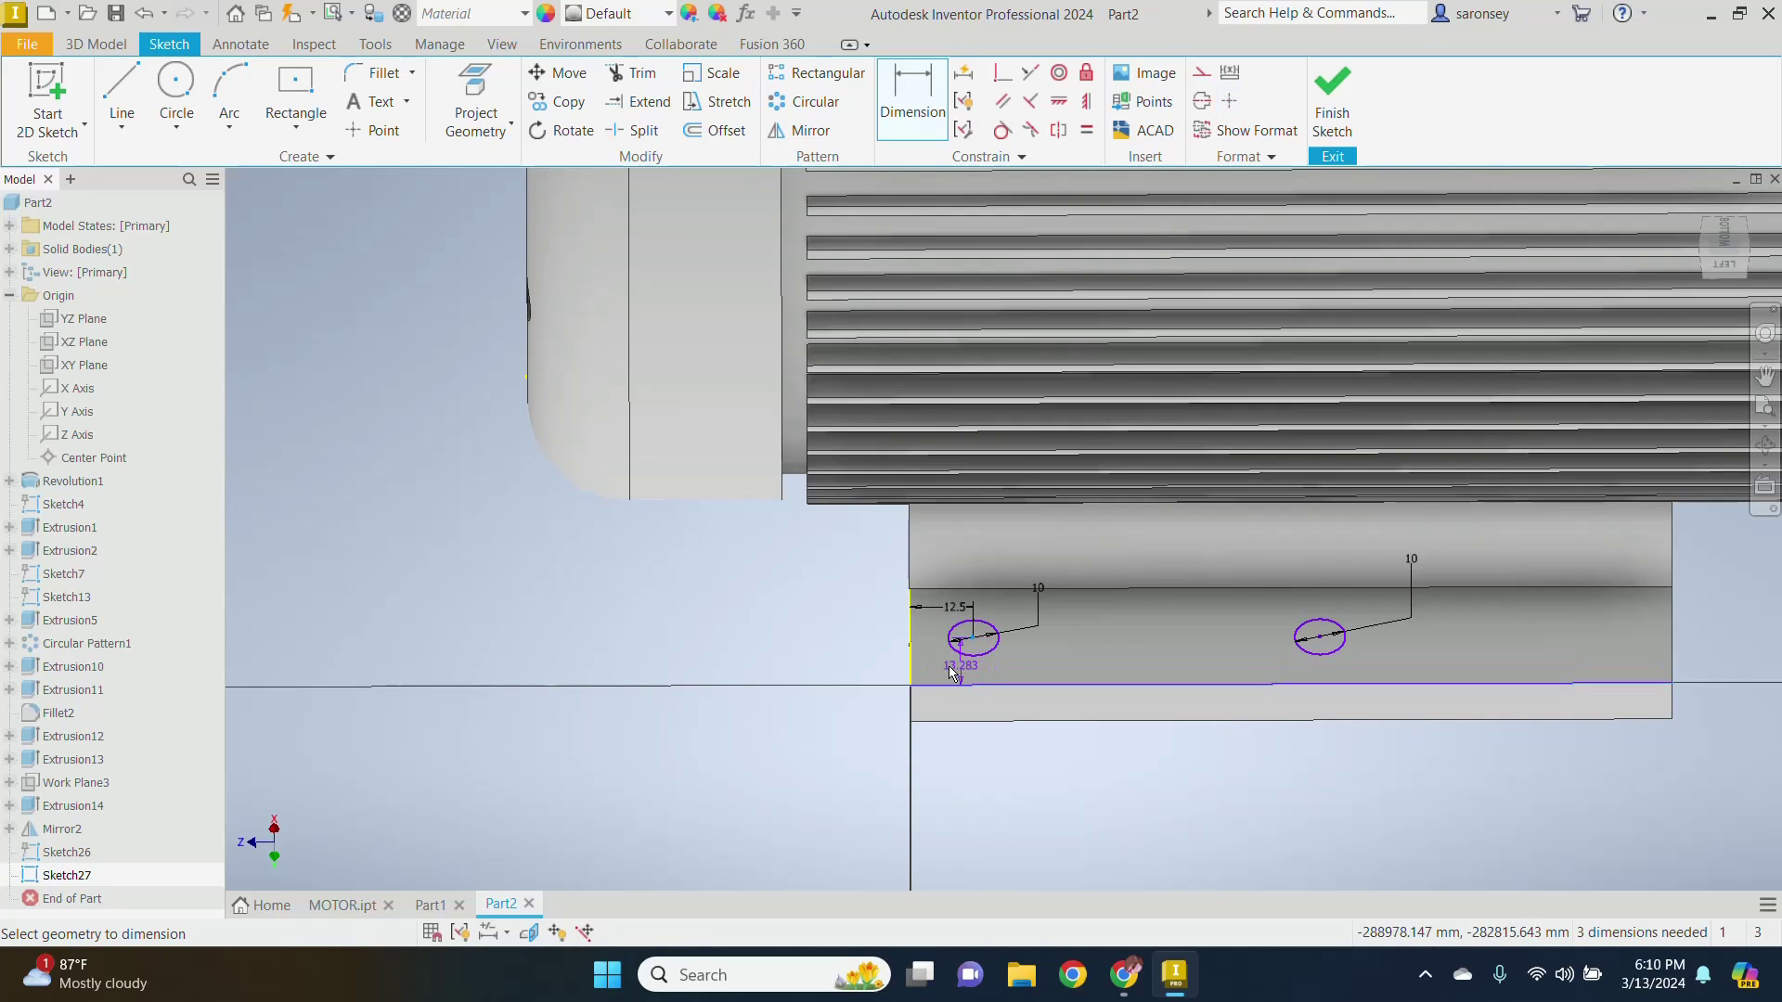
{"action": "left_click", "coordinate": [941, 668]}
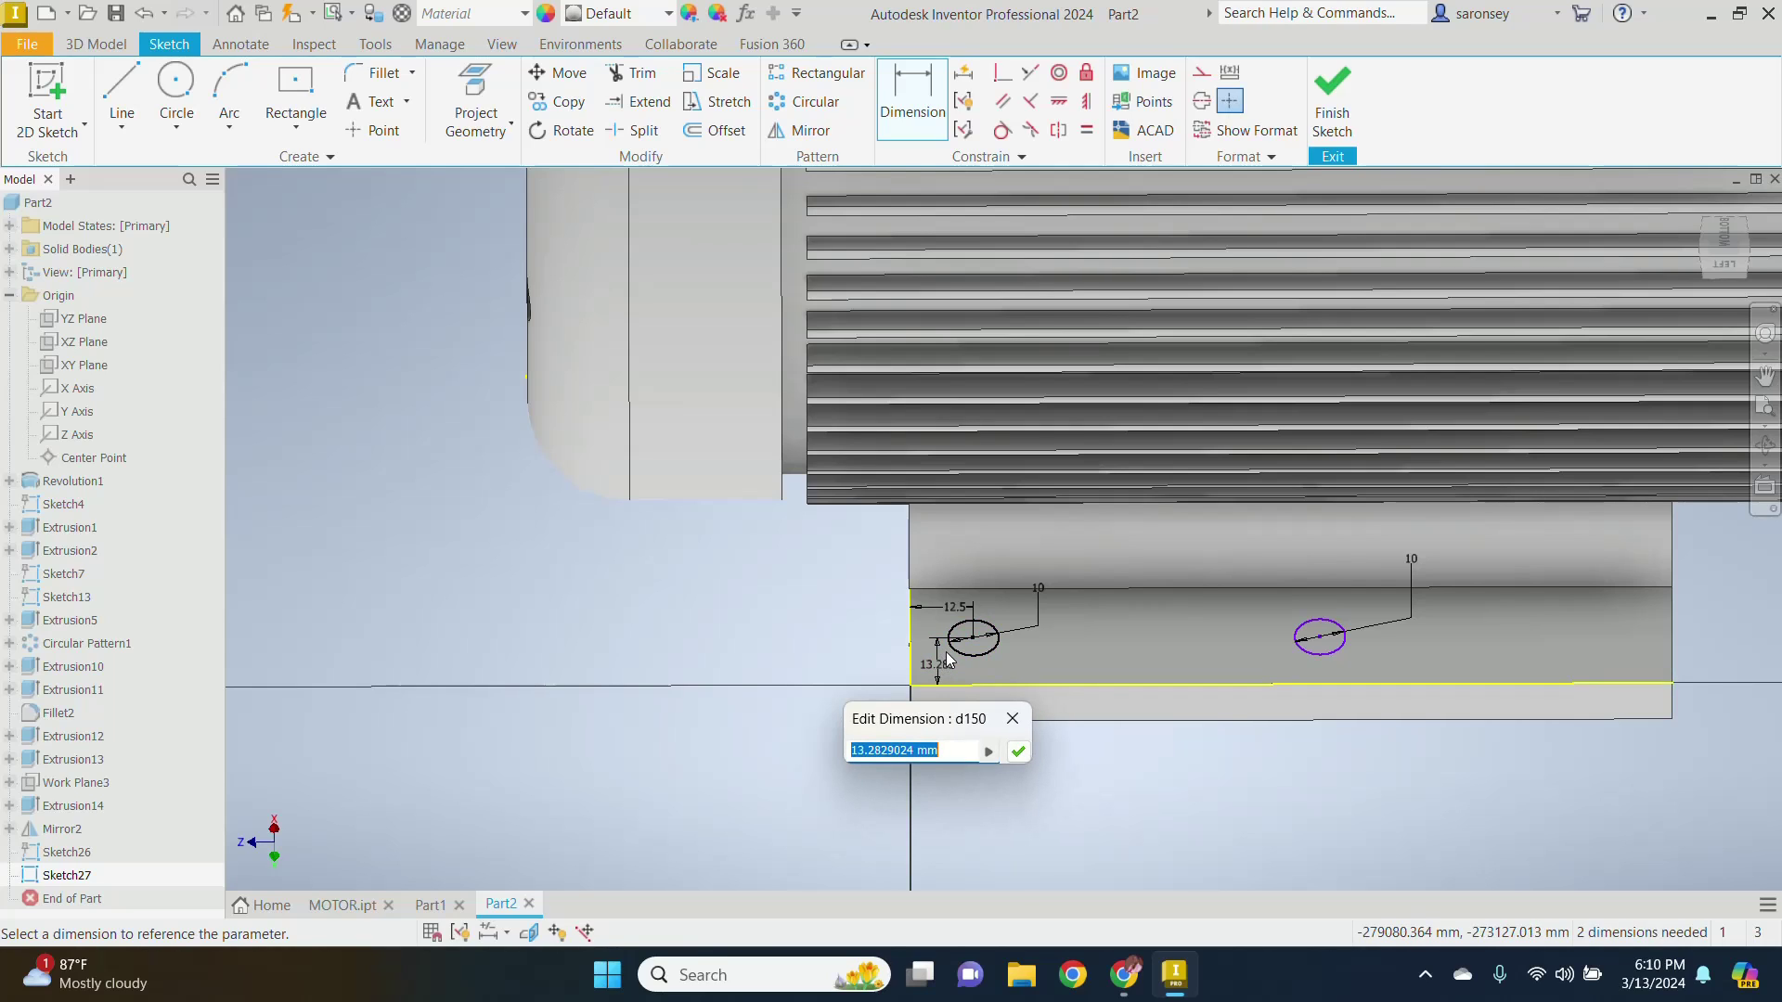
{"action": "type", "text": "17"}
{"action": "key", "text": "Return"}
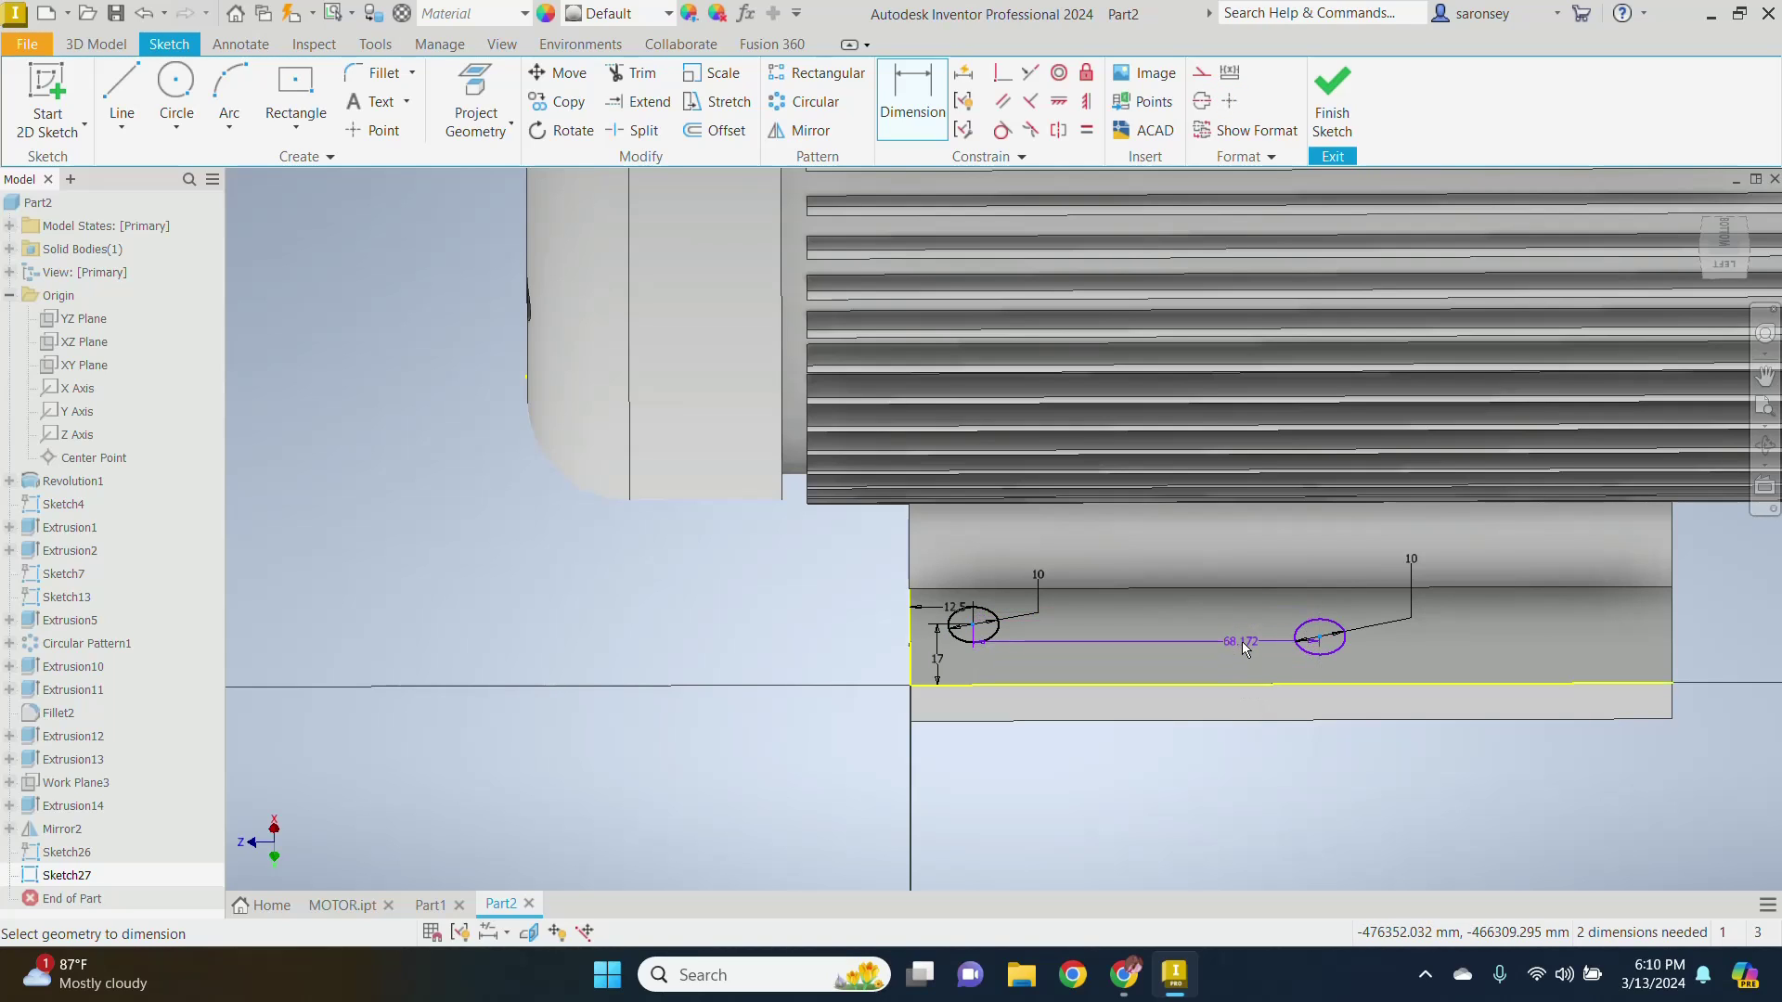
Step: Dimension the horizontal distance between the two circle centres to 125 mm
{"action": "left_click", "coordinate": [1241, 646]}
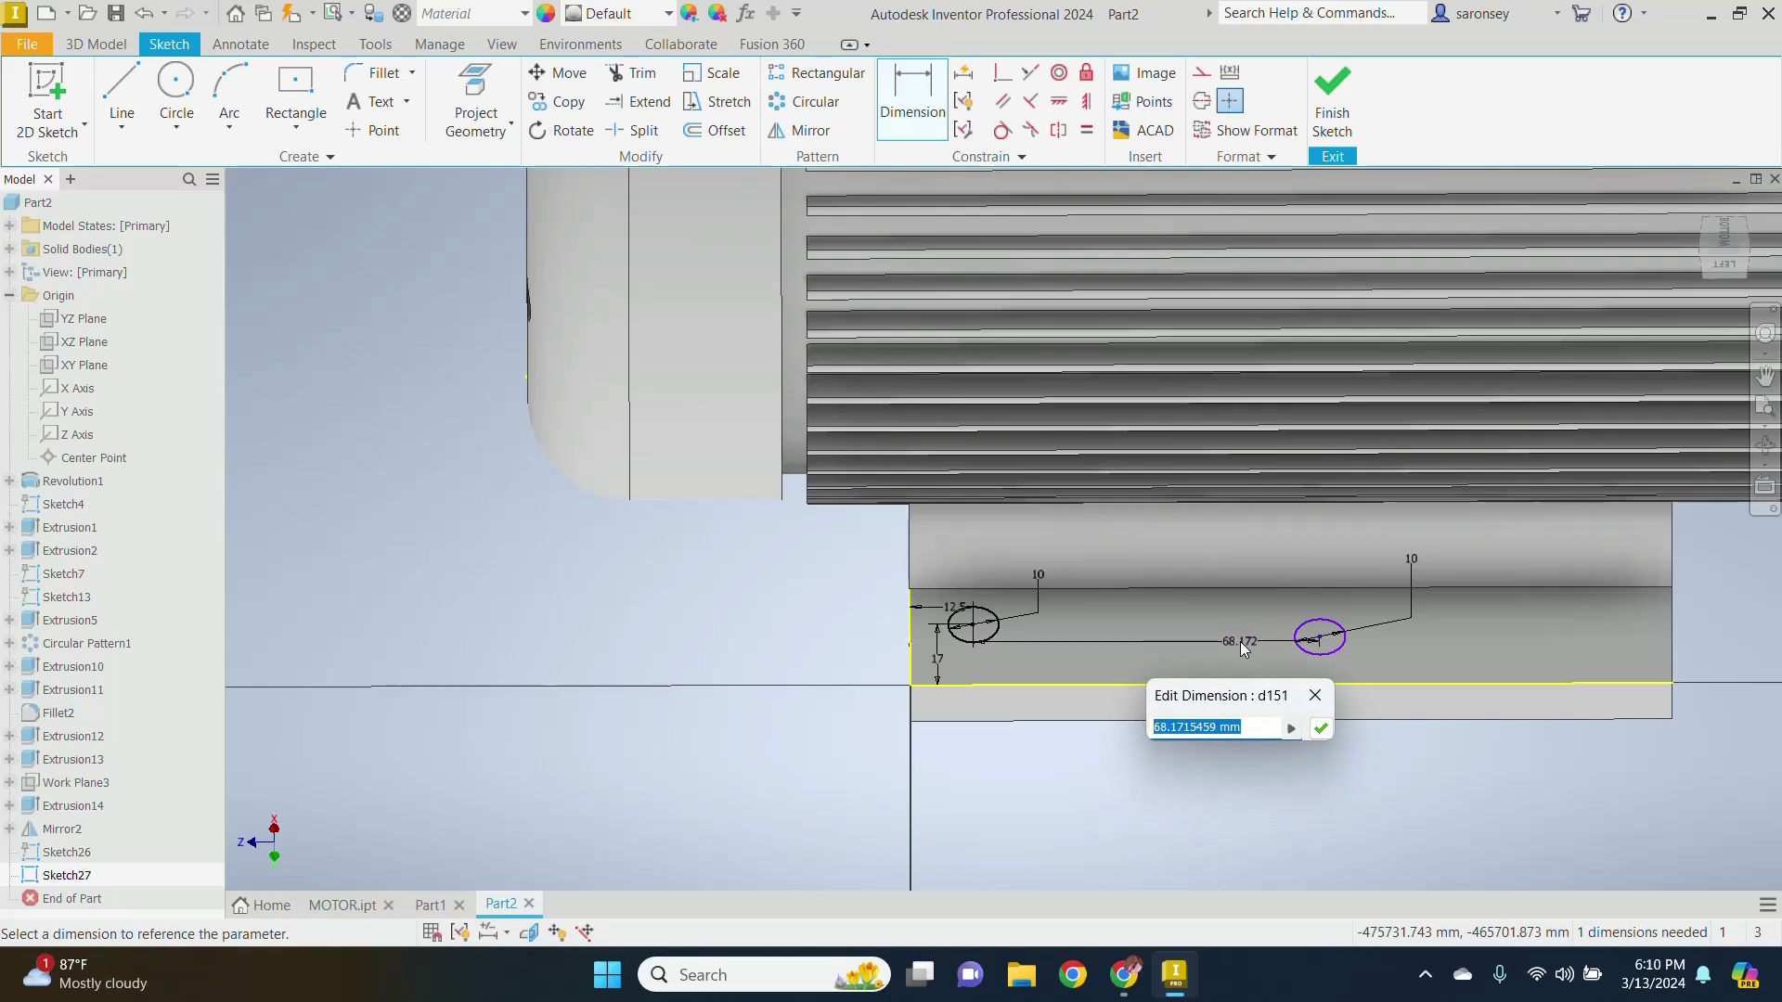
{"action": "type", "text": "125"}
{"action": "key", "text": "Return"}
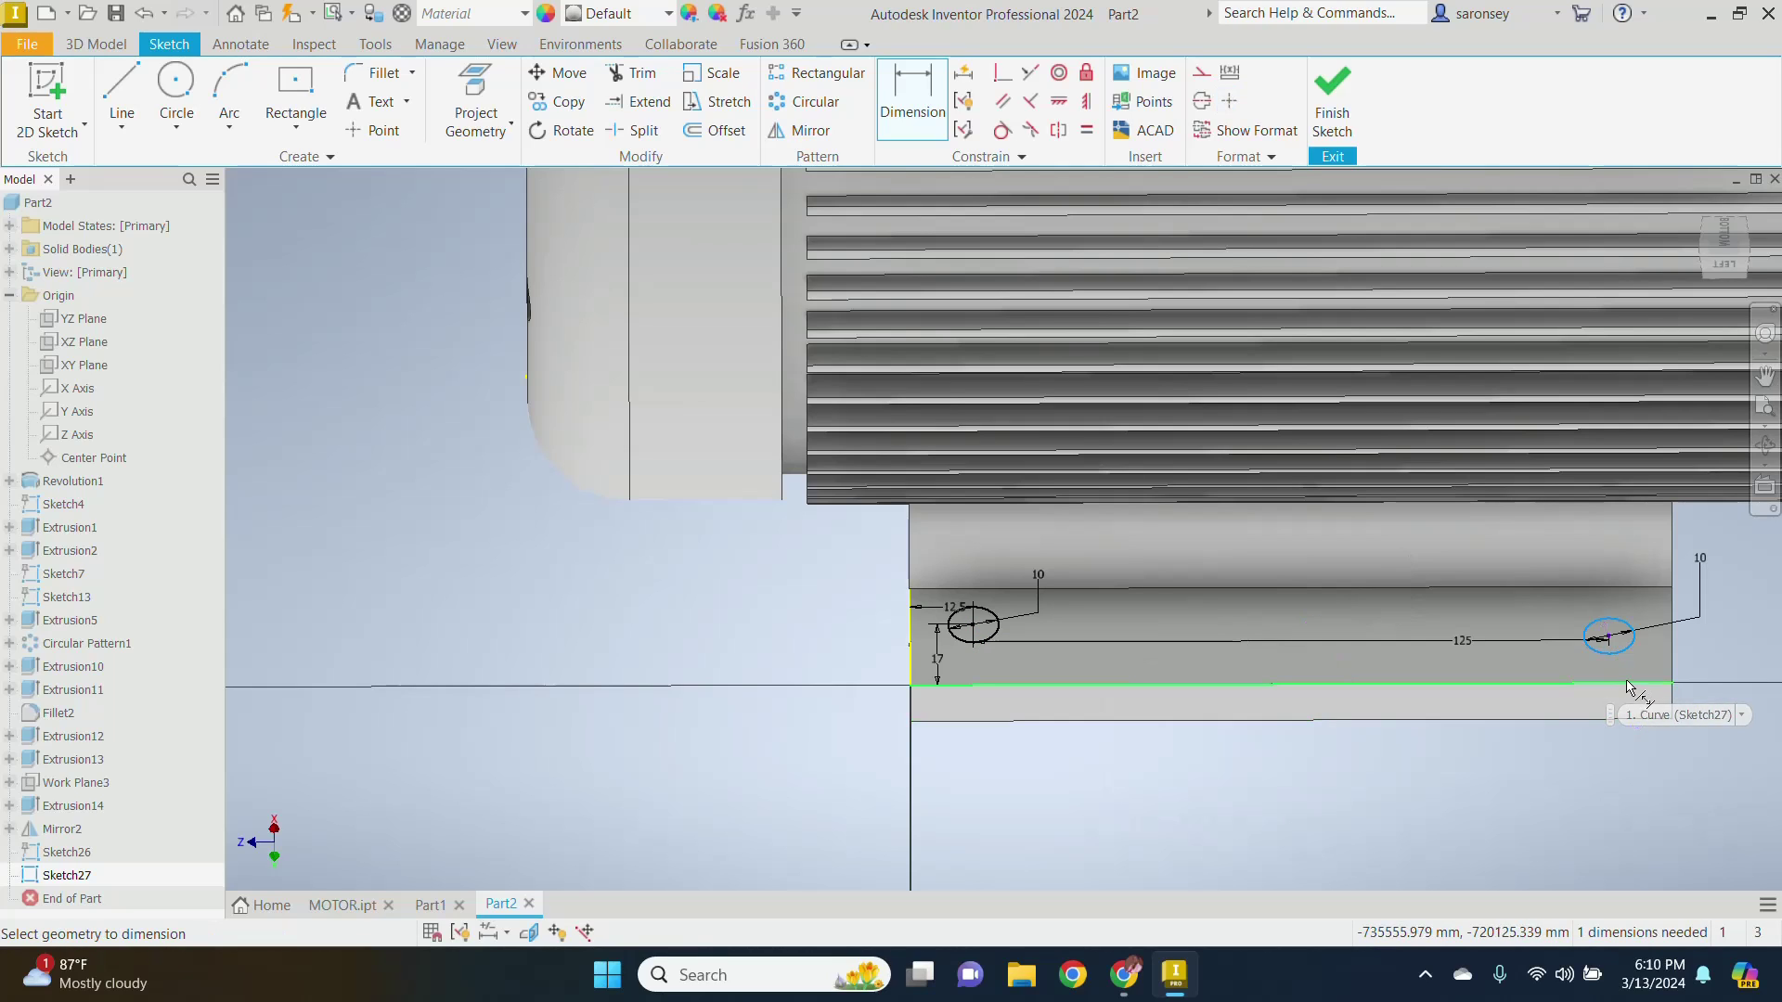
Step: Dimension the shaft-side circle's centre 17 mm from the foot's outer long edge and finish the sketch
{"action": "left_click", "coordinate": [1625, 685]}
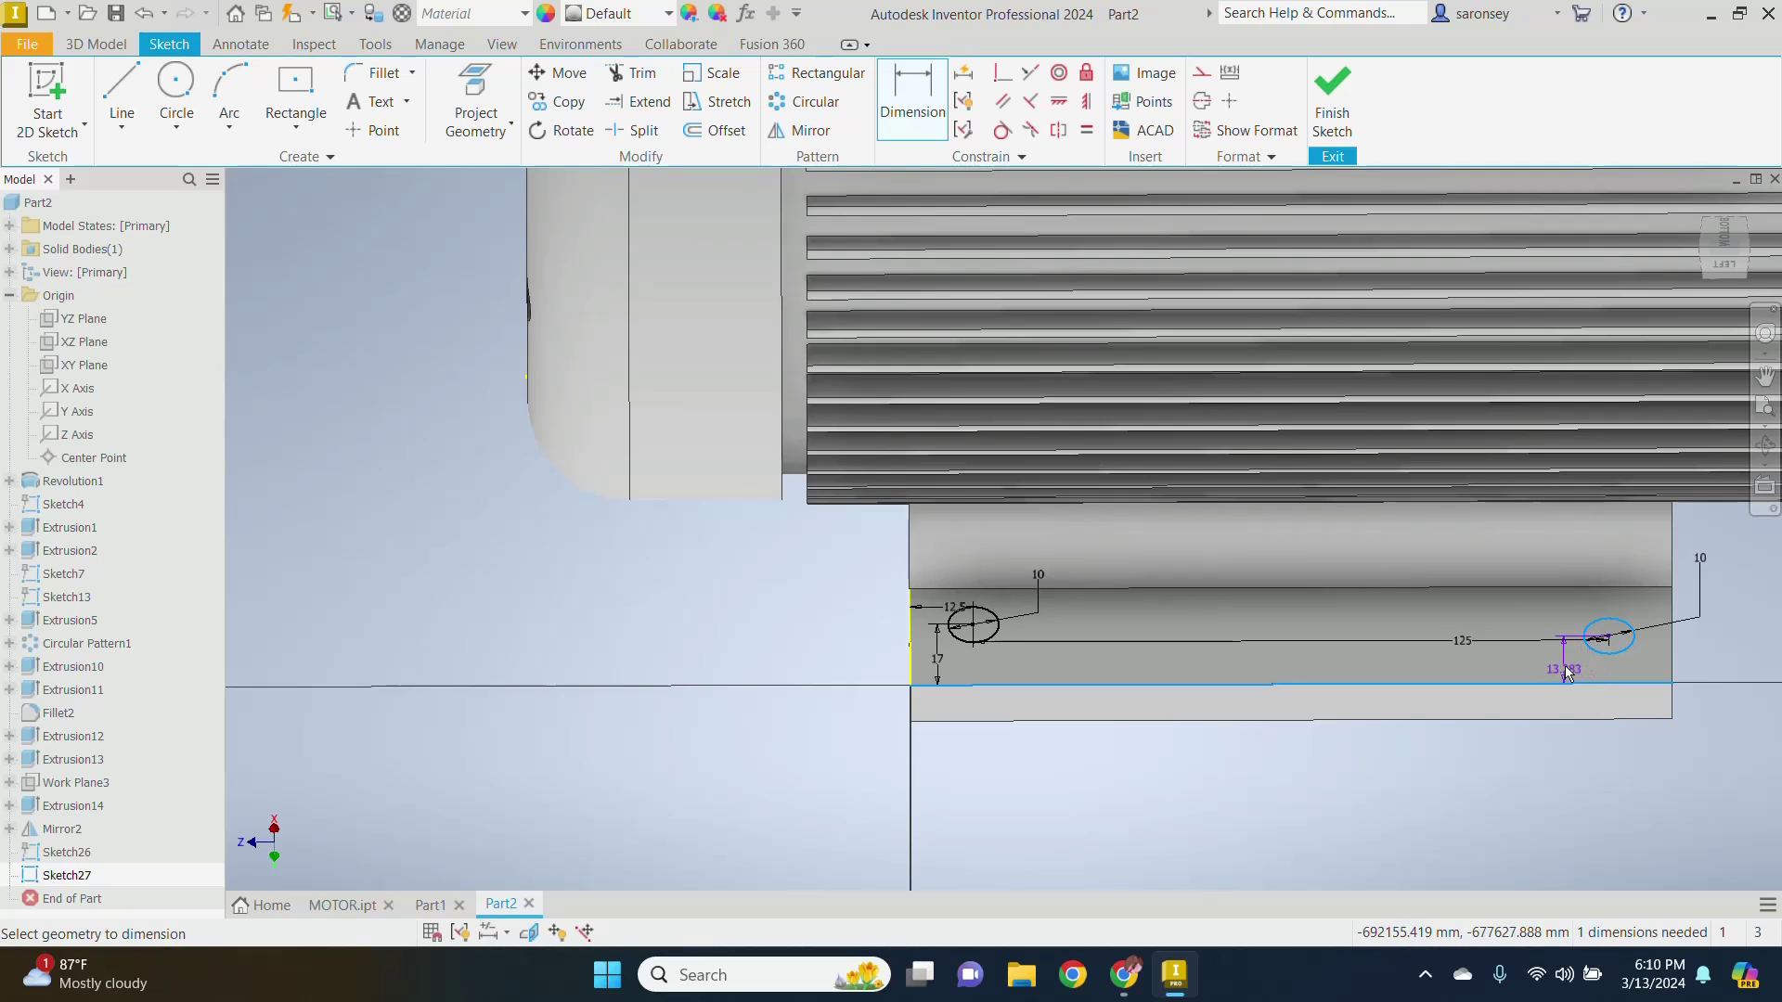
{"action": "left_click", "coordinate": [1567, 673]}
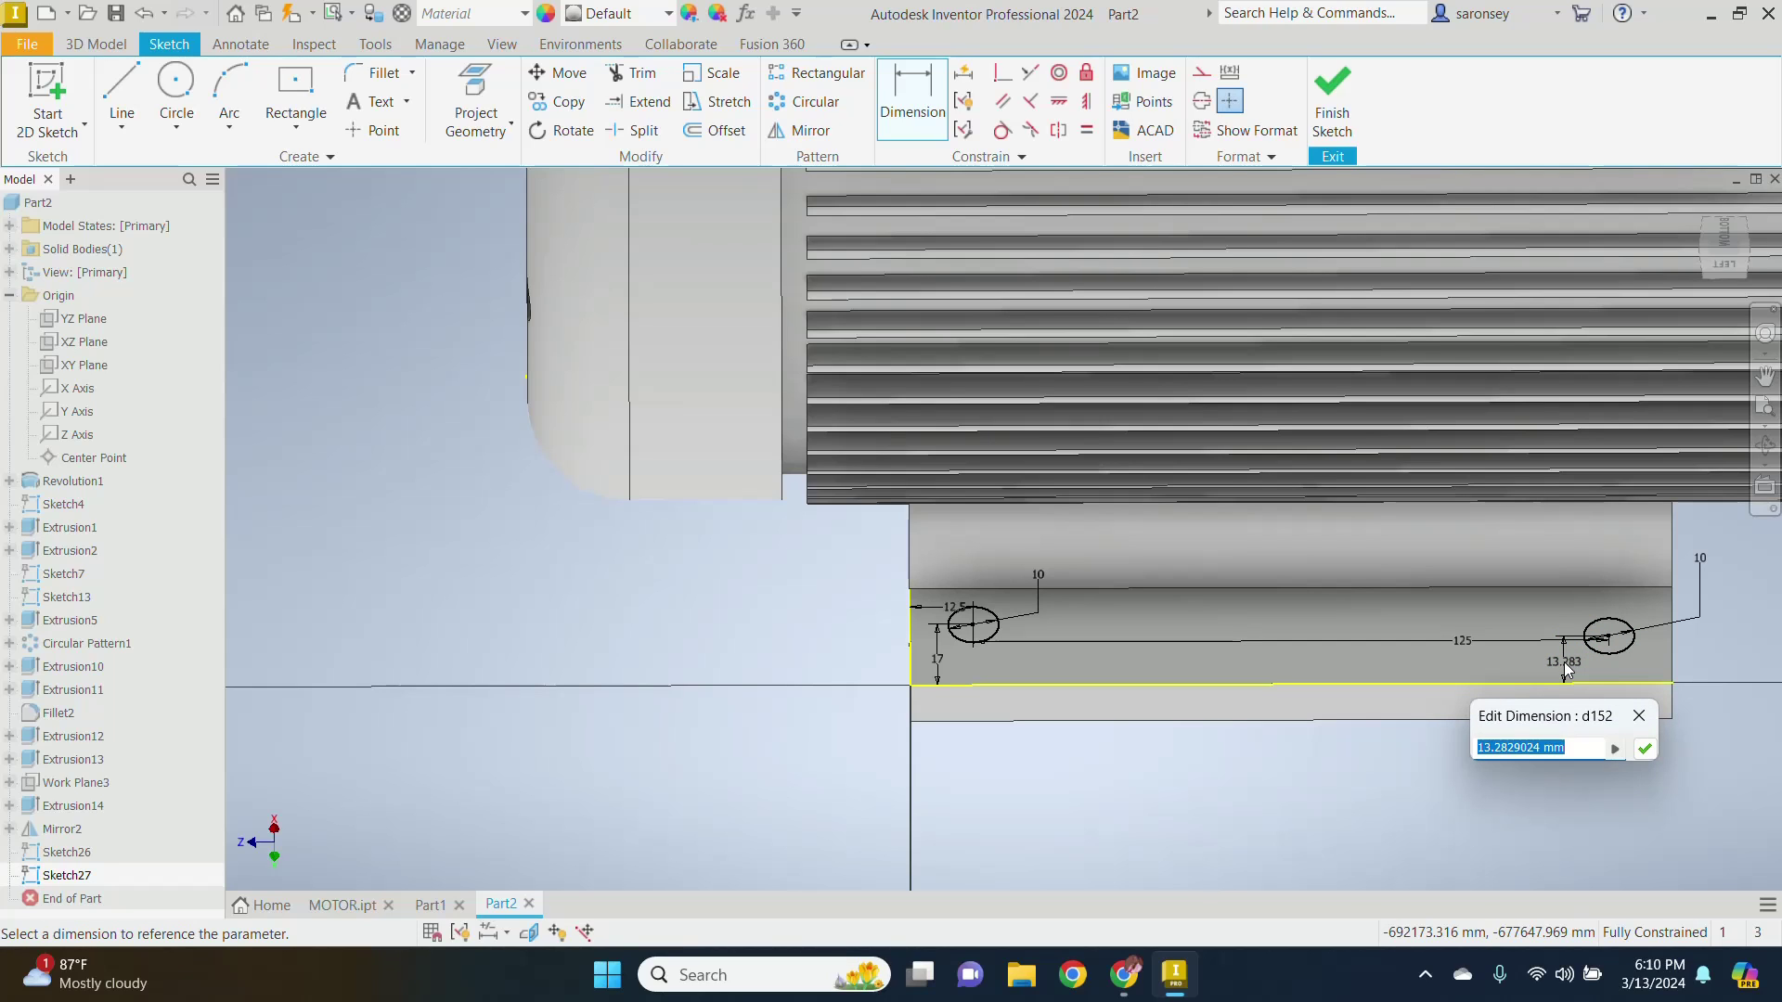
{"action": "type", "text": "17"}
{"action": "key", "text": "Return"}
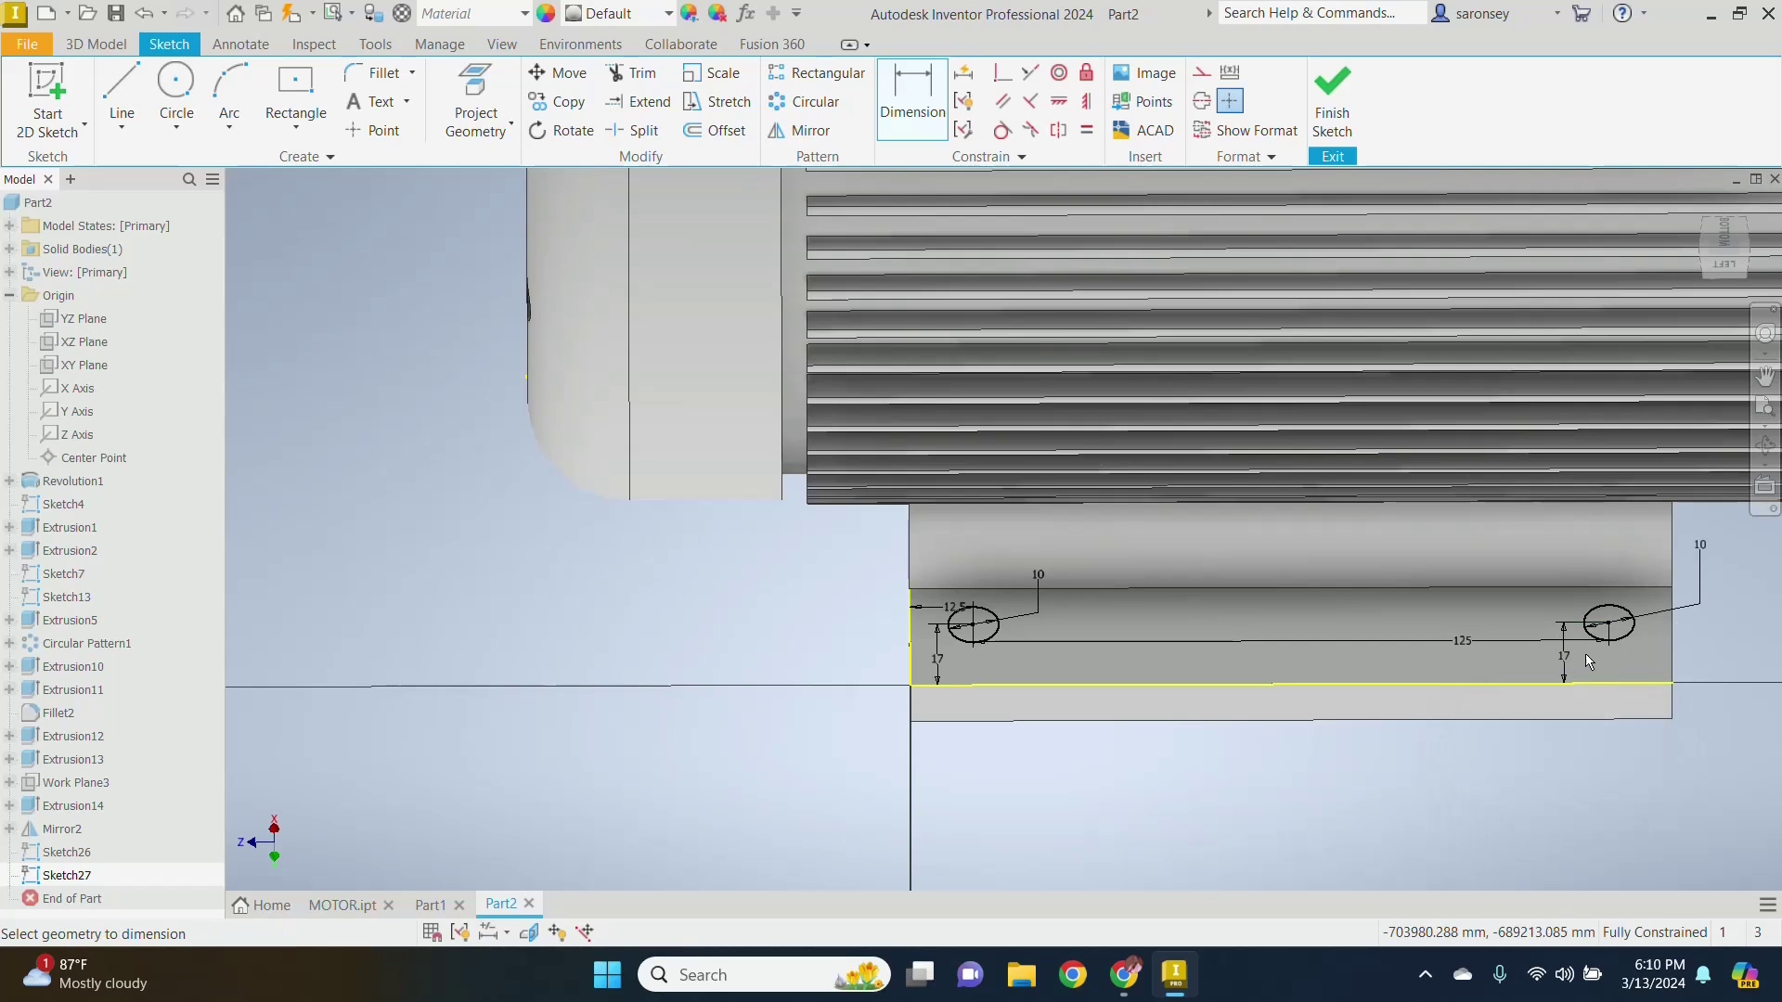
{"action": "right_click", "coordinate": [1284, 806]}
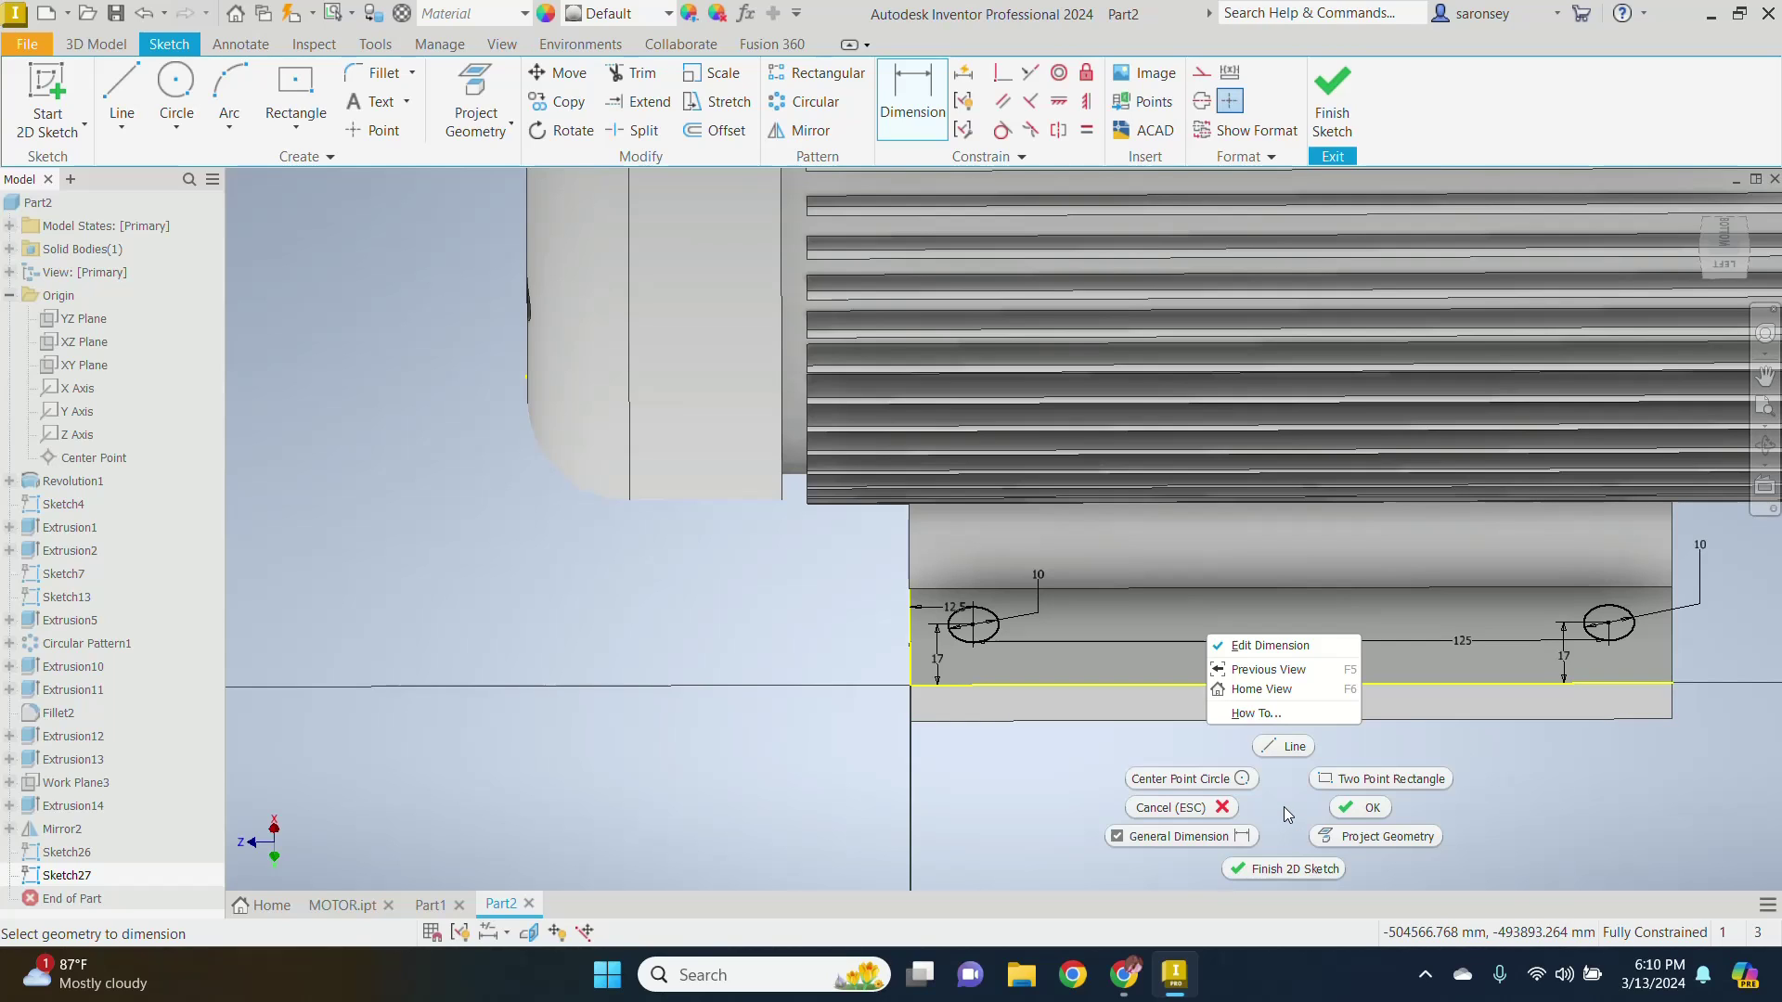
{"action": "left_click", "coordinate": [1349, 807]}
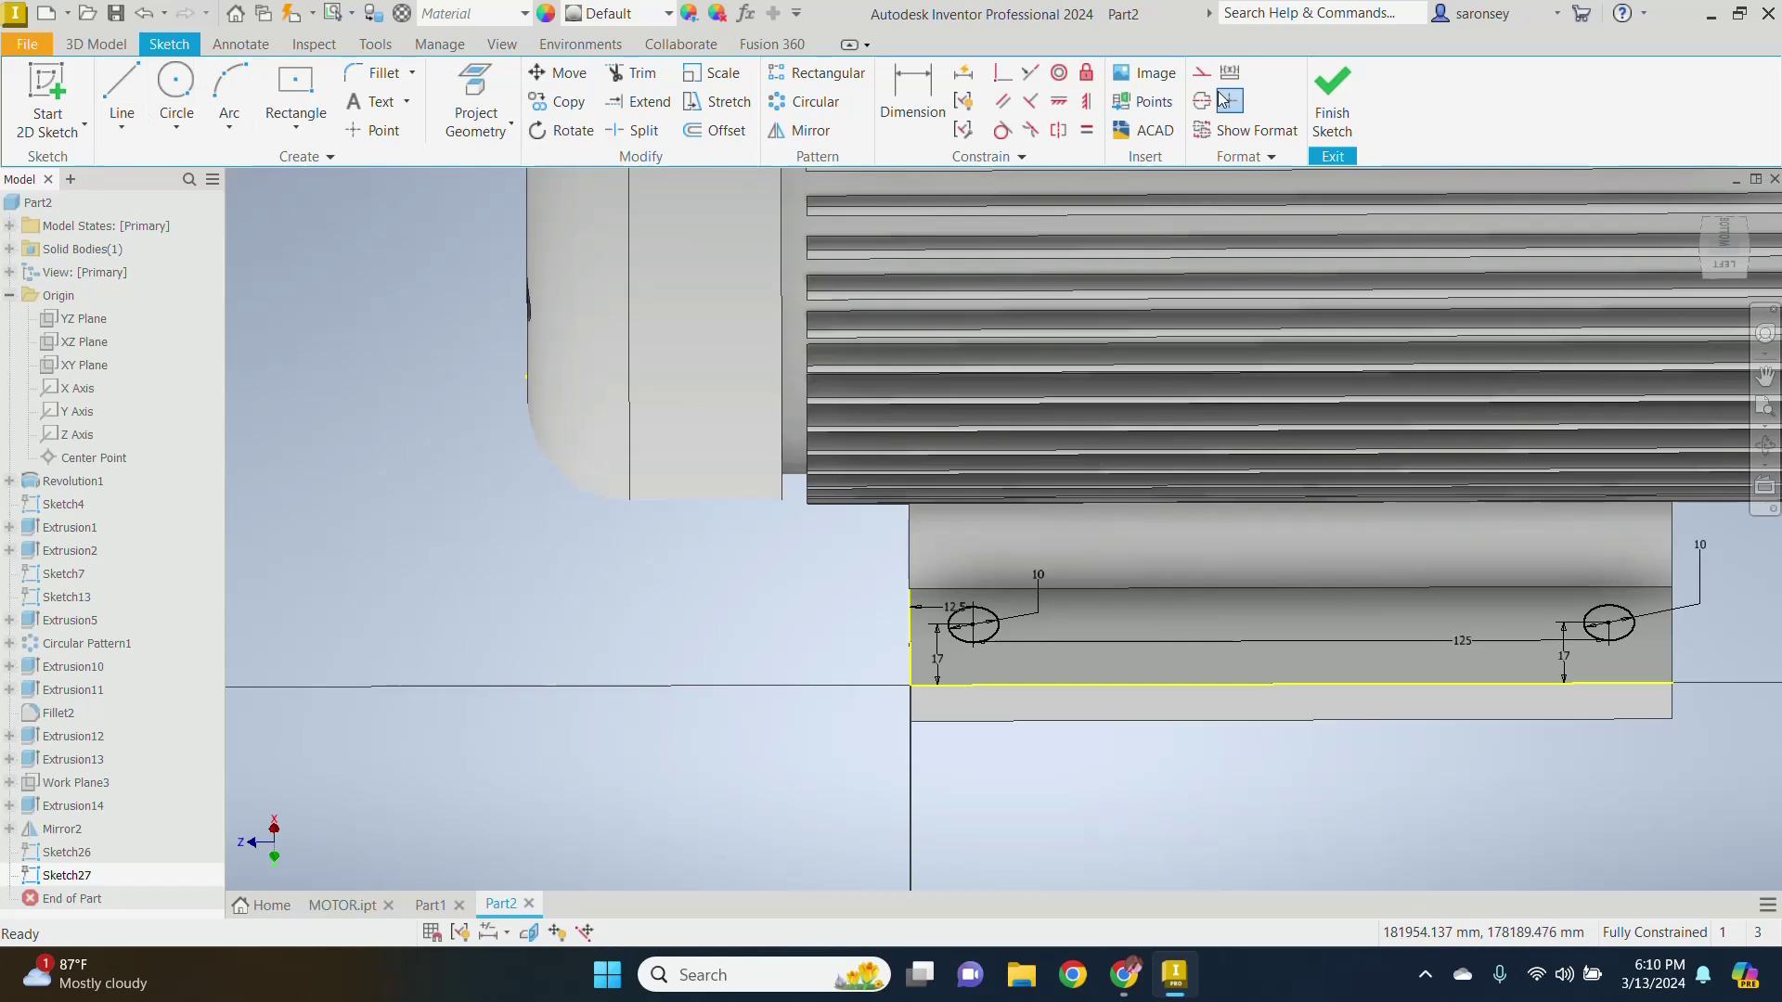
{"action": "left_click", "coordinate": [1333, 102]}
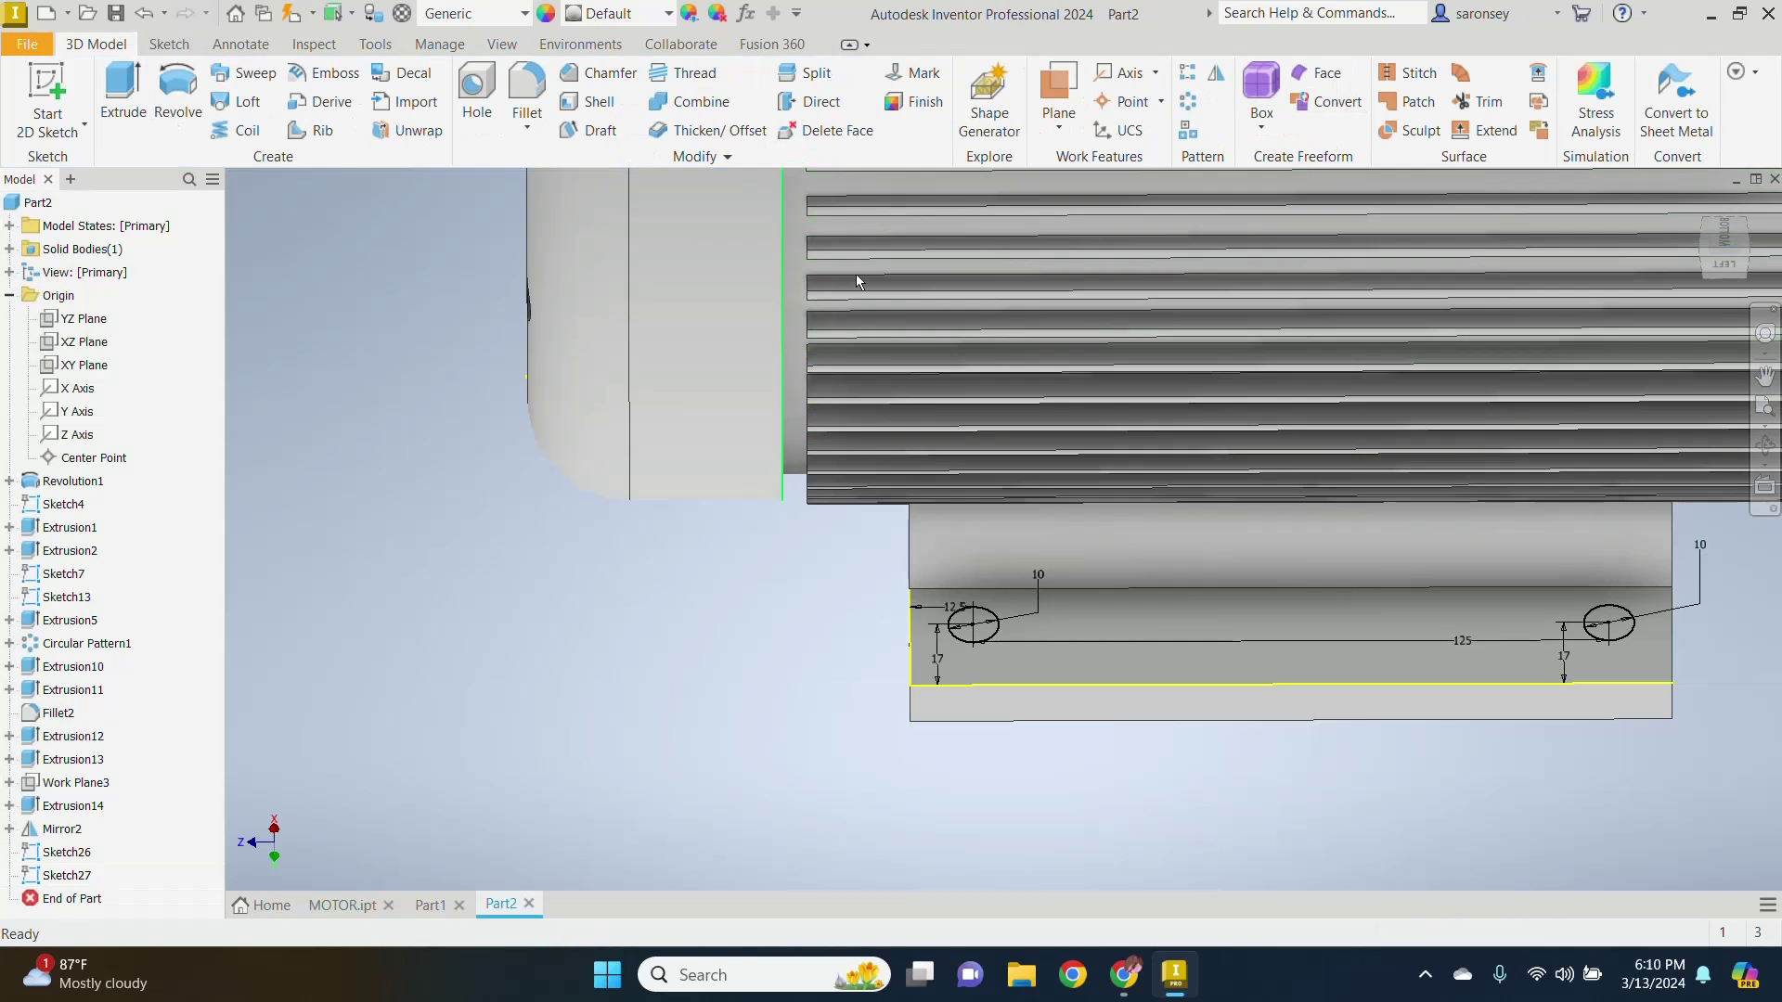
Step: Extrude both 10 mm circles as a 75 mm cut through the mounting foot, in the flipped direction
{"action": "left_click", "coordinate": [134, 82]}
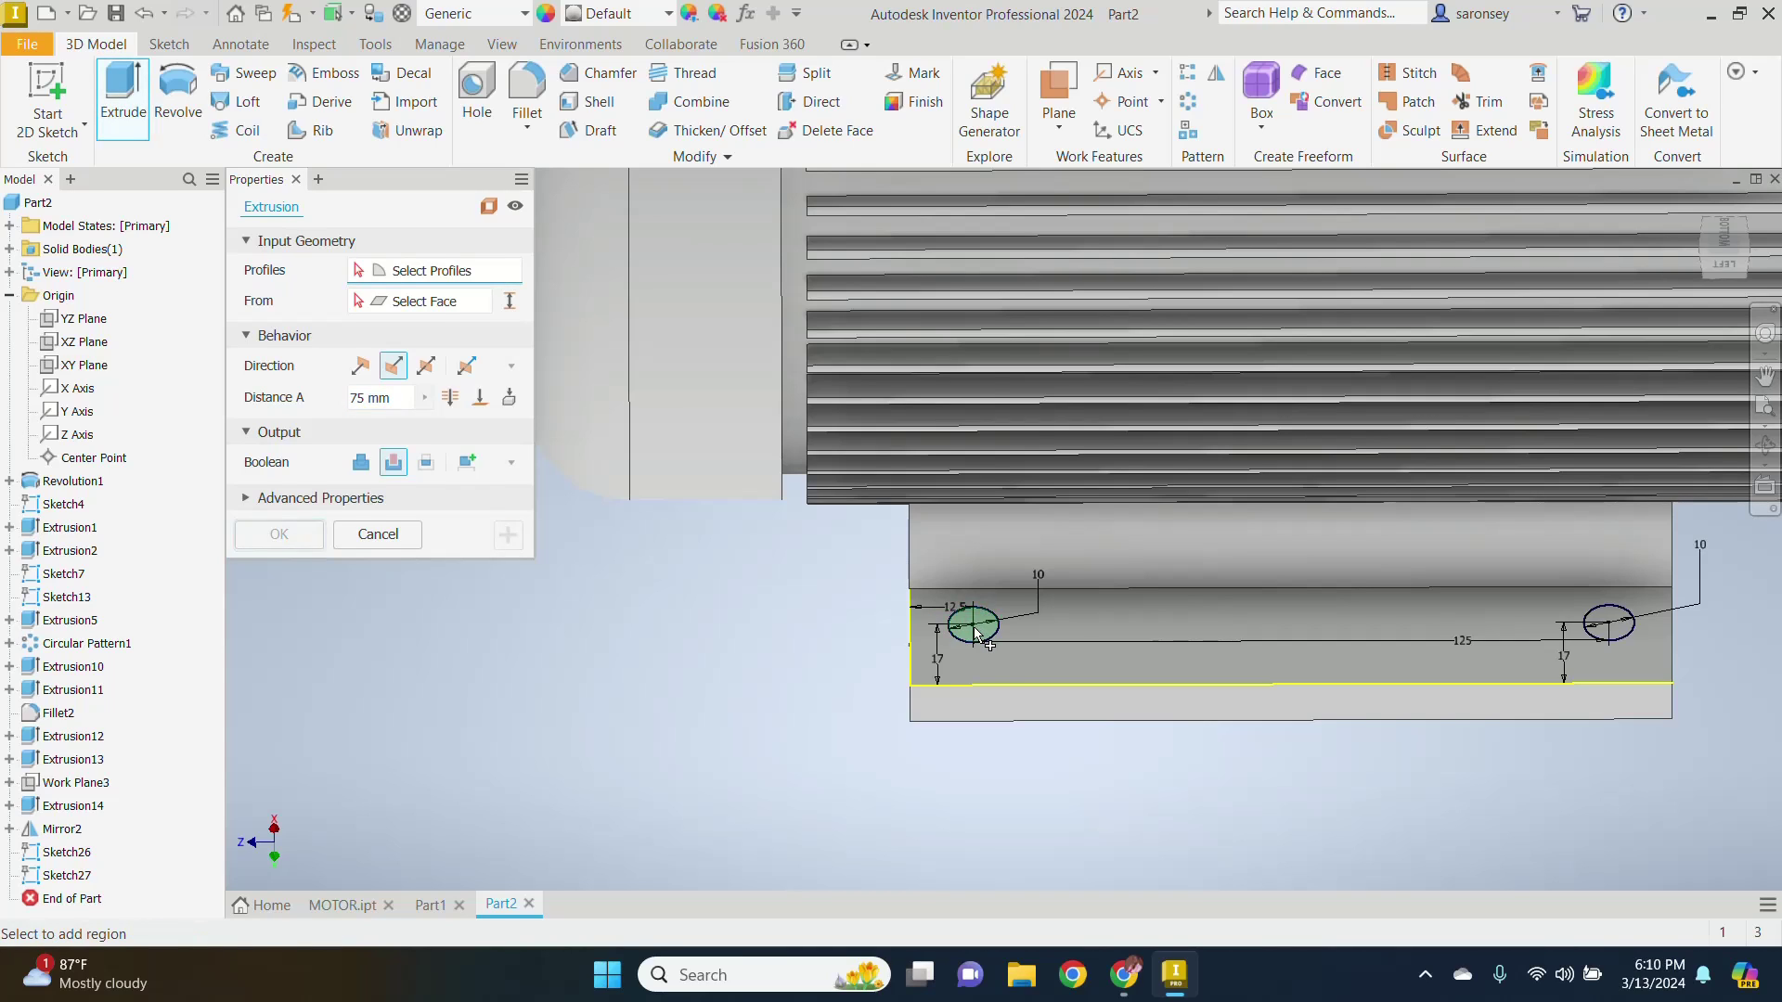
{"action": "left_click", "coordinate": [973, 625]}
{"action": "left_click", "coordinate": [1603, 627]}
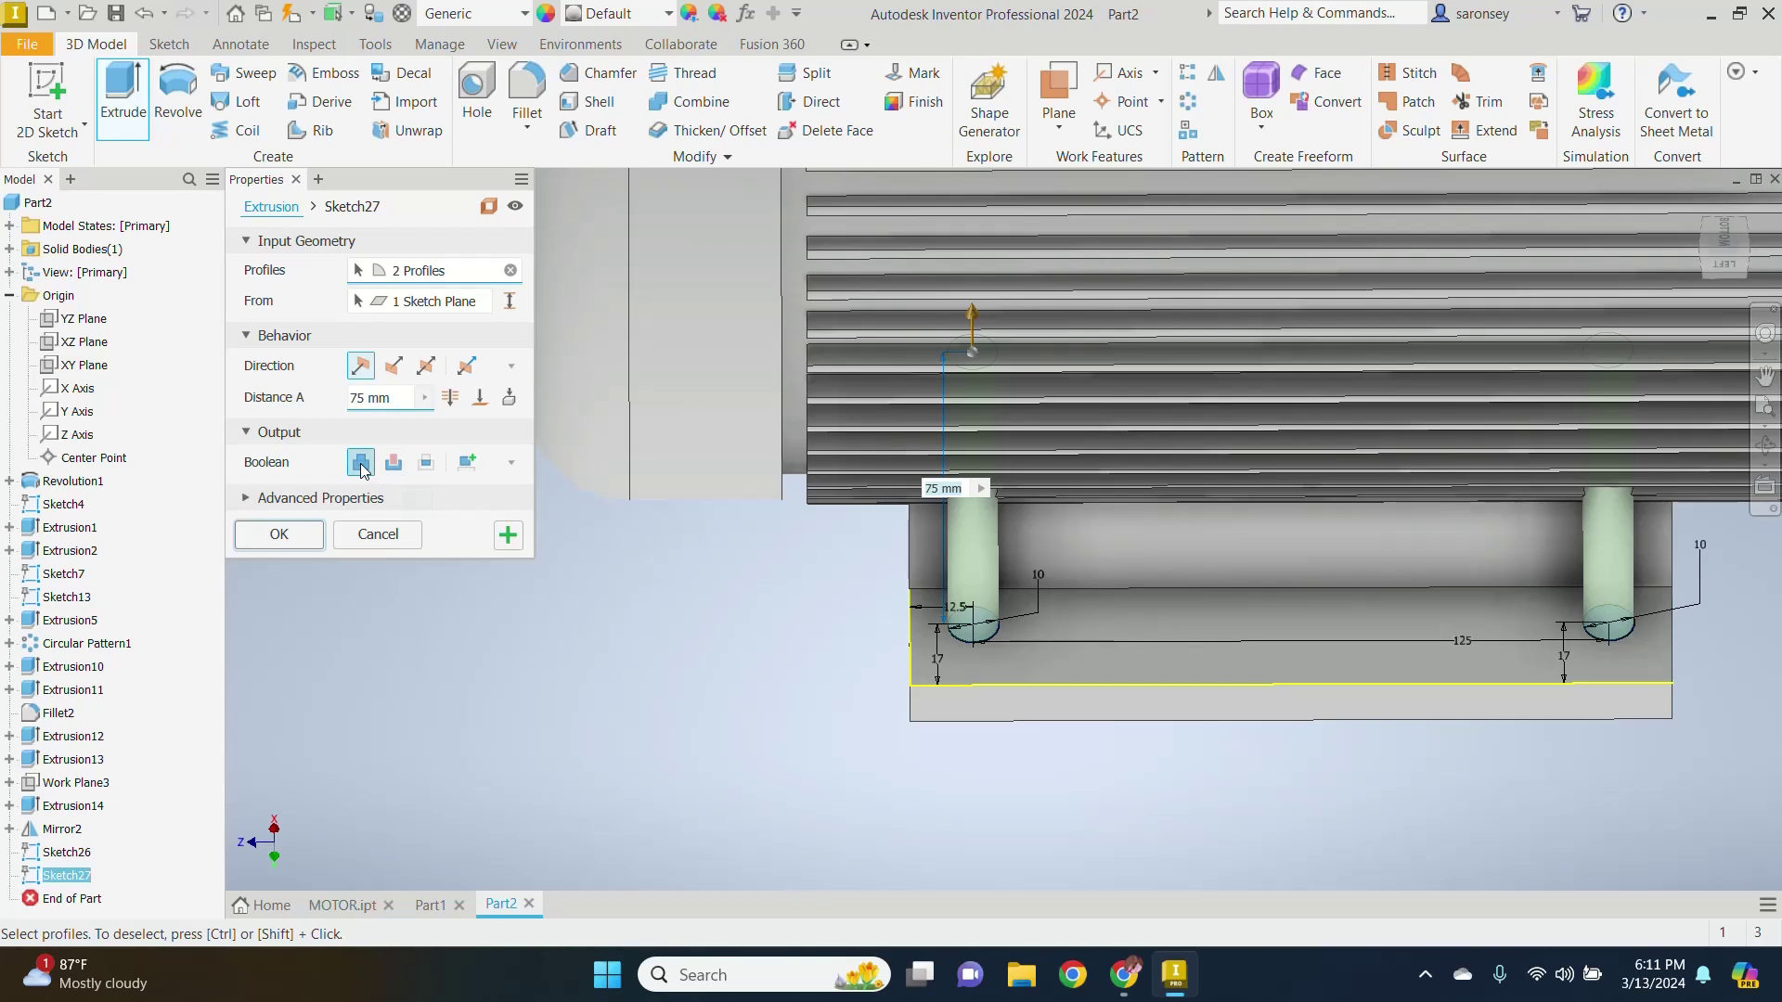
{"action": "left_click", "coordinate": [395, 462]}
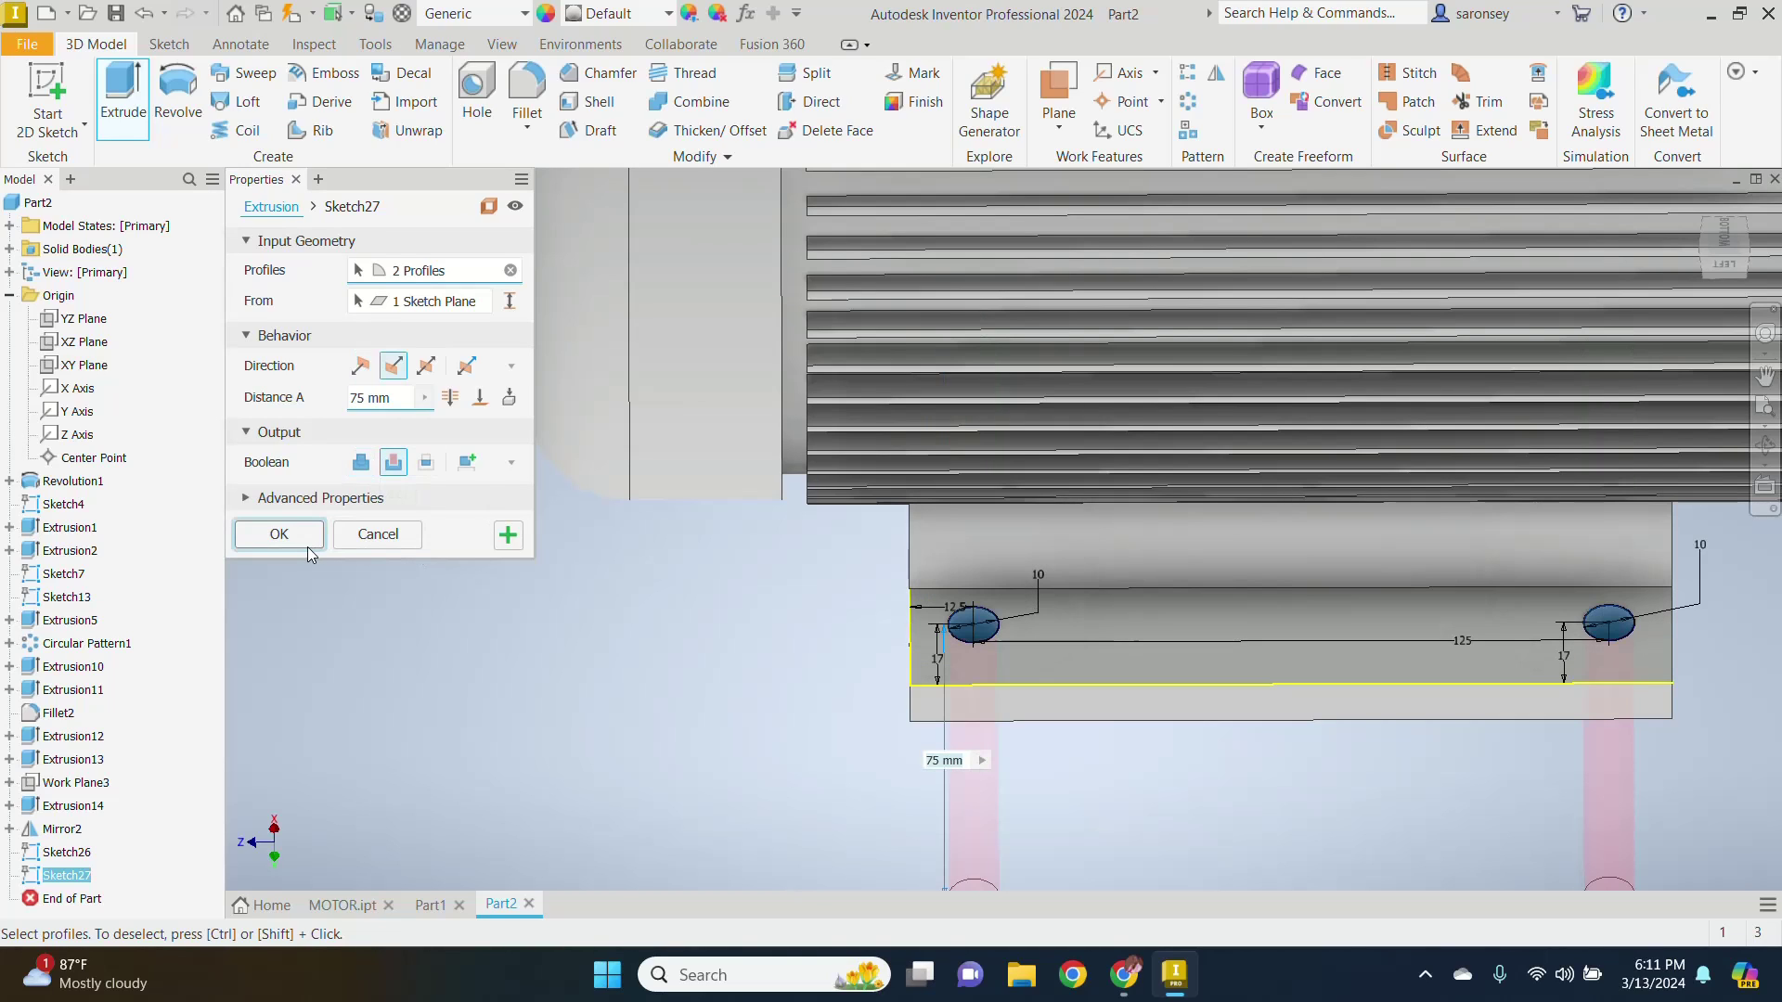
{"action": "left_click", "coordinate": [279, 534]}
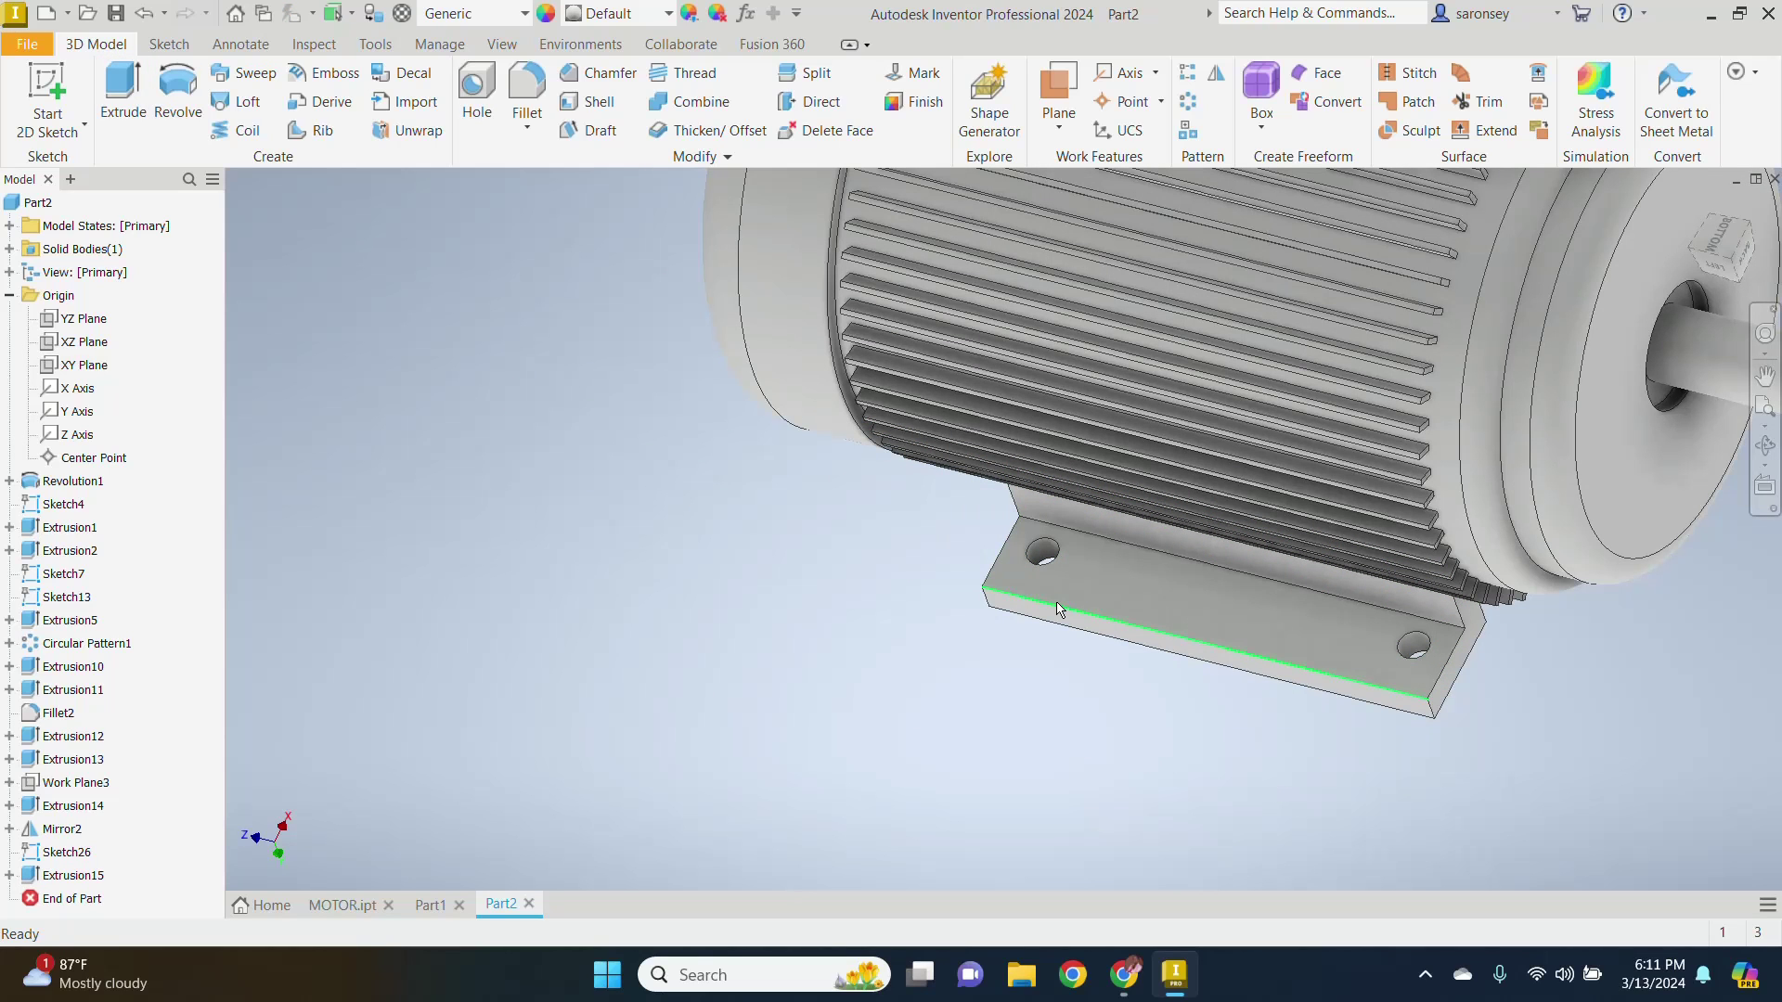
Step: Mirror the foot's bolt-hole cut about the YZ plane onto the opposite mounting foot
{"action": "left_click", "coordinate": [74, 876]}
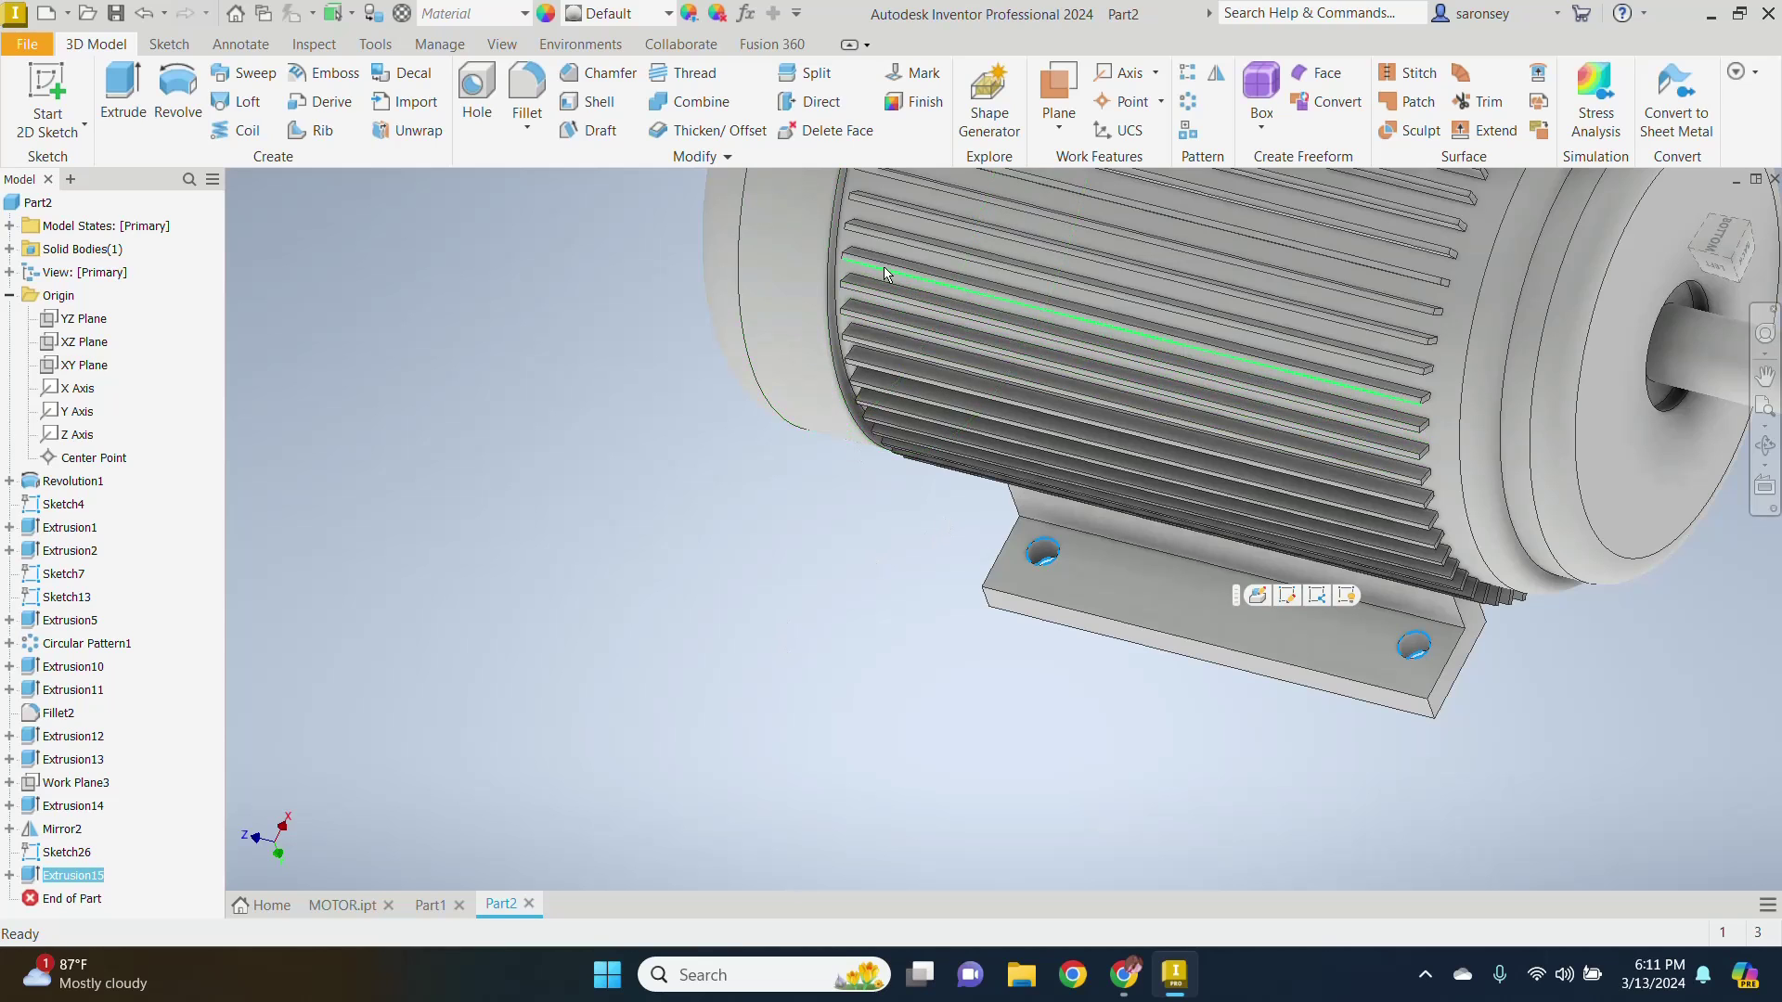
{"action": "left_click", "coordinate": [1218, 84]}
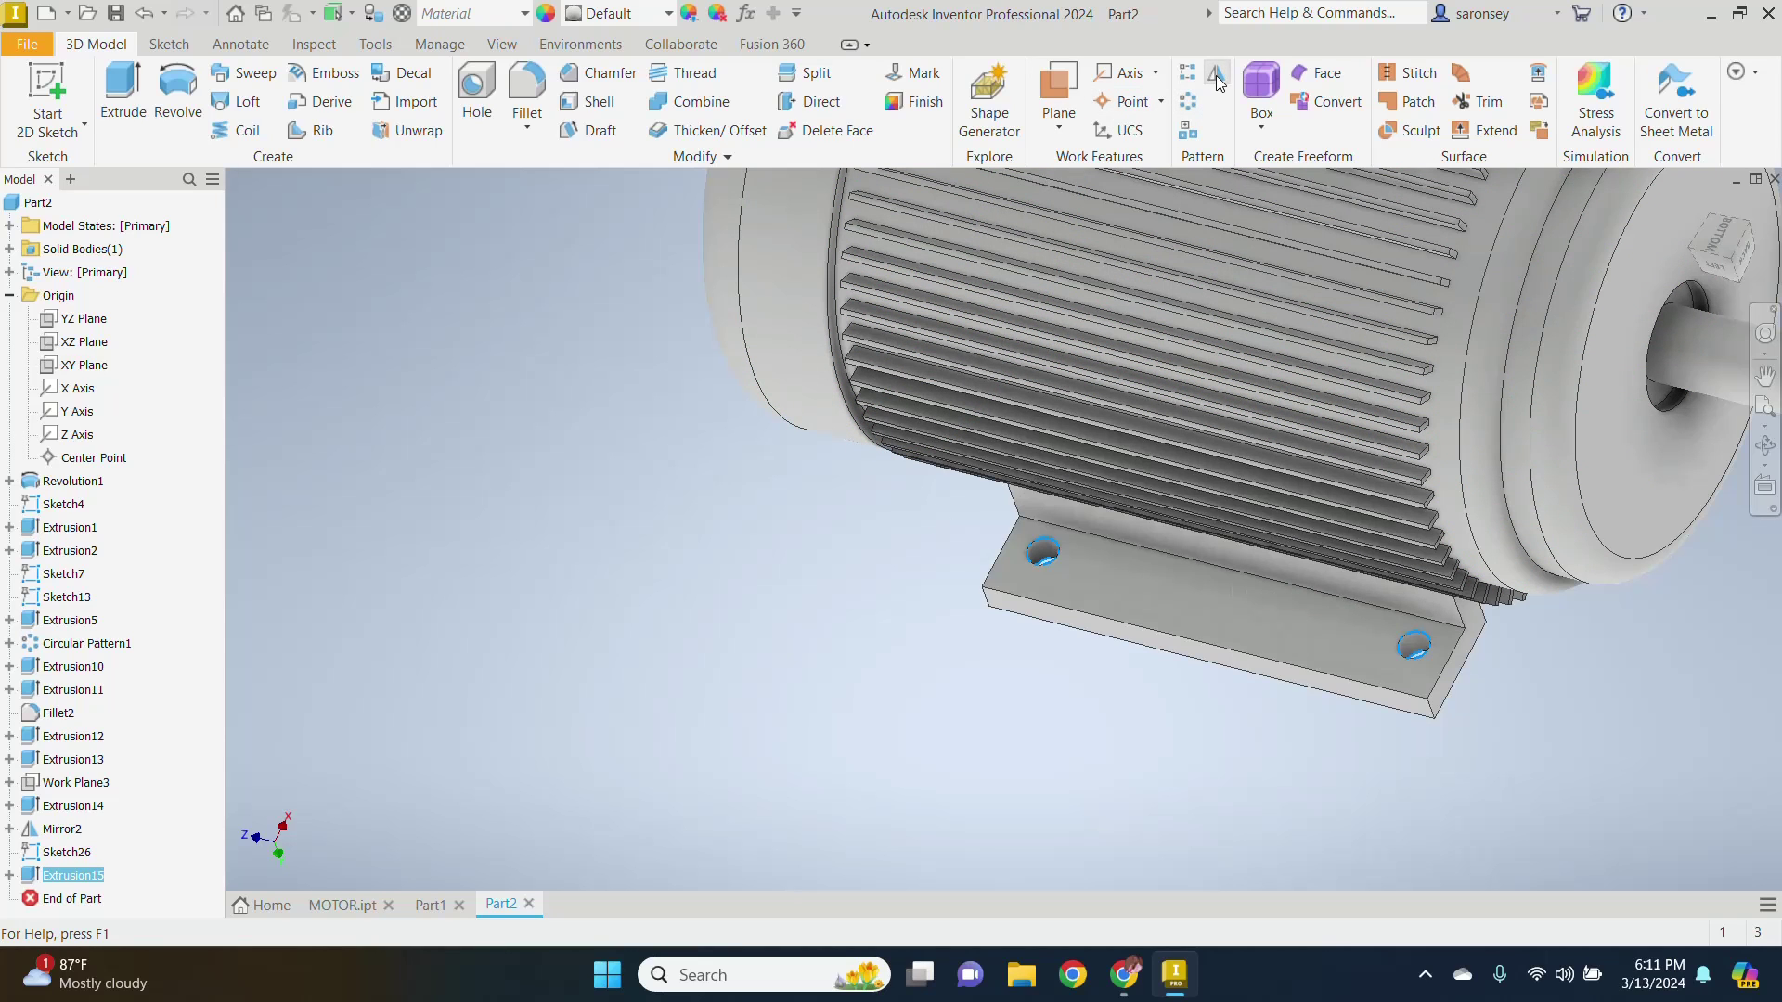
{"action": "scroll", "coordinate": [678, 498], "scroll_direction": "down", "scroll_amount": 3}
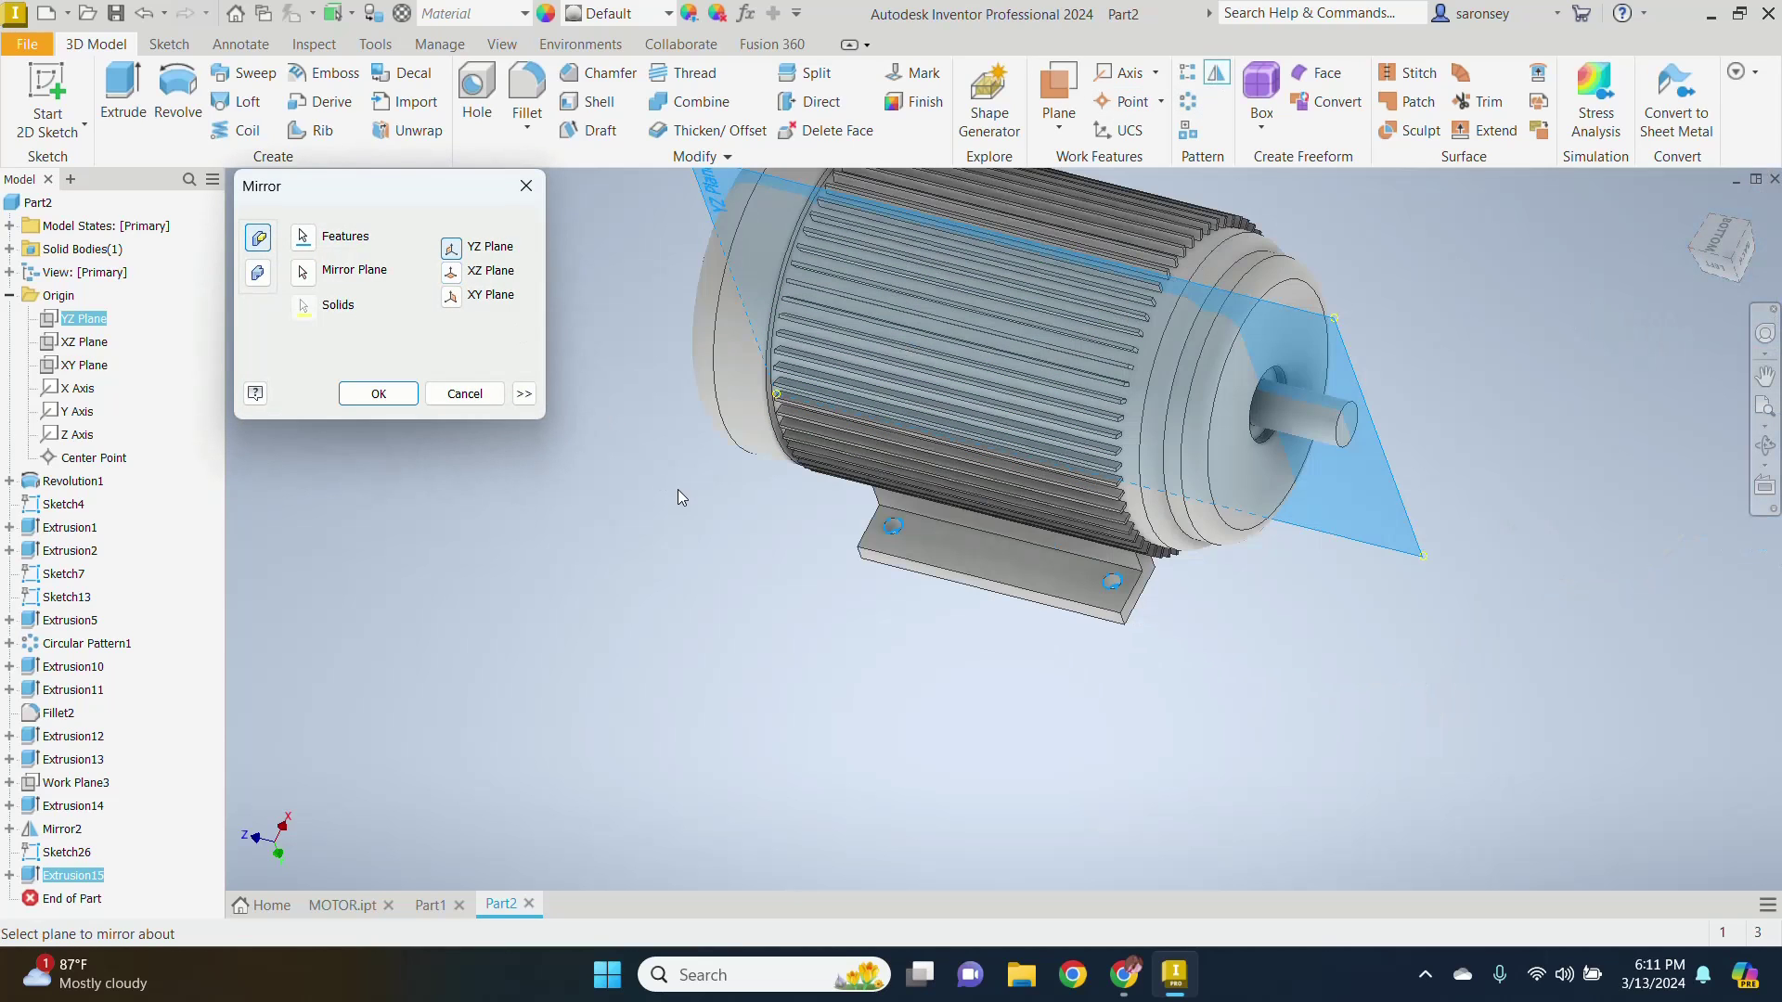
{"action": "left_click", "coordinate": [378, 393]}
{"action": "middle_click_drag", "start_coordinate": [1417, 643], "coordinate": [1375, 640], "text": "shift"}
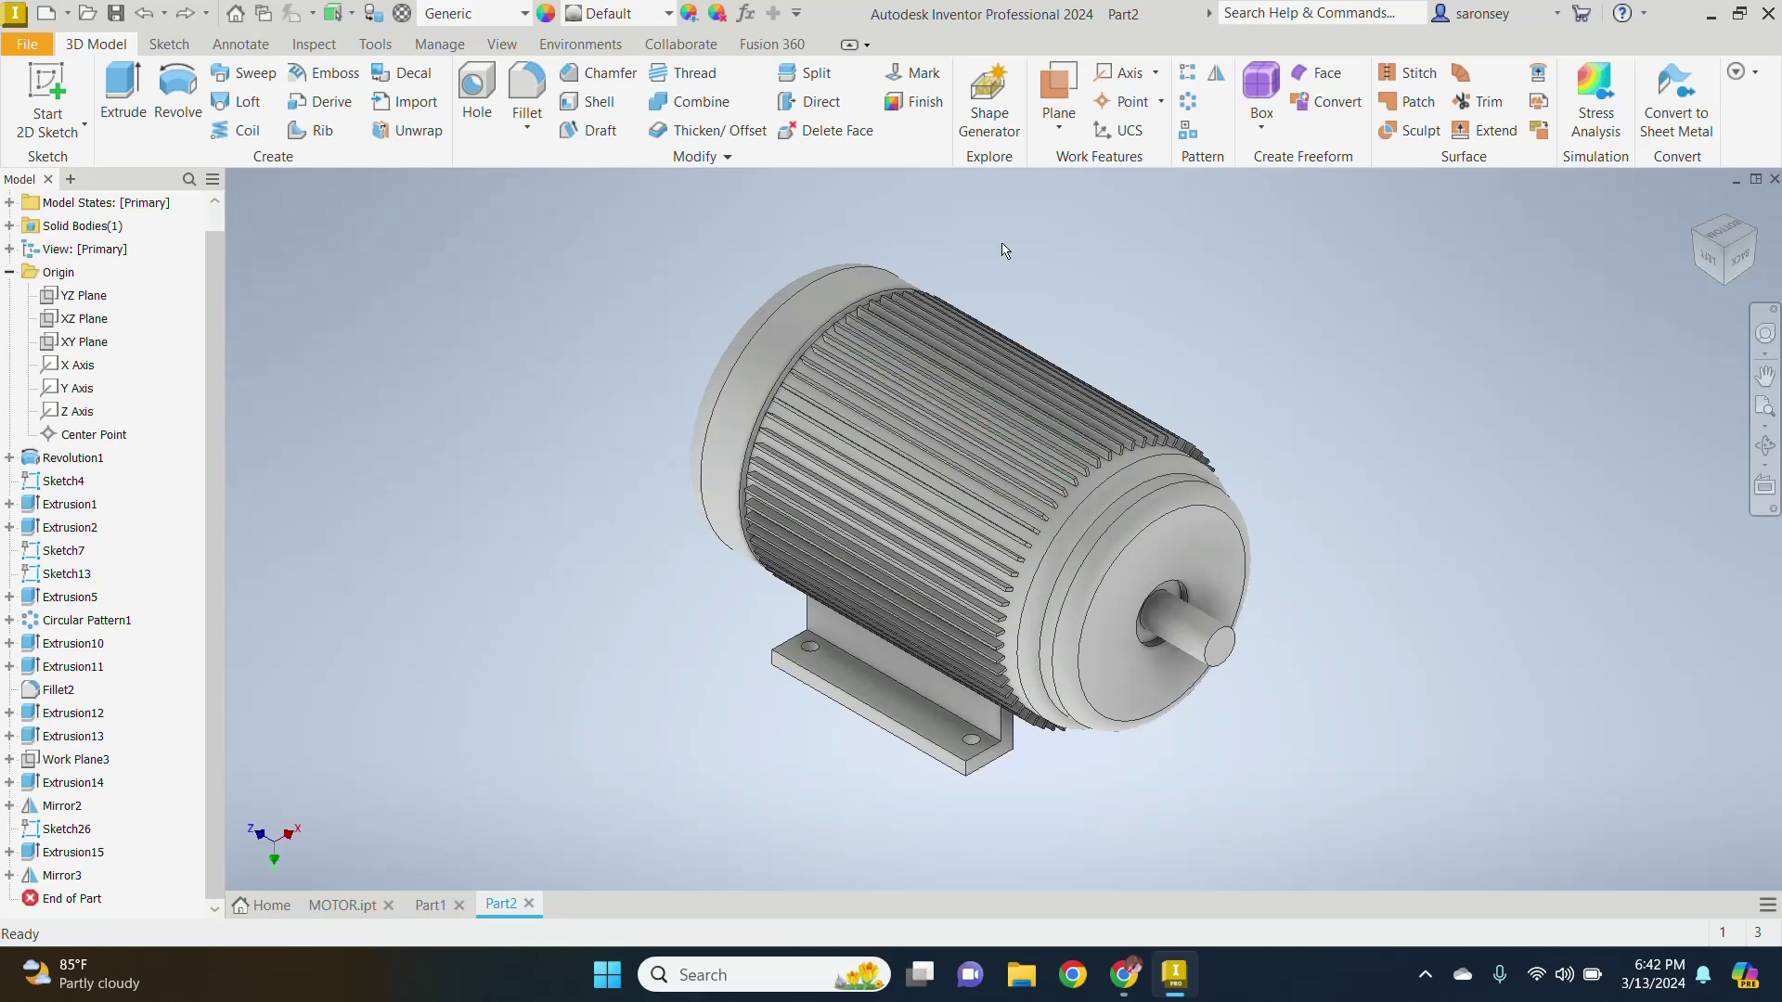
Step: Create a work plane offset -130 mm from the XZ plane, above the finned body
{"action": "left_click", "coordinate": [1060, 112]}
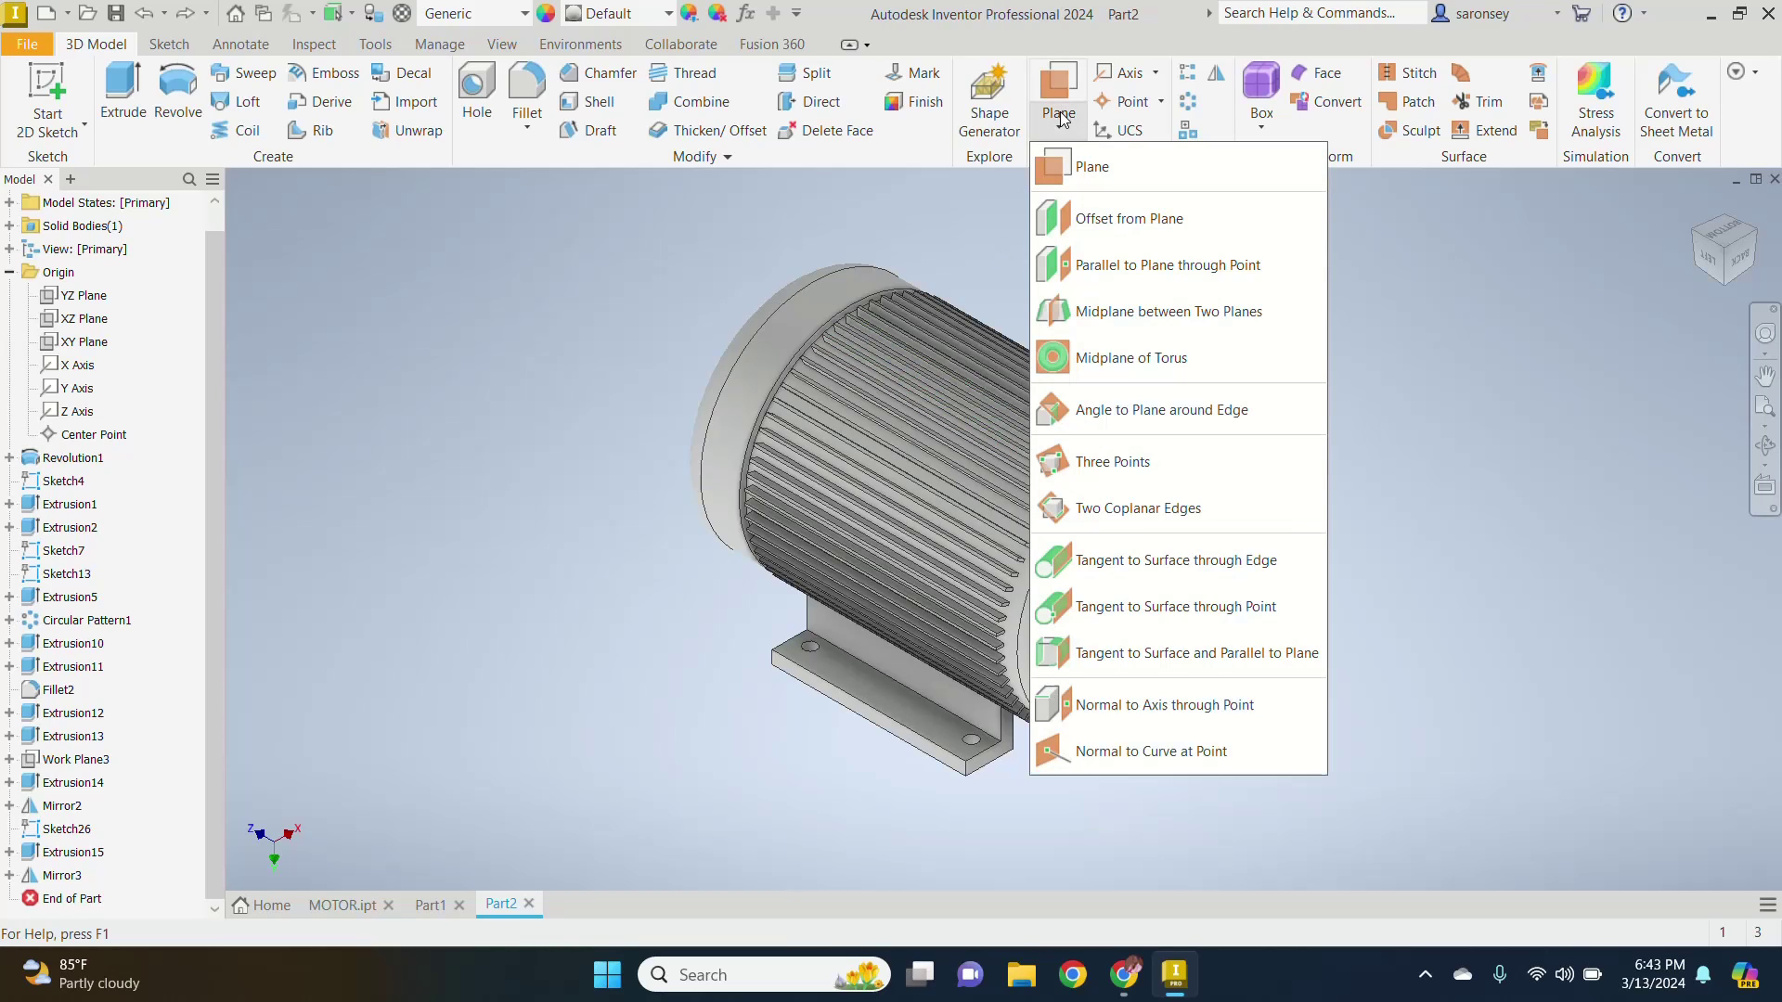
{"action": "left_click", "coordinate": [1110, 220]}
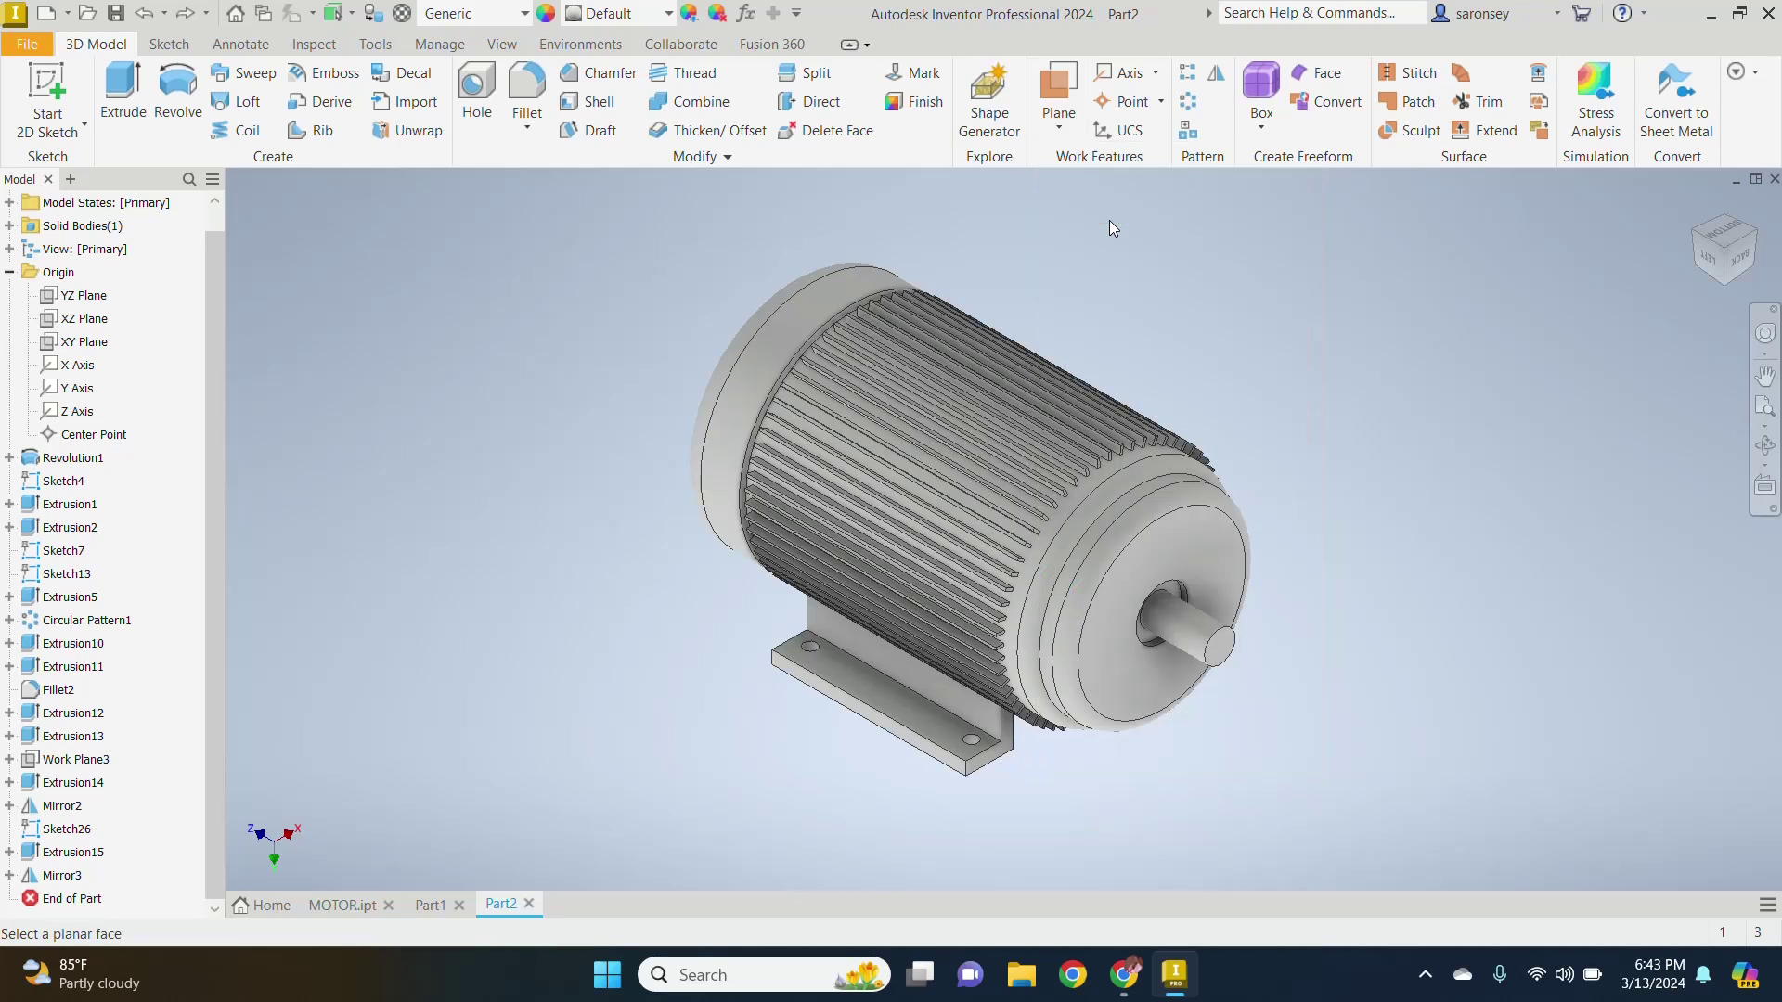
{"action": "left_click", "coordinate": [86, 319]}
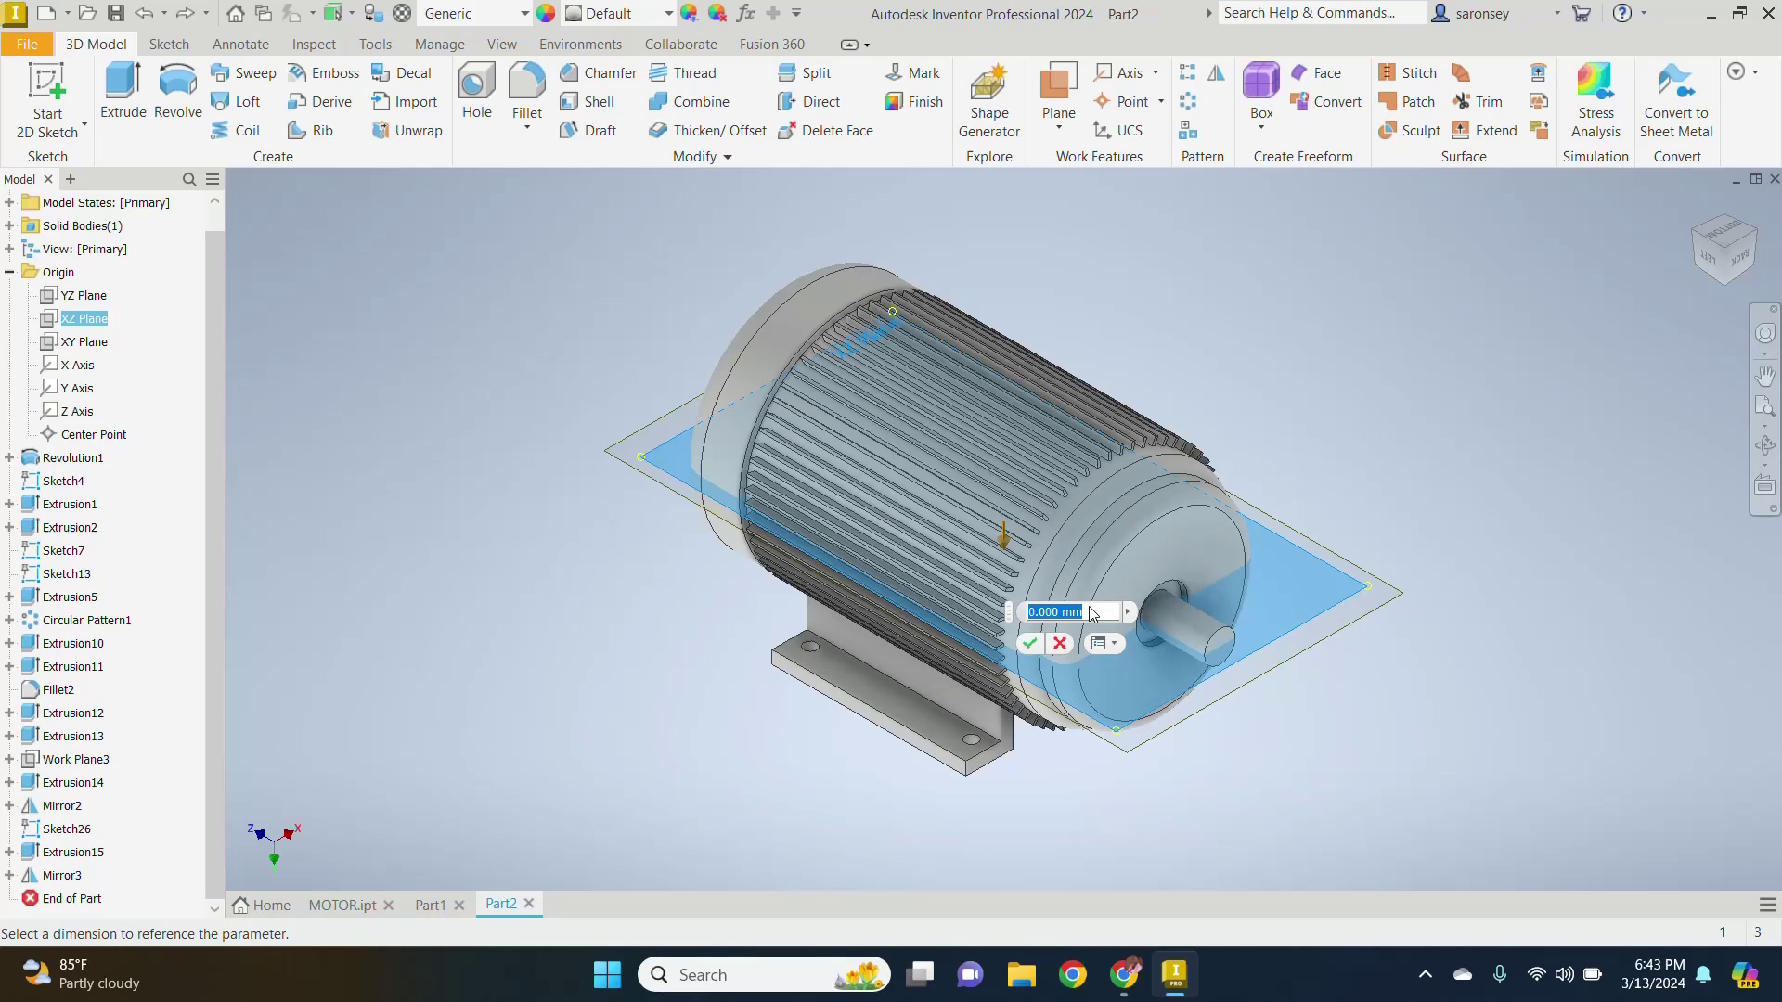
{"action": "type", "text": "130"}
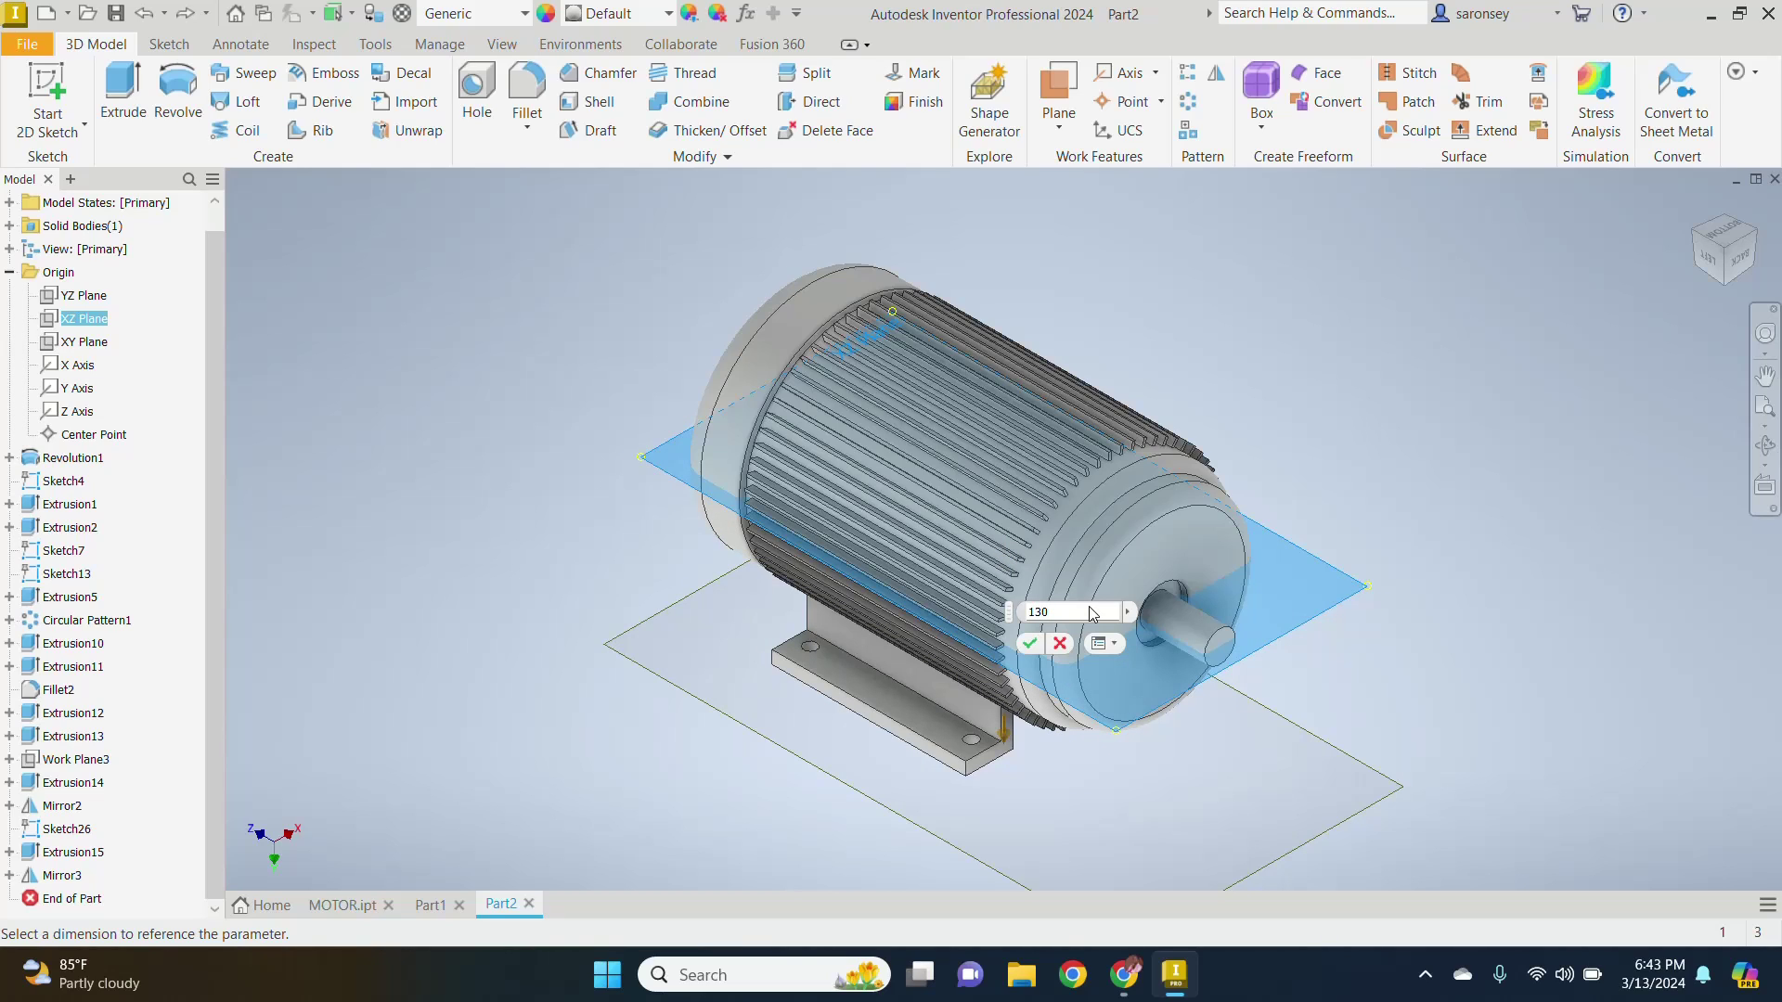
{"action": "key", "text": "Home"}
{"action": "type", "text": "-"}
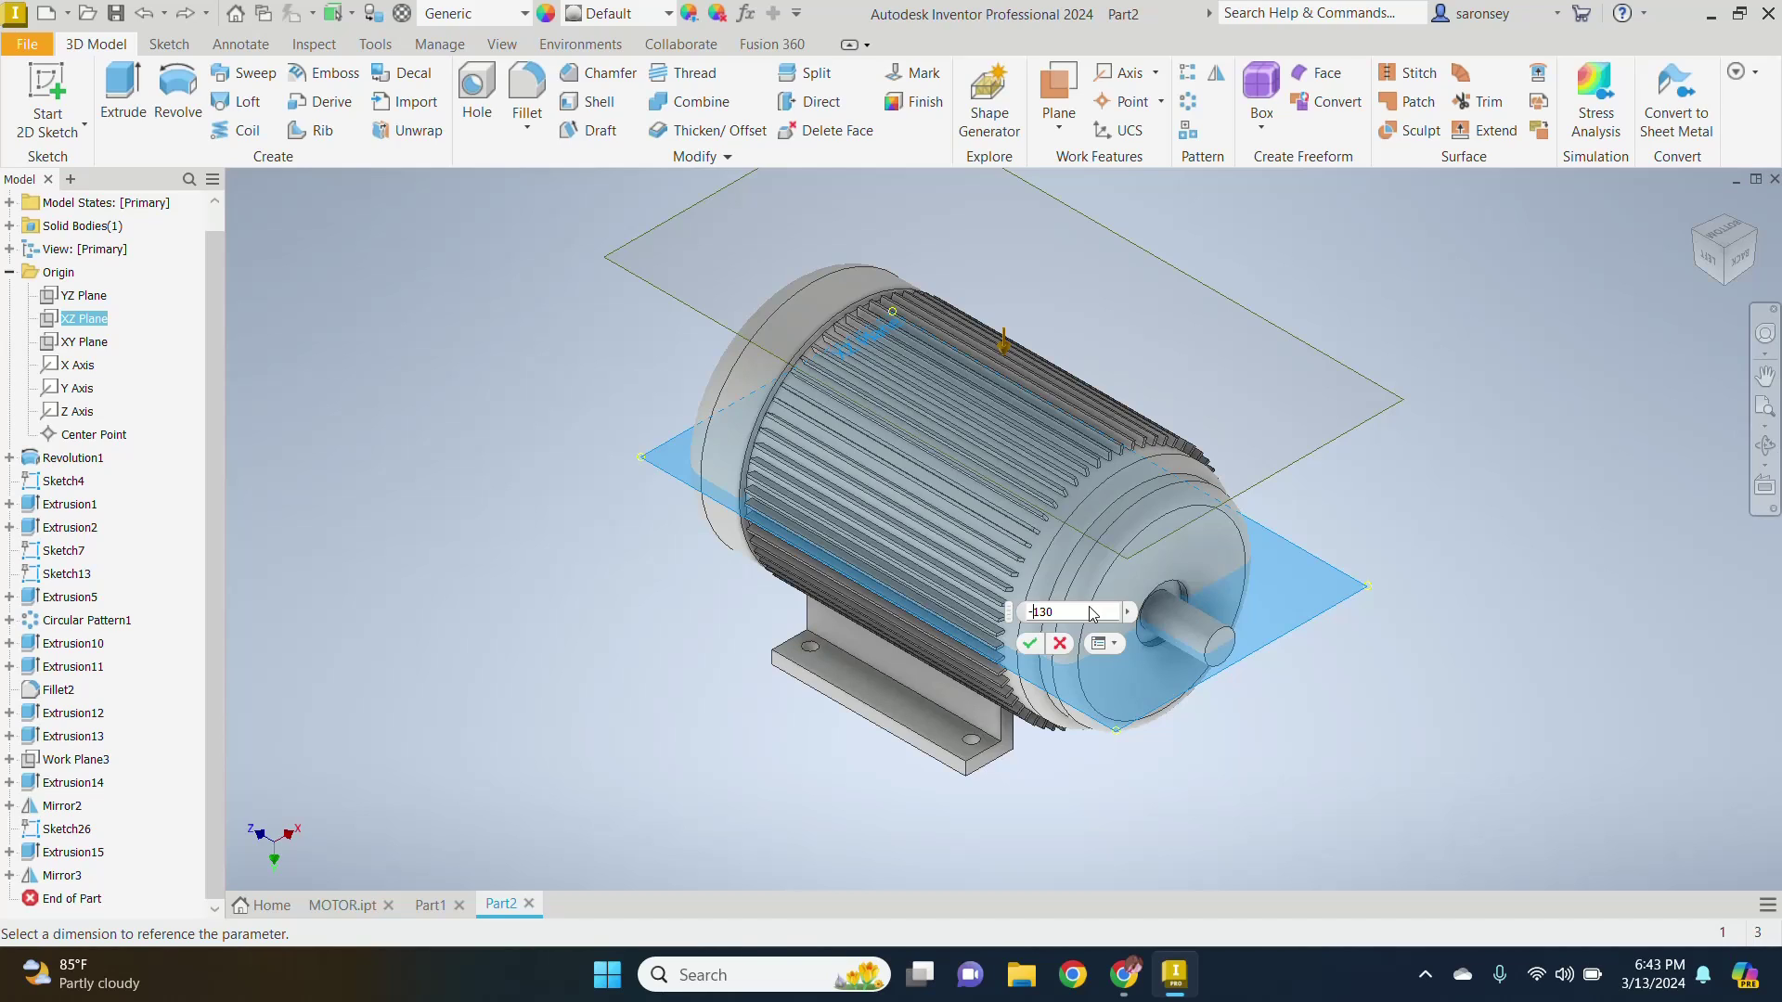
{"action": "left_click", "coordinate": [1028, 643]}
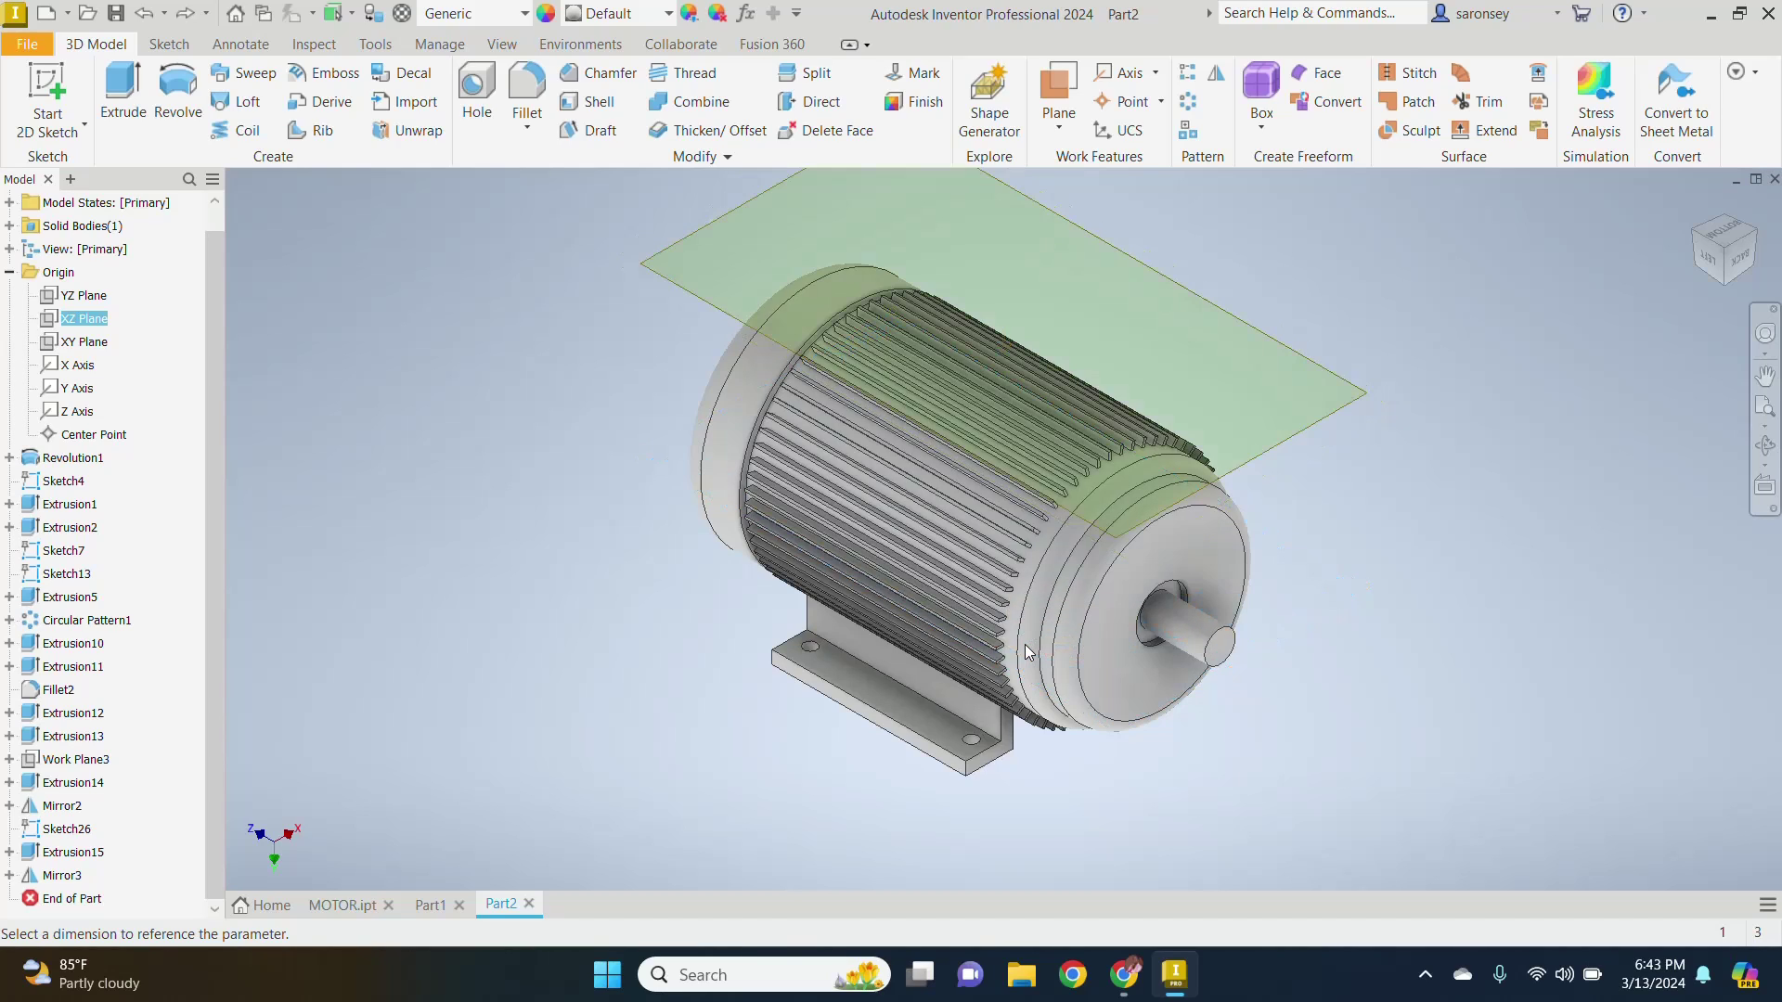
Step: Start a sketch on the offset work plane above the motor, with the motor's axis running horizontally
{"action": "left_click", "coordinate": [1350, 409]}
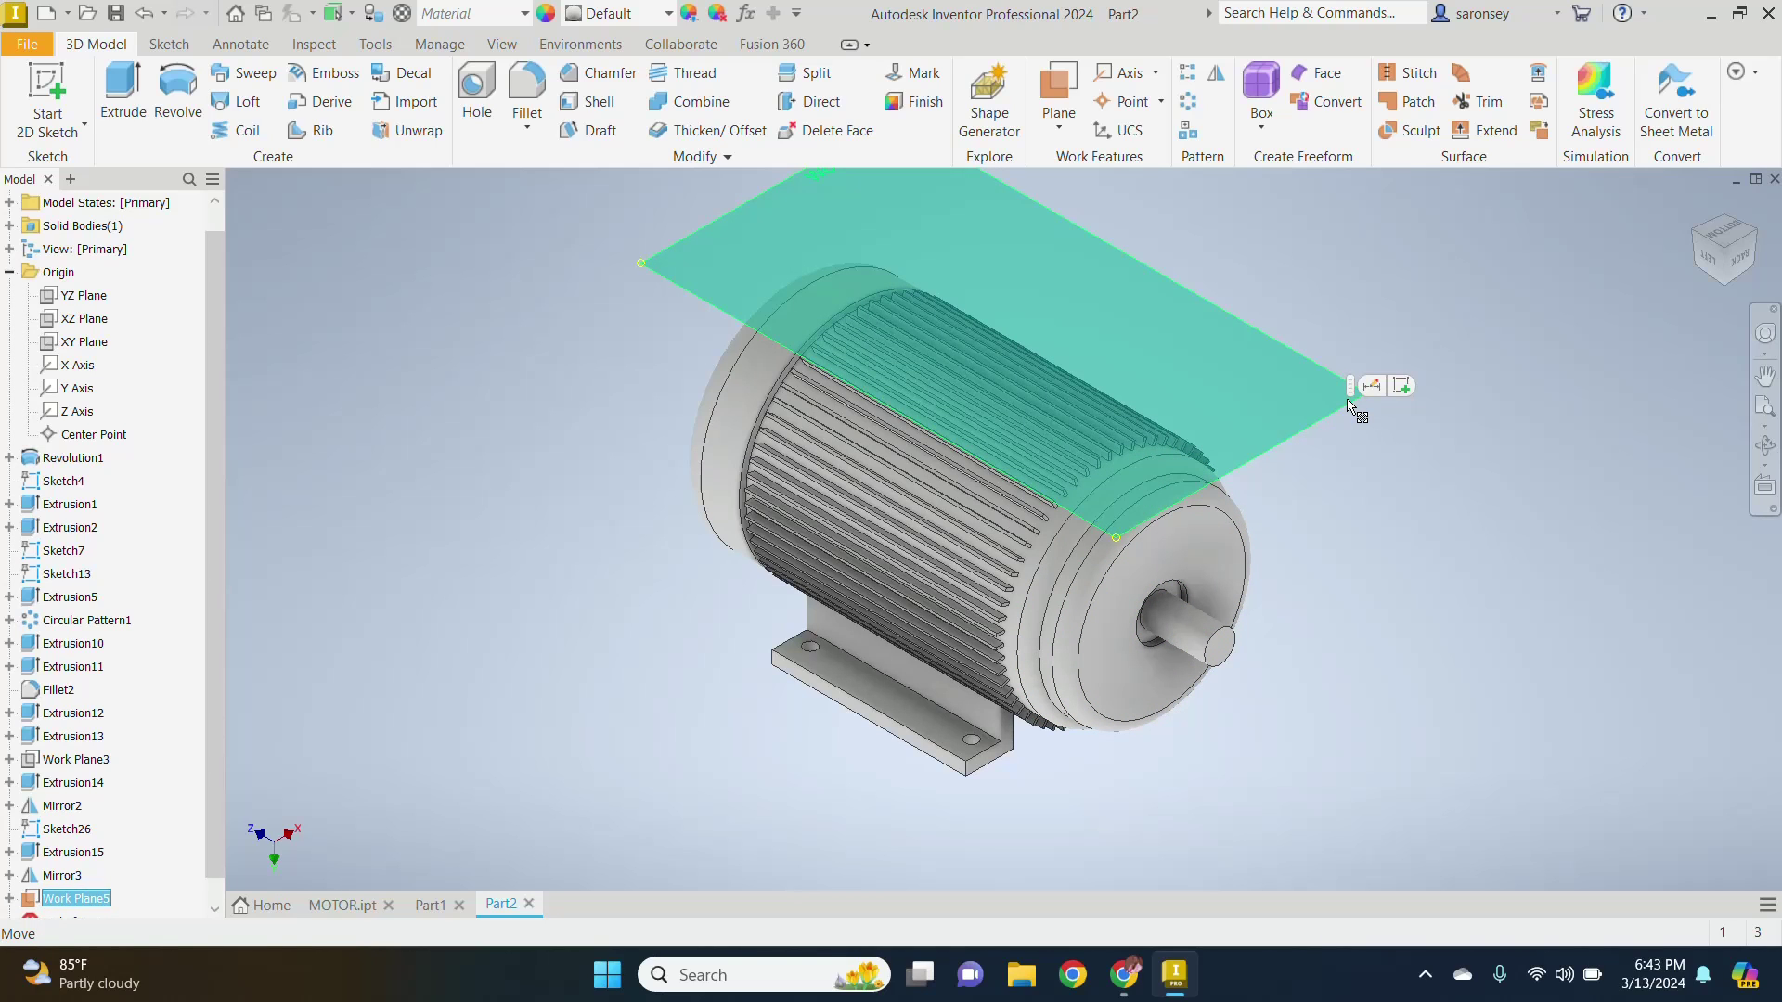
{"action": "left_click", "coordinate": [1401, 389]}
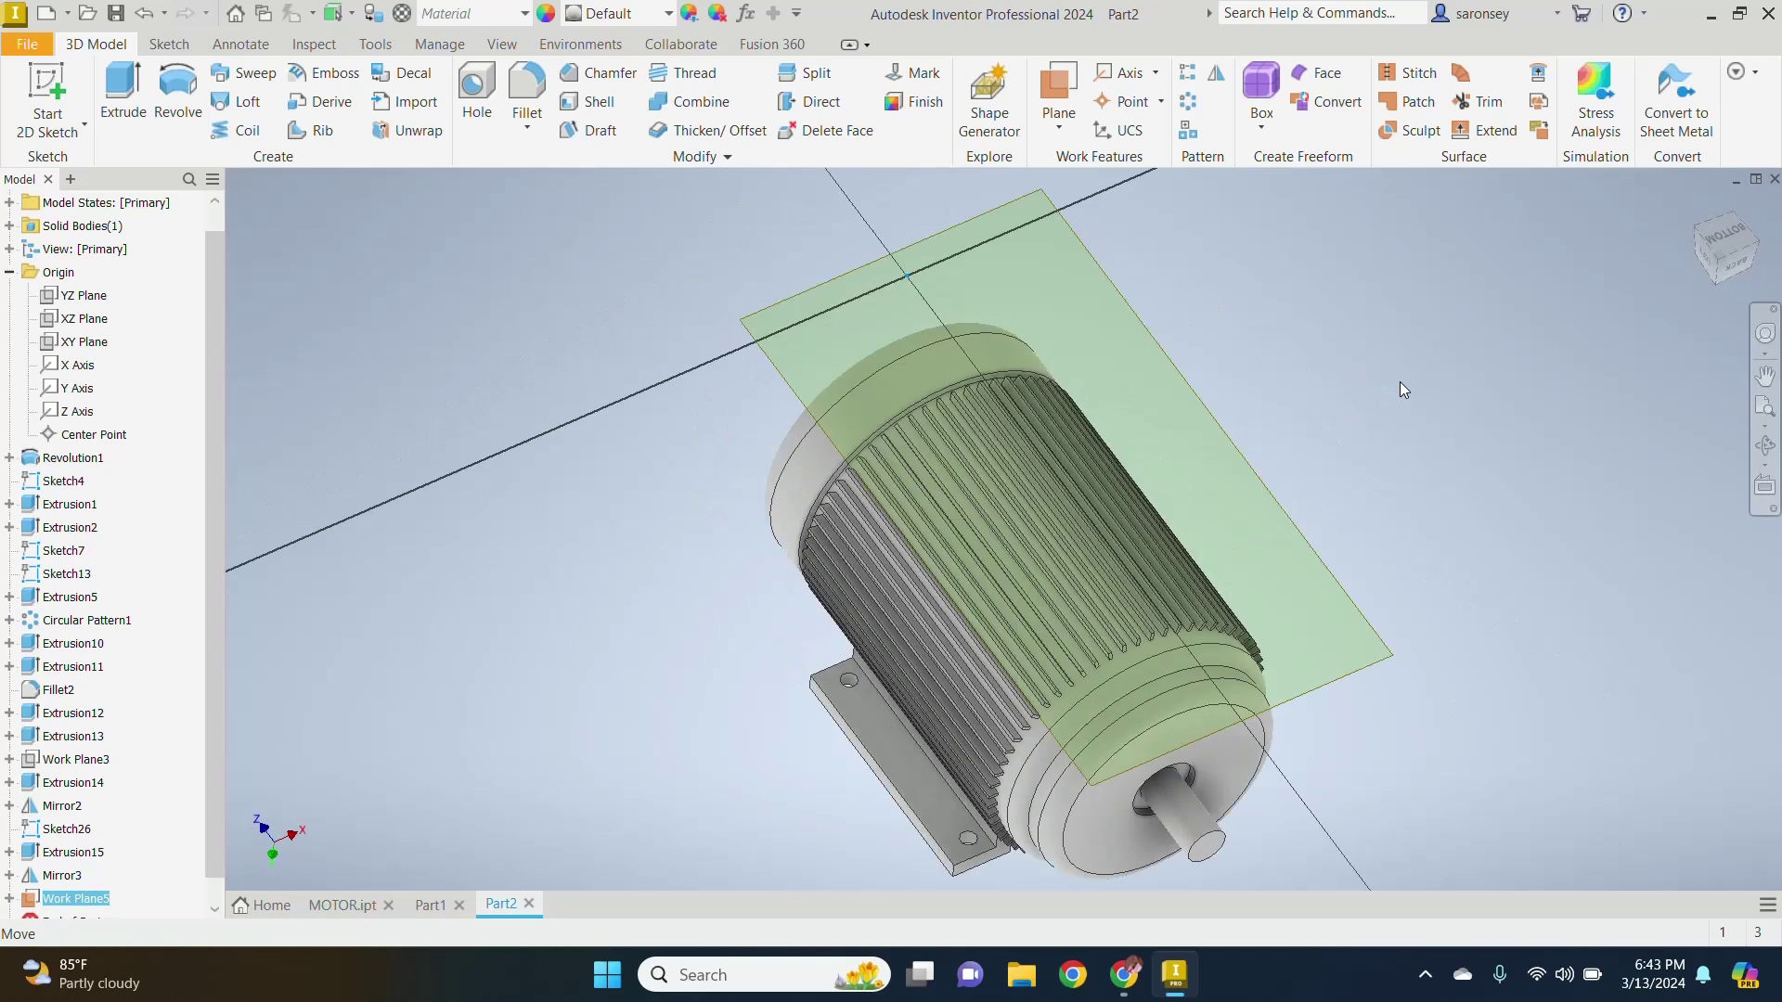
{"action": "left_click_drag", "start_coordinate": [1232, 419], "coordinate": [1237, 449]}
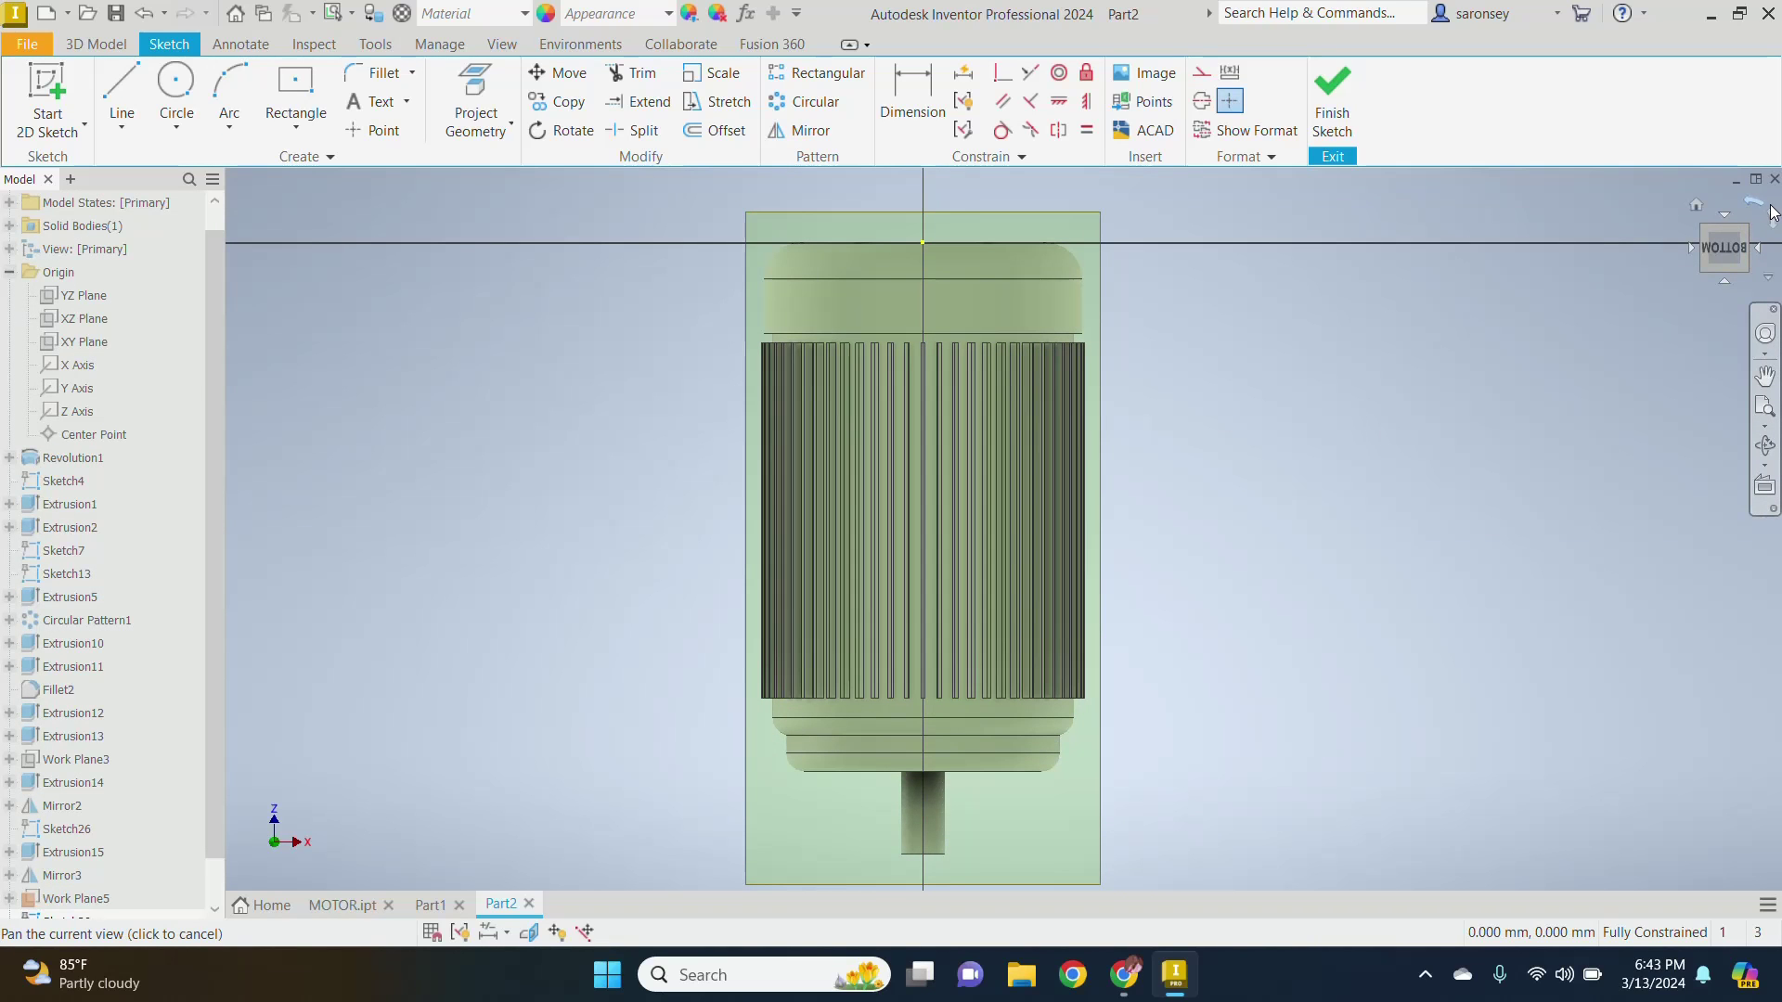
{"action": "left_click", "coordinate": [1751, 206]}
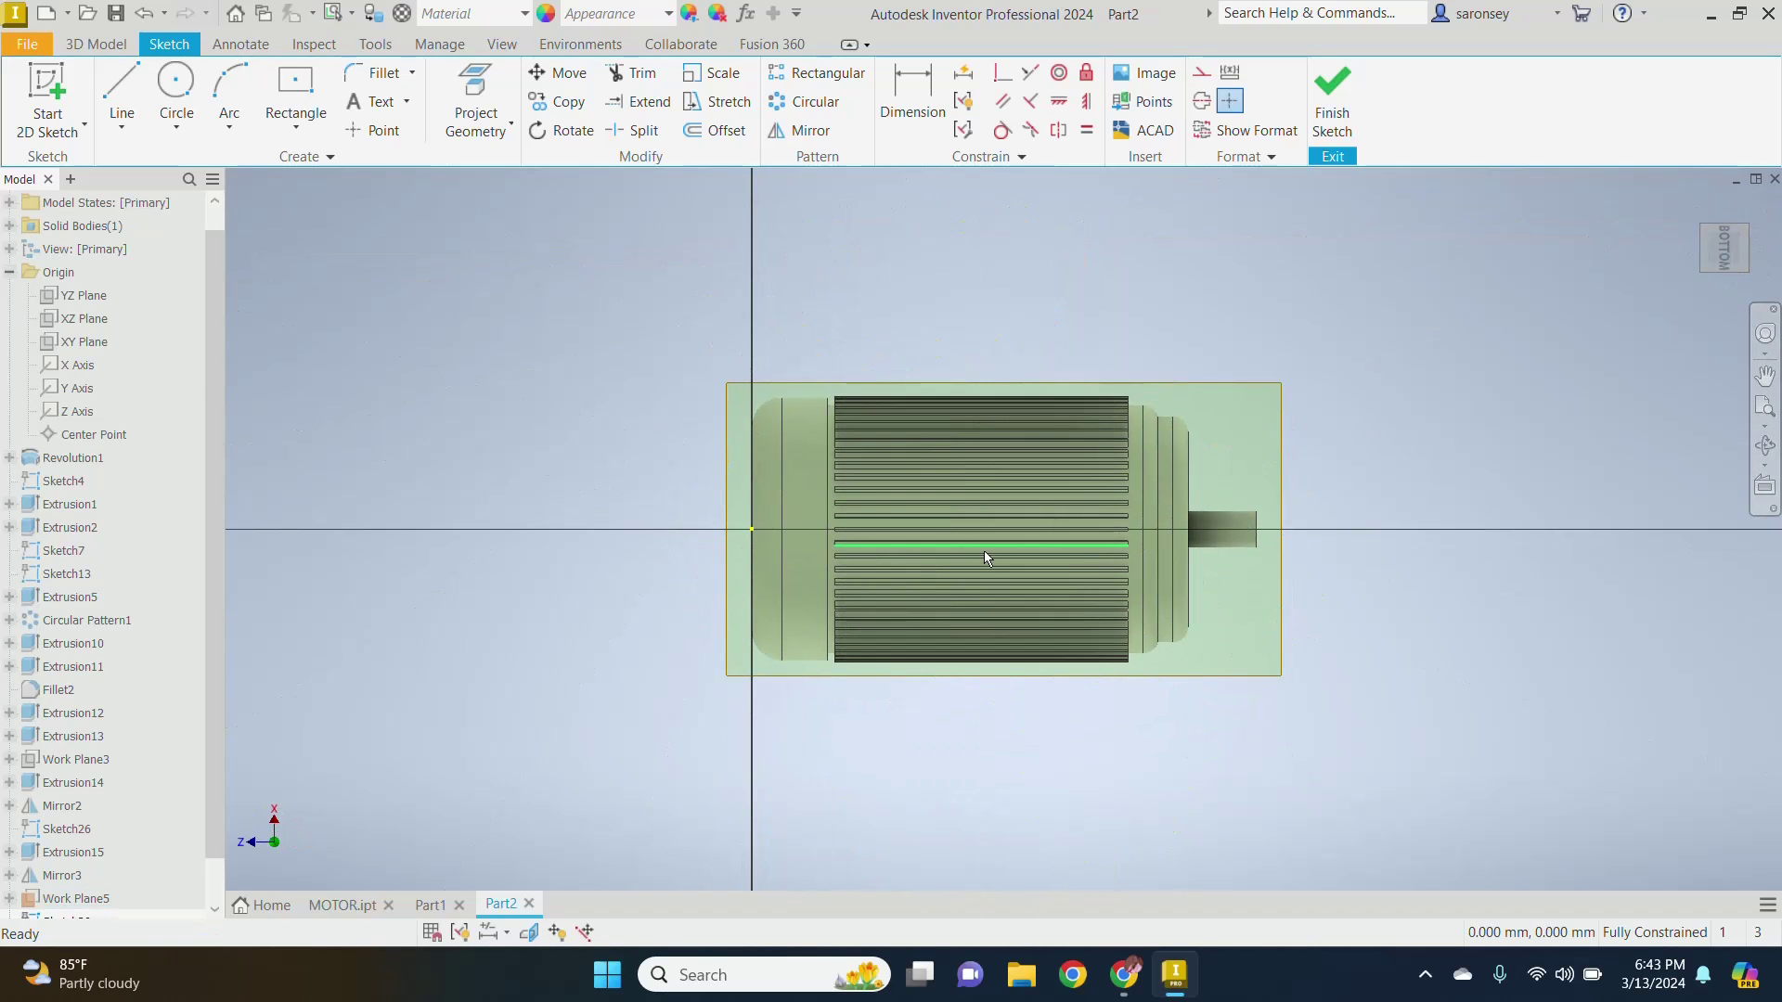
{"action": "scroll", "coordinate": [983, 549], "scroll_direction": "down", "scroll_amount": 3}
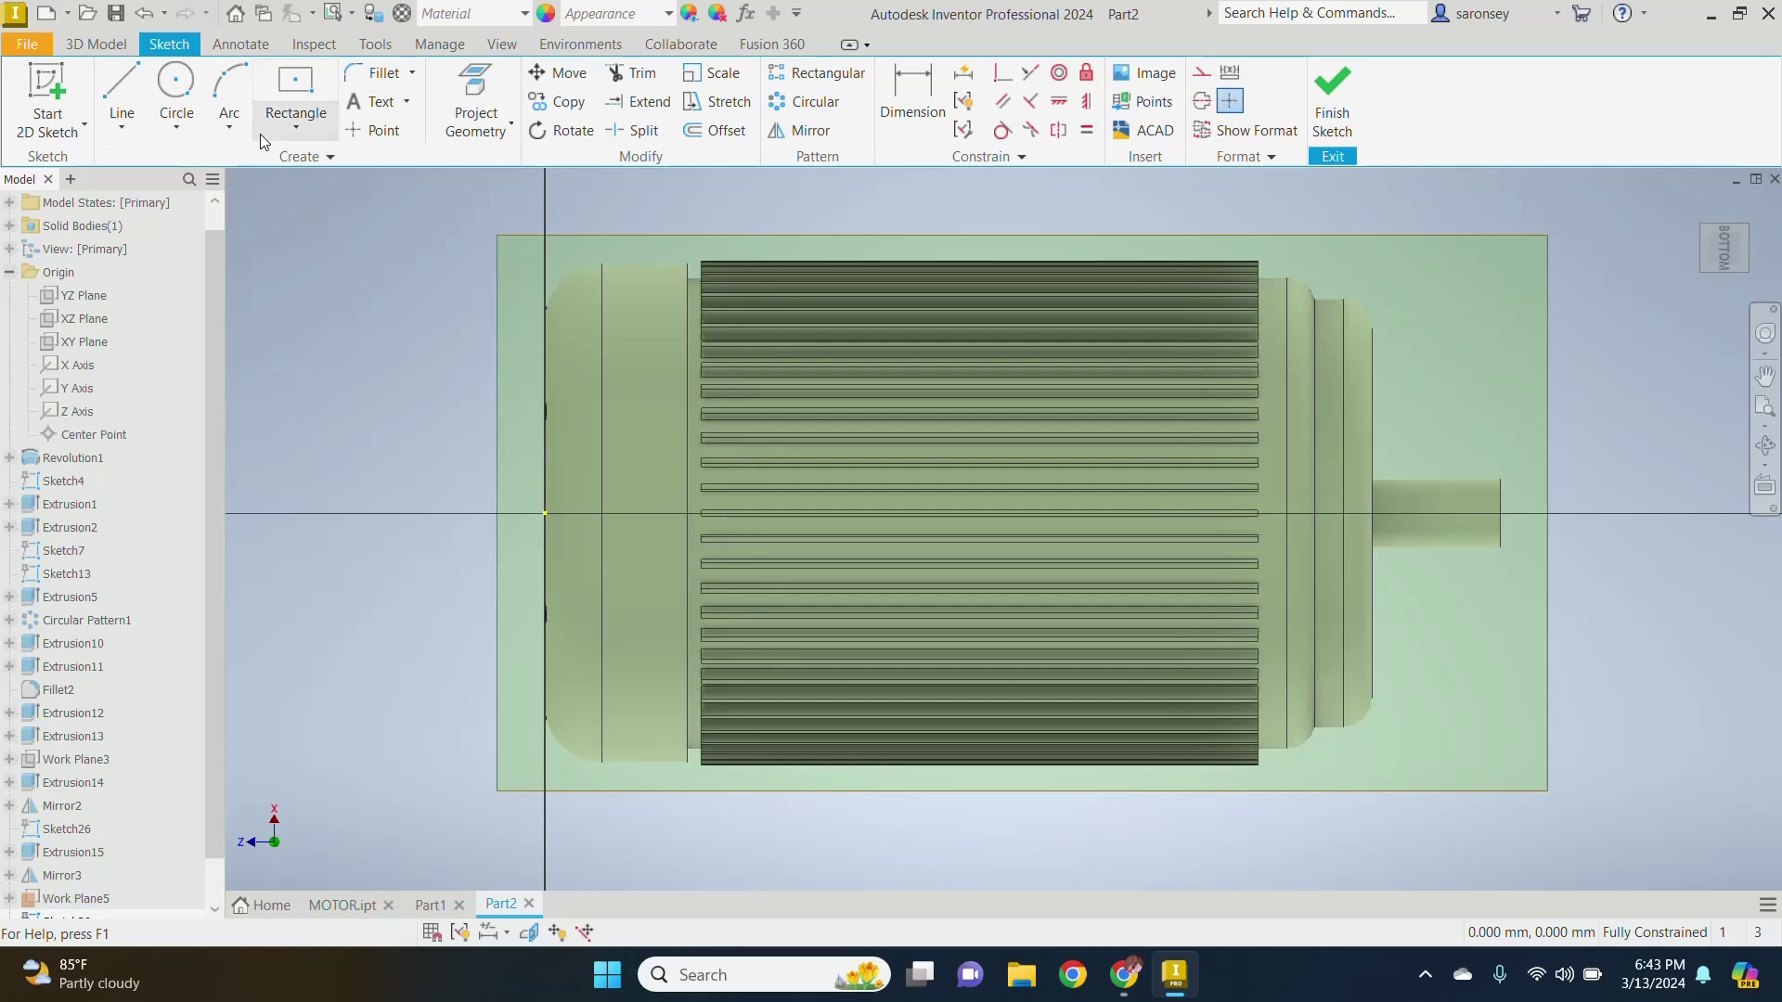
Step: Draw a center rectangle 120 mm along the motor axis by 80 mm wide over the middle of the fins and finish the sketch
{"action": "left_click", "coordinate": [295, 90]}
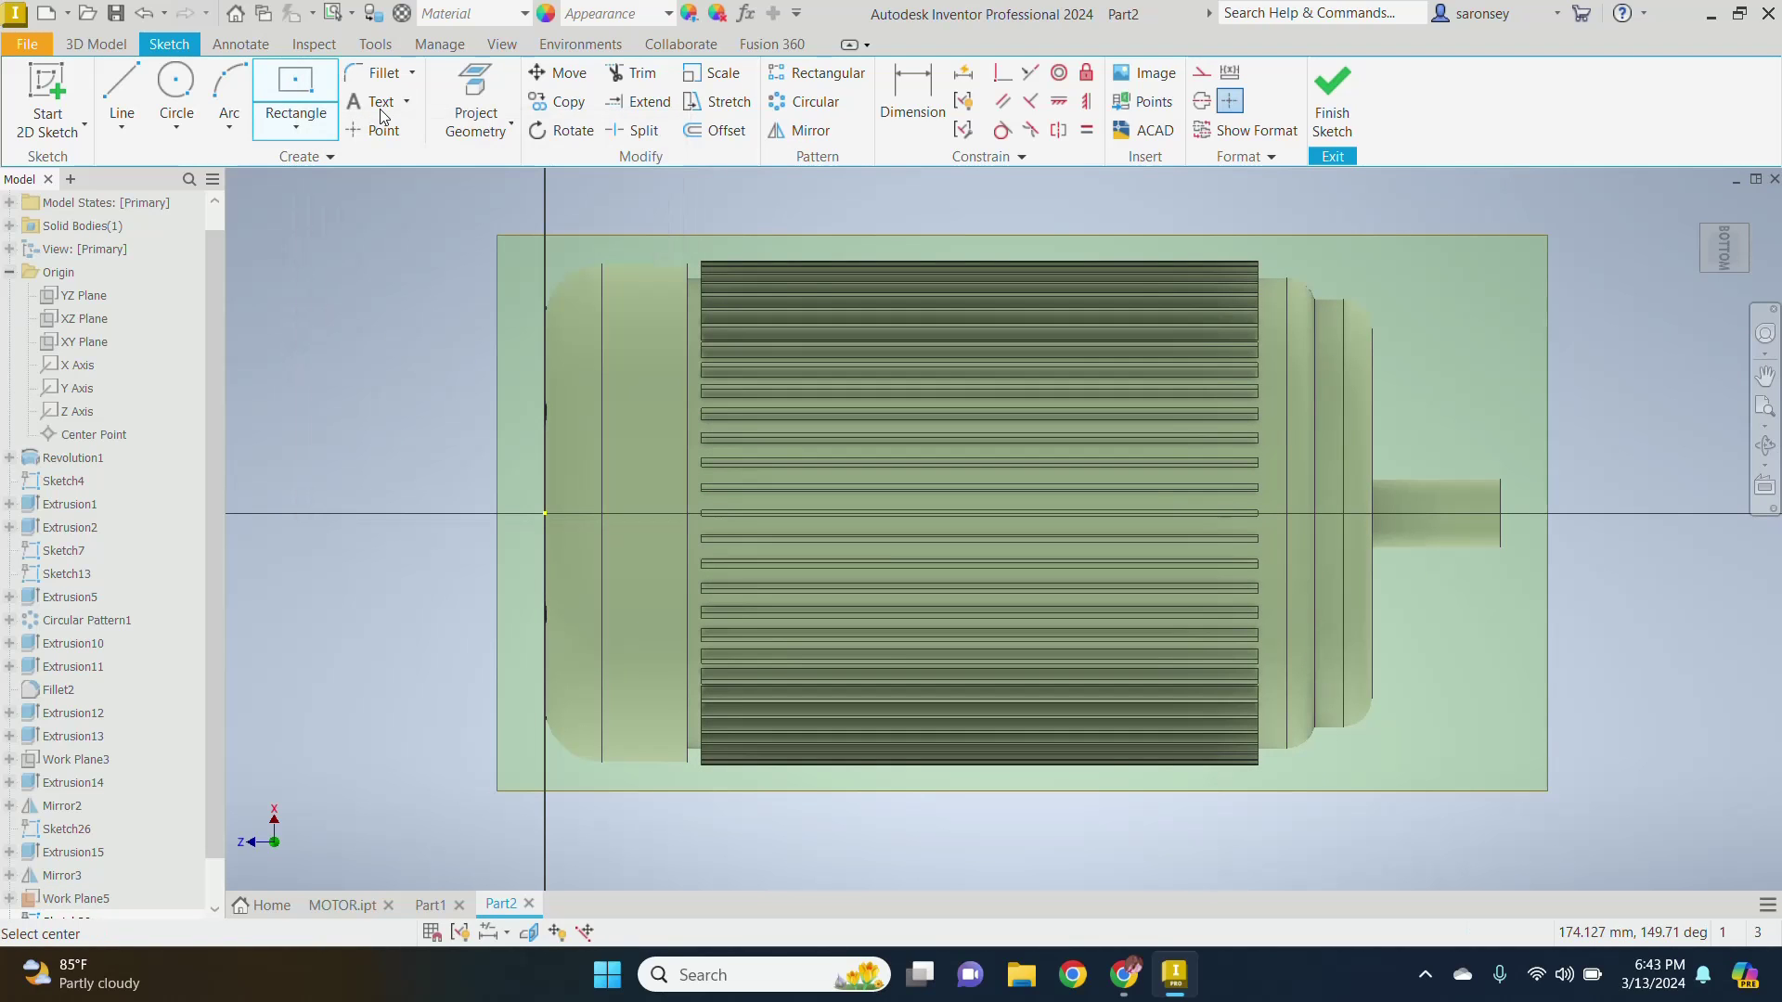
{"action": "left_click", "coordinate": [978, 510]}
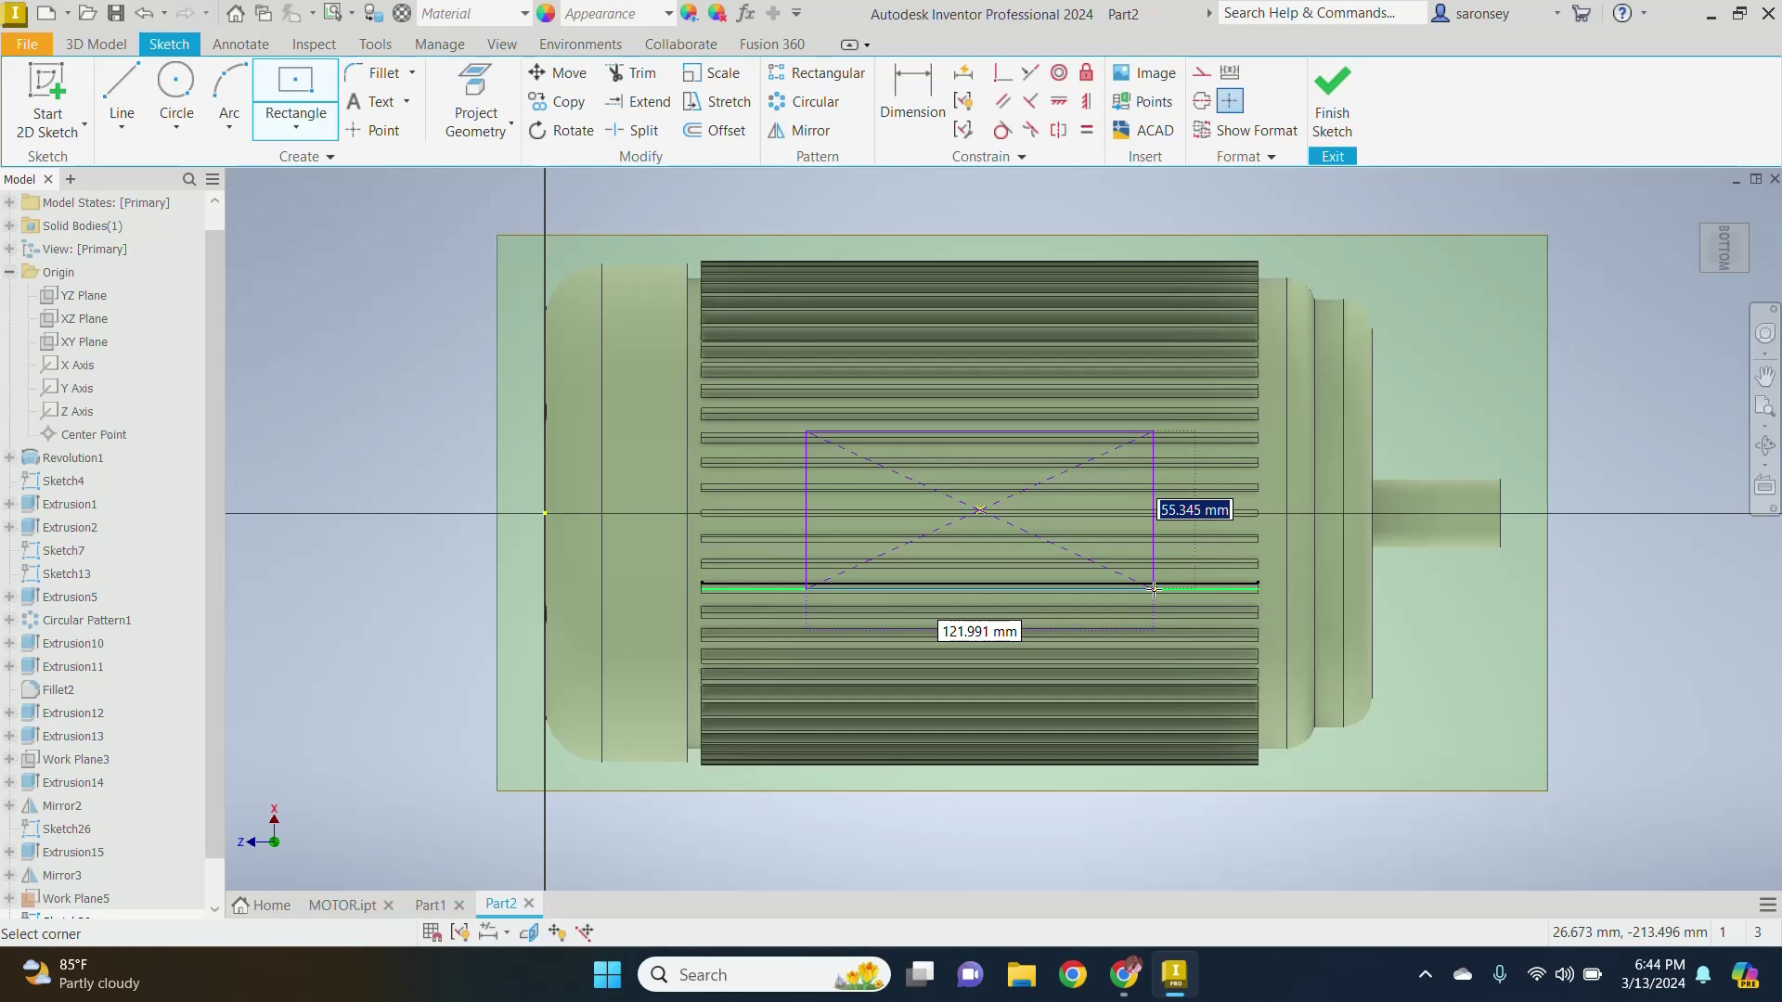
{"action": "type", "text": "80"}
{"action": "key", "text": "Tab"}
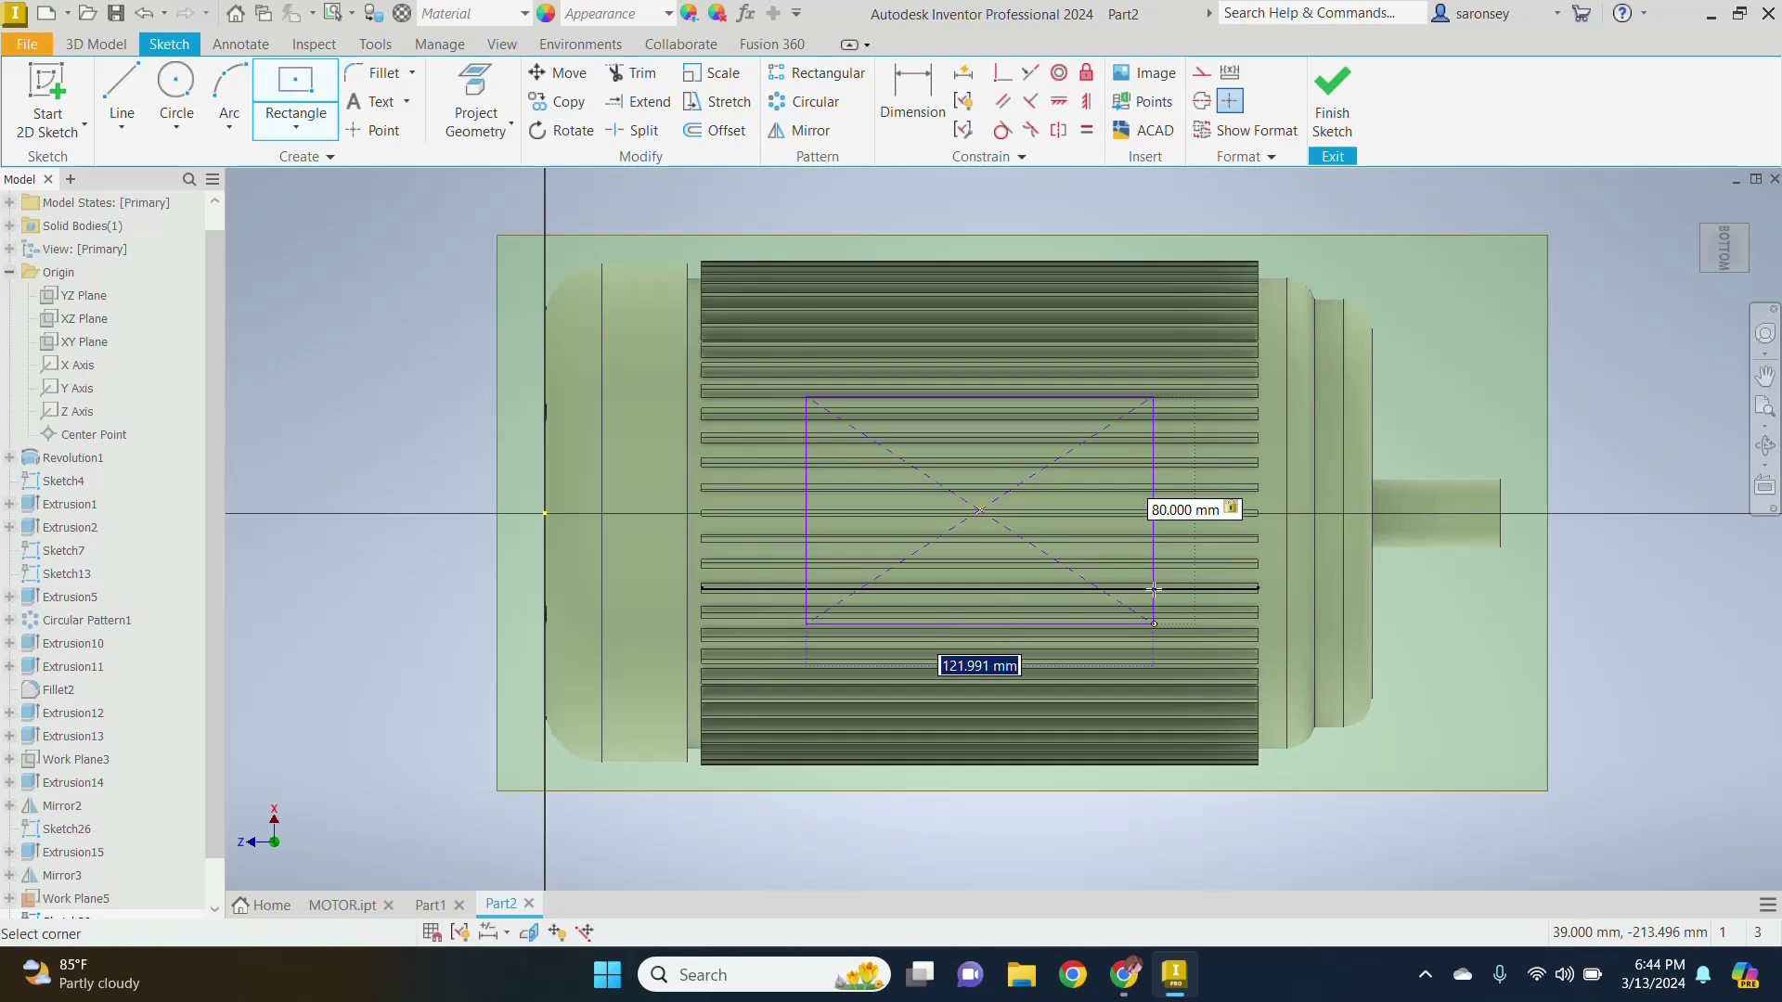
{"action": "type", "text": "12"}
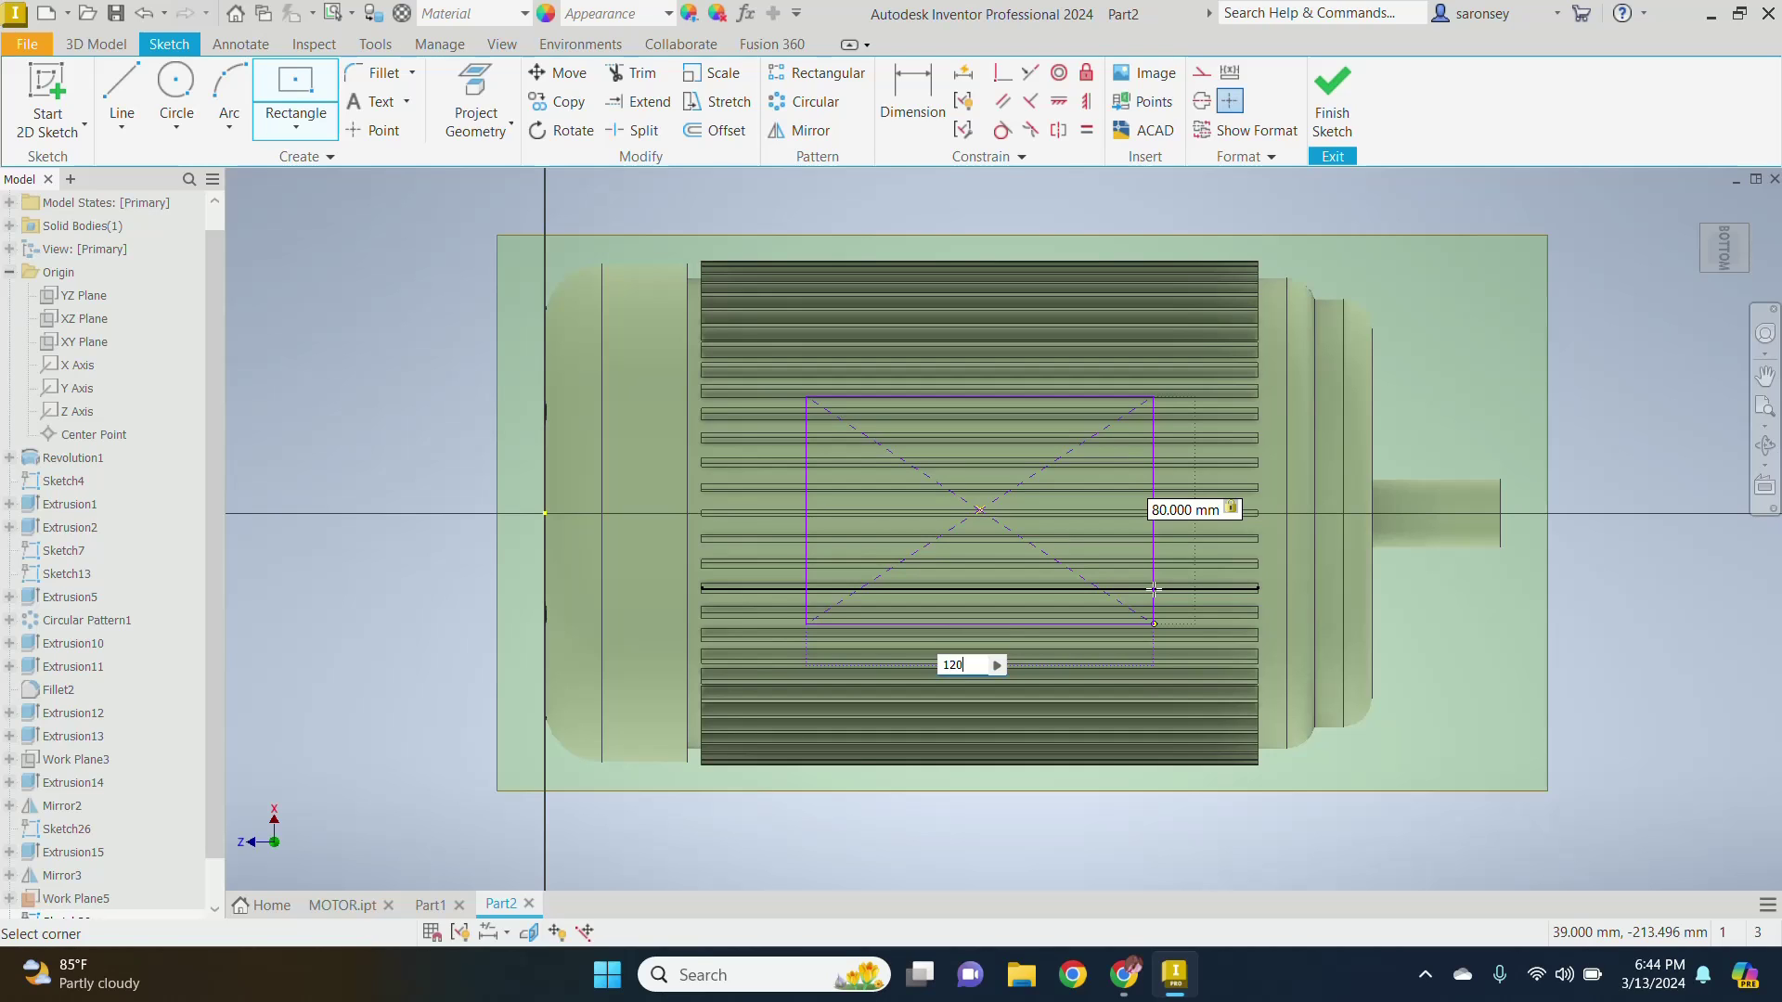
{"action": "type", "text": "0"}
{"action": "key", "text": "Return"}
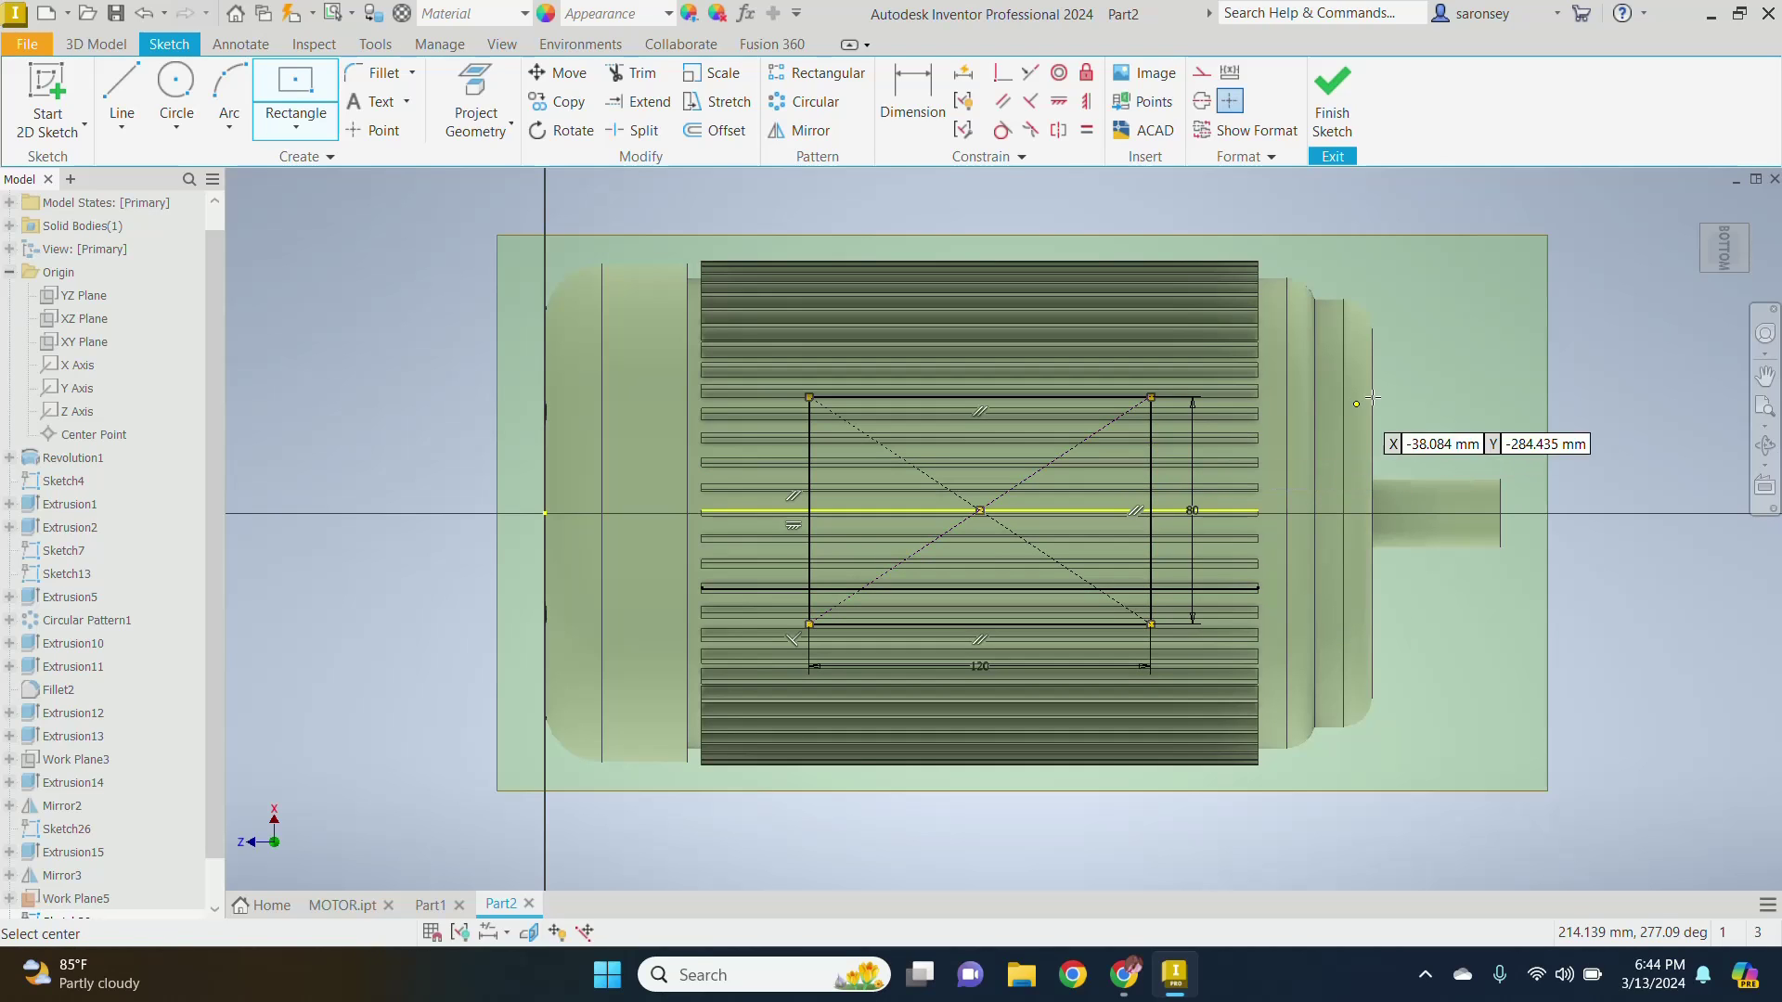
{"action": "right_click", "coordinate": [1266, 406]}
{"action": "left_click", "coordinate": [1343, 410]}
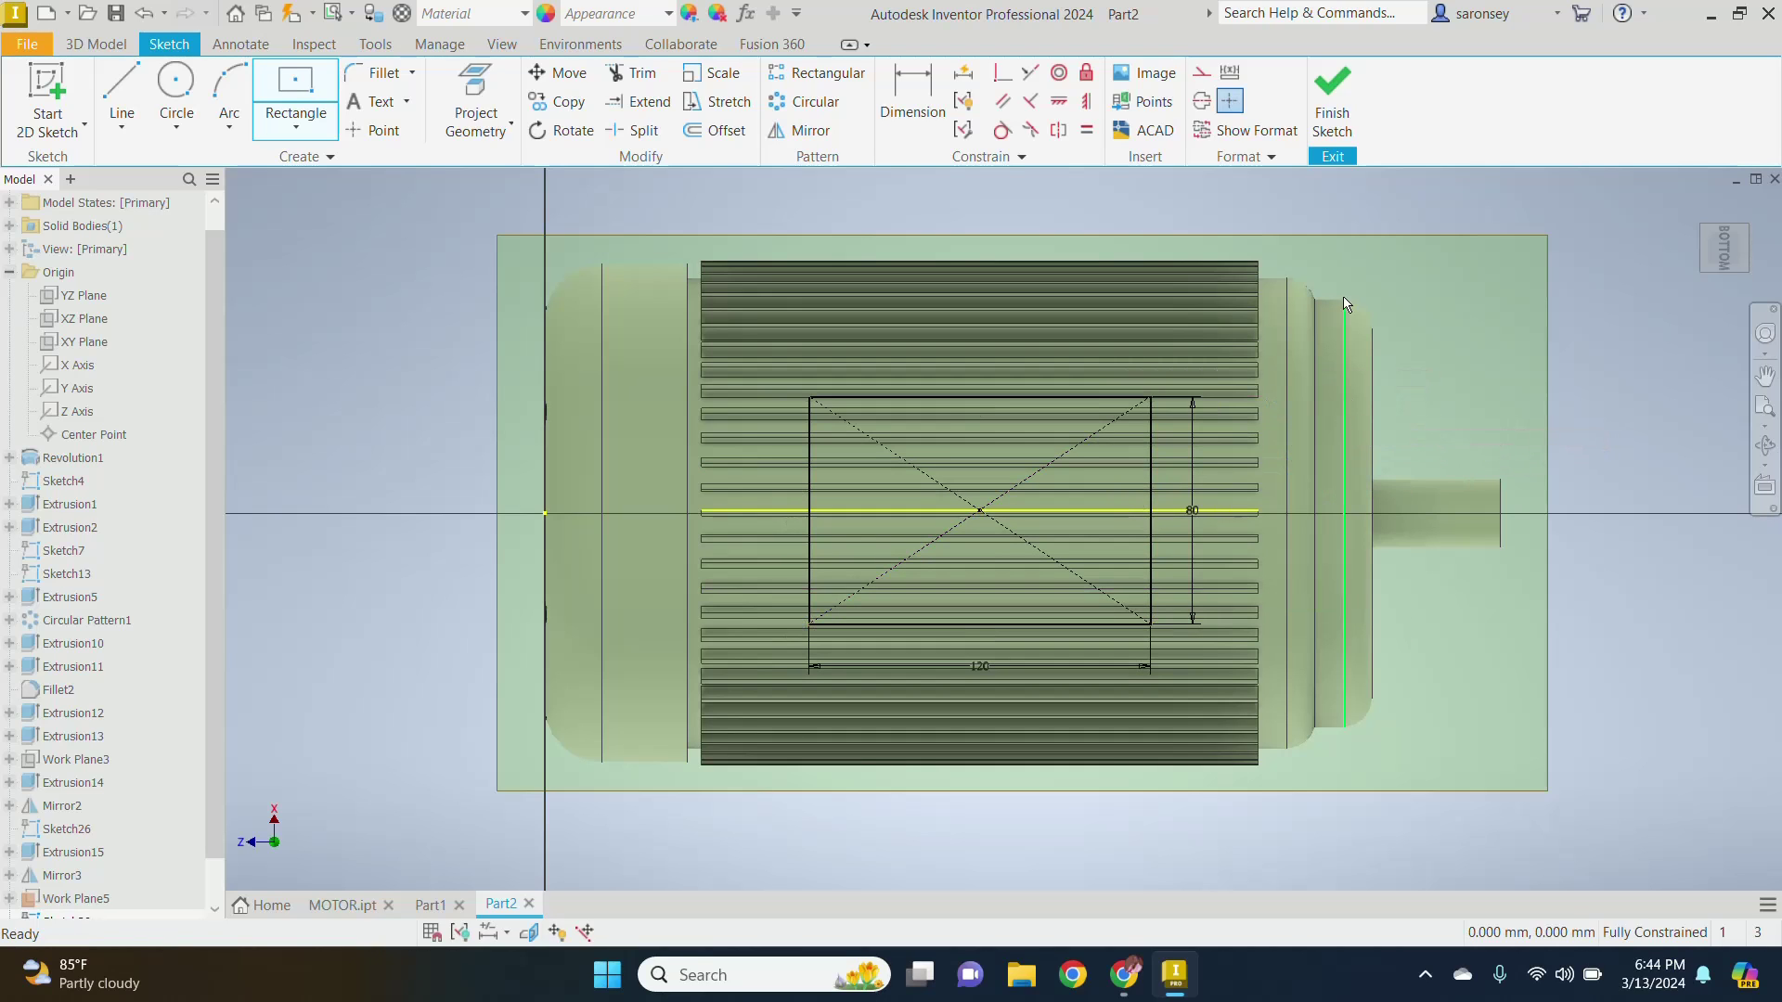
{"action": "left_click", "coordinate": [1324, 109]}
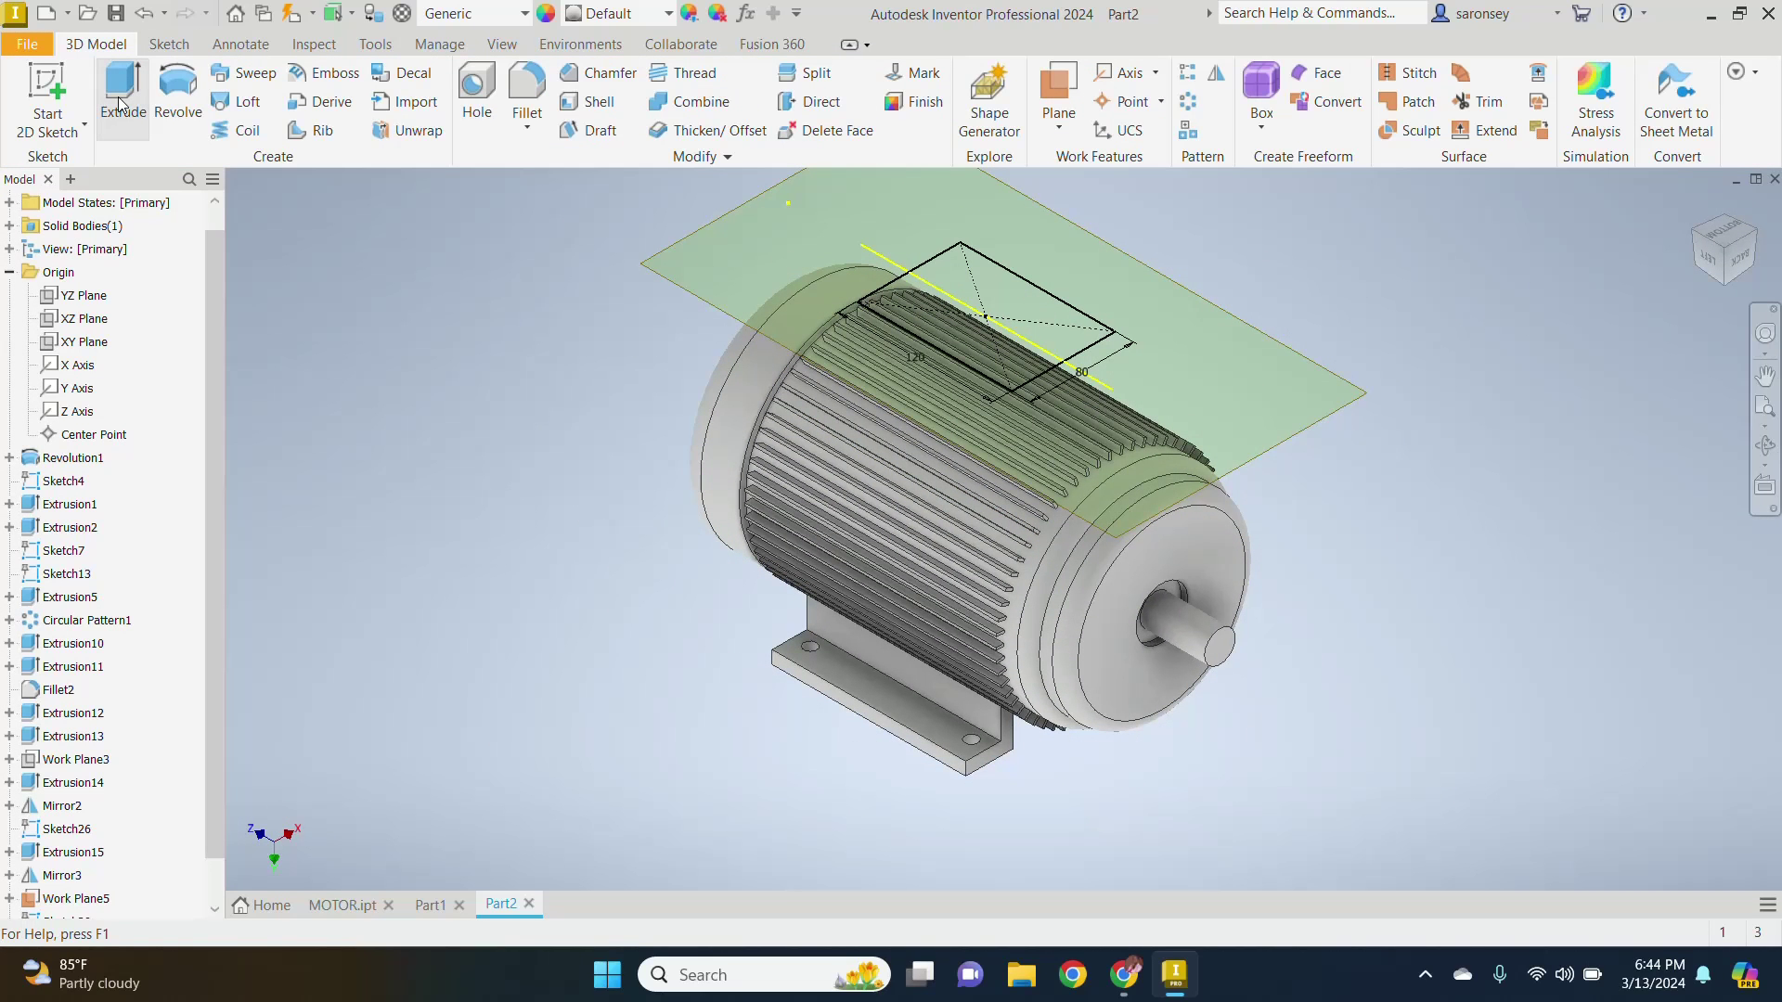
Step: Extrude both halves of the 120 by 80 mm rectangle 75 mm down into the motor body as a joined box
{"action": "left_click", "coordinate": [120, 104]}
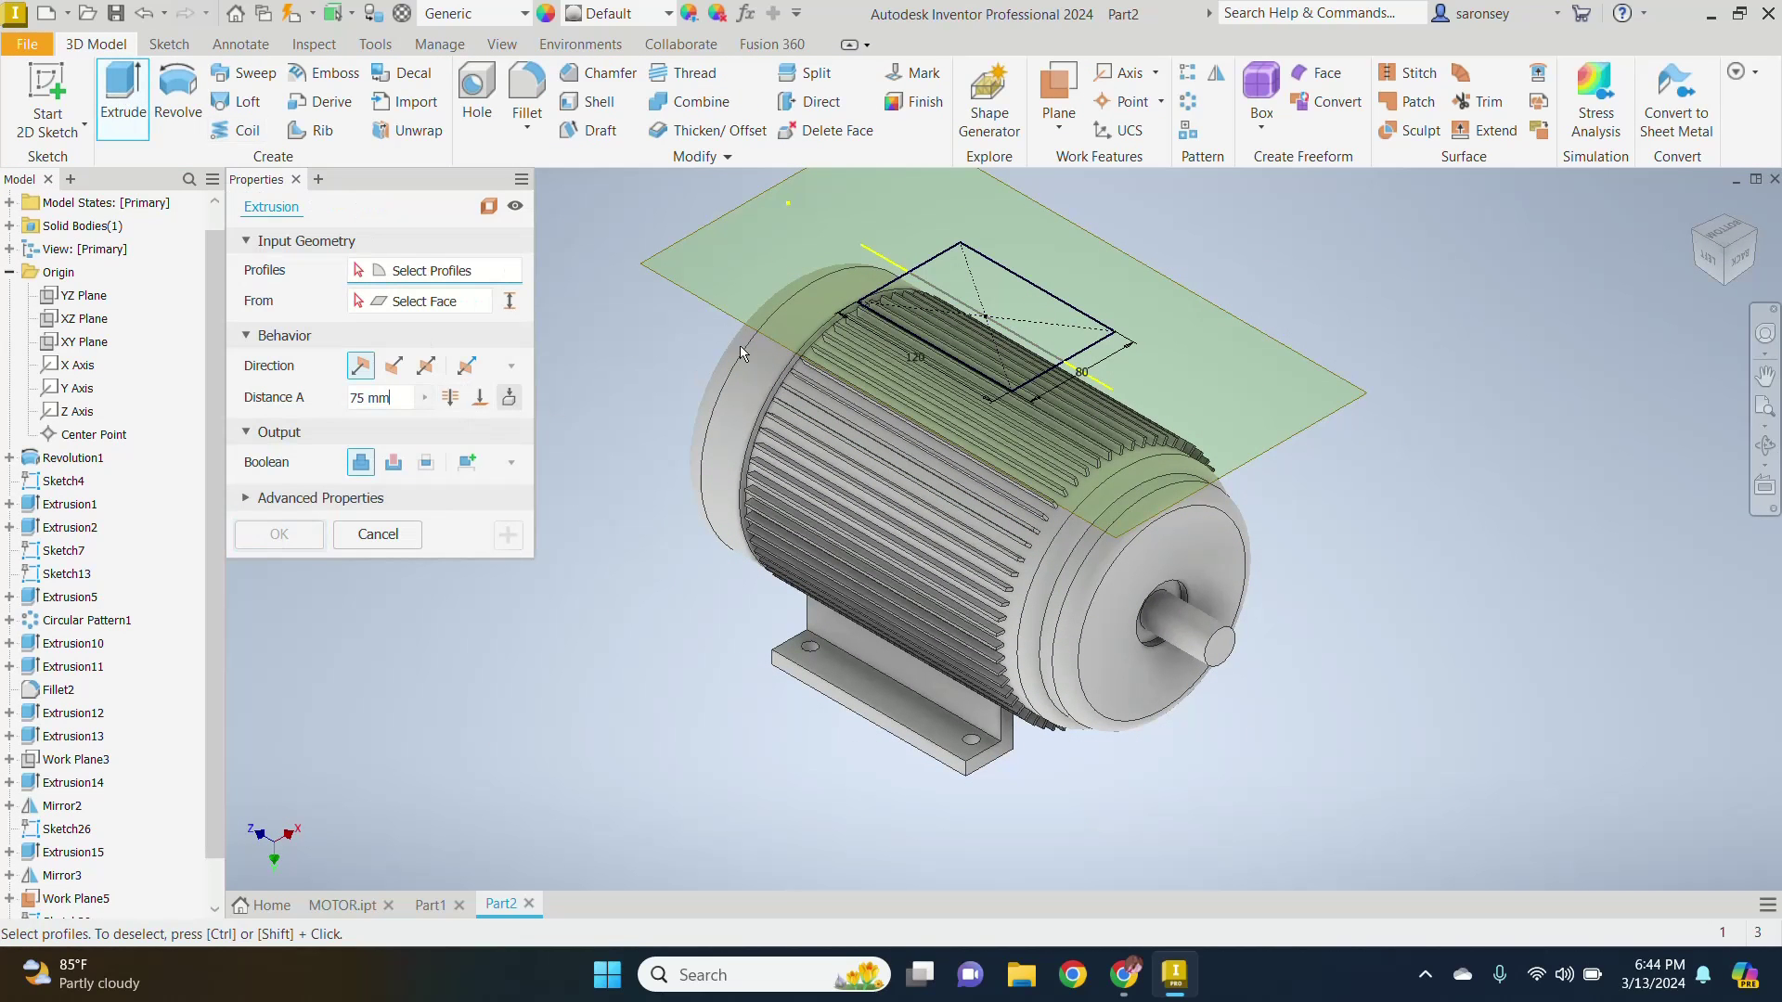
{"action": "left_click", "coordinate": [946, 329]}
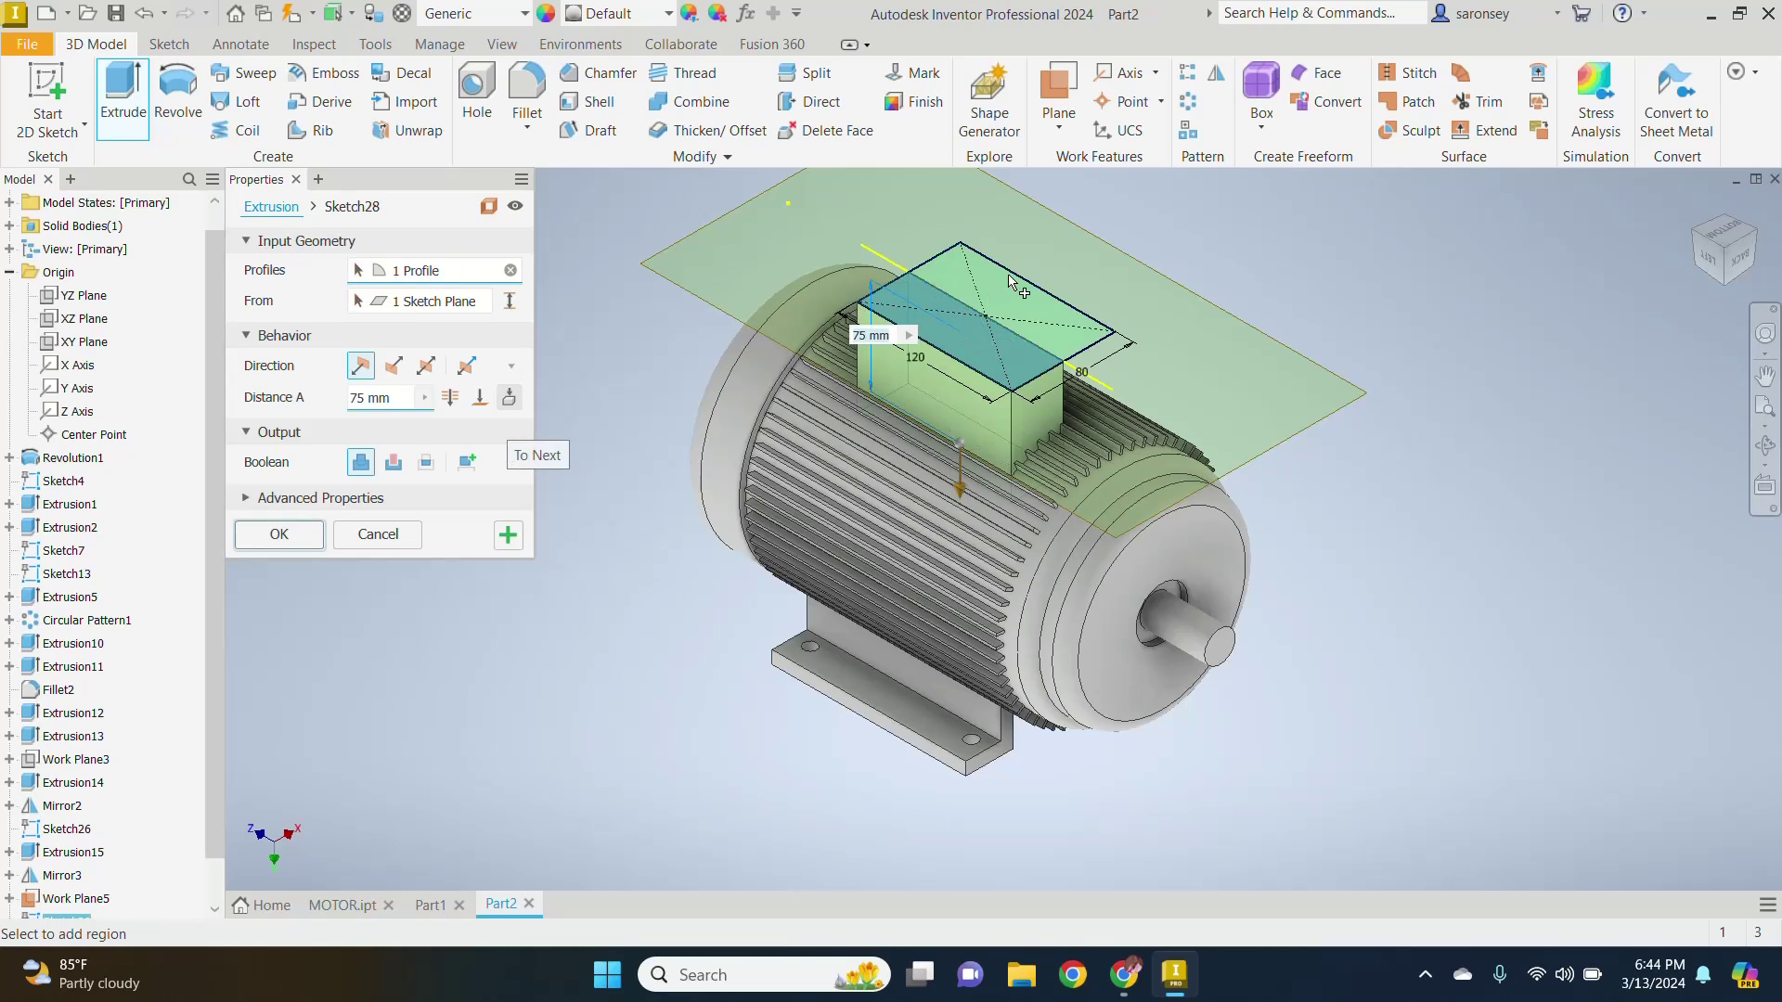
{"action": "left_click", "coordinate": [1012, 292]}
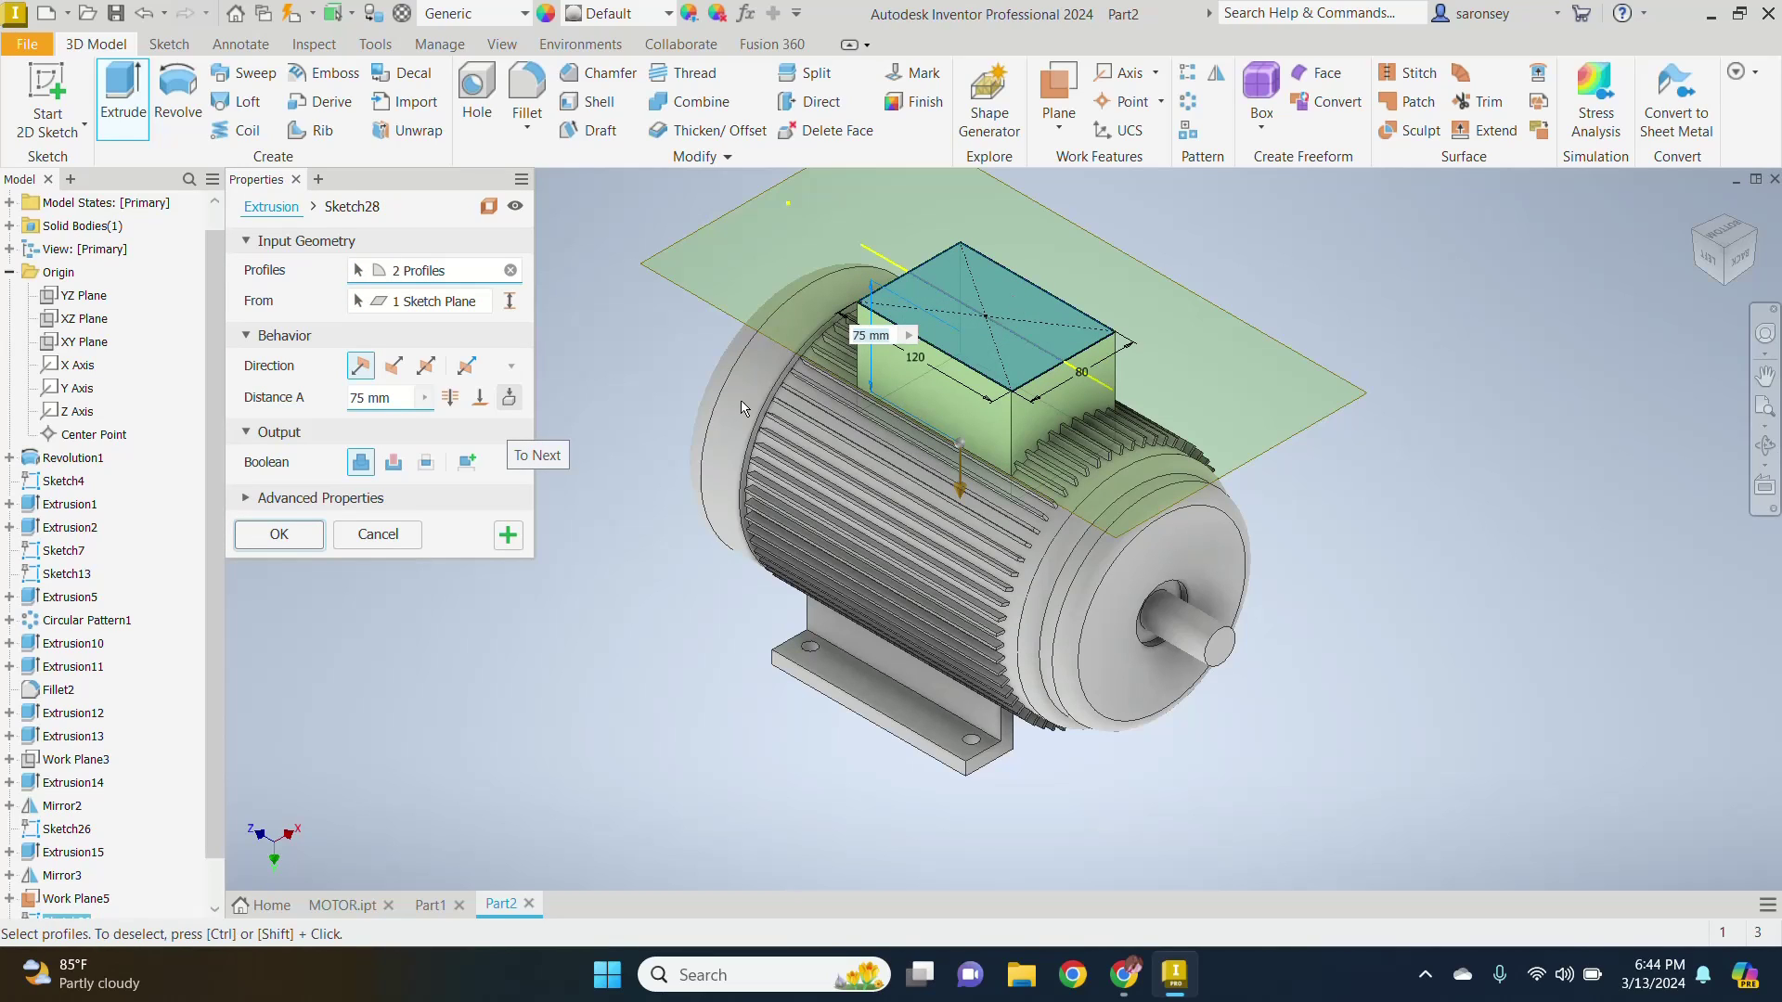
{"action": "left_click", "coordinate": [279, 534]}
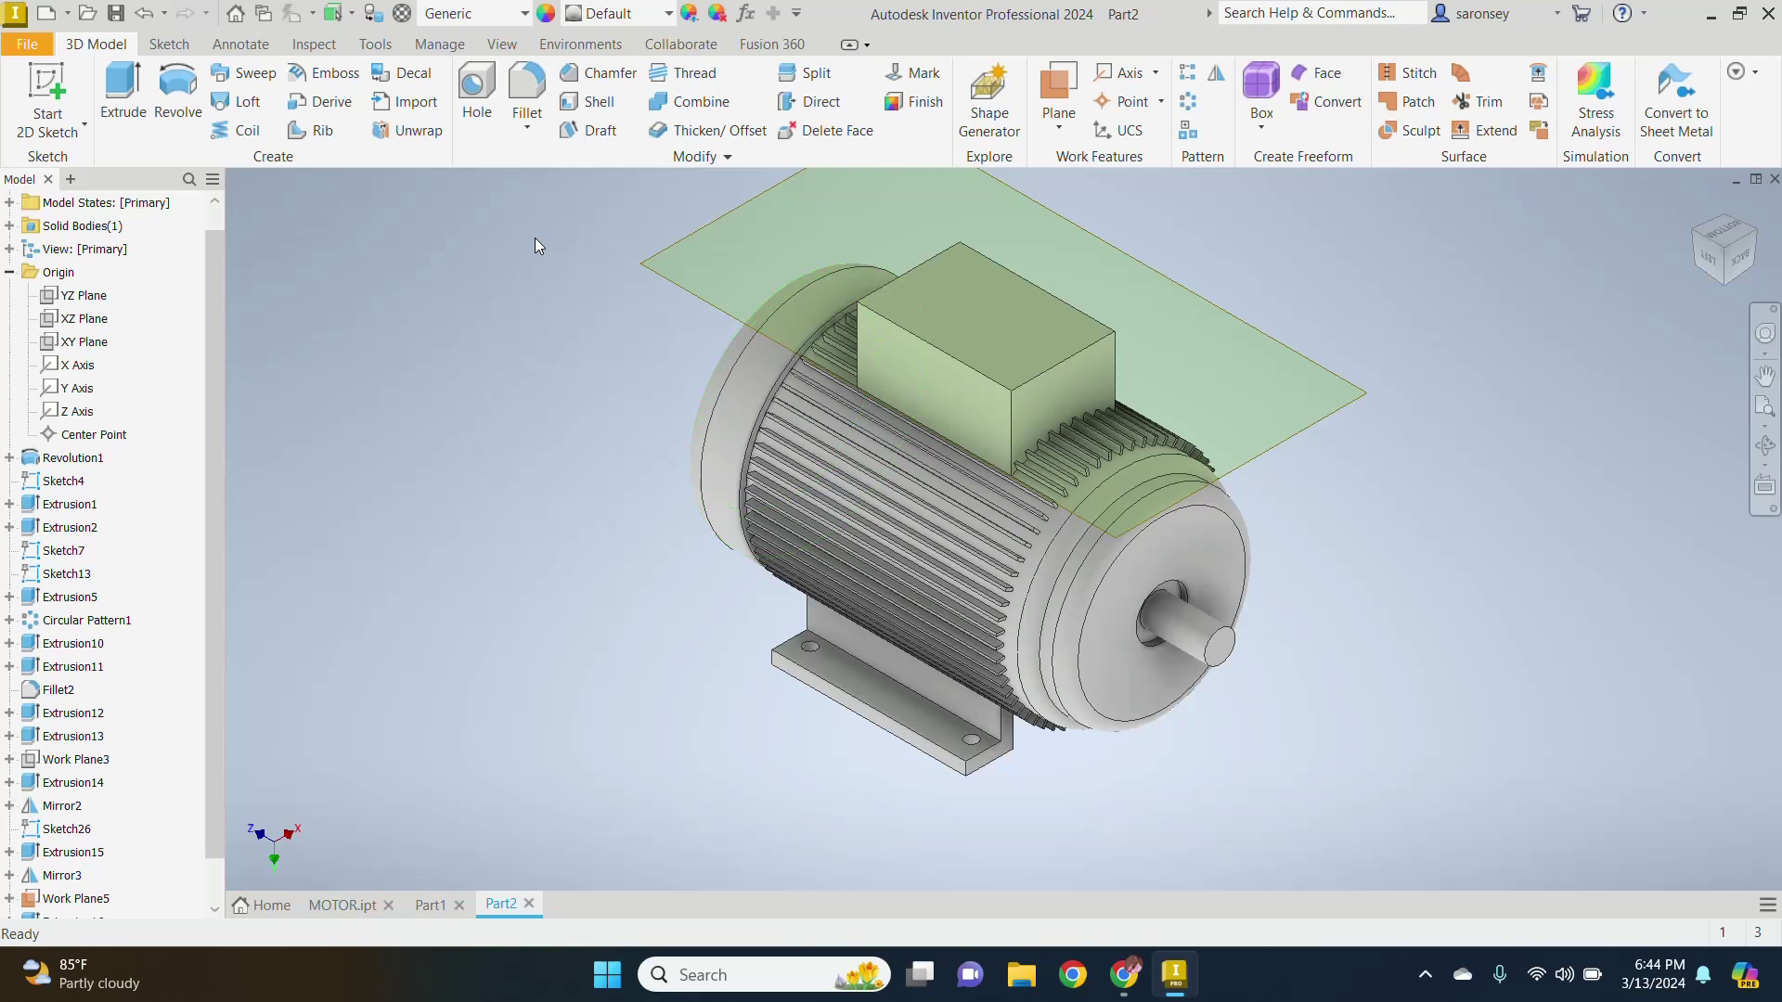
Step: Hide the offset work plane above the motor
{"action": "left_click", "coordinate": [1327, 384]}
{"action": "right_click", "coordinate": [1343, 383]}
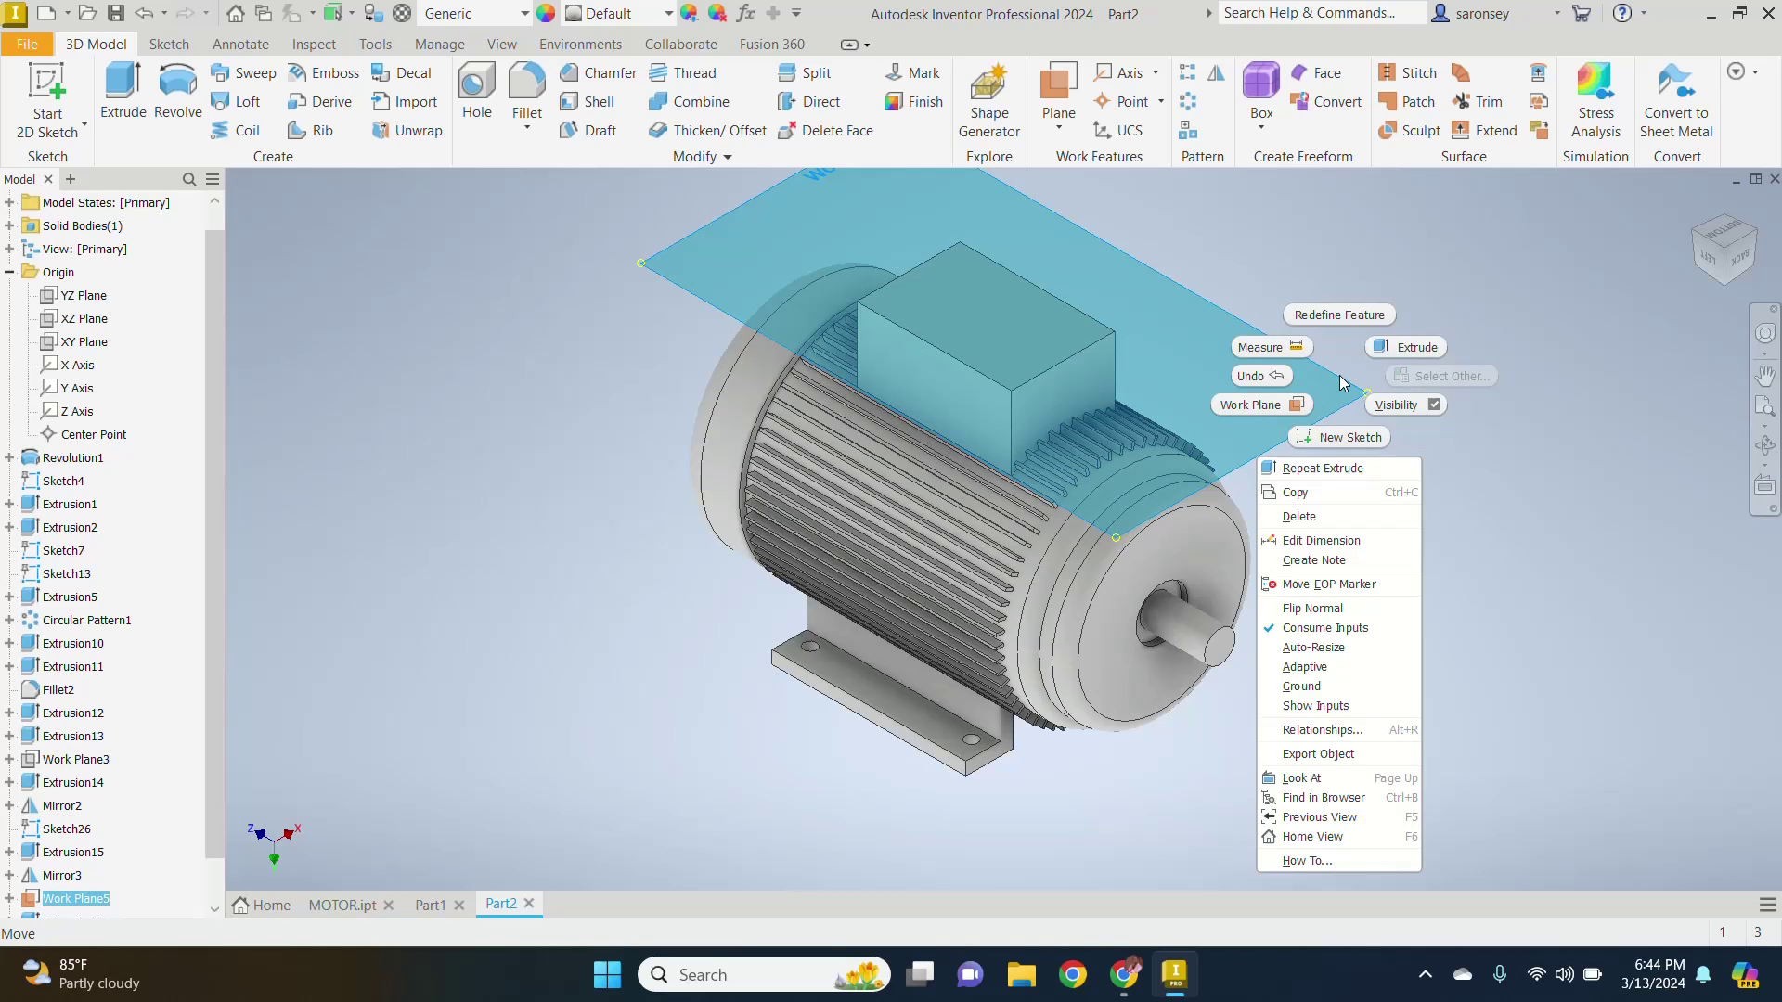
{"action": "left_click", "coordinate": [1390, 404]}
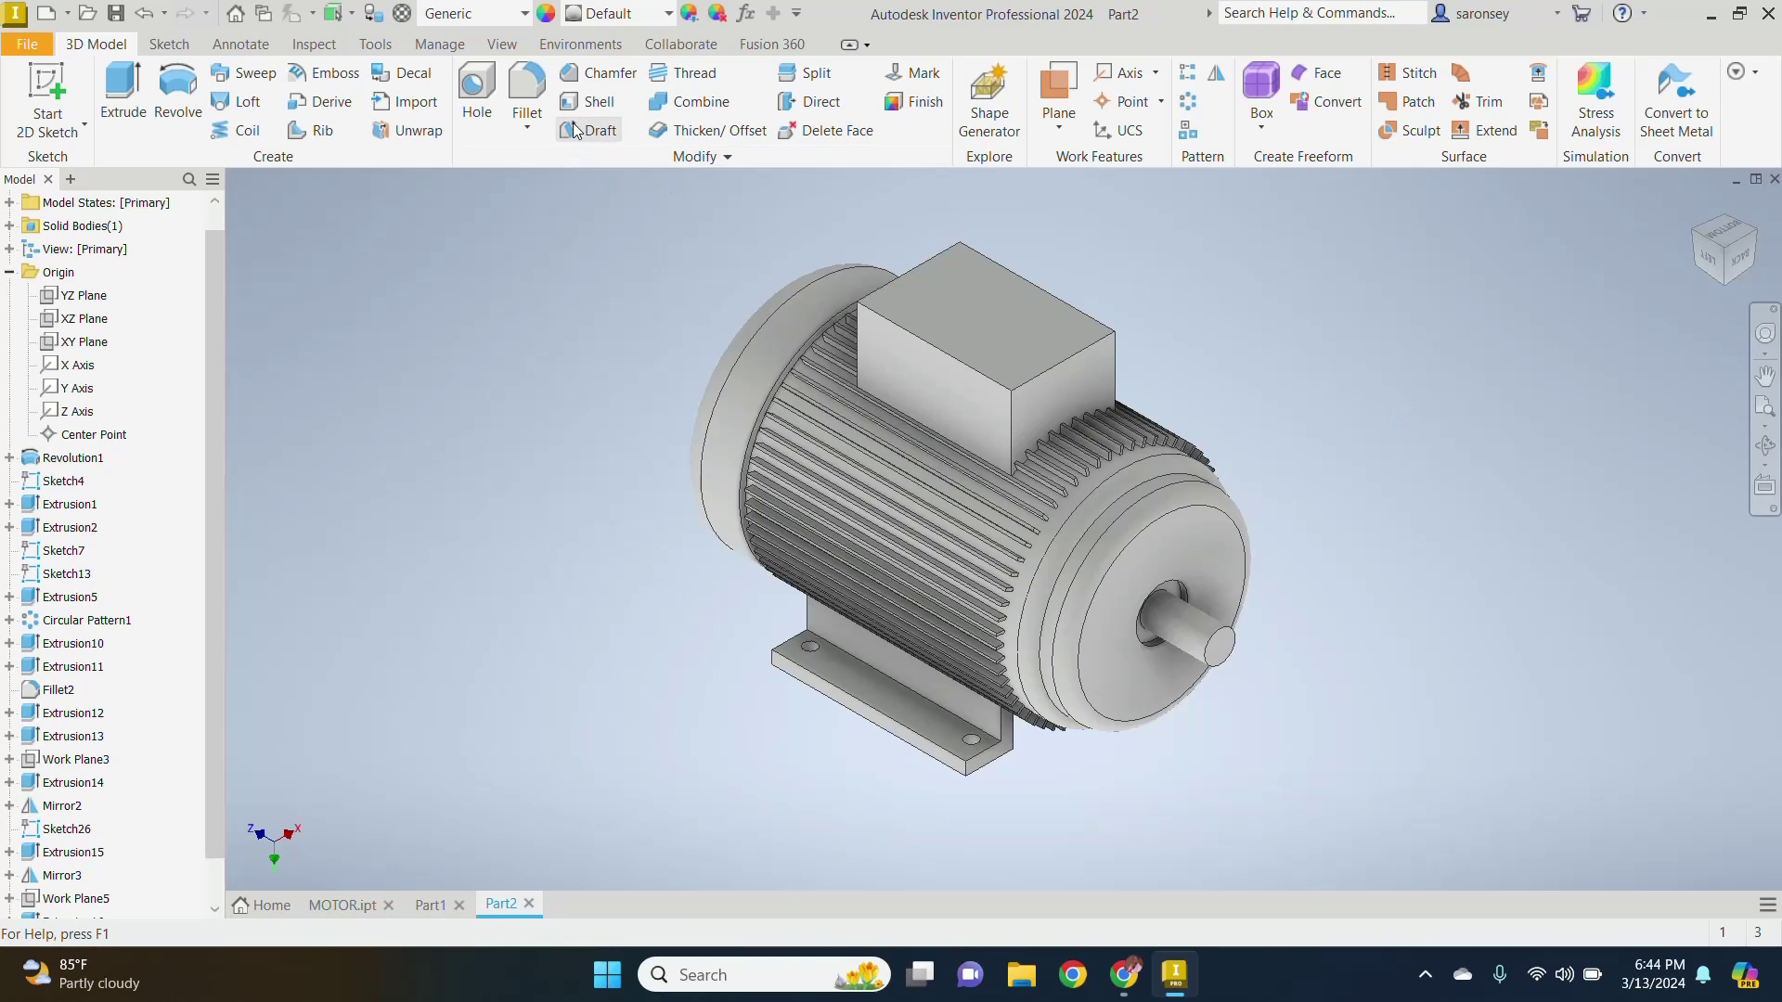
Step: Chamfer the four upper edges of the box on top of the motor with a 5 mm distance
{"action": "left_click", "coordinate": [613, 72]}
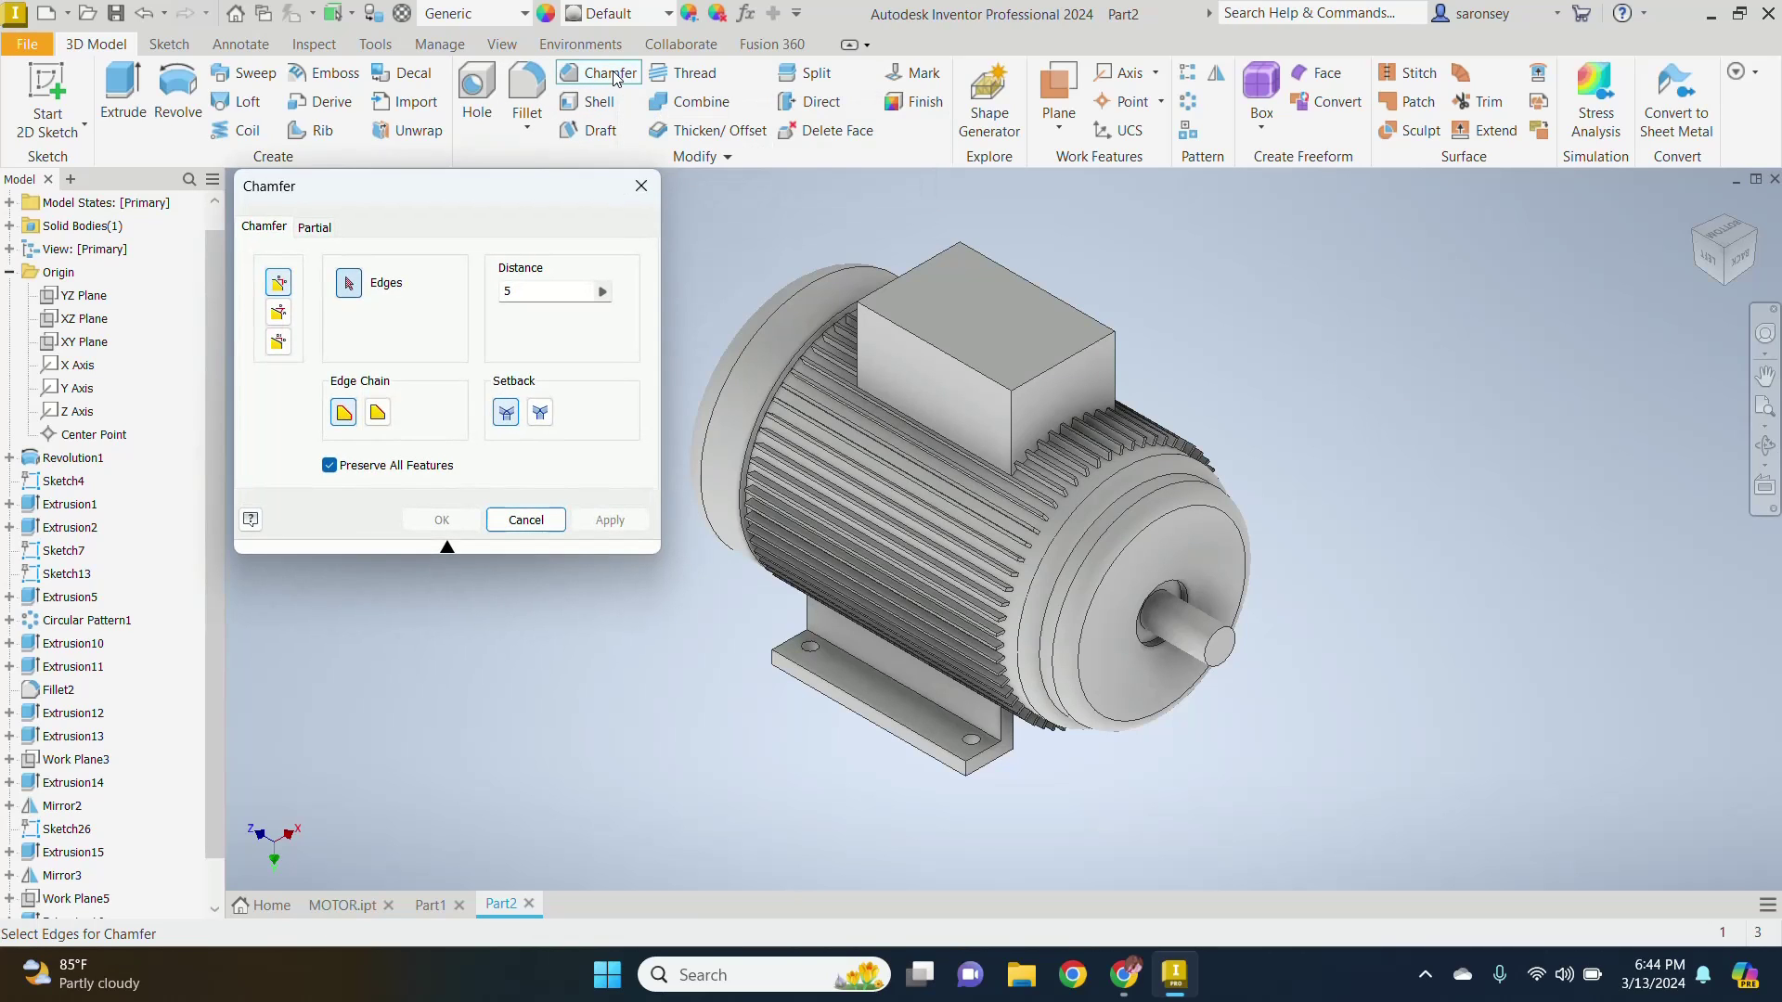
{"action": "left_click", "coordinate": [949, 252]}
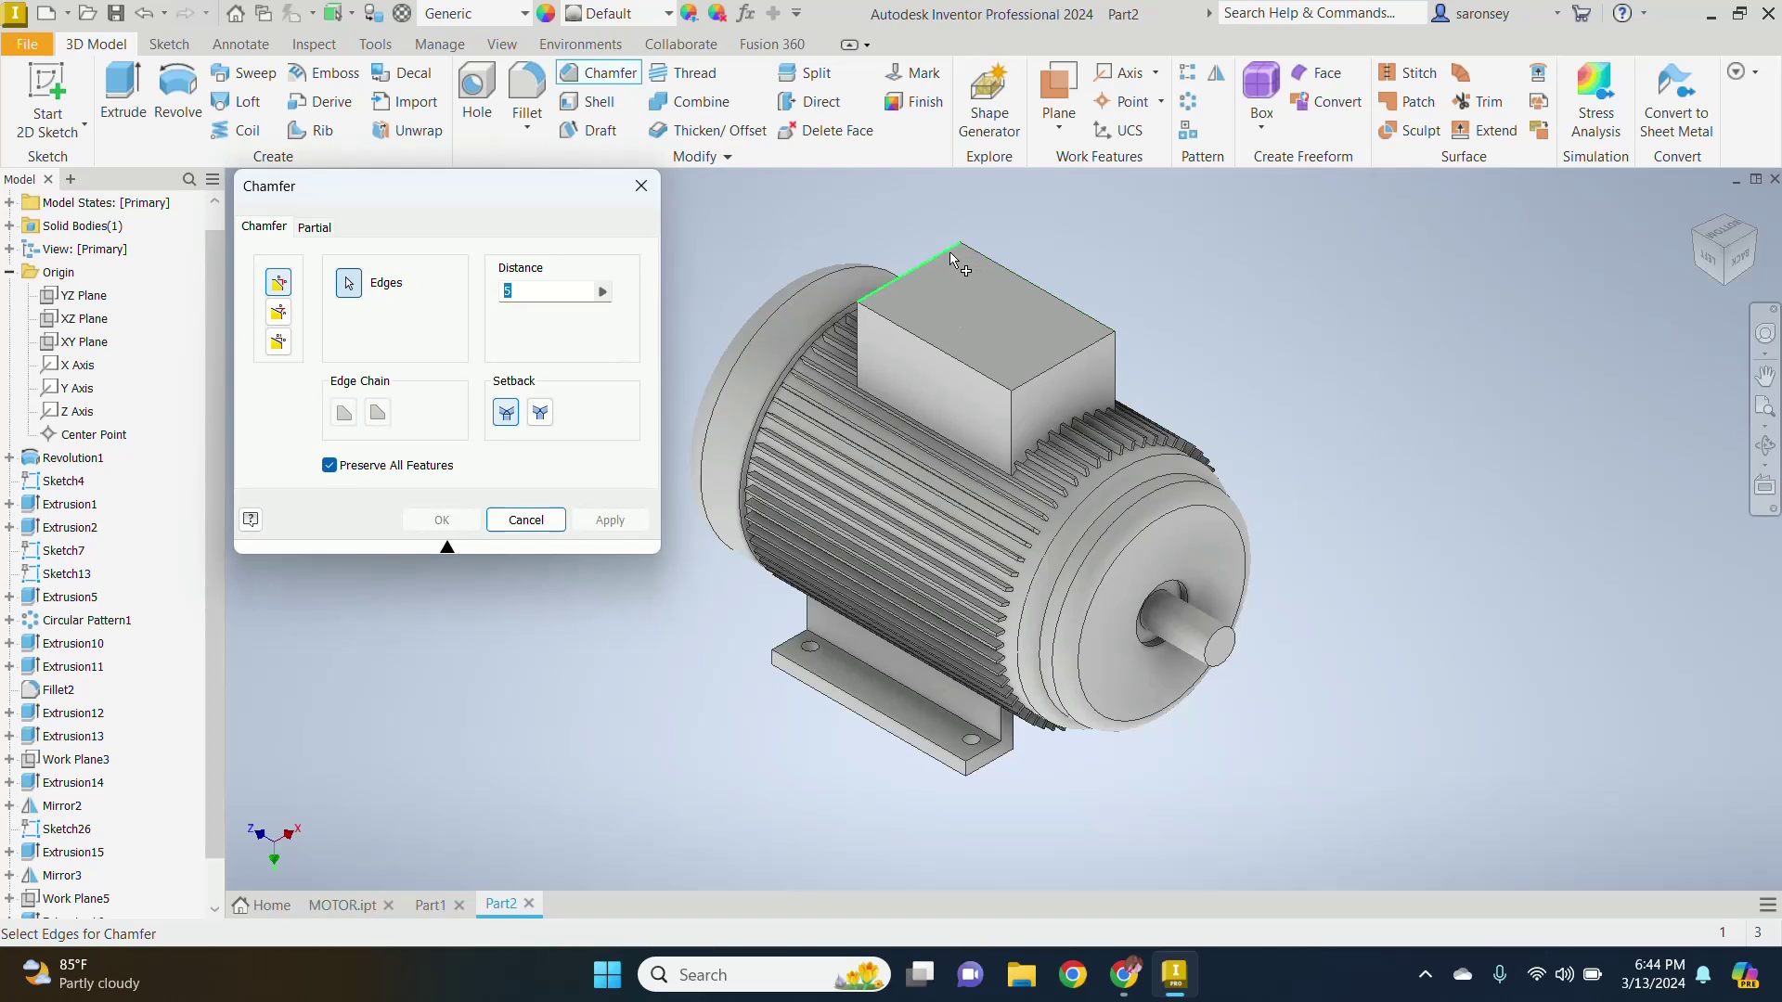
{"action": "left_click", "coordinate": [1021, 281]}
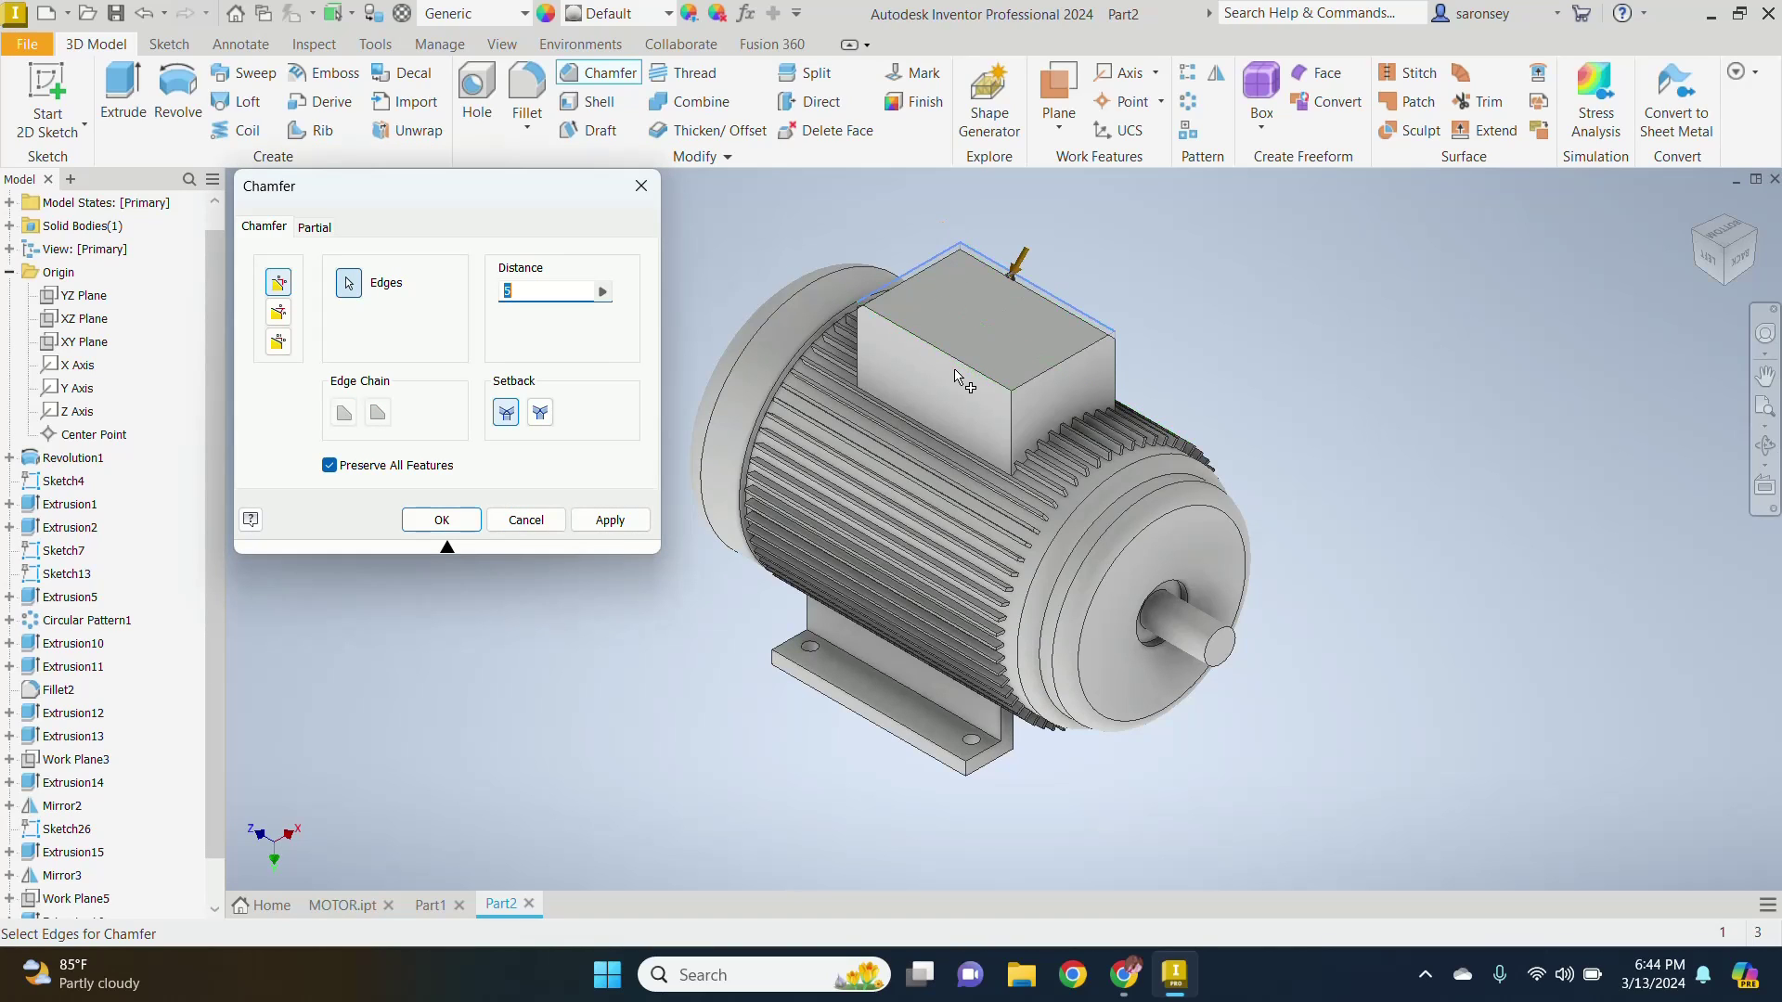
{"action": "left_click", "coordinate": [1058, 372]}
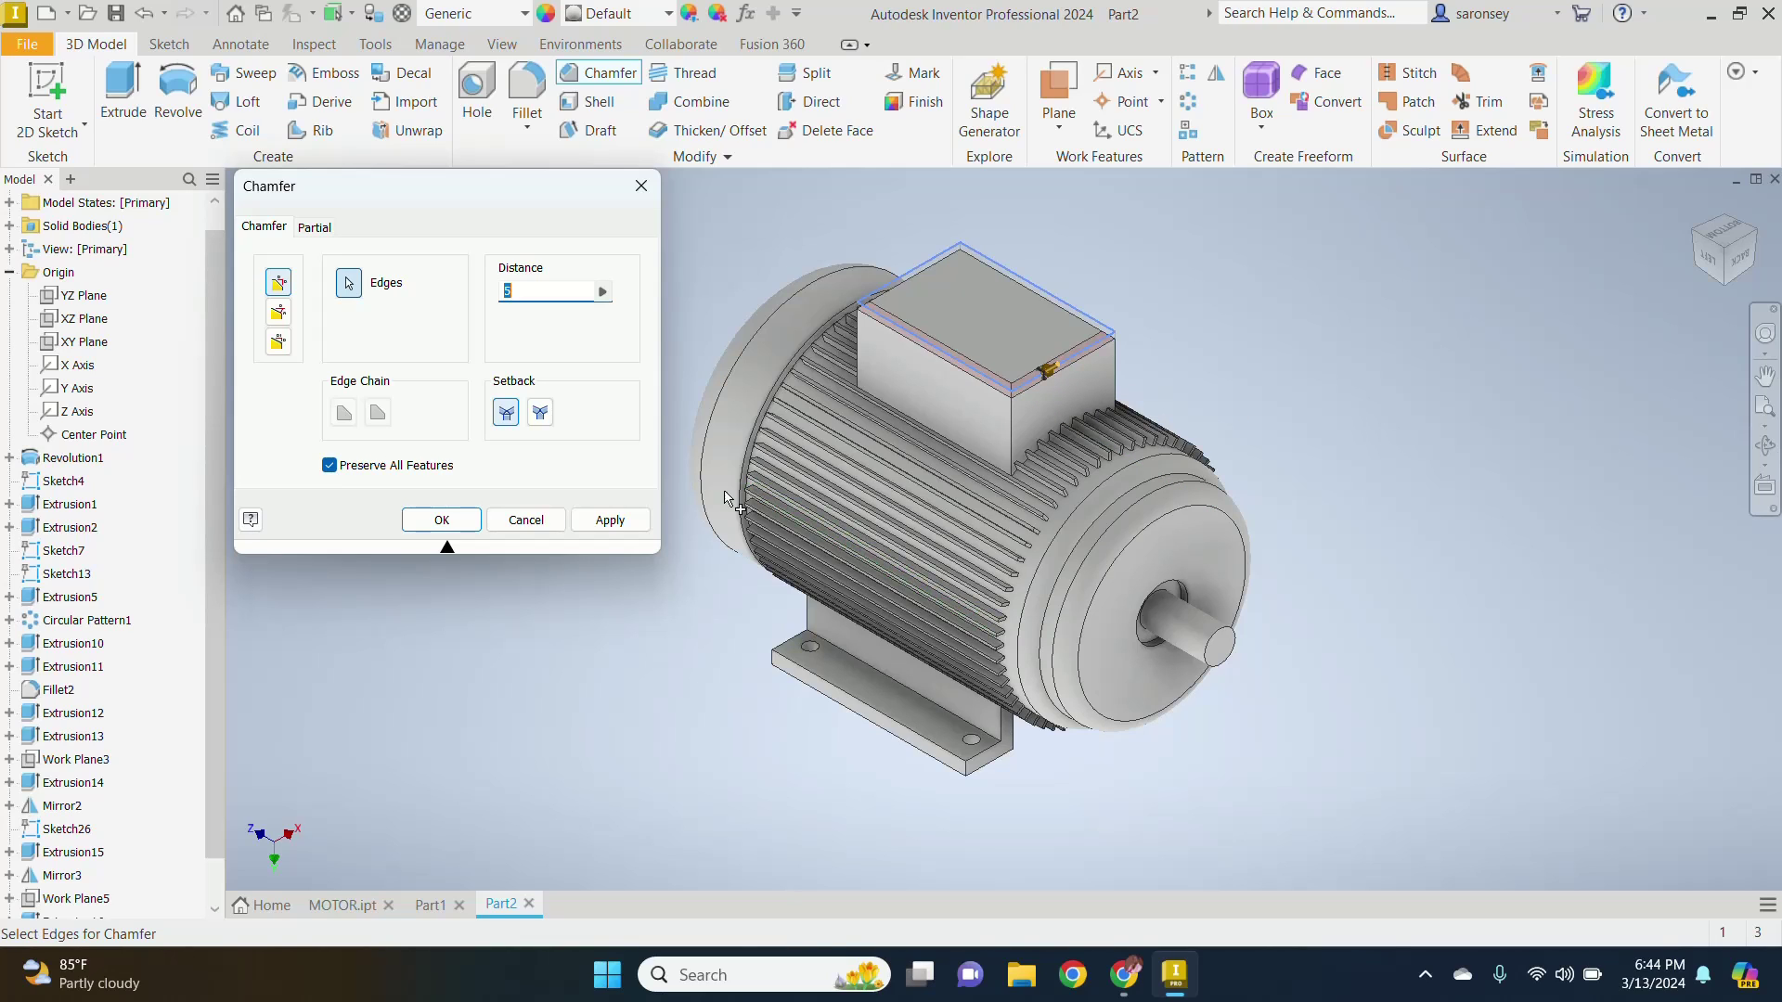
{"action": "left_click", "coordinate": [645, 521]}
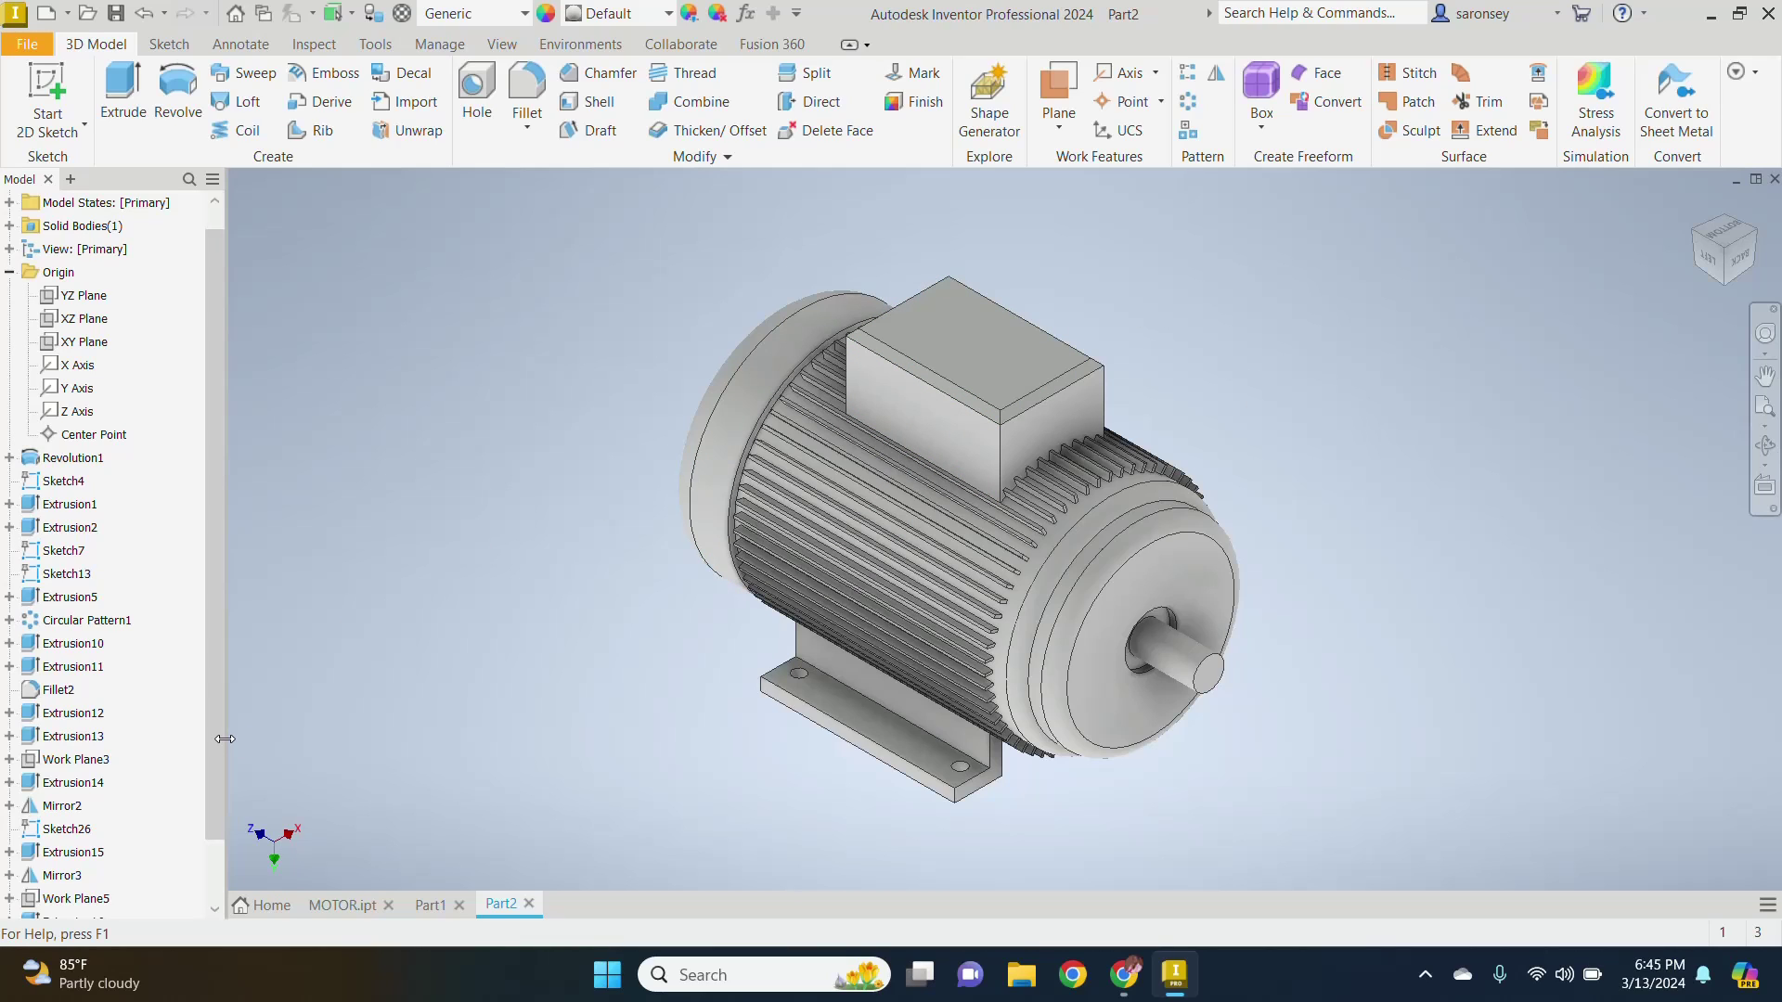
Step: Apply the Anodized - Black appearance to the extruded box on top of the motor
{"action": "left_click_drag", "start_coordinate": [215, 743], "coordinate": [220, 854]}
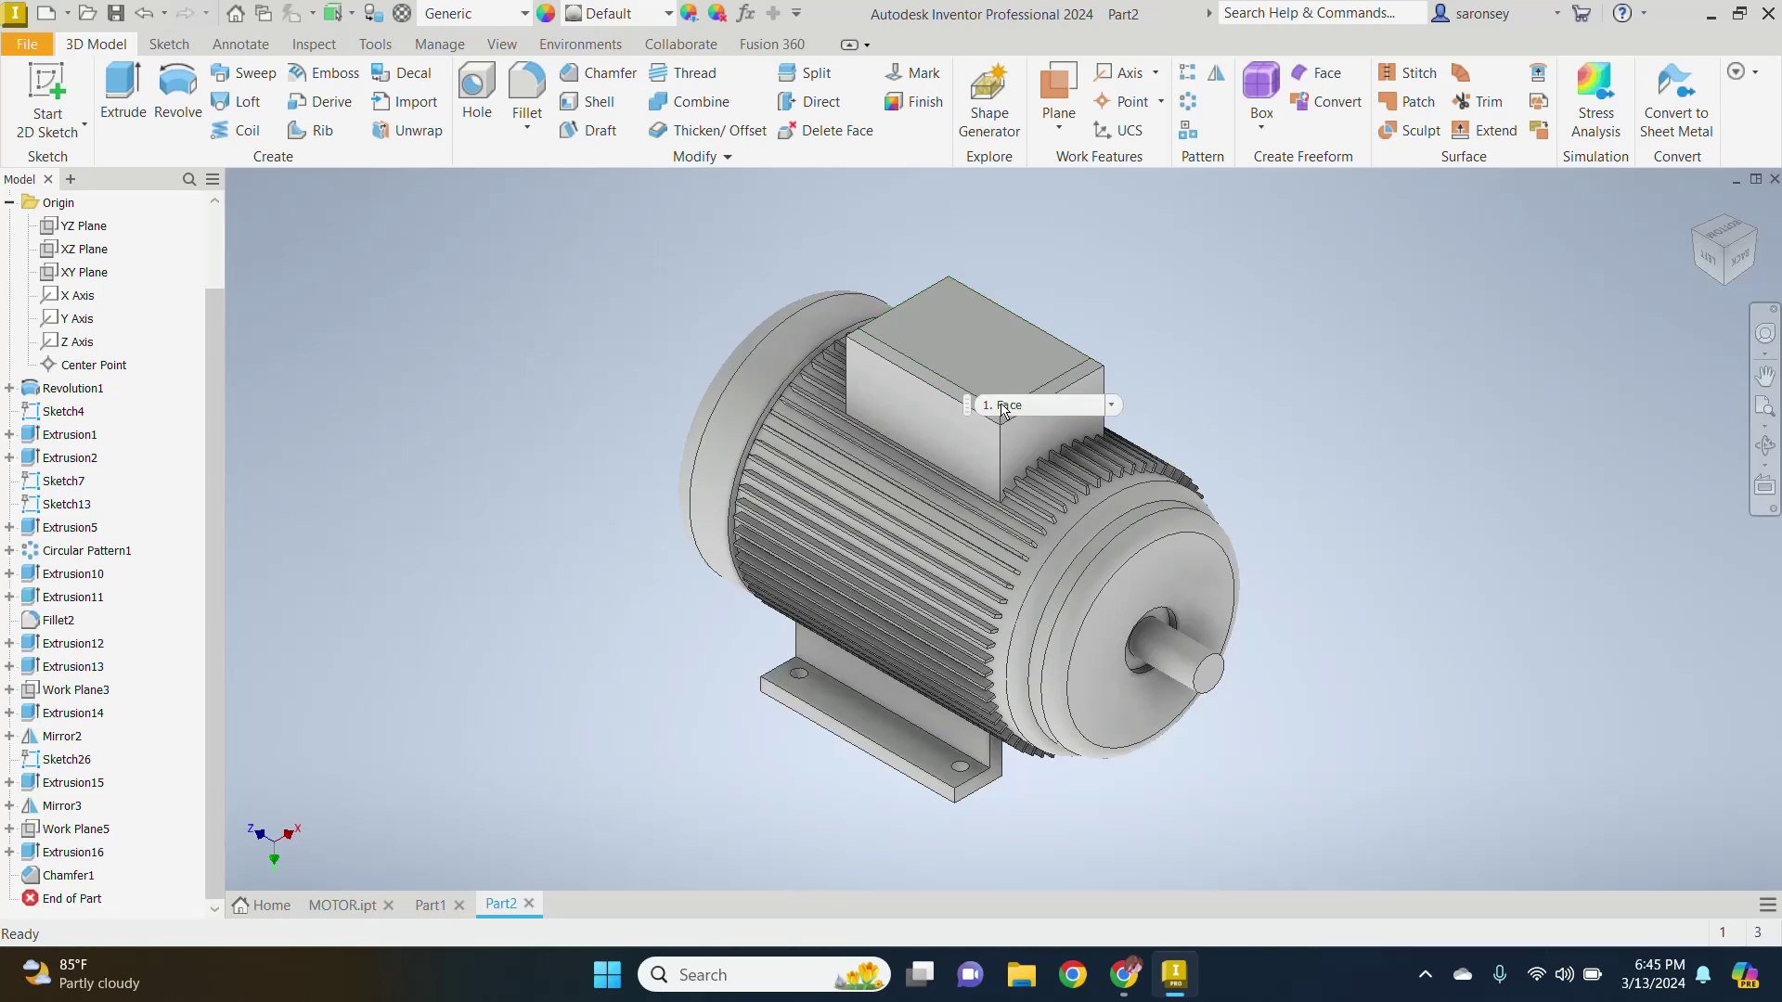
{"action": "left_click", "coordinate": [79, 853]}
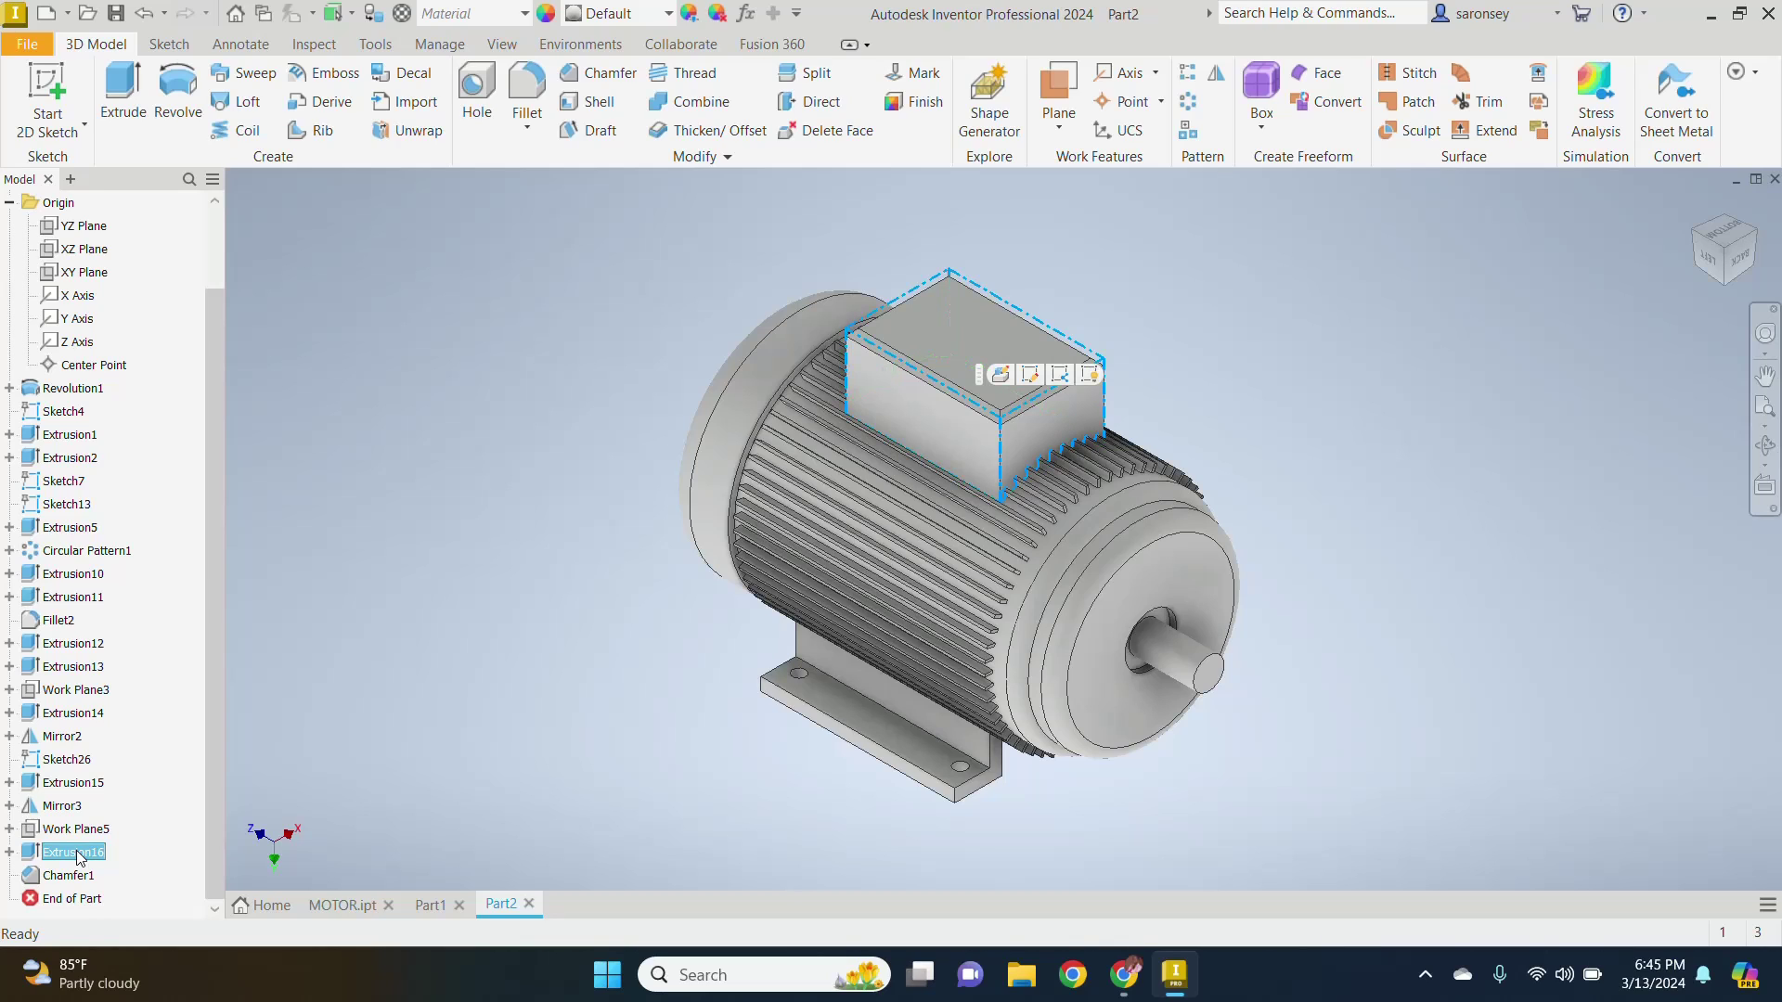
{"action": "left_click", "coordinate": [670, 15]}
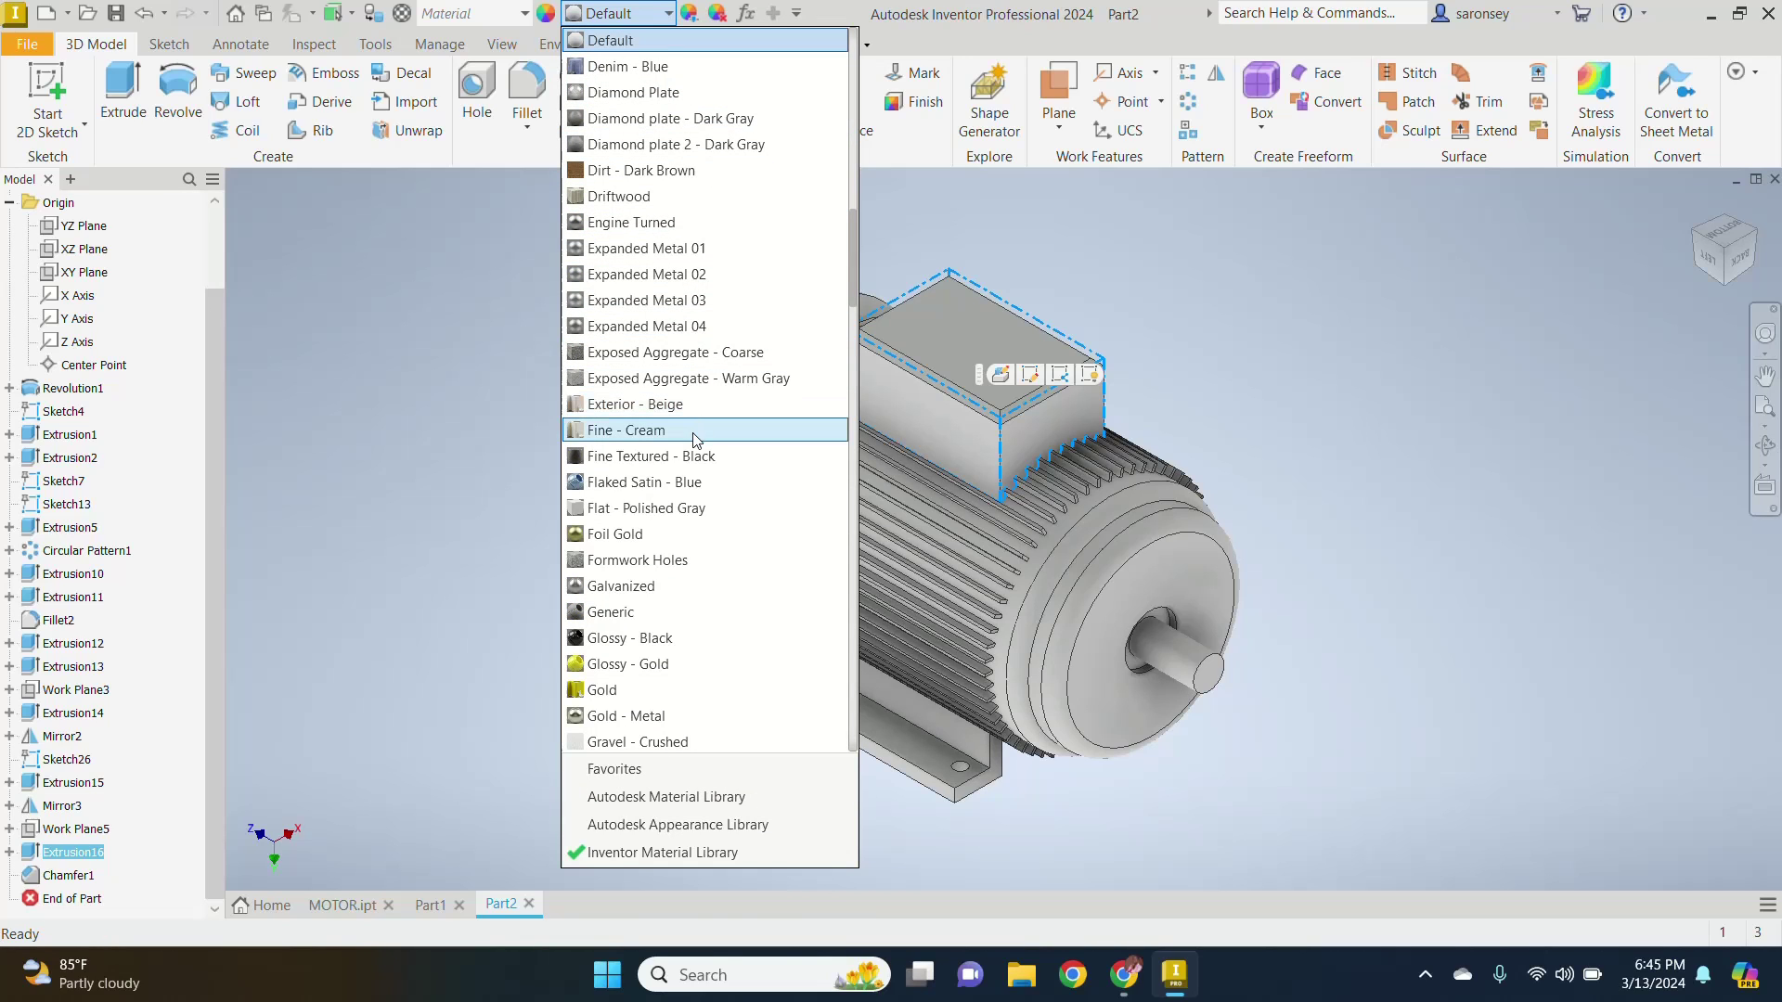
{"action": "scroll", "coordinate": [697, 436], "scroll_direction": "up", "scroll_amount": 8}
{"action": "scroll", "coordinate": [697, 436], "scroll_direction": "up", "scroll_amount": 10}
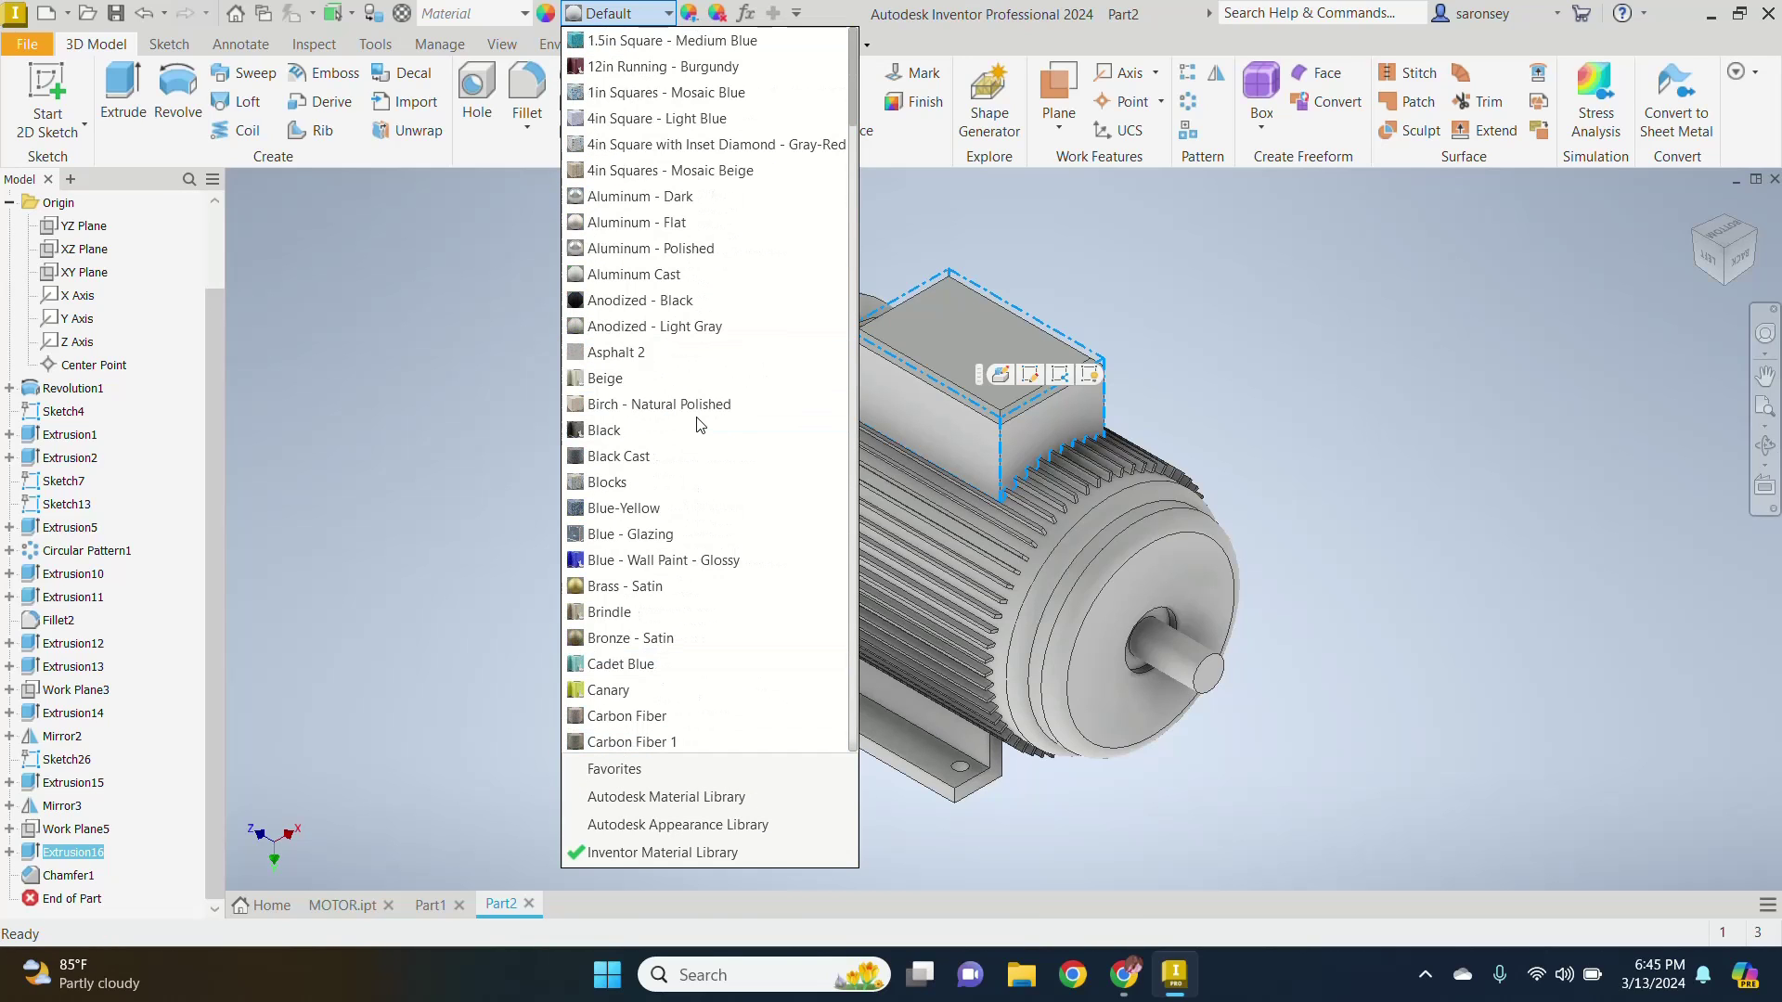
{"action": "left_click", "coordinate": [687, 301]}
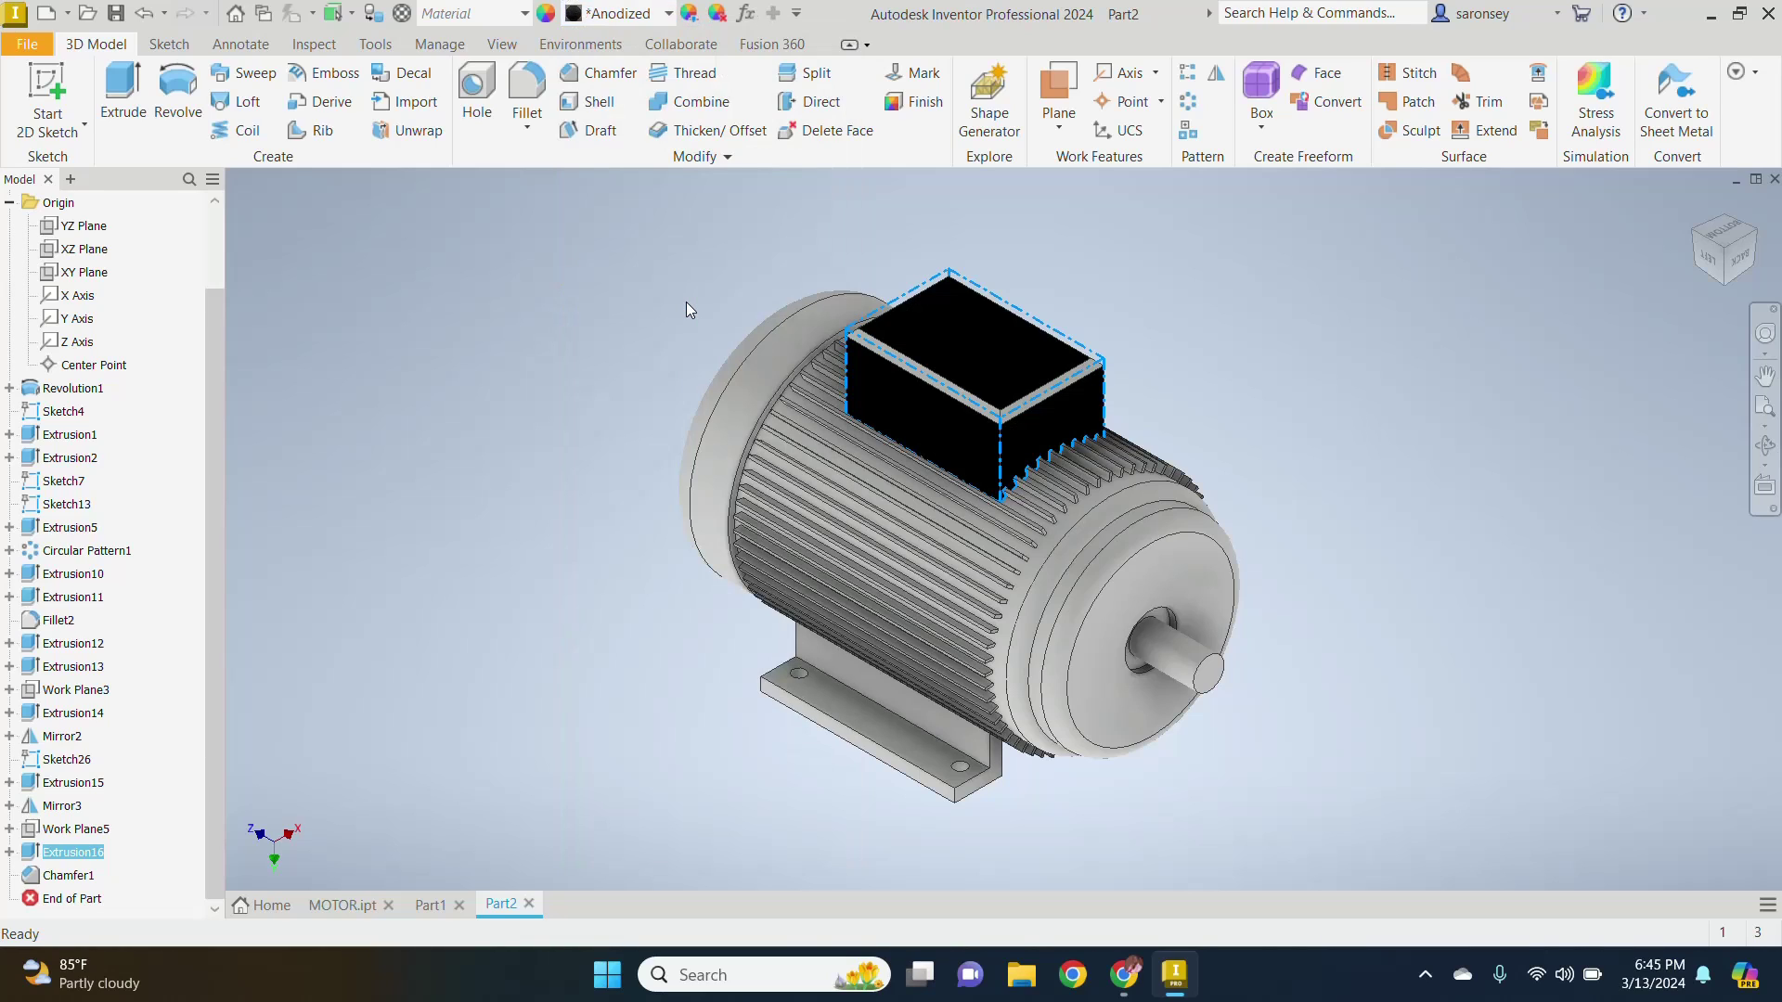
{"action": "right_click", "coordinate": [1149, 344]}
{"action": "left_click", "coordinate": [1485, 378]}
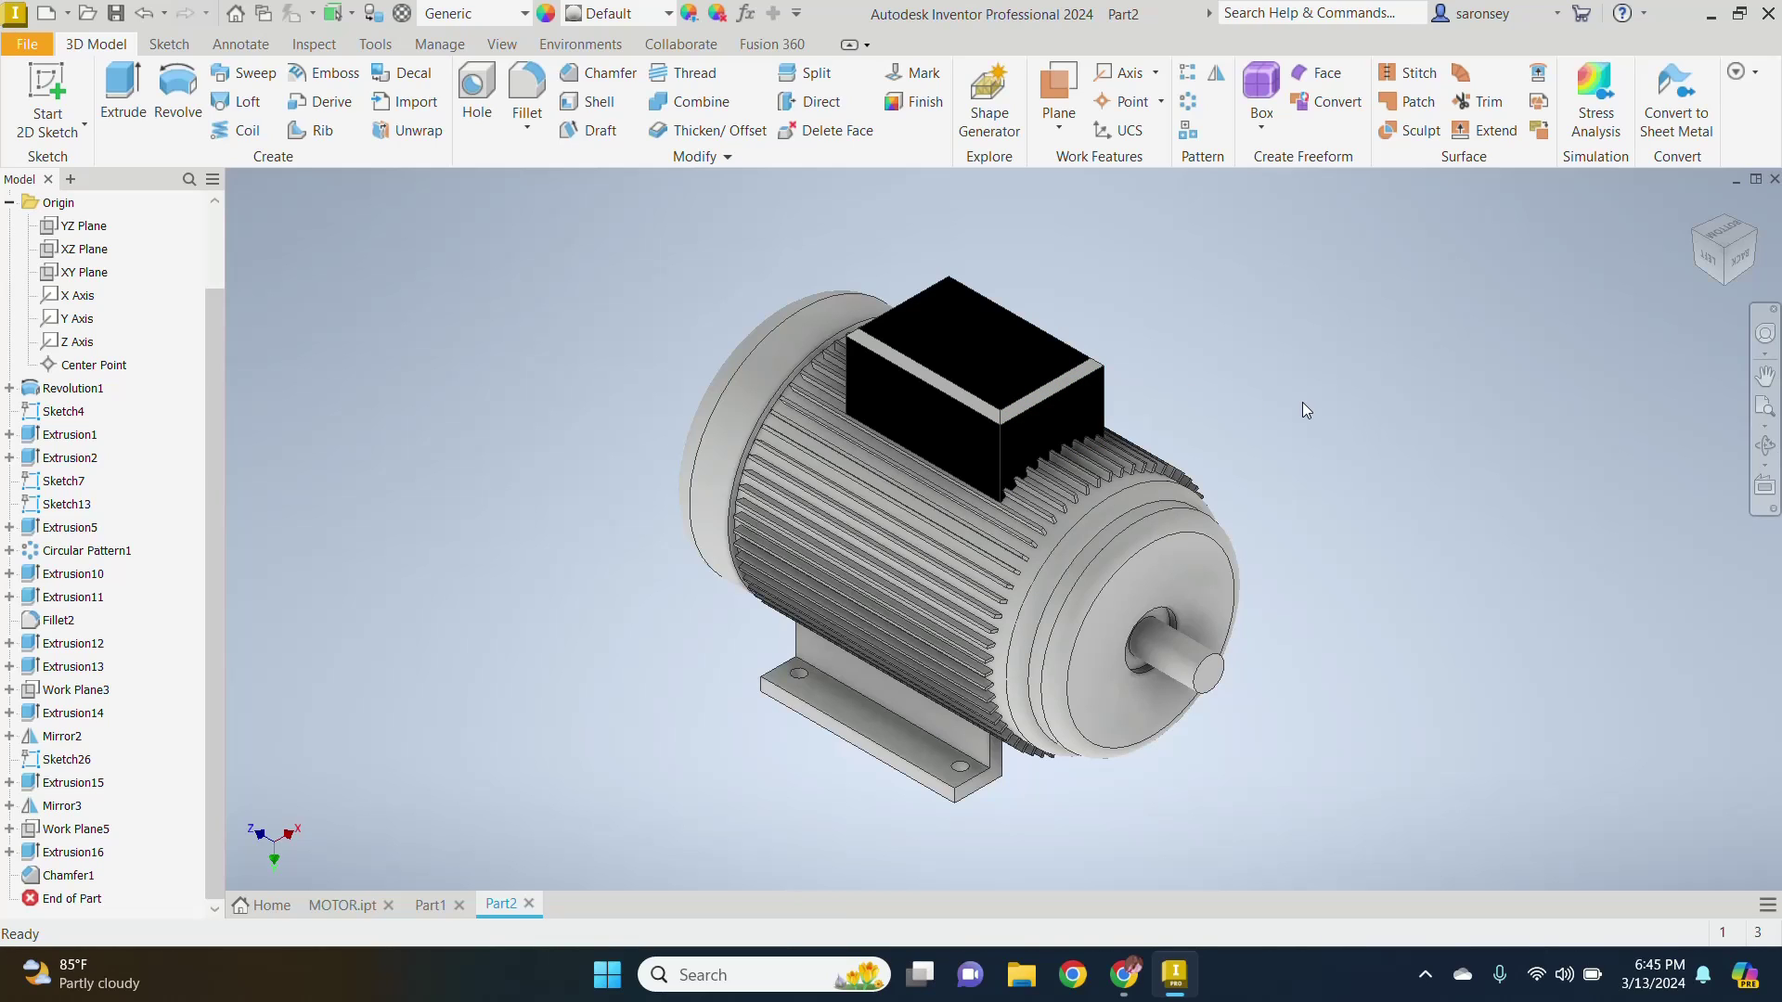
Step: Apply the Anodized - Black appearance to the four chamfer faces around the top of the box
{"action": "scroll", "coordinate": [1067, 381], "scroll_direction": "up", "scroll_amount": 3}
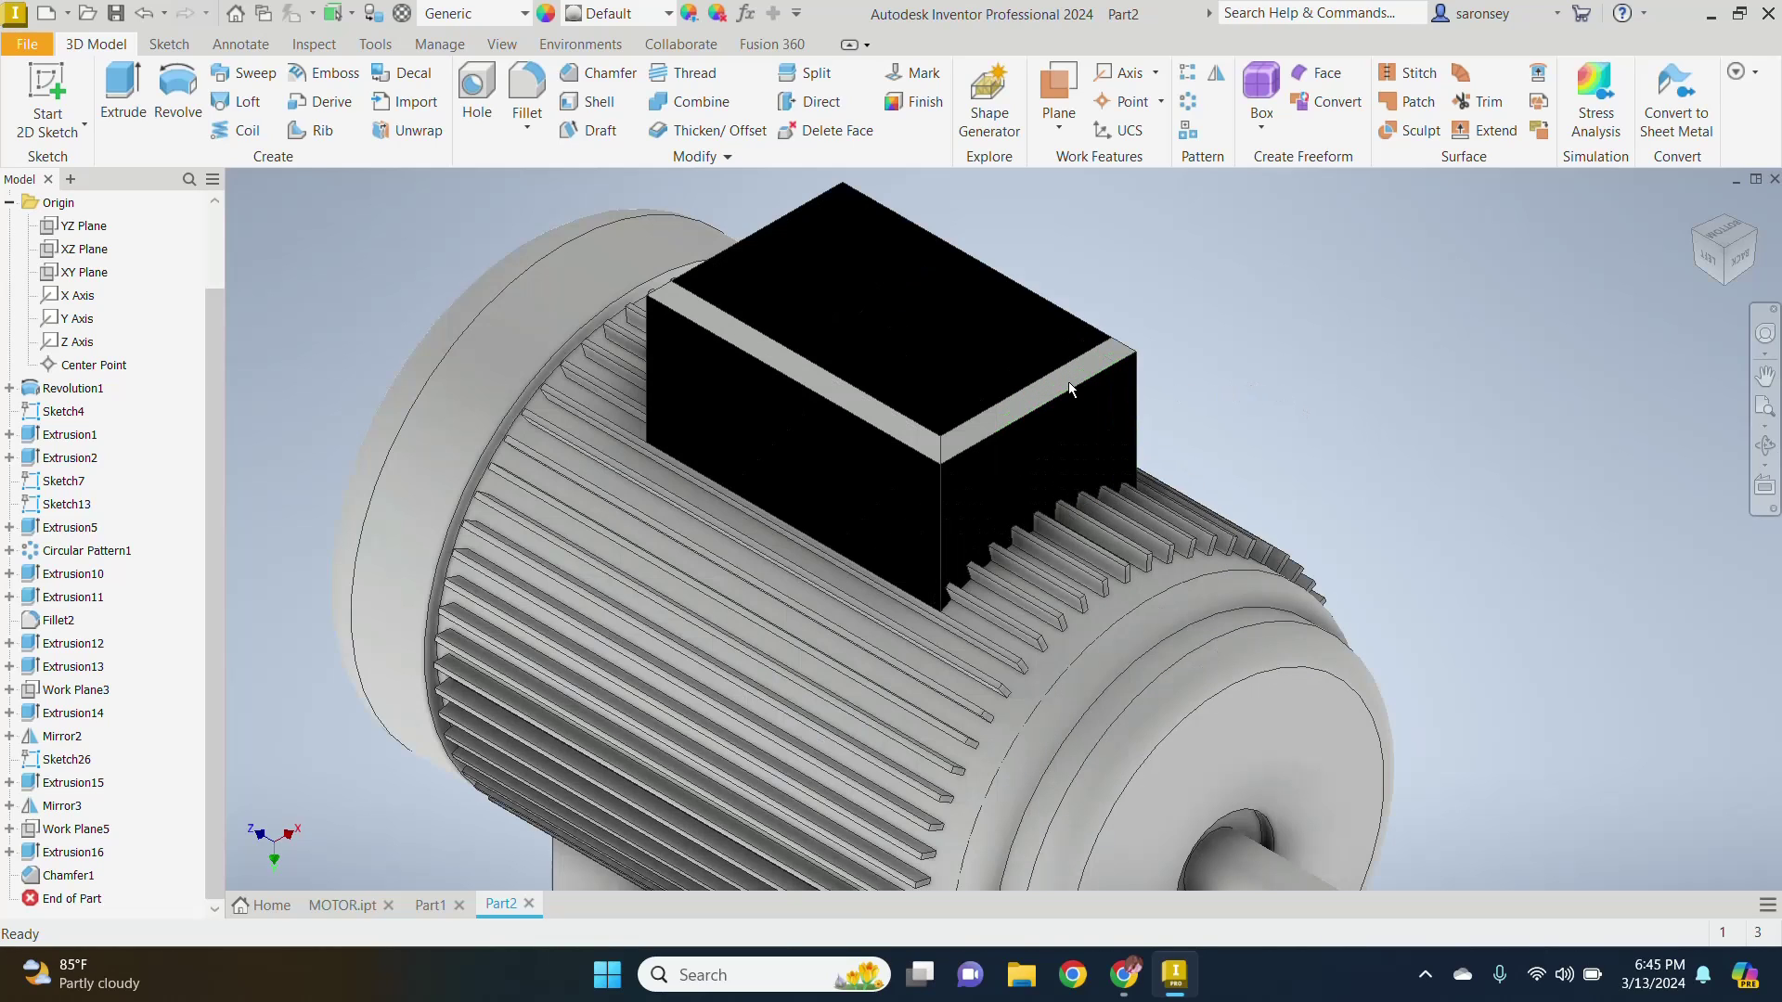
{"action": "left_click", "coordinate": [1073, 365]}
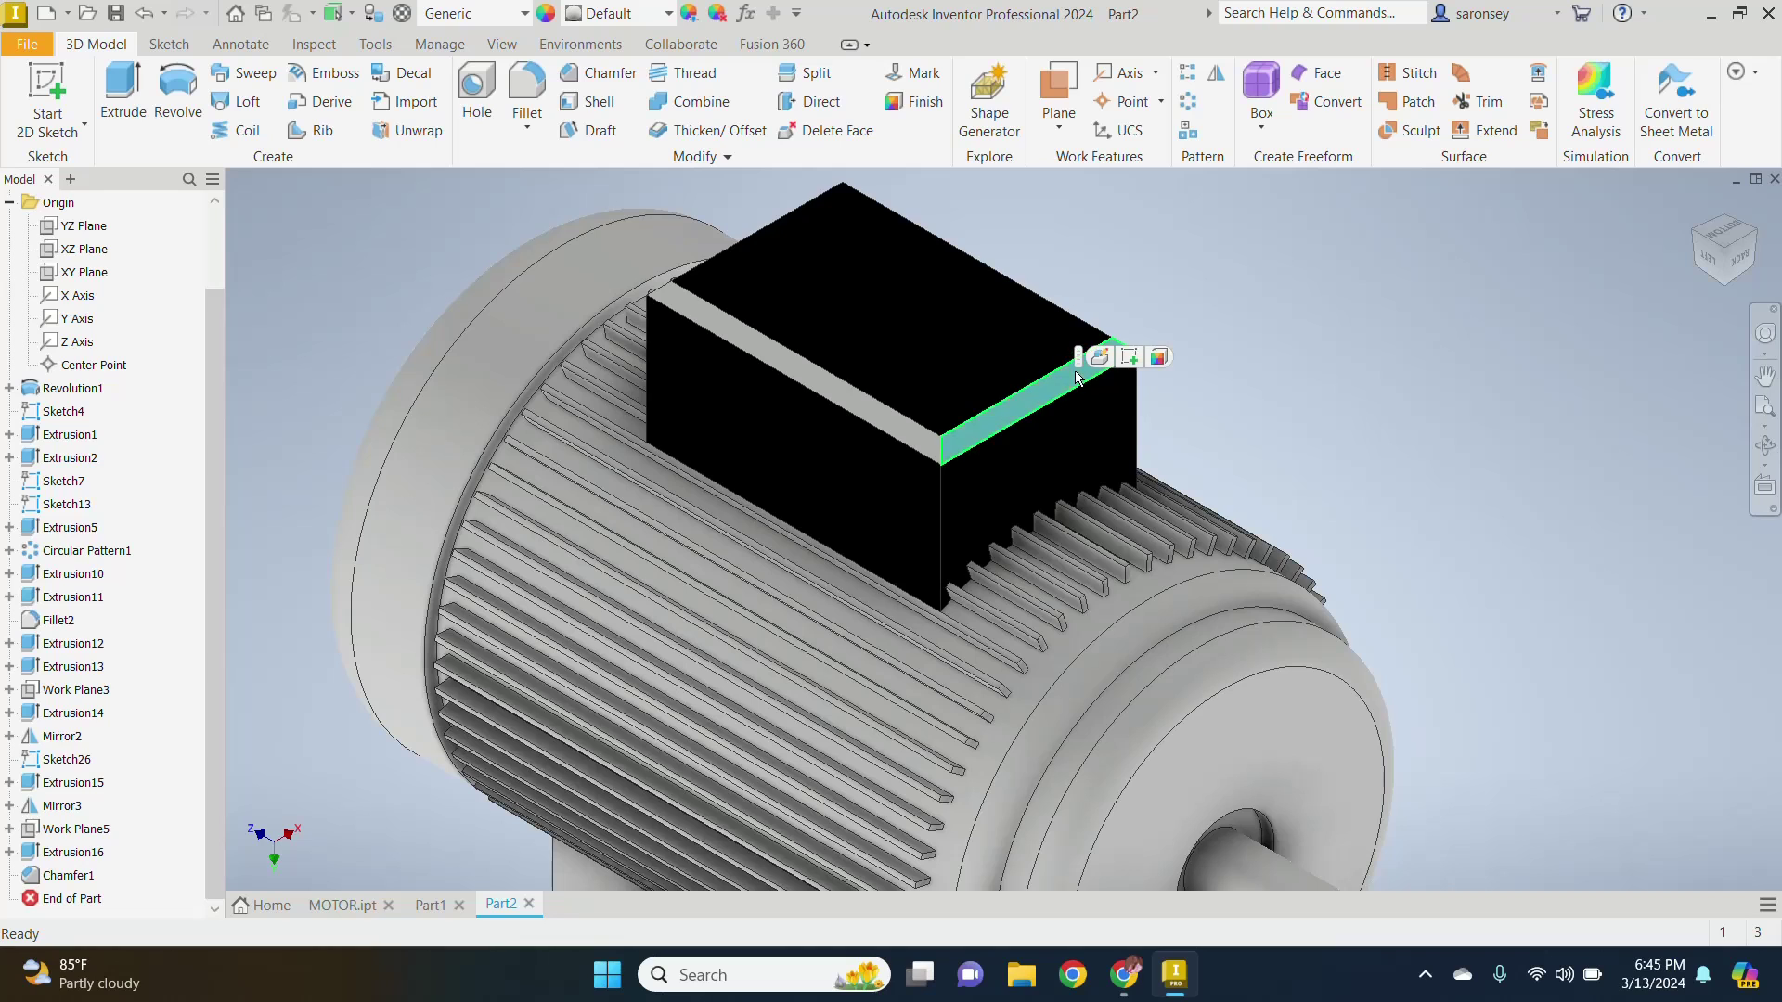
{"action": "left_click", "coordinate": [905, 415], "text": "ctrl"}
{"action": "middle_click_drag", "start_coordinate": [958, 344], "coordinate": [918, 482]}
{"action": "left_click", "coordinate": [821, 304], "text": "ctrl"}
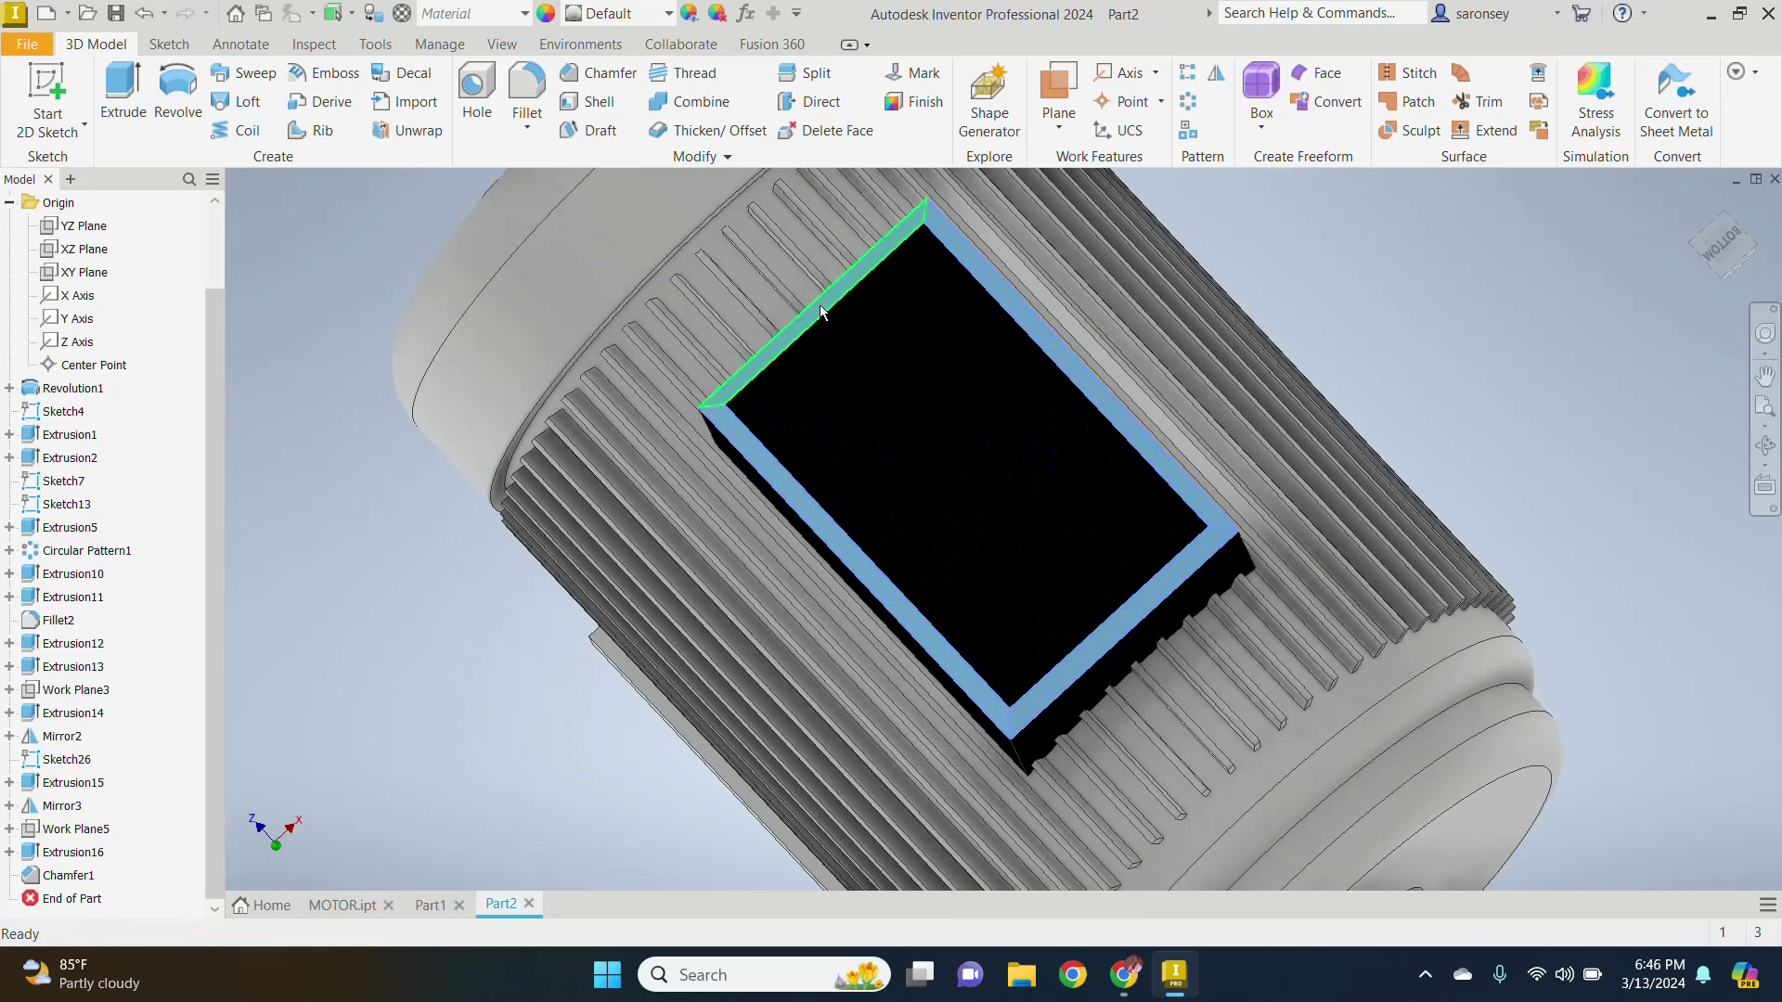
{"action": "left_click", "coordinate": [668, 14]}
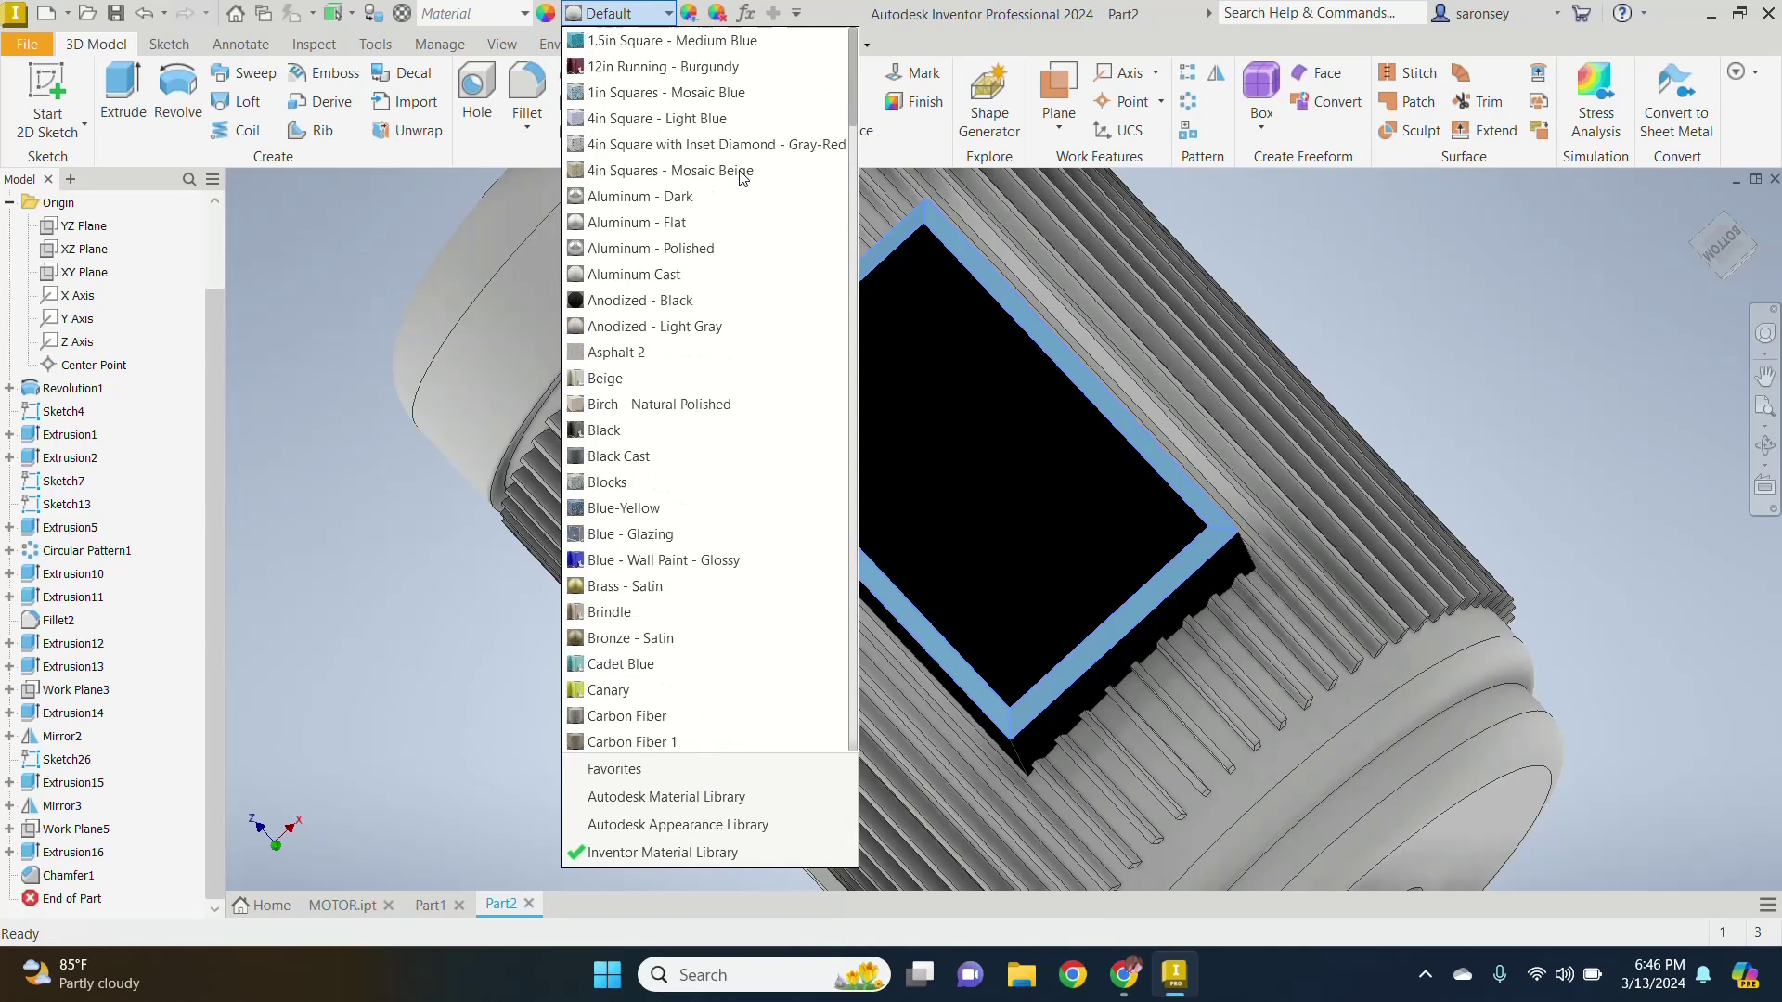
{"action": "left_click", "coordinate": [636, 299]}
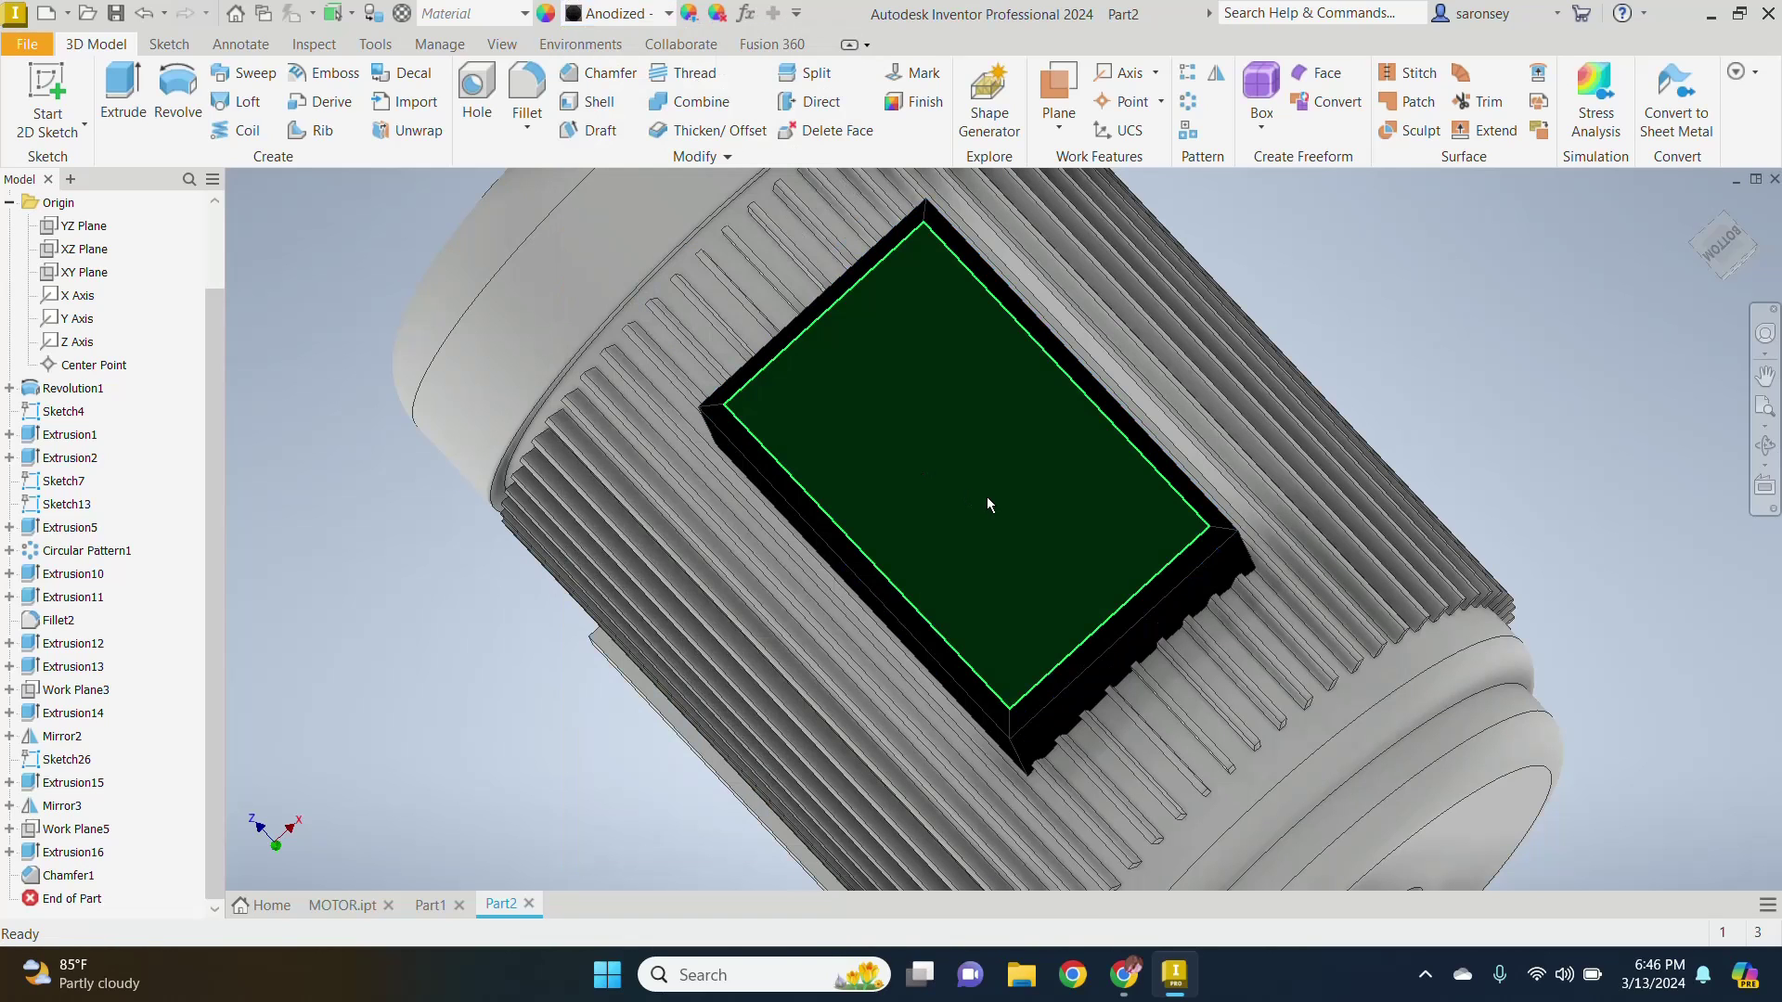
Step: Apply the Blue - Wall Paint - Glossy appearance to the motor body, fins, stepped end, mounting feet and foot holes, leaving out the shaft and box
{"action": "scroll", "coordinate": [989, 511], "scroll_direction": "down", "scroll_amount": 2}
{"action": "mouse_move", "coordinate": [999, 544]}
{"action": "middle_mouse_down", "text": "shift"}
{"action": "mouse_move", "coordinate": [1067, 489]}
{"action": "mouse_move", "coordinate": [1030, 471]}
{"action": "middle_mouse_up", "text": "shift"}
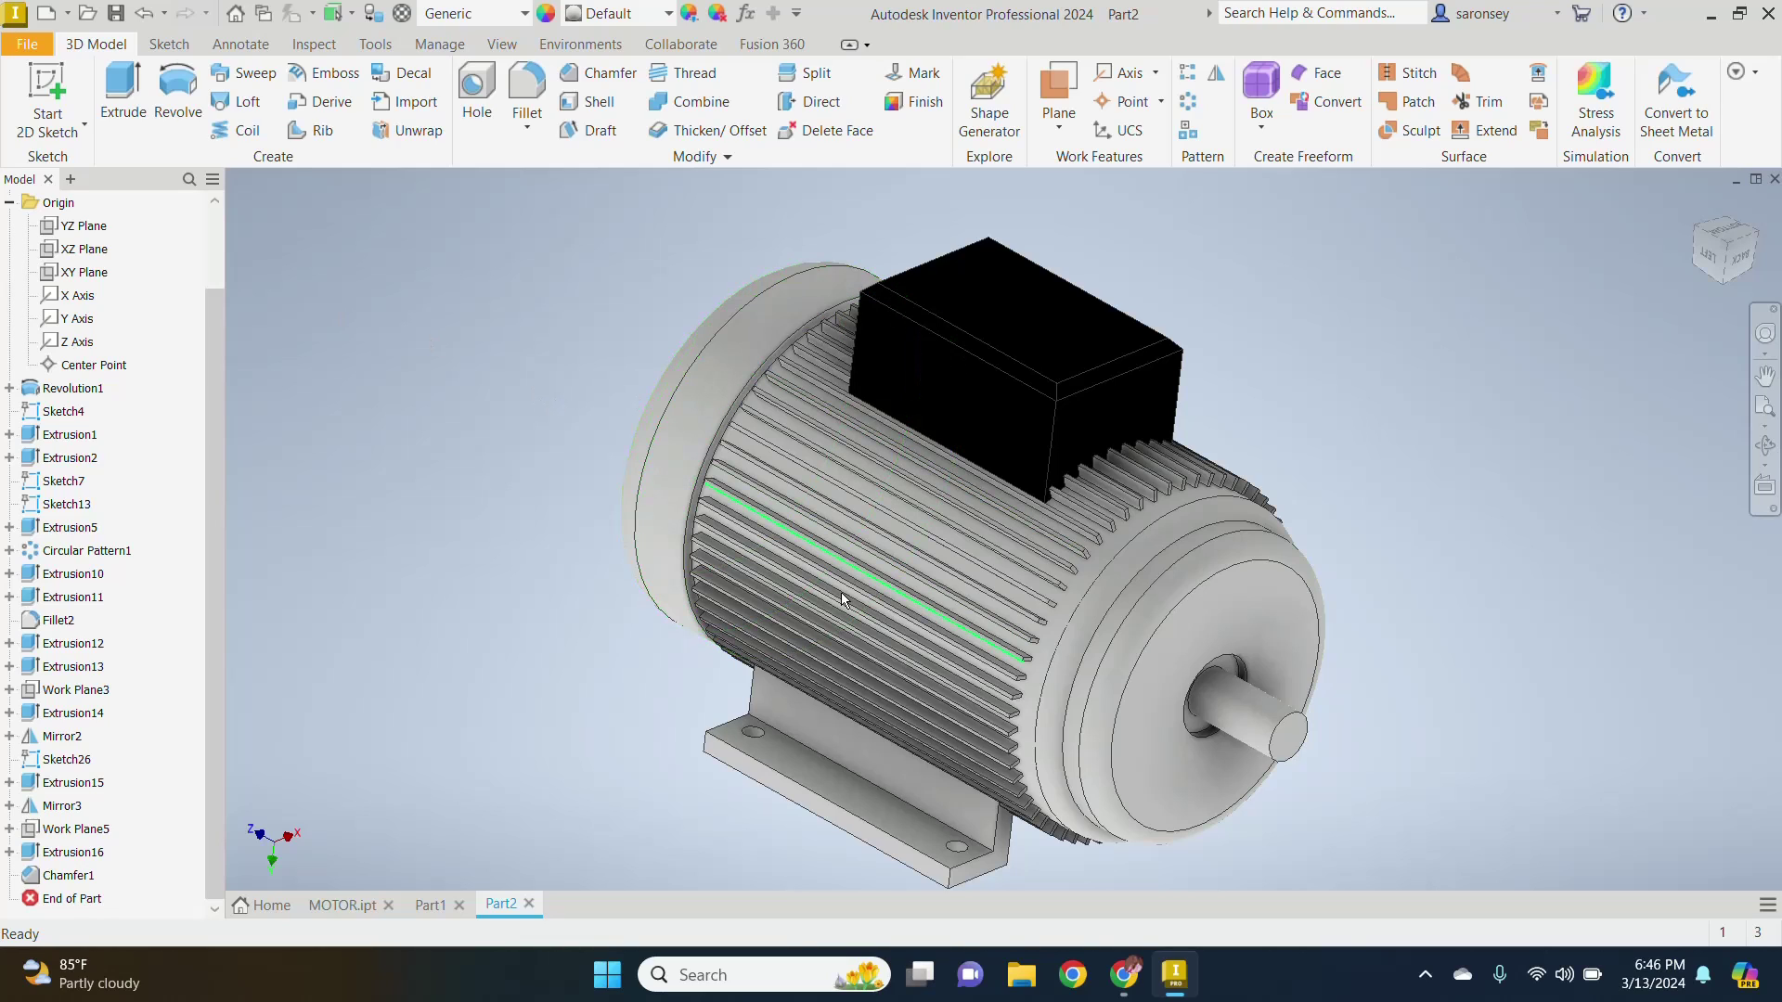
{"action": "left_click", "coordinate": [78, 784]}
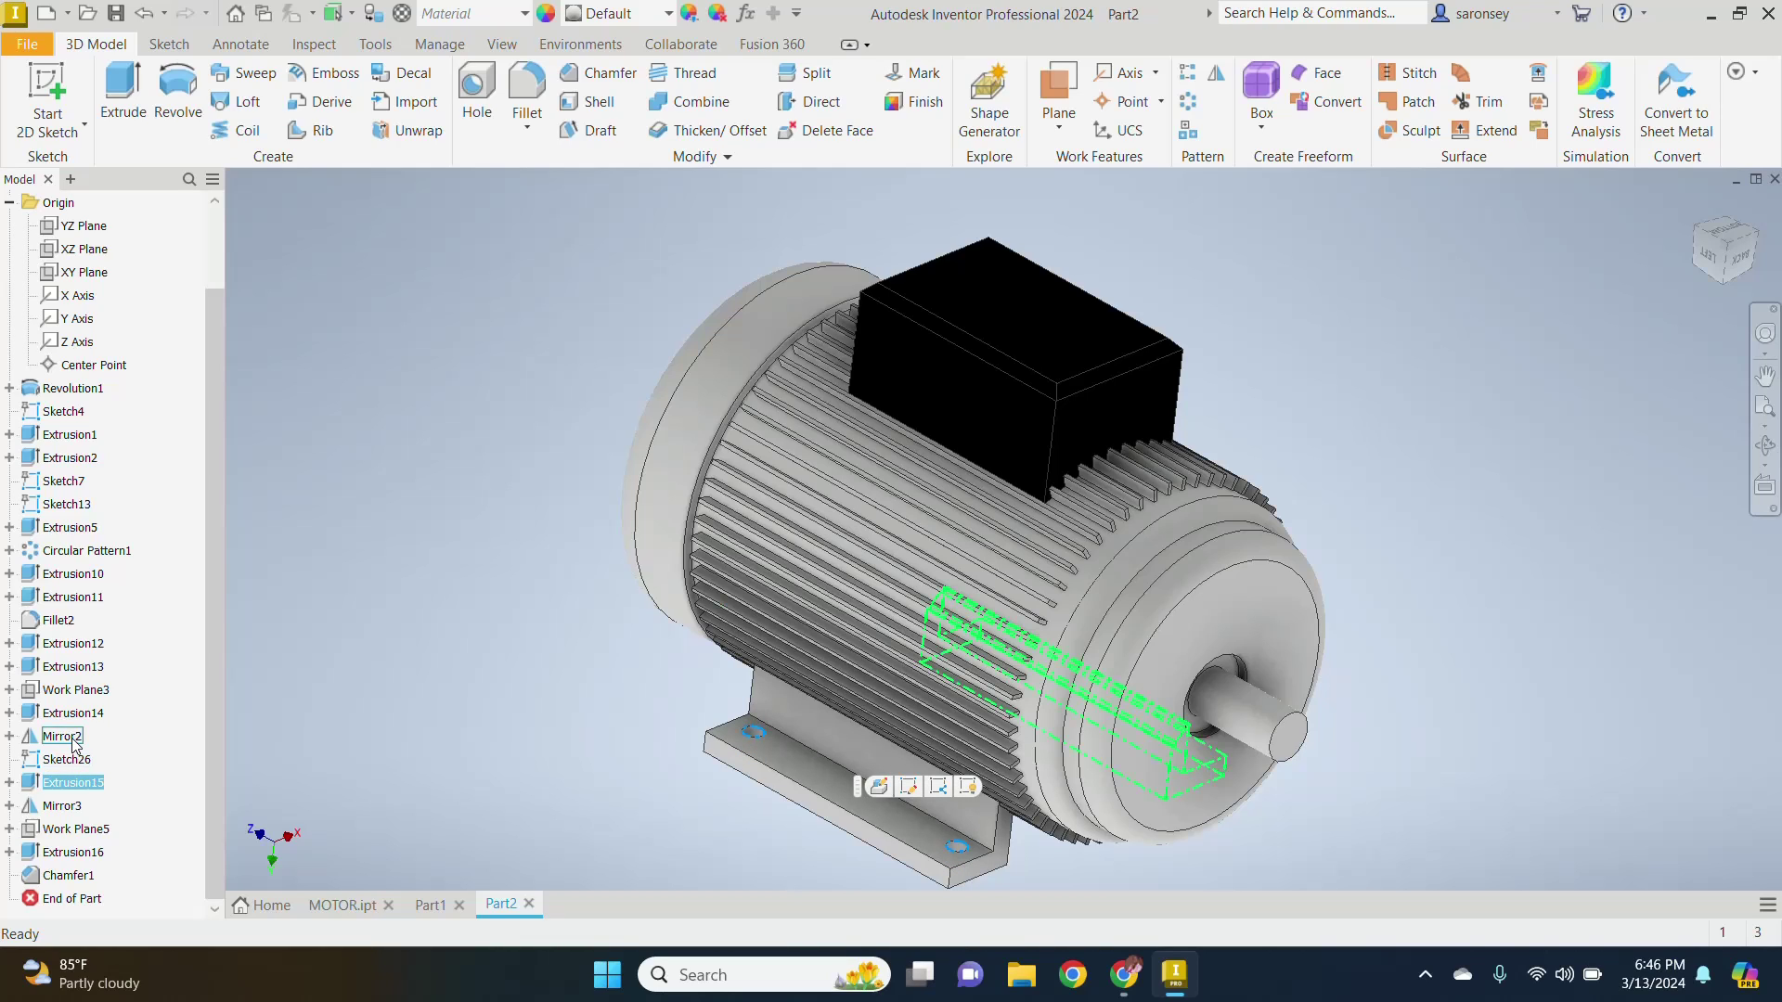
{"action": "left_click", "coordinate": [73, 742], "text": "ctrl"}
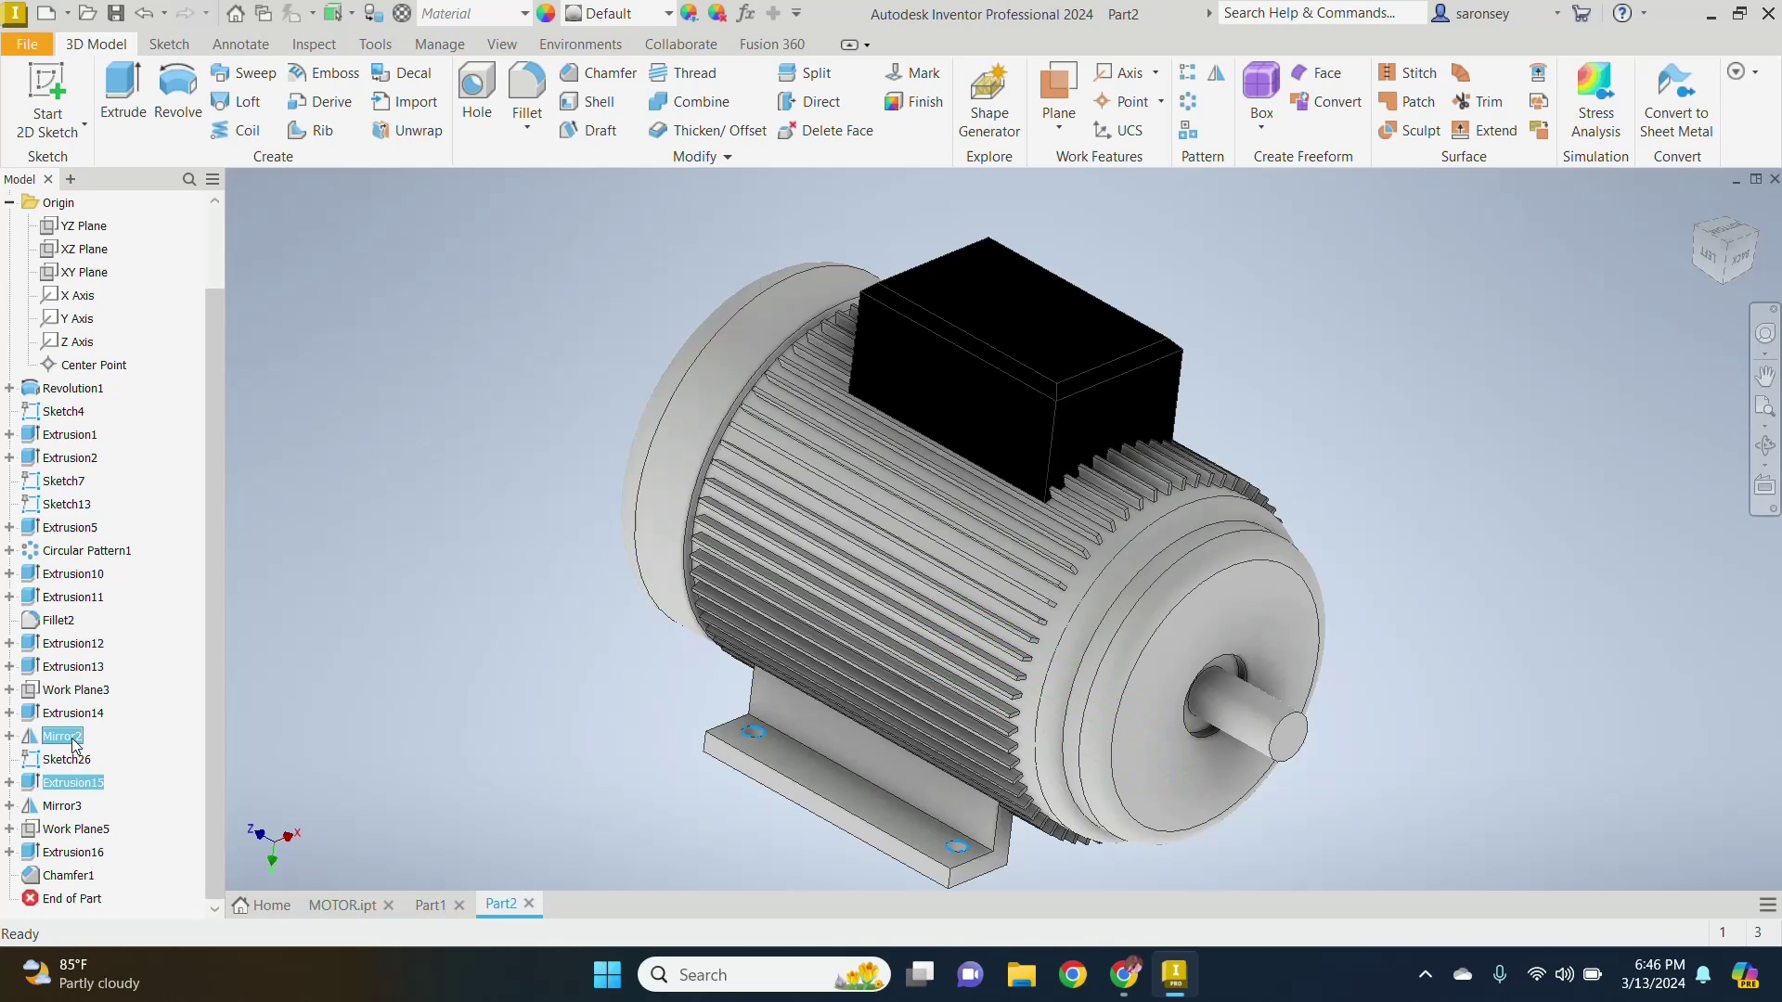
{"action": "left_click", "coordinate": [78, 714], "text": "ctrl"}
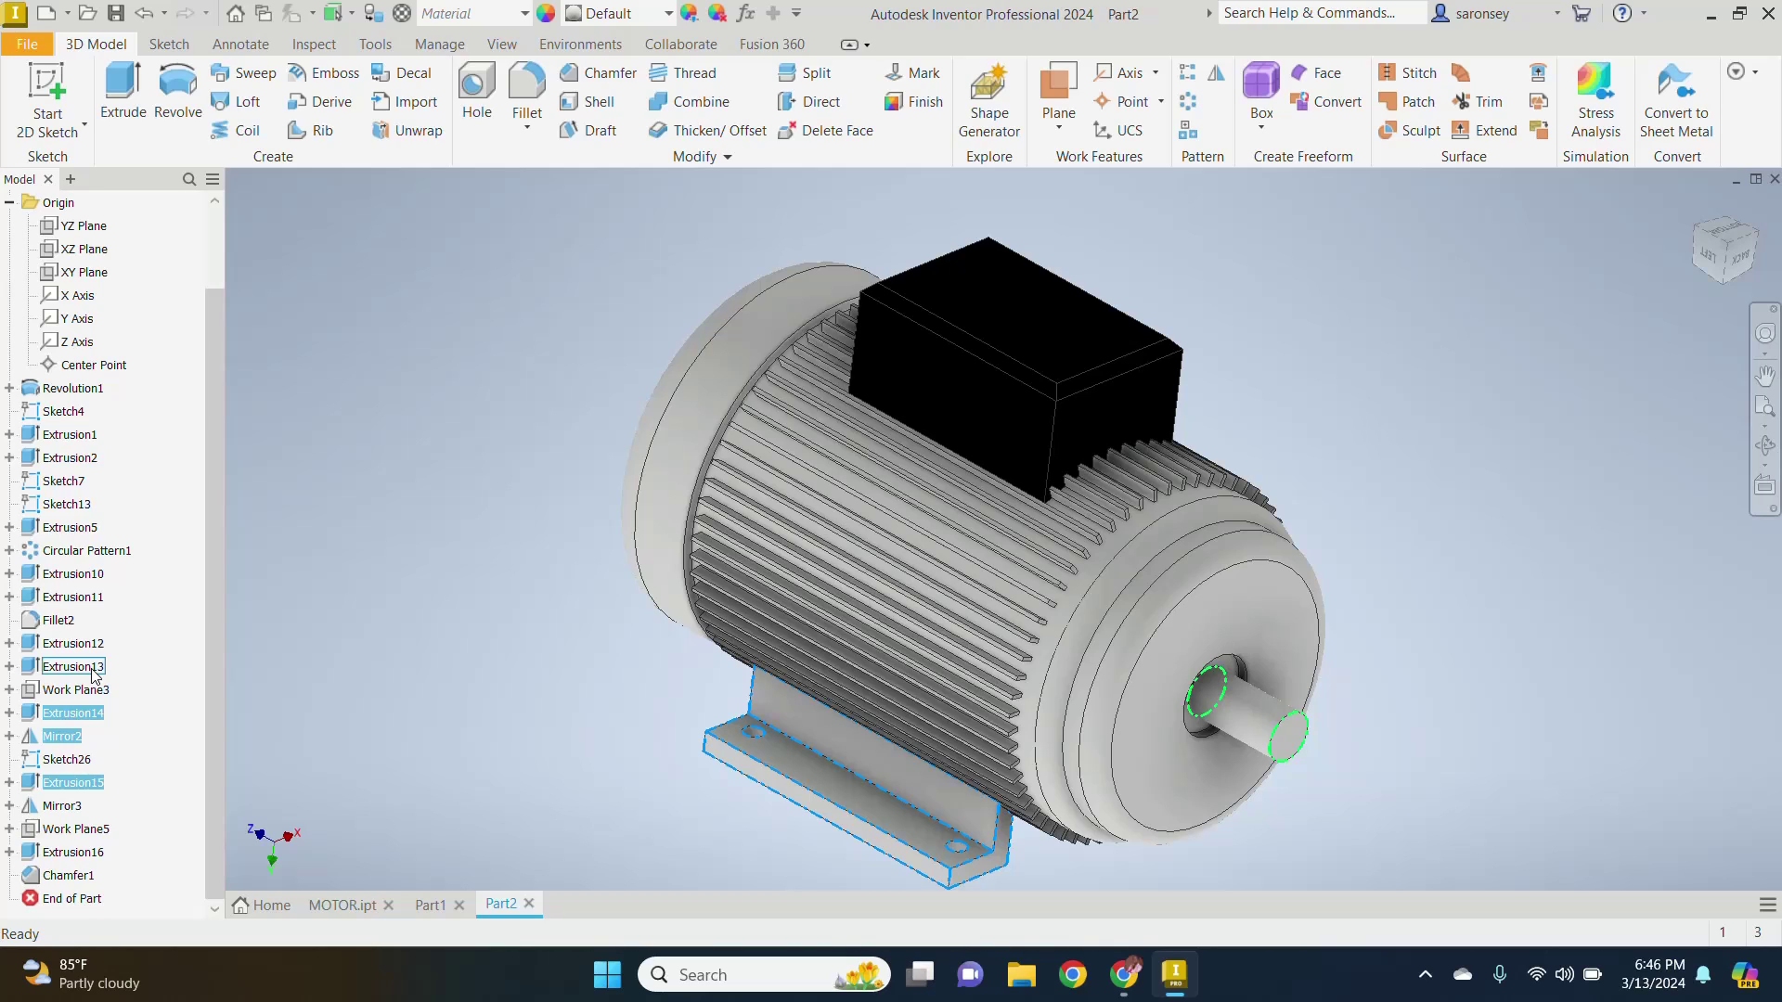
{"action": "left_click", "coordinate": [59, 625], "text": "ctrl"}
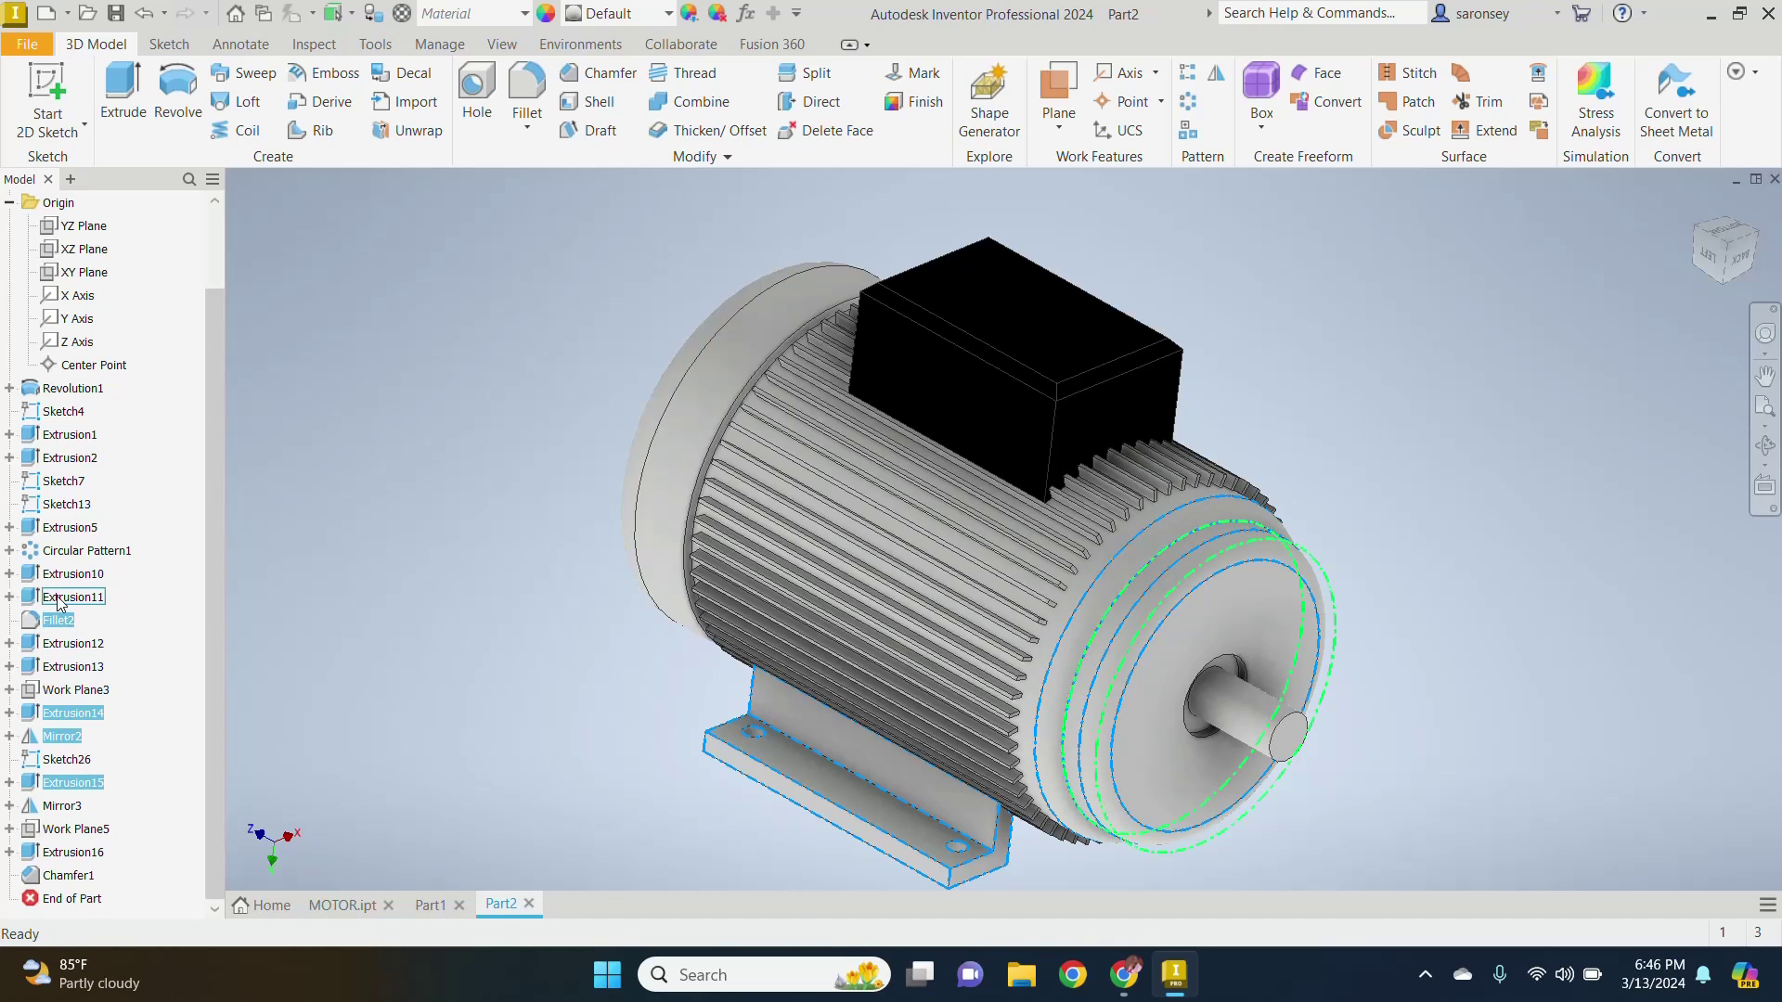
{"action": "left_click", "coordinate": [59, 601], "text": "ctrl"}
{"action": "left_click", "coordinate": [75, 577], "text": "ctrl"}
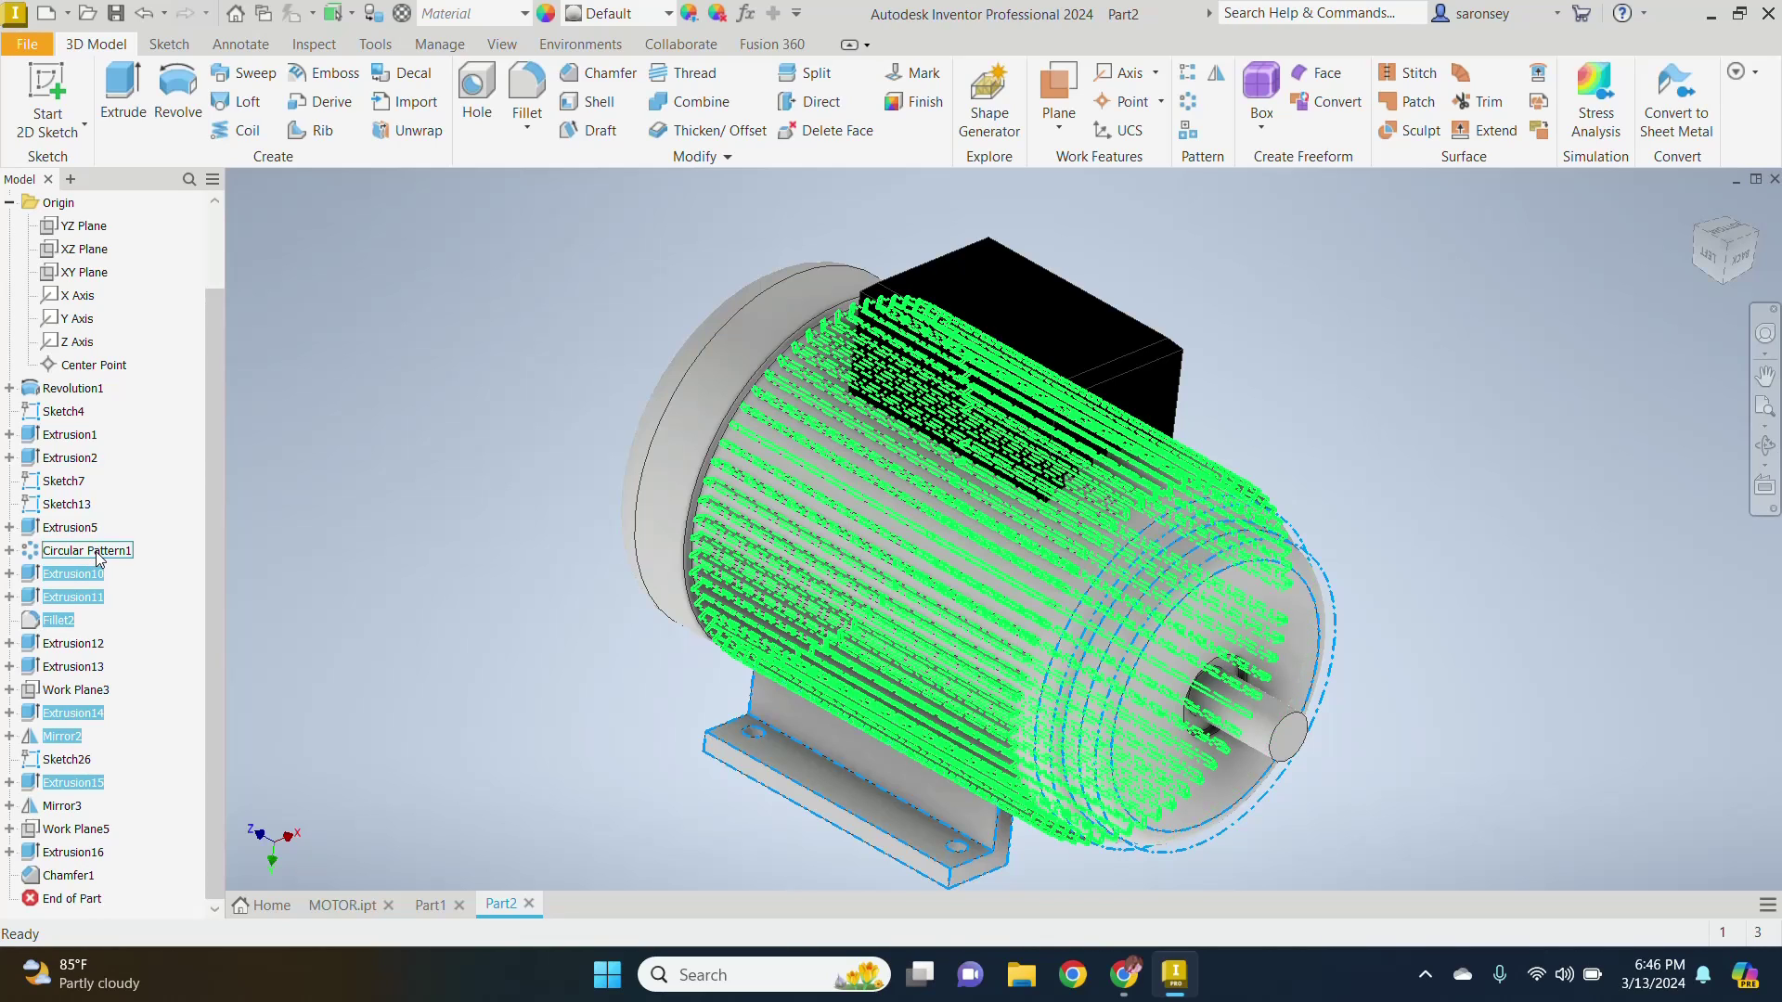
{"action": "left_click", "coordinate": [101, 553], "text": "ctrl"}
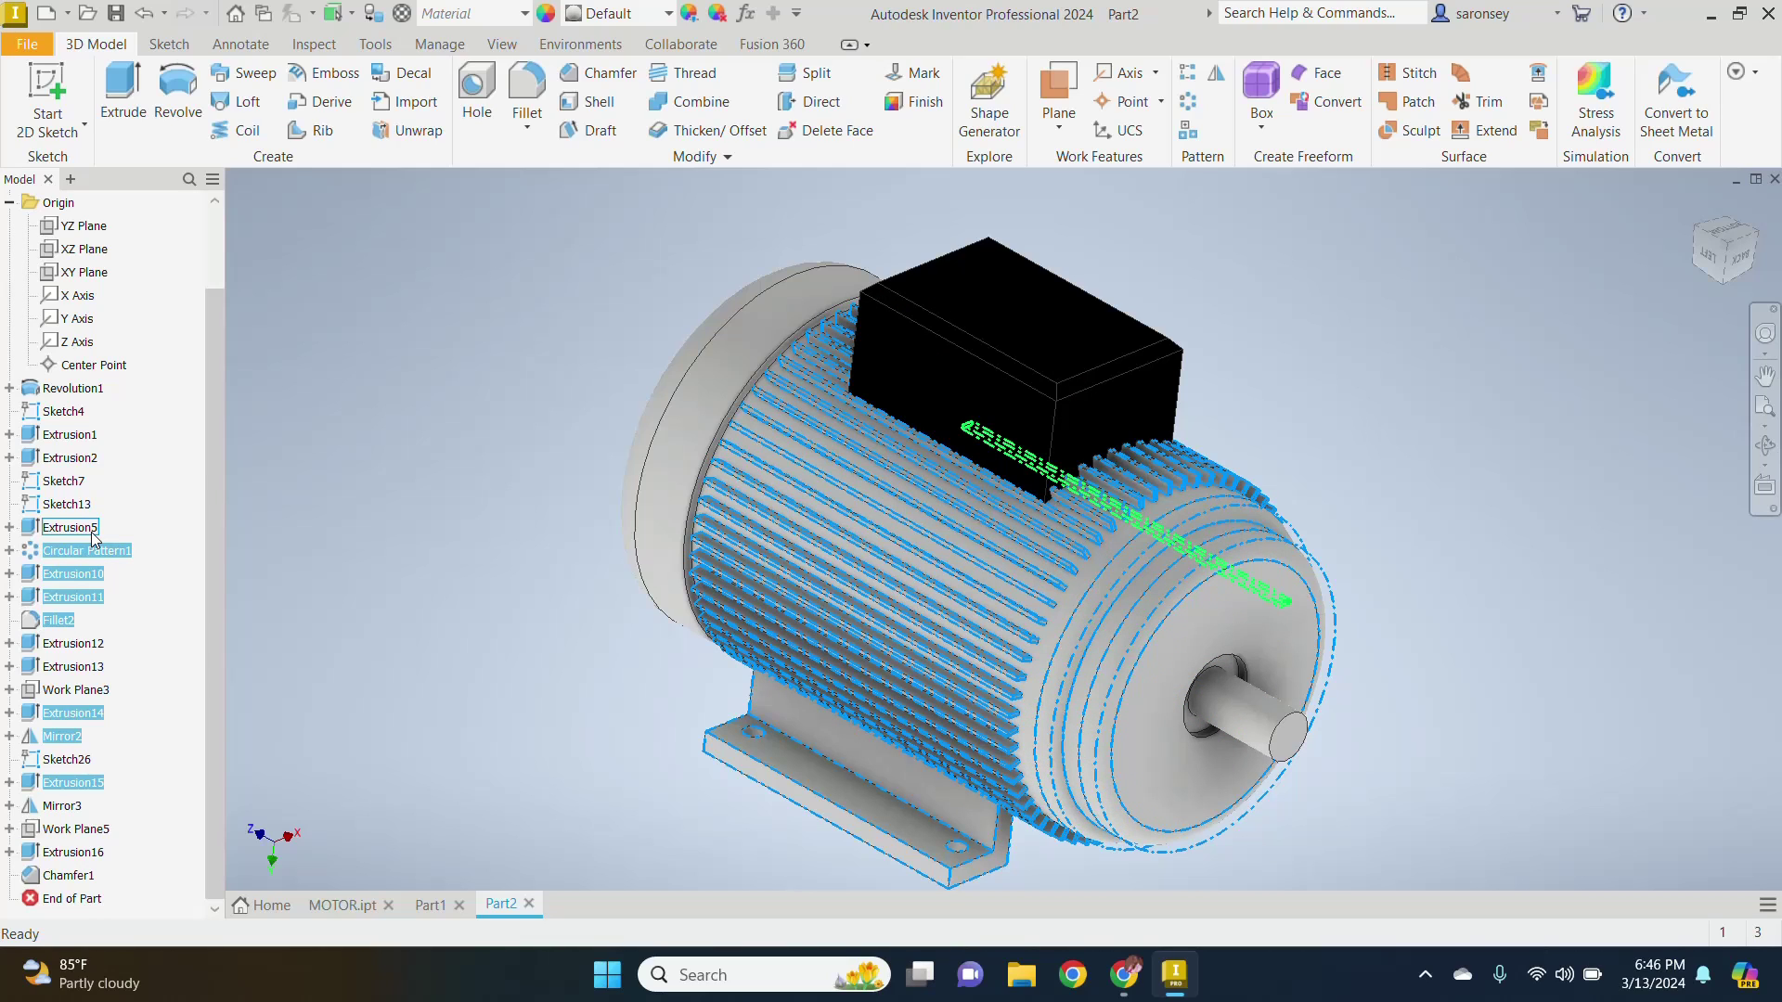
{"action": "left_click", "coordinate": [93, 531], "text": "ctrl"}
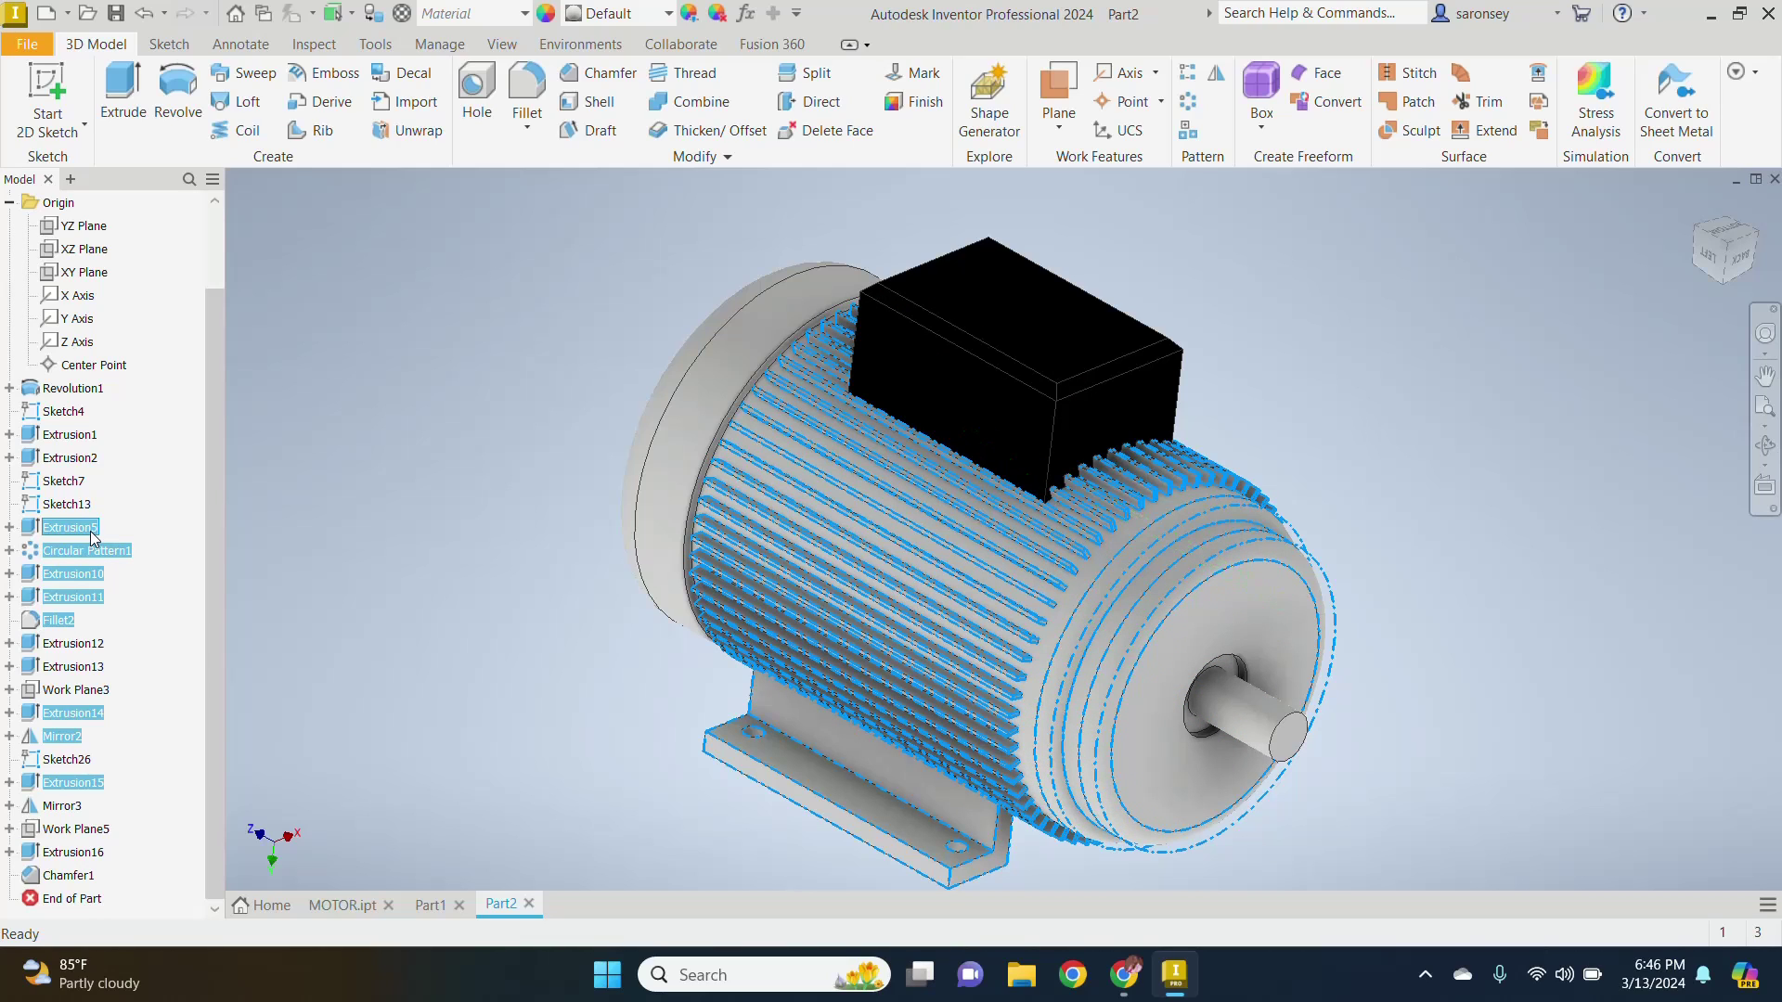
{"action": "left_click", "coordinate": [79, 464], "text": "ctrl"}
{"action": "left_click", "coordinate": [77, 436], "text": "ctrl"}
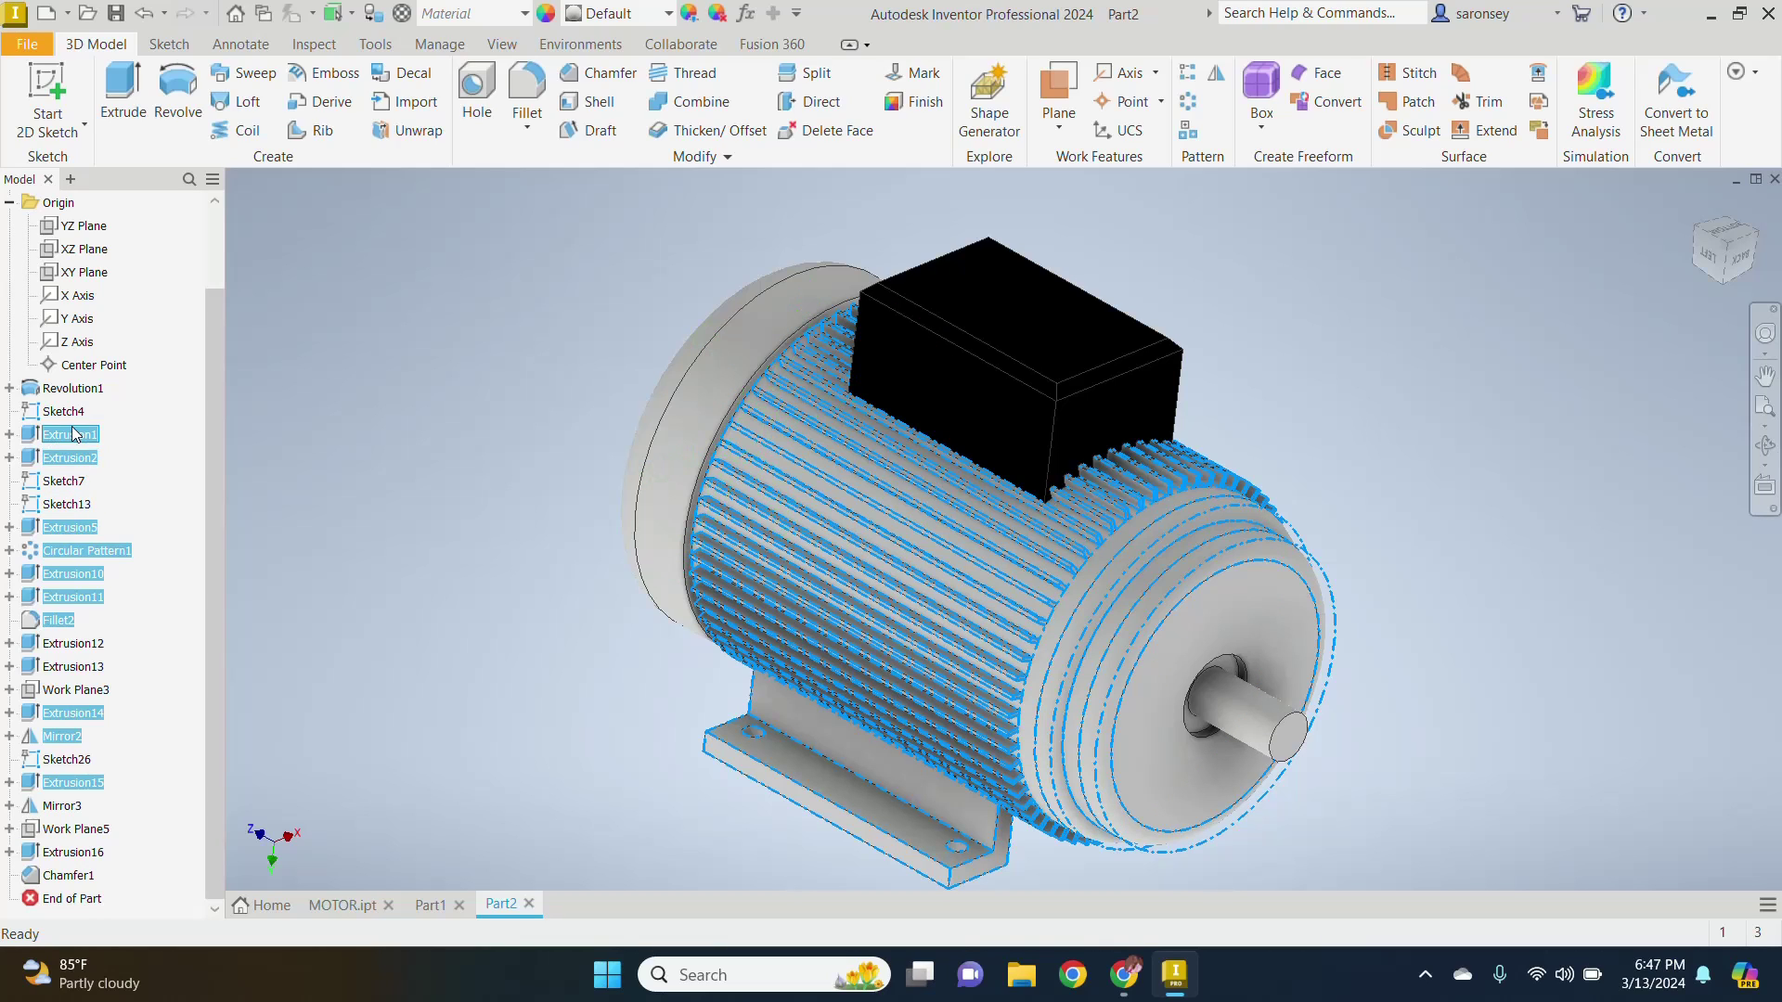
{"action": "left_click", "coordinate": [89, 388], "text": "ctrl"}
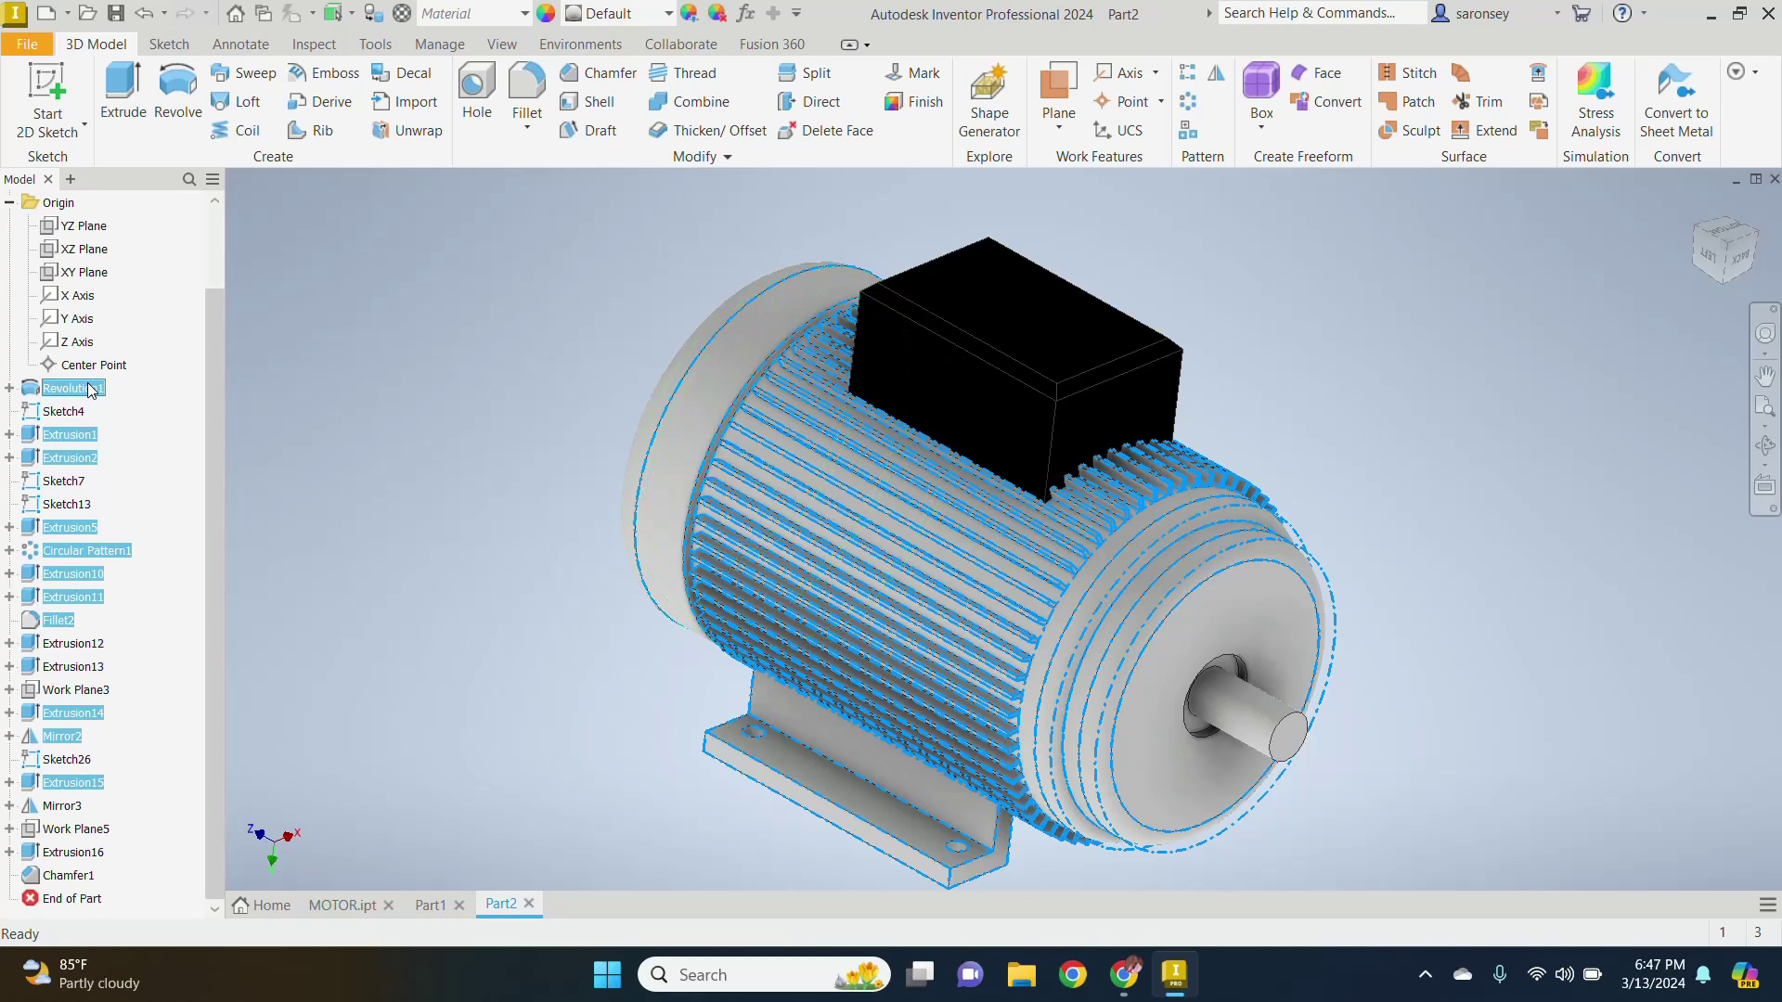
{"action": "left_click", "coordinate": [669, 16]}
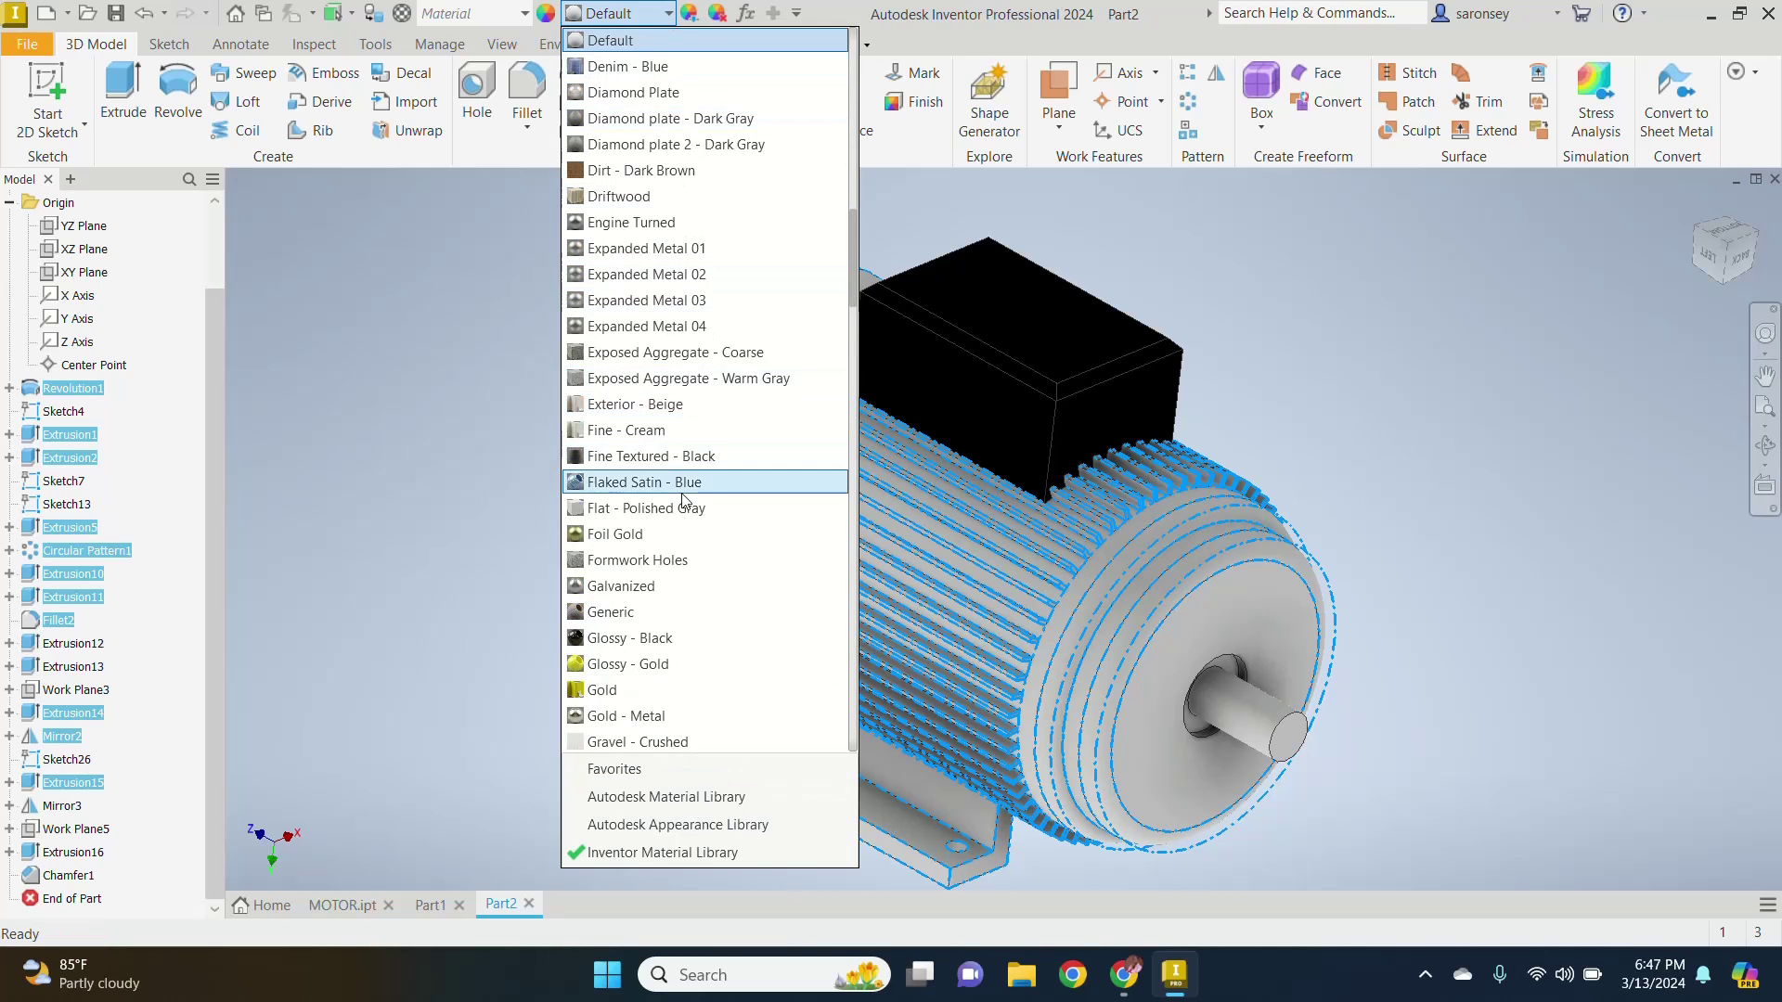
{"action": "scroll", "coordinate": [684, 502], "scroll_direction": "down", "scroll_amount": 8}
{"action": "scroll", "coordinate": [685, 520], "scroll_direction": "up", "scroll_amount": 20}
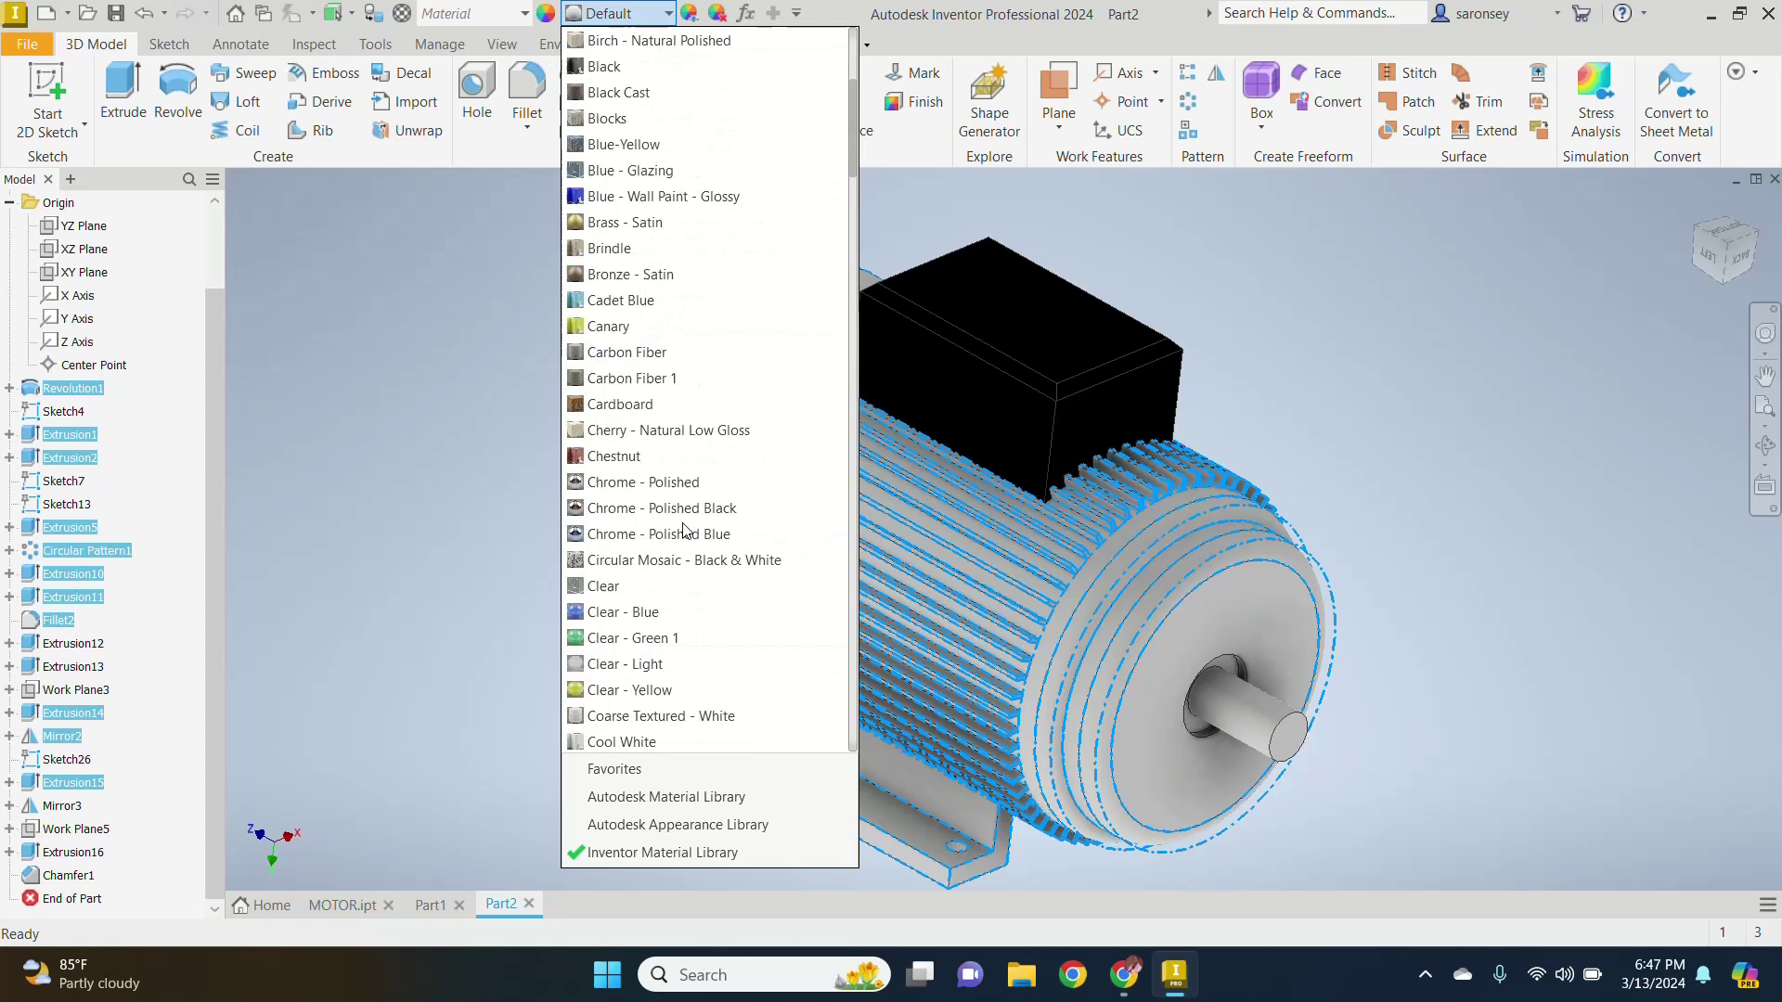
{"action": "scroll", "coordinate": [684, 531], "scroll_direction": "up", "scroll_amount": 5}
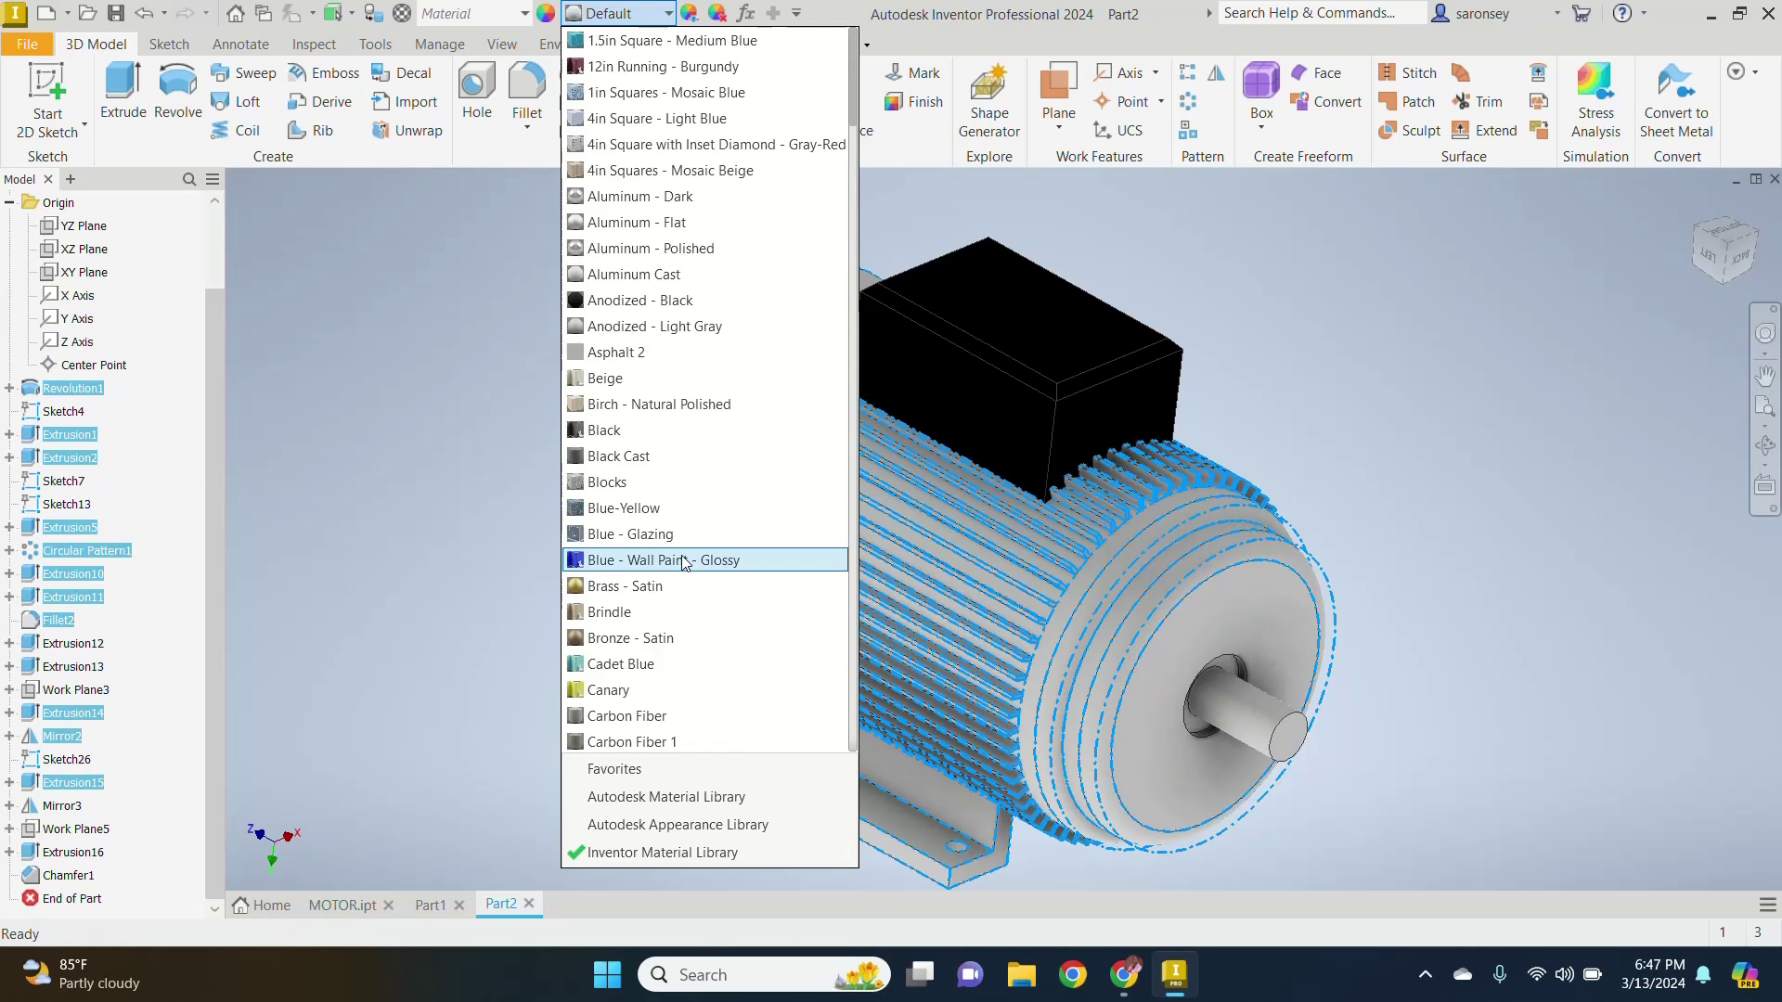
{"action": "left_click", "coordinate": [683, 561]}
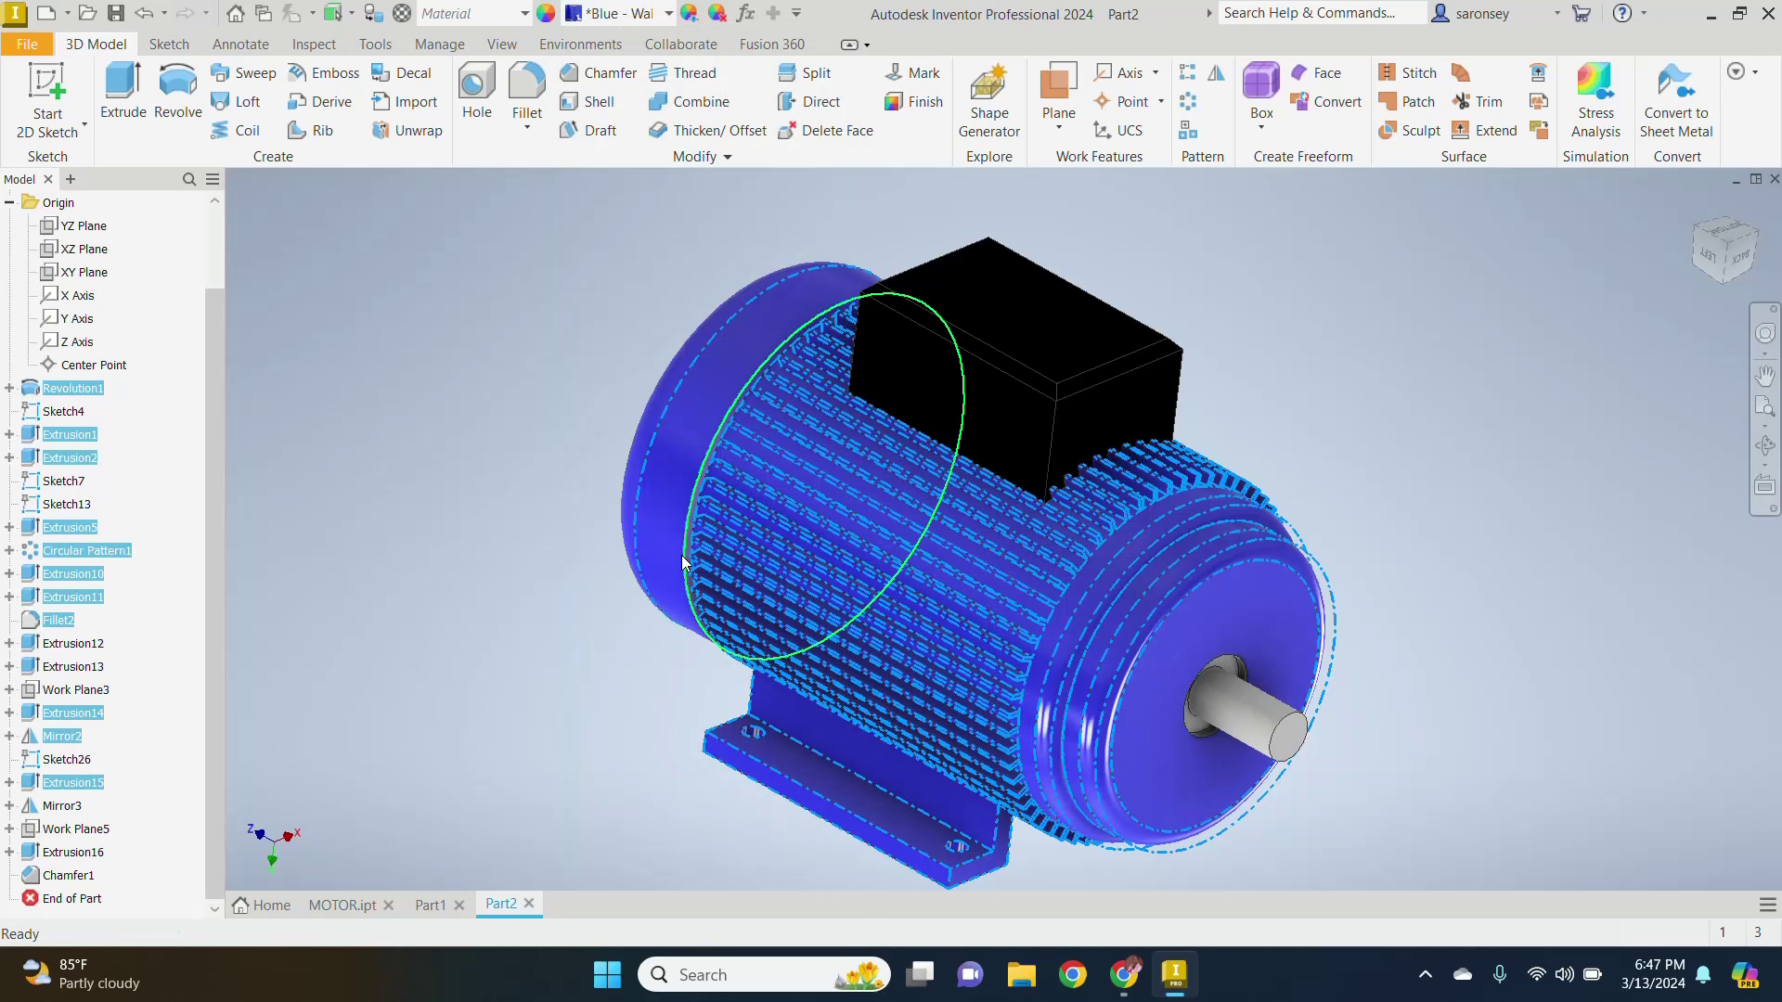
{"action": "left_click", "coordinate": [1369, 367]}
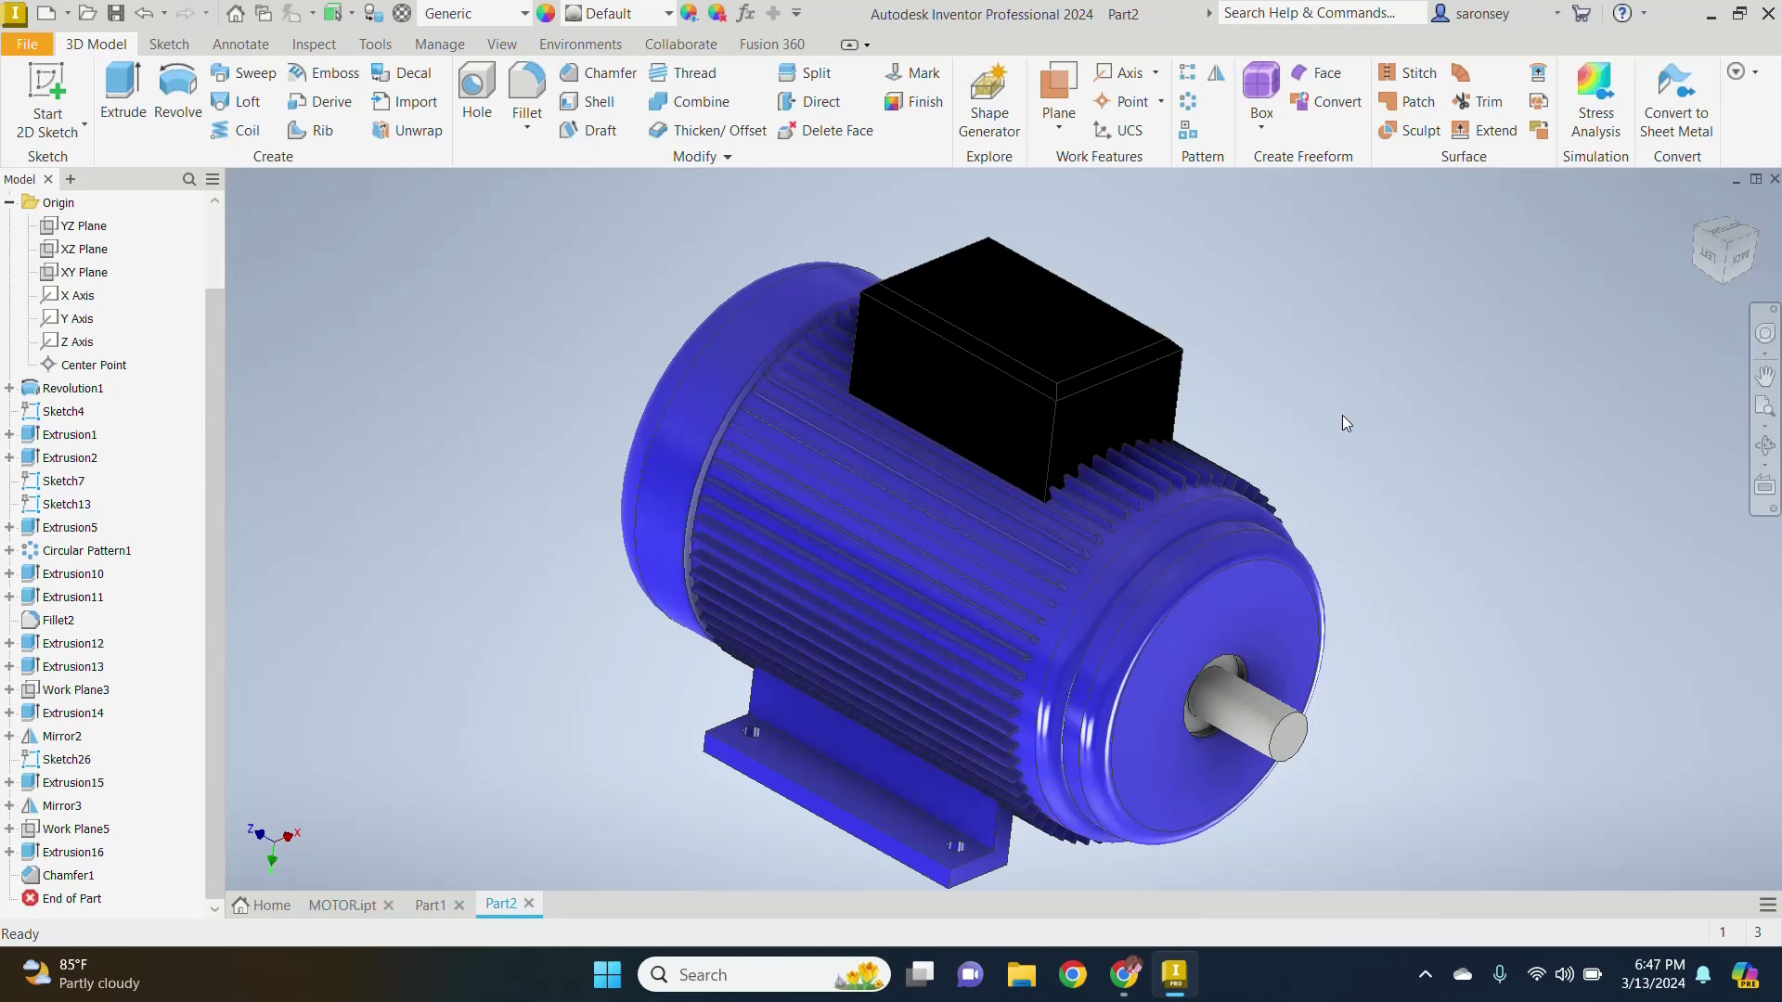
Step: Apply the Galvanized appearance to the output shaft's cylindrical face and the recessed ring face around it
{"action": "mouse_move", "coordinate": [1342, 415]}
{"action": "middle_mouse_down", "text": "shift"}
{"action": "mouse_move", "coordinate": [1241, 382]}
{"action": "mouse_move", "coordinate": [1237, 457]}
{"action": "mouse_move", "coordinate": [1277, 414]}
{"action": "mouse_move", "coordinate": [1316, 559]}
{"action": "middle_mouse_up", "text": "shift"}
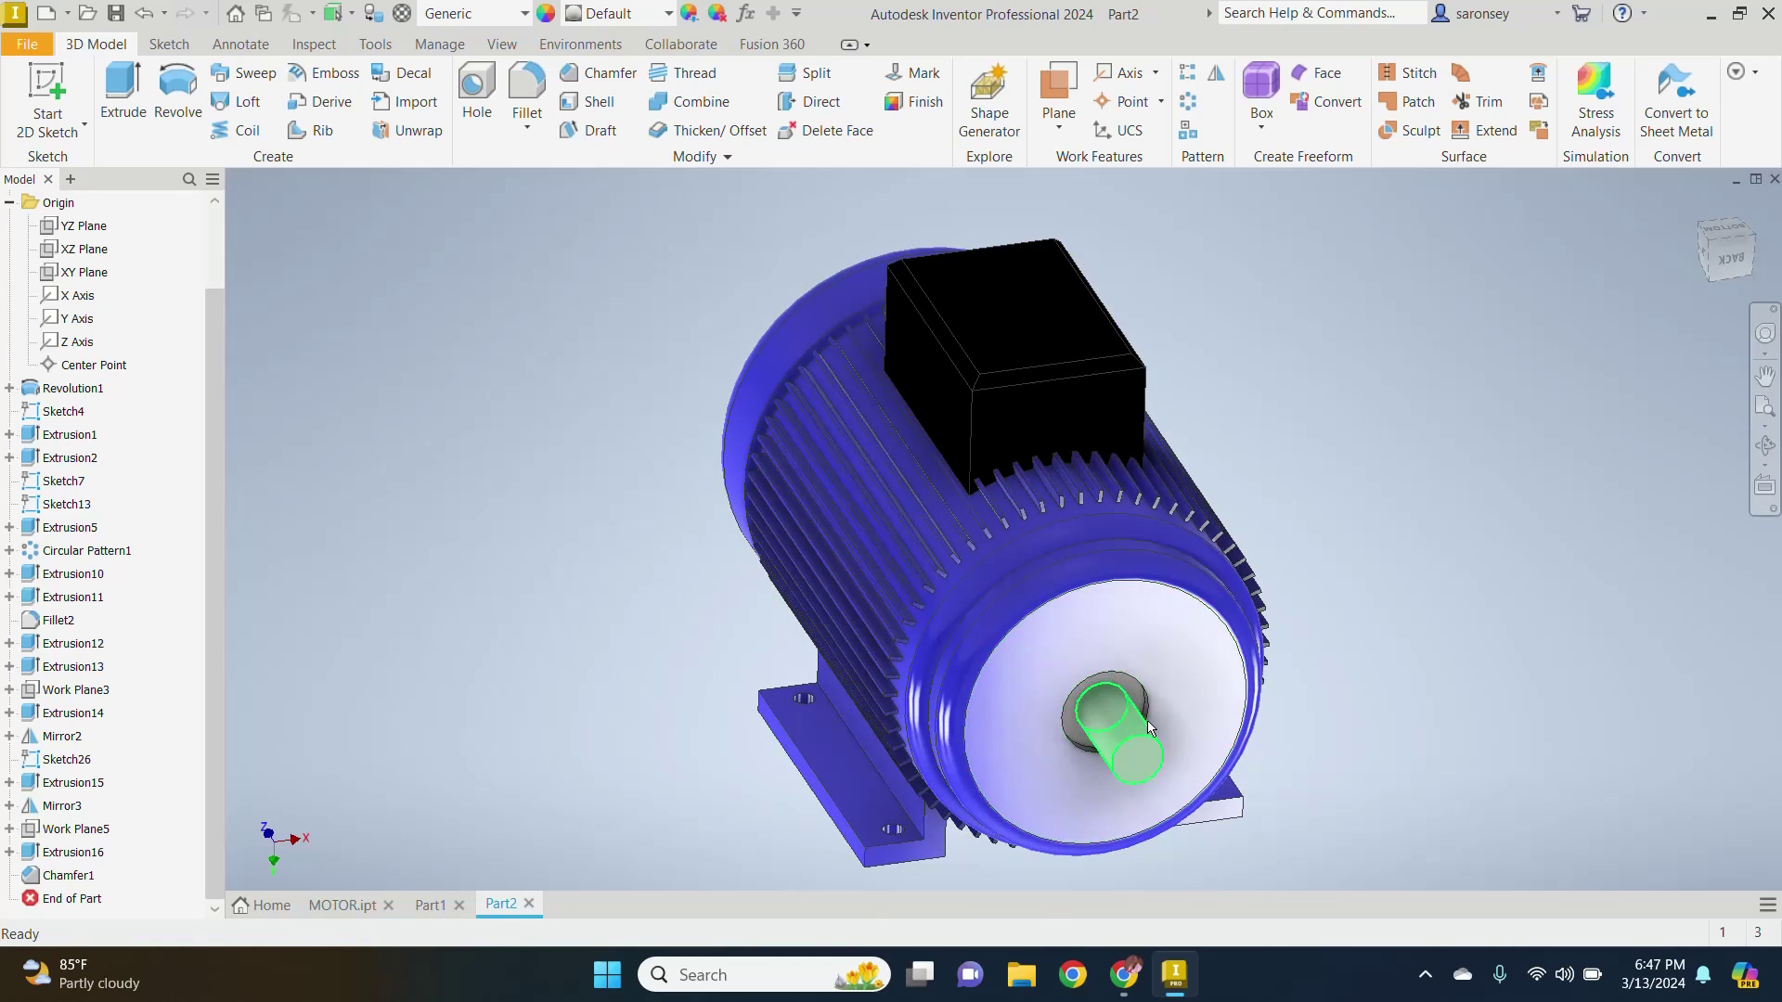
{"action": "scroll", "coordinate": [1118, 702], "scroll_direction": "up", "scroll_amount": 4}
{"action": "scroll", "coordinate": [1111, 681], "scroll_direction": "down", "scroll_amount": 5}
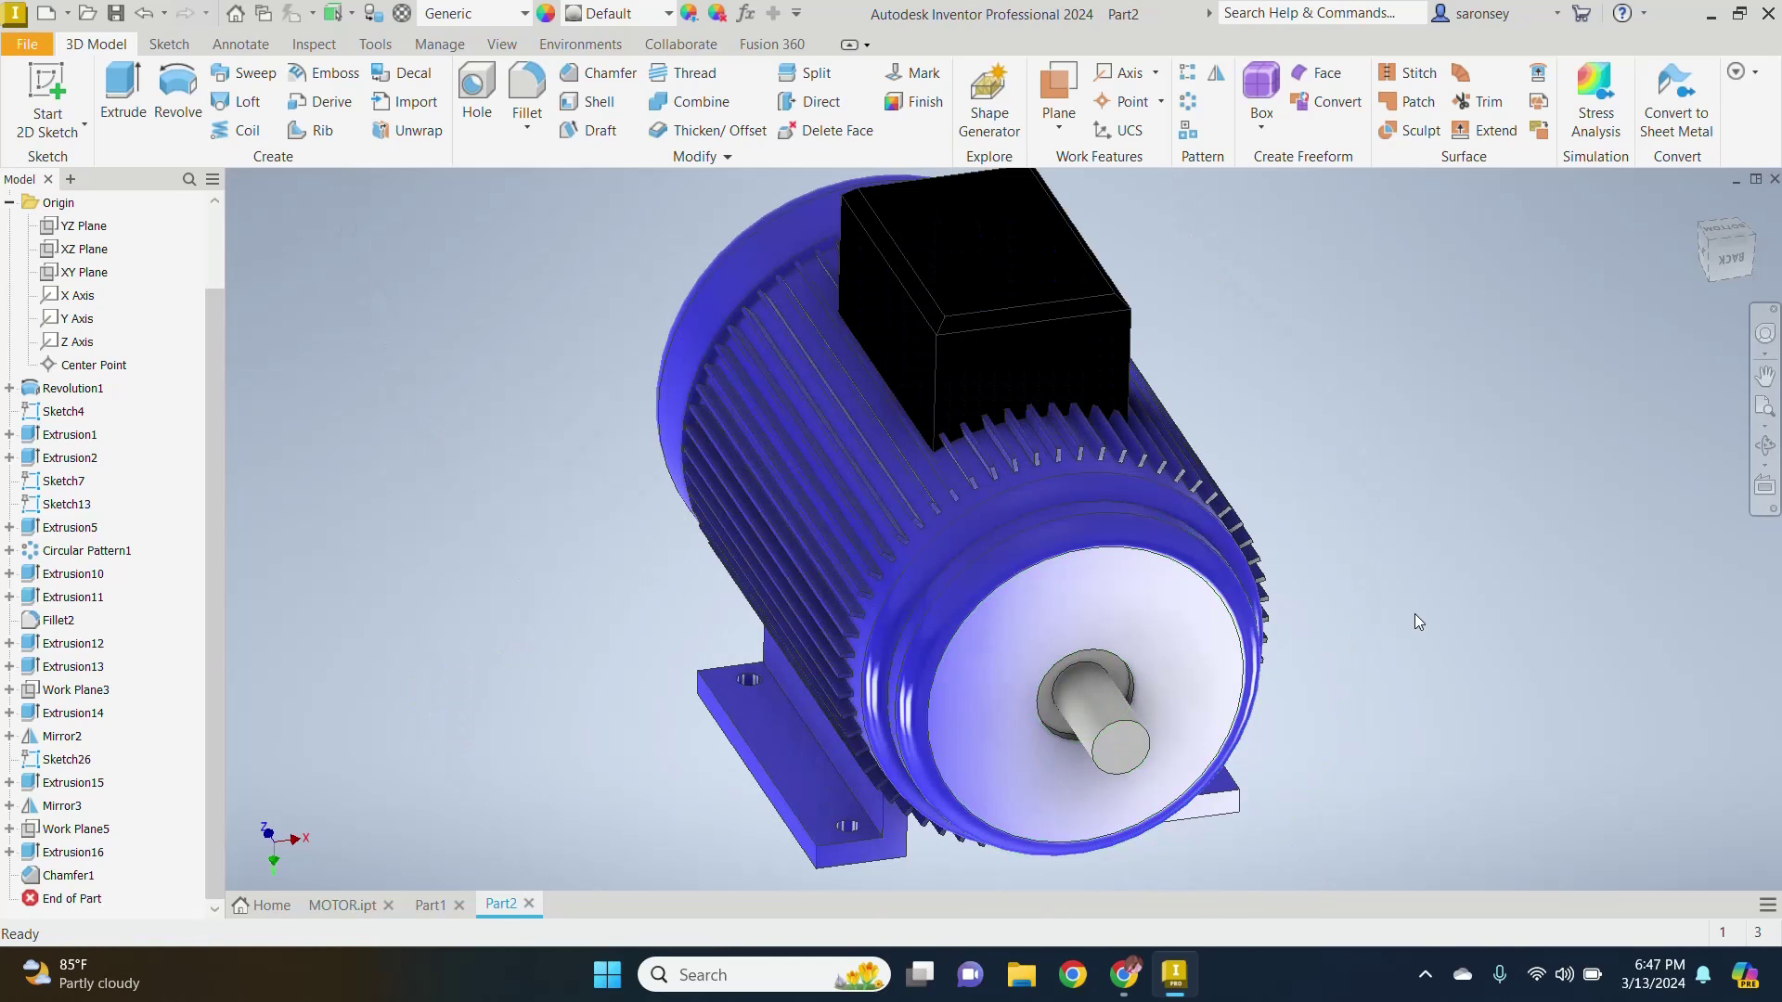
{"action": "middle_click_drag", "start_coordinate": [1414, 614], "coordinate": [1476, 600], "text": "shift"}
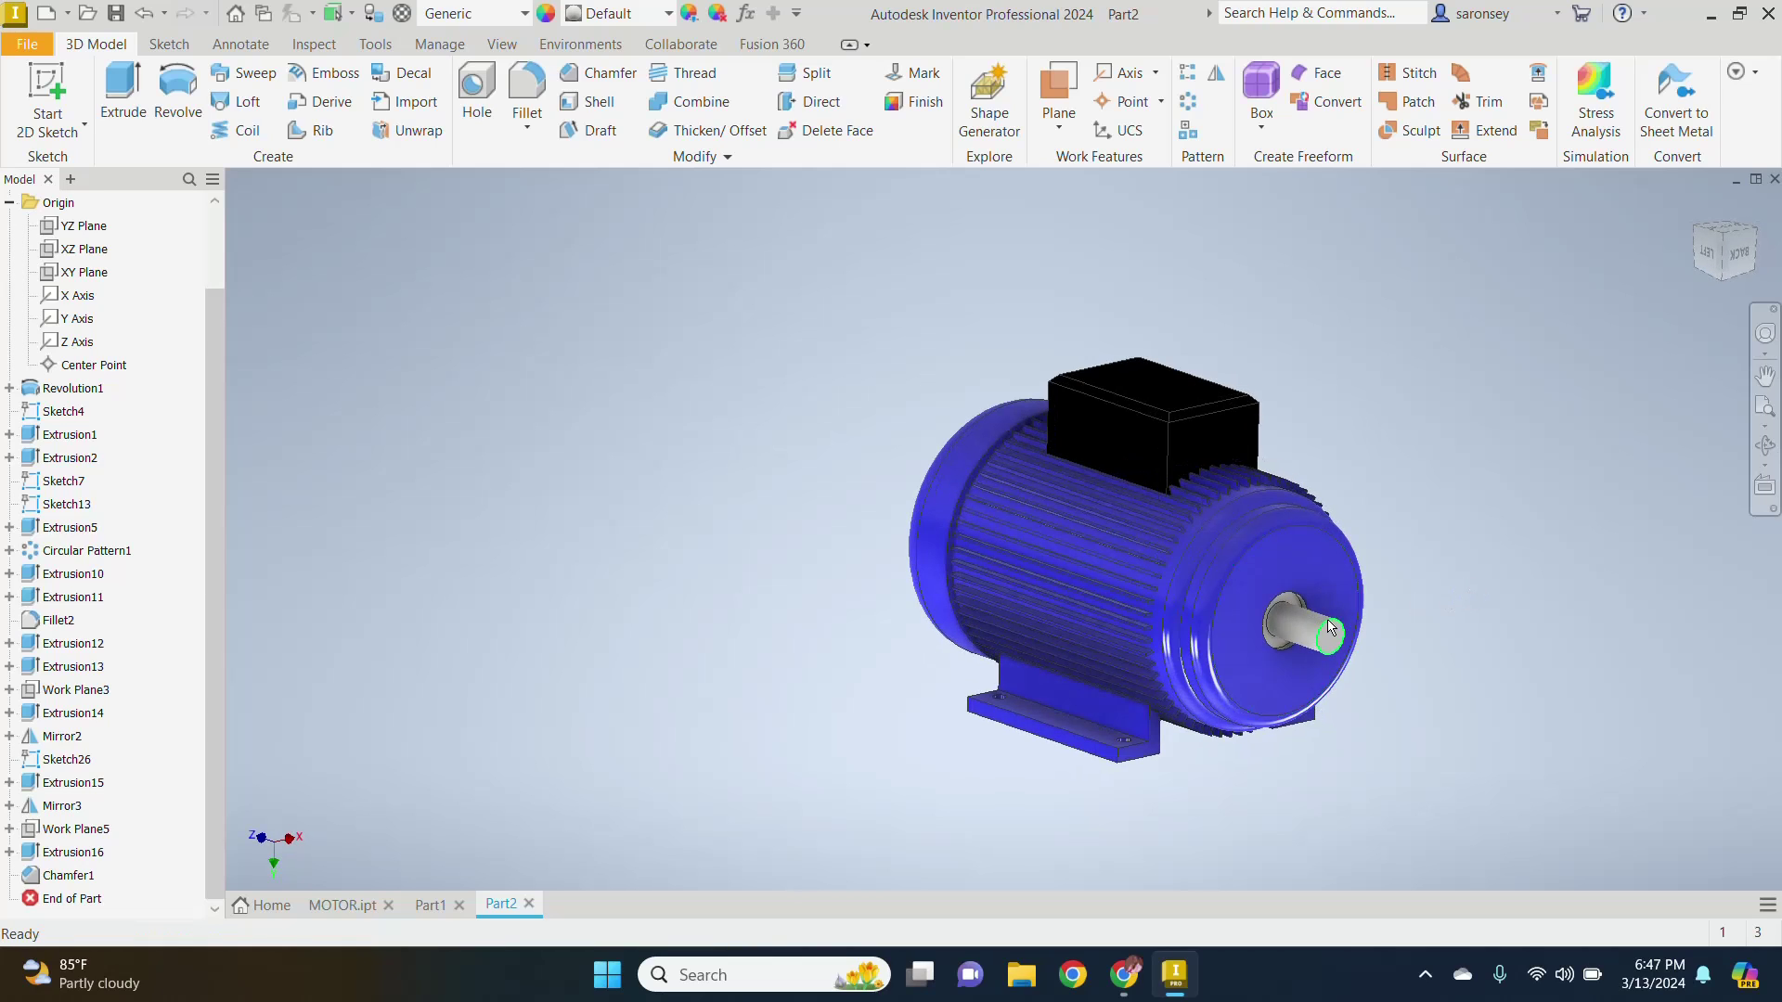
{"action": "scroll", "coordinate": [1255, 627], "scroll_direction": "up", "scroll_amount": 4}
{"action": "left_click", "coordinate": [1282, 630]}
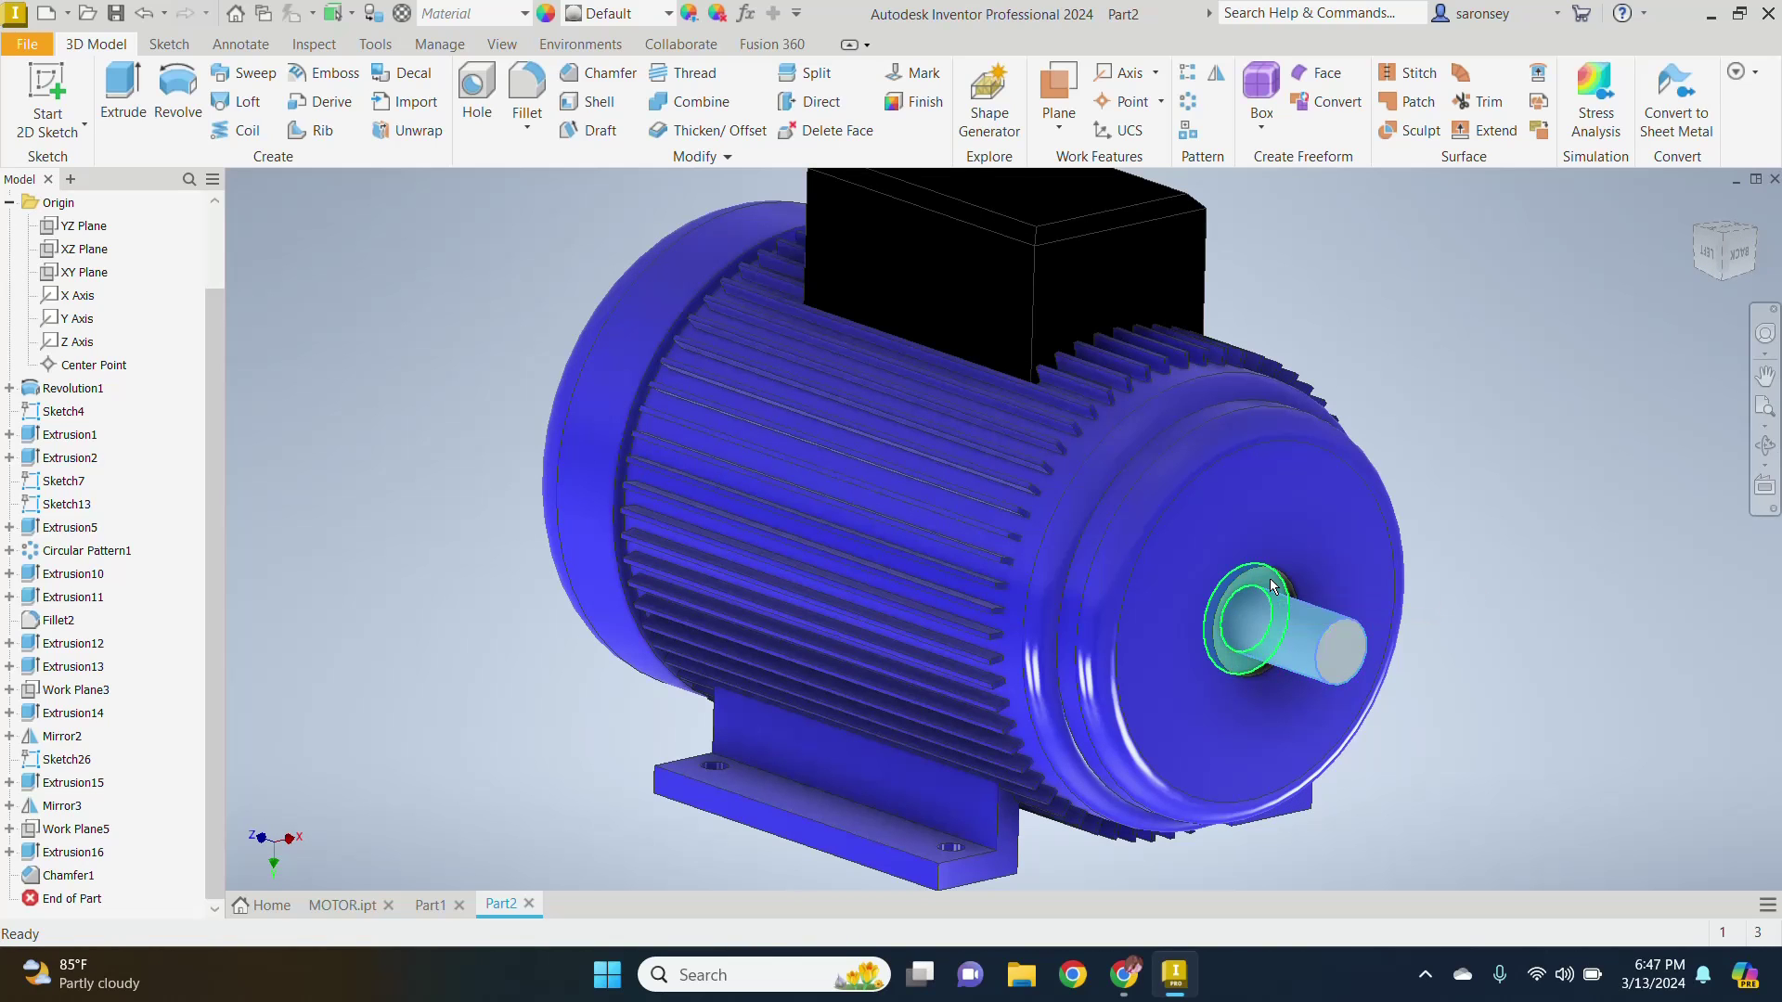
{"action": "left_click", "coordinate": [669, 15]}
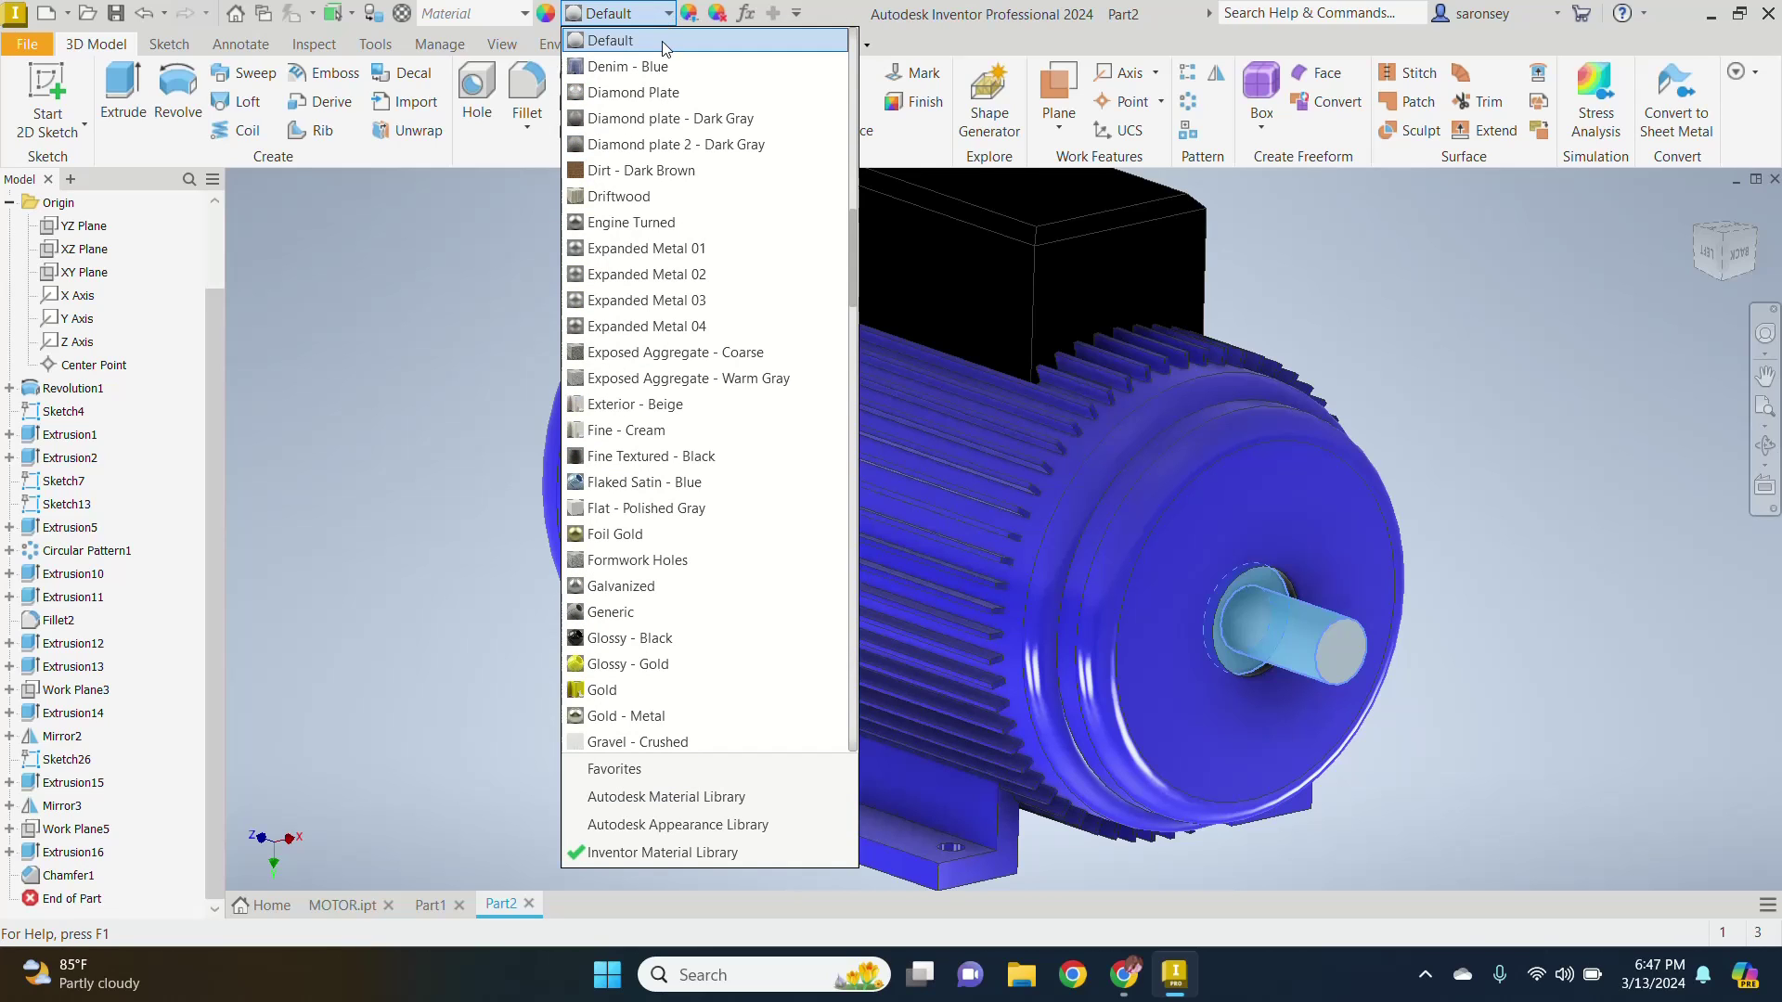
{"action": "left_click", "coordinate": [729, 587]}
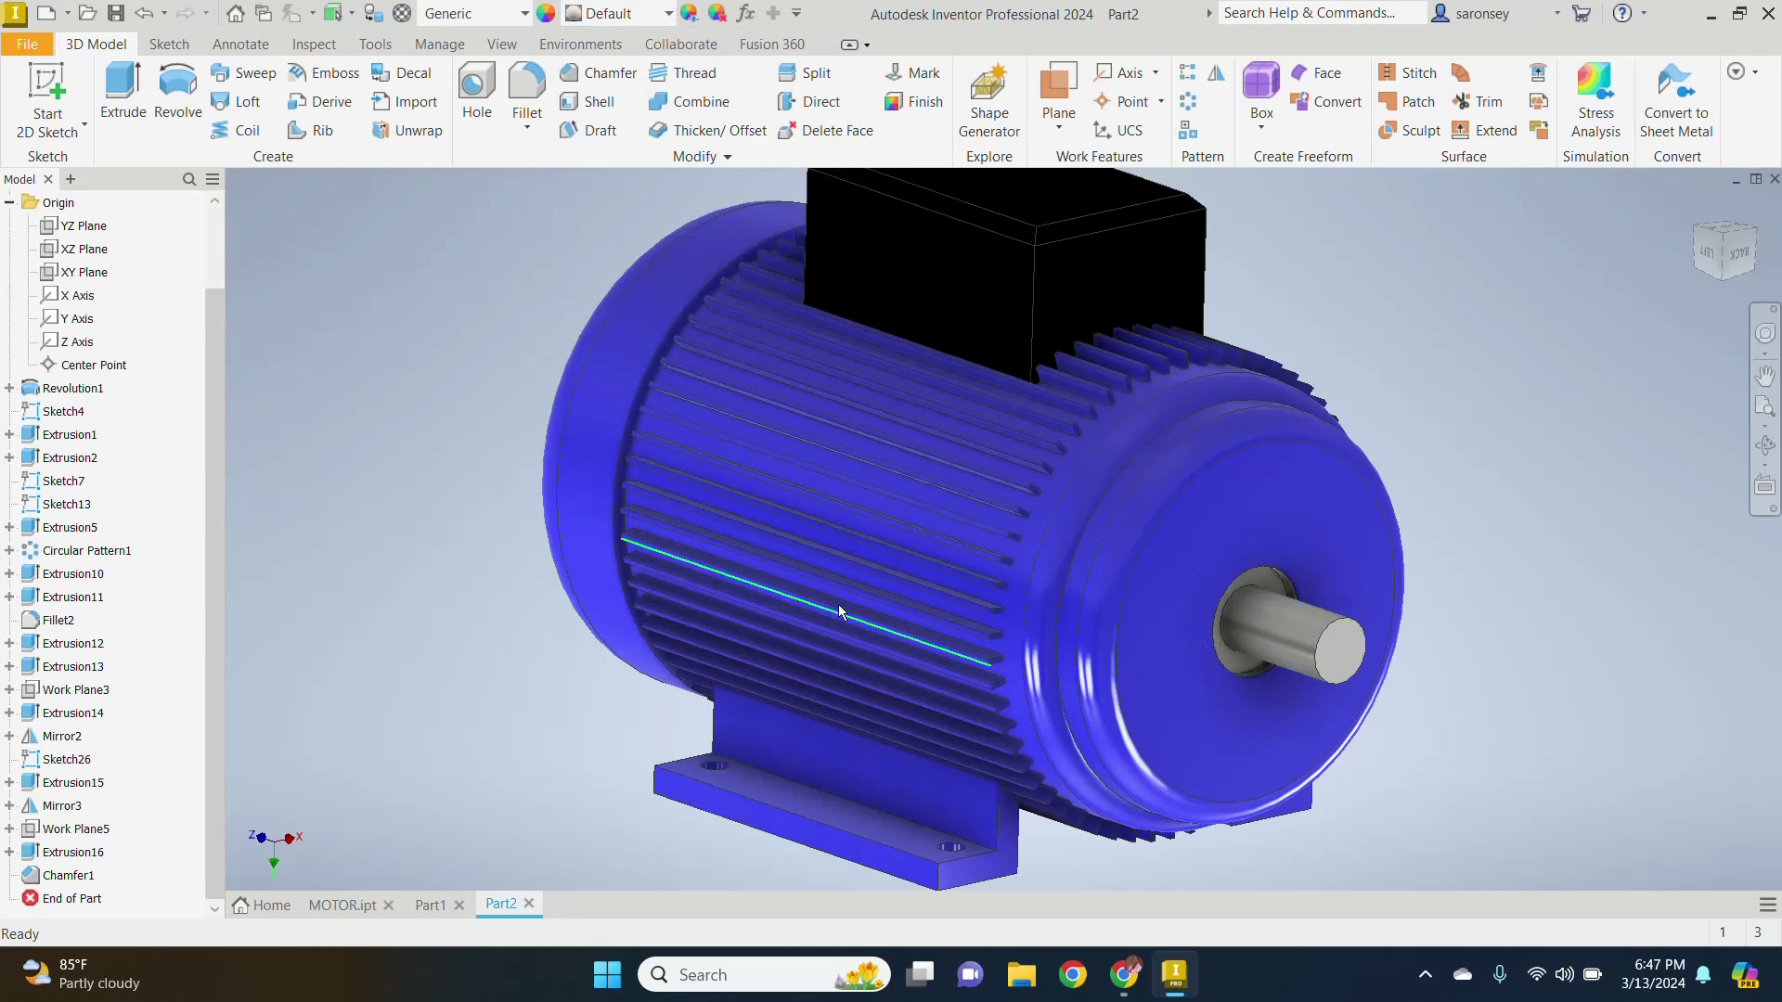
{"action": "middle_click_drag", "start_coordinate": [1529, 507], "coordinate": [1439, 498], "text": "shift"}
{"action": "scroll", "coordinate": [1439, 498], "scroll_direction": "down", "scroll_amount": 3}
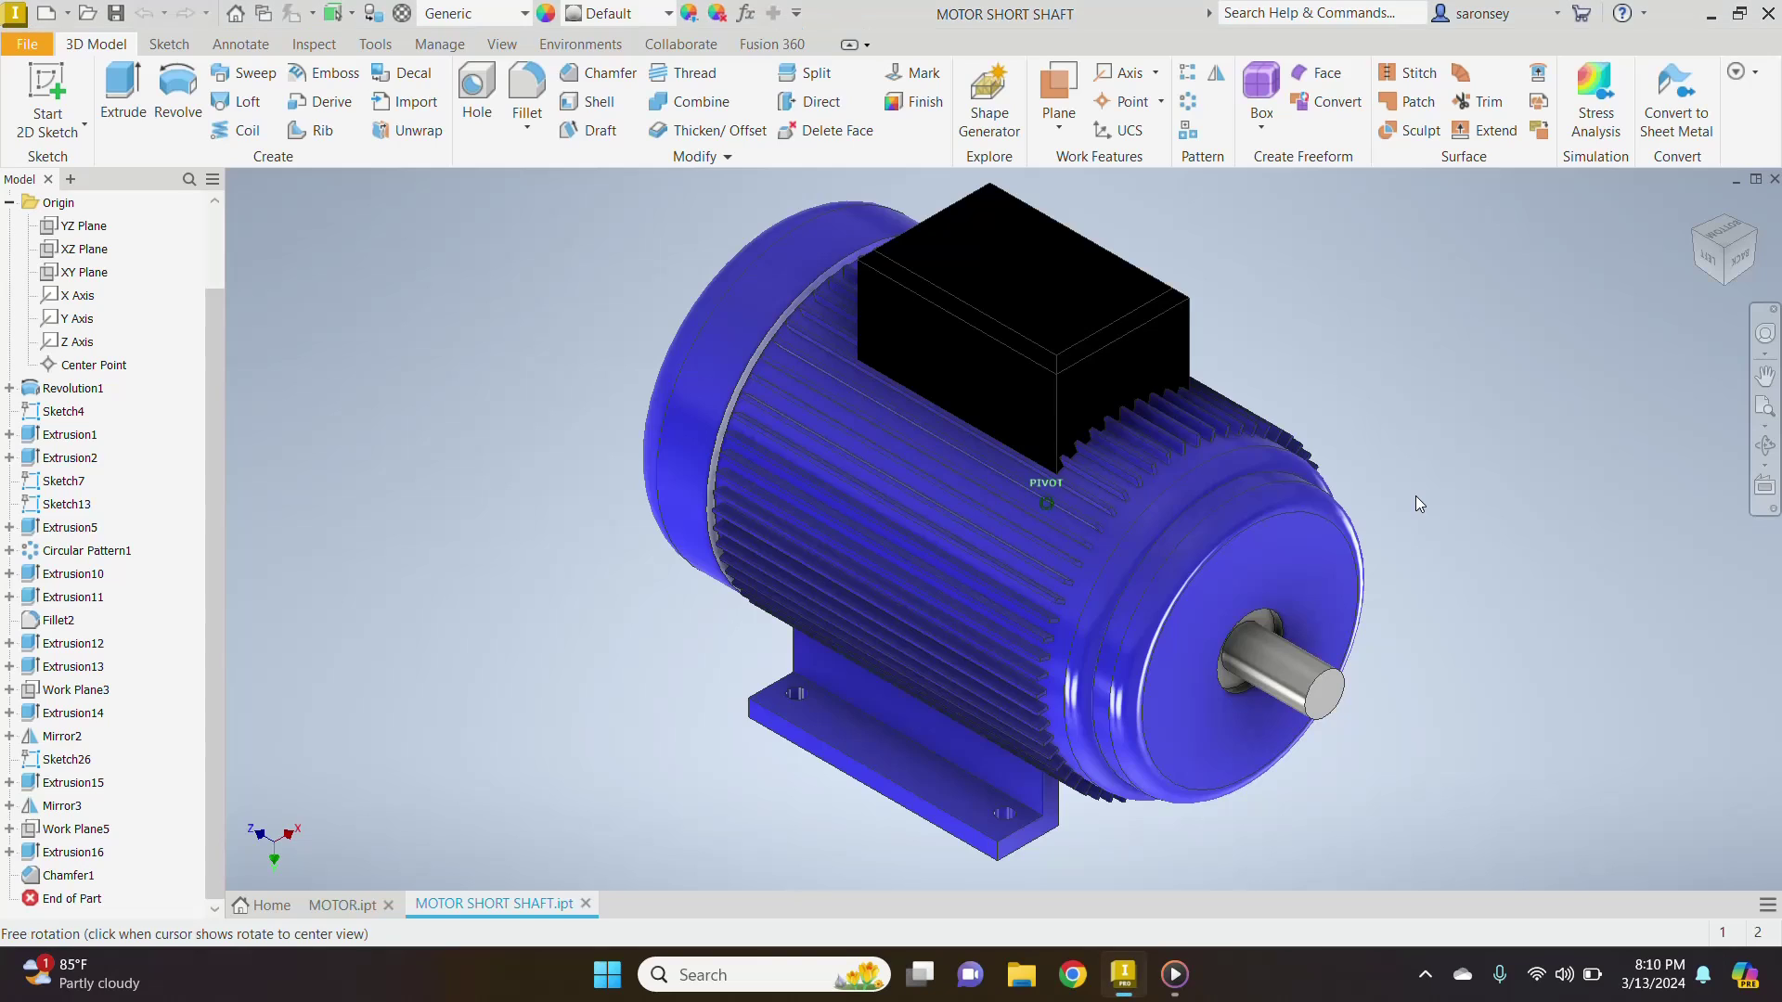
{"action": "mouse_move", "coordinate": [1416, 495]}
{"action": "middle_mouse_down", "text": "shift"}
{"action": "mouse_move", "coordinate": [1432, 462]}
{"action": "mouse_move", "coordinate": [1500, 498]}
{"action": "mouse_move", "coordinate": [1428, 466]}
{"action": "mouse_move", "coordinate": [1389, 520]}
{"action": "mouse_move", "coordinate": [1428, 498]}
{"action": "mouse_move", "coordinate": [1428, 473]}
{"action": "mouse_move", "coordinate": [1396, 473]}
{"action": "middle_mouse_up", "text": "shift"}
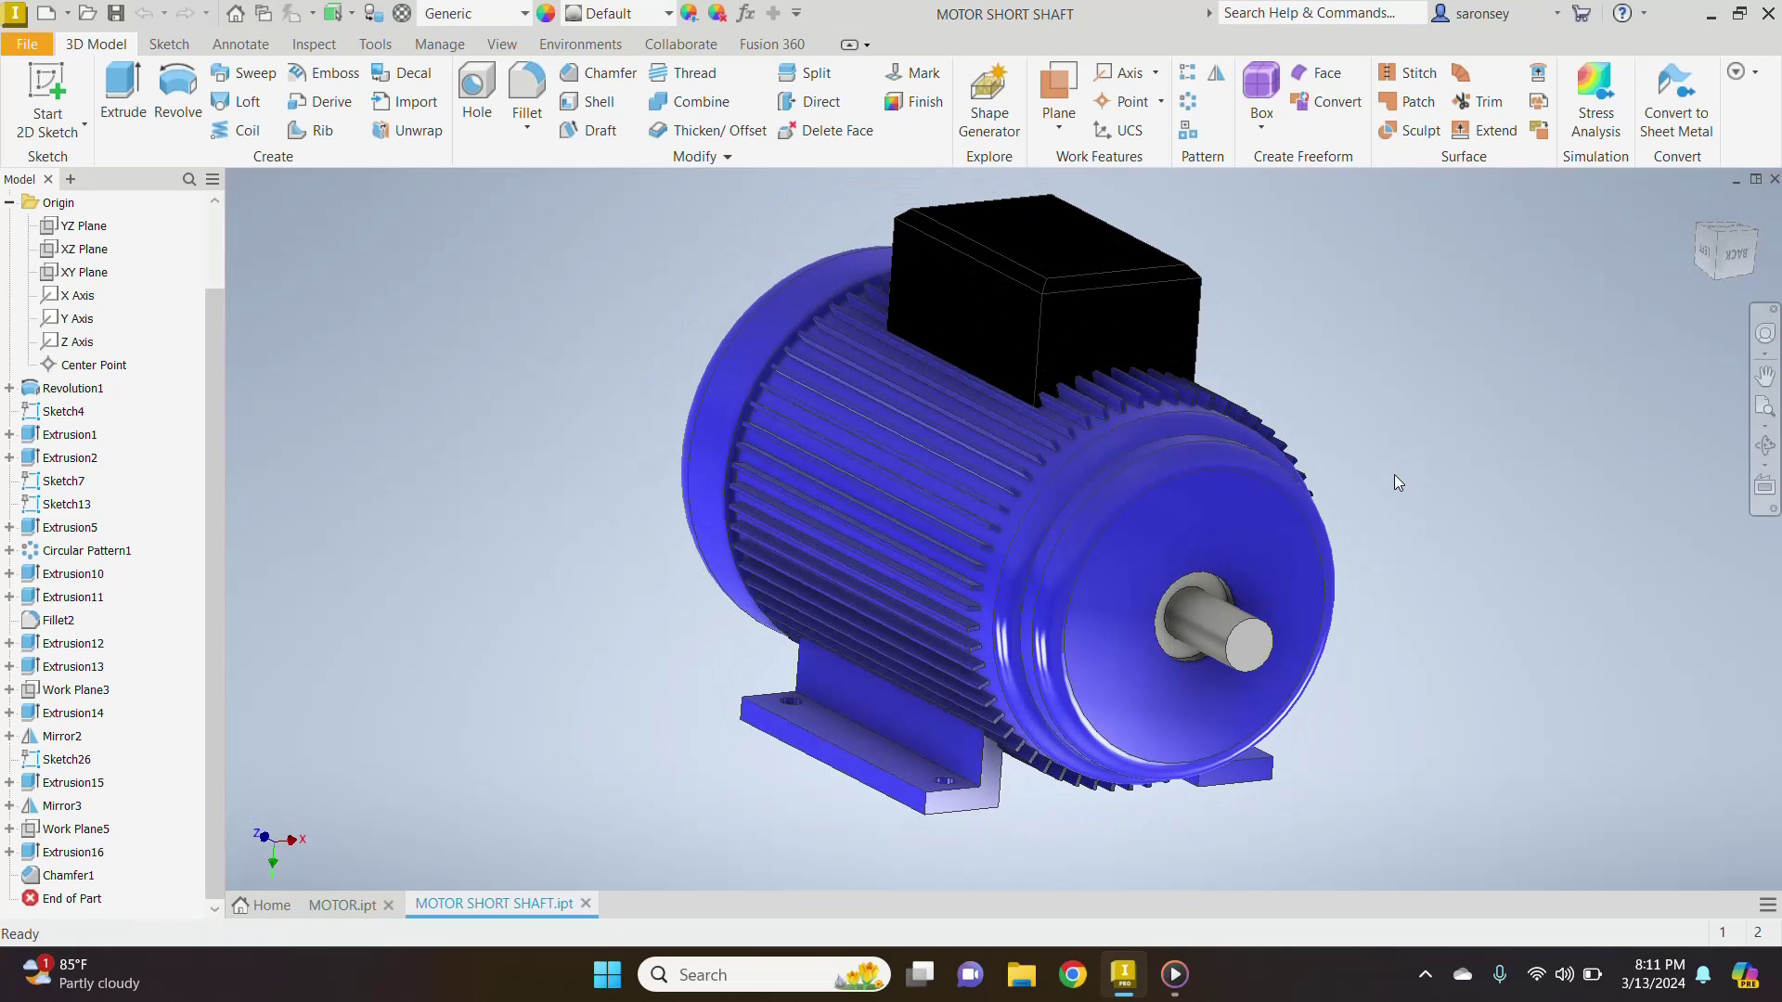